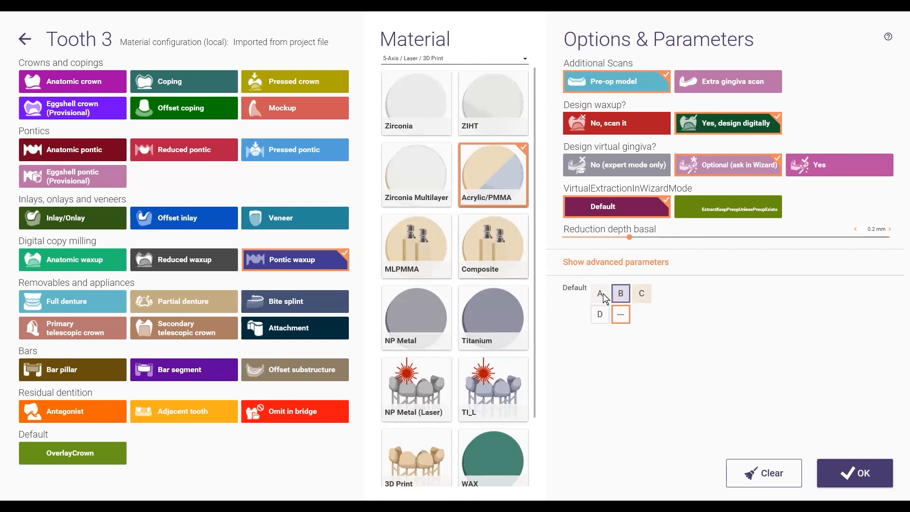
# Review the advanced parameters for tooth 3's pontic waxup, accept the tooth settings, and check the work type summary of tooth 14
pyautogui.click(621, 262)
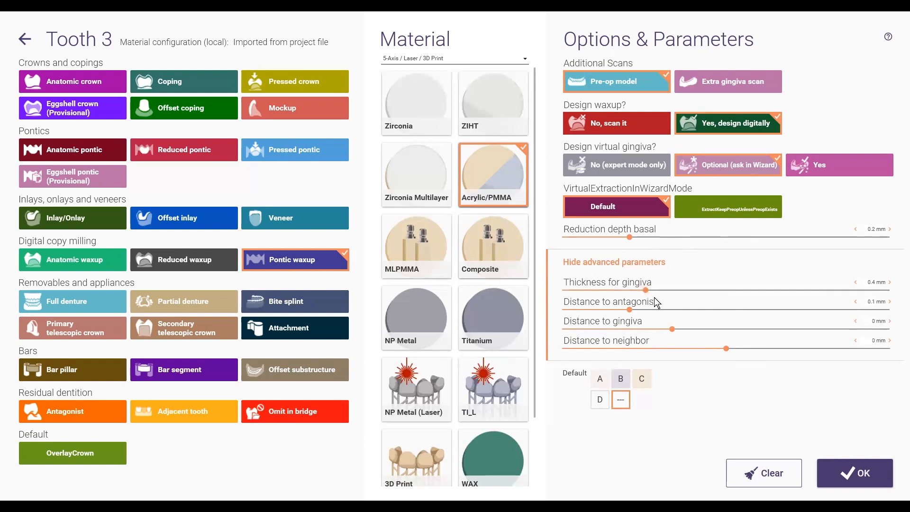
pyautogui.click(847, 475)
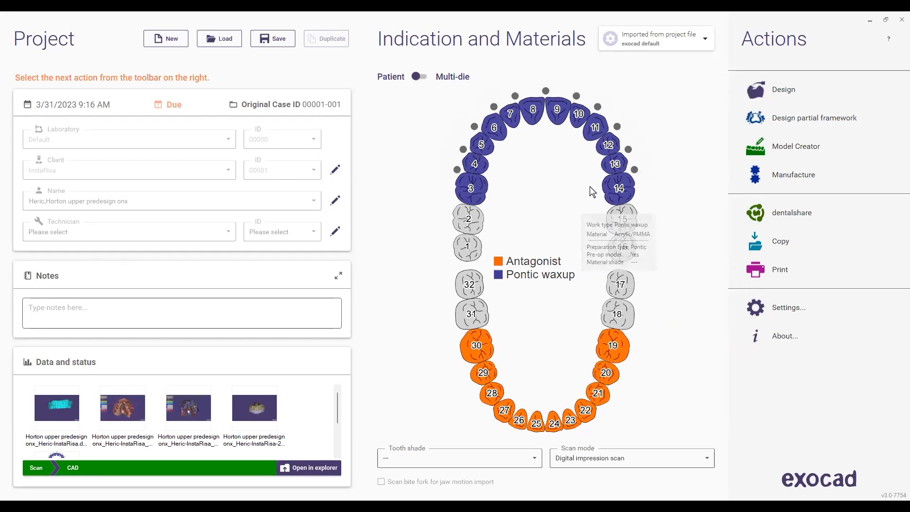
pyautogui.moveTo(621, 189)
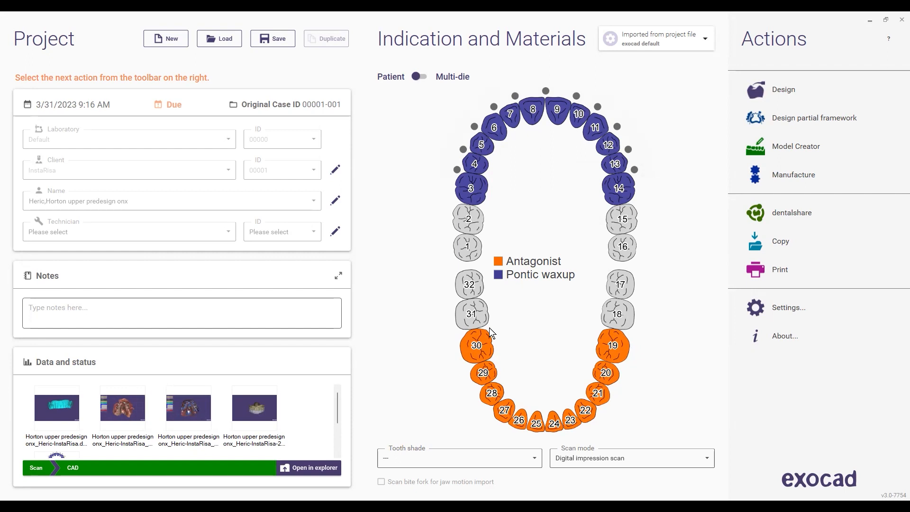
# Review the antagonist definition of tooth 19 and the project's scan mode options
pyautogui.click(620, 345)
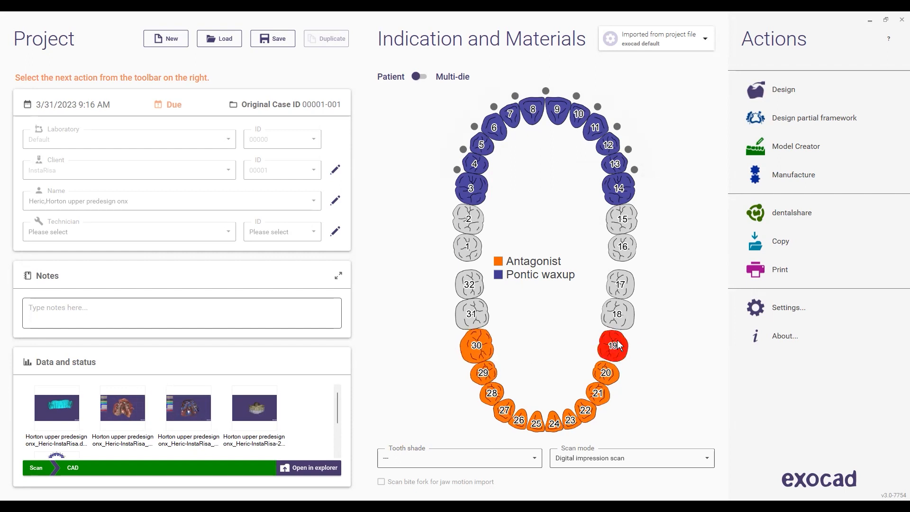
pyautogui.click(616, 346)
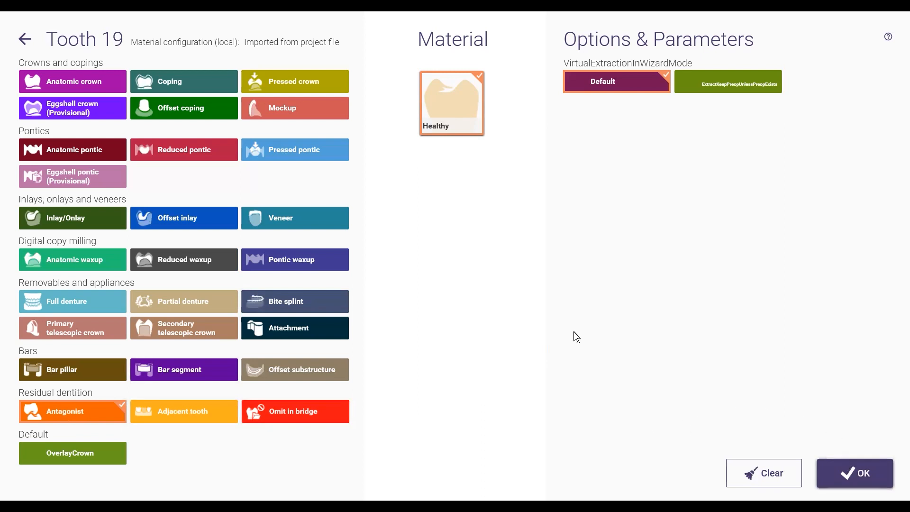
pyautogui.press('Return')
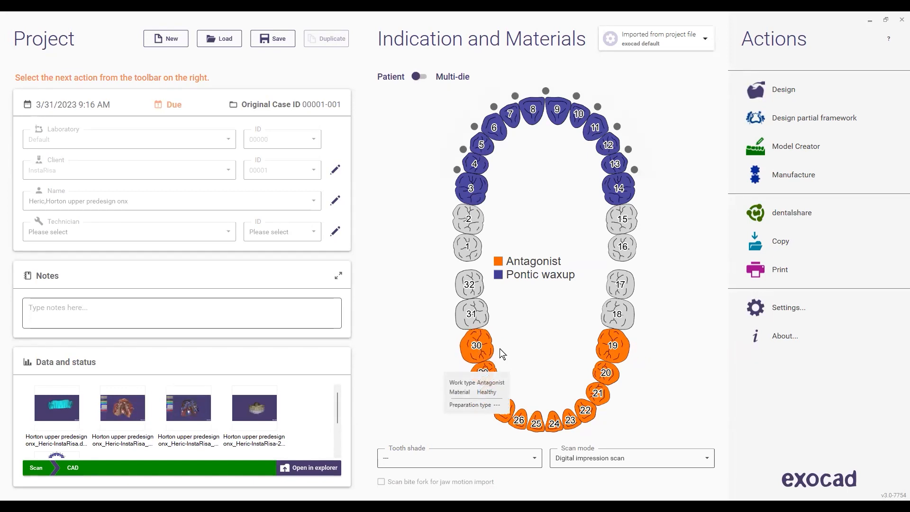
pyautogui.click(617, 458)
pyautogui.click(579, 418)
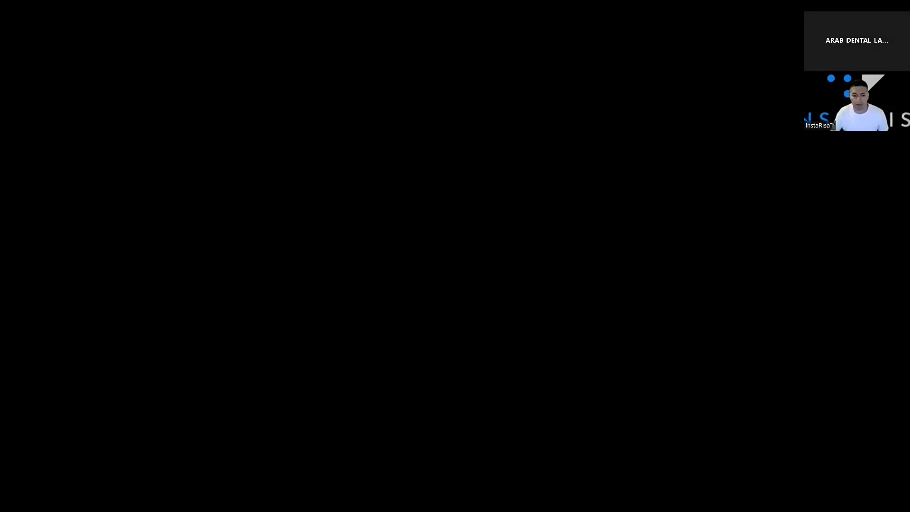
# Inspect the DuchenneSmile_refine.ply face scan from the front and up close around the mouth
pyautogui.moveTo(417, 238); pyautogui.dragTo(434, 231, button='right')
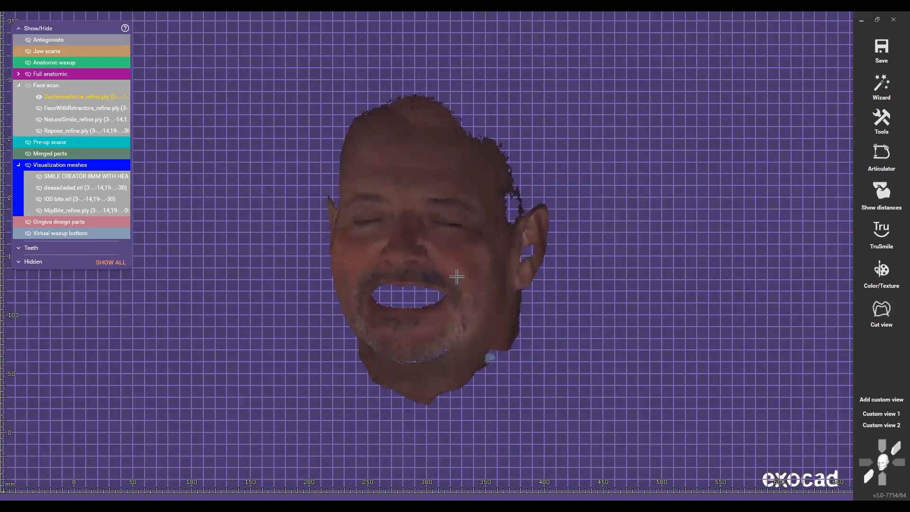
pyautogui.moveTo(456, 277); pyautogui.dragTo(427, 299, button='right')
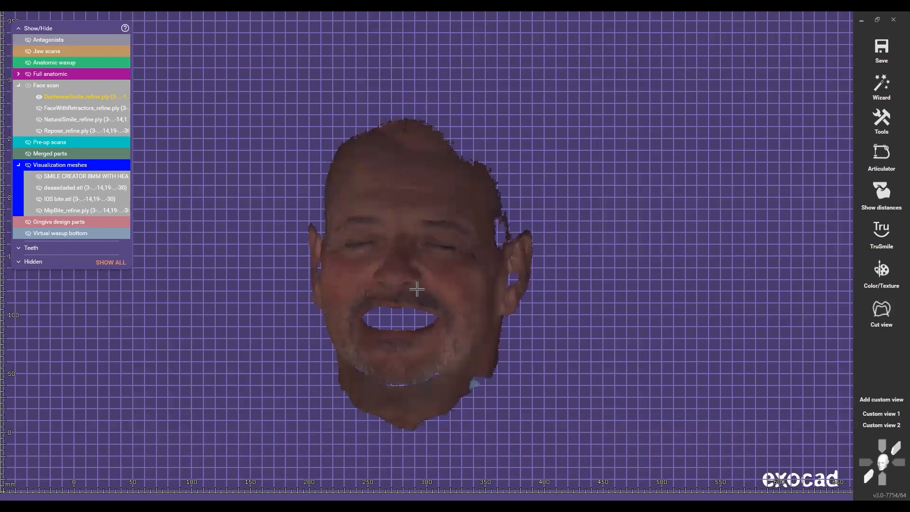
pyautogui.scroll(3, 388, 278)
pyautogui.moveTo(388, 277); pyautogui.dragTo(418, 280, button='middle')
pyautogui.scroll(-3, 379, 267)
pyautogui.keyDown('ctrl'); pyautogui.middleClick(394, 278); pyautogui.keyUp('ctrl')
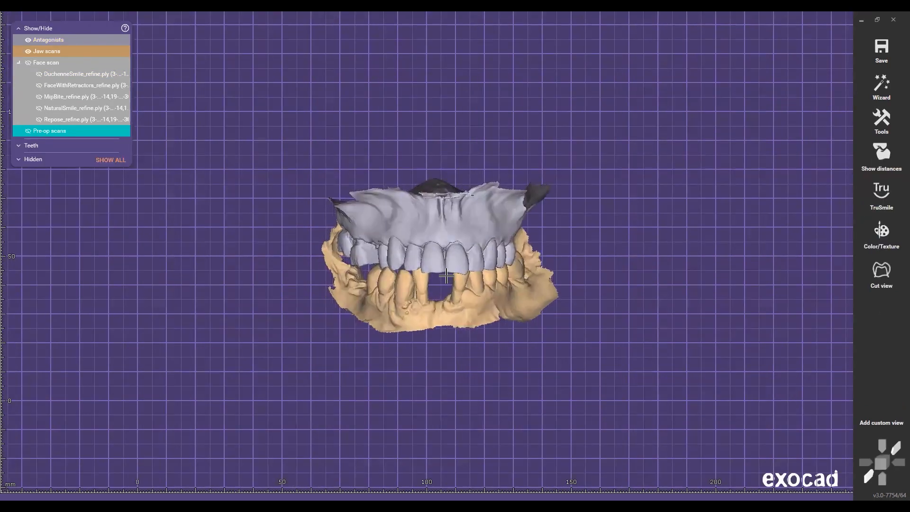
# Examine how the antagonist and jaw scans meet across the front teeth
pyautogui.scroll(3, 417, 272)
pyautogui.scroll(2, 418, 271)
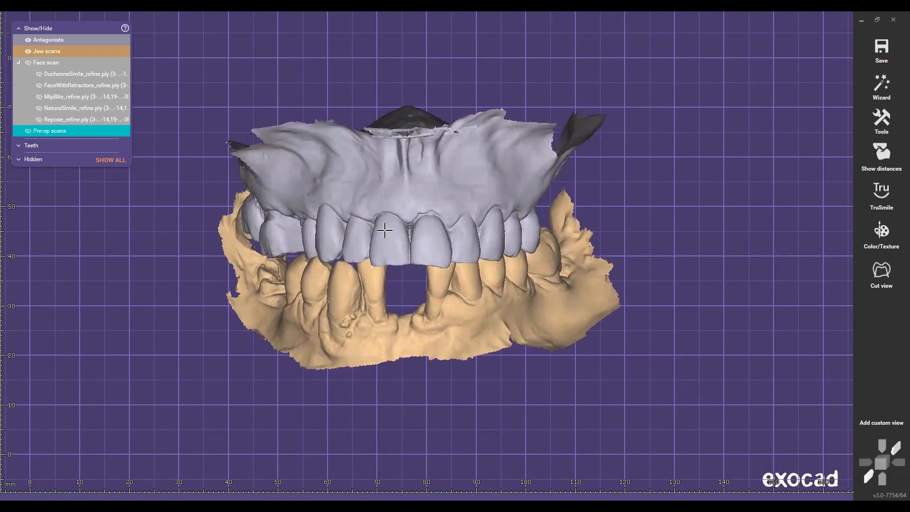
pyautogui.moveTo(385, 229); pyautogui.dragTo(392, 219, button='middle')
pyautogui.moveTo(461, 239); pyautogui.dragTo(423, 250, button='middle')
pyautogui.scroll(-2, 367, 247)
pyautogui.scroll(-3, 432, 252)
pyautogui.moveTo(433, 252); pyautogui.dragTo(488, 228, button='right')
pyautogui.moveTo(407, 222); pyautogui.dragTo(374, 253, button='middle')
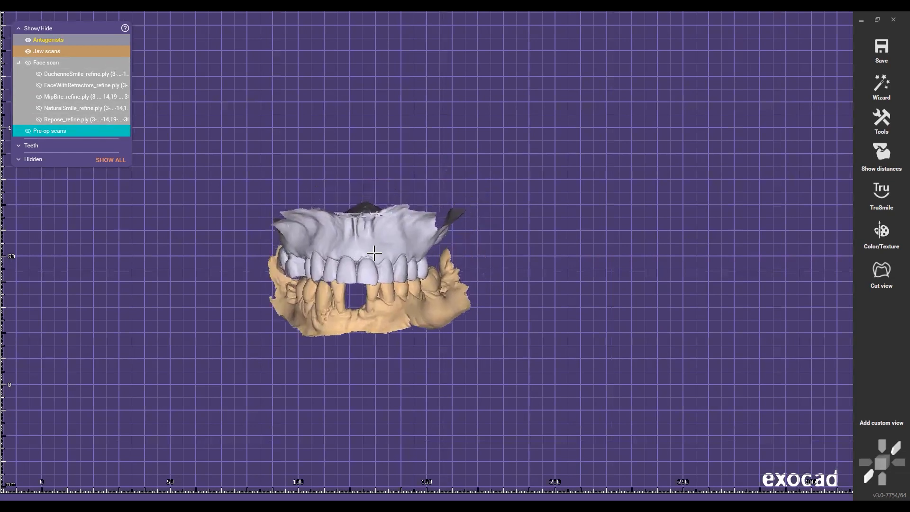
# Show the FaceWithRetractors_refine.ply face scan over the jaw scans, then isolate it to examine its captured teeth and gingiva
pyautogui.click(39, 86)
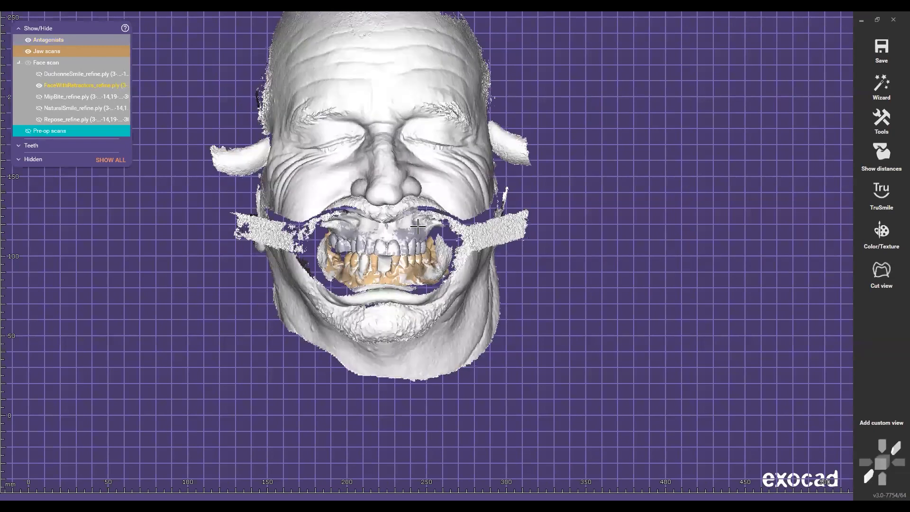
pyautogui.moveTo(418, 227)
pyautogui.mouseDown(button='right')
pyautogui.moveTo(397, 231)
pyautogui.moveTo(417, 236)
pyautogui.mouseUp(button='right')
pyautogui.scroll(3, 334, 260)
pyautogui.keyDown('ctrl'); pyautogui.scroll(-5, 334, 260); pyautogui.keyUp('ctrl')
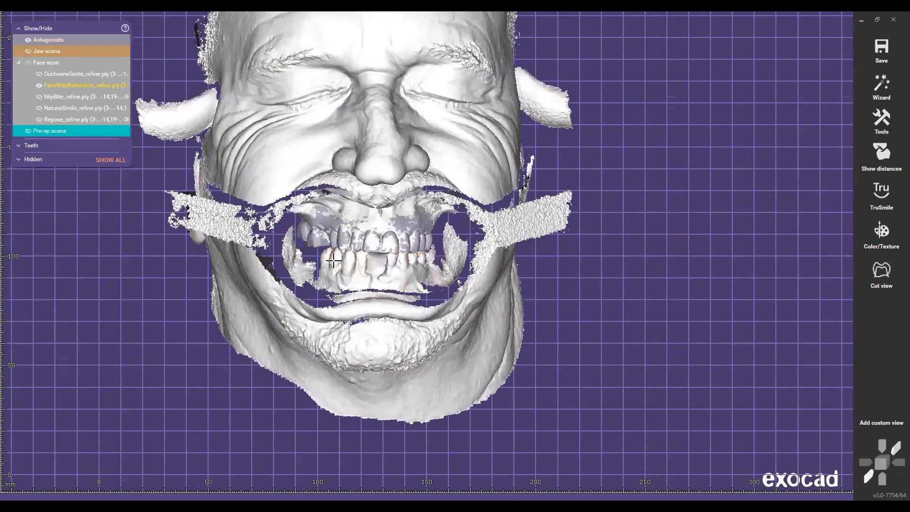
pyautogui.moveTo(334, 260); pyautogui.dragTo(410, 244, button='right')
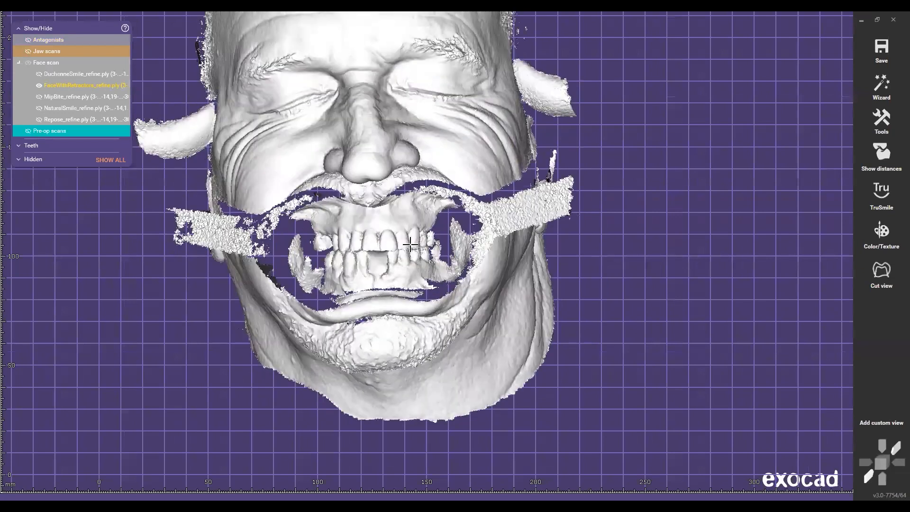
pyautogui.scroll(2, 411, 245)
pyautogui.scroll(2, 433, 247)
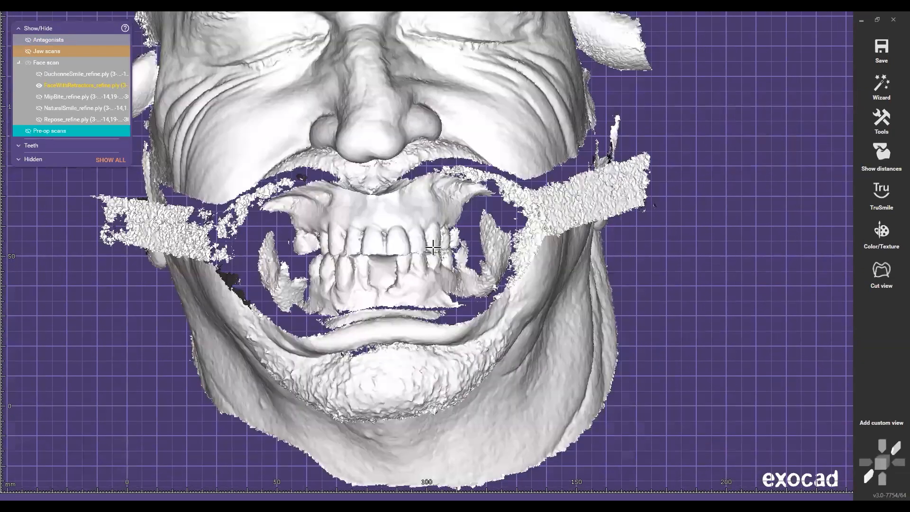
pyautogui.scroll(-2, 364, 248)
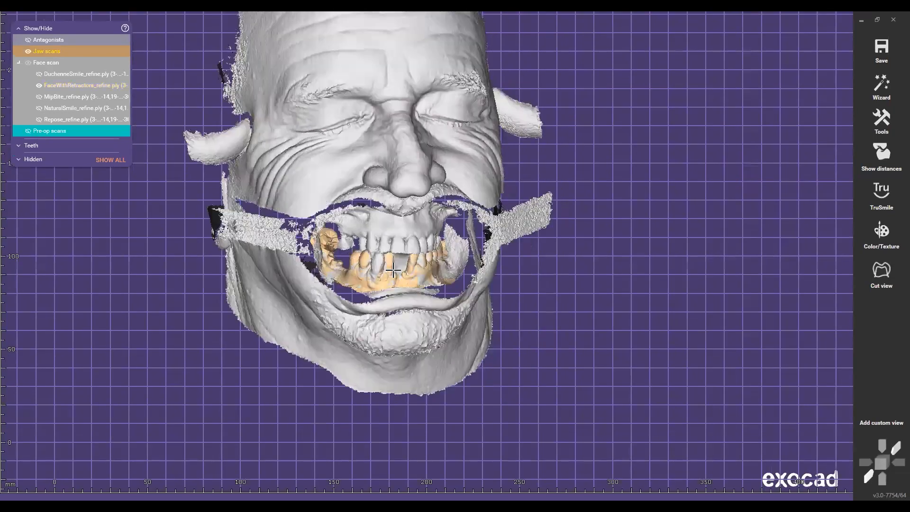
# Compare the jaw, antagonist and pre-op scans with the teeth captured in the retractor face scan
pyautogui.moveTo(417, 261); pyautogui.dragTo(403, 257, button='right')
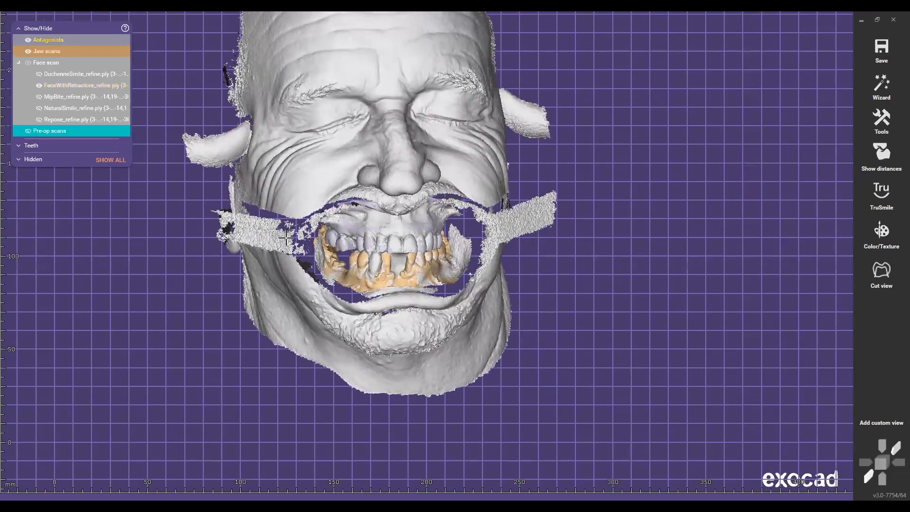
pyautogui.scroll(2, 428, 244)
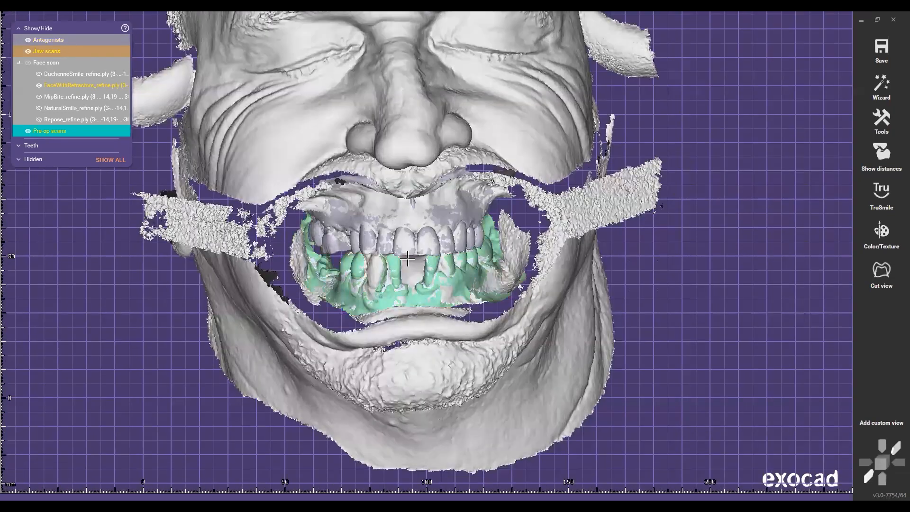
pyautogui.scroll(1, 407, 259)
pyautogui.scroll(2, 399, 262)
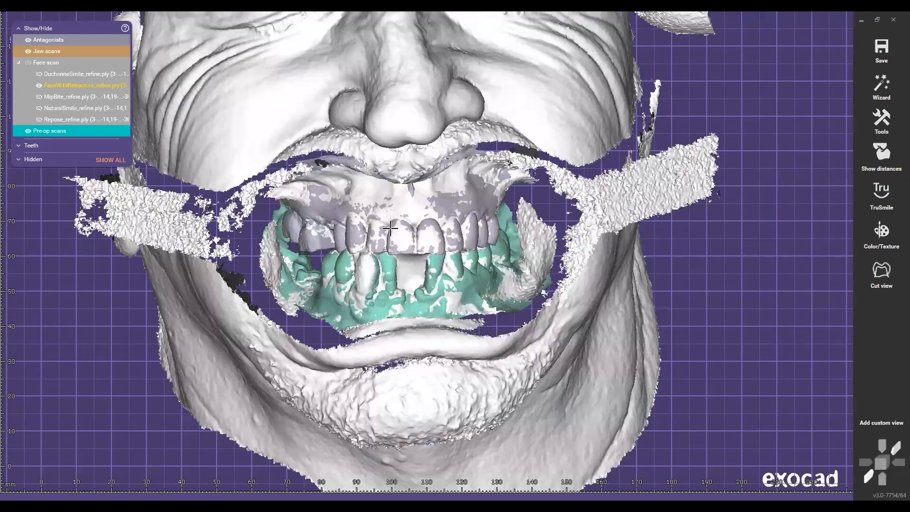
pyautogui.scroll(2, 413, 275)
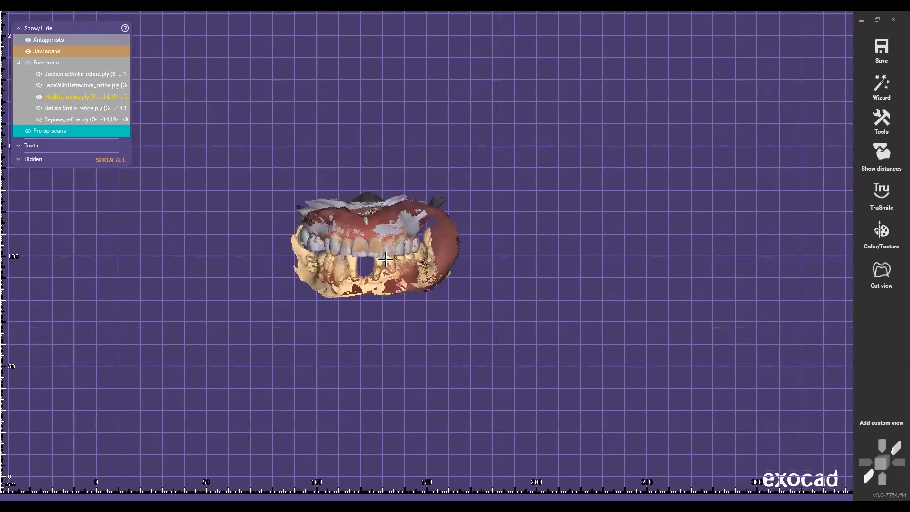
# Use manual Align Meshes to move the MipBite_refine.ply scan sideways, clear of the antagonist and jaw scans
pyautogui.scroll(1, 385, 259)
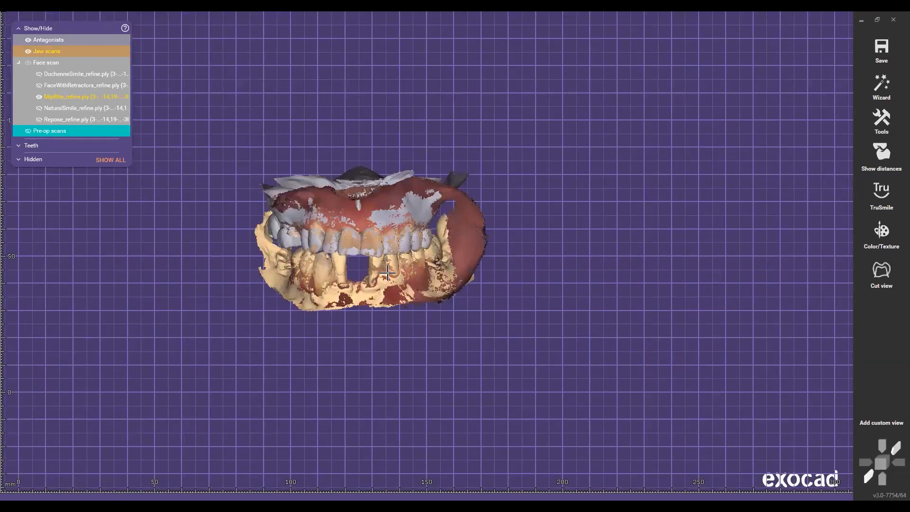
pyautogui.moveTo(514, 215); pyautogui.dragTo(498, 211, button='middle')
pyautogui.click(881, 119)
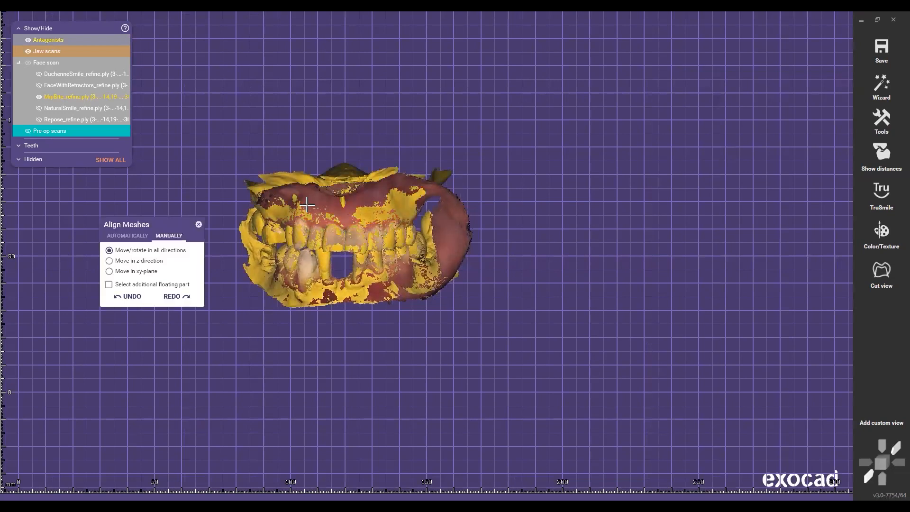
pyautogui.moveTo(458, 243); pyautogui.dragTo(665, 237)
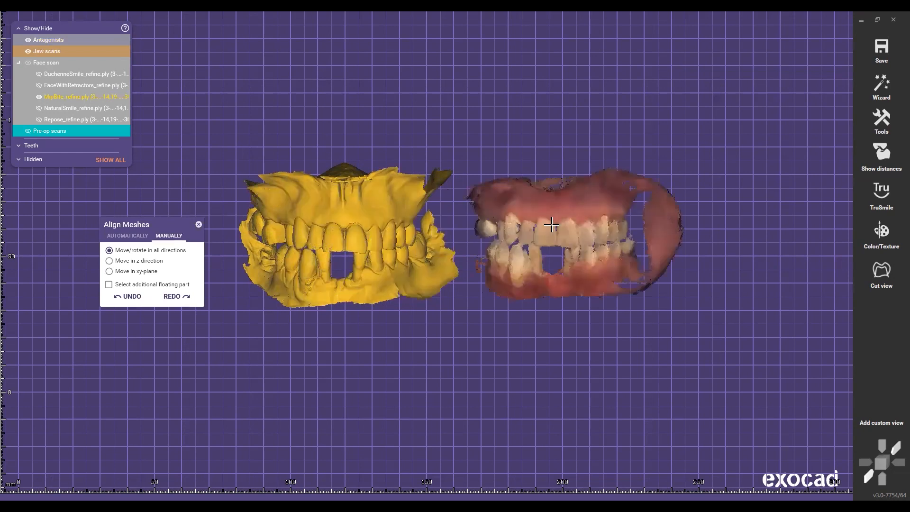
# Set up automatic mesh alignment with a matching point pair on the upper central incisor, antagonist as floating part and MipBite scan as fixed part
pyautogui.click(115, 240)
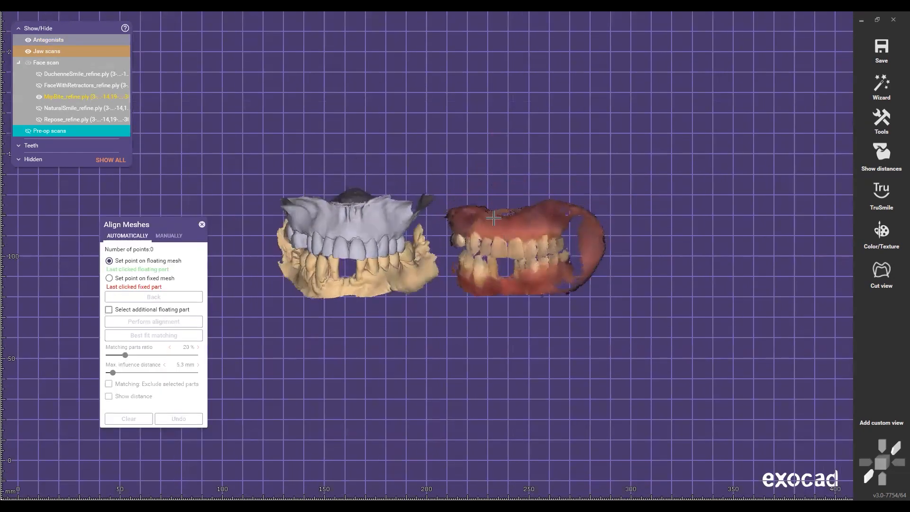
pyautogui.scroll(2, 467, 219)
pyautogui.scroll(3, 467, 219)
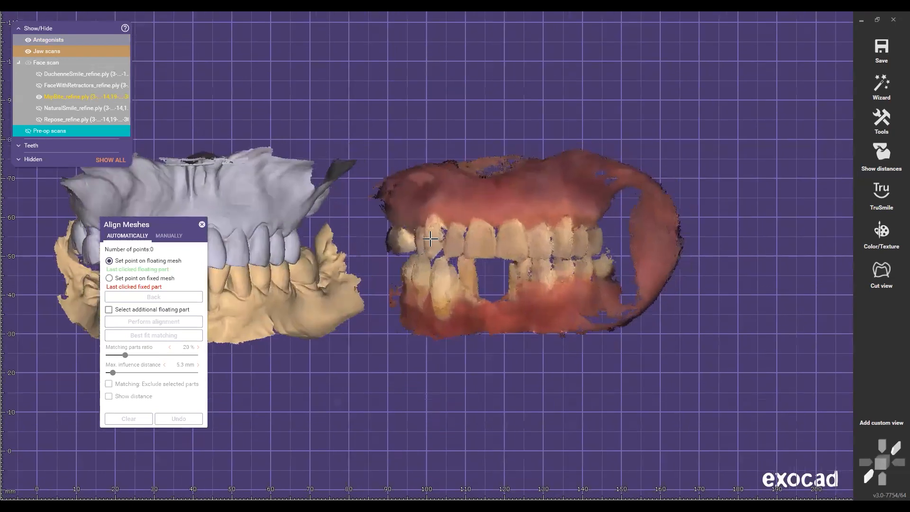
pyautogui.scroll(-3, 498, 220)
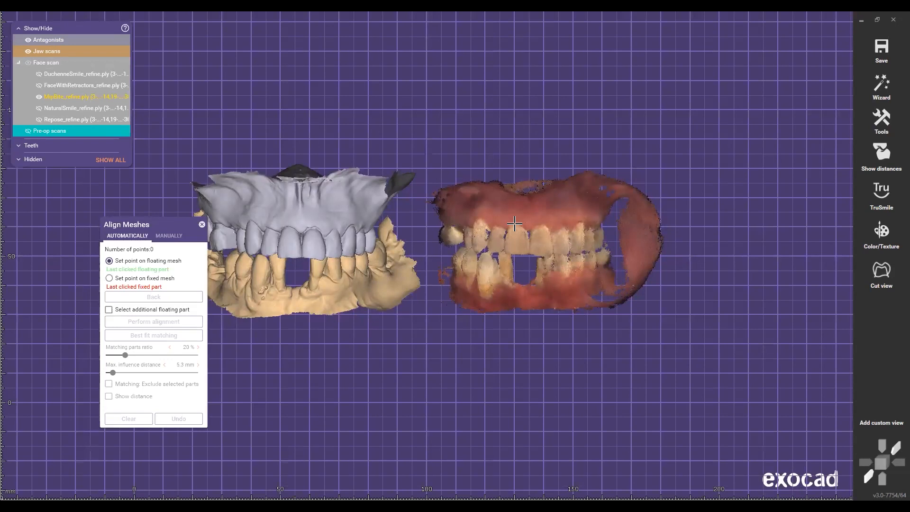
pyautogui.moveTo(516, 223); pyautogui.dragTo(584, 245, button='middle')
pyautogui.moveTo(585, 244); pyautogui.dragTo(585, 266, button='right')
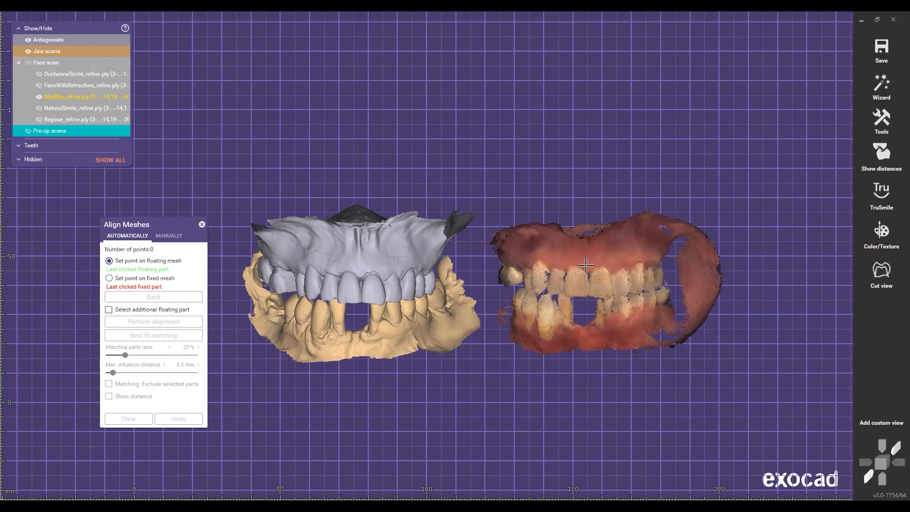
pyautogui.scroll(3, 591, 215)
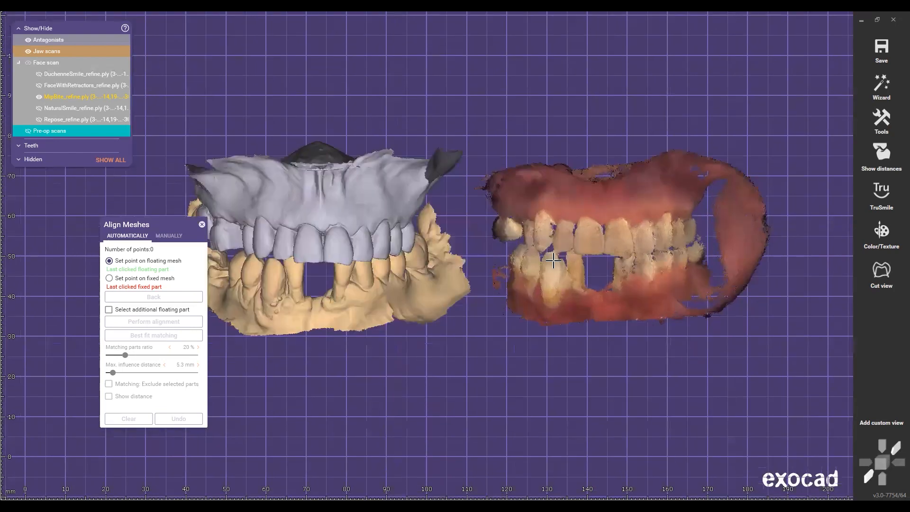
pyautogui.scroll(-4, 553, 260)
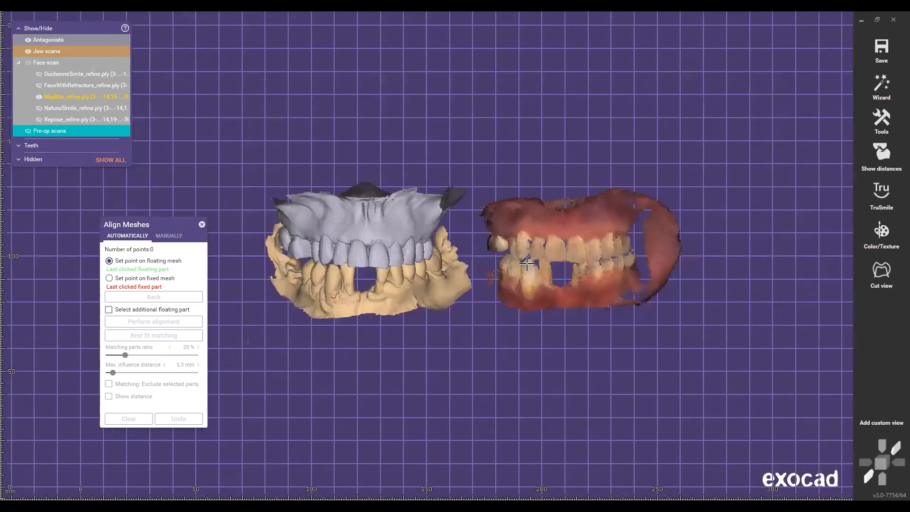
pyautogui.scroll(-1, 526, 263)
pyautogui.scroll(3, 522, 267)
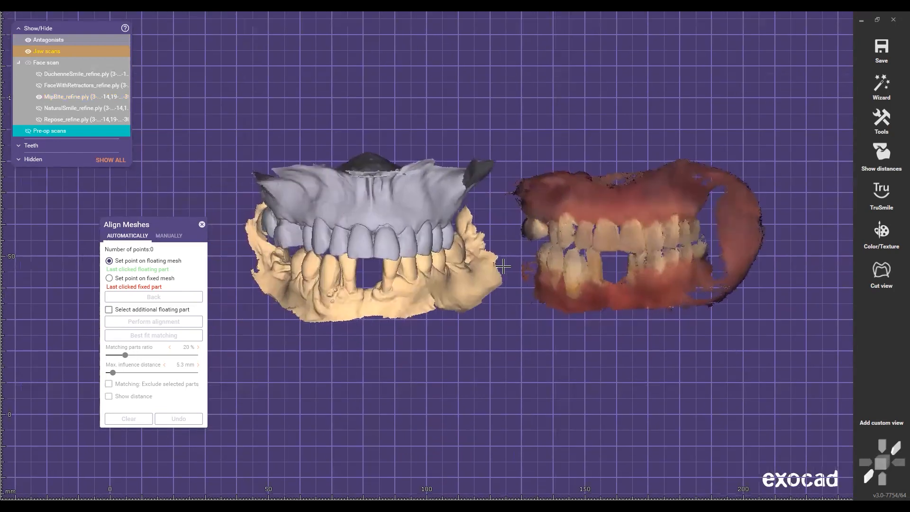
pyautogui.click(359, 254)
pyautogui.click(602, 243)
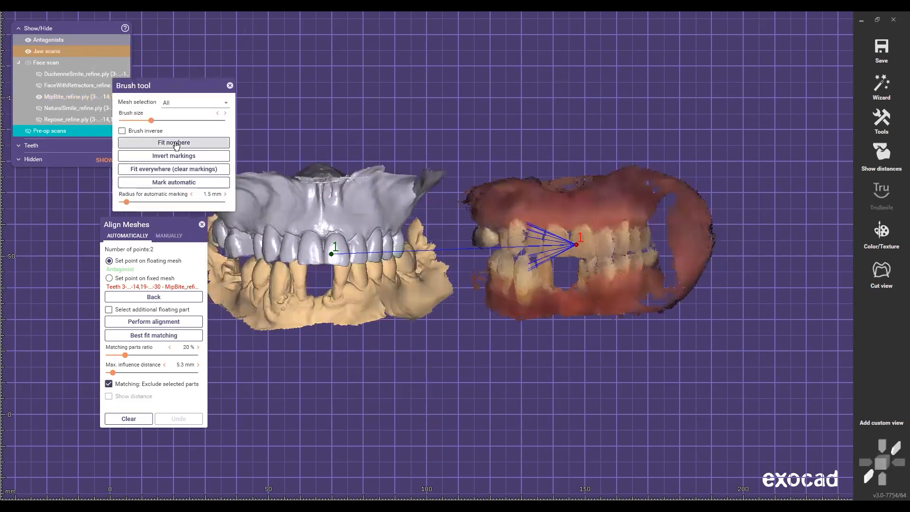
# Restrict the fit to brushed upper-teeth areas on both meshes at maximum brush size, and align the antagonist to the MipBite scan
pyautogui.click(174, 143)
pyautogui.moveTo(294, 234); pyautogui.dragTo(438, 234)
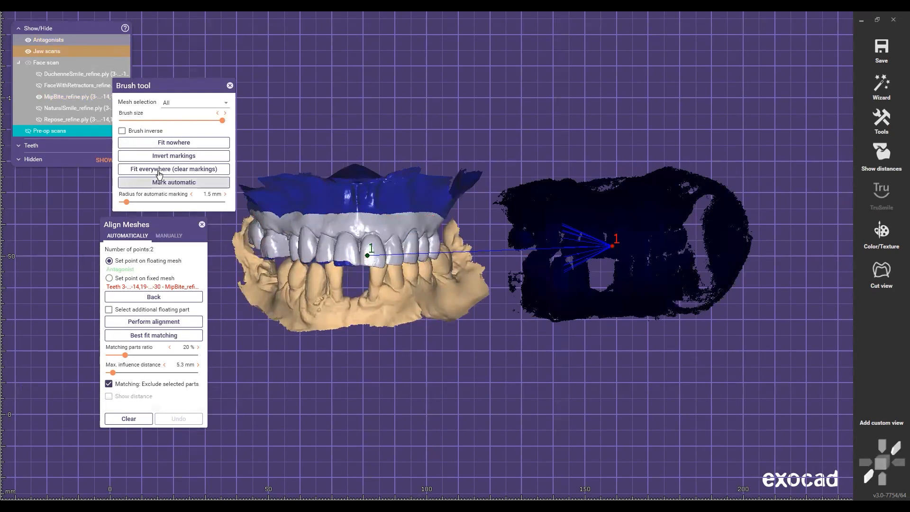
pyautogui.moveTo(289, 233)
pyautogui.mouseDown()
pyautogui.moveTo(272, 231)
pyautogui.moveTo(405, 237)
pyautogui.moveTo(495, 259)
pyautogui.mouseUp()
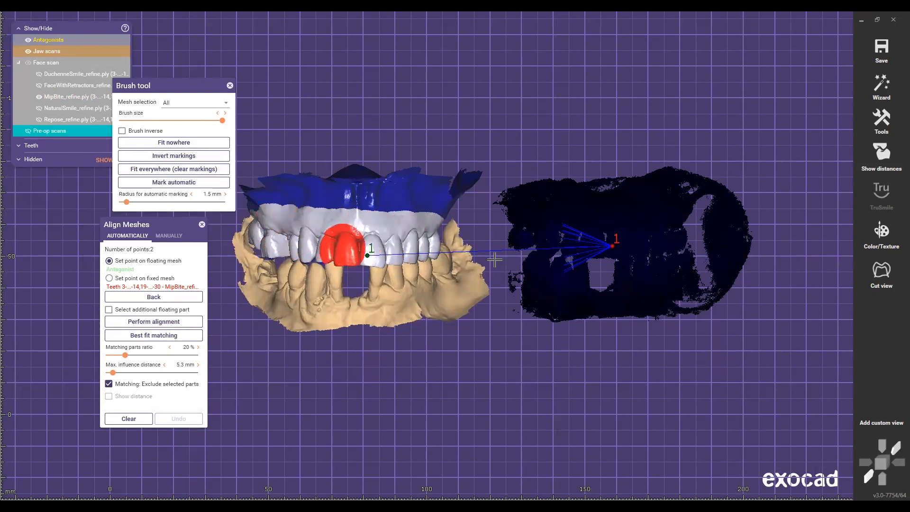
pyautogui.moveTo(579, 237)
pyautogui.mouseDown()
pyautogui.moveTo(548, 223)
pyautogui.moveTo(645, 220)
pyautogui.moveTo(677, 231)
pyautogui.moveTo(601, 233)
pyautogui.mouseUp()
pyautogui.click(138, 321)
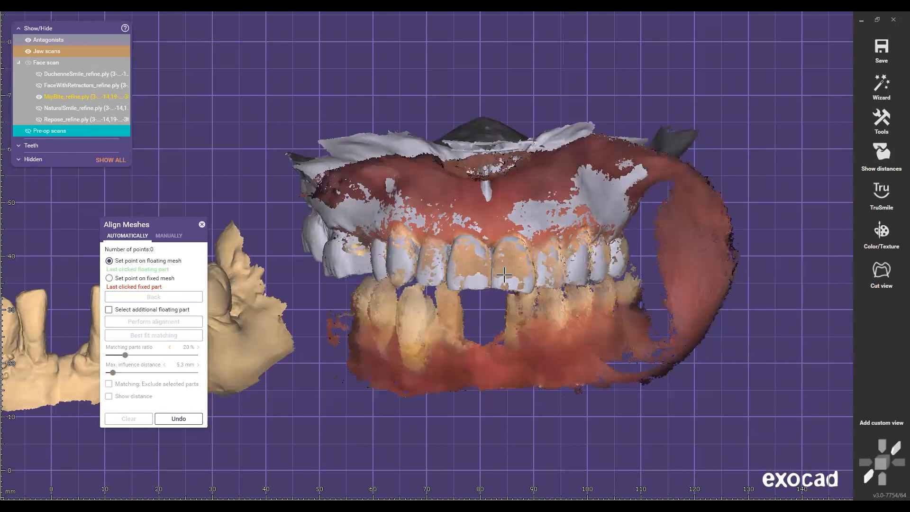
# Inspect the fit of the antagonist against the MipBite scan, hiding the MipBite scan to compare
pyautogui.scroll(-5, 503, 275)
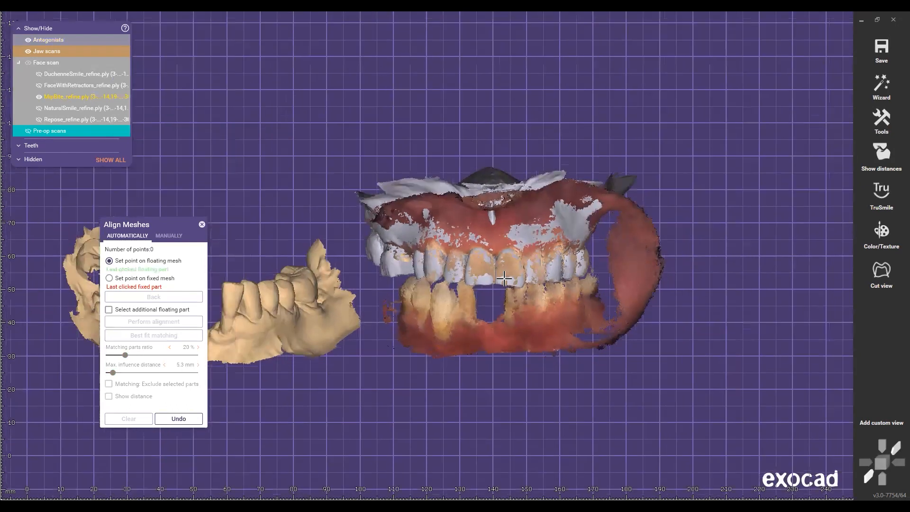
pyautogui.scroll(-2, 504, 280)
pyautogui.moveTo(528, 282); pyautogui.dragTo(538, 253, button='right')
pyautogui.keyDown('ctrl'); pyautogui.scroll(-3, 539, 237); pyautogui.keyUp('ctrl')
pyautogui.scroll(3, 543, 73)
pyautogui.moveTo(543, 73); pyautogui.dragTo(526, 256, button='right')
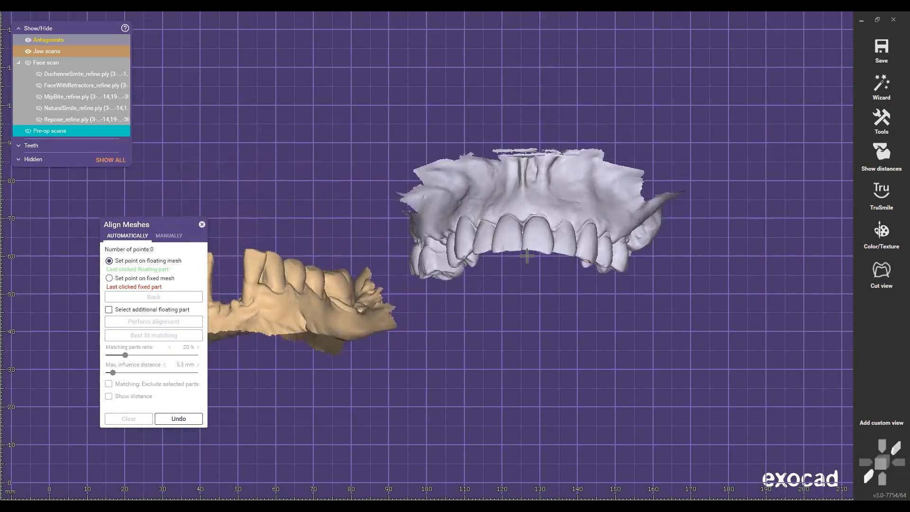
pyautogui.keyDown('ctrl'); pyautogui.scroll(3, 528, 253); pyautogui.keyUp('ctrl')
pyautogui.scroll(-1, 540, 225)
pyautogui.scroll(-3, 547, 197)
pyautogui.moveTo(546, 192); pyautogui.dragTo(543, 206, button='right')
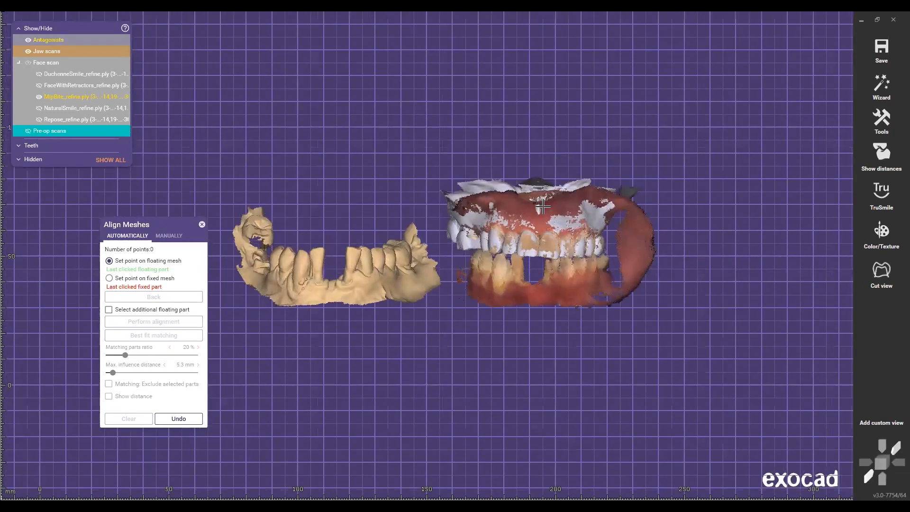
pyautogui.scroll(3, 542, 207)
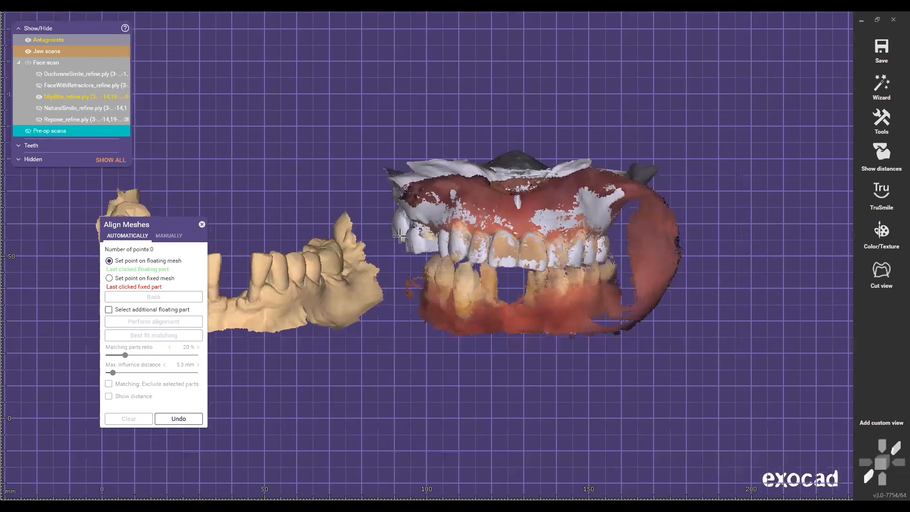
# Set a matching point pair on the same lower tooth, with the jaw scan as floating part and the MipBite scan as fixed part
pyautogui.scroll(-1, 399, 236)
pyautogui.scroll(-1, 403, 228)
pyautogui.click(402, 226)
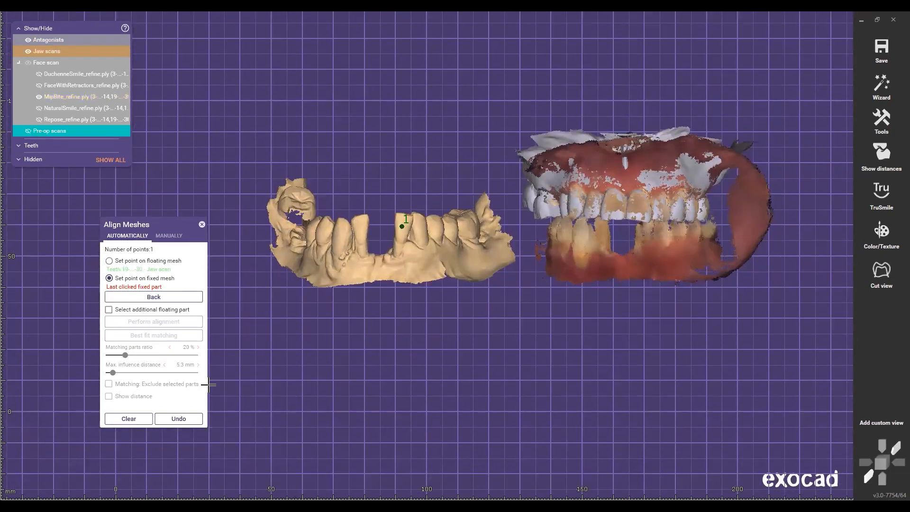
pyautogui.click(128, 418)
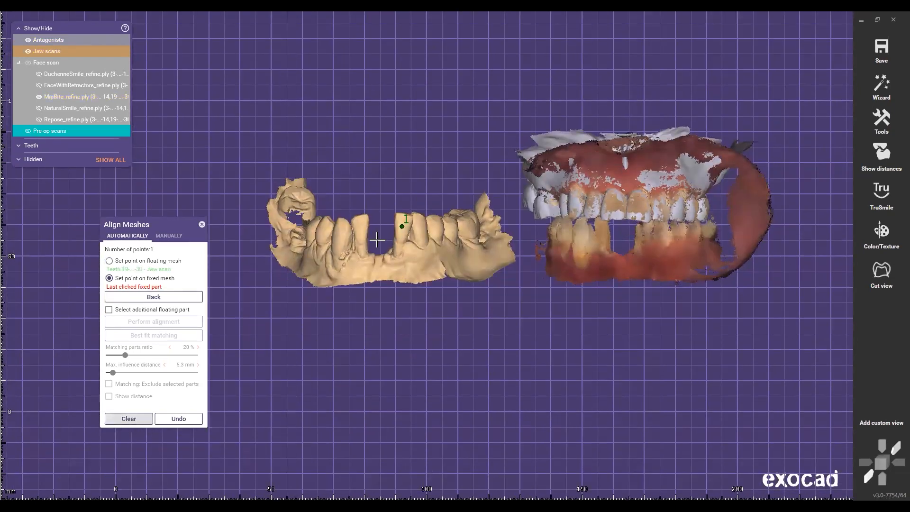
pyautogui.click(340, 244)
pyautogui.click(585, 240)
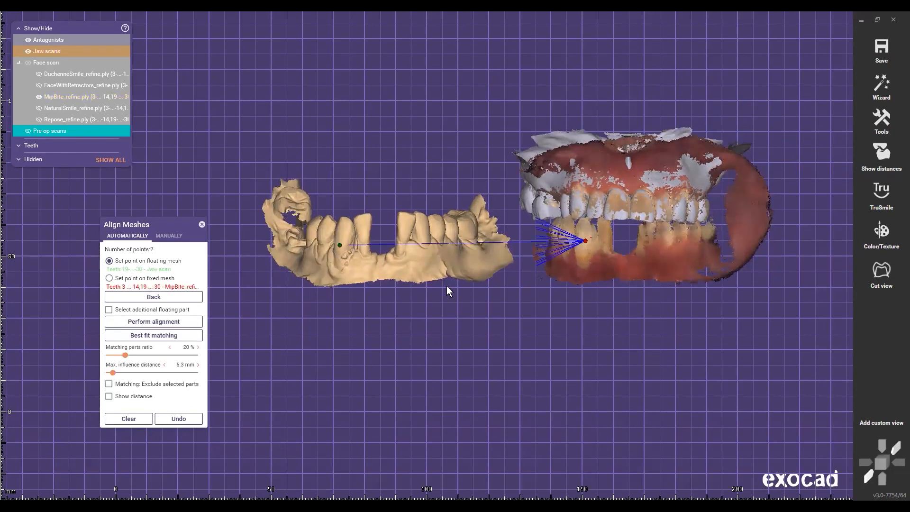
# Exclude selected parts with Fit nowhere, brush the jaw scan's lower teeth as fitting area at a larger brush size, and perform the alignment
pyautogui.click(108, 384)
pyautogui.click(183, 144)
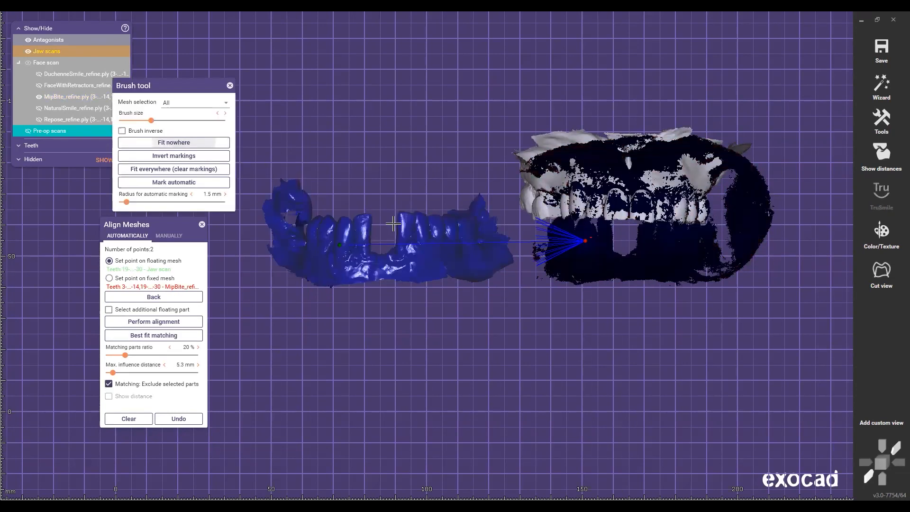
pyautogui.moveTo(343, 245); pyautogui.dragTo(355, 256, button='middle')
pyautogui.keyDown('shift'); pyautogui.scroll(7, 356, 255); pyautogui.keyUp('shift')
pyautogui.moveTo(371, 248)
pyautogui.mouseDown()
pyautogui.moveTo(326, 247)
pyautogui.moveTo(305, 223)
pyautogui.moveTo(358, 256)
pyautogui.moveTo(475, 250)
pyautogui.moveTo(440, 274)
pyautogui.mouseUp()
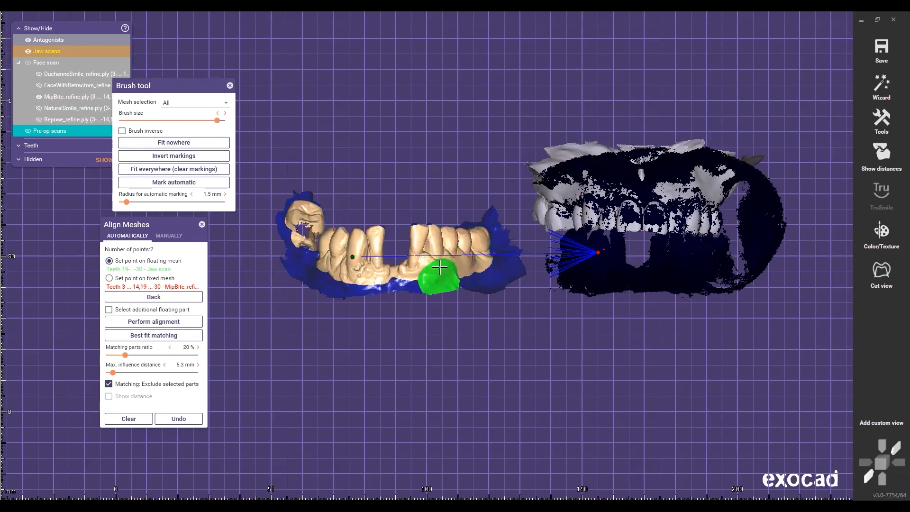
pyautogui.click(154, 322)
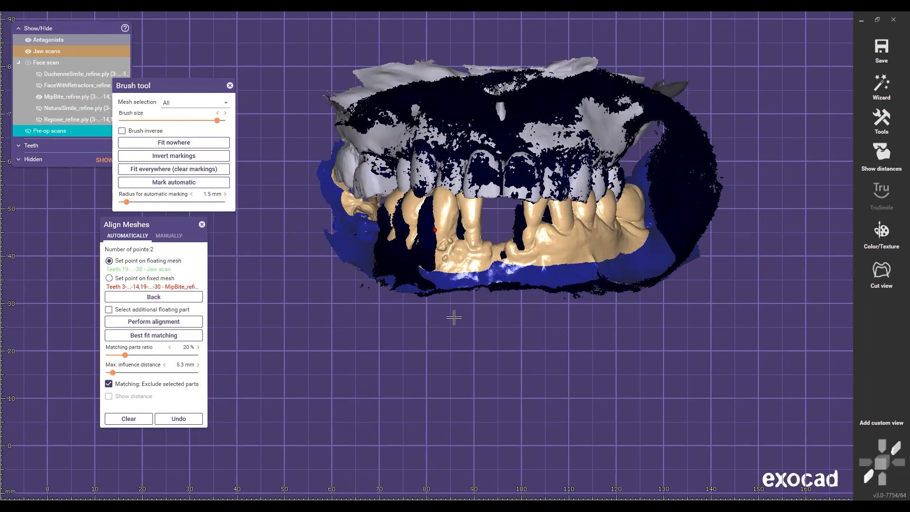
# Brush the MipBite scan's lower teeth as fitting area too, and perform the jaw scan alignment again
pyautogui.moveTo(473, 260)
pyautogui.mouseDown()
pyautogui.moveTo(421, 219)
pyautogui.moveTo(462, 239)
pyautogui.moveTo(540, 234)
pyautogui.moveTo(630, 251)
pyautogui.mouseUp()
pyautogui.keyDown('ctrl'); pyautogui.middleClick(465, 252); pyautogui.keyUp('ctrl')
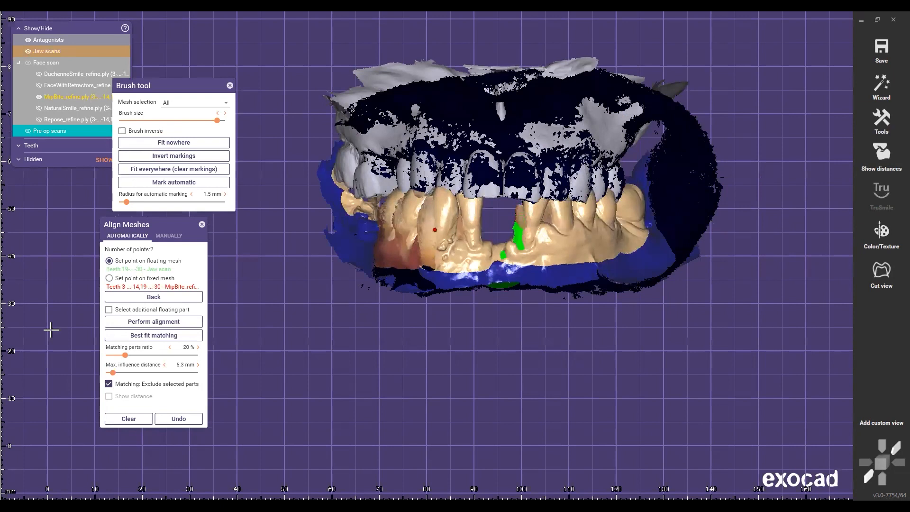
pyautogui.click(154, 321)
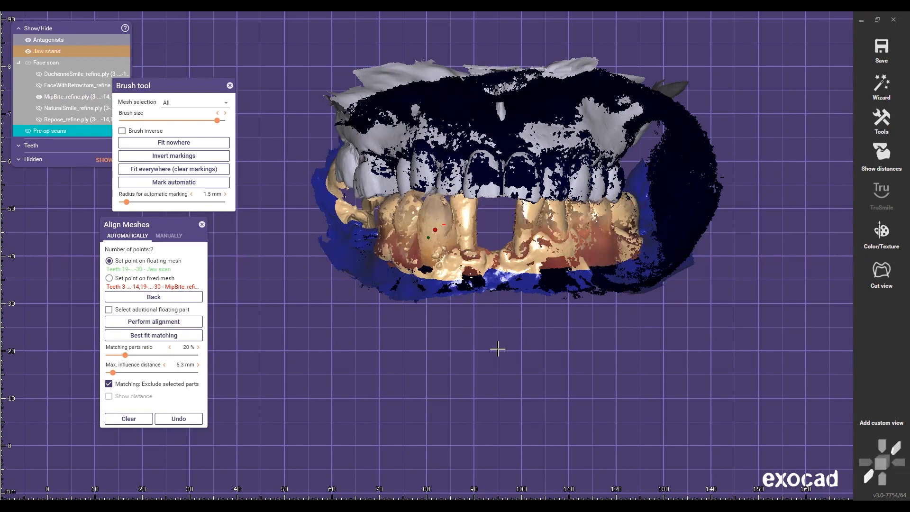
# Inspect how closely the jaw scan matches the lower teeth of the MipBite scan
pyautogui.moveTo(497, 350); pyautogui.dragTo(470, 407, button='middle')
pyautogui.moveTo(438, 319)
pyautogui.mouseDown()
pyautogui.moveTo(422, 305)
pyautogui.moveTo(432, 298)
pyautogui.mouseUp()
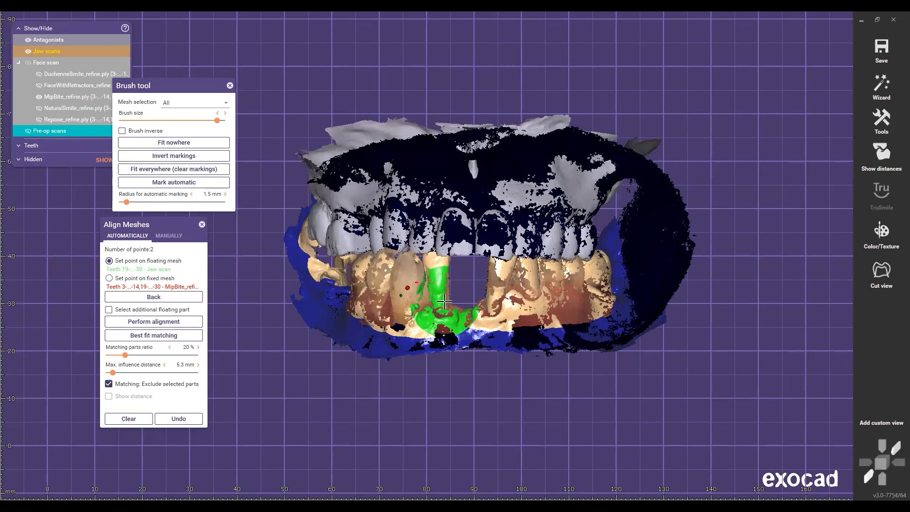
pyautogui.scroll(-2, 393, 324)
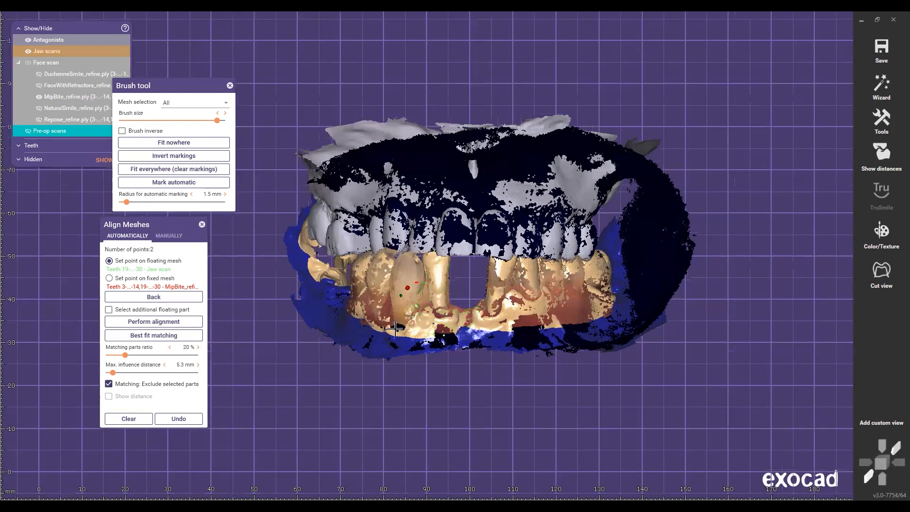
pyautogui.scroll(-2, 394, 324)
pyautogui.moveTo(440, 311); pyautogui.dragTo(402, 320, button='middle')
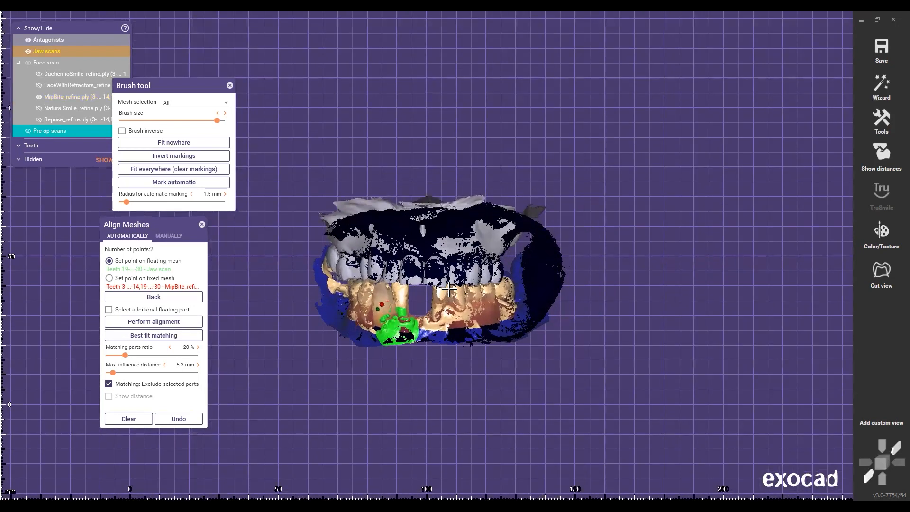
pyautogui.scroll(2, 448, 289)
pyautogui.moveTo(434, 291); pyautogui.dragTo(449, 289, button='middle')
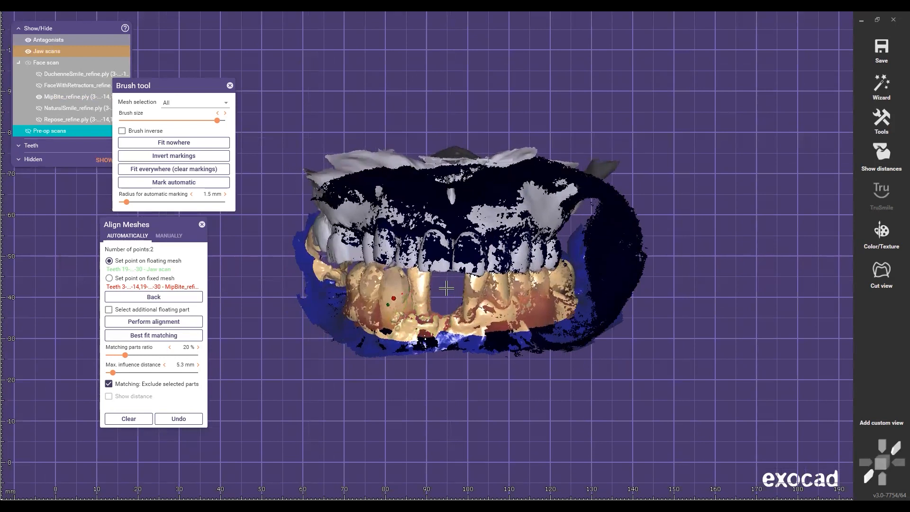
pyautogui.scroll(3, 446, 284)
pyautogui.moveTo(446, 278); pyautogui.dragTo(457, 284, button='right')
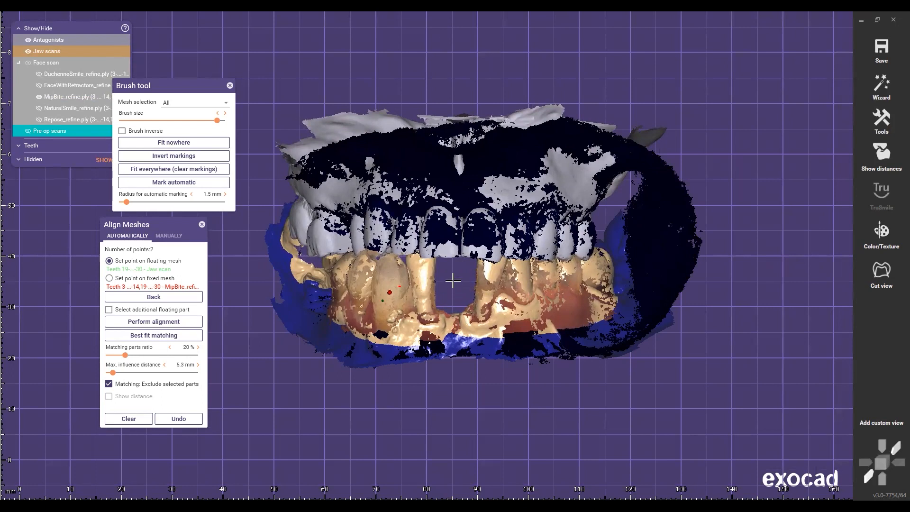
pyautogui.scroll(-2, 454, 281)
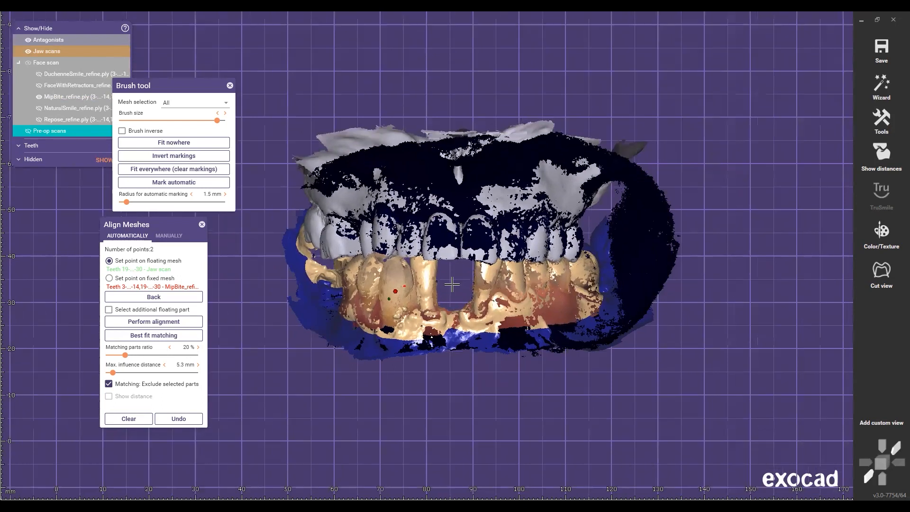
pyautogui.scroll(-2, 443, 300)
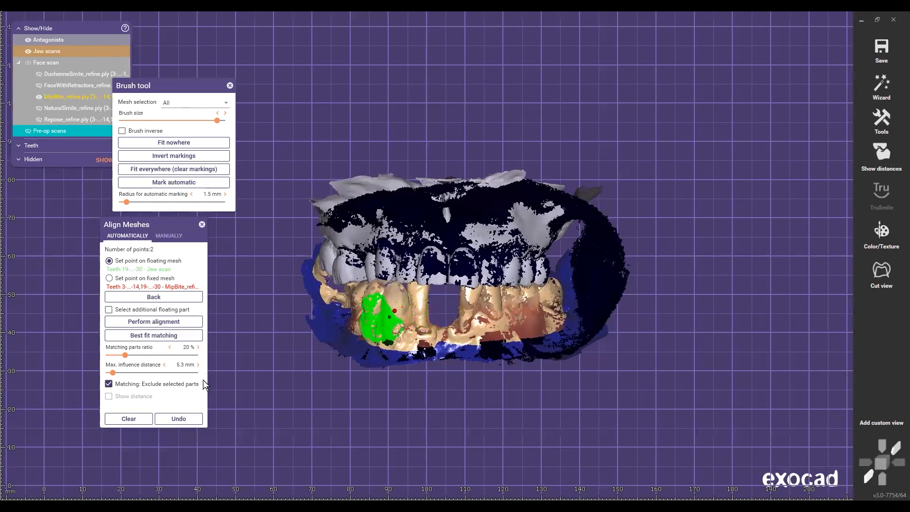
# Clear the matching points and fit markings, and view the aligned jaw scans with the MipBite scan
pyautogui.click(132, 419)
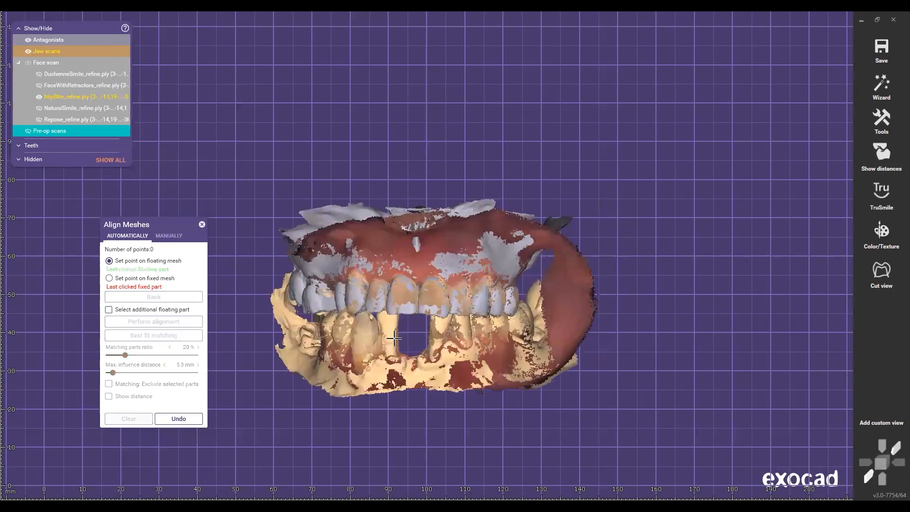
pyautogui.moveTo(394, 338); pyautogui.dragTo(436, 294, button='right')
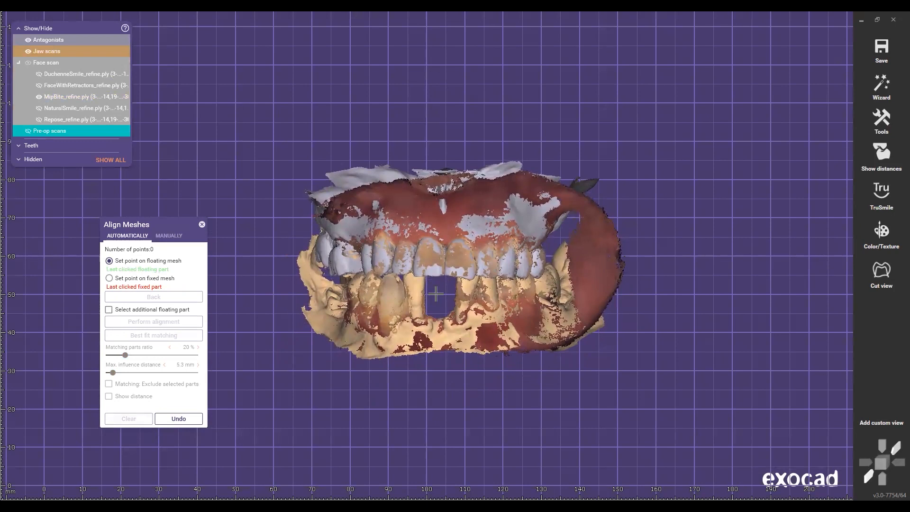
pyautogui.scroll(-2, 438, 290)
pyautogui.moveTo(438, 290); pyautogui.dragTo(451, 214, button='right')
pyautogui.scroll(-3, 451, 215)
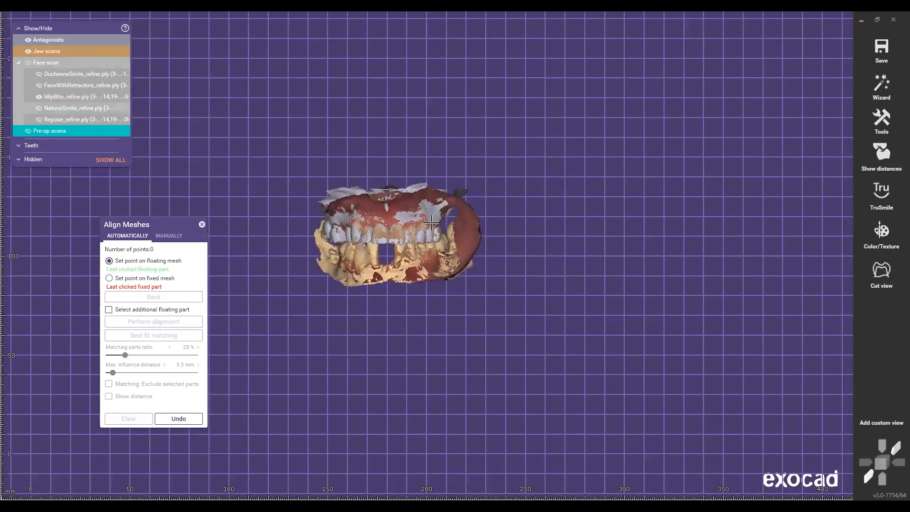
# Show the retractor, natural smile and repose face scans in turn beside the aligned jaws to compare their positions
pyautogui.click(38, 85)
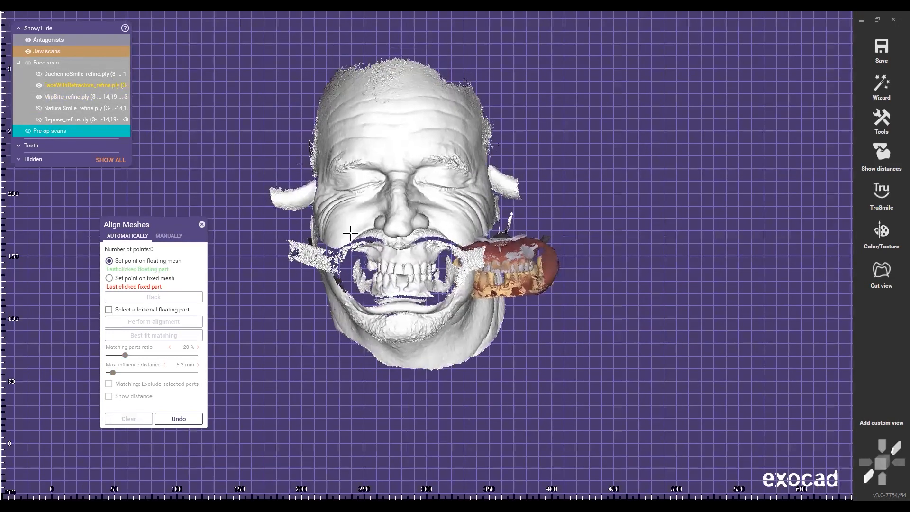
pyautogui.click(39, 85)
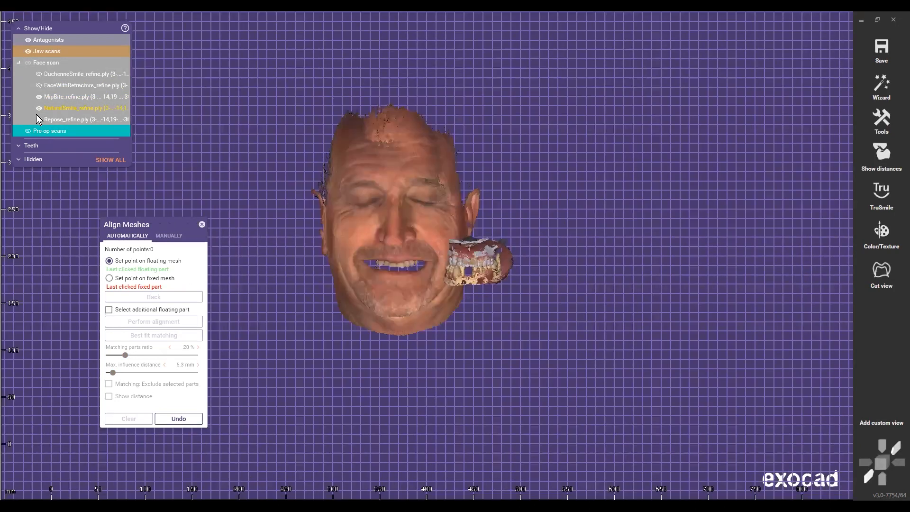
pyautogui.click(39, 74)
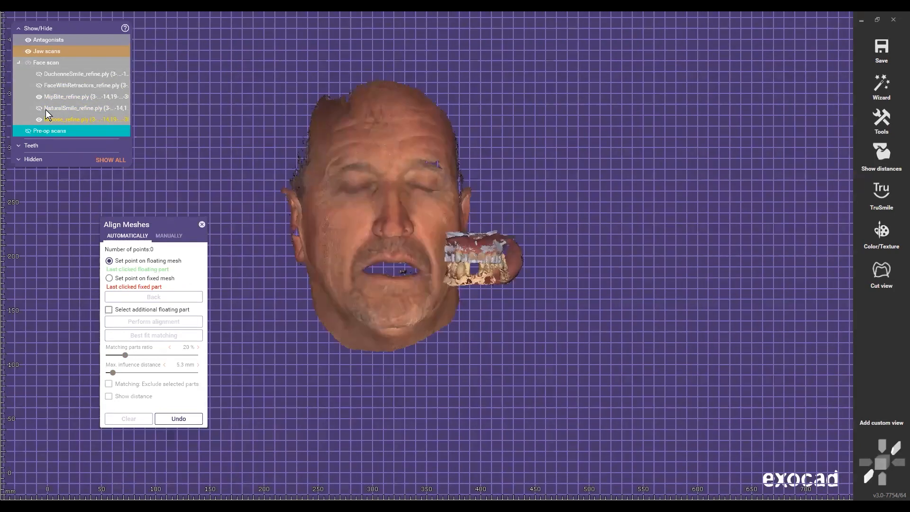
pyautogui.scroll(-5, 370, 215)
pyautogui.moveTo(369, 214); pyautogui.dragTo(331, 248, button='right')
pyautogui.scroll(4, 382, 241)
pyautogui.scroll(1, 382, 242)
pyautogui.moveTo(467, 303); pyautogui.dragTo(478, 320, button='right')
pyautogui.scroll(-2, 479, 321)
pyautogui.moveTo(231, 230); pyautogui.dragTo(203, 229, button='right')
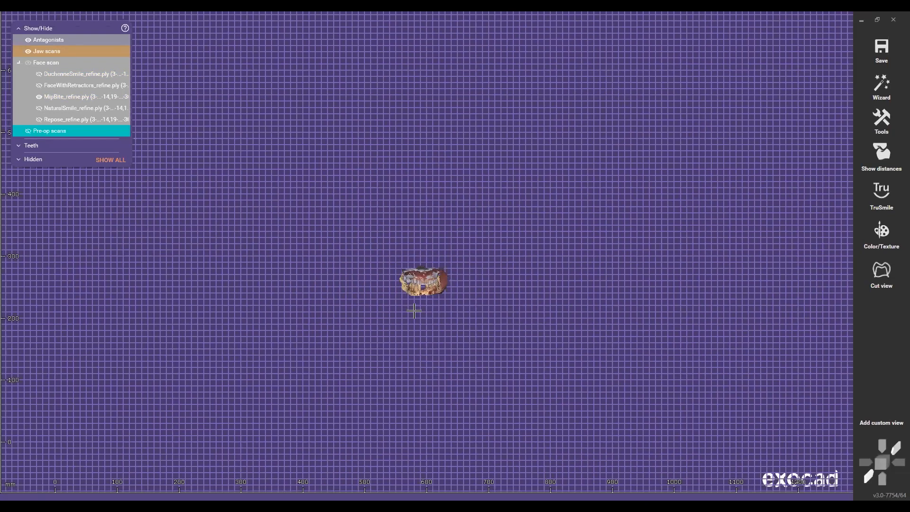
pyautogui.scroll(5, 414, 311)
pyautogui.moveTo(427, 277); pyautogui.dragTo(544, 161, button='right')
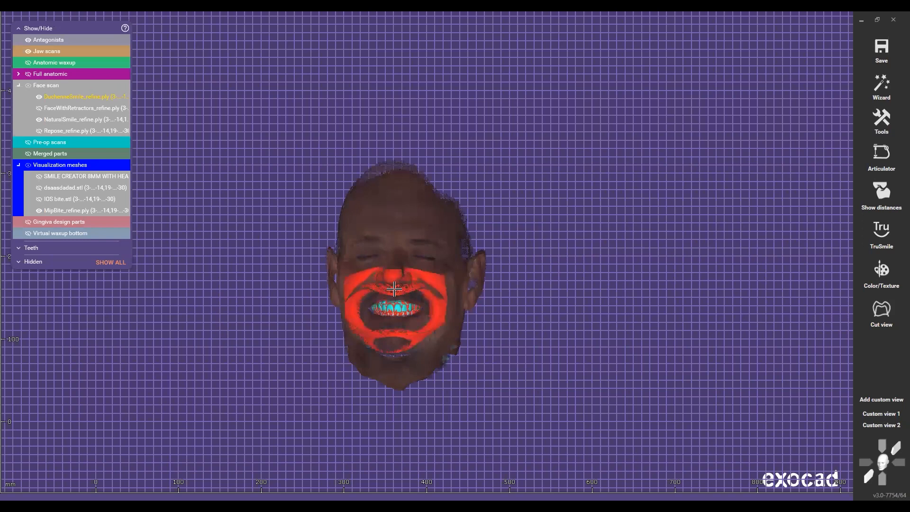
# Examine the Duchenne and natural smile face scans together with the teeth from several angles
pyautogui.scroll(-3, 394, 289)
pyautogui.moveTo(396, 255); pyautogui.dragTo(461, 190, button='right')
pyautogui.scroll(2, 400, 286)
pyautogui.scroll(2, 370, 166)
pyautogui.scroll(-1, 424, 240)
pyautogui.scroll(1, 428, 248)
pyautogui.middleClick(428, 249)
pyautogui.scroll(2, 428, 249)
pyautogui.middleClick(475, 338)
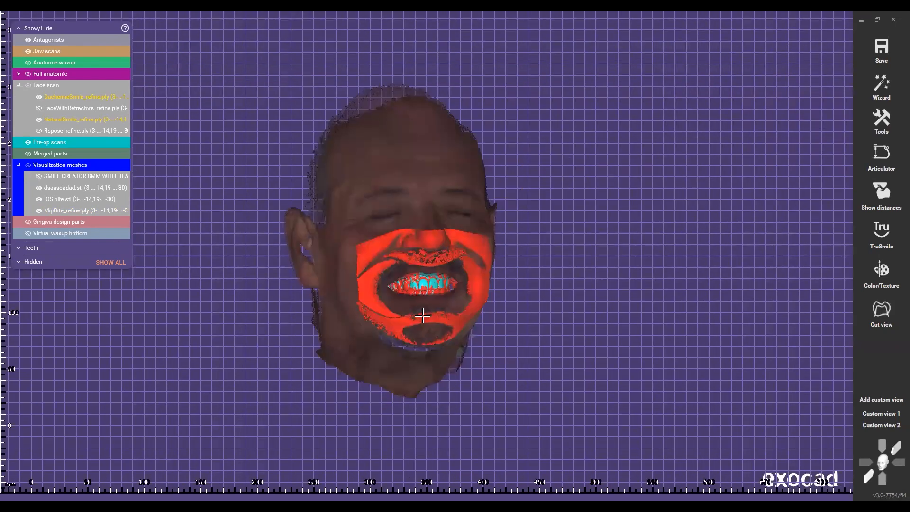
# Hide the face scans, antagonist and jaw scans, and inspect the remaining pre-op scan from above and from the front
pyautogui.middleClick(417, 303)
pyautogui.middleClick(413, 297)
pyautogui.middleClick(409, 296)
pyautogui.scroll(3, 422, 263)
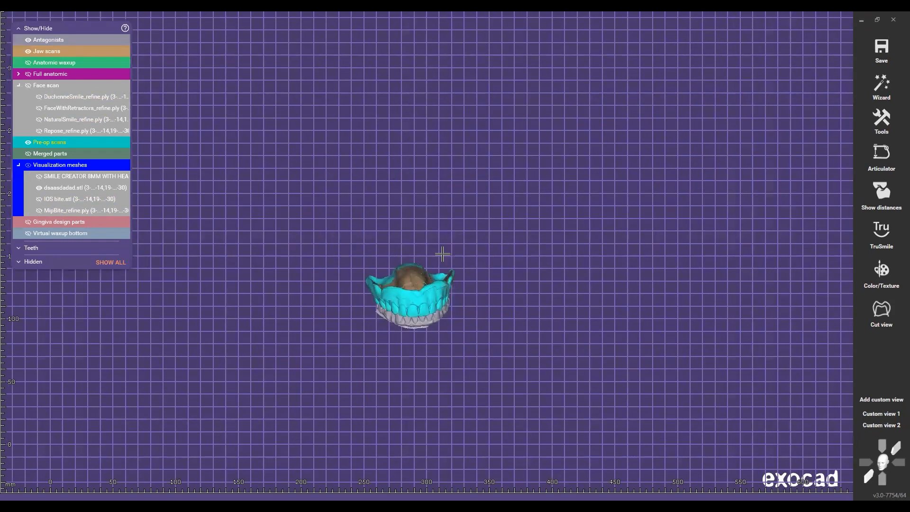
pyautogui.middleClick(431, 293)
pyautogui.scroll(-1, 421, 298)
pyautogui.middleClick(428, 348)
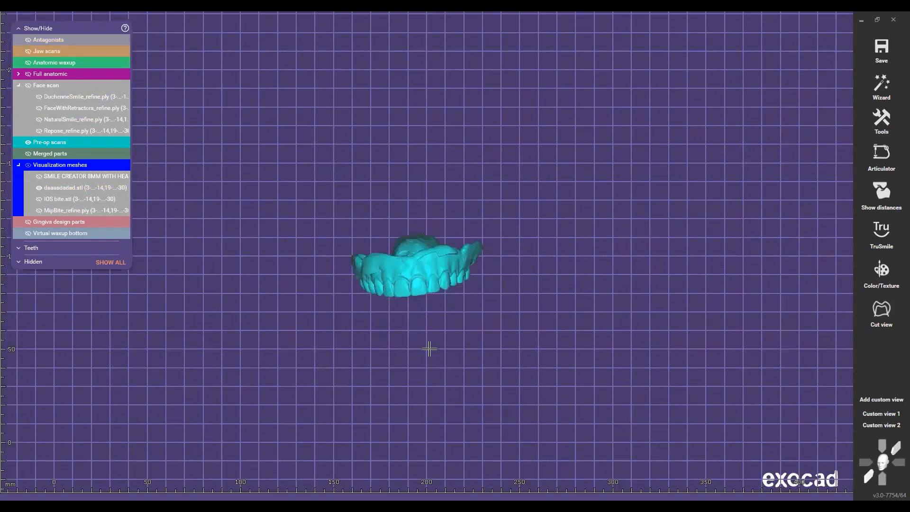
pyautogui.moveTo(412, 236); pyautogui.dragTo(407, 280, button='right')
pyautogui.scroll(3, 421, 190)
pyautogui.scroll(1, 411, 187)
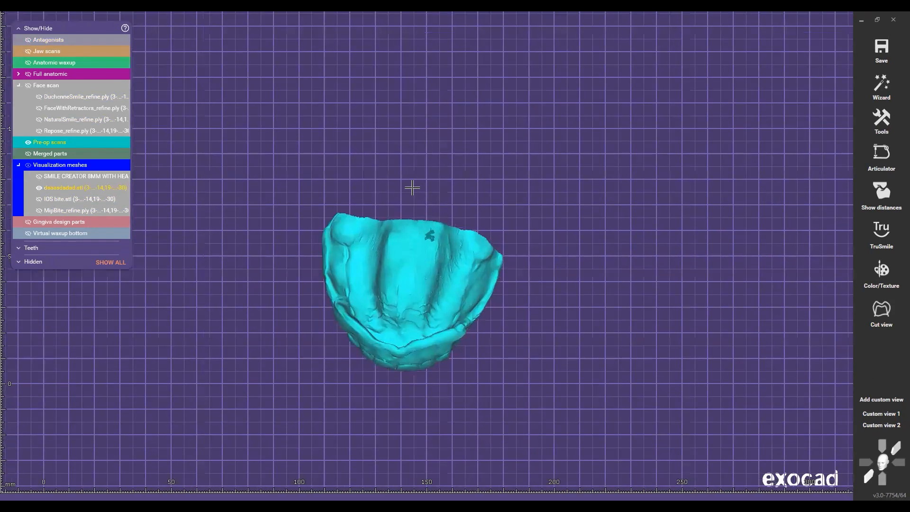
pyautogui.scroll(2, 403, 222)
pyautogui.moveTo(491, 318); pyautogui.dragTo(433, 185, button='right')
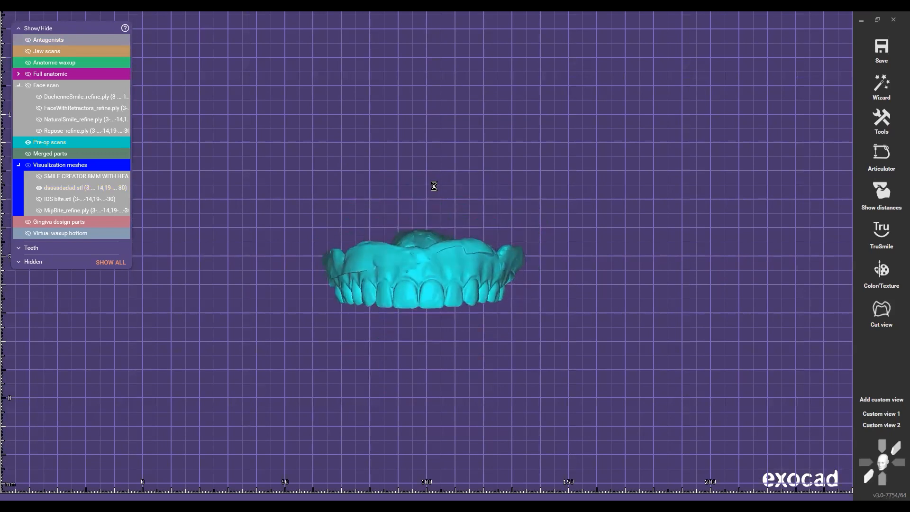
# Delete all reconstructions of the upper waxup, including the merged parts, gingiva design and virtual waxup bottom
pyautogui.rightClick(486, 169)
pyautogui.click(473, 148)
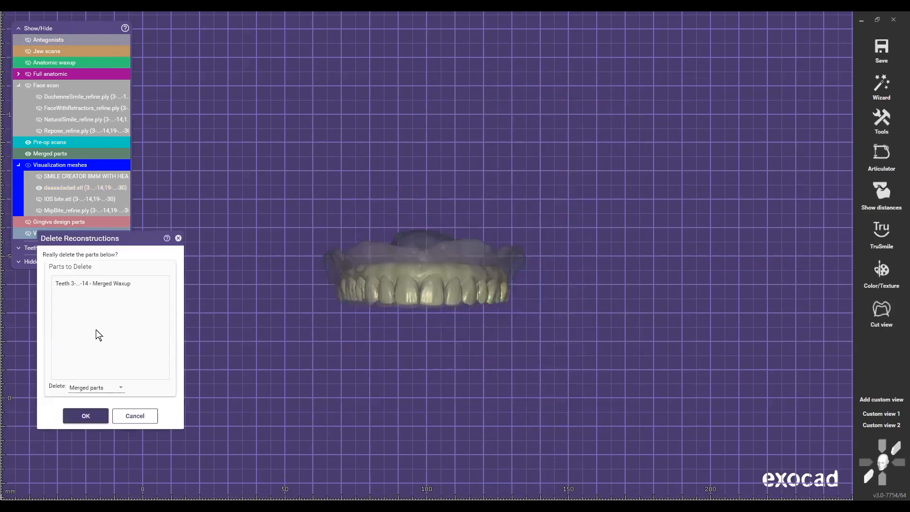
pyautogui.click(90, 388)
pyautogui.click(86, 414)
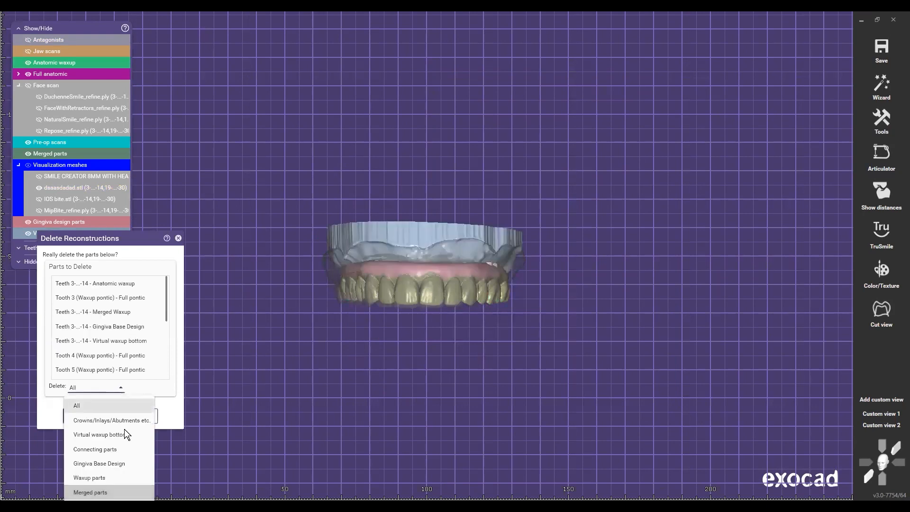
pyautogui.click(86, 414)
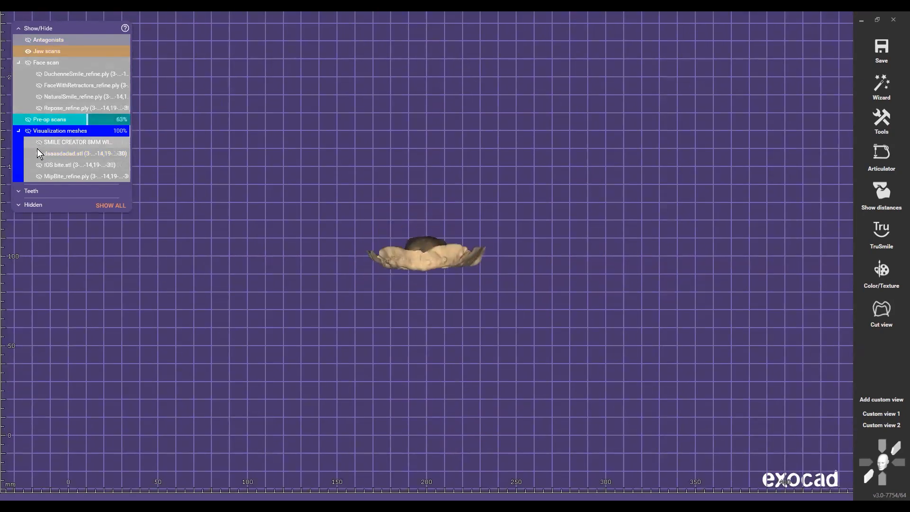
# Show the MipBite mesh with the upper jaw and pre-op scans to check how they line up
pyautogui.click(39, 176)
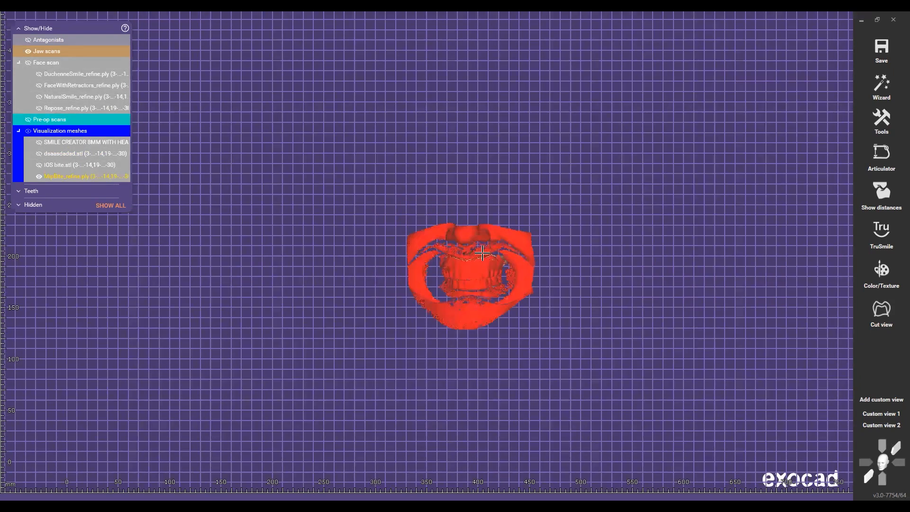
pyautogui.scroll(-3, 484, 259)
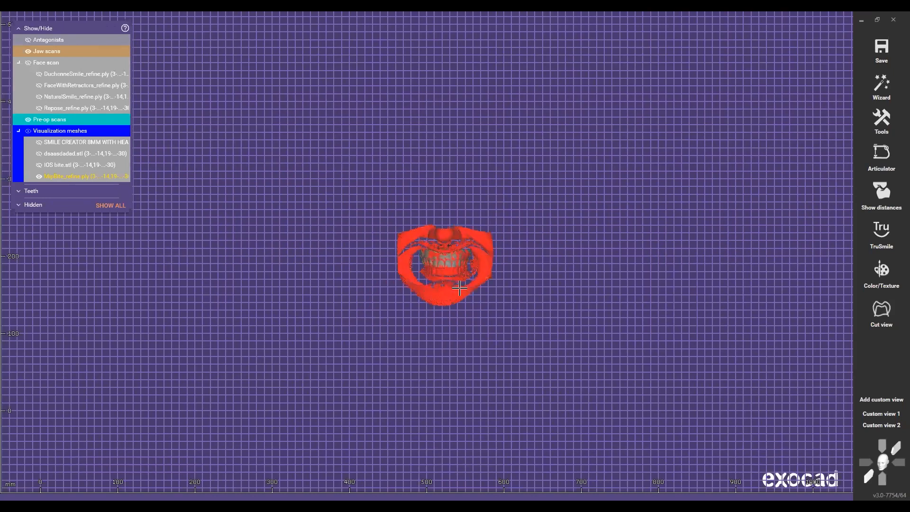
pyautogui.moveTo(459, 288); pyautogui.dragTo(461, 359, button='right')
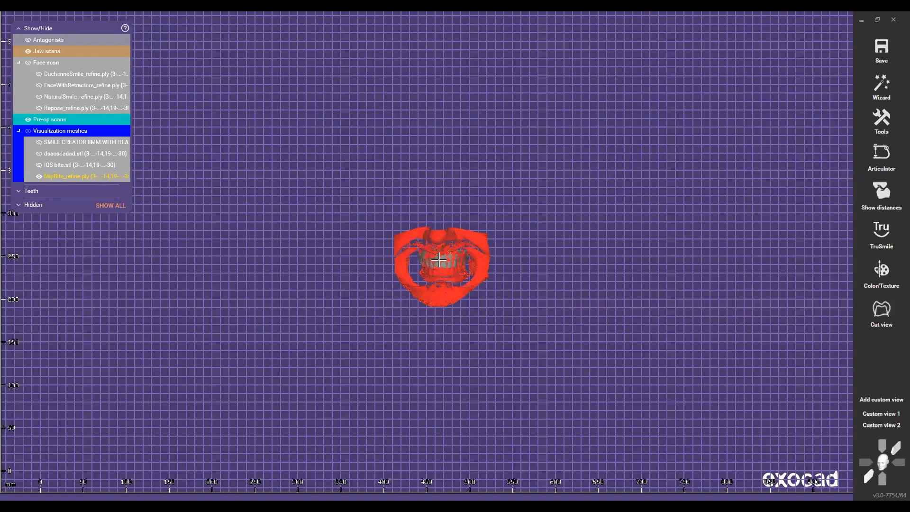
pyautogui.keyDown('ctrl'); pyautogui.scroll(-5, 446, 266); pyautogui.keyUp('ctrl')
pyautogui.moveTo(446, 266); pyautogui.dragTo(400, 318, button='right')
pyautogui.scroll(2, 444, 240)
pyautogui.scroll(2, 443, 241)
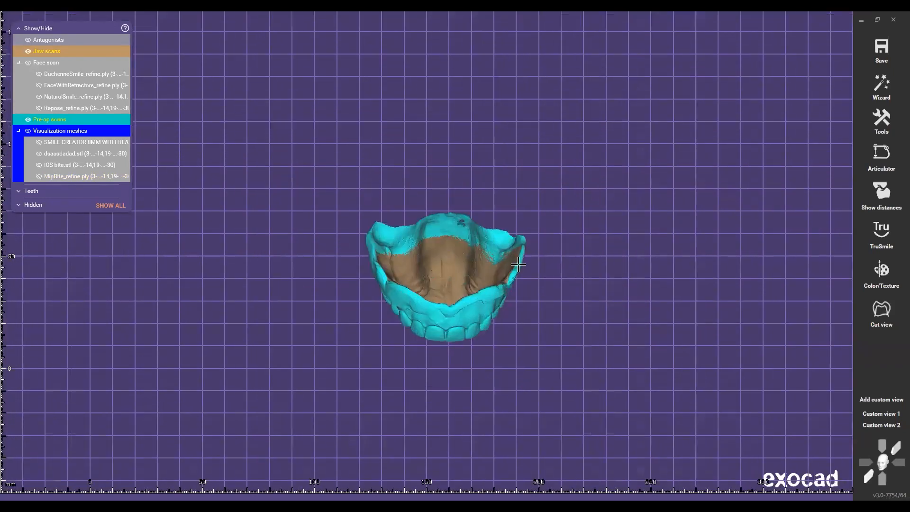
# Hide the MipBite mesh and inspect the pre-op scan over the upper jaw scan from several angles
pyautogui.moveTo(443, 241); pyautogui.dragTo(448, 244, button='right')
pyautogui.keyDown('ctrl'); pyautogui.scroll(5, 448, 312); pyautogui.keyUp('ctrl')
pyautogui.moveTo(448, 315); pyautogui.dragTo(406, 312, button='right')
pyautogui.keyDown('ctrl'); pyautogui.scroll(-5, 429, 252); pyautogui.keyUp('ctrl')
pyautogui.scroll(1, 406, 312)
pyautogui.scroll(5, 414, 338)
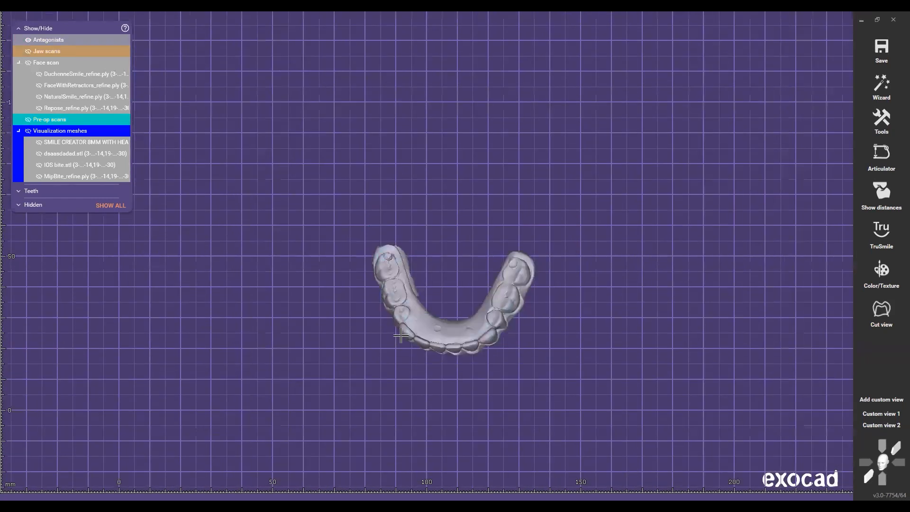
# Inspect the antagonist scan on its own, from the occlusal side and from the front
pyautogui.scroll(3, 516, 241)
pyautogui.moveTo(515, 241); pyautogui.dragTo(410, 280, button='right')
pyautogui.scroll(-2, 440, 248)
pyautogui.scroll(-2, 448, 248)
pyautogui.scroll(-1, 420, 263)
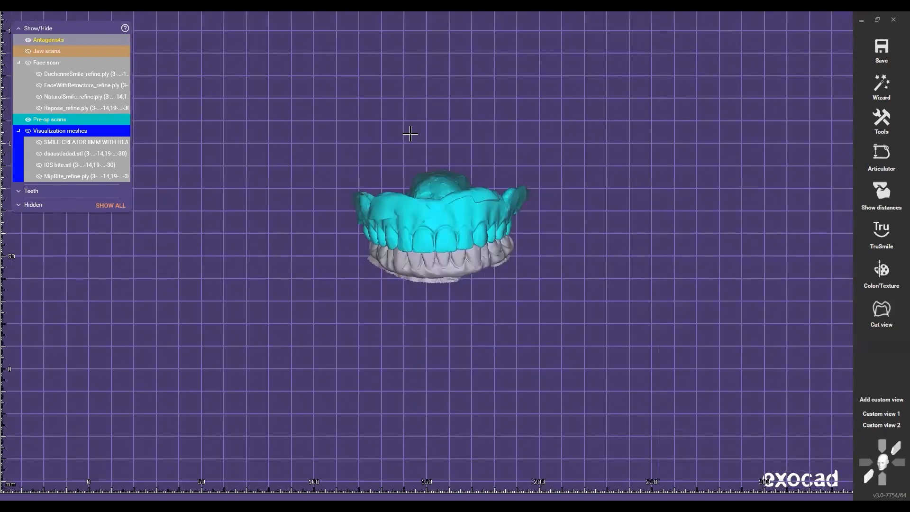
# Examine the pre-op scan together with the antagonist to check how the upper and lower teeth meet
pyautogui.scroll(-2, 382, 199)
pyautogui.moveTo(382, 199); pyautogui.dragTo(397, 227, button='right')
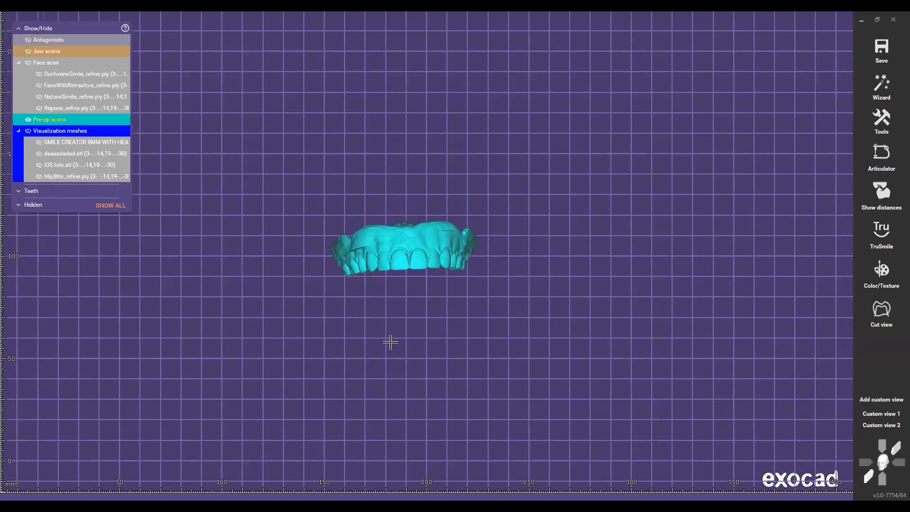
pyautogui.moveTo(390, 341); pyautogui.dragTo(432, 279, button='right')
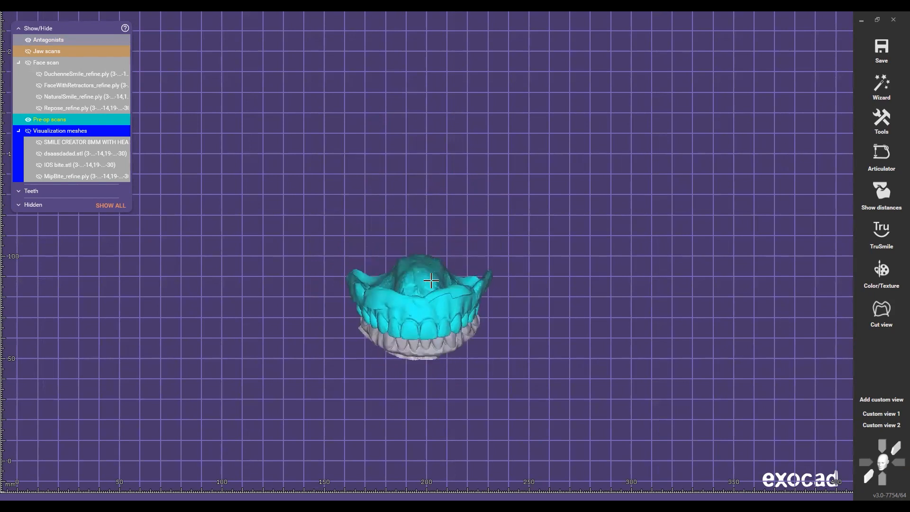
pyautogui.scroll(2, 402, 287)
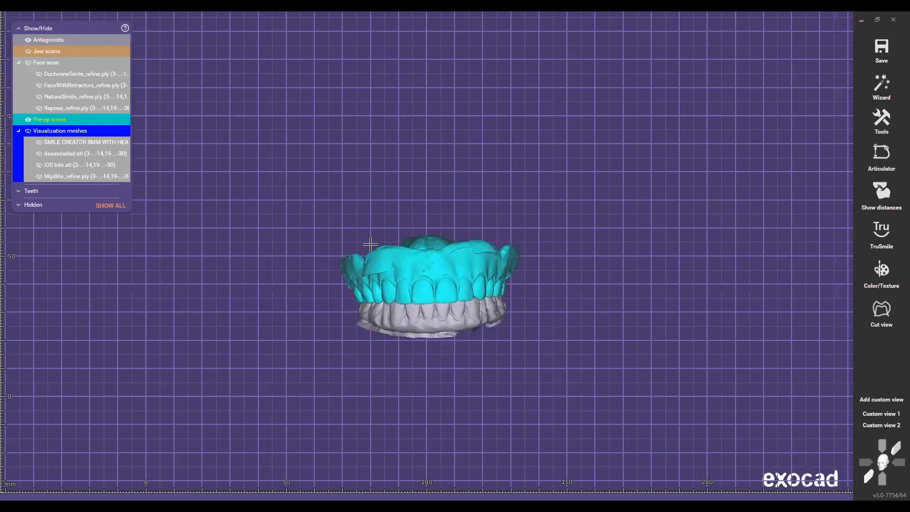
pyautogui.scroll(2, 351, 230)
pyautogui.moveTo(342, 223); pyautogui.dragTo(407, 264, button='right')
pyautogui.moveTo(407, 264); pyautogui.dragTo(351, 217, button='middle')
pyautogui.scroll(-3, 369, 206)
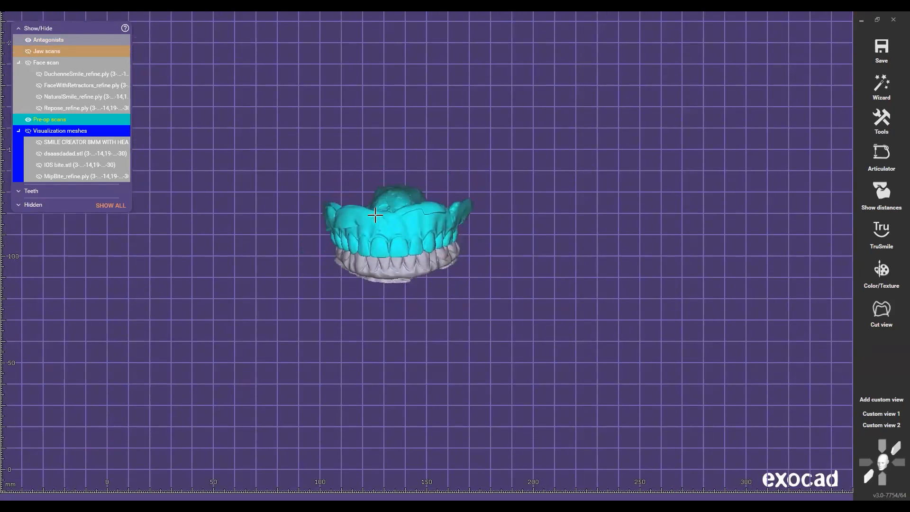
pyautogui.moveTo(397, 236)
pyautogui.mouseDown(button='right')
pyautogui.moveTo(404, 240)
pyautogui.moveTo(396, 238)
pyautogui.mouseUp(button='right')
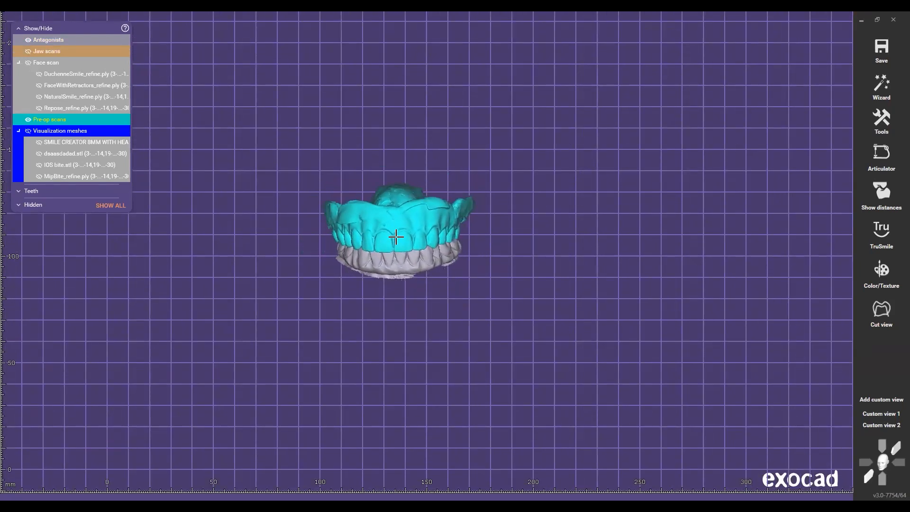
pyautogui.scroll(1, 384, 201)
pyautogui.scroll(2, 384, 201)
pyautogui.moveTo(392, 201)
pyautogui.mouseDown(button='right')
pyautogui.moveTo(388, 260)
pyautogui.moveTo(382, 208)
pyautogui.mouseUp(button='right')
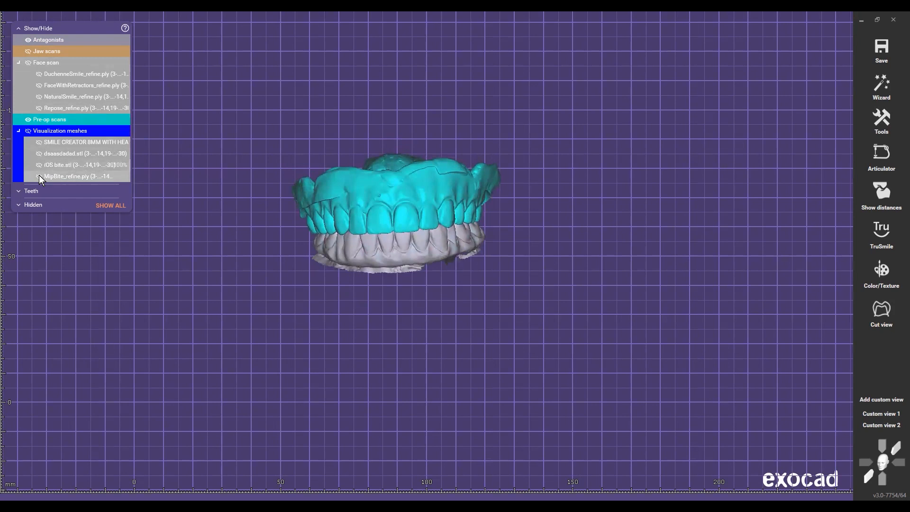
# Show the MipBite mesh with the teeth and overlay the retractor, Duchenne smile, natural smile and repose face scans to compare alignment
pyautogui.scroll(-5, 344, 206)
pyautogui.moveTo(394, 212); pyautogui.dragTo(364, 218, button='right')
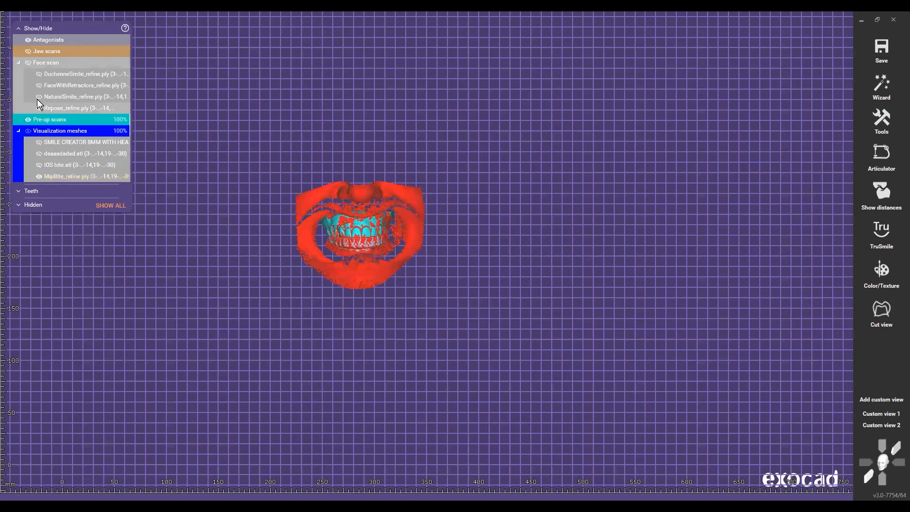
pyautogui.click(39, 85)
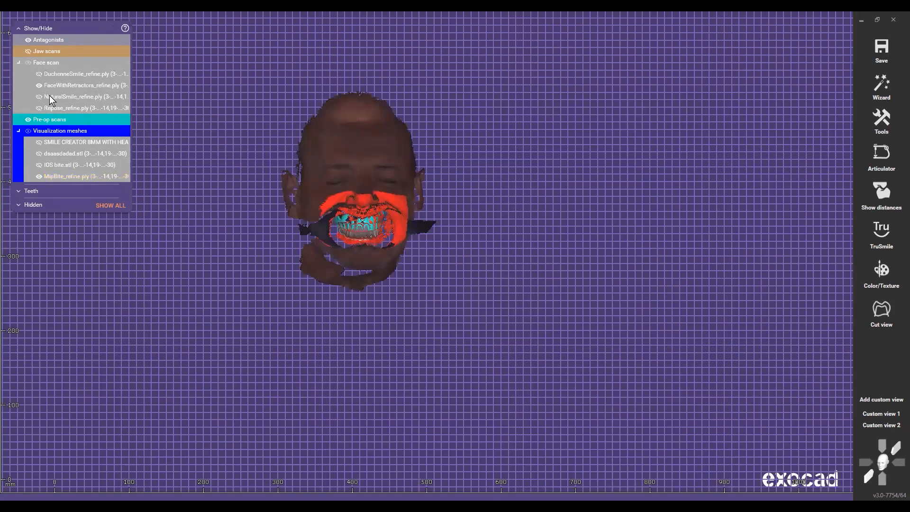
pyautogui.click(39, 74)
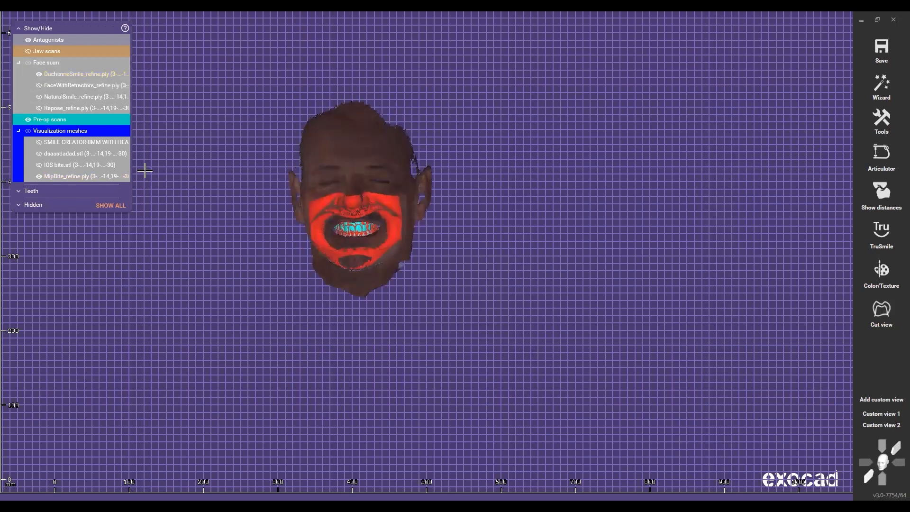
pyautogui.click(40, 97)
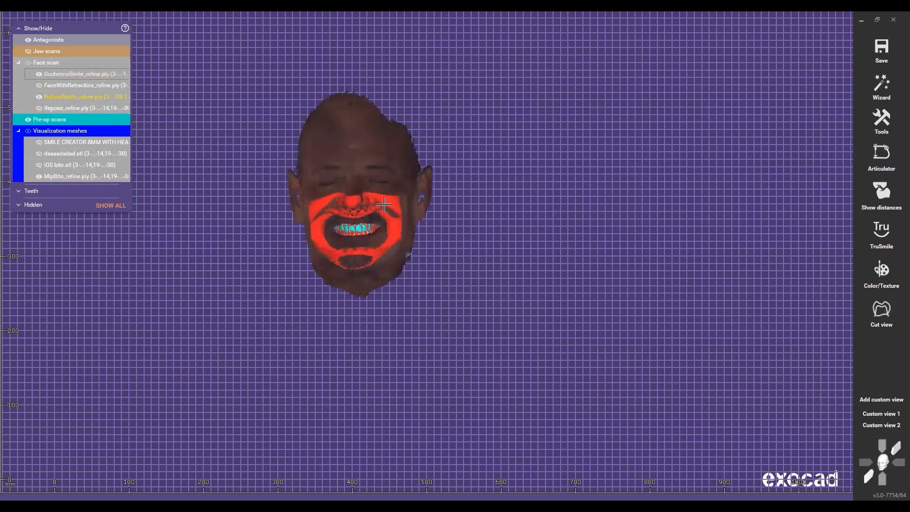
pyautogui.click(40, 108)
pyautogui.press('Tab')
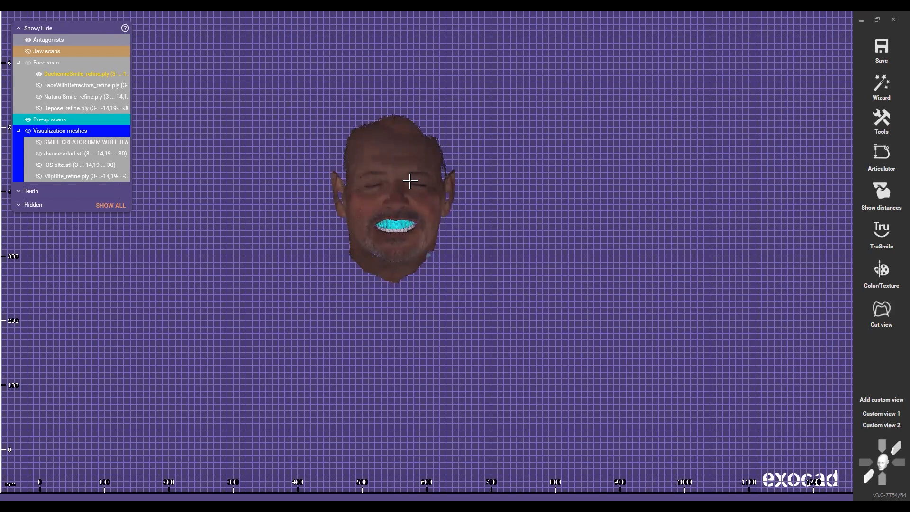
# Examine the pre-op and antagonist teeth within the Duchenne smile face scan at close range
pyautogui.scroll(5, 410, 181)
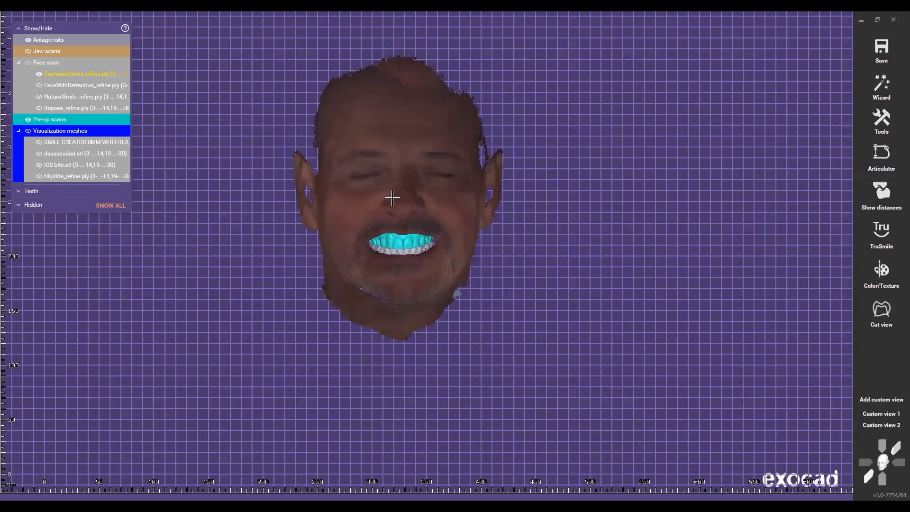
pyautogui.click(404, 218)
pyautogui.click(407, 244)
pyautogui.scroll(4, 409, 246)
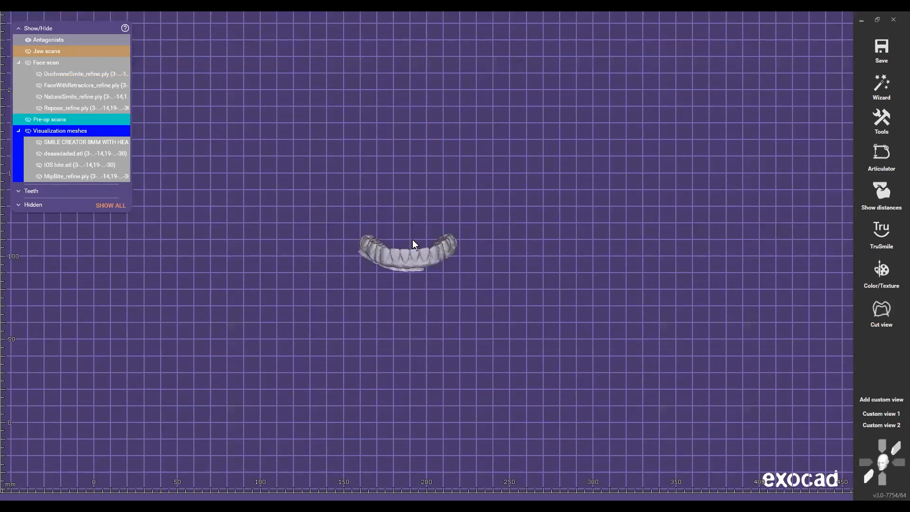
pyautogui.rightClick(412, 244)
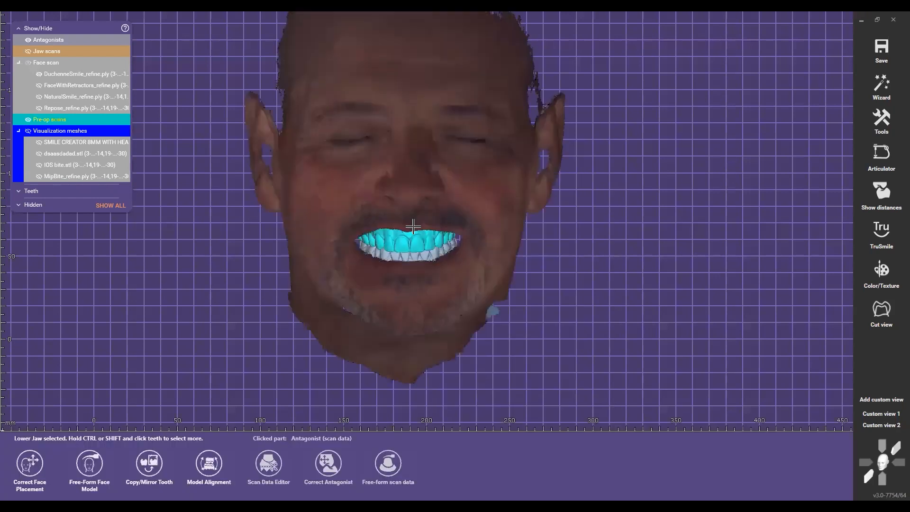
pyautogui.scroll(-2, 413, 199)
pyautogui.scroll(5, 409, 214)
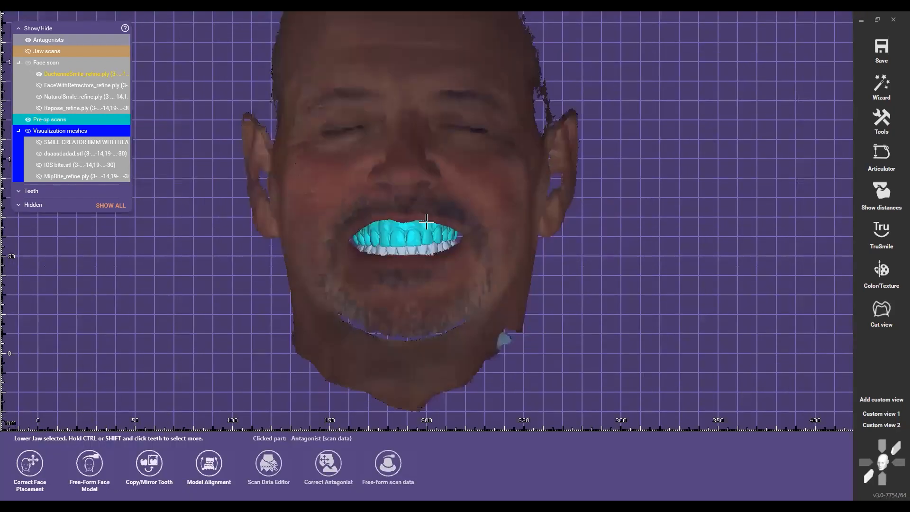
pyautogui.scroll(-3, 421, 247)
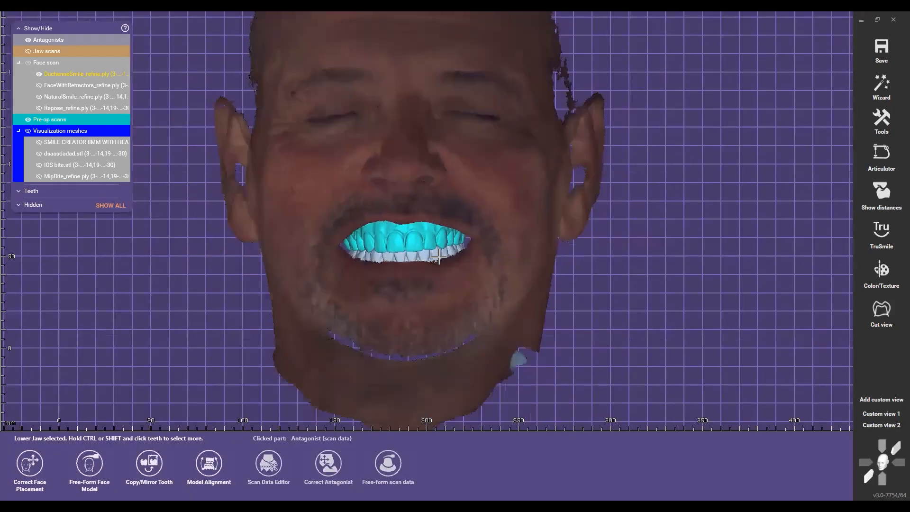
pyautogui.scroll(6, 398, 239)
pyautogui.scroll(-4, 406, 245)
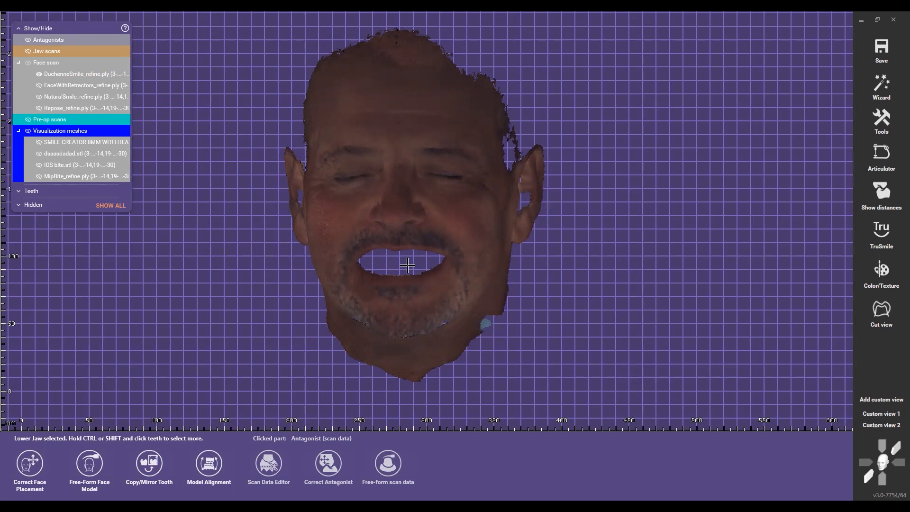
# View the Duchenne smile face scan without teeth, then replace it with the jaw, pre-op and antagonist scans
pyautogui.click(408, 266)
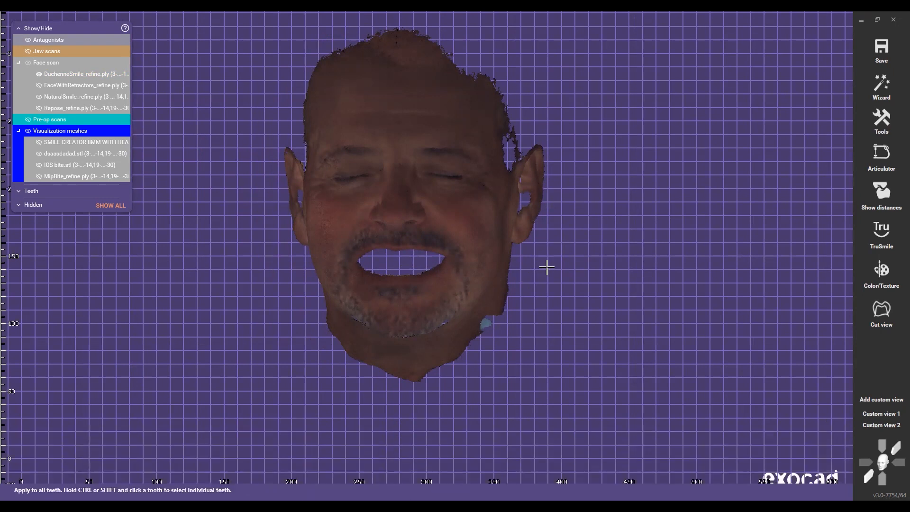
pyautogui.moveTo(536, 309); pyautogui.dragTo(532, 309, button='right')
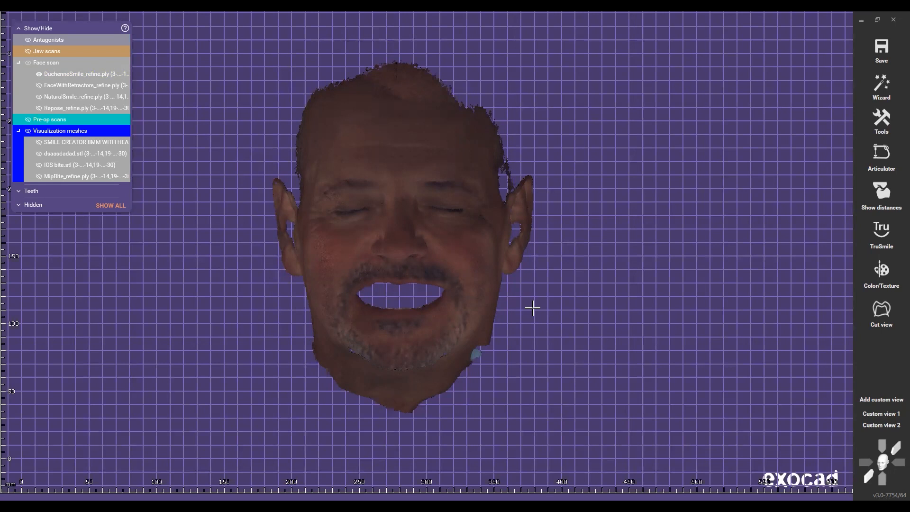
pyautogui.click(412, 268)
pyautogui.scroll(3, 418, 294)
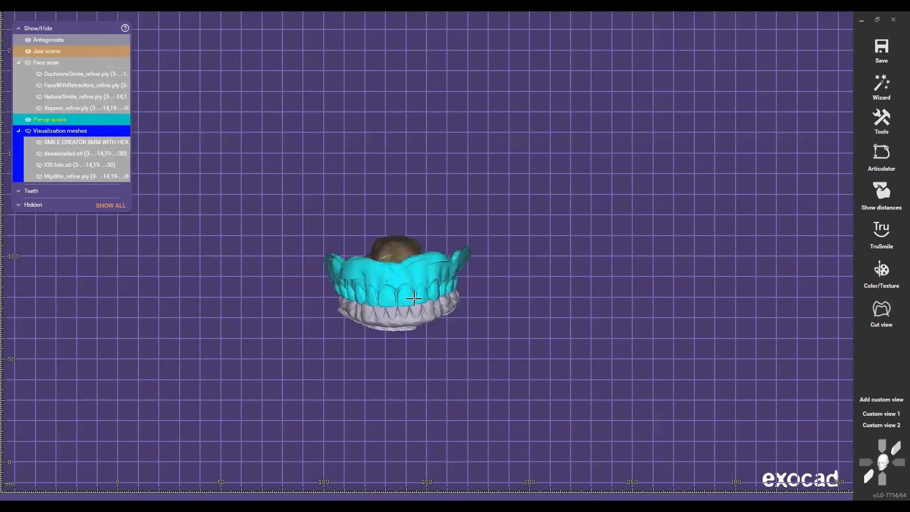
# Show the natural smile face scan over the teeth and review the tooth display from the front
pyautogui.scroll(-3, 414, 298)
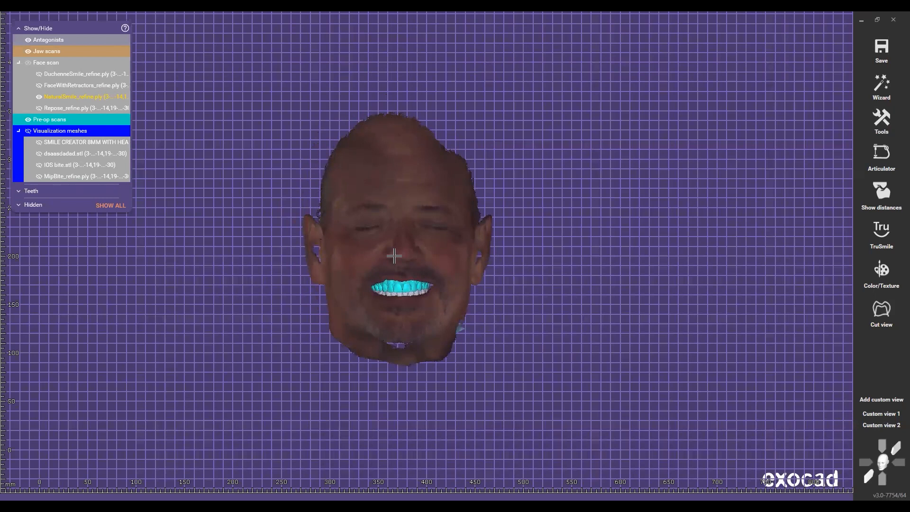
pyautogui.moveTo(394, 256); pyautogui.dragTo(387, 271, button='right')
pyautogui.moveTo(396, 251); pyautogui.dragTo(431, 290, button='middle')
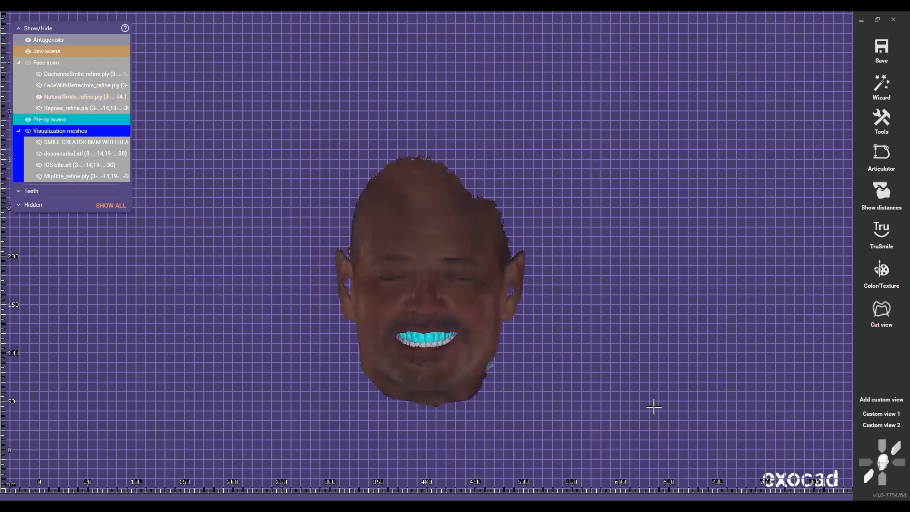
pyautogui.moveTo(477, 266); pyautogui.dragTo(480, 252, button='middle')
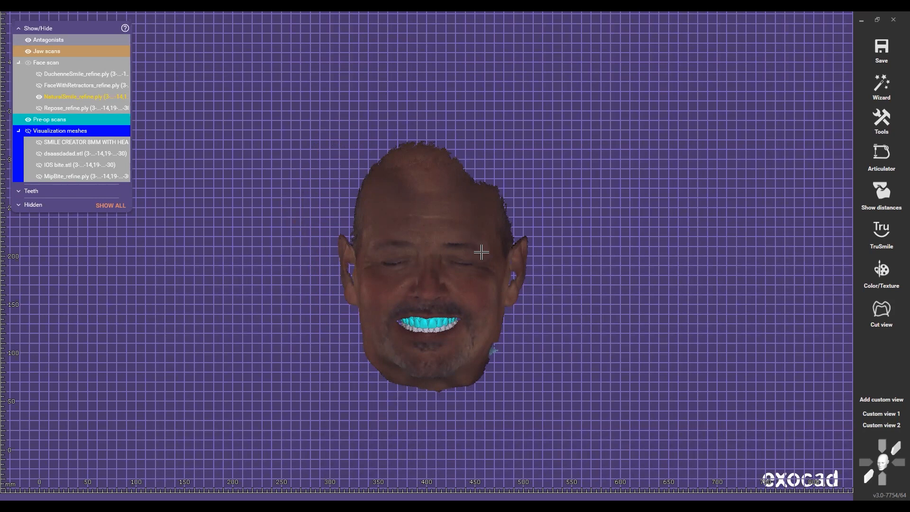
# Hide the natural smile face and pre-op scans to inspect the space between the upper jaw and the antagonist
pyautogui.keyDown('ctrl'); pyautogui.middleClick(431, 299); pyautogui.keyUp('ctrl')
pyautogui.scroll(6, 430, 300)
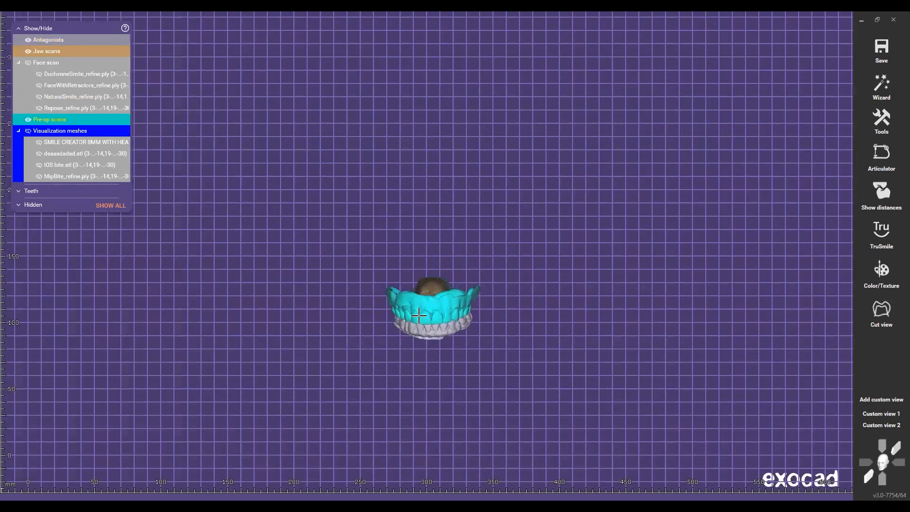
pyautogui.scroll(5, 430, 301)
pyautogui.keyDown('ctrl'); pyautogui.middleClick(435, 277); pyautogui.keyUp('ctrl')
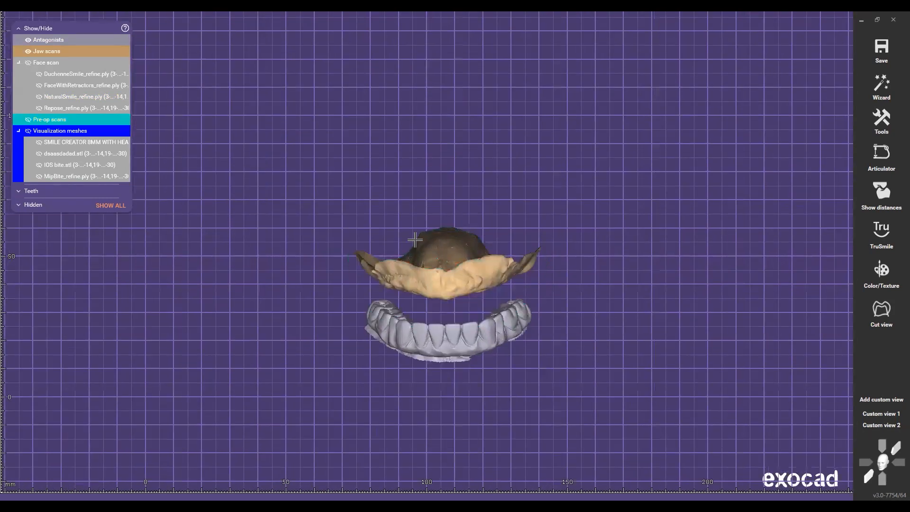
pyautogui.keyDown('ctrl'); pyautogui.middleClick(348, 243); pyautogui.keyUp('ctrl')
pyautogui.keyDown('ctrl'); pyautogui.middleClick(347, 245); pyautogui.keyUp('ctrl')
pyautogui.scroll(-7, 436, 270)
# Check the repose face scan with the teeth, then hide it, keeping the jaw, pre-op and antagonist scans in view
pyautogui.keyDown('ctrl'); pyautogui.middleClick(435, 282); pyautogui.keyUp('ctrl')
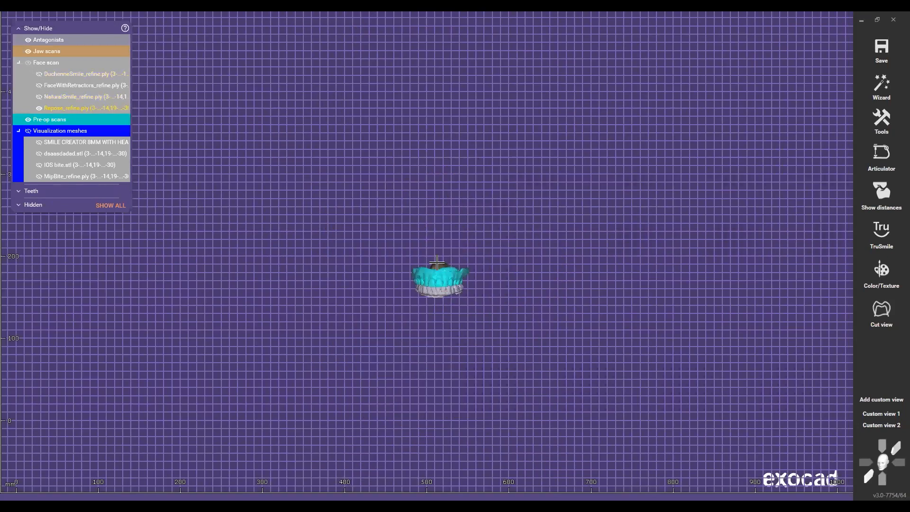
pyautogui.scroll(3, 436, 282)
pyautogui.scroll(-3, 841, 187)
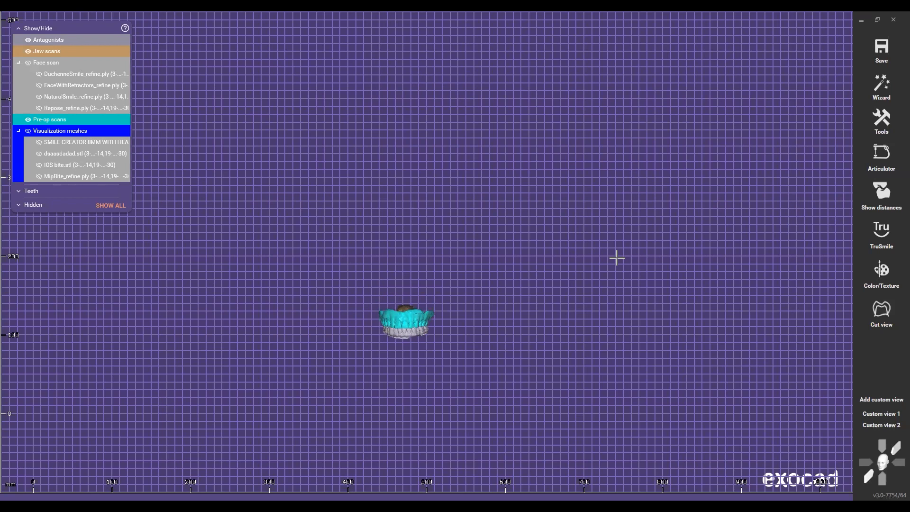
pyautogui.scroll(5, 426, 289)
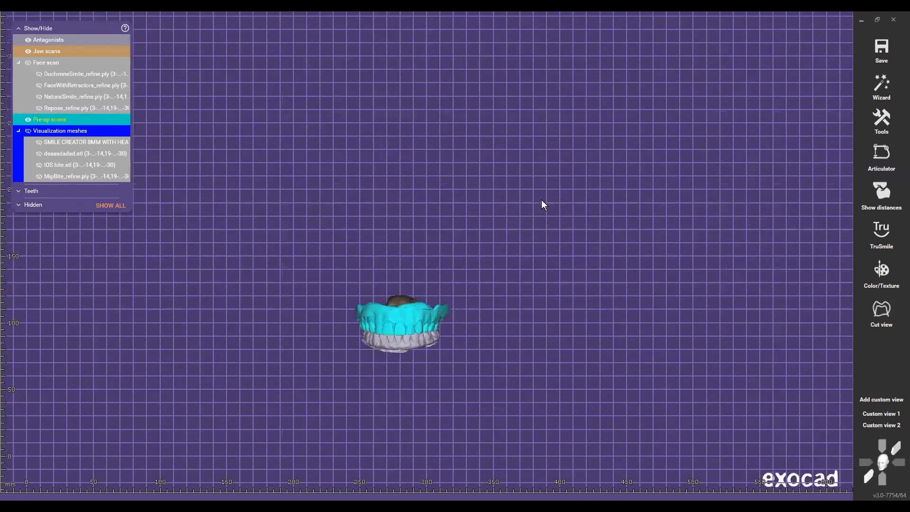
pyautogui.rightClick(572, 156)
pyautogui.click(444, 205)
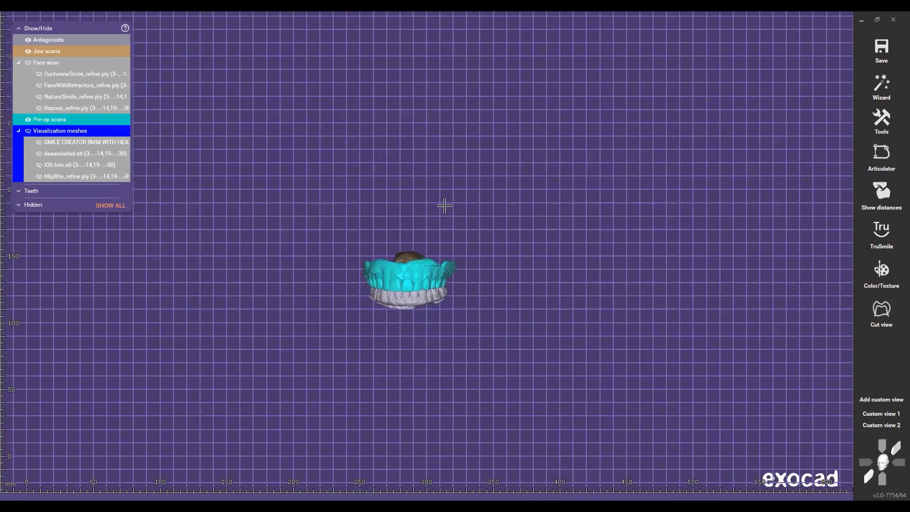
# Adjust the scan data orientation so the upper jaw is viewed from the occlusal side, clearing the jaw movement results
pyautogui.moveTo(441, 201); pyautogui.dragTo(447, 187, button='middle')
pyautogui.moveTo(469, 234); pyautogui.dragTo(510, 213, button='middle')
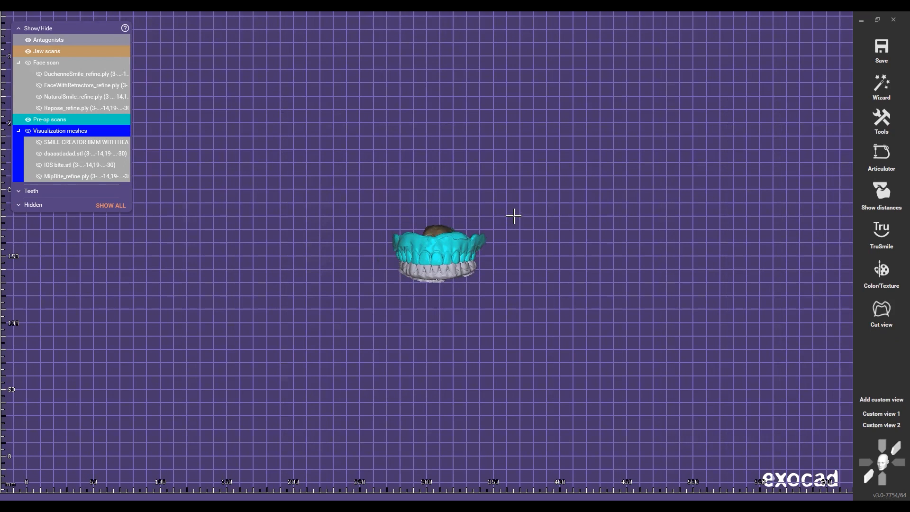
pyautogui.scroll(1, 511, 215)
pyautogui.scroll(1, 512, 215)
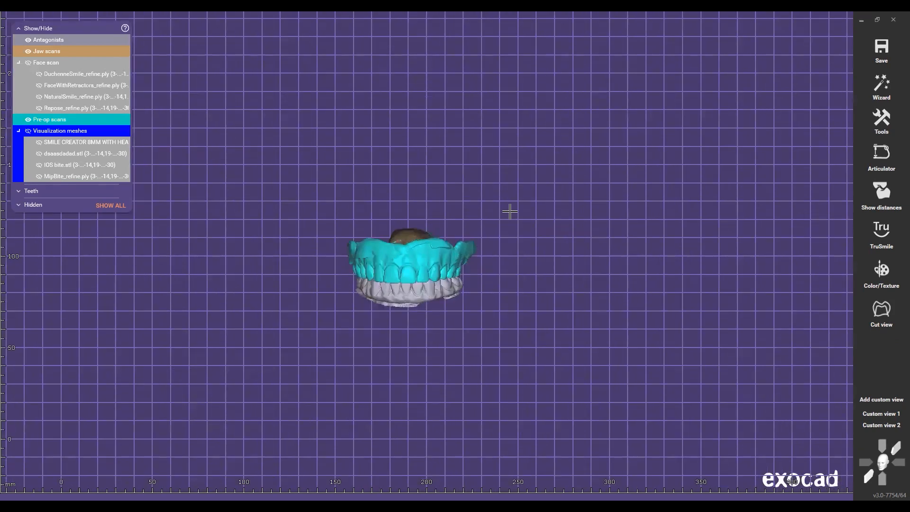
pyautogui.rightClick(515, 214)
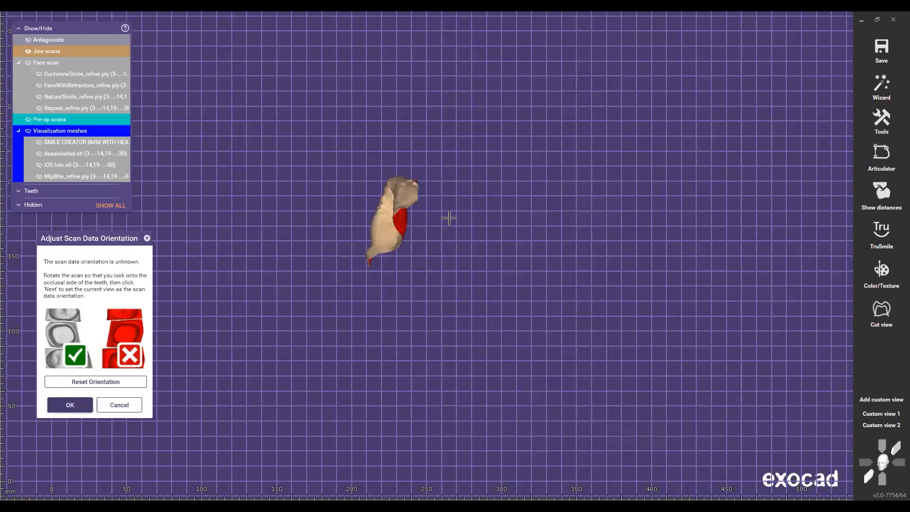
pyautogui.moveTo(448, 218)
pyautogui.mouseDown(button='right')
pyautogui.moveTo(471, 203)
pyautogui.moveTo(471, 291)
pyautogui.moveTo(442, 203)
pyautogui.mouseUp(button='right')
pyautogui.scroll(1, 422, 216)
pyautogui.scroll(1, 461, 274)
pyautogui.moveTo(461, 273)
pyautogui.mouseDown(button='right')
pyautogui.moveTo(471, 296)
pyautogui.moveTo(464, 279)
pyautogui.mouseUp(button='right')
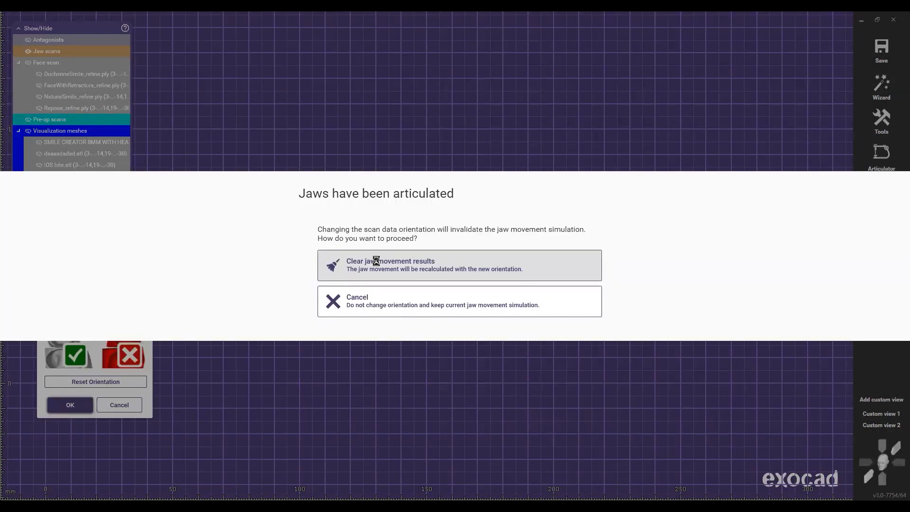
pyautogui.click(376, 262)
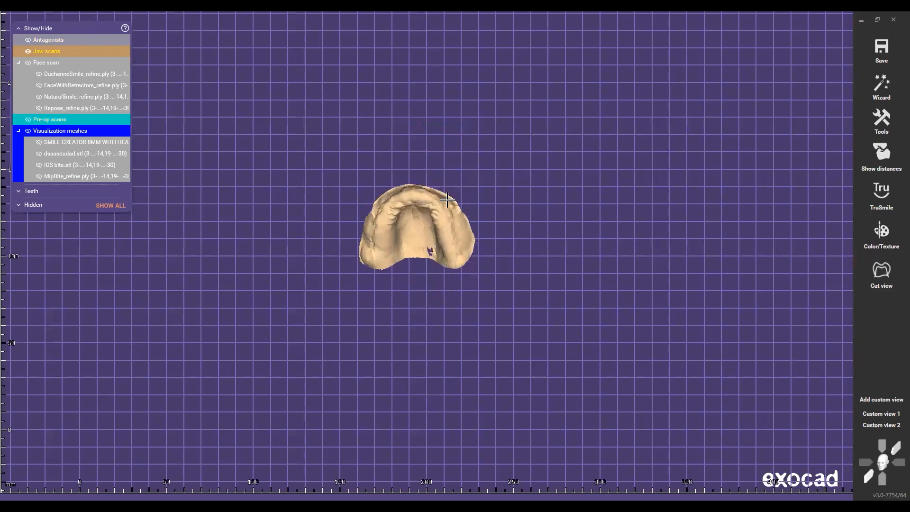
# Start the Articulator tool and move its settings window clear of the model
pyautogui.click(887, 130)
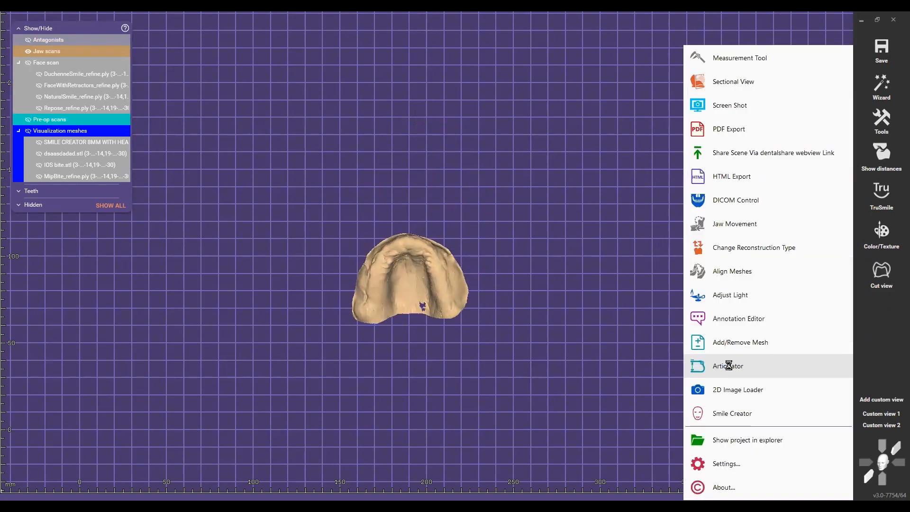
pyautogui.click(730, 365)
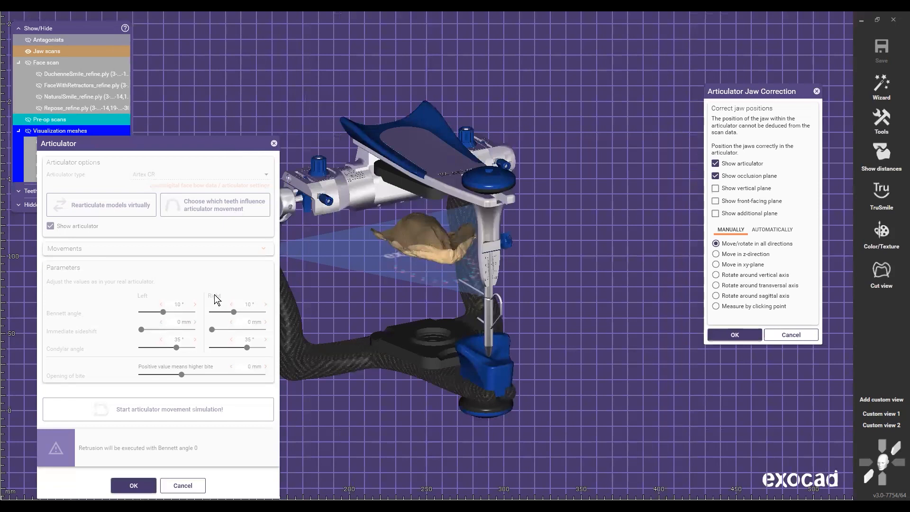
pyautogui.moveTo(240, 142); pyautogui.dragTo(220, 187)
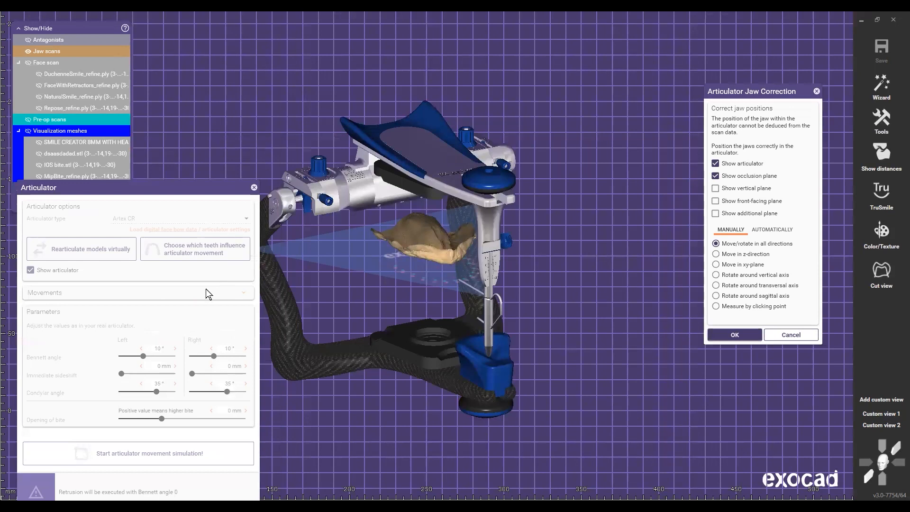
pyautogui.moveTo(220, 187); pyautogui.dragTo(205, 289)
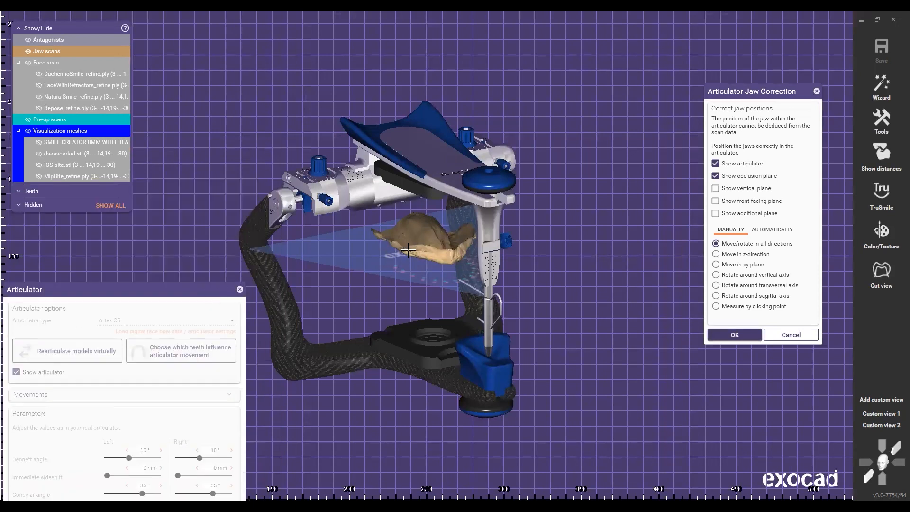
# Show the natural smile face scan and the pre-op scans alongside the articulator in a front view
pyautogui.moveTo(407, 251); pyautogui.dragTo(332, 242, button='right')
pyautogui.click(38, 97)
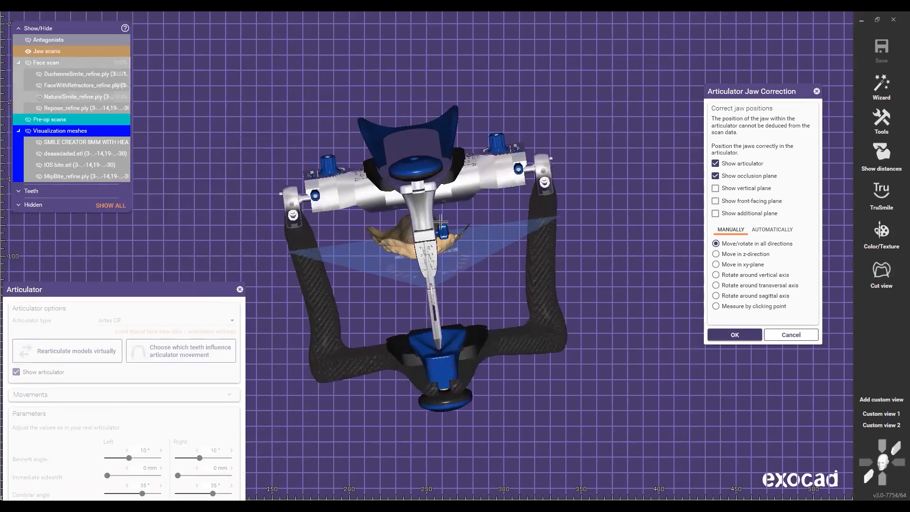
pyautogui.scroll(-5, 485, 227)
pyautogui.moveTo(526, 236); pyautogui.dragTo(633, 332, button='right')
pyautogui.moveTo(468, 309); pyautogui.dragTo(526, 255, button='right')
pyautogui.moveTo(527, 254); pyautogui.dragTo(521, 286)
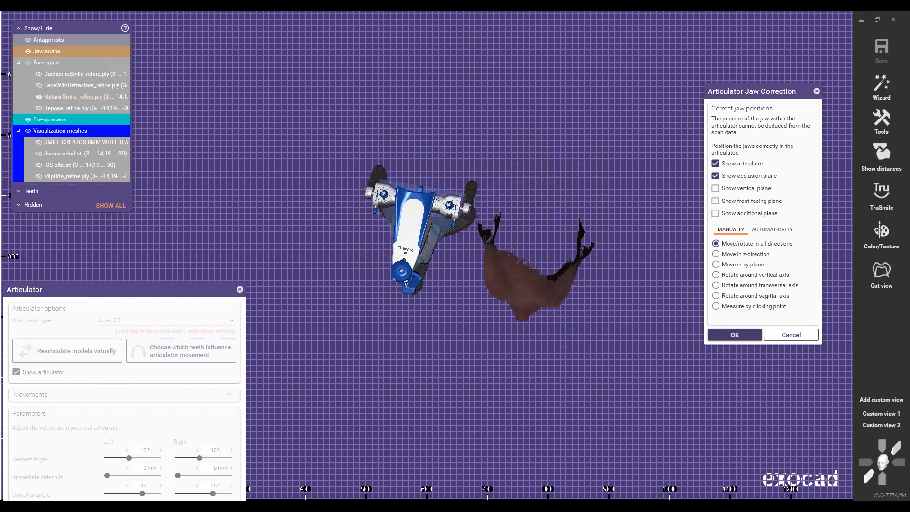
pyautogui.click(868, 476)
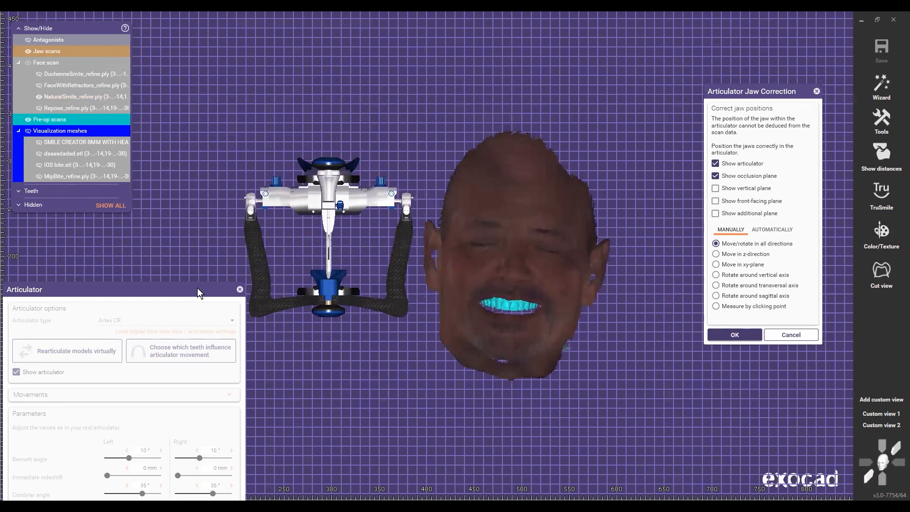
# Move the face and jaw scans into the articulator, positioning them from the front and from the side
pyautogui.moveTo(197, 288); pyautogui.dragTo(169, 351)
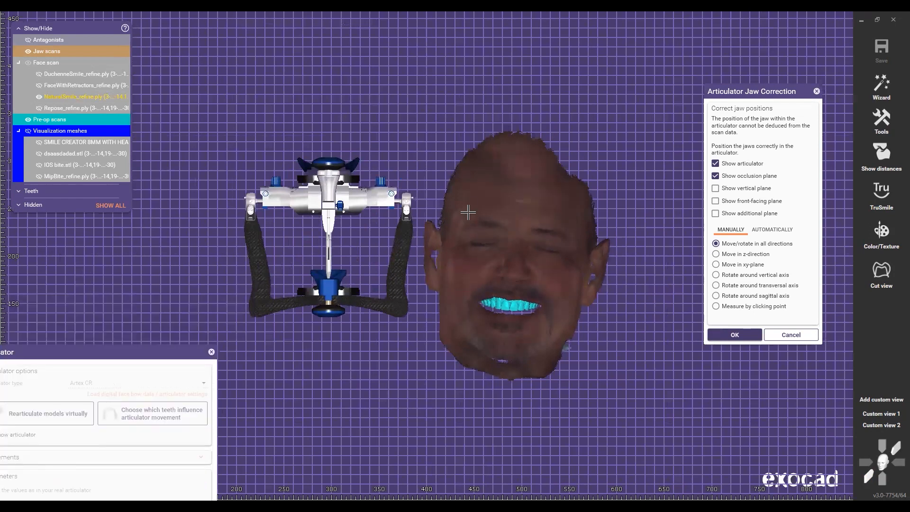
pyautogui.moveTo(466, 201); pyautogui.dragTo(353, 195)
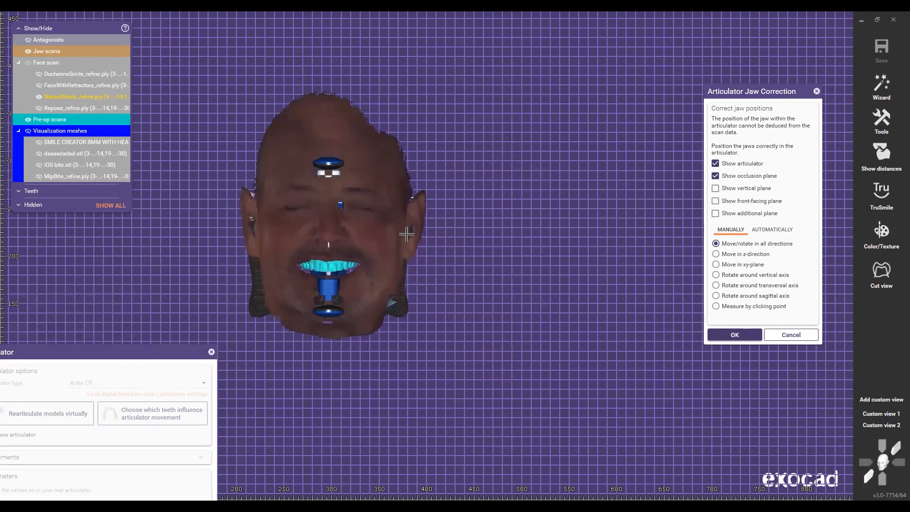
pyautogui.scroll(1, 407, 280)
pyautogui.moveTo(404, 280); pyautogui.dragTo(383, 247, button='right')
pyautogui.moveTo(383, 248); pyautogui.dragTo(414, 286)
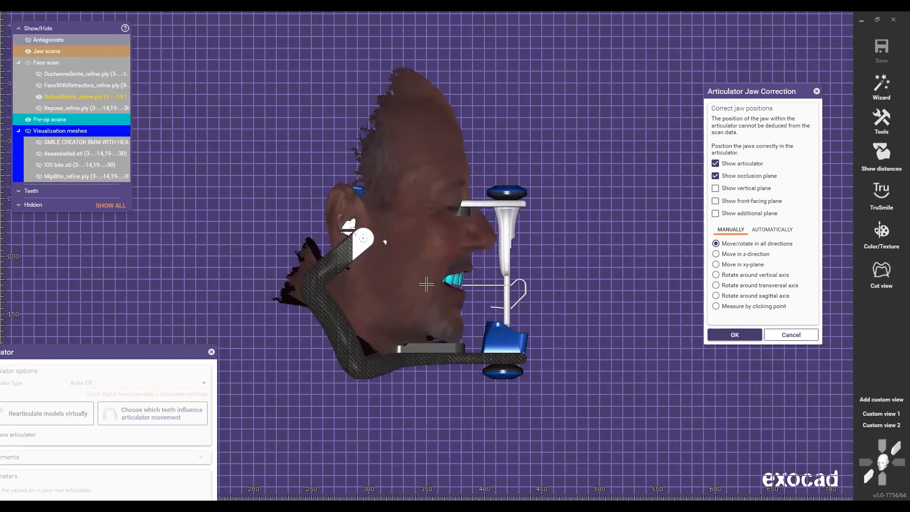
# Tilt the face and jaw scans slightly in the side view and check the teeth against the articulator's incisal pin
pyautogui.scroll(3, 421, 277)
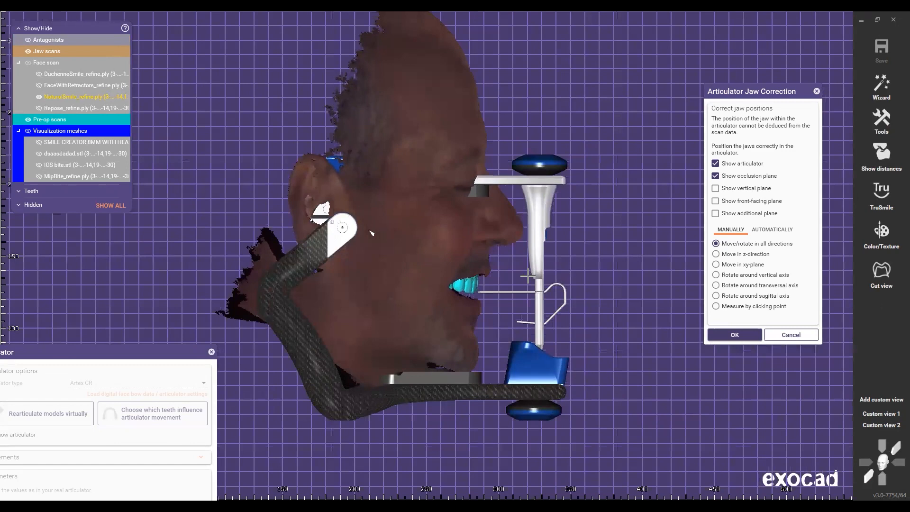
pyautogui.scroll(-3, 518, 274)
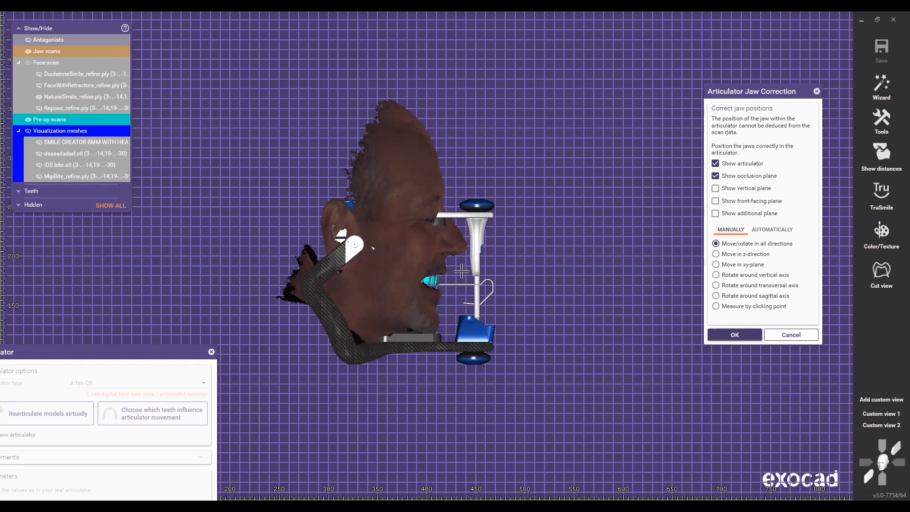
pyautogui.scroll(3, 453, 251)
pyautogui.scroll(-3, 452, 249)
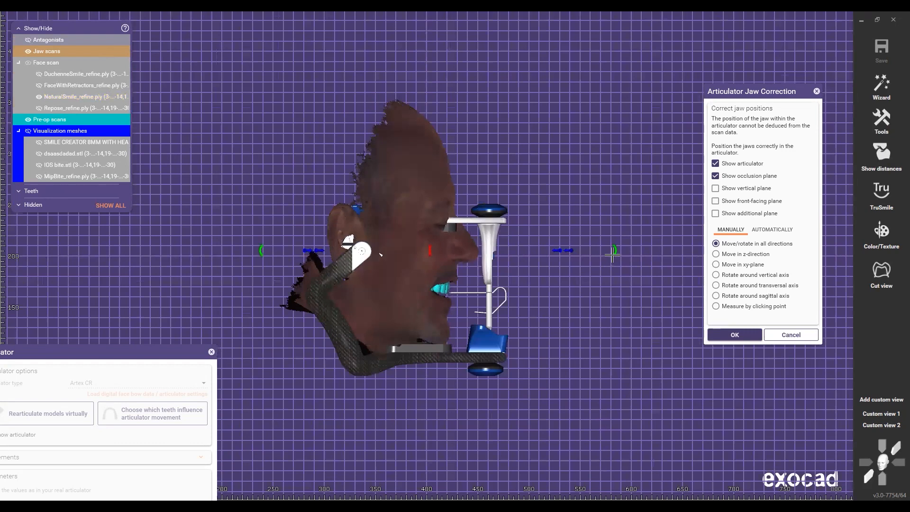
pyautogui.moveTo(612, 255)
pyautogui.mouseDown()
pyautogui.moveTo(609, 283)
pyautogui.moveTo(607, 221)
pyautogui.moveTo(609, 247)
pyautogui.mouseUp()
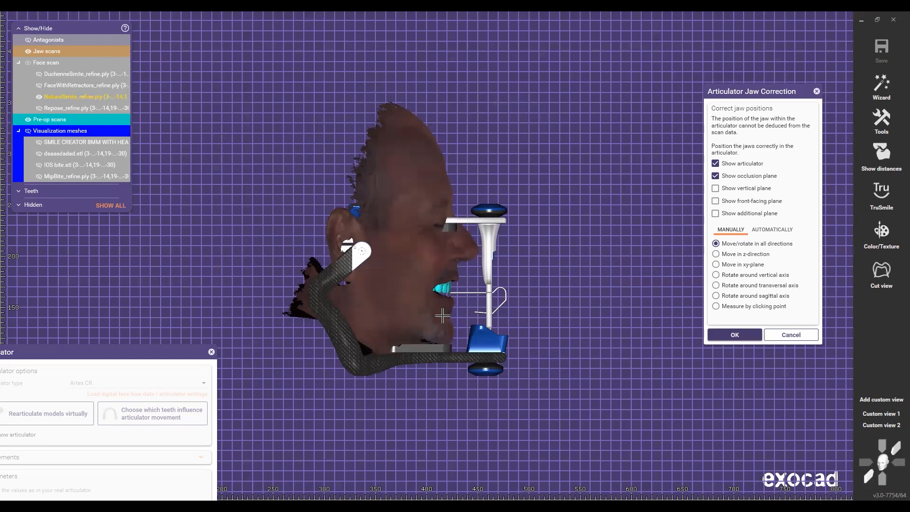
pyautogui.scroll(4, 350, 254)
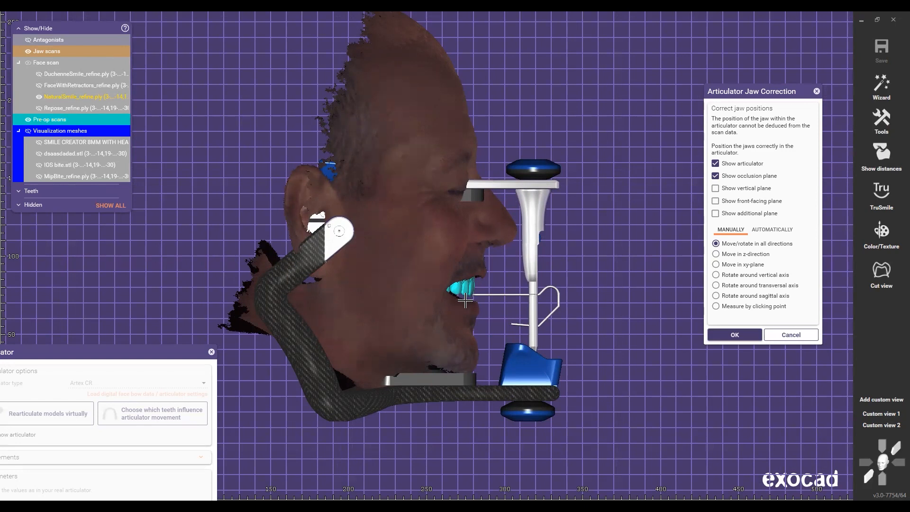
pyautogui.scroll(-3, 465, 301)
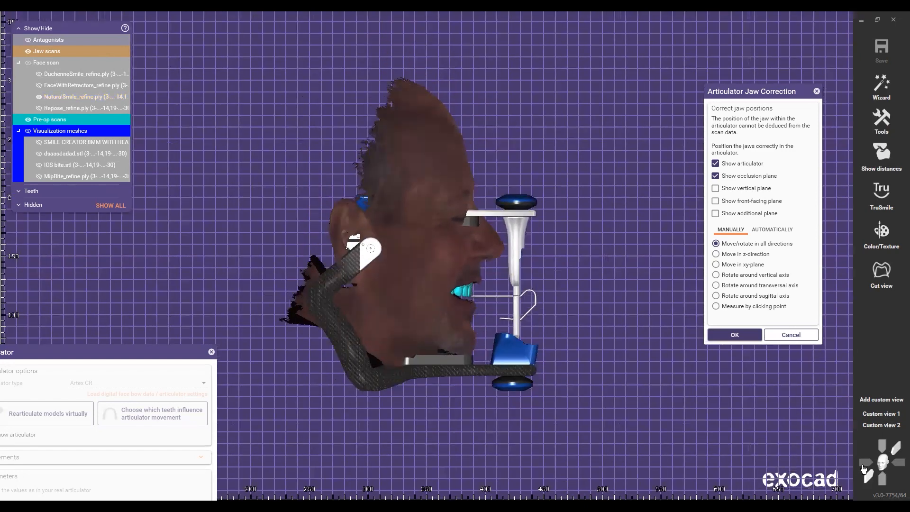
# Hide the articulator and rotate the face and jaw scans slightly over the occlusion plane in the top view
pyautogui.click(864, 466)
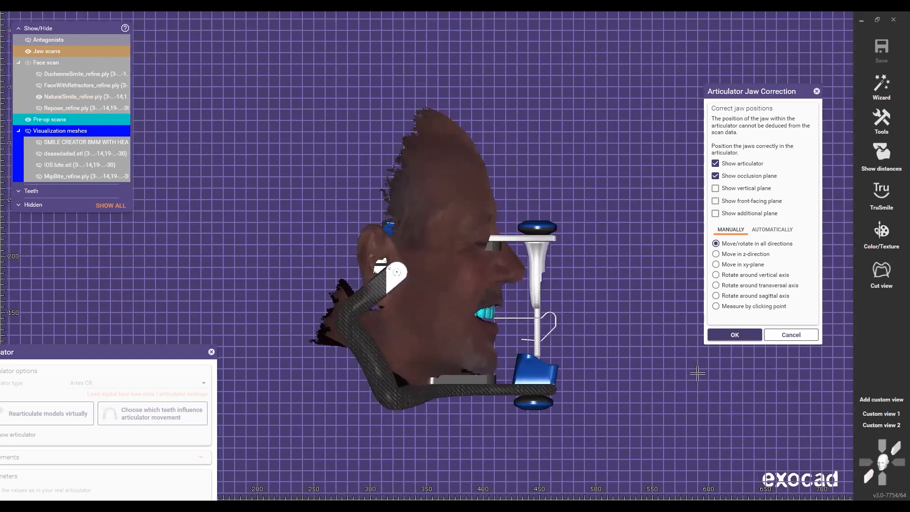
pyautogui.click(879, 445)
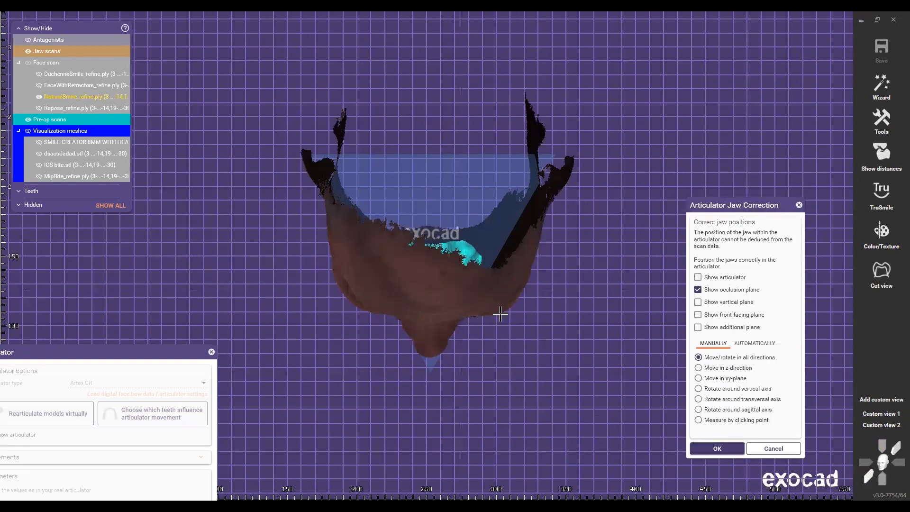
pyautogui.scroll(-2, 484, 299)
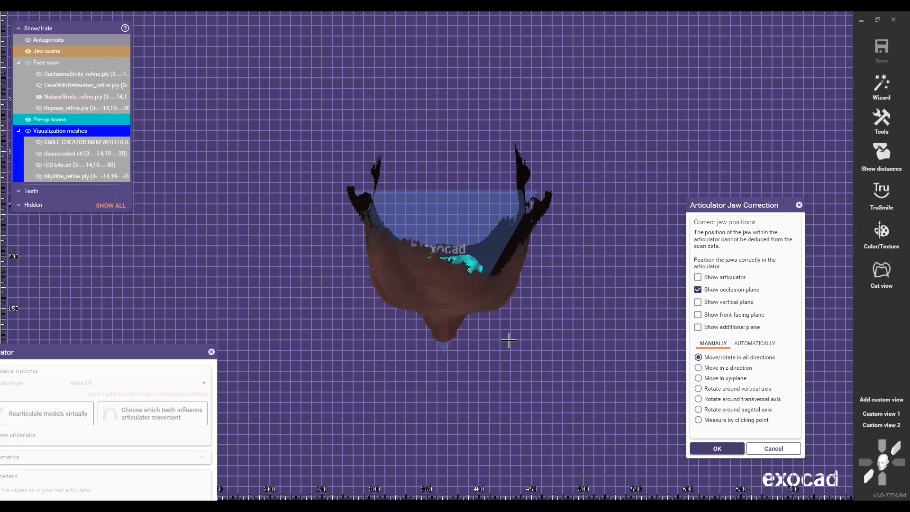
pyautogui.moveTo(575, 435)
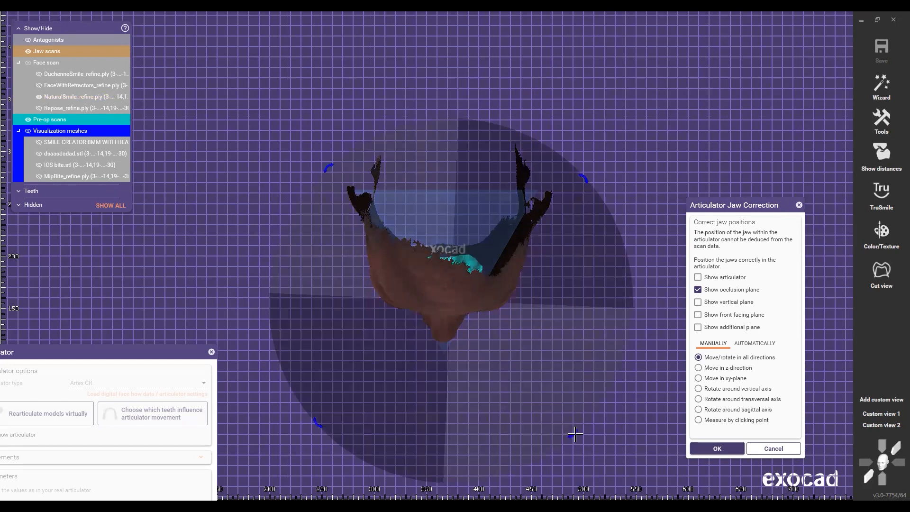
pyautogui.moveTo(574, 434); pyautogui.dragTo(577, 425)
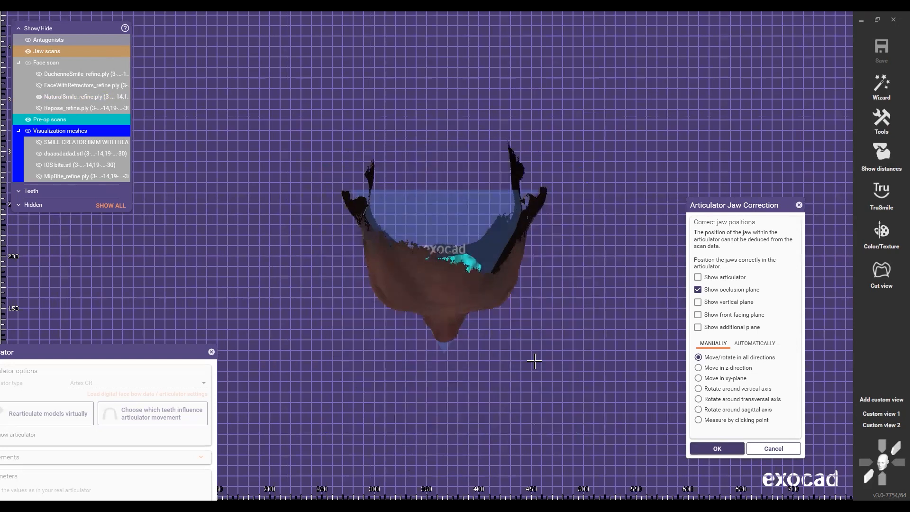
pyautogui.moveTo(579, 427); pyautogui.dragTo(579, 425)
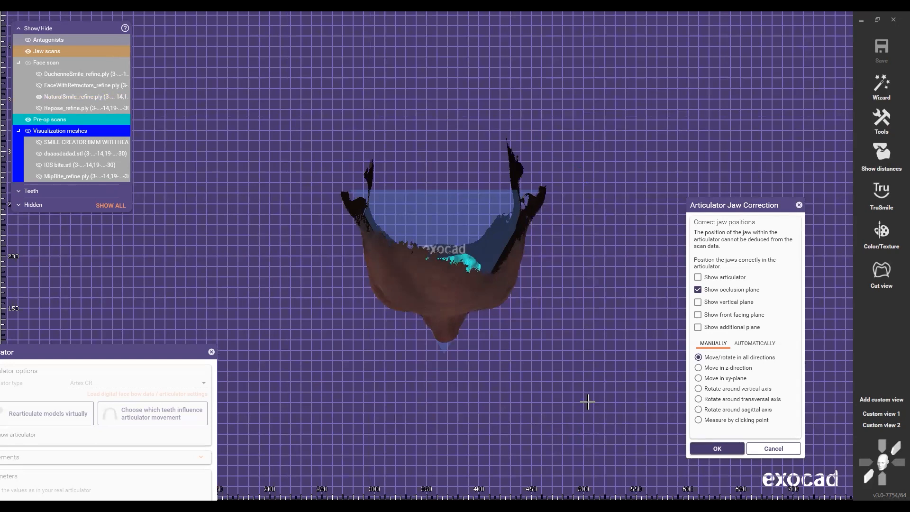
# Check the scans from the front and side, and fine-tune their position and rotation over the occlusion plane from above
pyautogui.click(869, 474)
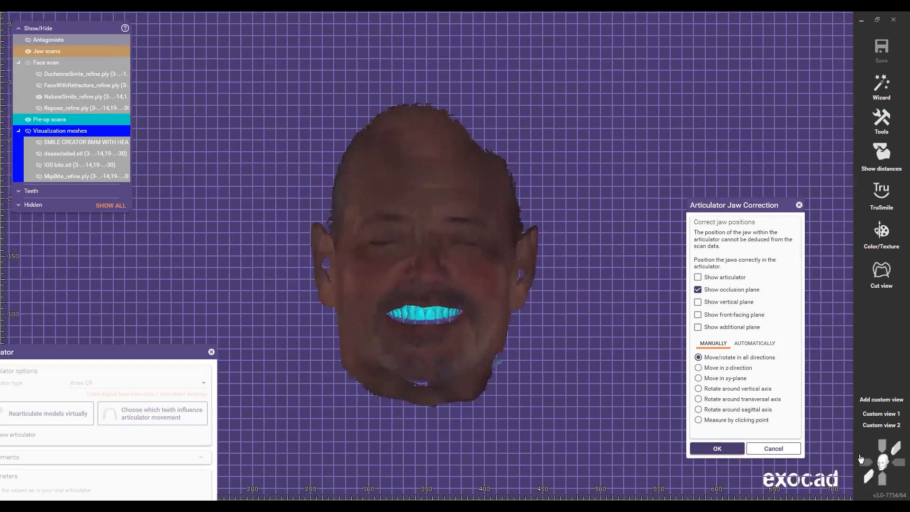
pyautogui.click(864, 462)
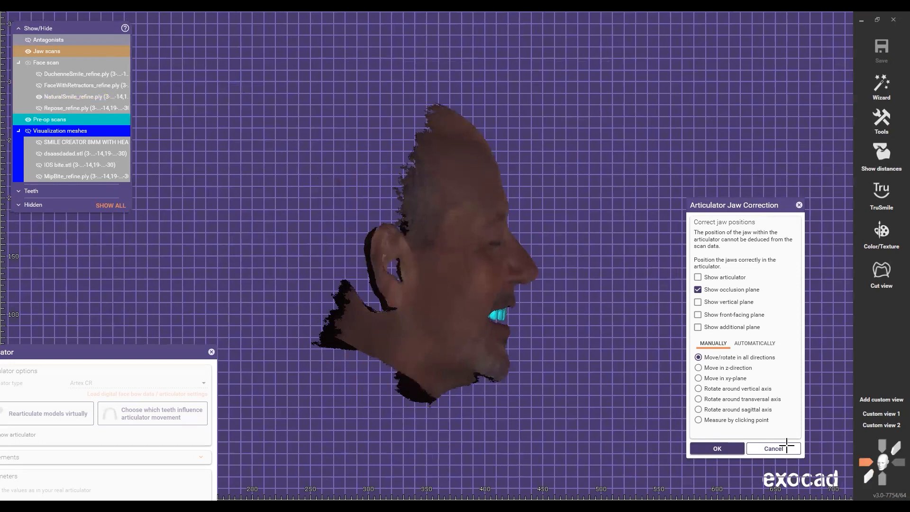
pyautogui.click(882, 447)
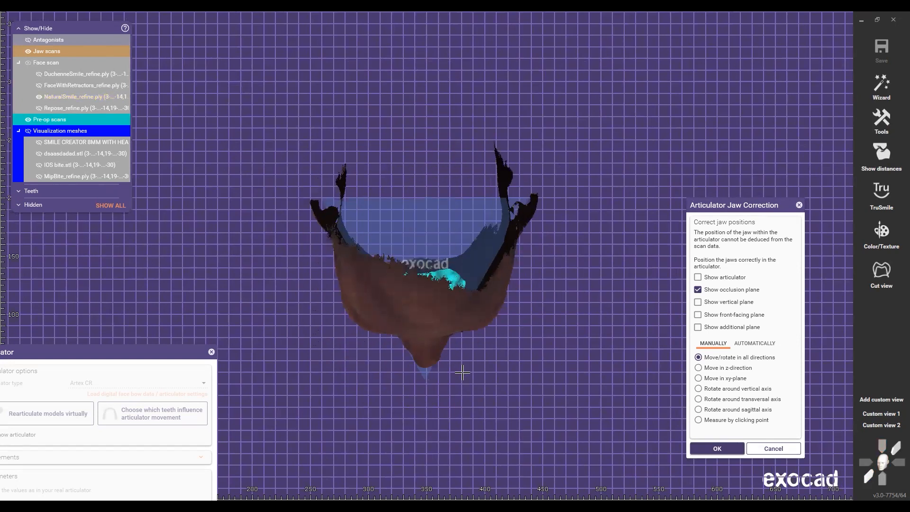
pyautogui.moveTo(467, 373); pyautogui.dragTo(470, 377, button='middle')
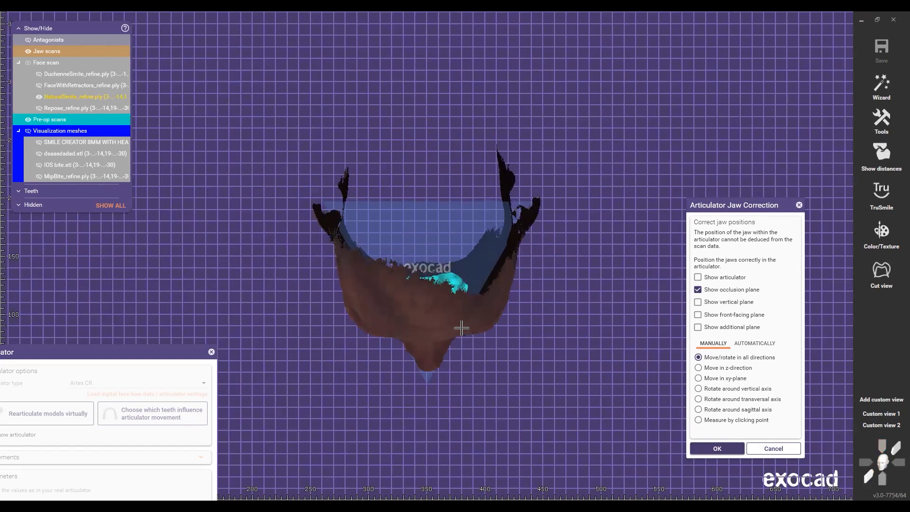
pyautogui.moveTo(429, 355); pyautogui.dragTo(429, 346)
pyautogui.moveTo(578, 453); pyautogui.dragTo(581, 450)
pyautogui.click(866, 463)
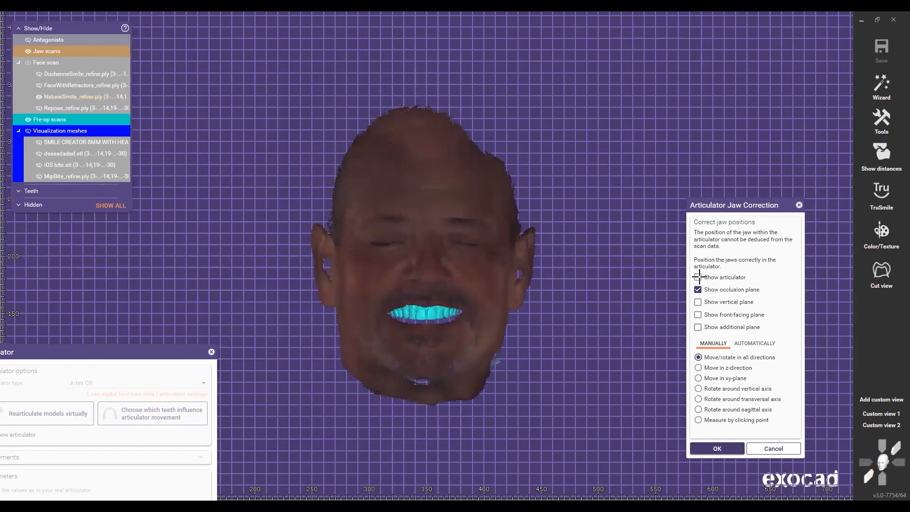
# Turn off the colour texture of the natural smile face scan in the front view
pyautogui.scroll(4, 420, 248)
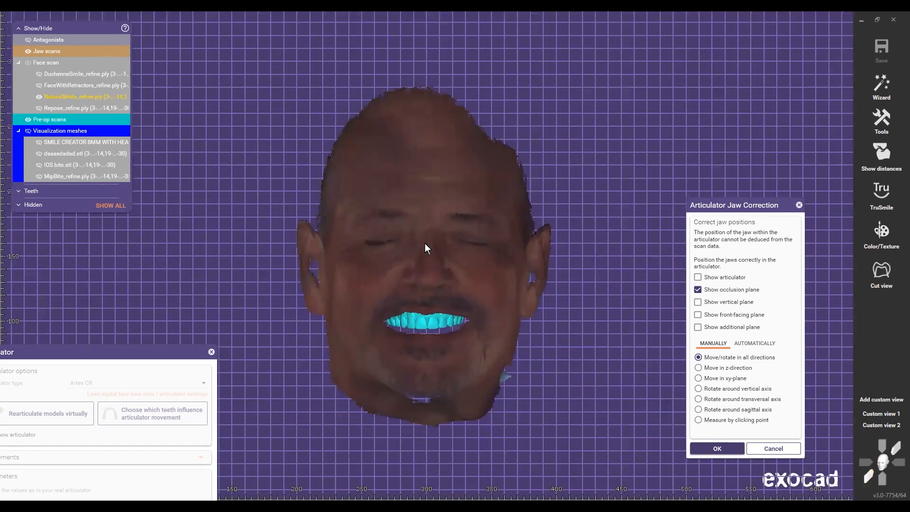
pyautogui.scroll(-5, 471, 332)
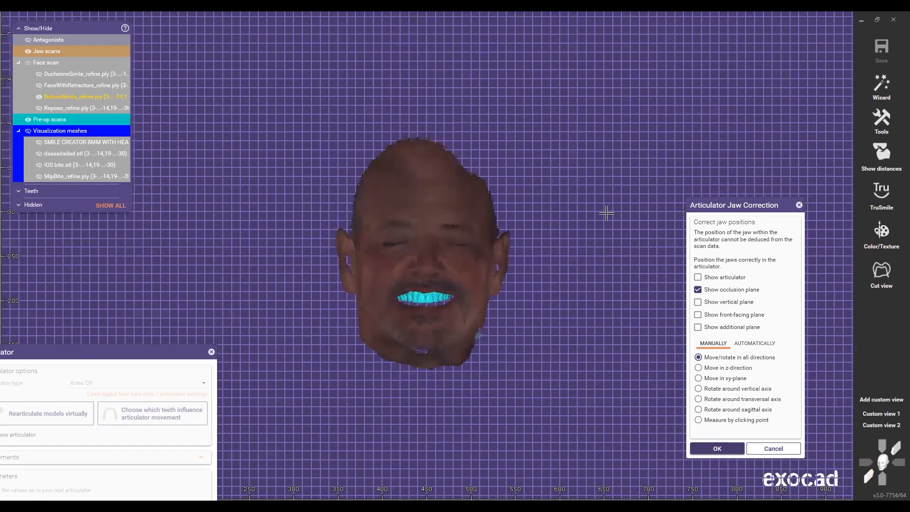
pyautogui.rightClick(422, 239)
pyautogui.click(710, 306)
pyautogui.scroll(2, 431, 240)
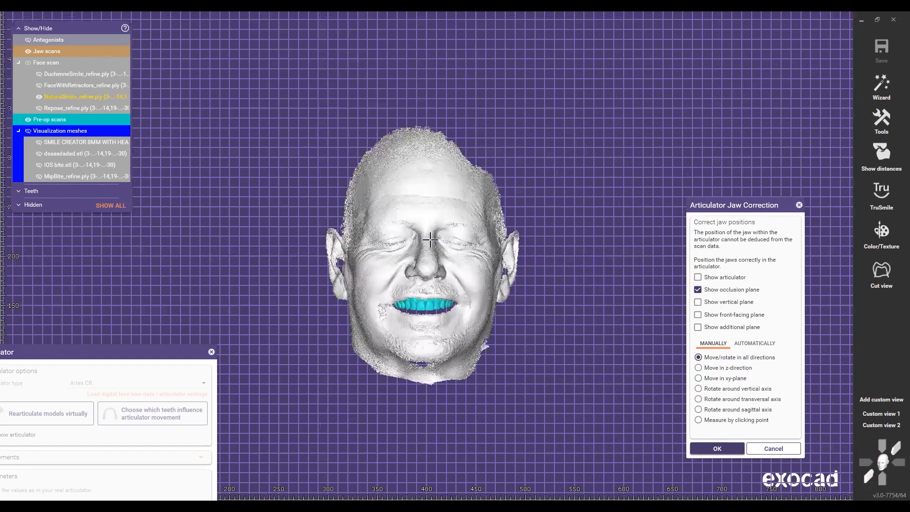
# Make the natural smile face scan translucent and examine the jaw scans' position inside the face from the front
pyautogui.keyDown('ctrl'); pyautogui.scroll(-3, 430, 242); pyautogui.keyUp('ctrl')
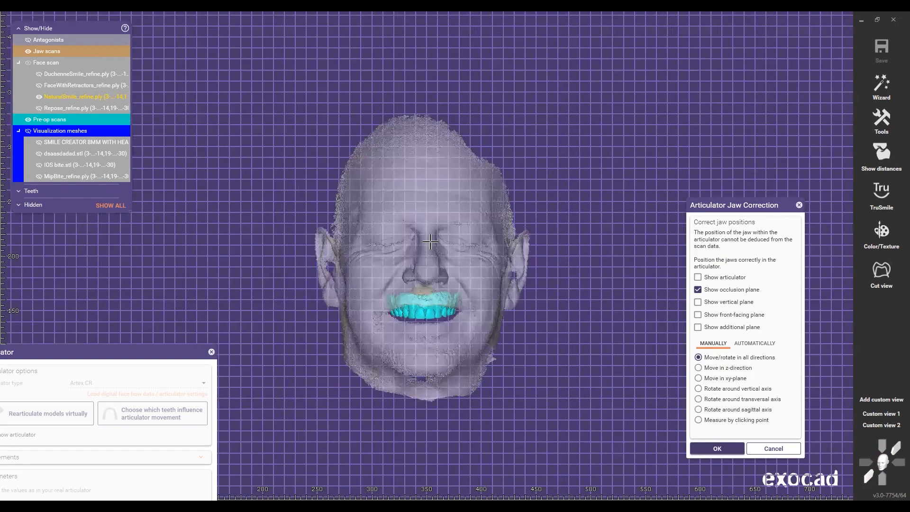
pyautogui.scroll(2, 430, 242)
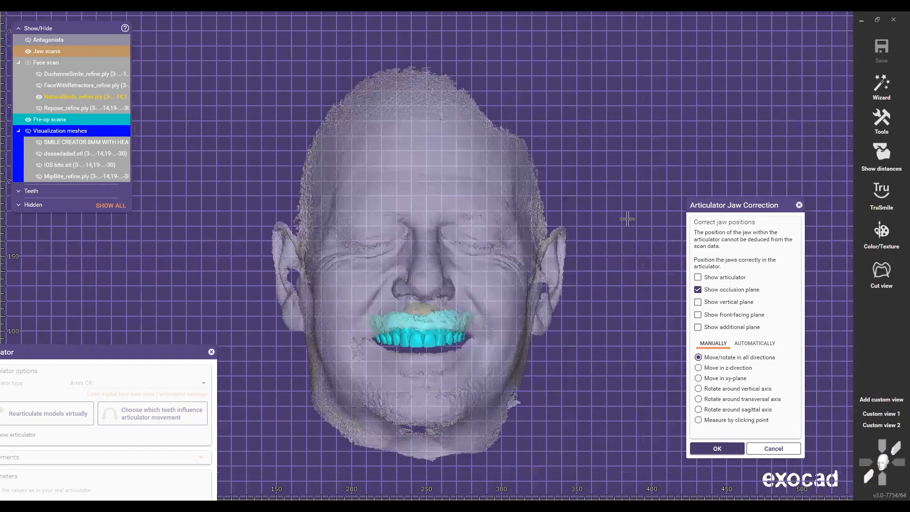
pyautogui.scroll(3, 627, 219)
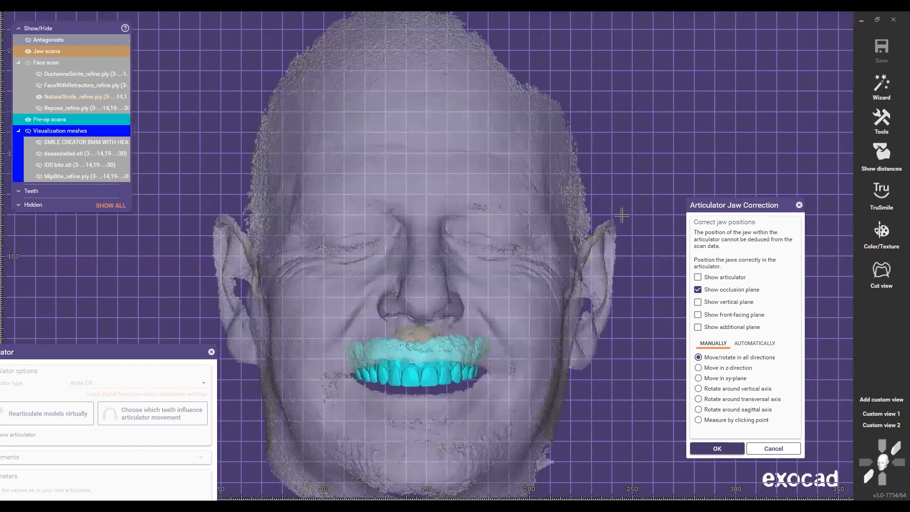
pyautogui.moveTo(502, 228); pyautogui.dragTo(499, 219, button='middle')
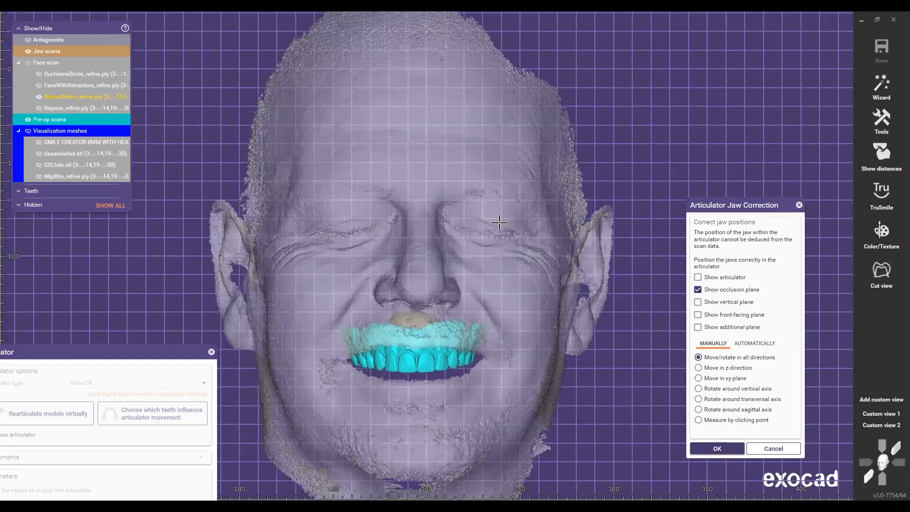
pyautogui.scroll(-1, 499, 222)
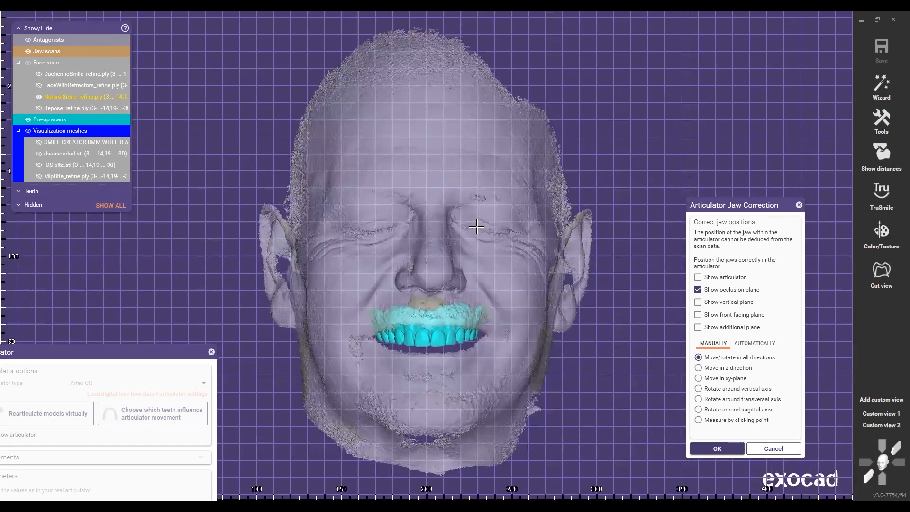
pyautogui.scroll(-2, 480, 231)
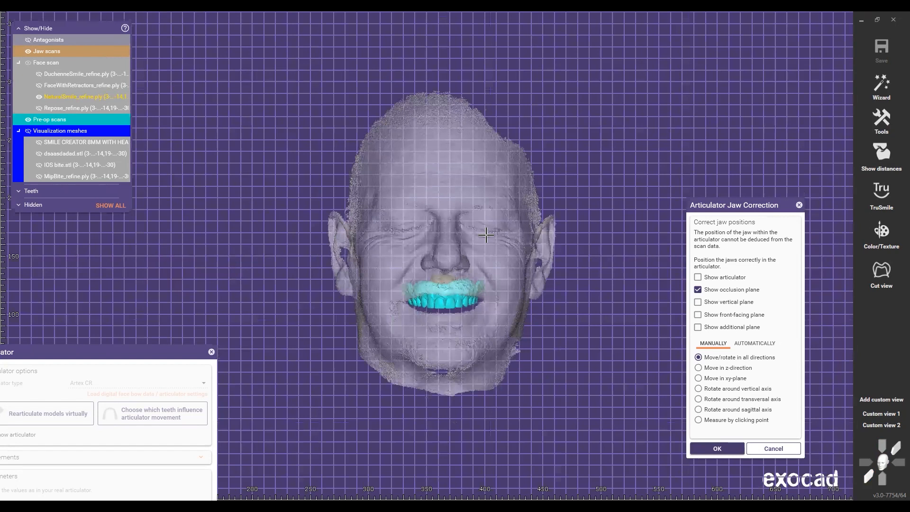
pyautogui.scroll(-1, 486, 235)
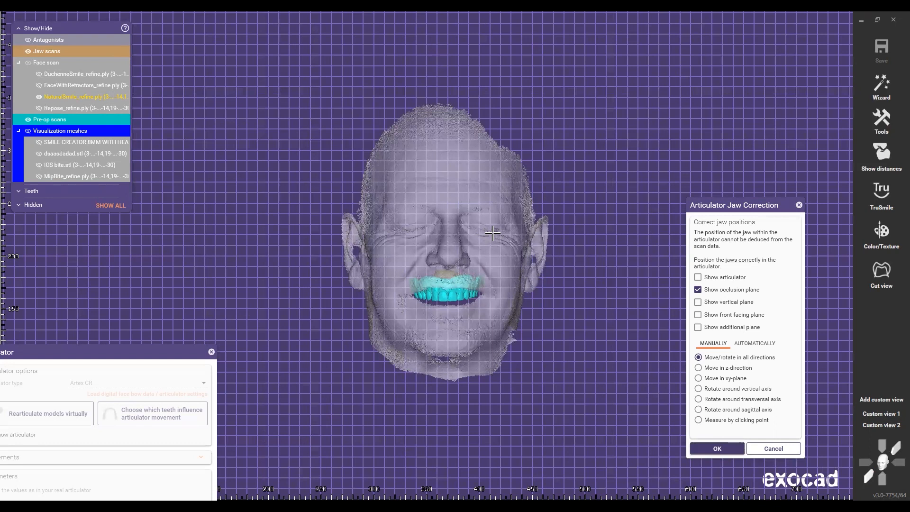
pyautogui.rightClick(498, 229)
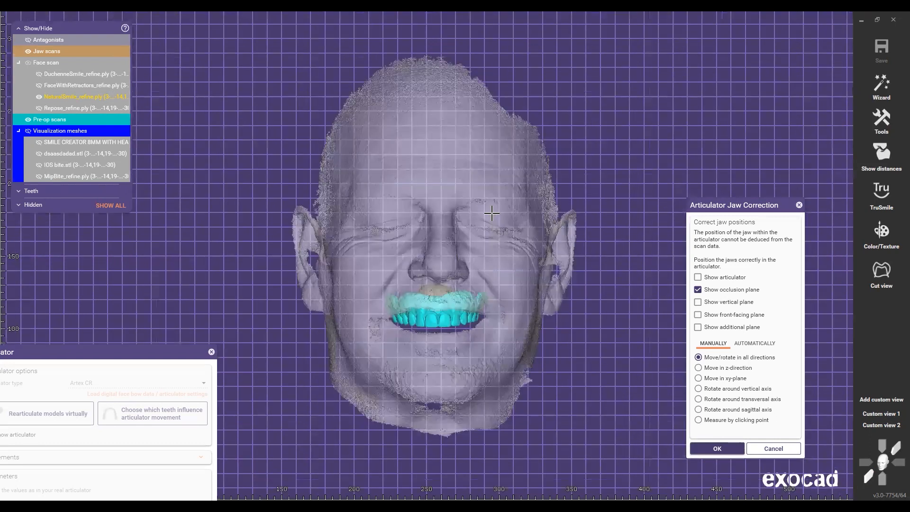
pyautogui.scroll(2, 492, 213)
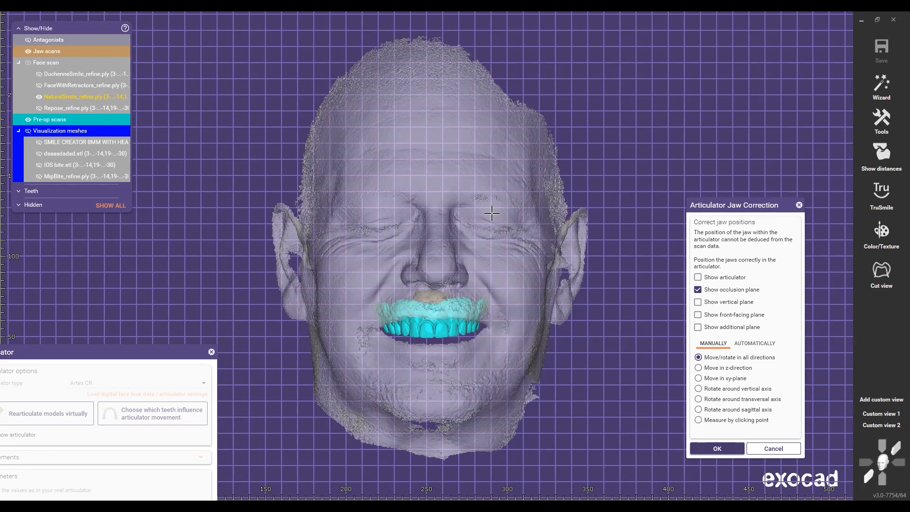
pyautogui.scroll(2, 417, 233)
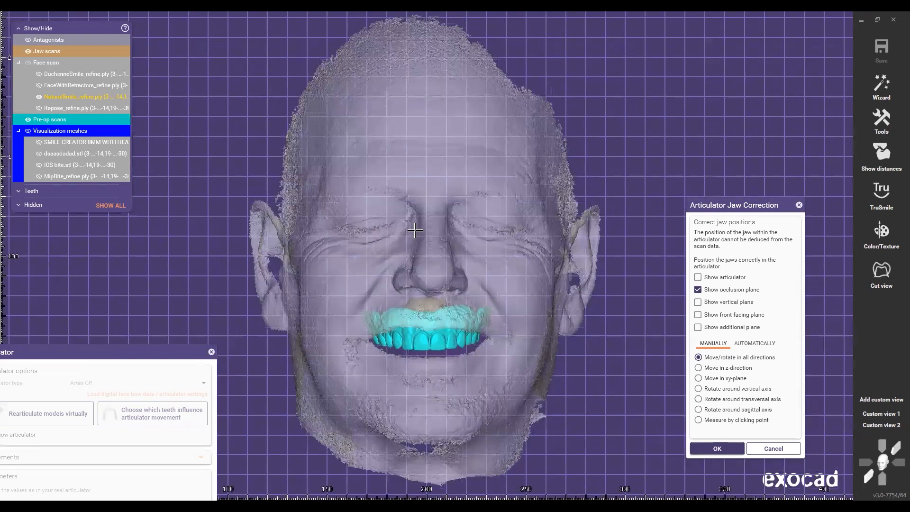
pyautogui.scroll(-3, 415, 231)
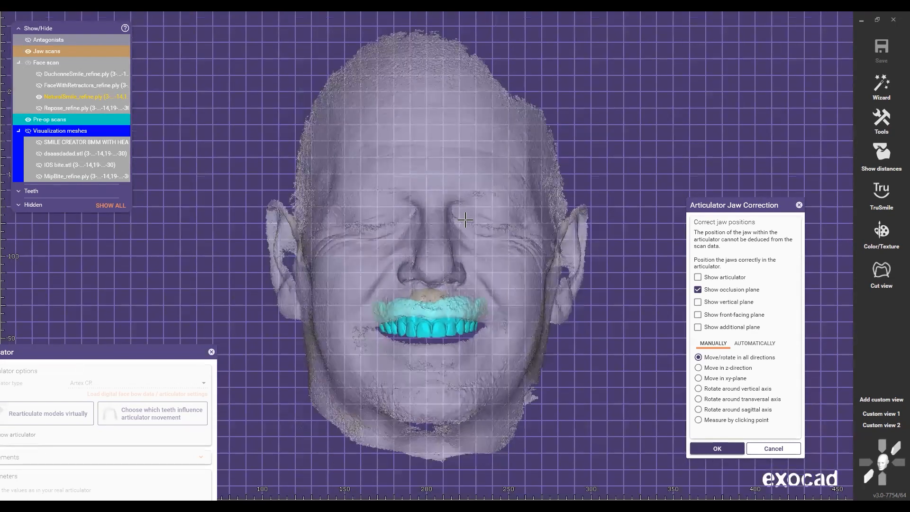
pyautogui.scroll(-3, 465, 219)
pyautogui.moveTo(453, 207); pyautogui.dragTo(423, 209)
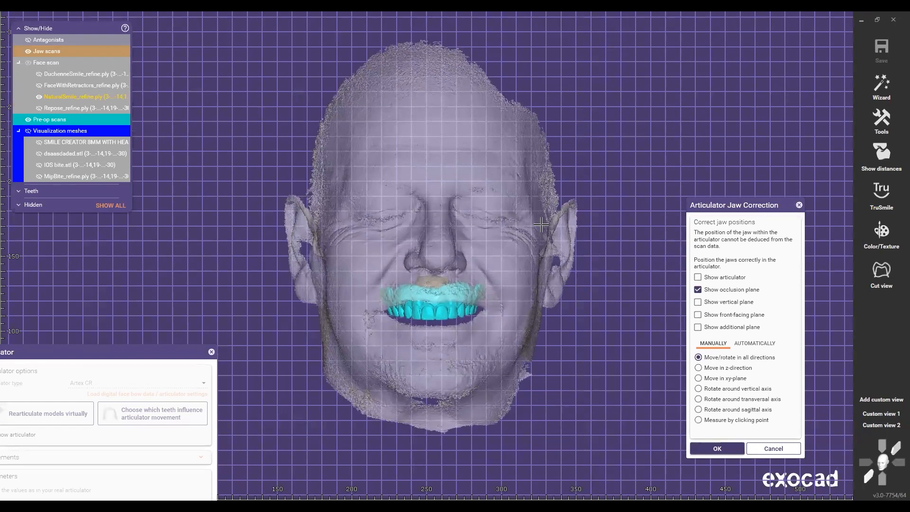
pyautogui.scroll(-3, 460, 280)
# Restore the face scan to full opacity and slightly rotate the scans with the manipulator in the front view
pyautogui.scroll(2, 484, 270)
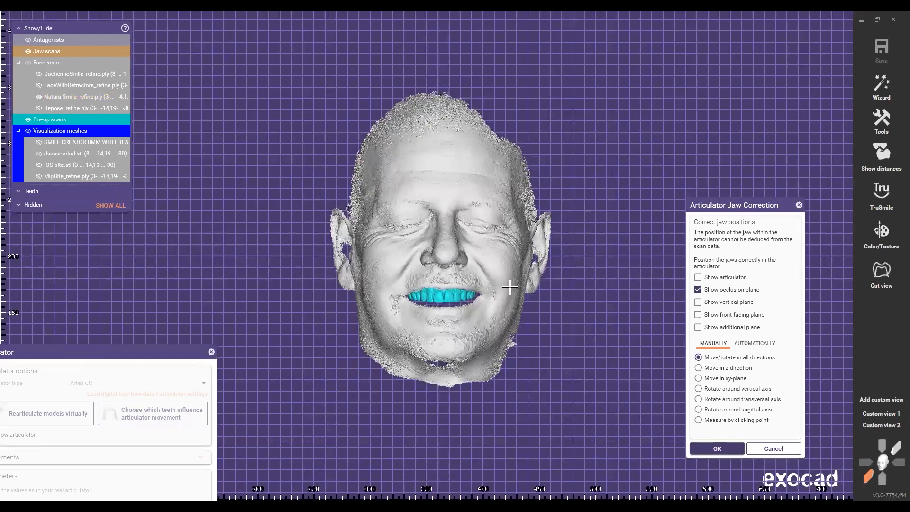
pyautogui.scroll(-2, 589, 252)
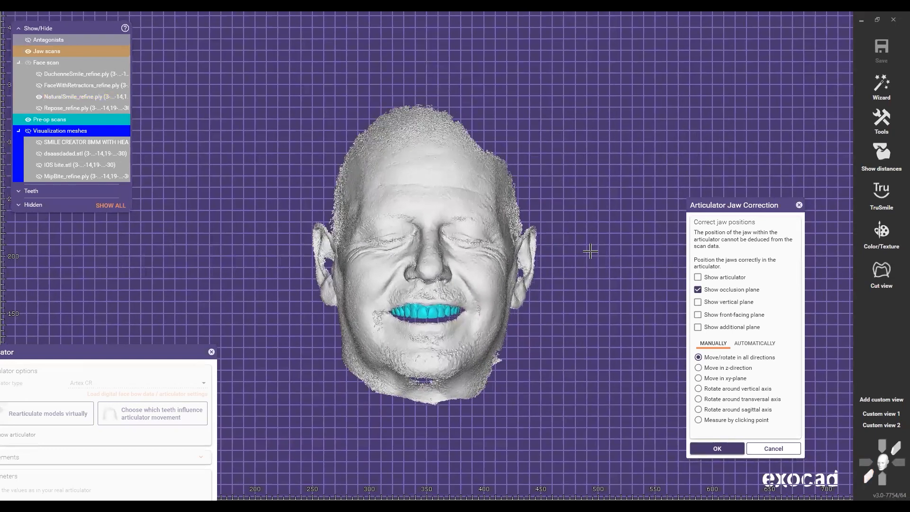
pyautogui.moveTo(590, 249); pyautogui.dragTo(563, 228, button='middle')
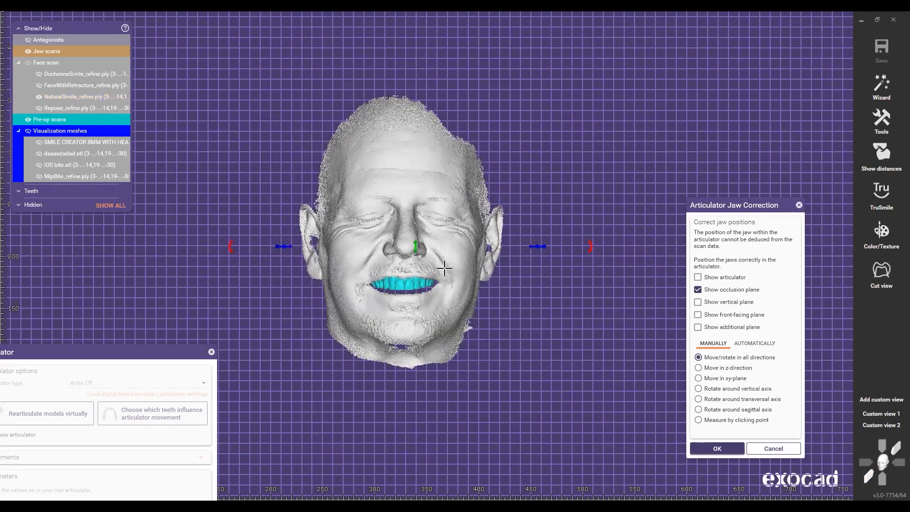
pyautogui.moveTo(541, 246); pyautogui.dragTo(527, 245)
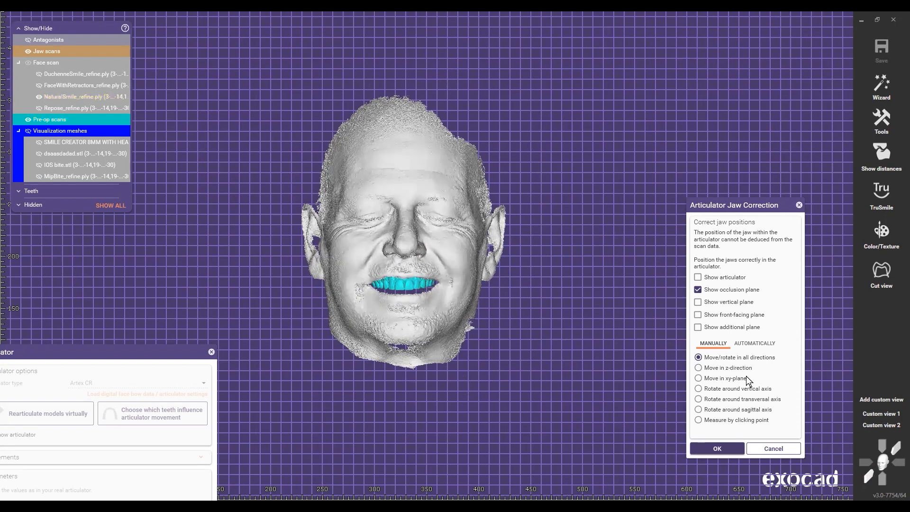
# Show the articulator and check the teeth against its incisal pin from the side and at an angle
pyautogui.click(698, 278)
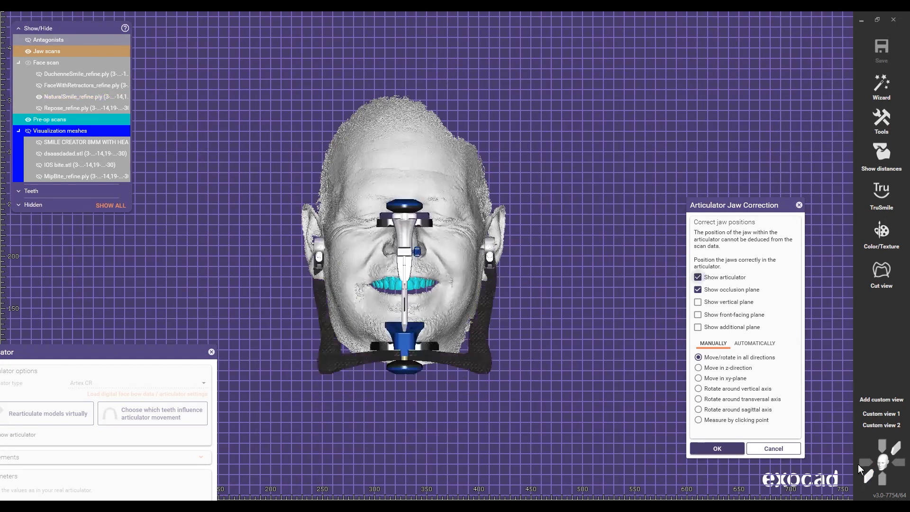
pyautogui.click(865, 462)
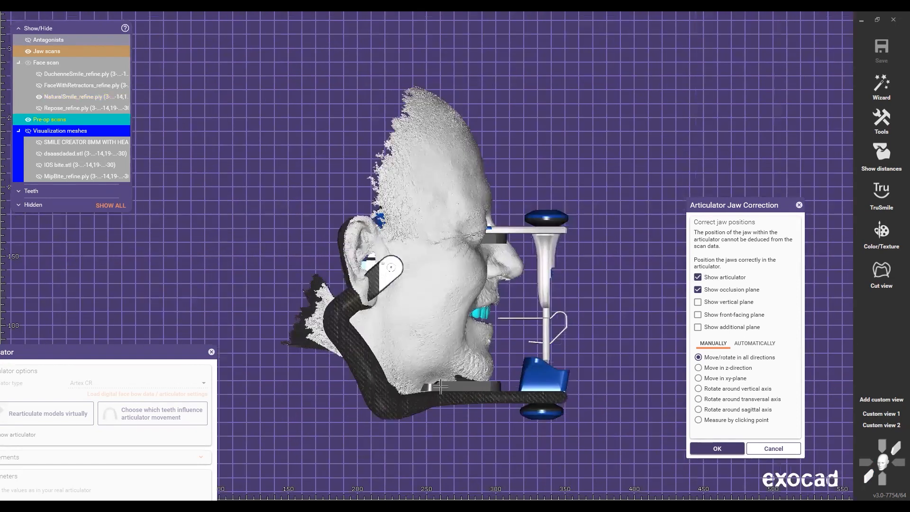
pyautogui.scroll(3, 489, 345)
pyautogui.moveTo(489, 333); pyautogui.dragTo(601, 270, button='right')
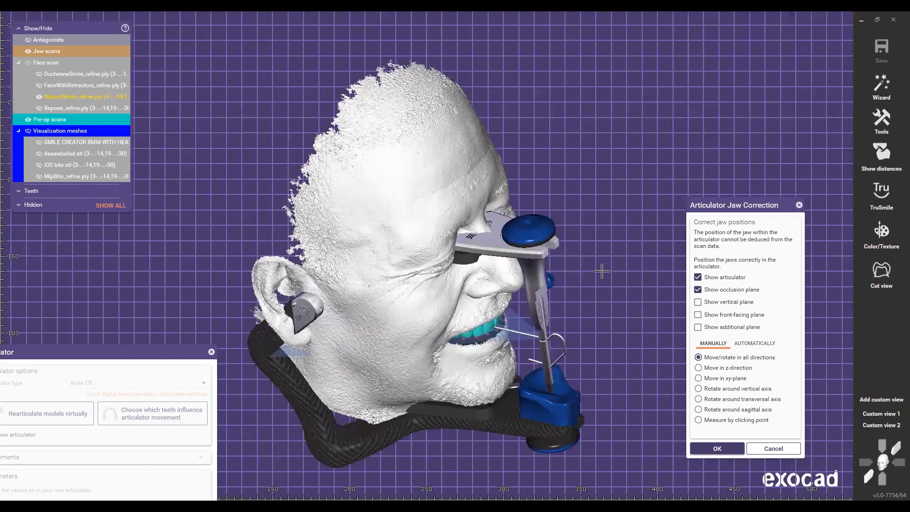
pyautogui.scroll(2, 701, 282)
pyautogui.scroll(2, 536, 316)
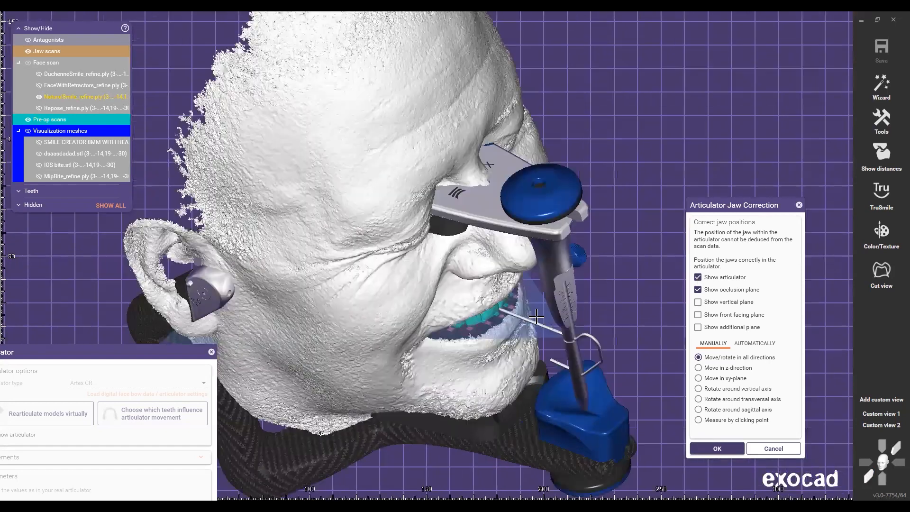
pyautogui.scroll(1, 535, 317)
pyautogui.scroll(1, 584, 296)
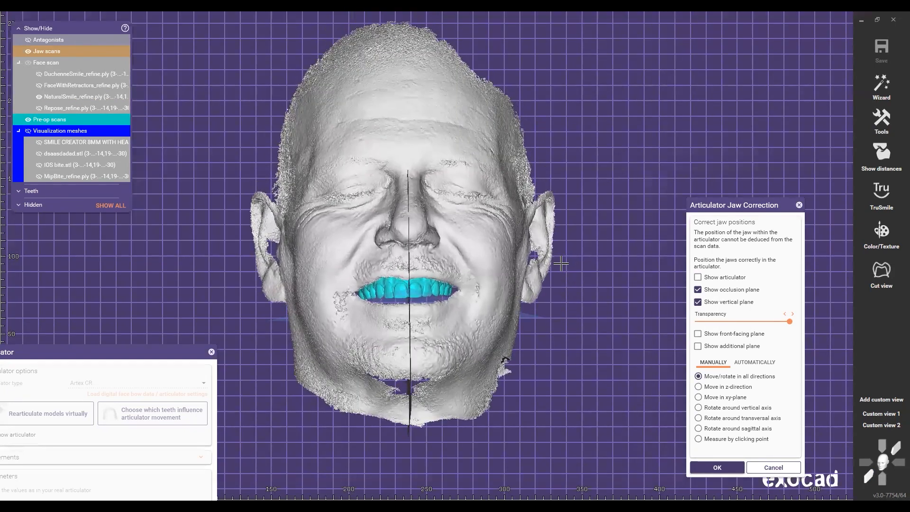
# Display the vertical plane with the articulator hidden and check the nose and dental midline against it from below and the front
pyautogui.moveTo(413, 200); pyautogui.dragTo(447, 256, button='right')
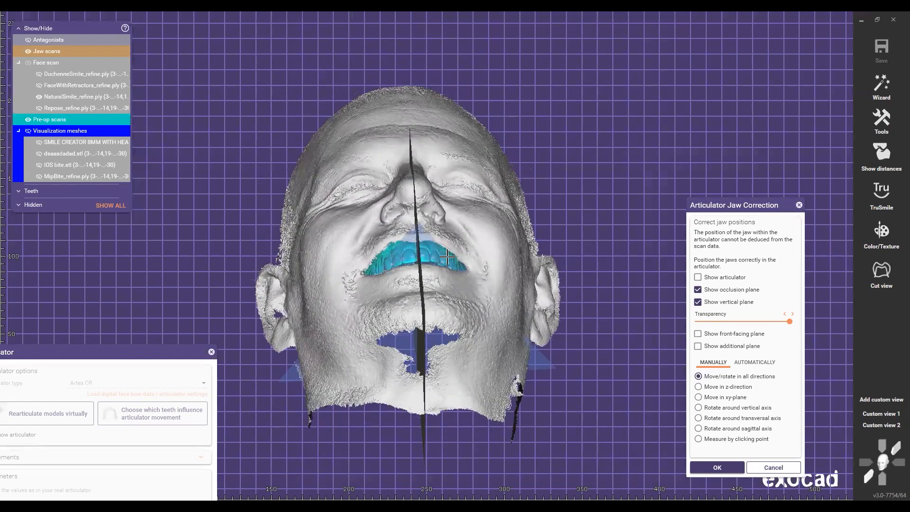
pyautogui.scroll(1, 427, 170)
pyautogui.scroll(1, 427, 184)
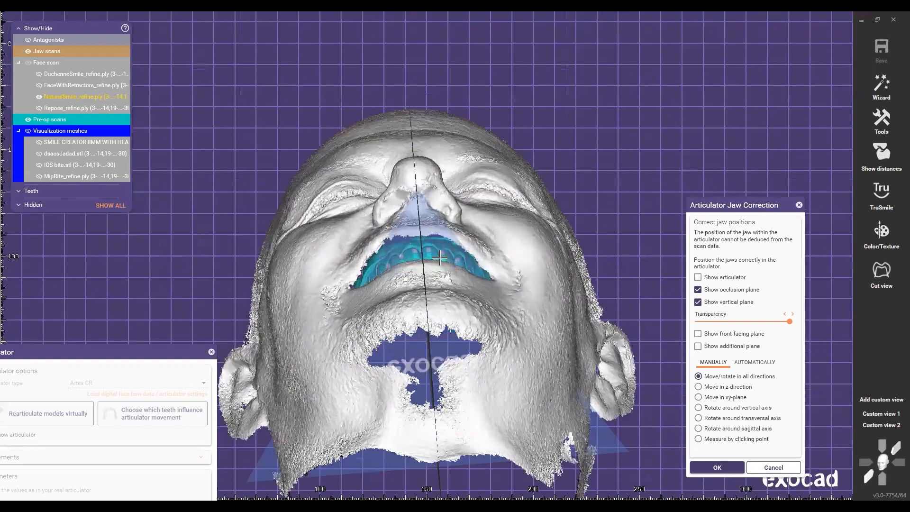
pyautogui.scroll(1, 434, 240)
pyautogui.scroll(1, 415, 125)
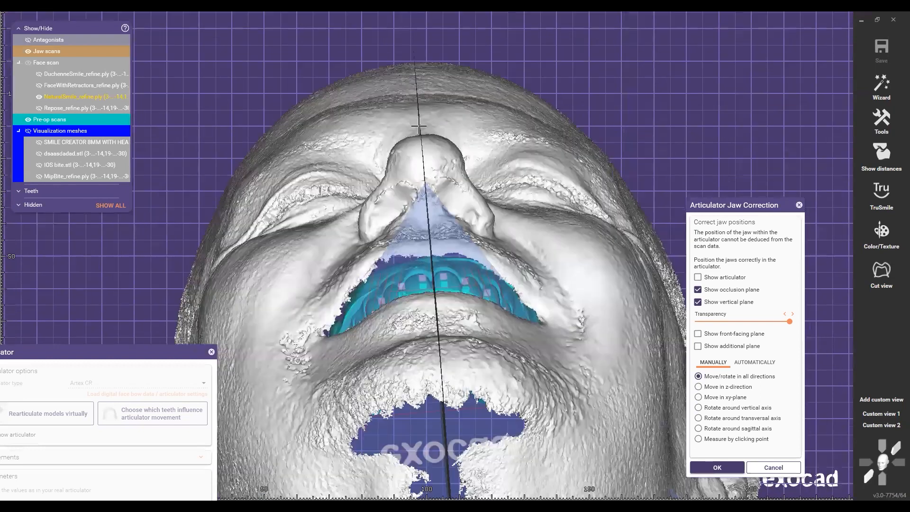
pyautogui.scroll(-1, 542, 276)
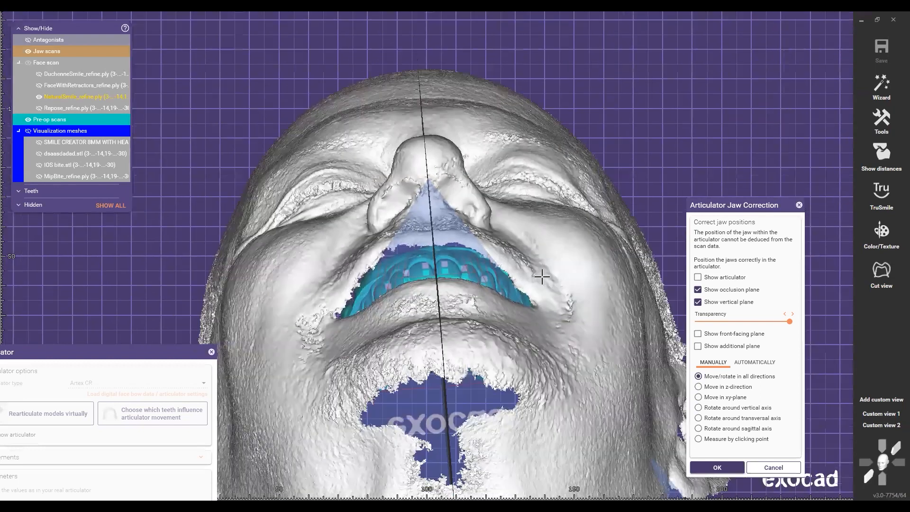
pyautogui.scroll(-2, 481, 230)
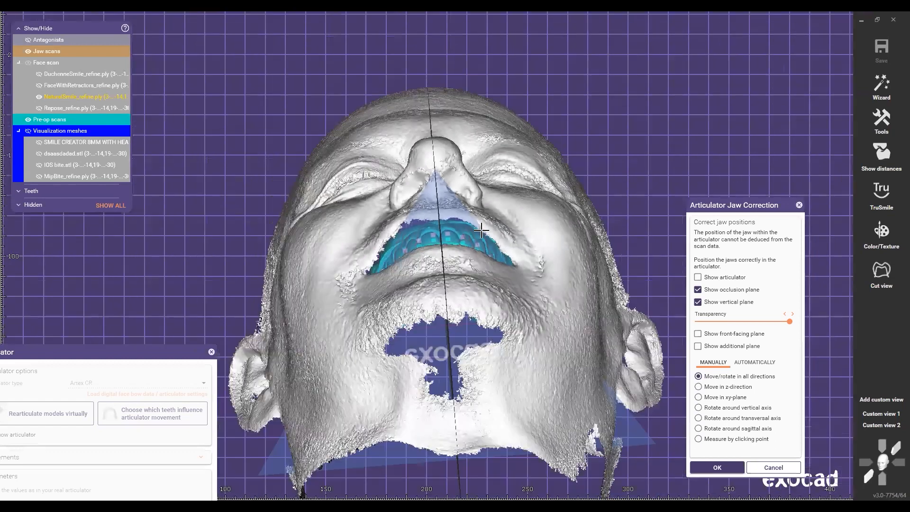
pyautogui.scroll(-1, 480, 230)
pyautogui.moveTo(480, 230); pyautogui.dragTo(466, 157, button='right')
pyautogui.scroll(3, 531, 202)
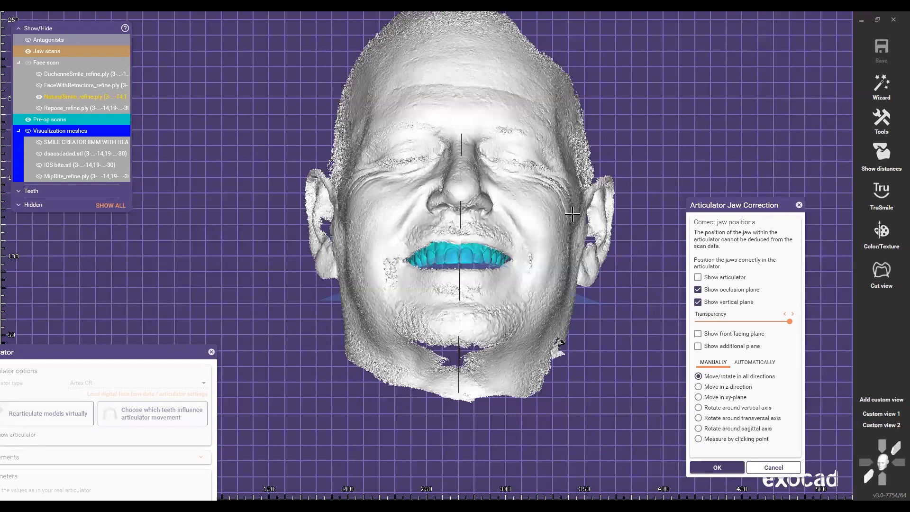
pyautogui.scroll(-1, 493, 256)
pyautogui.scroll(-3, 431, 207)
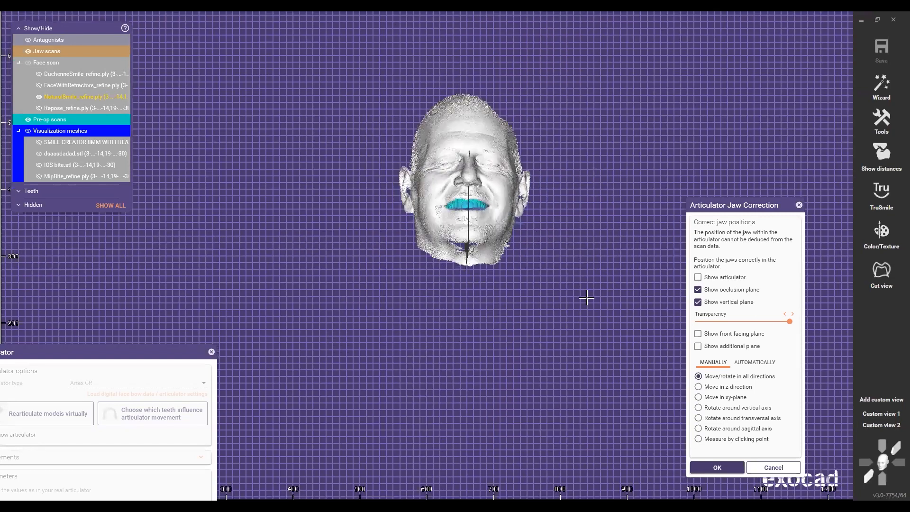
pyautogui.scroll(2, 588, 296)
pyautogui.scroll(2, 601, 288)
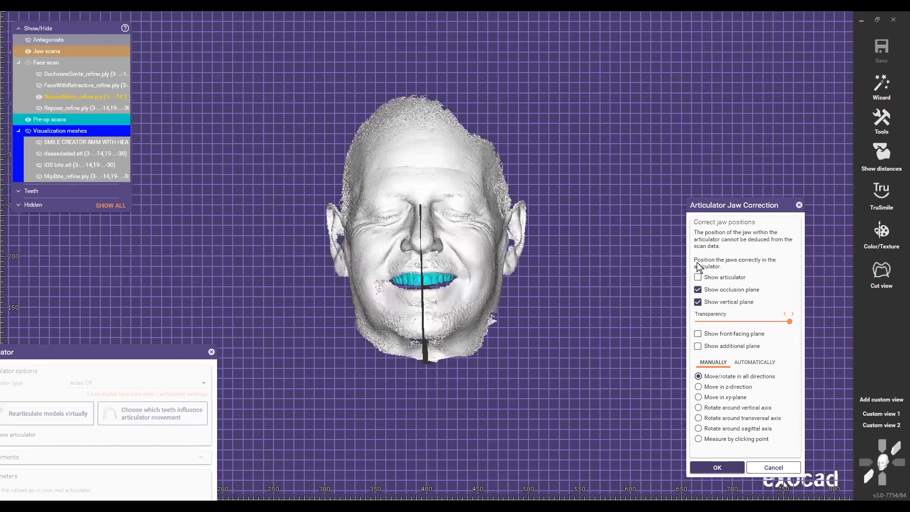
# Compare the face position with the articulator shown and hidden, and recheck the facial midline against the vertical plane
pyautogui.click(697, 278)
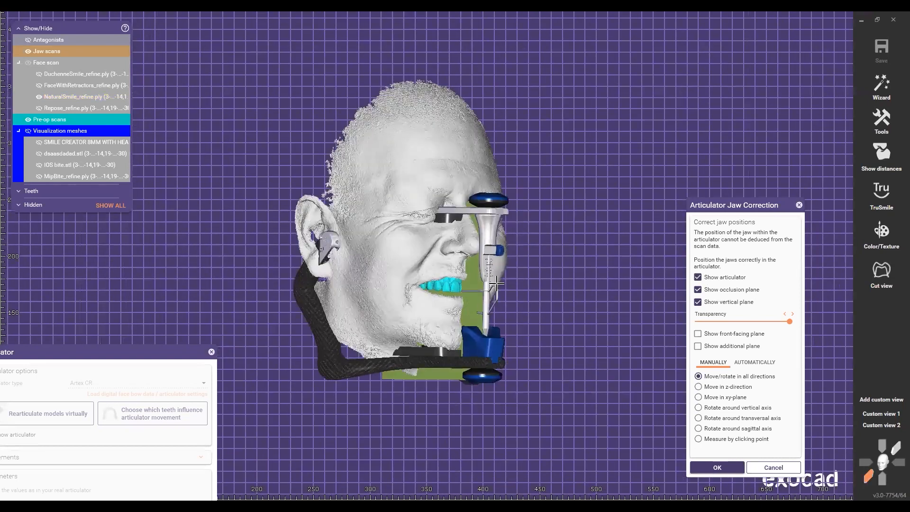
pyautogui.click(697, 277)
pyautogui.scroll(1, 514, 315)
pyautogui.scroll(1, 557, 303)
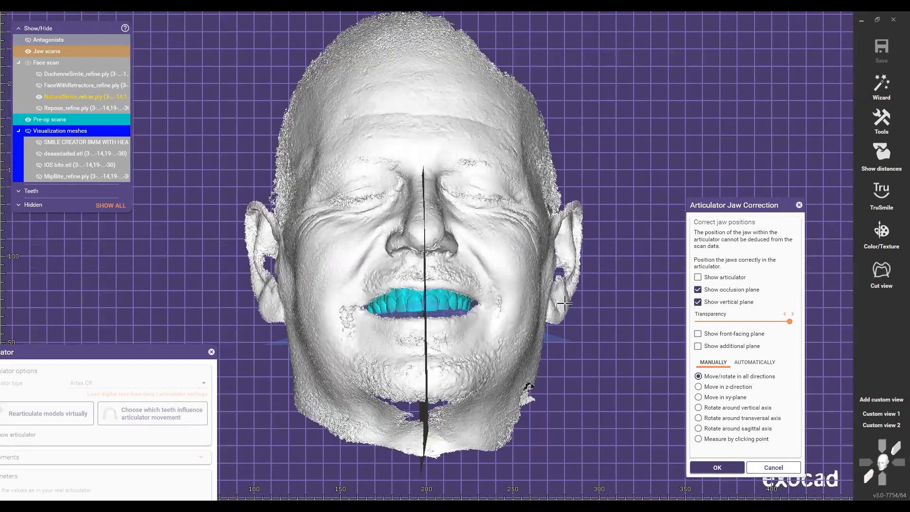
pyautogui.moveTo(569, 303); pyautogui.dragTo(574, 309, button='right')
pyautogui.scroll(-1, 574, 309)
pyautogui.scroll(-3, 852, 486)
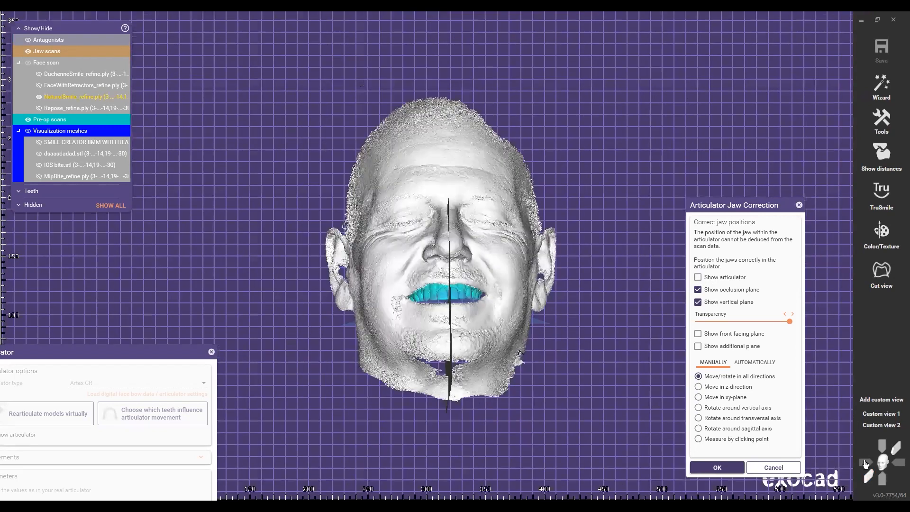
# Show the articulator together with the vertical plane and view the scans in side profile
pyautogui.click(868, 476)
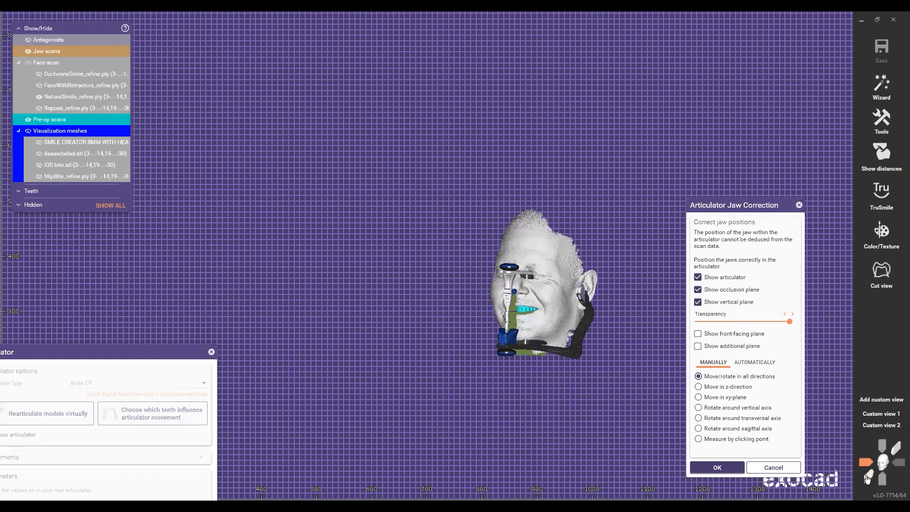
pyautogui.click(867, 476)
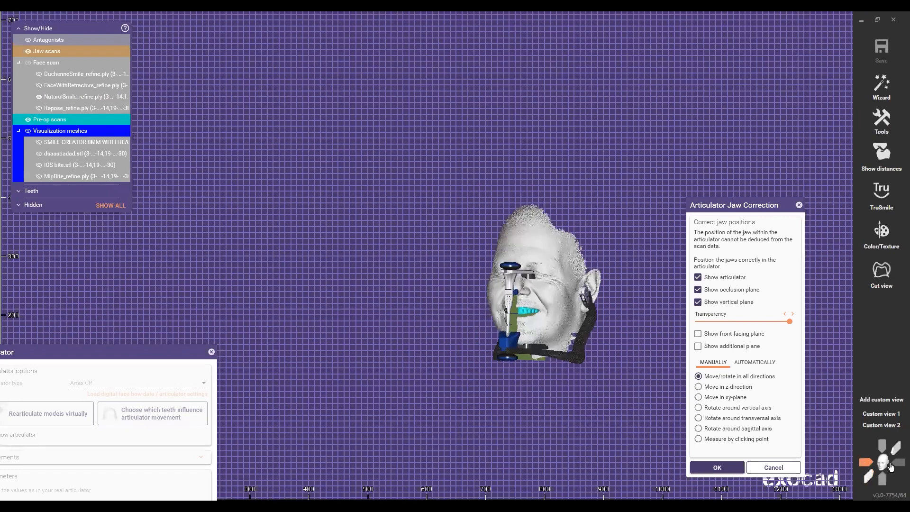
pyautogui.click(858, 466)
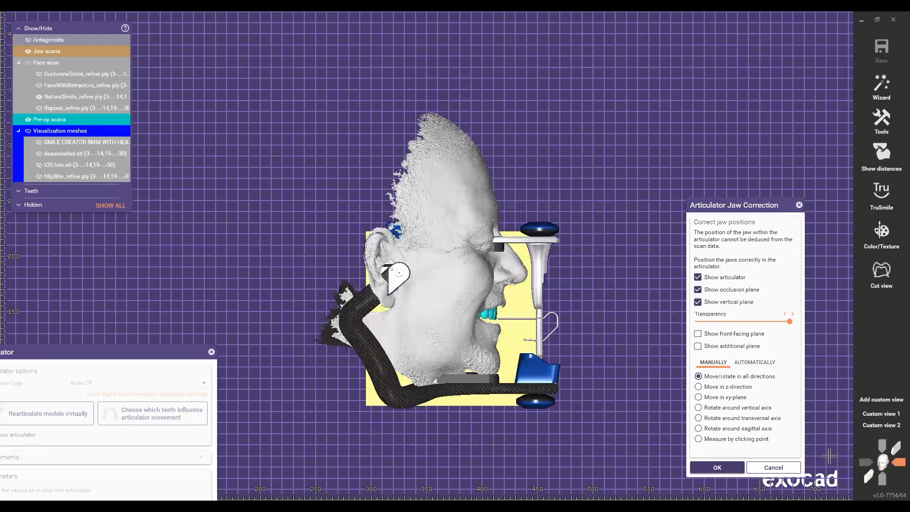
# Display the front-facing and additional planes, make the planes more transparent, and set the additional plane to 4.61° and -21.22 mm
pyautogui.click(898, 462)
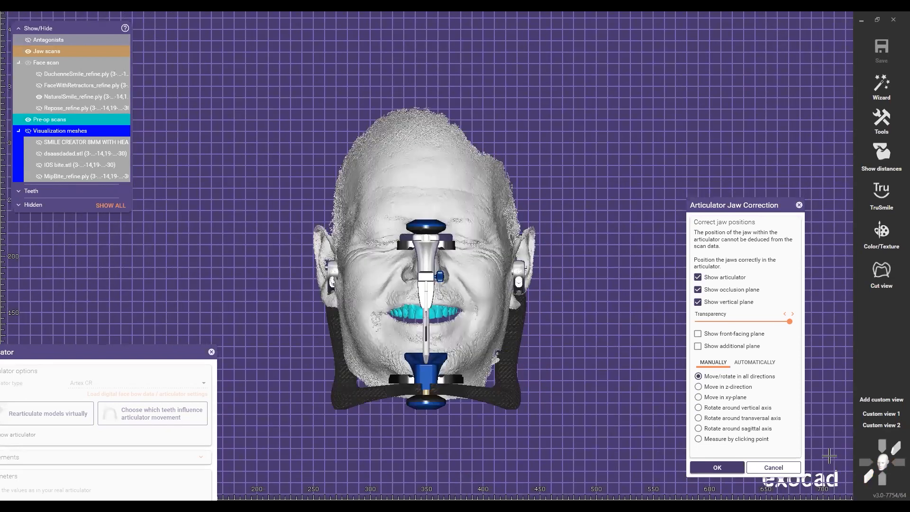
pyautogui.click(865, 462)
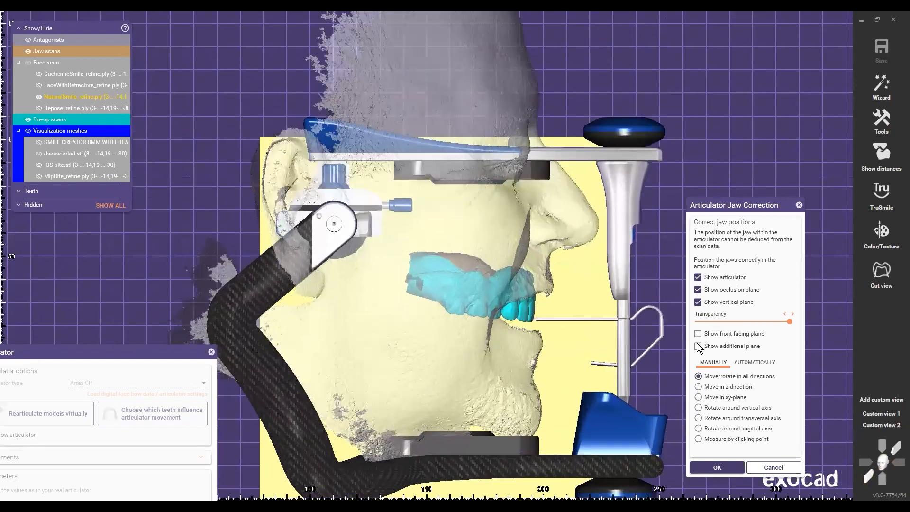
pyautogui.scroll(2, 486, 364)
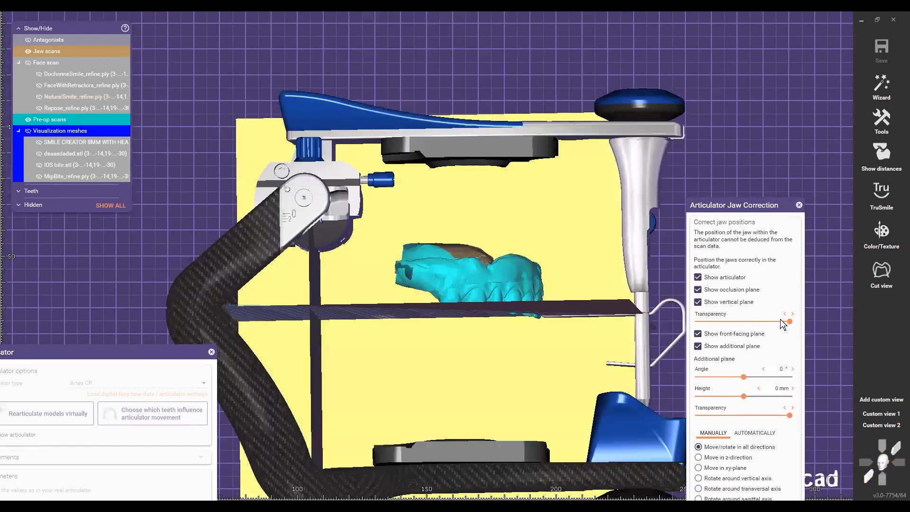
pyautogui.moveTo(789, 324); pyautogui.dragTo(768, 322)
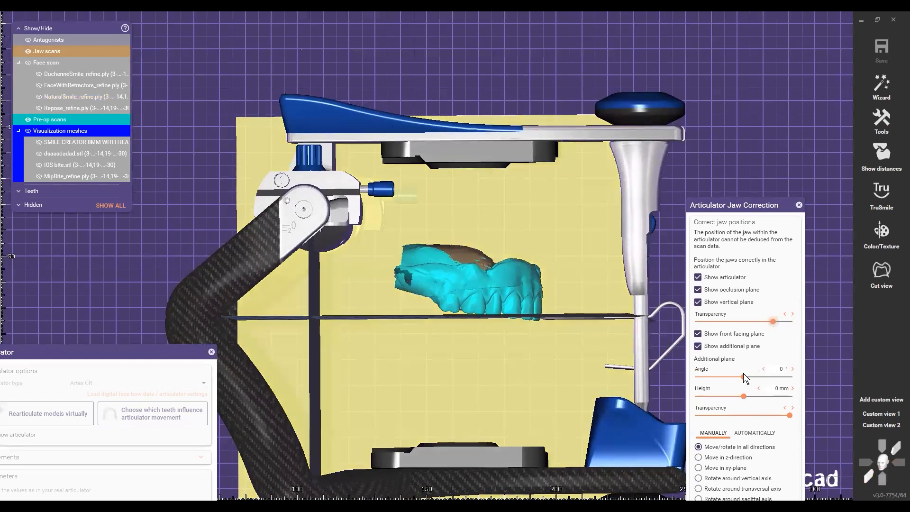
pyautogui.moveTo(749, 378); pyautogui.dragTo(723, 396)
# Show the NaturalSmile face scan in side profile and set the additional plane's height to -41.96 mm
pyautogui.click(39, 97)
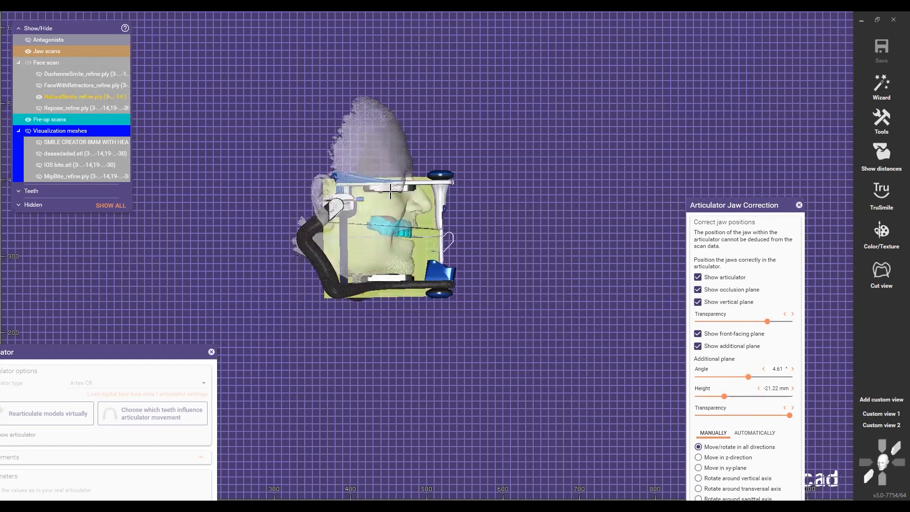
pyautogui.scroll(2, 390, 191)
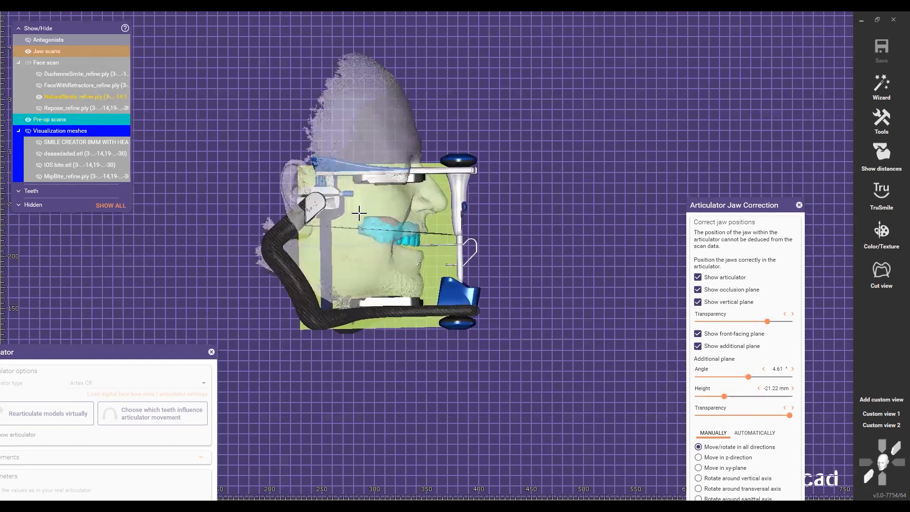
pyautogui.scroll(3, 359, 213)
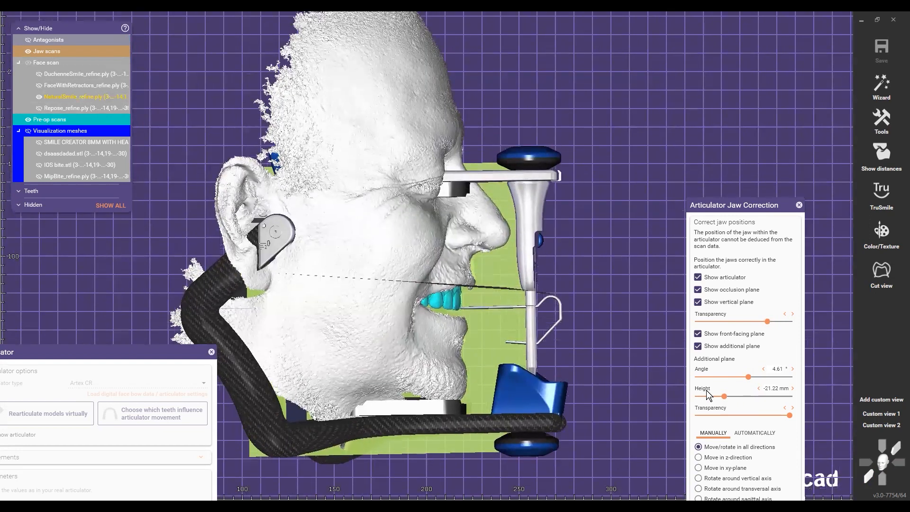
pyautogui.scroll(-1, 517, 320)
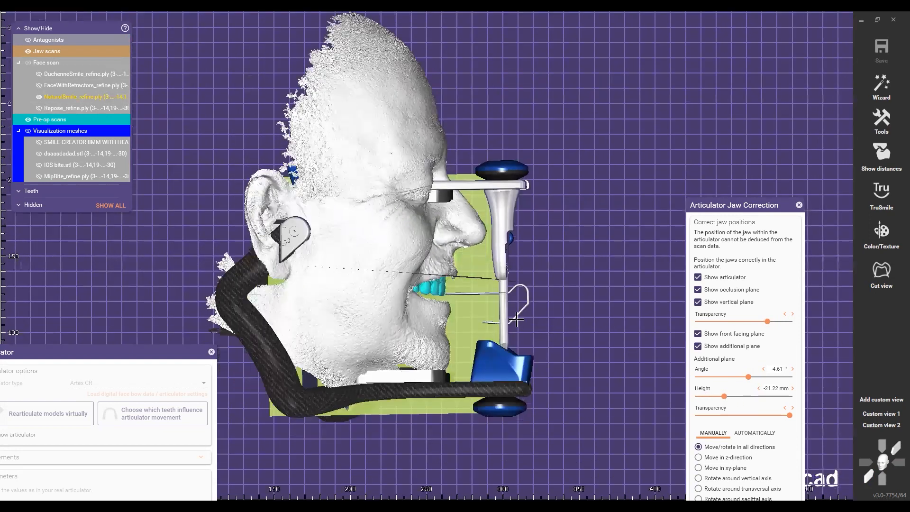
pyautogui.scroll(-1, 314, 327)
pyautogui.moveTo(315, 327); pyautogui.dragTo(331, 334, button='right')
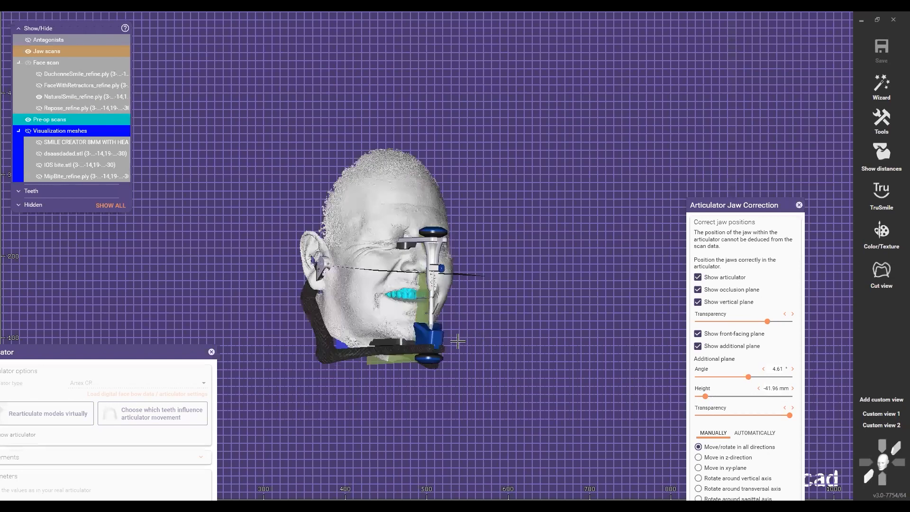
# Check the additional plane against the ears, nose and articulator from an oblique angle and from the front
pyautogui.moveTo(458, 342); pyautogui.dragTo(447, 286, button='right')
pyautogui.scroll(-1, 445, 287)
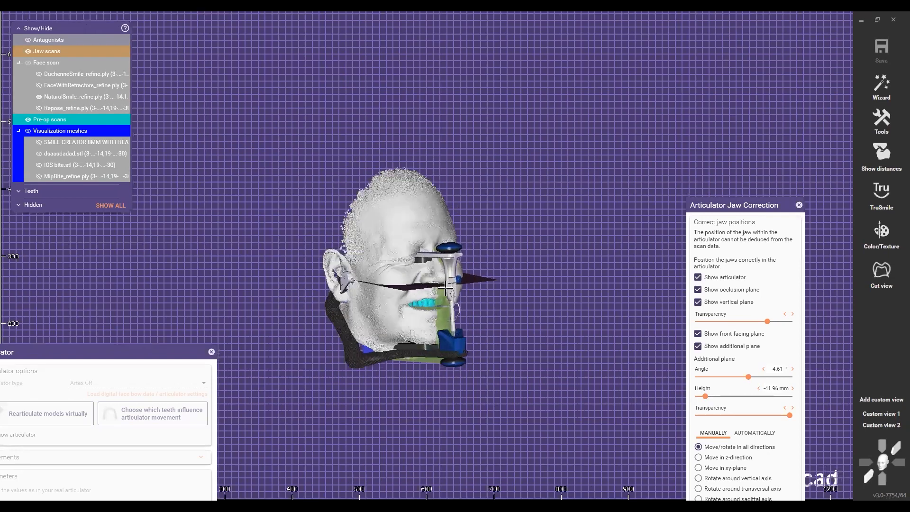
pyautogui.scroll(-1, 446, 287)
pyautogui.moveTo(495, 325); pyautogui.dragTo(534, 327, button='right')
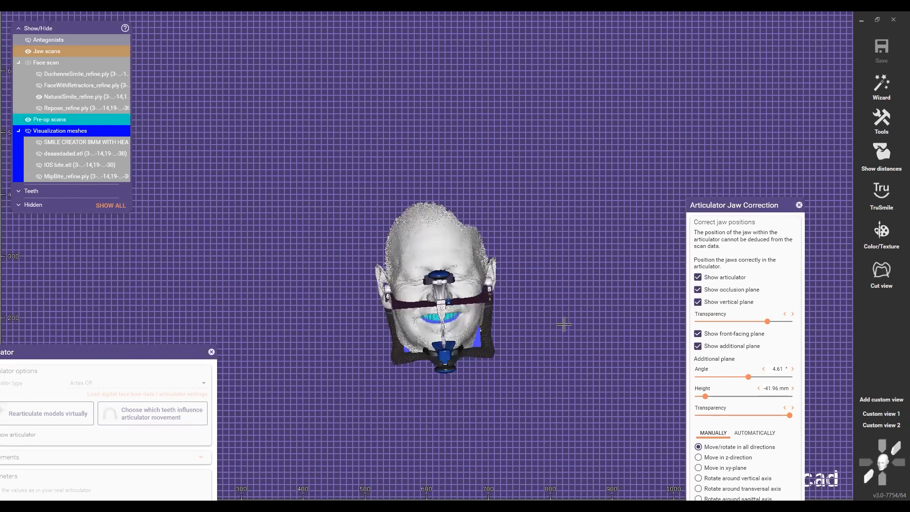
pyautogui.scroll(1, 521, 319)
pyautogui.scroll(1, 586, 308)
pyautogui.scroll(-2, 730, 206)
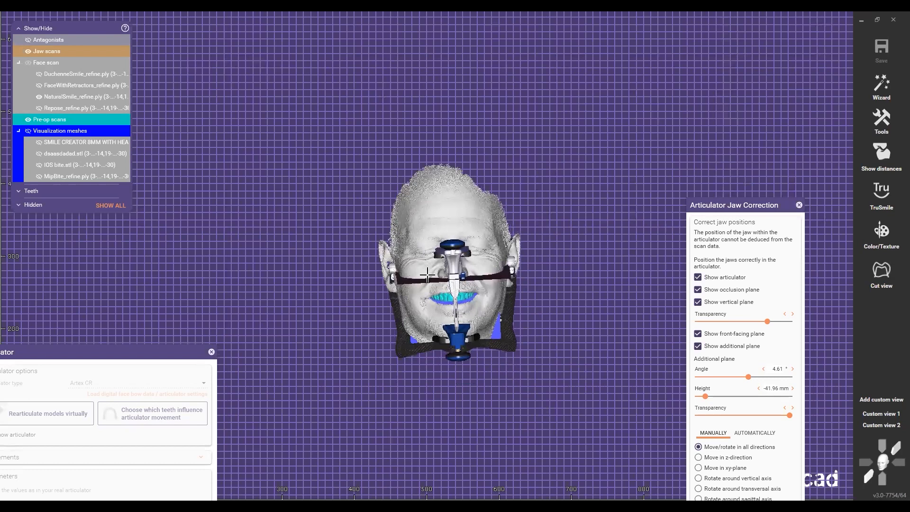
pyautogui.scroll(2, 453, 270)
# Leave the jaw correction, run the articulator movement simulation with the Artex CR articulator, and accept it
pyautogui.click(643, 442)
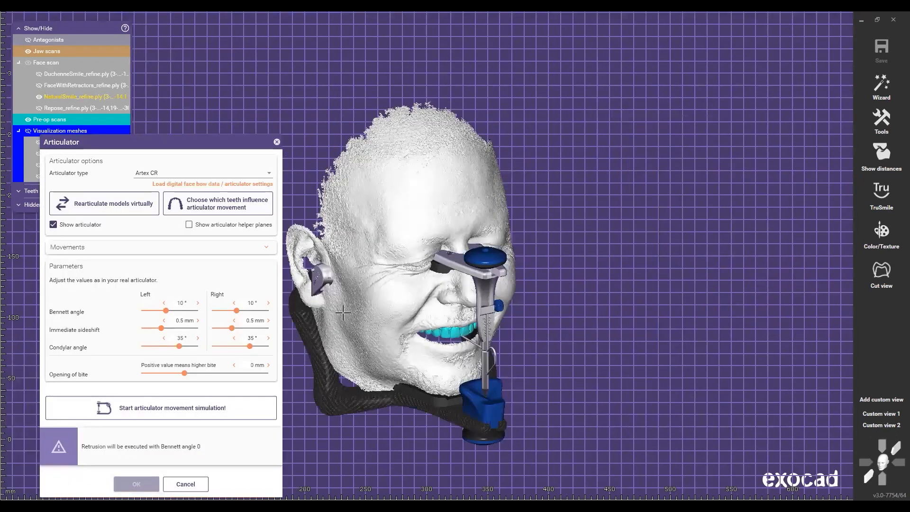
pyautogui.click(167, 410)
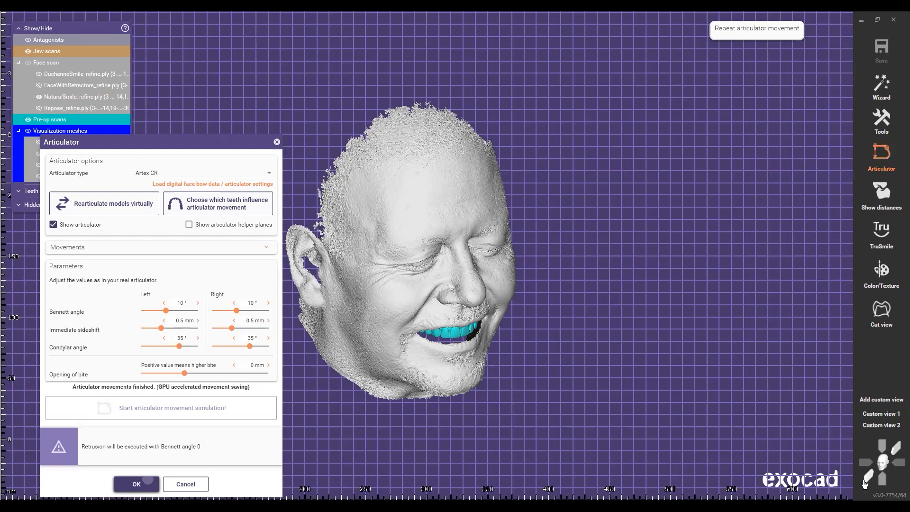
pyautogui.click(866, 466)
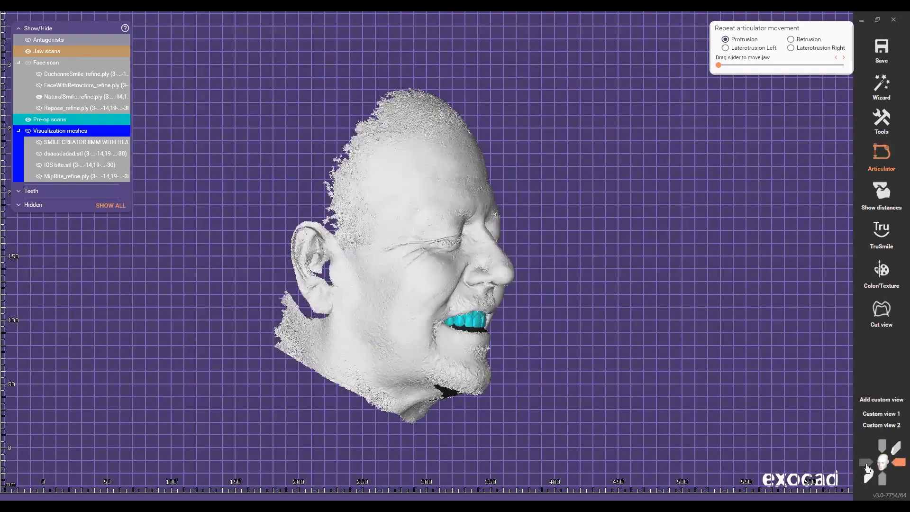
pyautogui.click(869, 480)
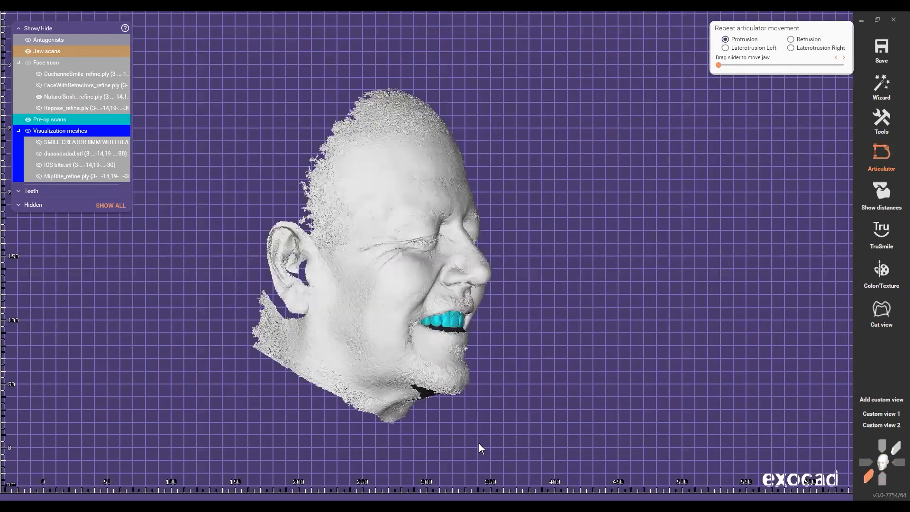
# Display the NaturalSmile face scan with its per-vertex texture and view the smile from the front
pyautogui.rightClick(411, 265)
pyautogui.moveTo(466, 463)
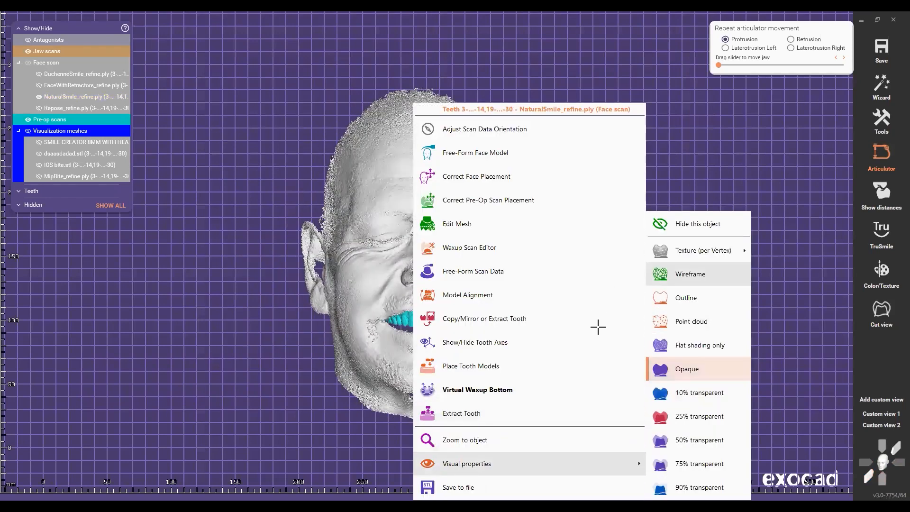
pyautogui.click(701, 250)
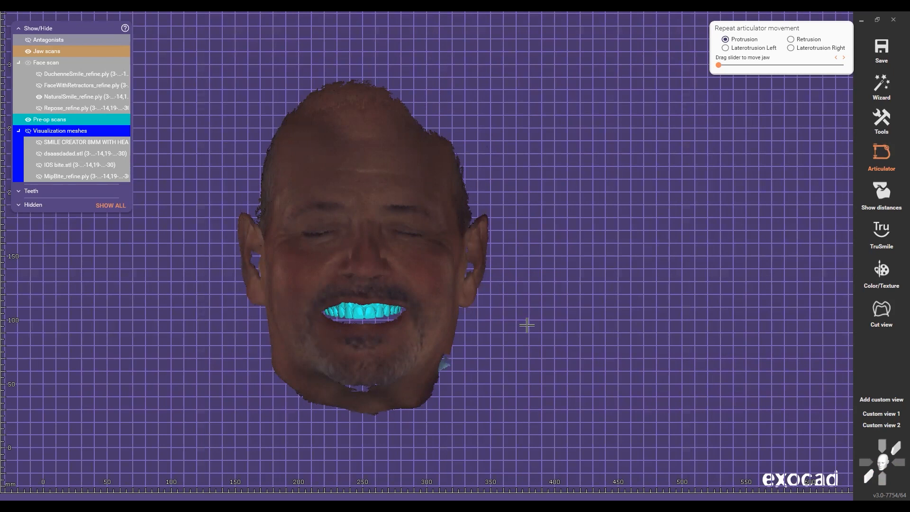
pyautogui.scroll(5, 387, 306)
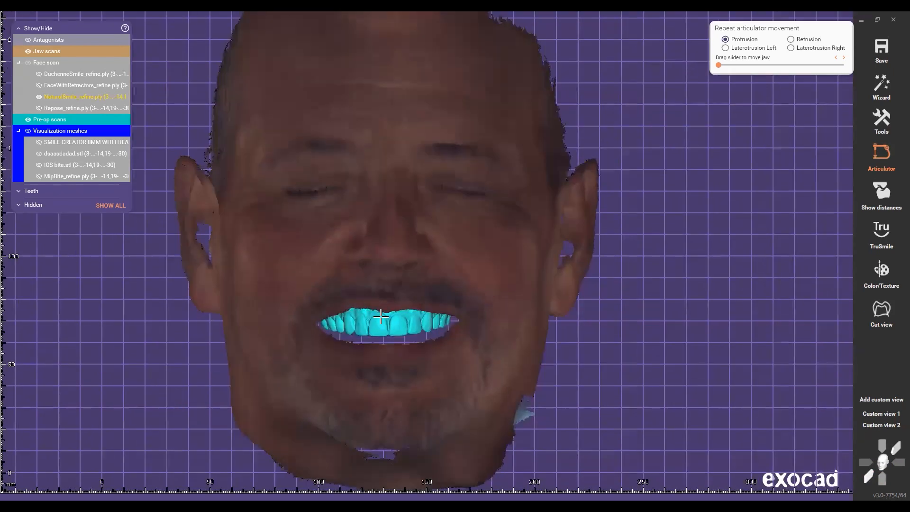
pyautogui.scroll(-2, 387, 305)
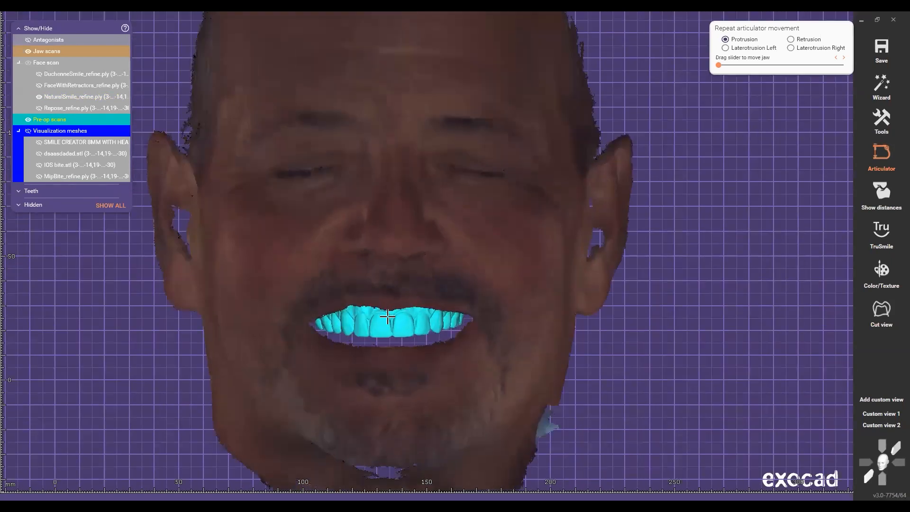
pyautogui.scroll(-2, 408, 362)
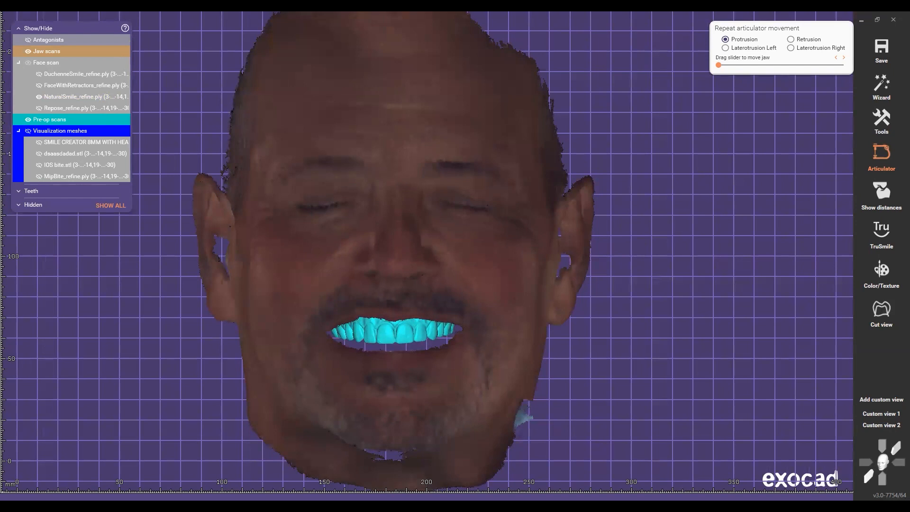
# Load the SMILE CREATOR 8MM WITH HEAD POSITION AND LOGO.obj visualization mesh and remove its earlier duplicate
pyautogui.moveTo(582, 110); pyautogui.dragTo(373, 273)
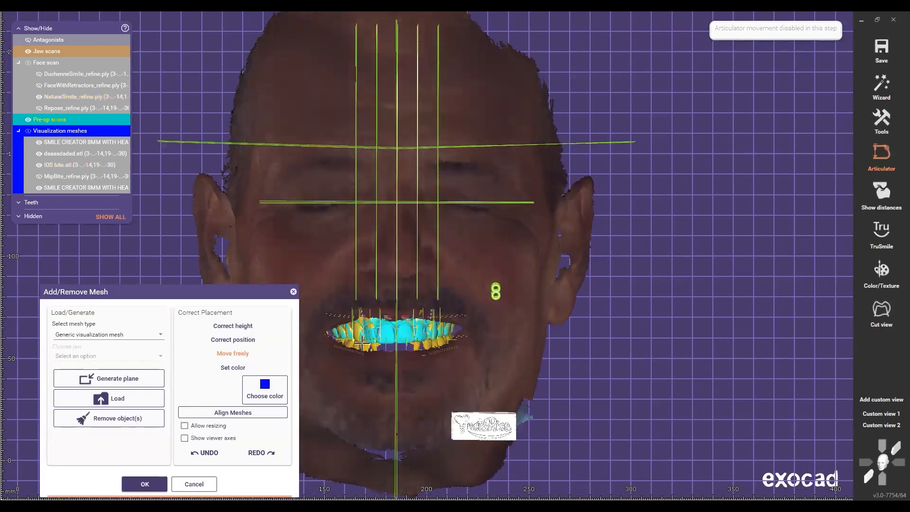
pyautogui.scroll(1, 400, 221)
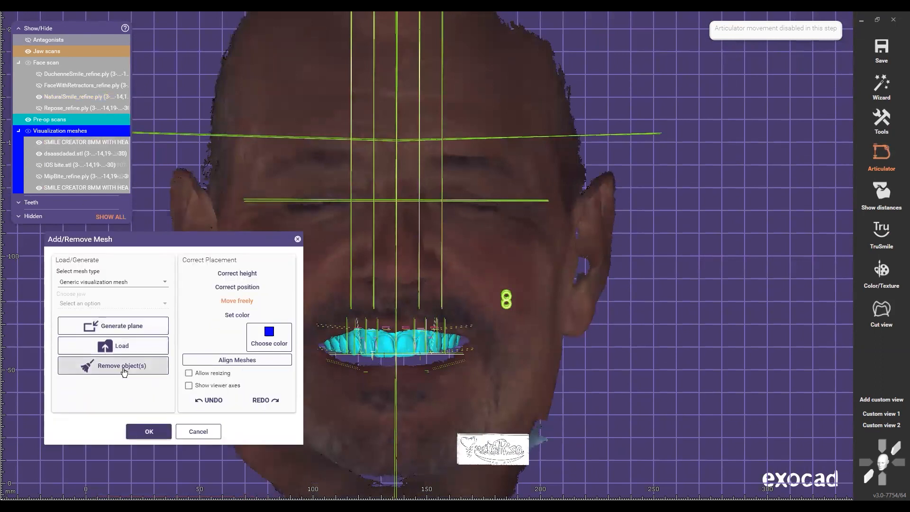
pyautogui.click(123, 372)
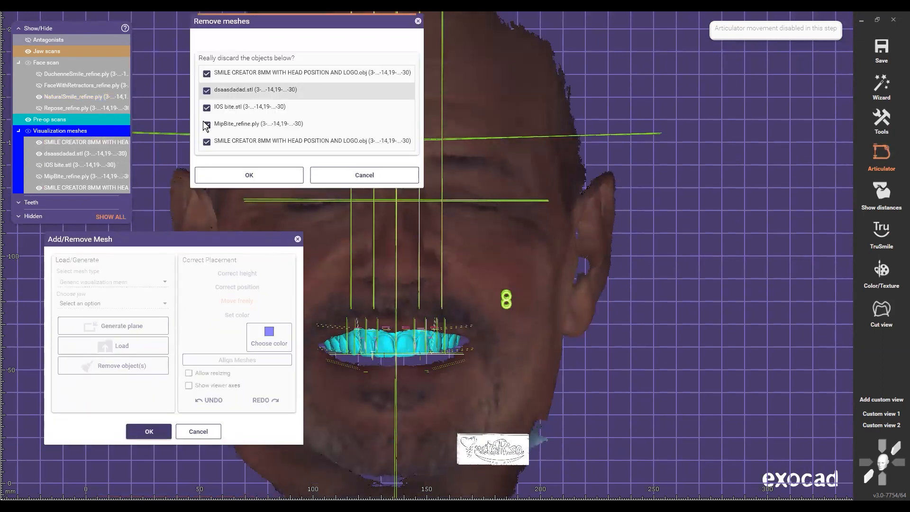
pyautogui.click(207, 108)
pyautogui.click(206, 108)
pyautogui.click(207, 91)
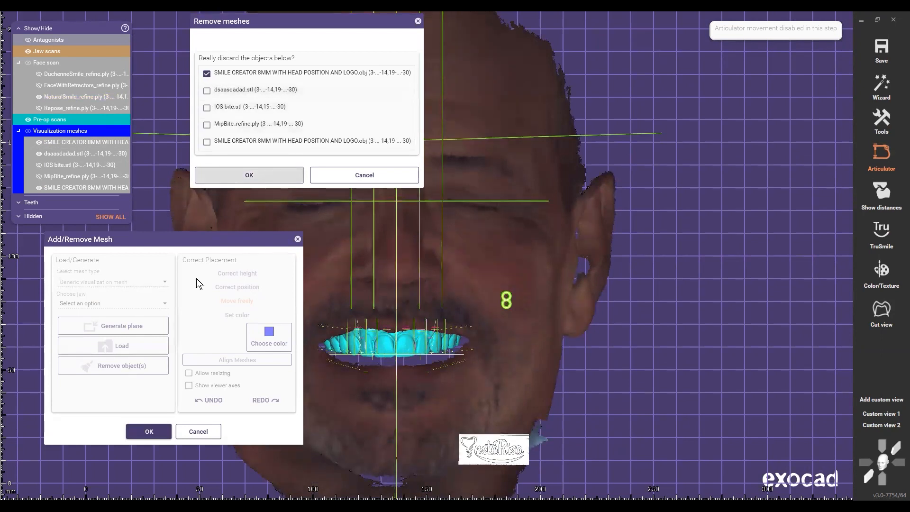
pyautogui.press('Return')
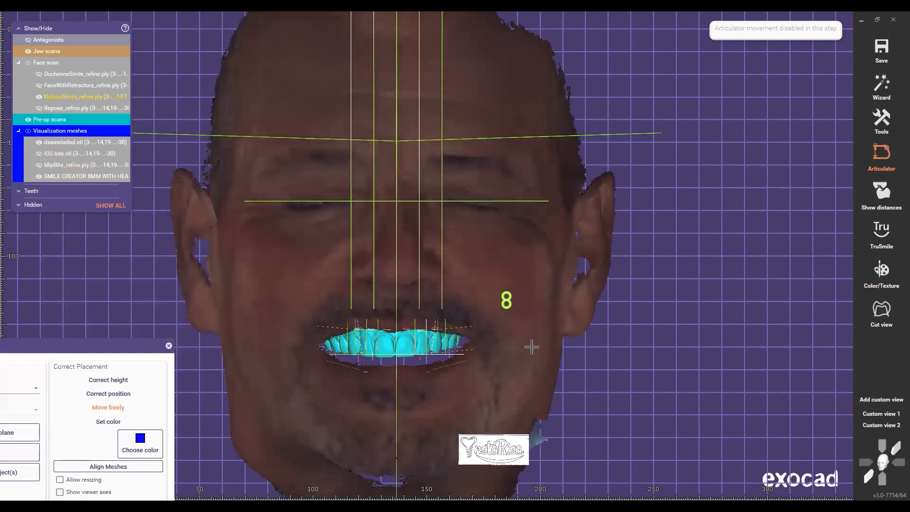
# Examine the Smile Creator guide's midline, horizontal lines and tooth-width lines against the face and the teeth in the smile
pyautogui.scroll(6, 413, 323)
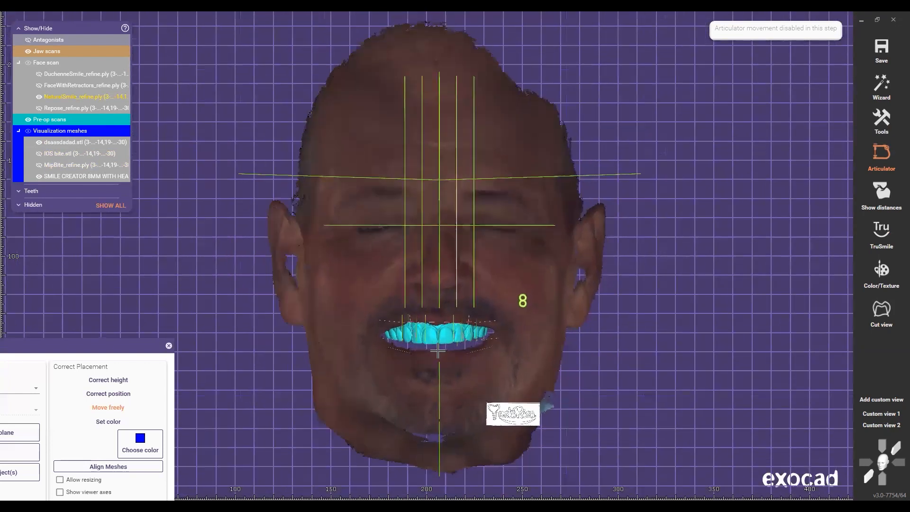
pyautogui.scroll(4, 414, 324)
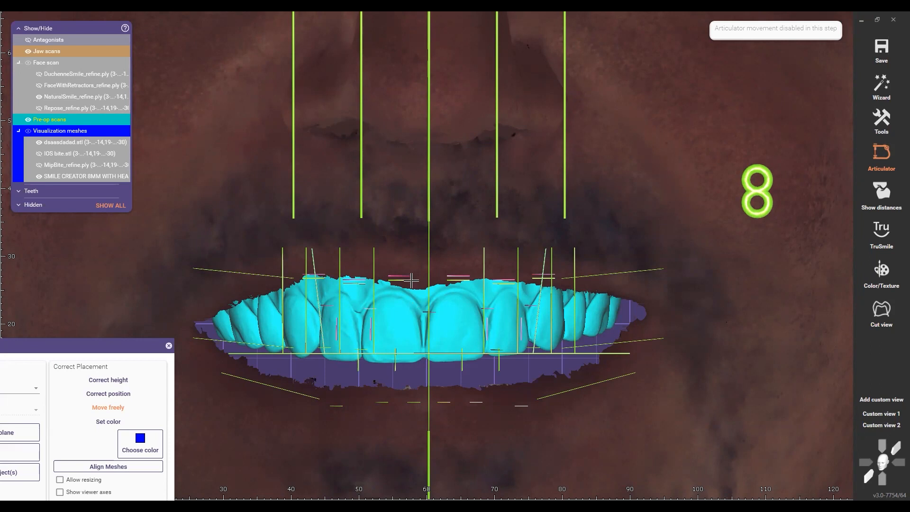
pyautogui.scroll(-2, 391, 337)
pyautogui.scroll(-1, 392, 337)
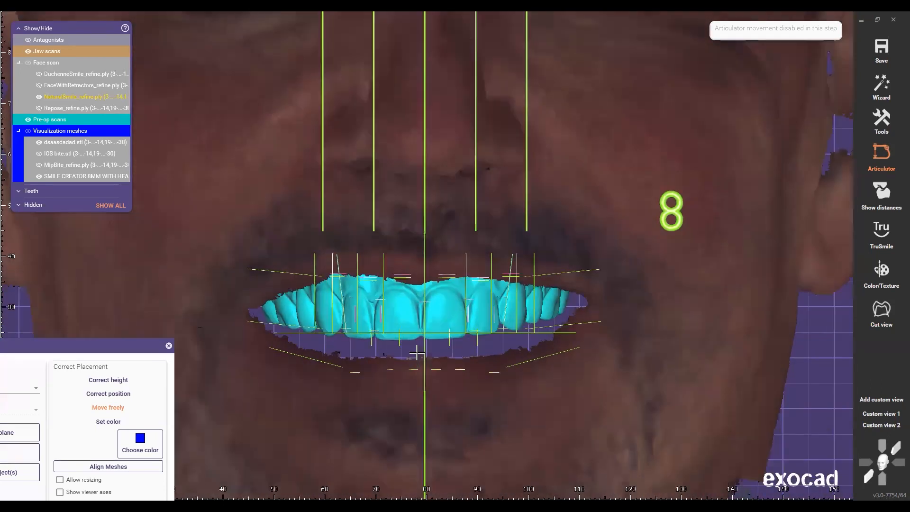
pyautogui.scroll(3, 589, 297)
pyautogui.scroll(3, 535, 311)
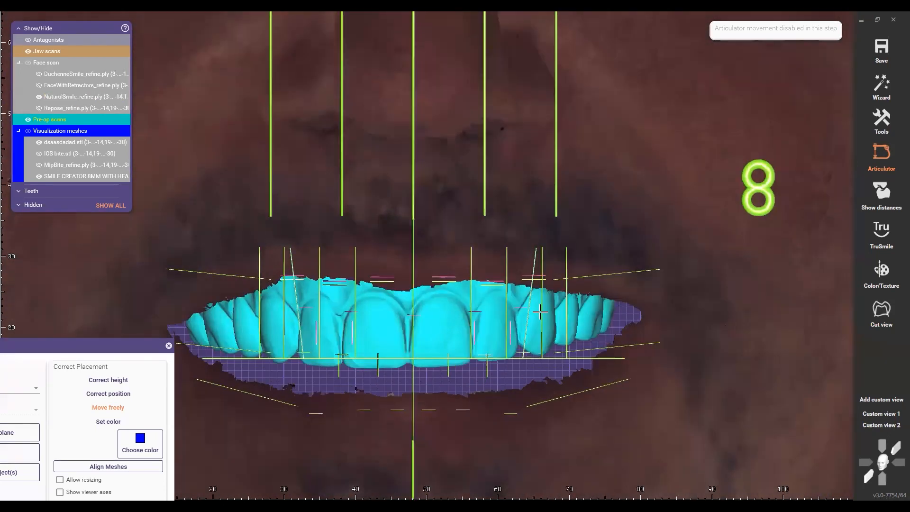
pyautogui.scroll(-3, 438, 337)
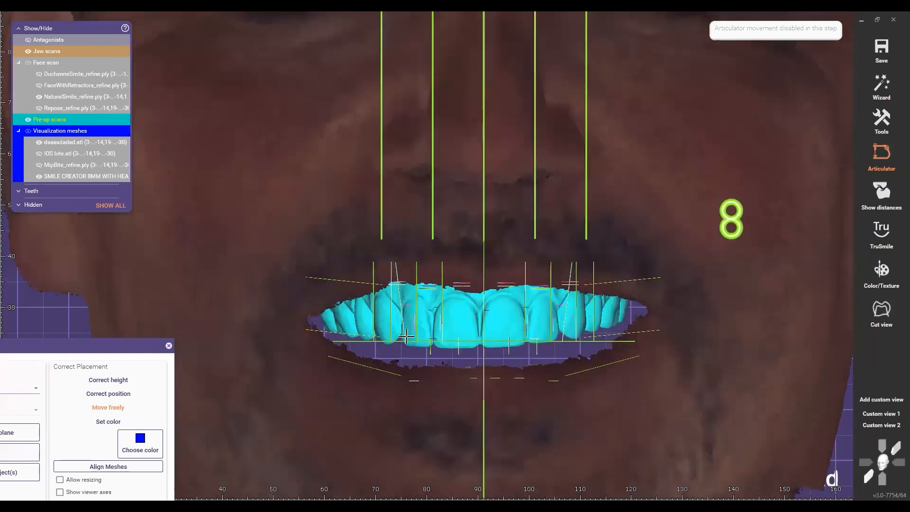
# Compare the guide's incisal, gingival and contact marks with the upper front teeth up close and with the whole face
pyautogui.scroll(1, 379, 329)
pyautogui.scroll(1, 467, 322)
pyautogui.scroll(4, 431, 350)
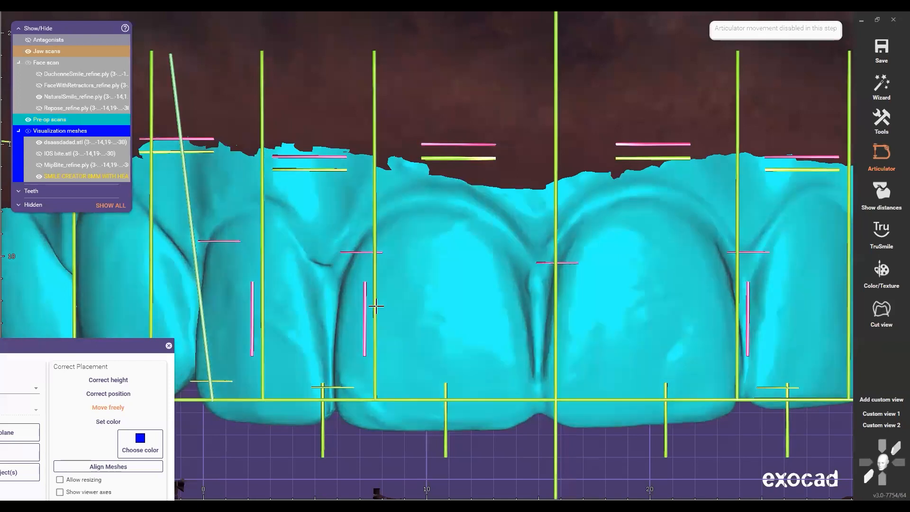
pyautogui.scroll(-4, 386, 294)
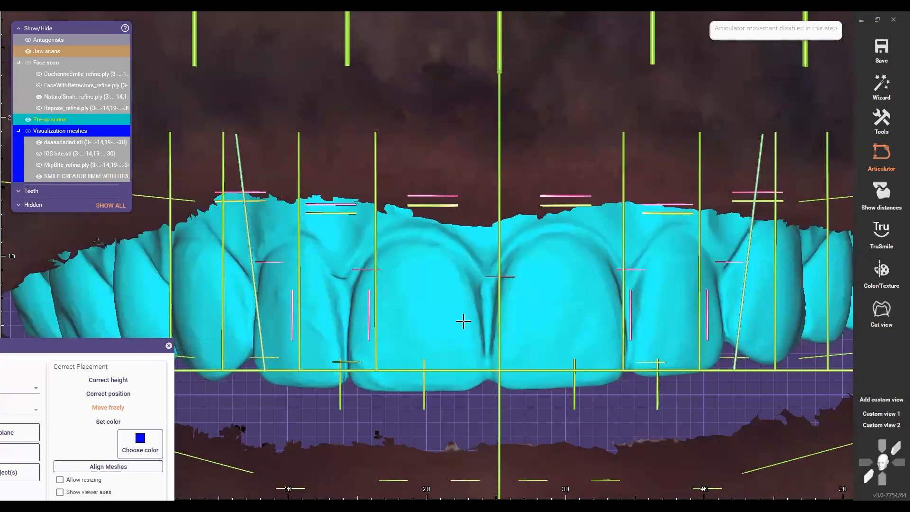
pyautogui.scroll(-5, 589, 331)
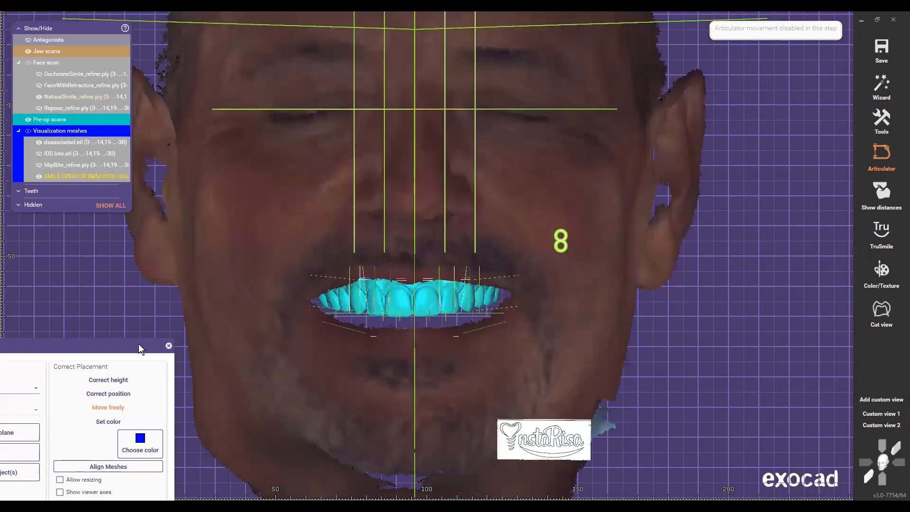
pyautogui.moveTo(141, 348); pyautogui.dragTo(170, 221)
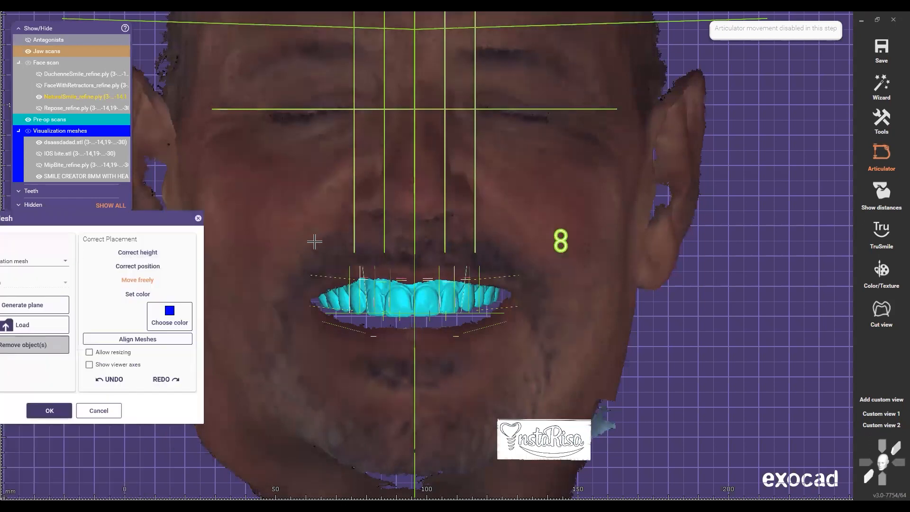
# Display the Repose face scan behind the Smile Creator guide, with the NaturalSmile and pre-op scans hidden
pyautogui.scroll(3, 395, 301)
pyautogui.scroll(2, 408, 257)
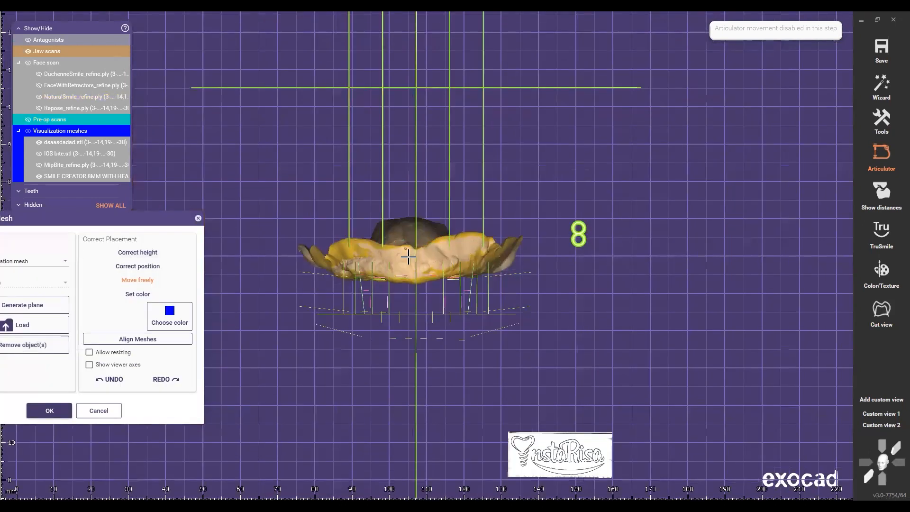
pyautogui.scroll(2, 409, 257)
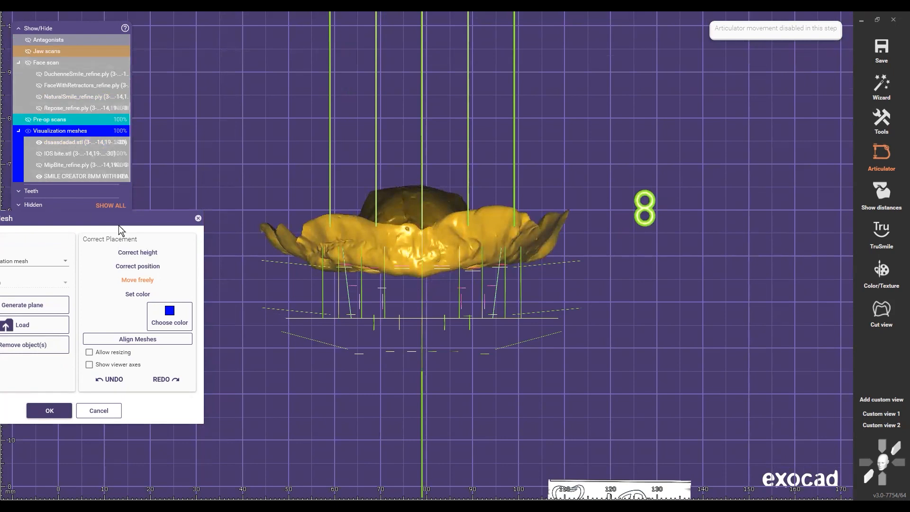
pyautogui.click(39, 109)
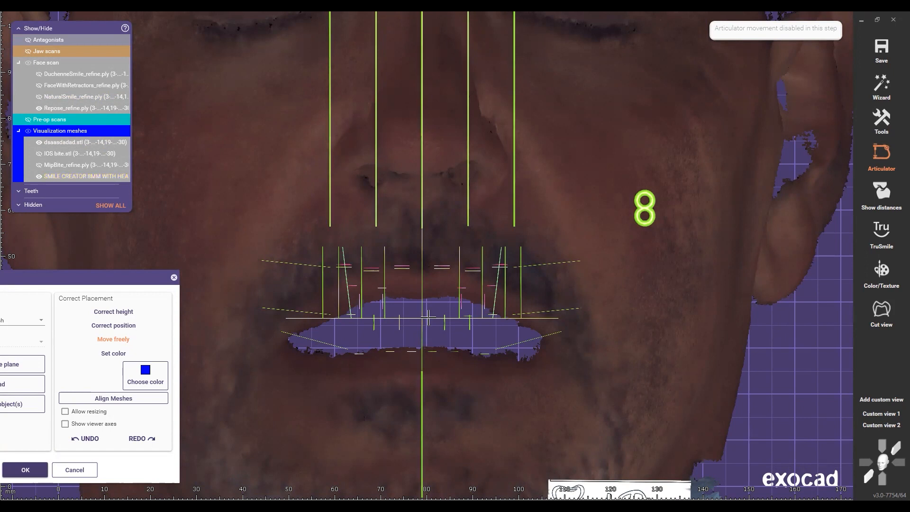
# Raise the Smile Creator guide about 2 mm with Correct height, bringing its horizontal incisal line closer to the upper lip at rest
pyautogui.click(118, 312)
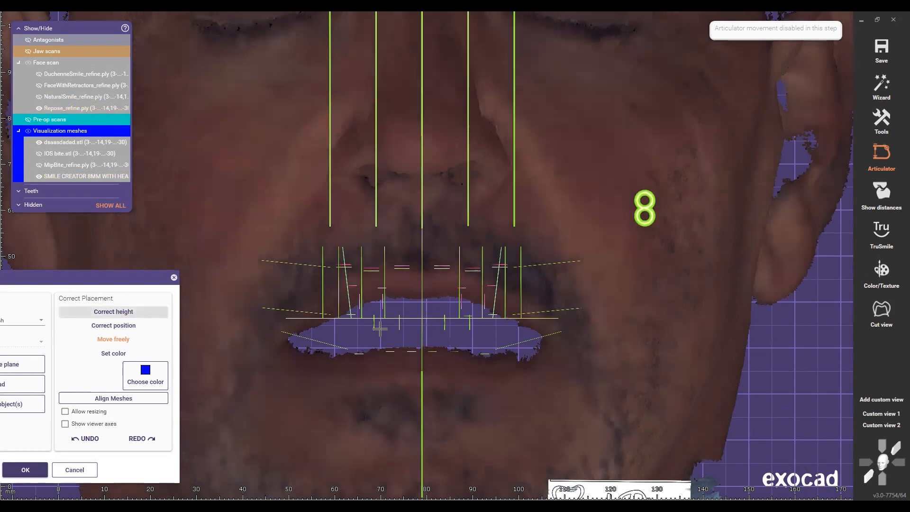
pyautogui.scroll(4, 429, 327)
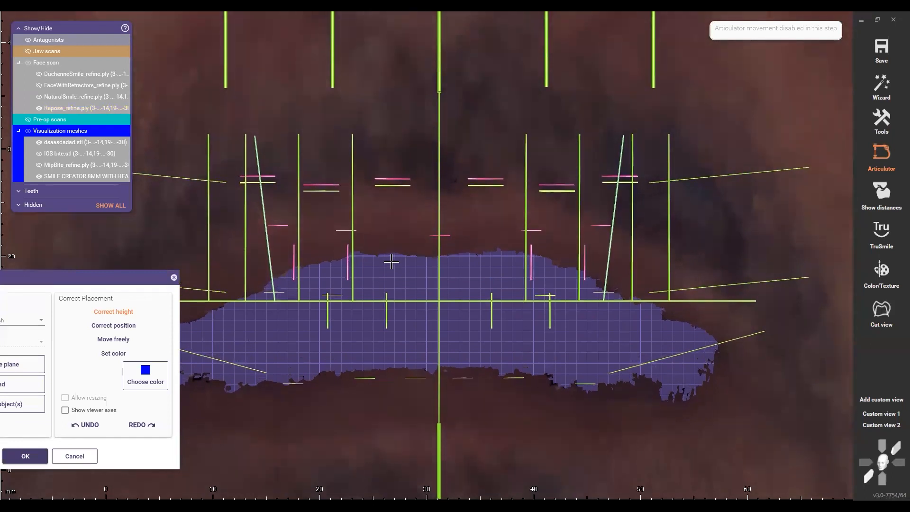
pyautogui.moveTo(437, 307); pyautogui.dragTo(437, 280)
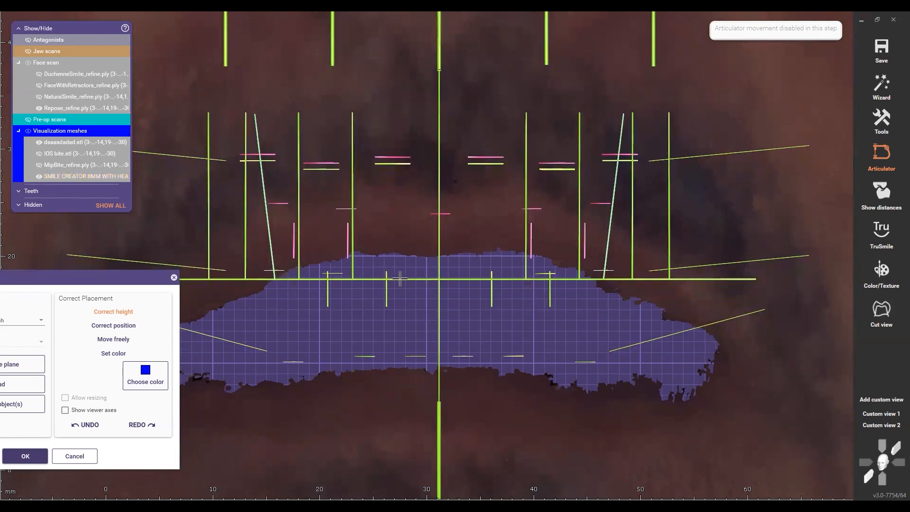
# Show the pre-op scan and compare its incisal edges with the raised guide and resting lips, up close and across the whole face
pyautogui.press('p')
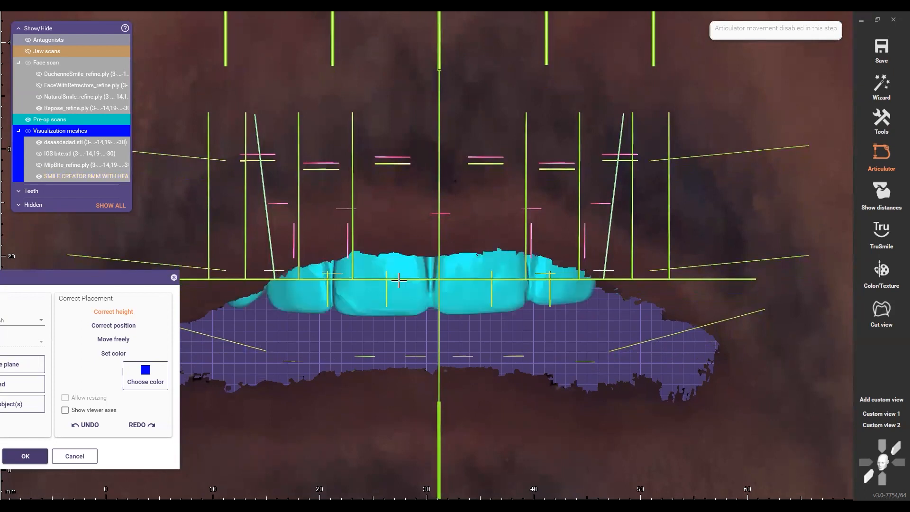
pyautogui.scroll(-2, 423, 311)
pyautogui.scroll(-3, 433, 320)
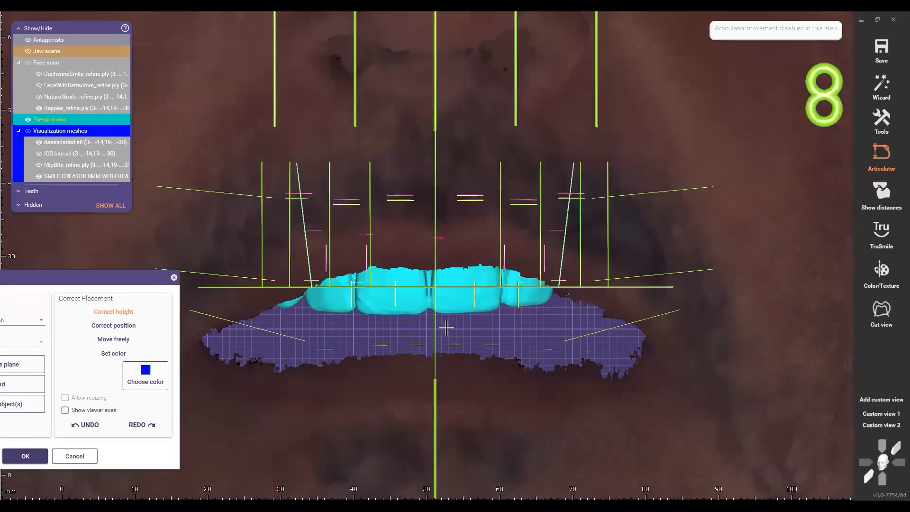
pyautogui.scroll(4, 415, 267)
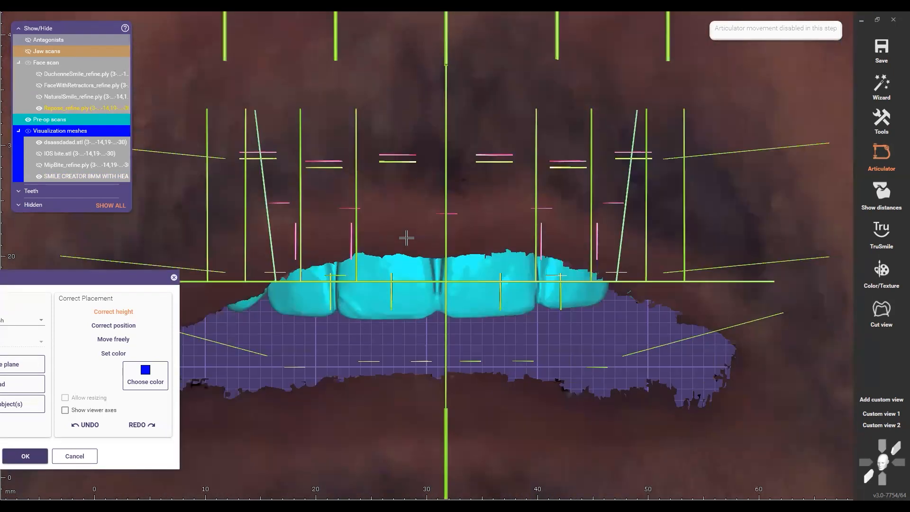
pyautogui.scroll(-2, 406, 236)
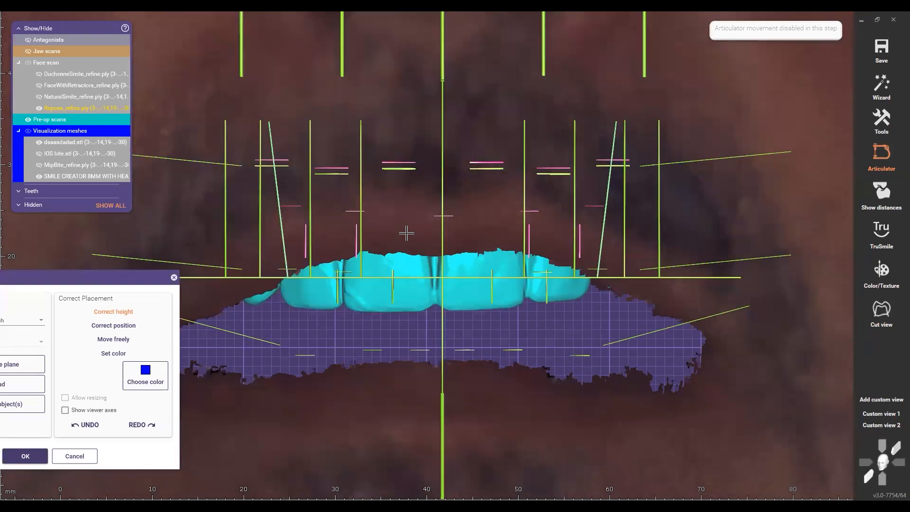
pyautogui.scroll(-4, 407, 233)
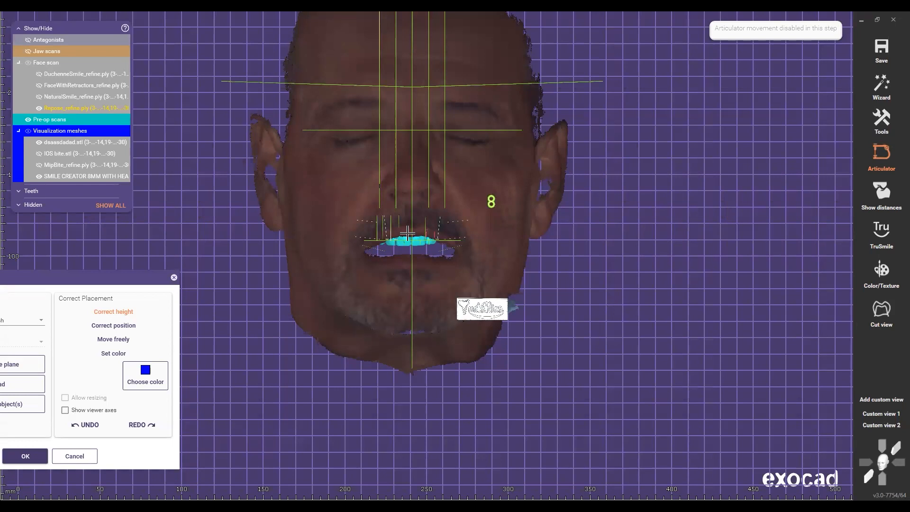
pyautogui.scroll(3, 408, 232)
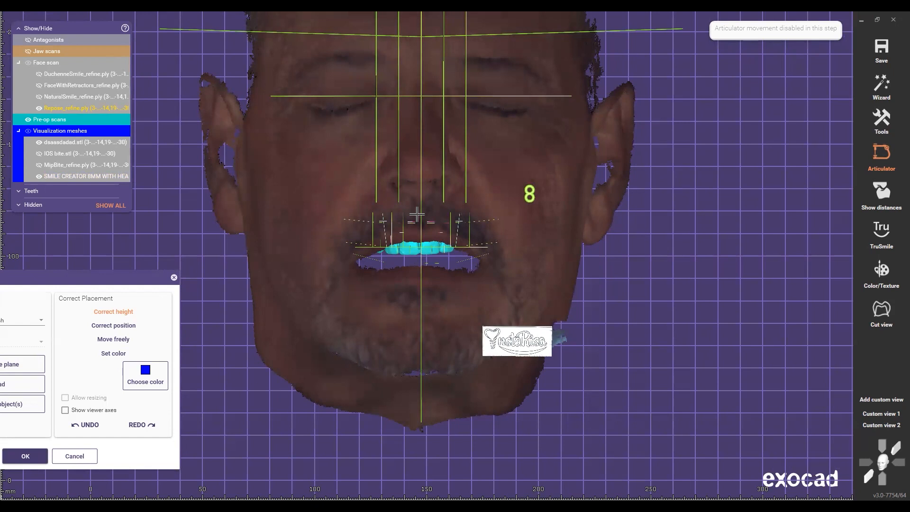
pyautogui.scroll(2, 415, 222)
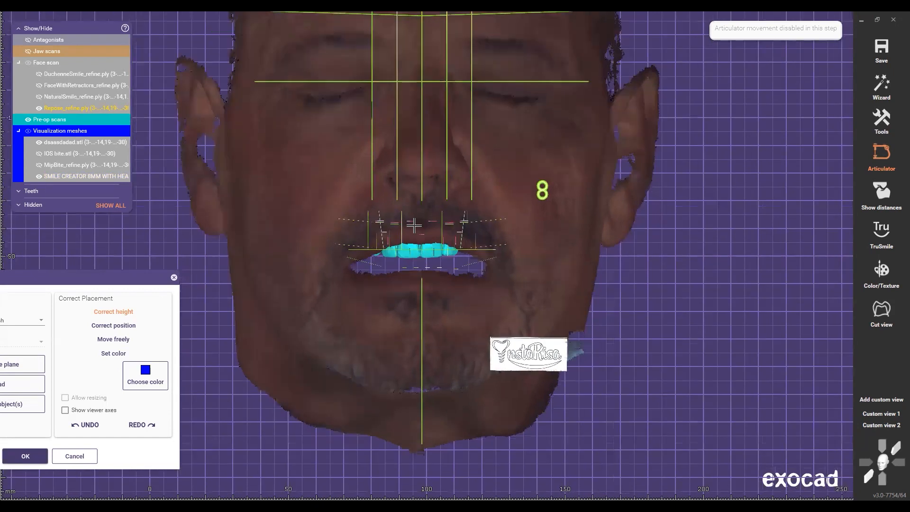
pyautogui.scroll(4, 413, 225)
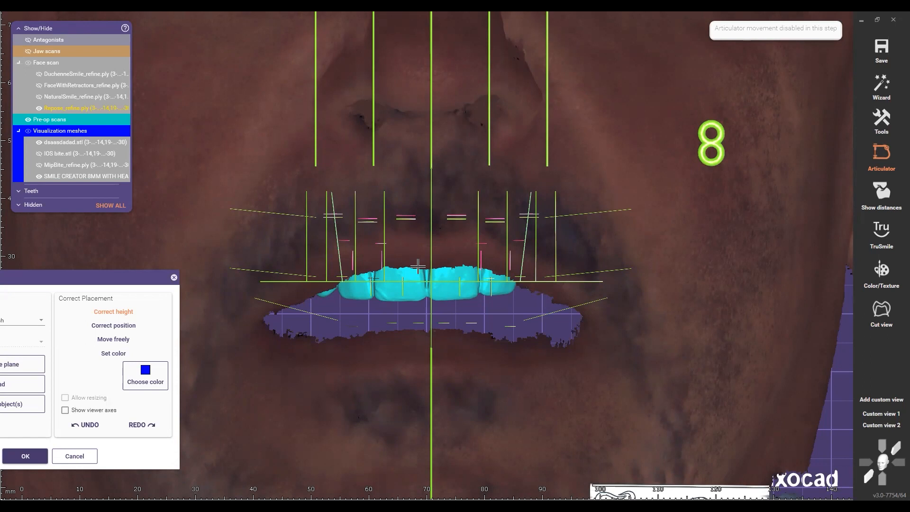
# Alternate between the DuchenneSmile and Repose face scans to compare the lip positions with the guide's gingival and incisal marks
pyautogui.click(41, 72)
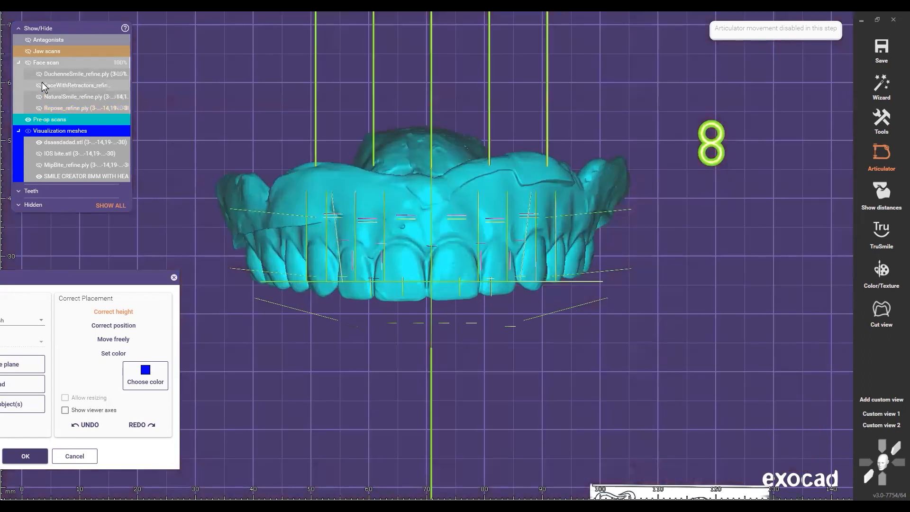
pyautogui.click(40, 74)
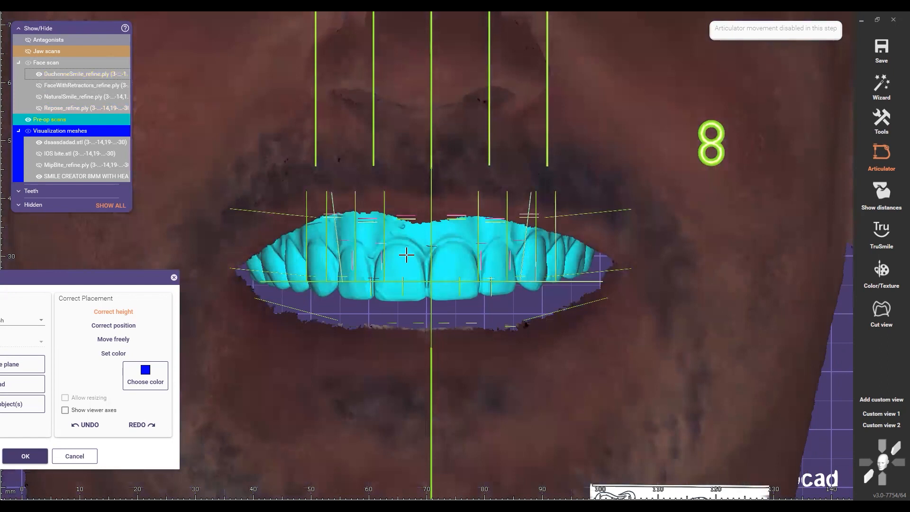
pyautogui.click(410, 229)
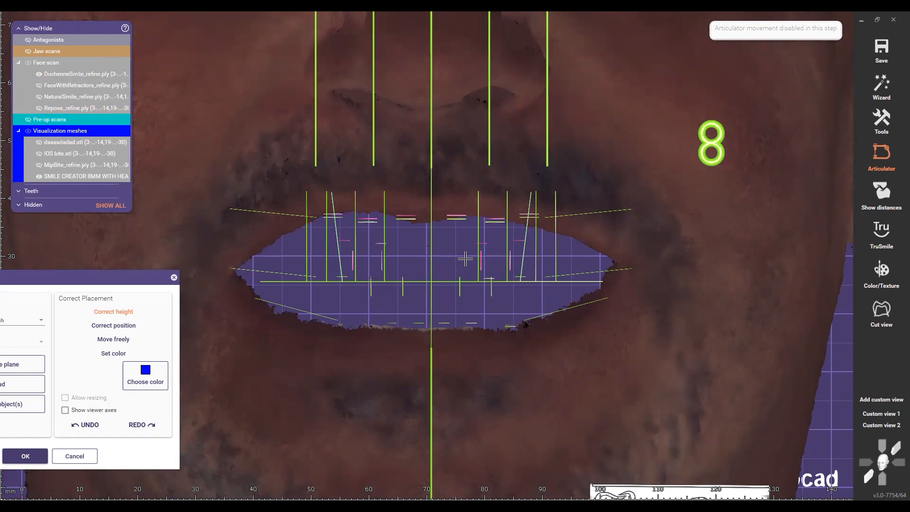
pyautogui.click(39, 74)
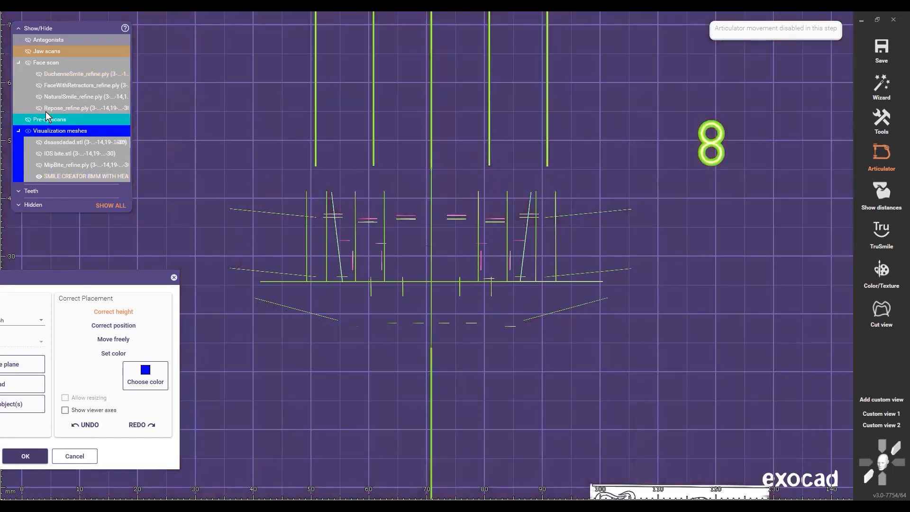
pyautogui.click(37, 108)
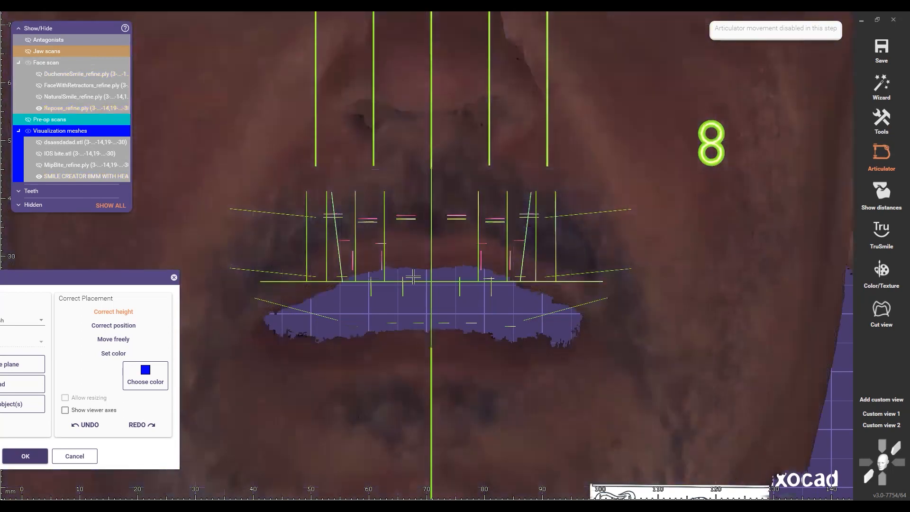
pyautogui.click(39, 74)
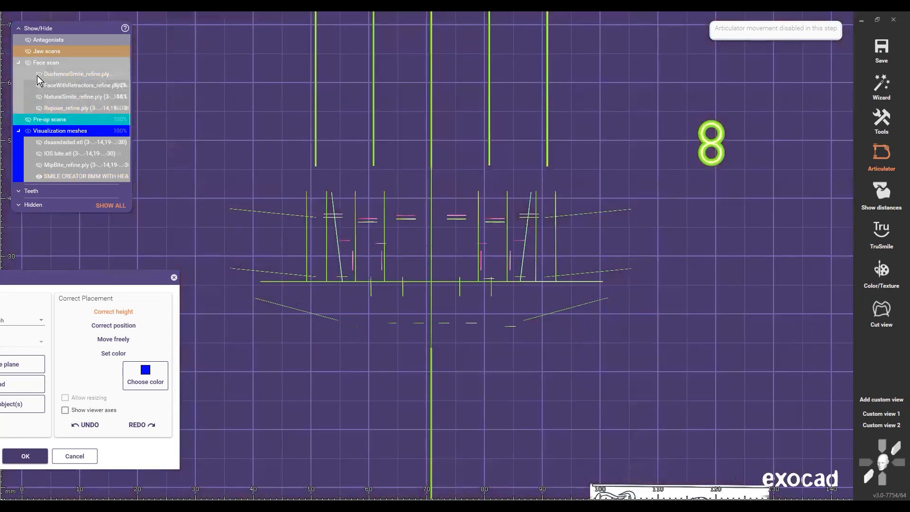
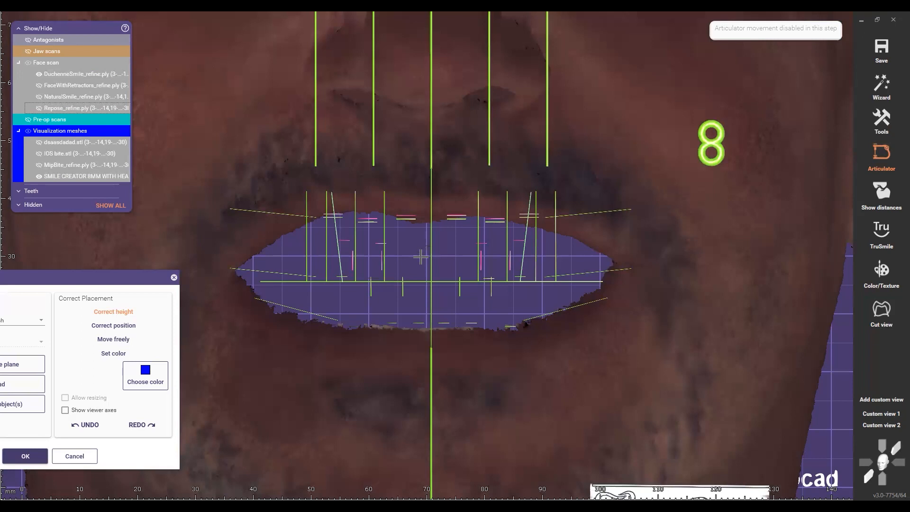
# Examine the pre-op teeth in the Duchenne smile, with the guide and without it, from close-up to the whole face
pyautogui.press('p')
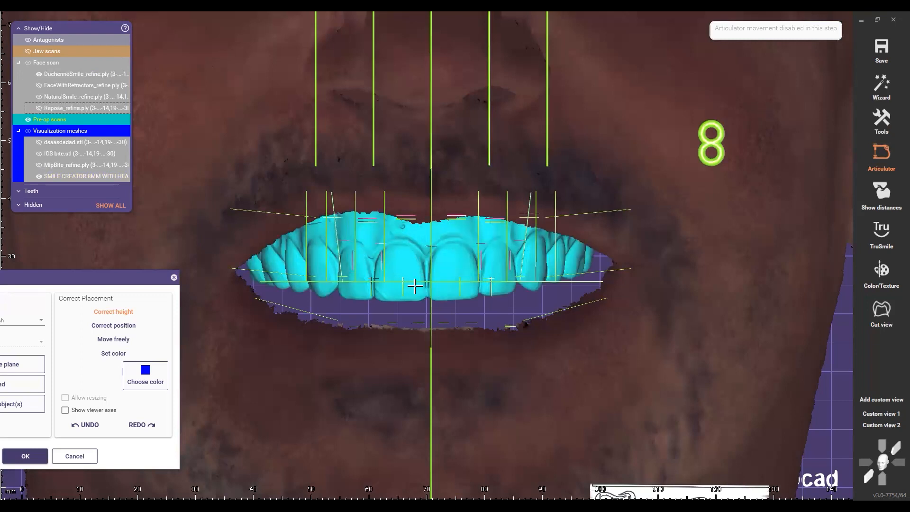
pyautogui.press('f')
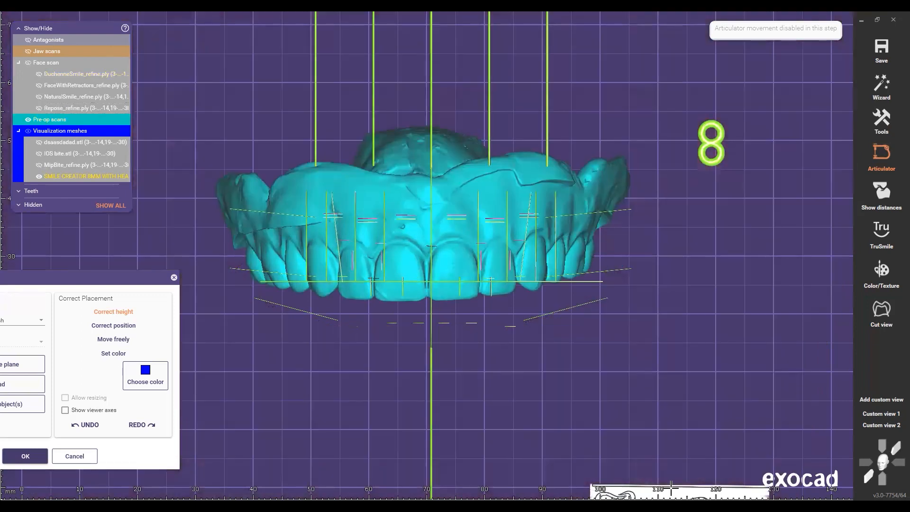
pyautogui.press('s')
pyautogui.moveTo(506, 326); pyautogui.dragTo(511, 298, button='middle')
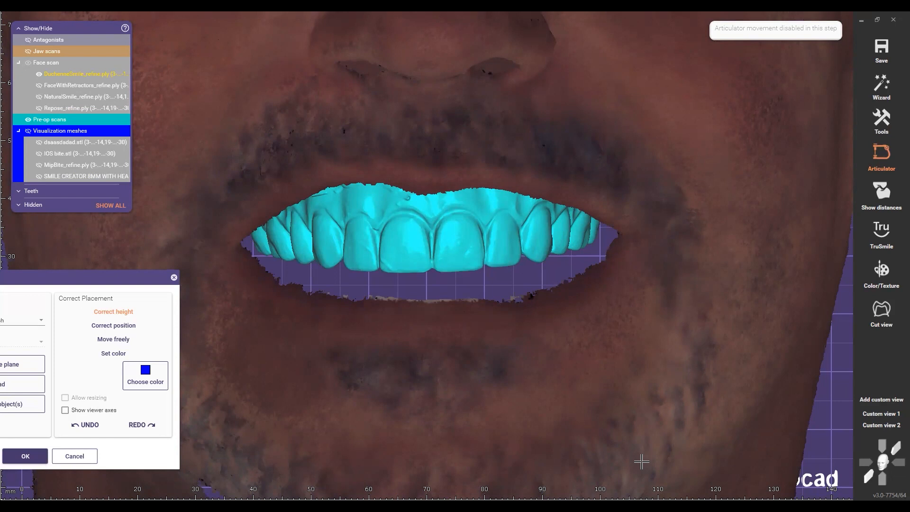
pyautogui.click(464, 301)
pyautogui.scroll(-5, 521, 303)
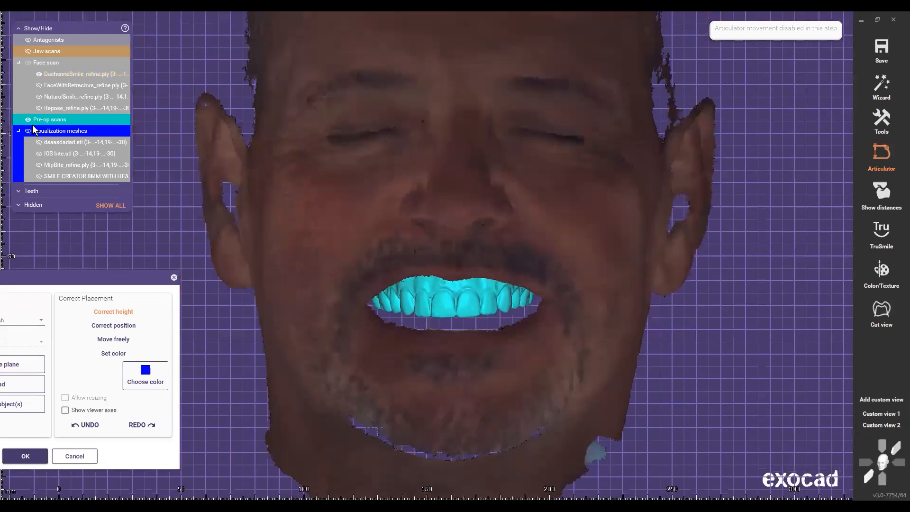
# Compare the antagonist's lower teeth with the guide's incisal line, with and without the pre-op upper scan shown
pyautogui.click(40, 165)
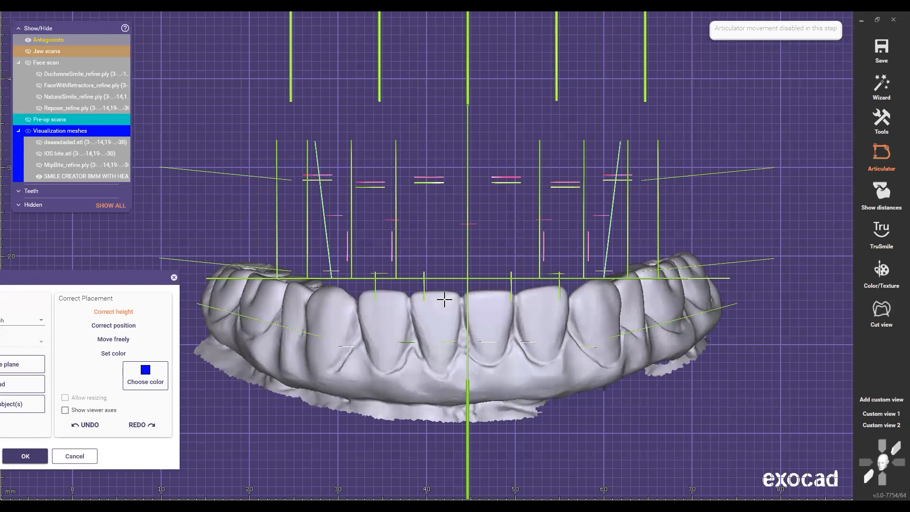
pyautogui.press('p')
pyautogui.scroll(-1, 444, 313)
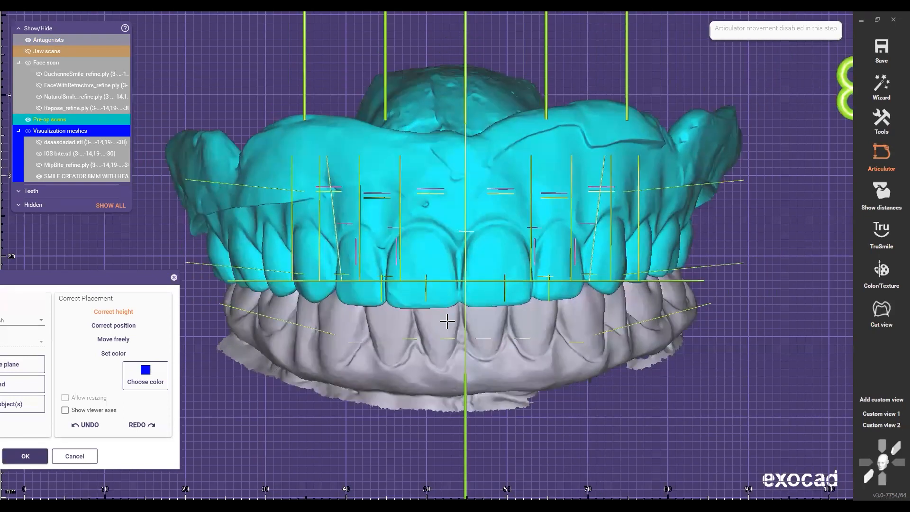
pyautogui.scroll(-5, 438, 304)
pyautogui.press('p')
pyautogui.scroll(5, 431, 304)
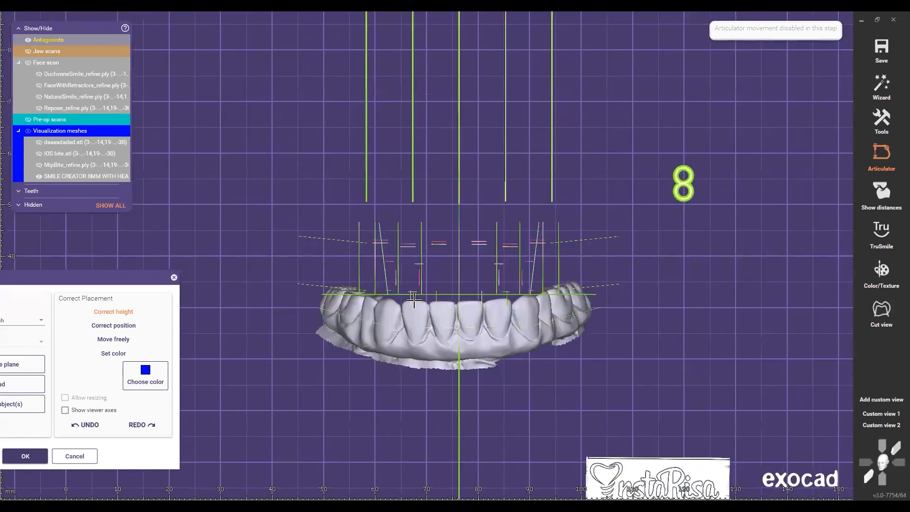
pyautogui.scroll(1, 360, 291)
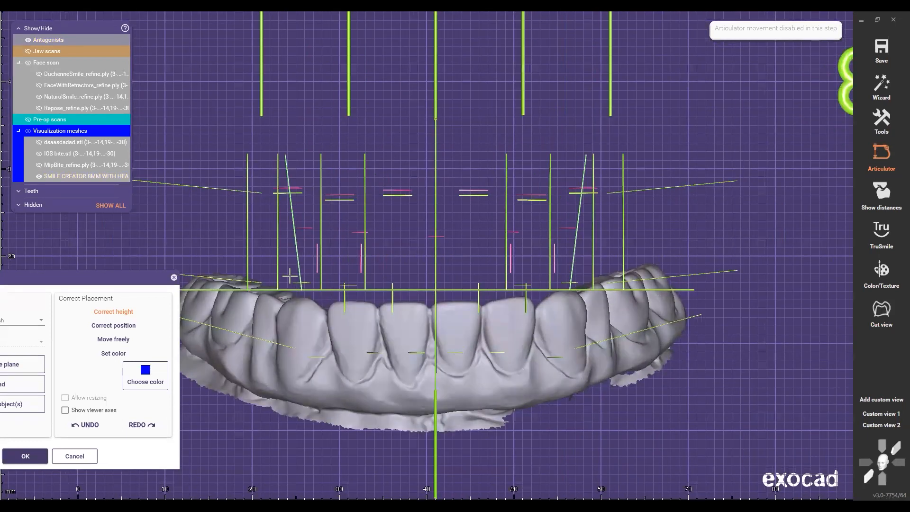
pyautogui.scroll(-3, 387, 290)
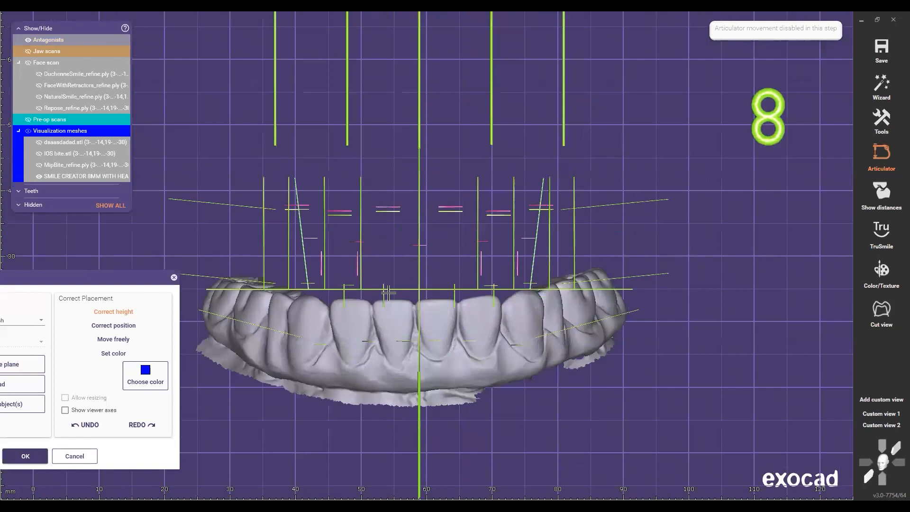
pyautogui.press('p')
pyautogui.scroll(-2, 404, 291)
pyautogui.scroll(-1, 574, 440)
# Hide the Smile Creator guide and accept its placement to finish adding the mesh
pyautogui.click(40, 176)
pyautogui.moveTo(130, 281); pyautogui.dragTo(171, 258)
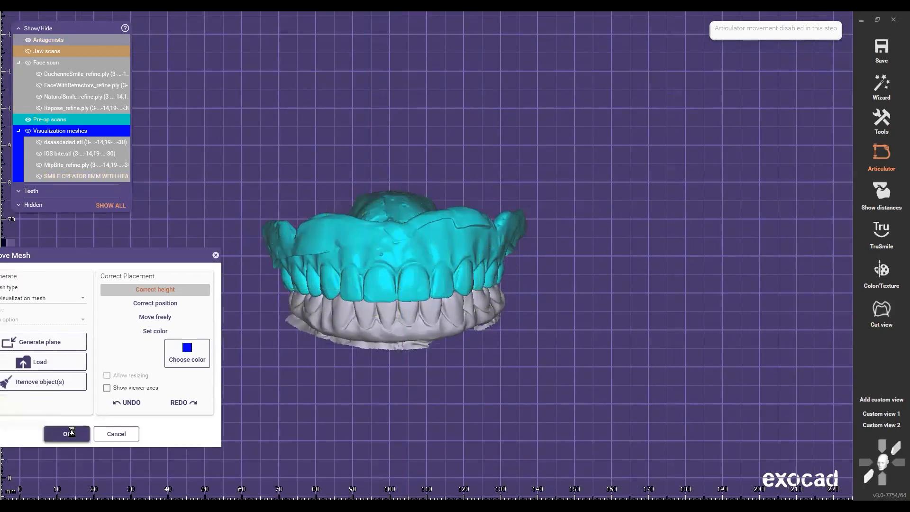
pyautogui.click(70, 432)
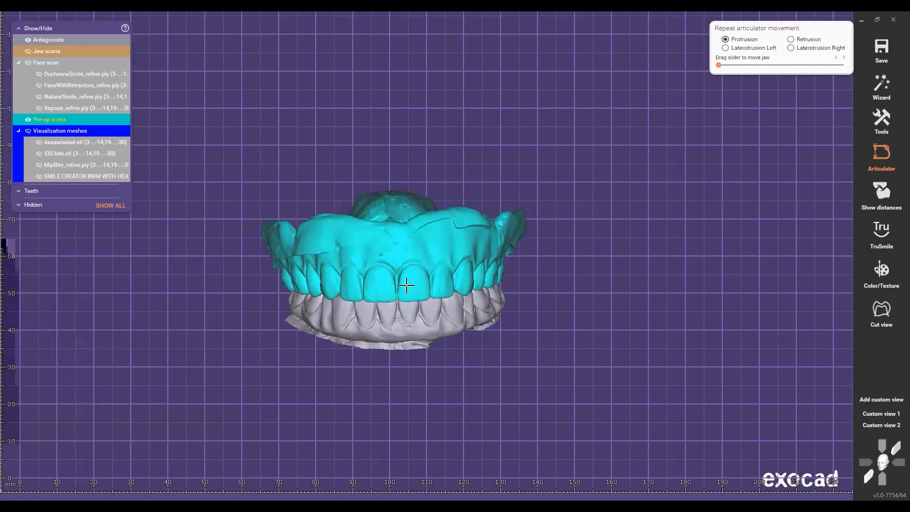
# Hide the pre-op scan and the IOS bite mesh, leaving the 8.5X10.8 RIM PLATE mesh displayed with the antagonist
pyautogui.press('p')
pyautogui.moveTo(438, 277); pyautogui.dragTo(469, 262, button='middle')
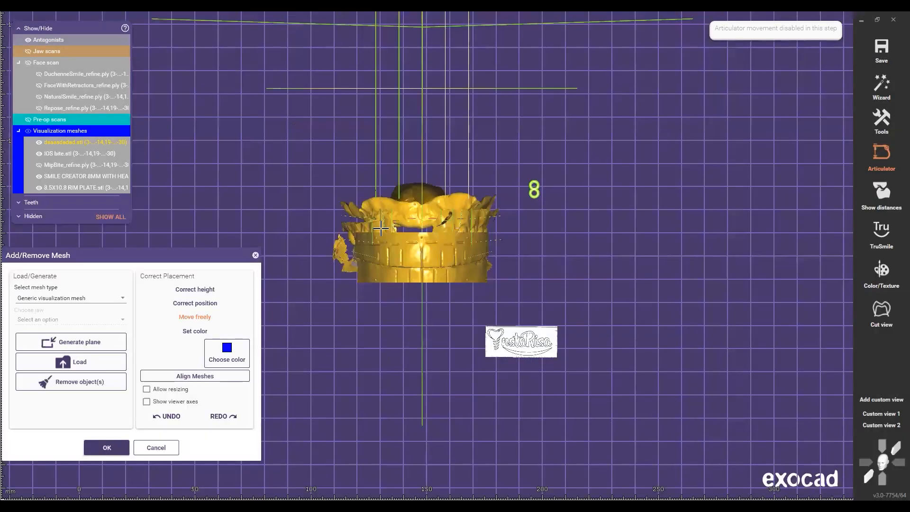
pyautogui.click(39, 153)
pyautogui.click(39, 165)
# Inspect the rim plate from the side to judge its position relative to the upper jaw mesh and the antagonist
pyautogui.scroll(-2, 488, 329)
pyautogui.moveTo(488, 329); pyautogui.dragTo(413, 314, button='right')
pyautogui.moveTo(227, 323); pyautogui.dragTo(208, 319, button='right')
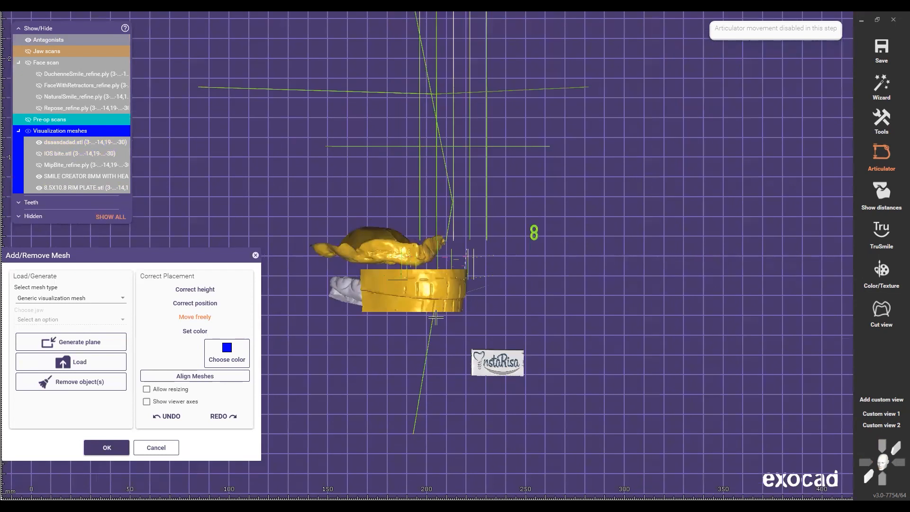
pyautogui.moveTo(431, 312); pyautogui.dragTo(233, 307, button='right')
pyautogui.moveTo(411, 296); pyautogui.dragTo(212, 308, button='right')
pyautogui.moveTo(375, 278)
pyautogui.mouseDown(button='right')
pyautogui.moveTo(390, 261)
pyautogui.moveTo(379, 324)
pyautogui.mouseUp(button='right')
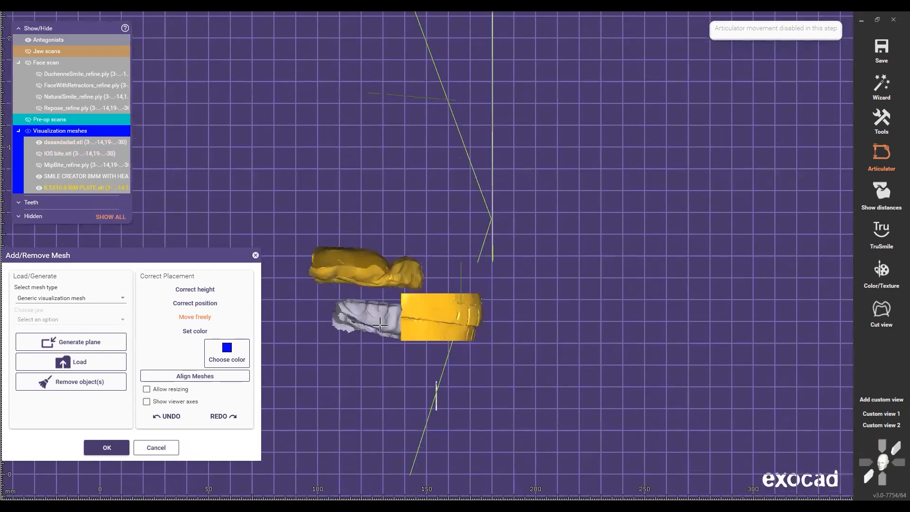
# Reposition the rim plate within the front teeth of the pre-op scan, checking its placement from the side and the front
pyautogui.click(192, 303)
pyautogui.click(199, 289)
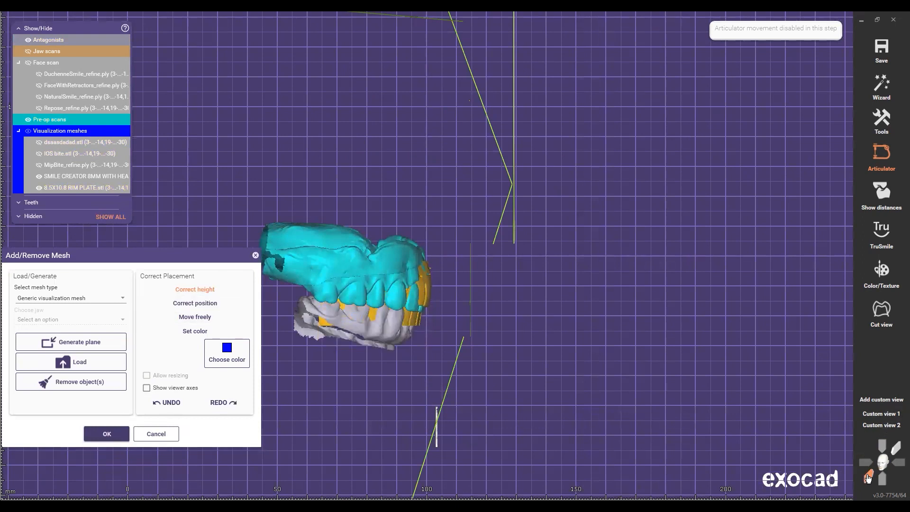
pyautogui.moveTo(415, 313); pyautogui.dragTo(416, 313, button='right')
pyautogui.scroll(-2, 416, 314)
pyautogui.scroll(-4, 416, 313)
pyautogui.scroll(-2, 416, 314)
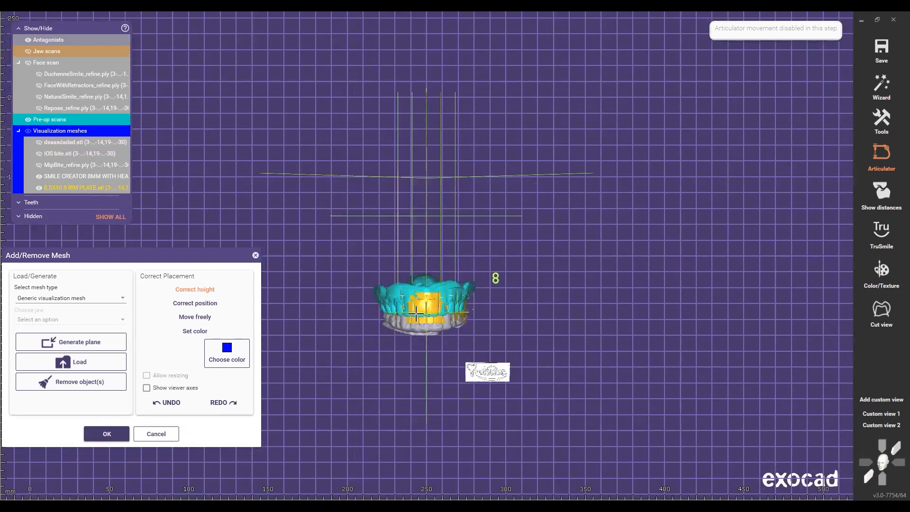
pyautogui.scroll(4, 416, 313)
pyautogui.scroll(5, 415, 313)
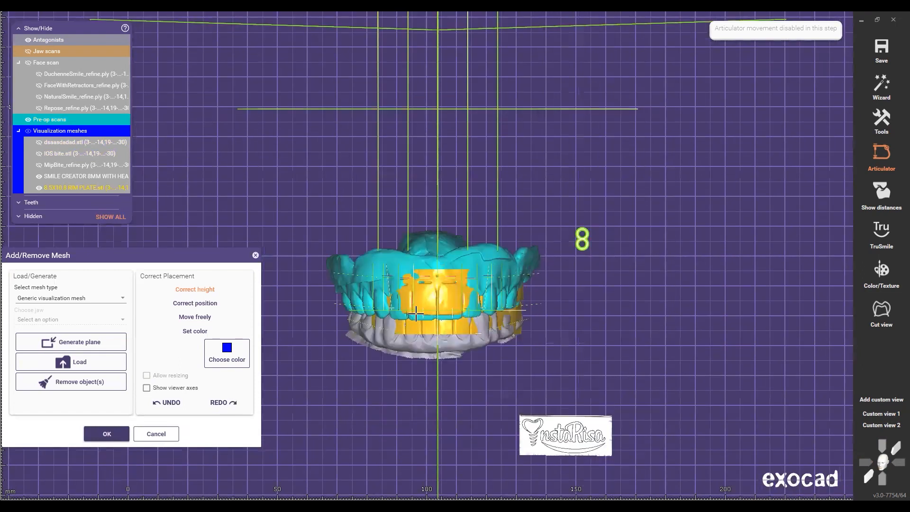
# Hide the pre-op scan and the antagonist, leaving only the rim plate and the Smile Creator guide displayed
pyautogui.keyDown('ctrl'); pyautogui.middleClick(399, 256); pyautogui.keyUp('ctrl')
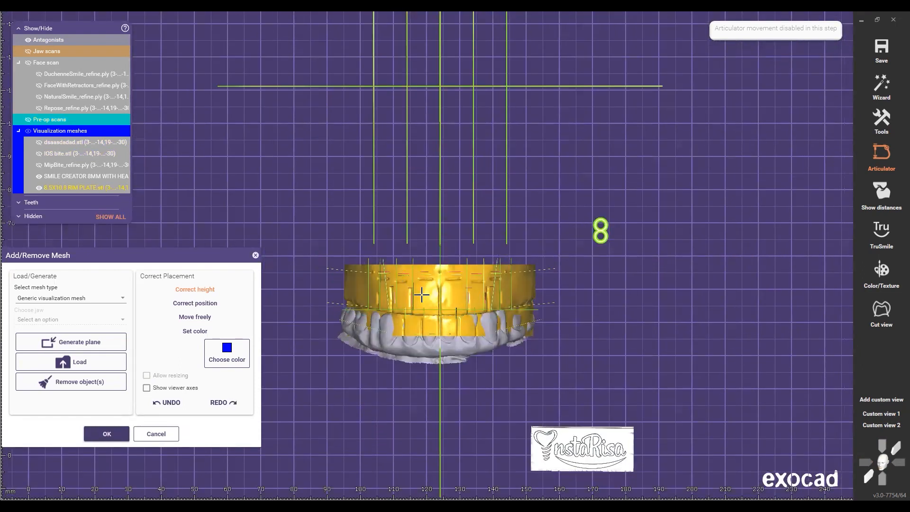
pyautogui.scroll(2, 413, 363)
pyautogui.scroll(2, 414, 364)
pyautogui.keyDown('ctrl'); pyautogui.middleClick(413, 364); pyautogui.keyUp('ctrl')
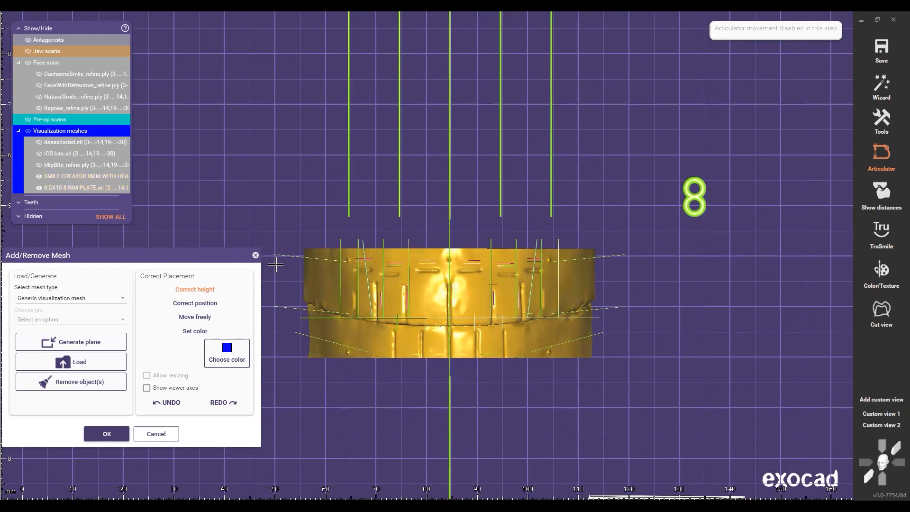
# Move the rim plate freely upward until its central incisal edge meets the guide's horizontal incisal line
pyautogui.click(232, 293)
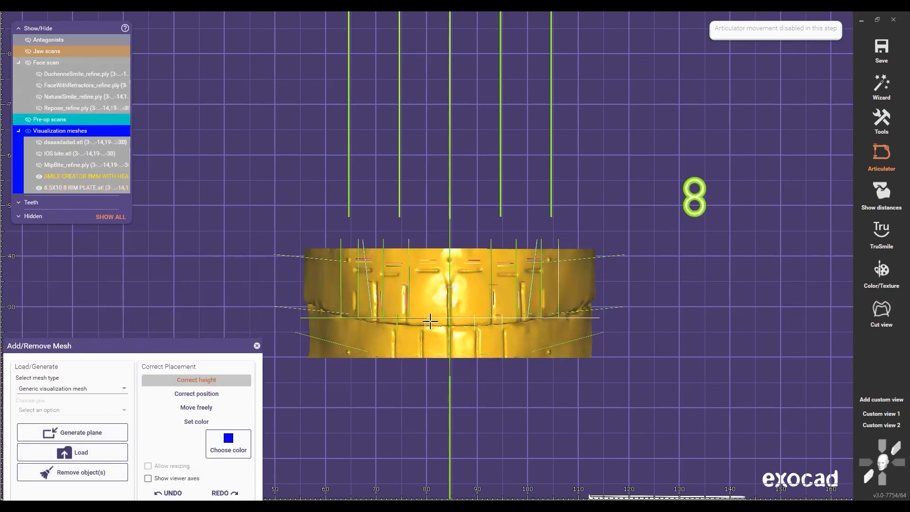
pyautogui.scroll(5, 441, 290)
pyautogui.click(195, 408)
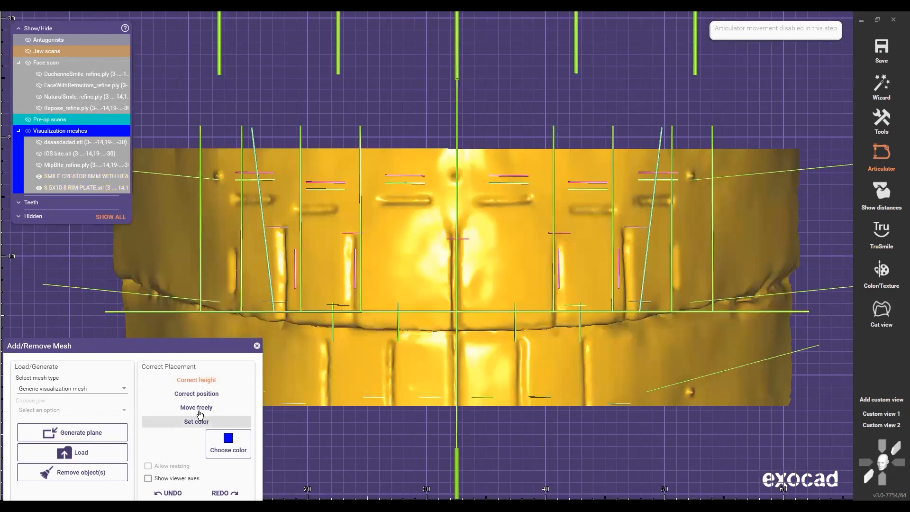
pyautogui.moveTo(409, 291); pyautogui.dragTo(412, 272)
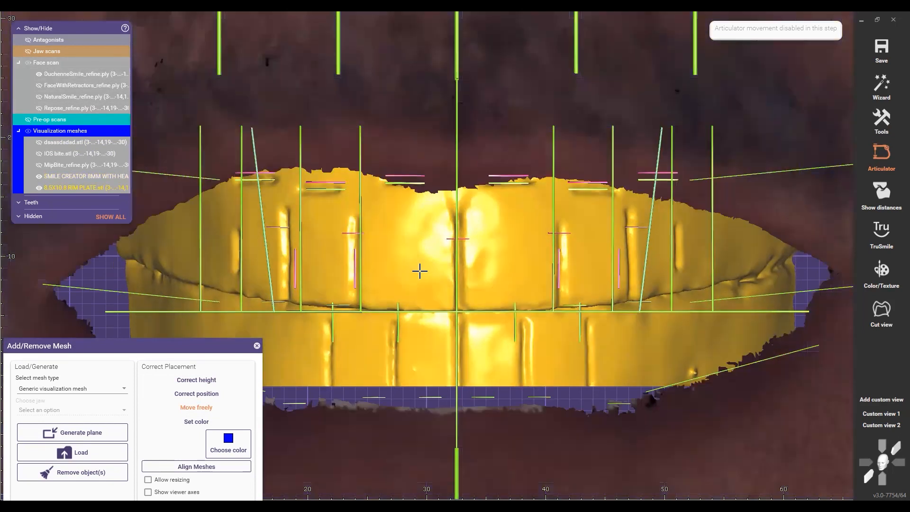
# Replace the DuchenneSmile face scan with NaturalSmile and display the antagonist and jaw scans with the rim plate
pyautogui.click(39, 74)
pyautogui.click(39, 97)
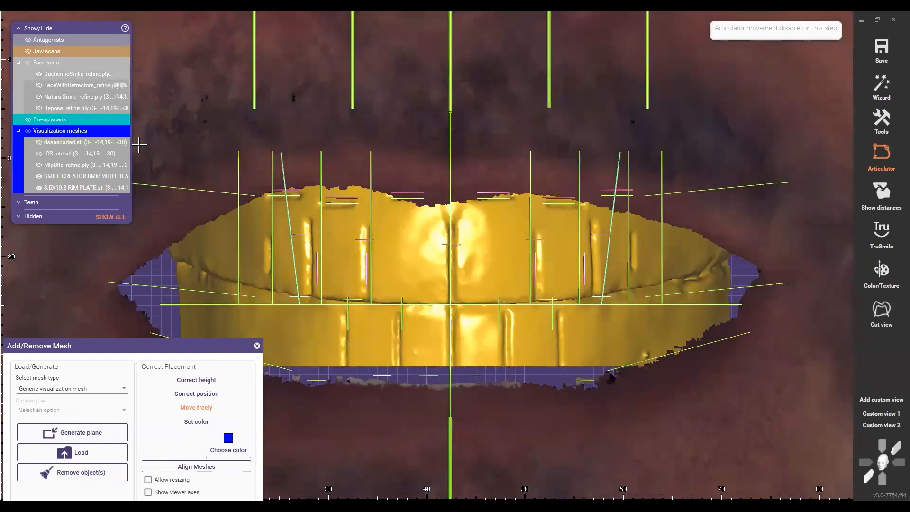
pyautogui.scroll(-5, 426, 267)
pyautogui.scroll(5, 426, 268)
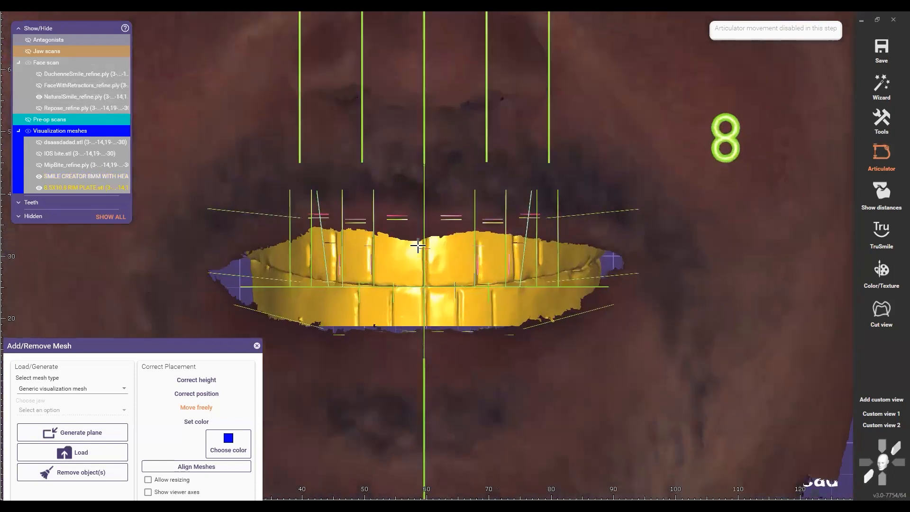
pyautogui.scroll(2, 421, 266)
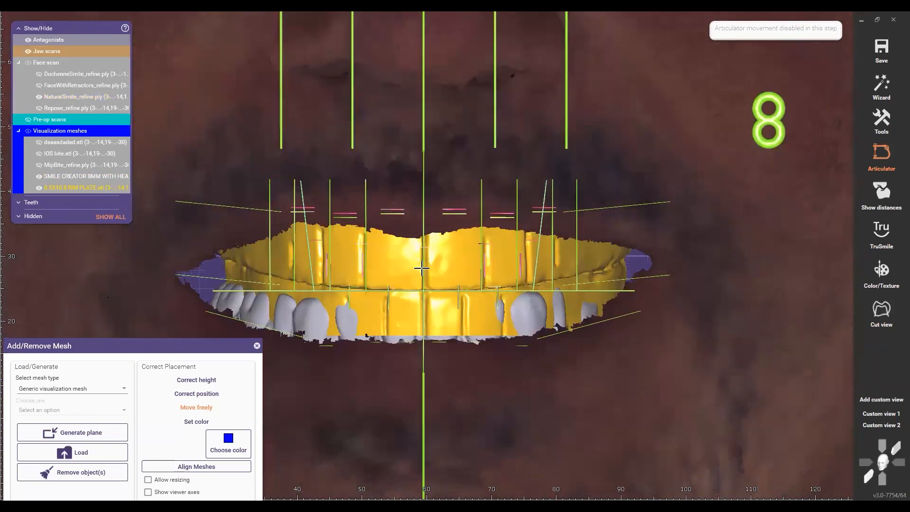
pyautogui.scroll(-4, 421, 268)
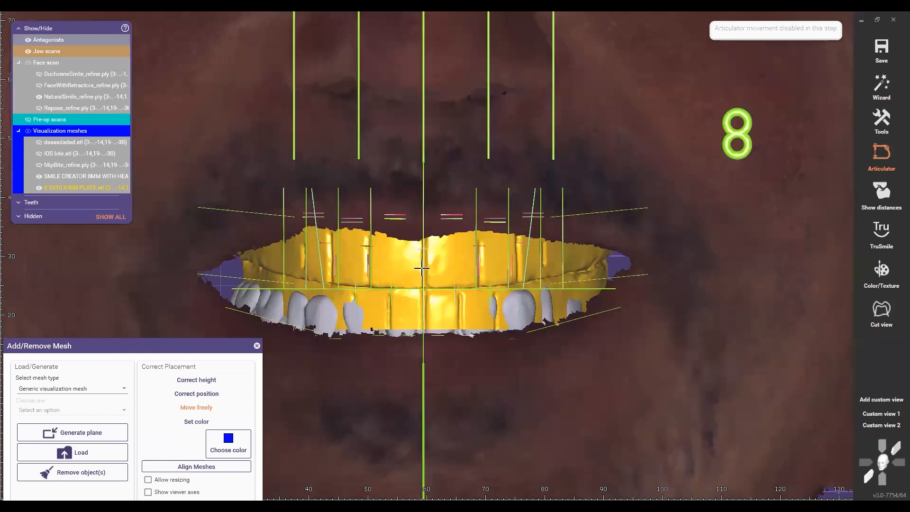
pyautogui.scroll(1, 197, 414)
pyautogui.scroll(2, 427, 267)
pyautogui.scroll(2, 426, 268)
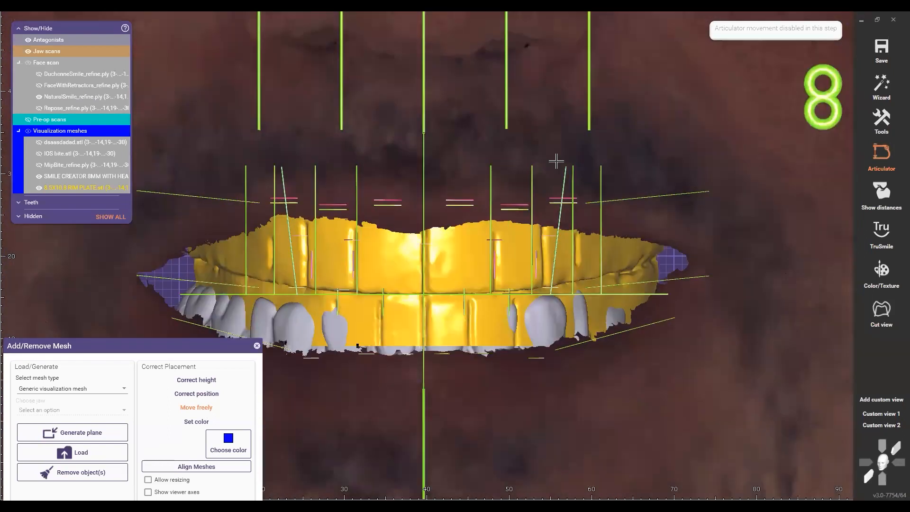
# Tilt the rim plate so the line between its upper and lower teeth follows the guide's horizontal incisal line
pyautogui.moveTo(431, 273)
pyautogui.mouseDown()
pyautogui.moveTo(431, 266)
pyautogui.moveTo(397, 281)
pyautogui.moveTo(429, 268)
pyautogui.mouseUp()
pyautogui.keyDown('ctrl'); pyautogui.scroll(-3, 294, 327); pyautogui.keyUp('ctrl')
pyautogui.hotkey('ctrl', 'a')
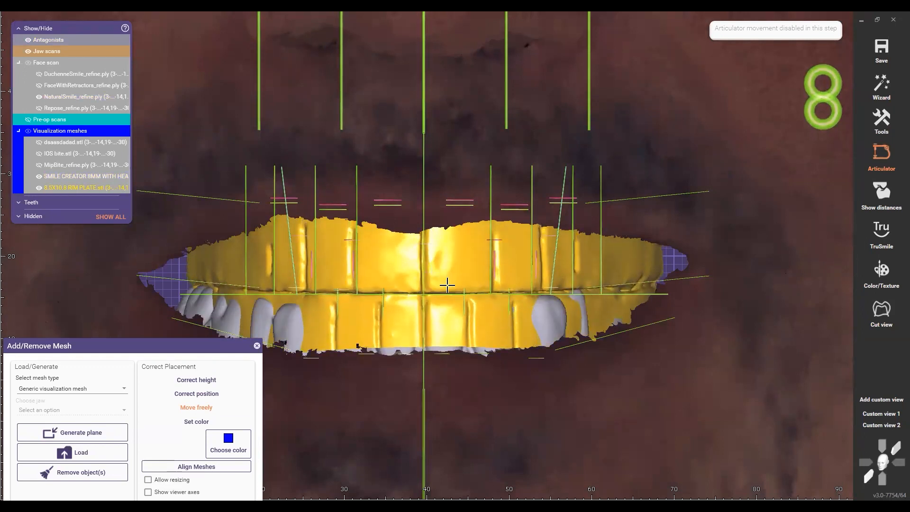
# Compare the rim plate with the antagonist's lower teeth inside the NaturalSmile lips, toggling each mesh's visibility
pyautogui.keyDown('ctrl'); pyautogui.scroll(-3, 471, 273); pyautogui.keyUp('ctrl')
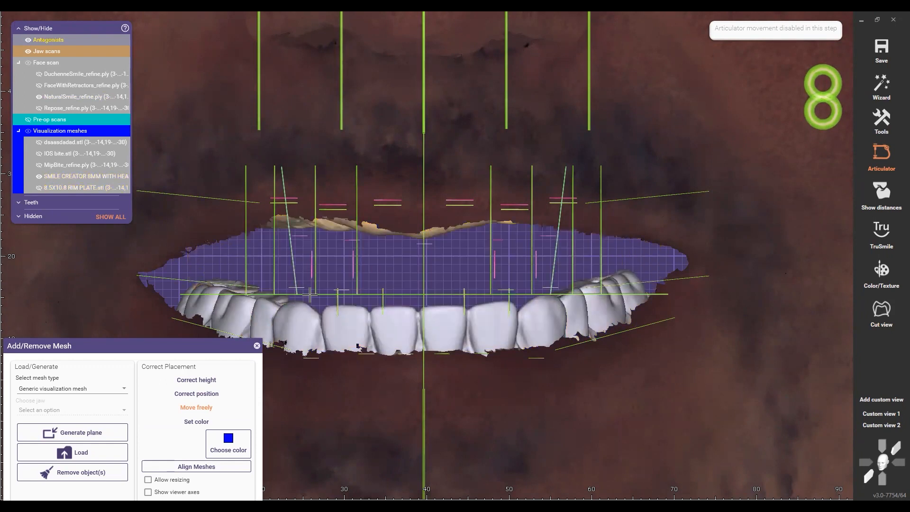
pyautogui.keyDown('ctrl'); pyautogui.scroll(3, 402, 273); pyautogui.keyUp('ctrl')
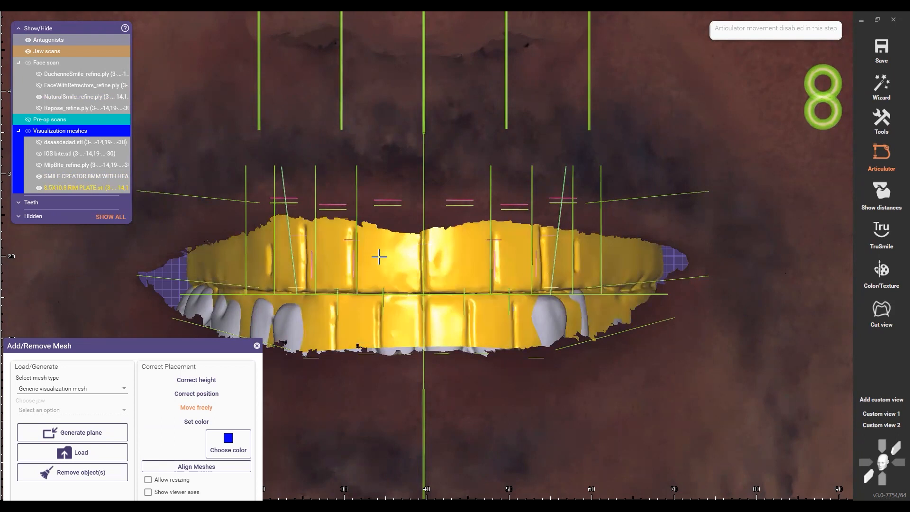
pyautogui.moveTo(381, 262); pyautogui.dragTo(385, 293)
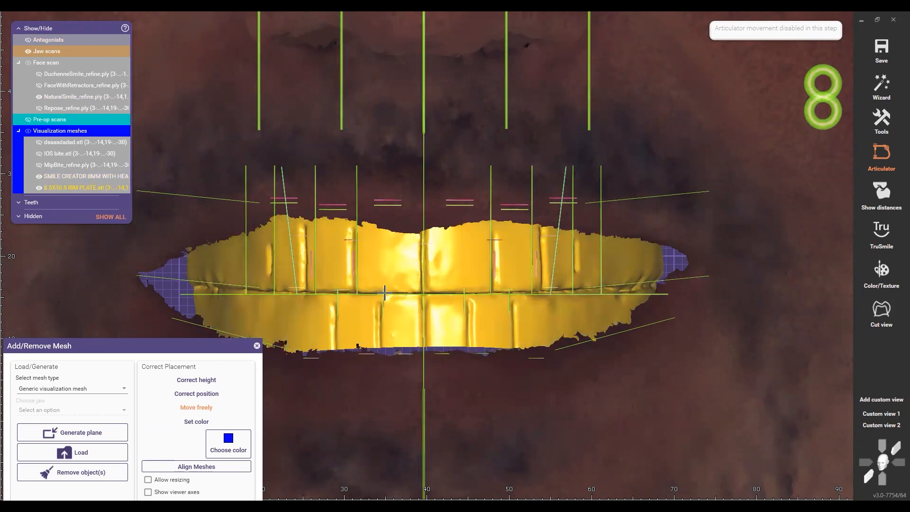
pyautogui.press('a')
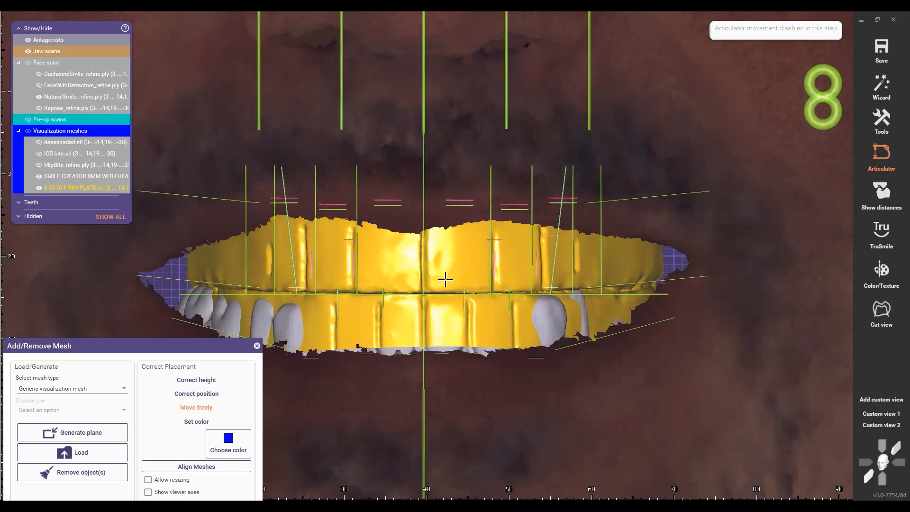
pyautogui.scroll(-3, 445, 277)
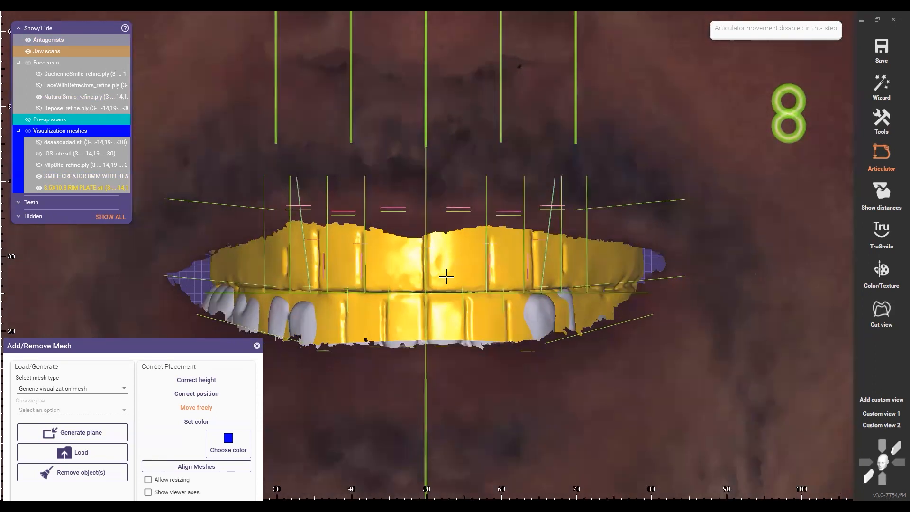
pyautogui.scroll(-4, 428, 267)
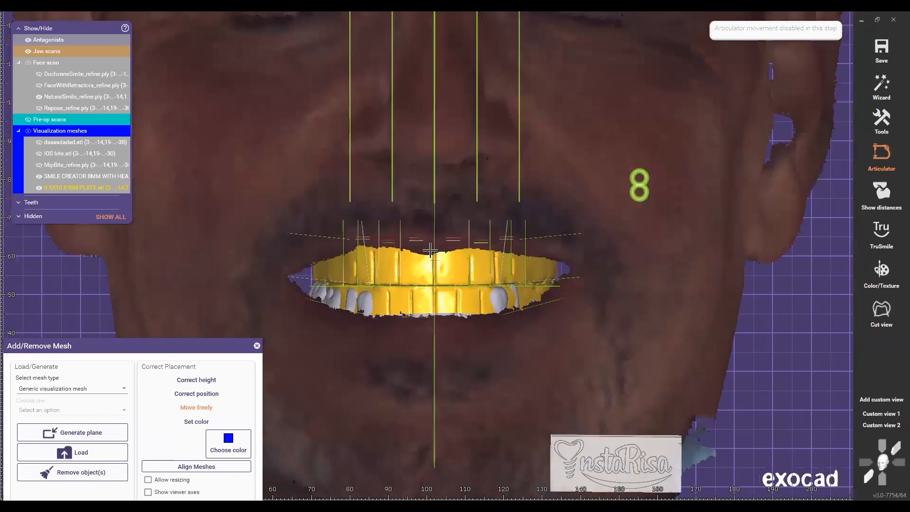
pyautogui.scroll(3, 259, 199)
# Hide the NaturalSmile scan and check the rim plate against the Repose and DuchenneSmile face scans in turn
pyautogui.click(39, 97)
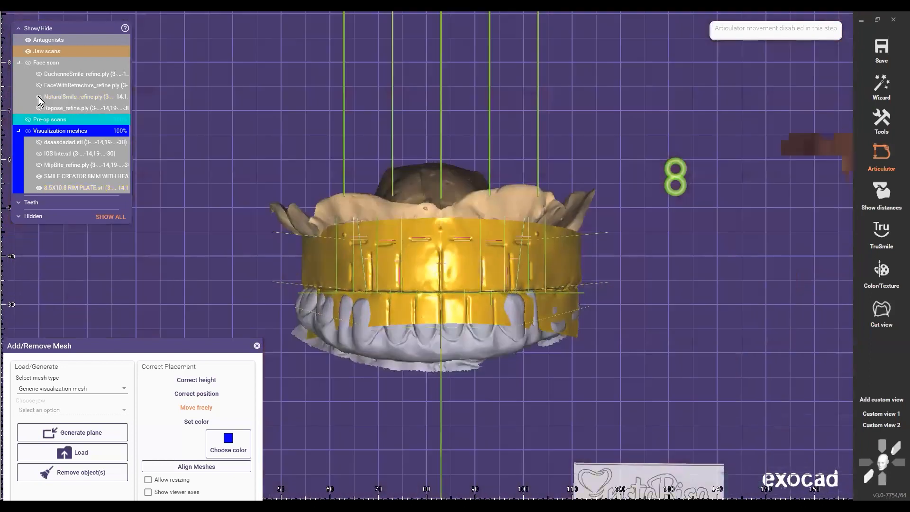
pyautogui.click(40, 107)
pyautogui.click(40, 107)
pyautogui.click(40, 75)
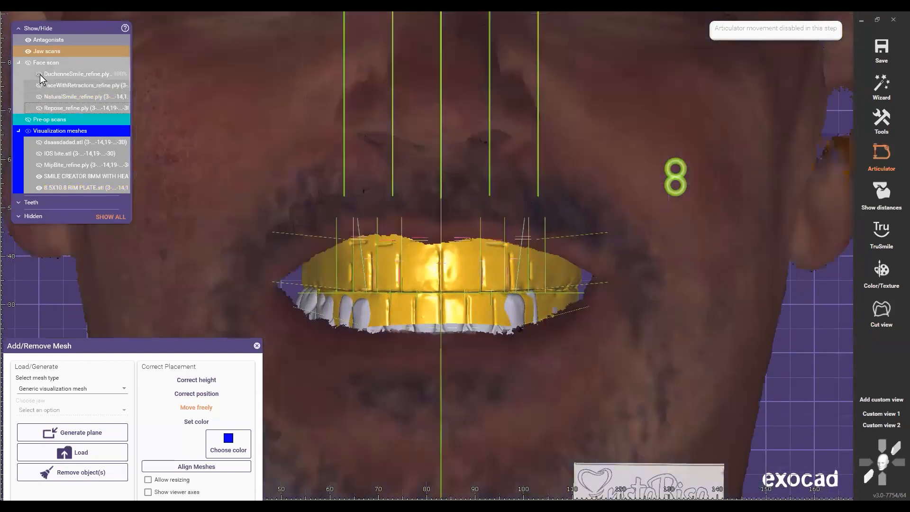
pyautogui.click(39, 76)
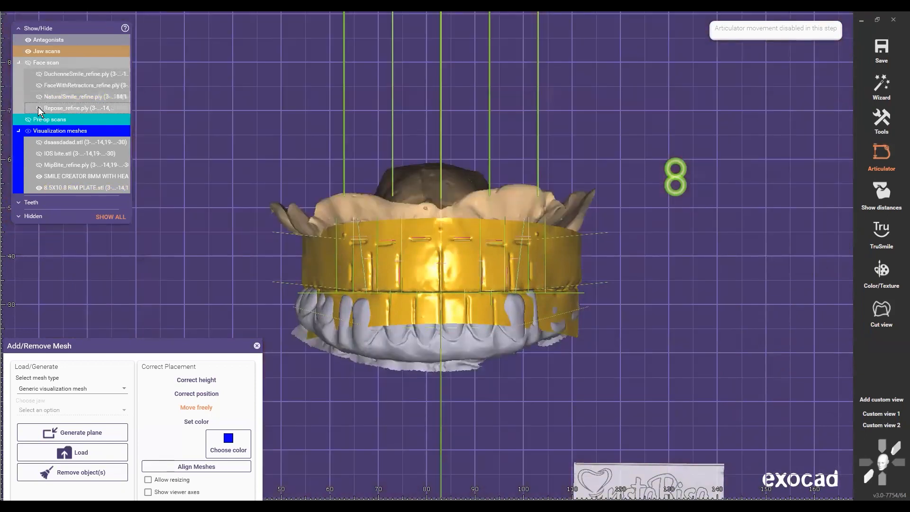
pyautogui.click(39, 108)
pyautogui.click(40, 109)
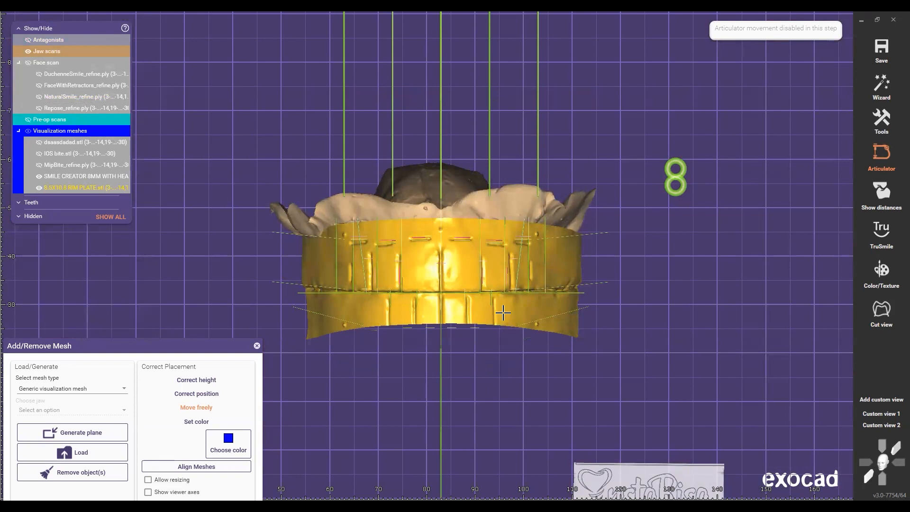
# Compare the rim plate with the pre-op upper scan from the side, with the rim plate shown and hidden
pyautogui.click(866, 462)
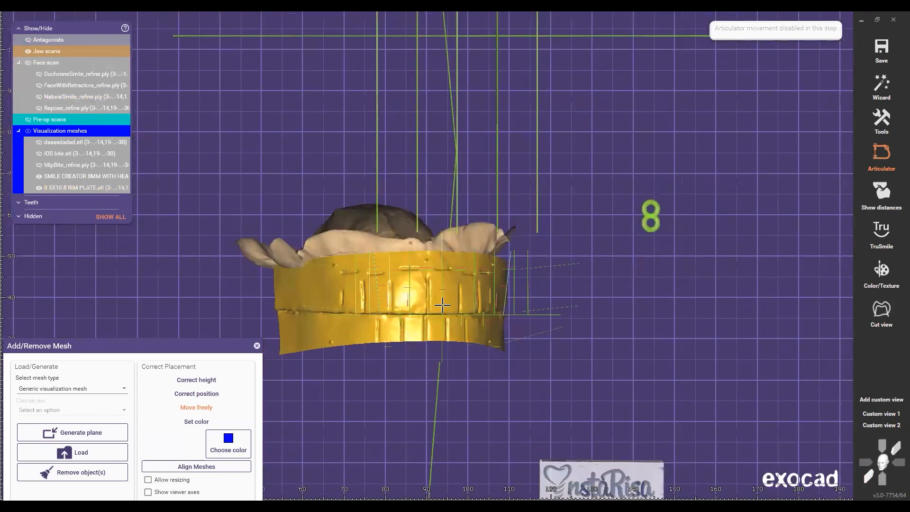
pyautogui.scroll(-3, 489, 305)
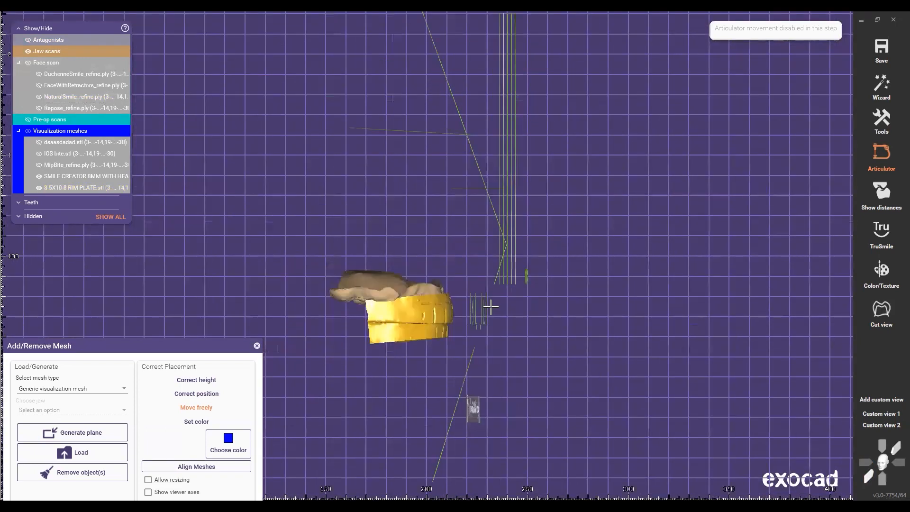
pyautogui.scroll(-3, 633, 318)
pyautogui.scroll(4, 633, 318)
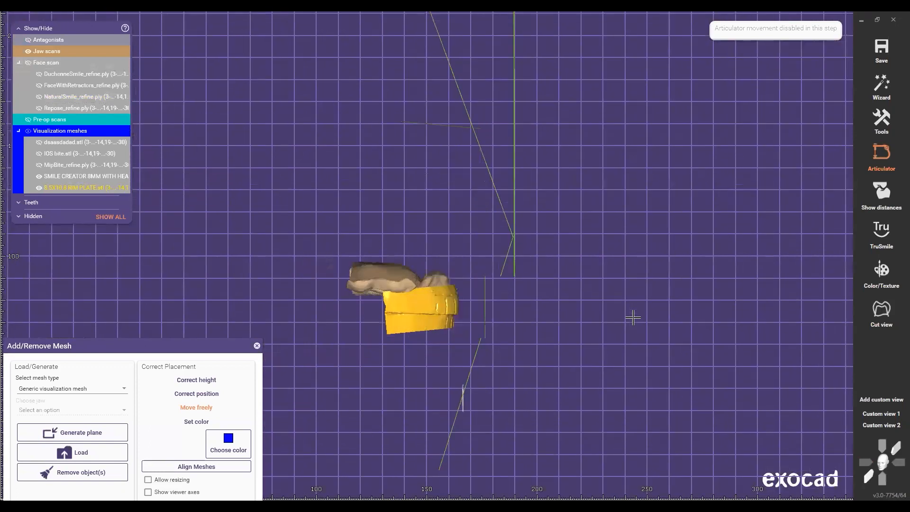
pyautogui.scroll(3, 524, 252)
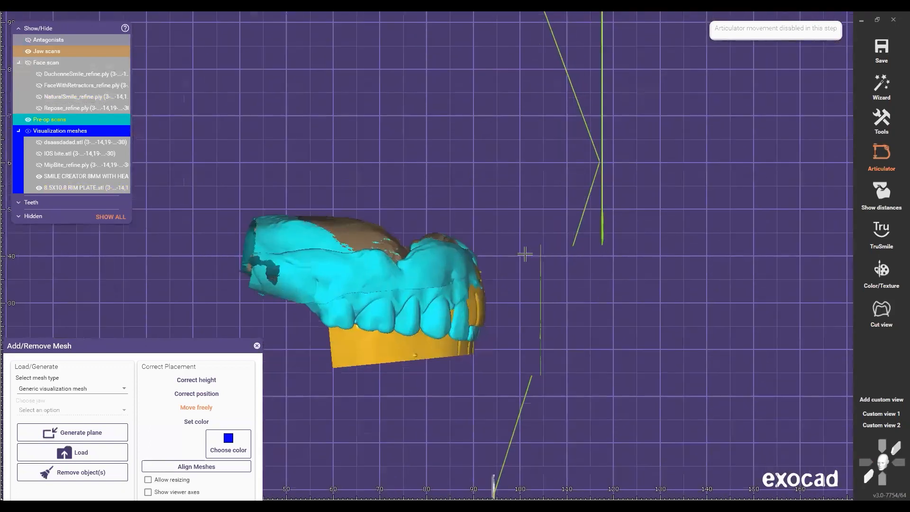
pyautogui.scroll(2, 486, 212)
pyautogui.scroll(-1, 485, 212)
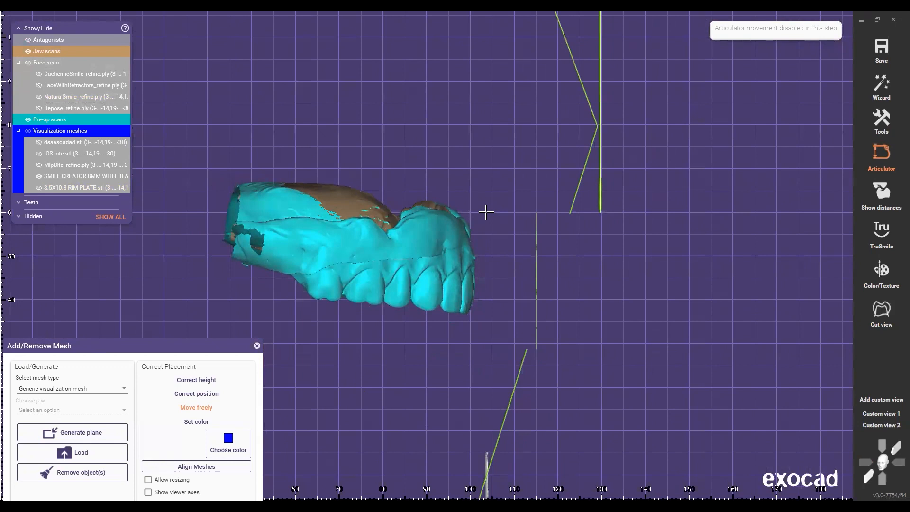
# View the pre-op upper teeth from the front with the NaturalSmile face scan displayed
pyautogui.click(867, 476)
pyautogui.moveTo(418, 314); pyautogui.dragTo(420, 312, button='right')
pyautogui.scroll(-4, 419, 315)
pyautogui.scroll(-3, 420, 314)
pyautogui.scroll(5, 420, 313)
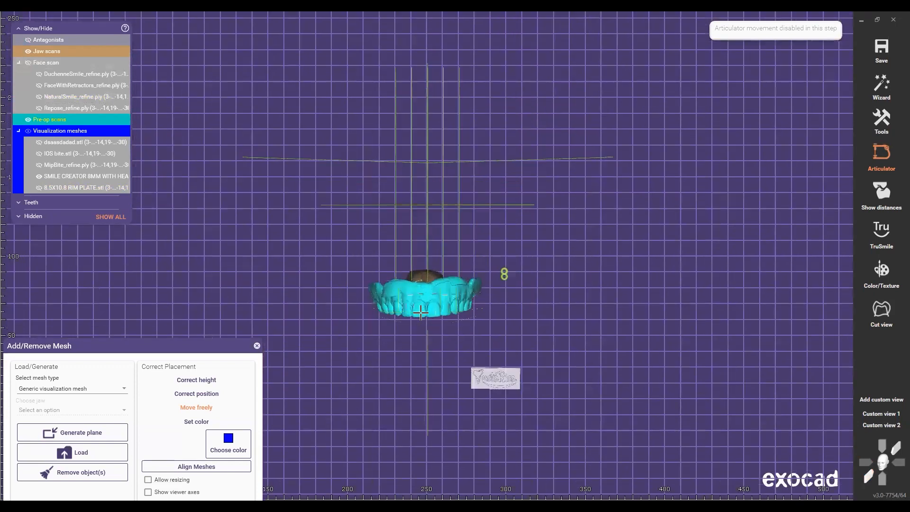
pyautogui.scroll(2, 420, 313)
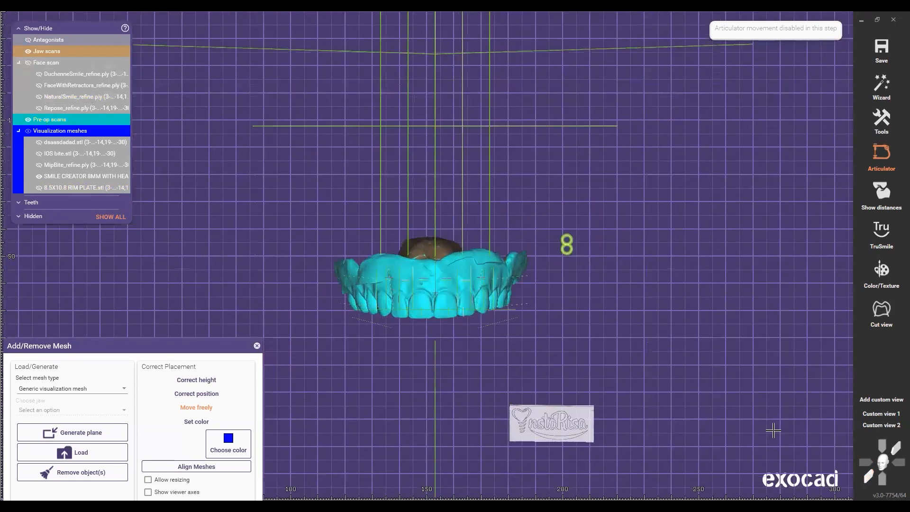
pyautogui.click(40, 97)
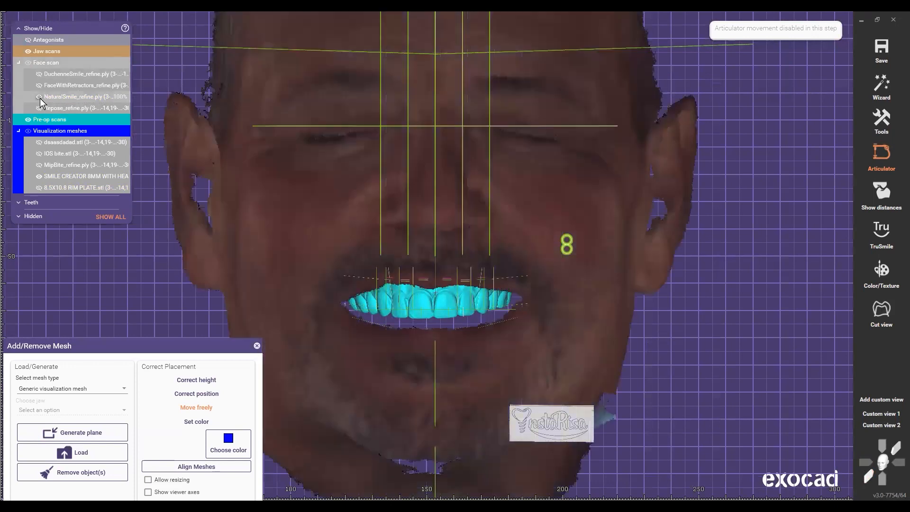
# Inspect the pre-op upper front teeth in side profile against the lips of the NaturalSmile face scan
pyautogui.click(861, 465)
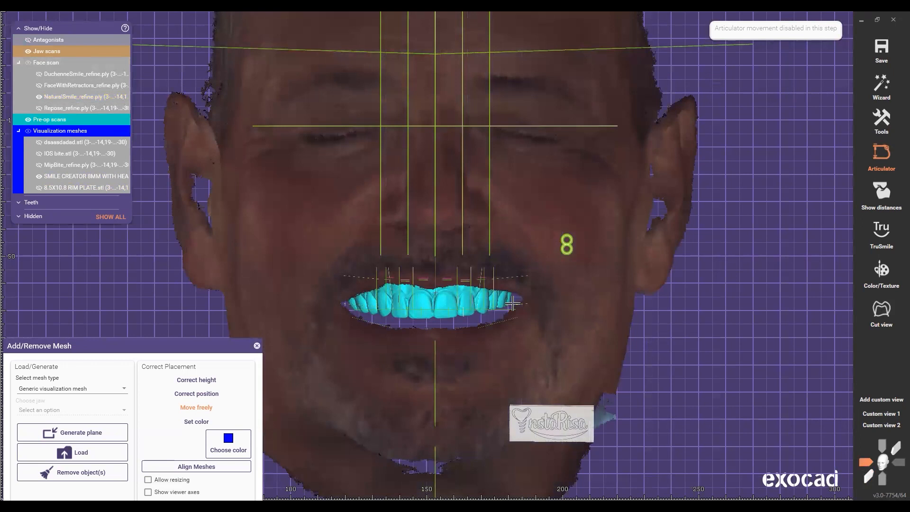
pyautogui.scroll(6, 525, 283)
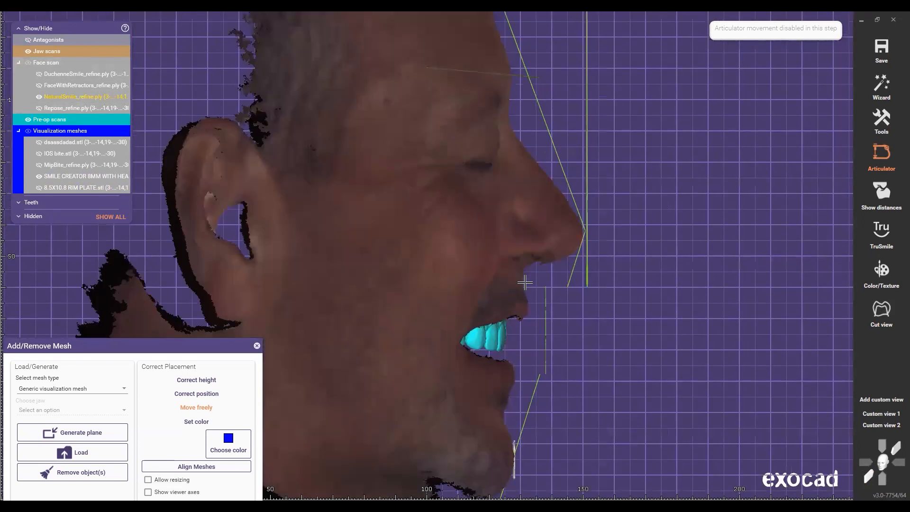
pyautogui.scroll(-1, 673, 417)
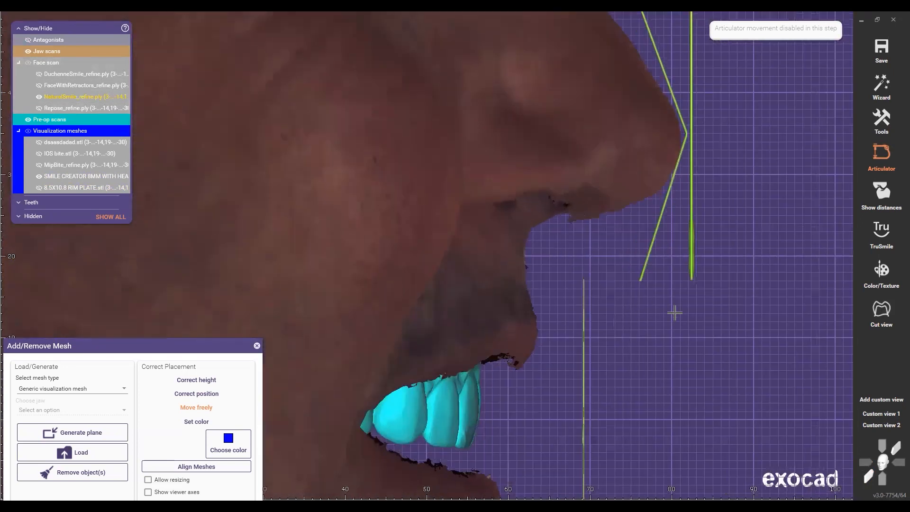
# Examine the pre-op upper teeth in side profile with the NaturalSmile face scan and the Smile Creator guide lines
pyautogui.scroll(3, 609, 289)
pyautogui.scroll(-2, 501, 269)
pyautogui.scroll(-4, 502, 269)
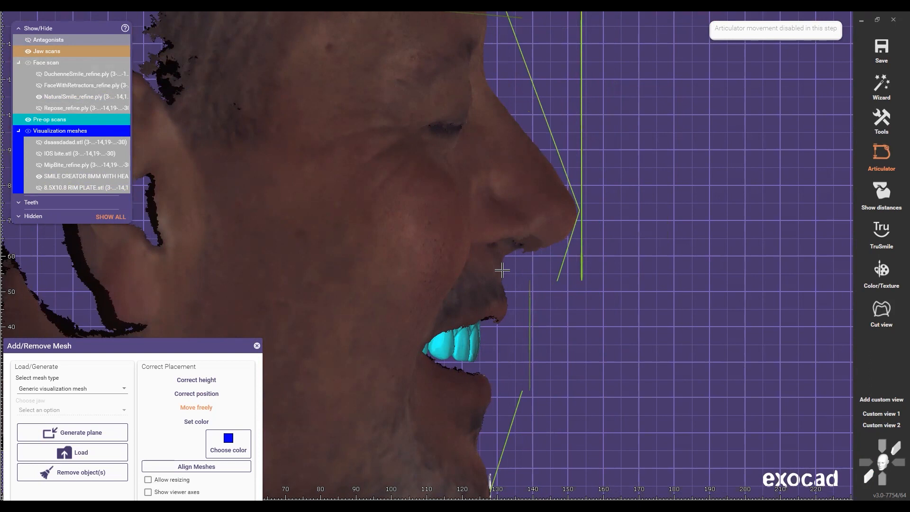
pyautogui.scroll(-1, 469, 265)
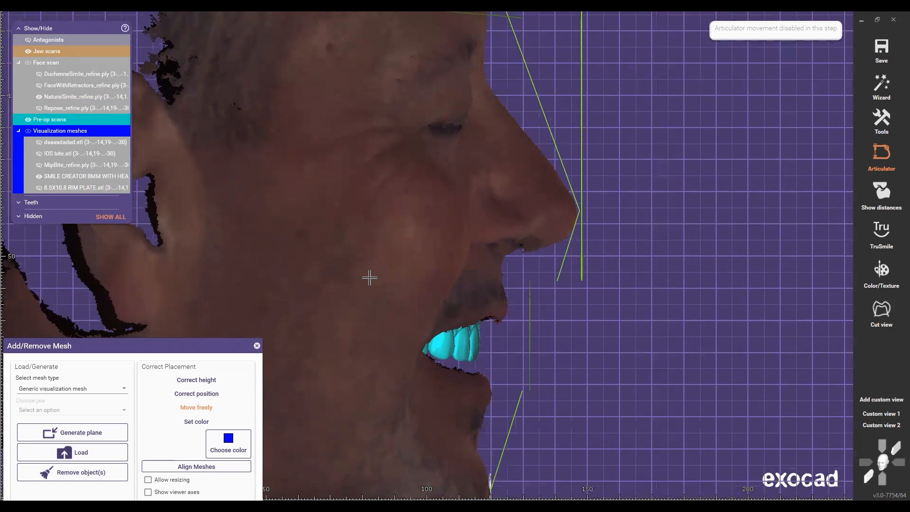
pyautogui.scroll(-1, 332, 294)
pyautogui.moveTo(296, 311); pyautogui.dragTo(687, 360, button='right')
pyautogui.scroll(-1, 497, 296)
# Compare the pre-op teeth with the Smile Creator guide from the front, with the NaturalSmile face scan shown and hidden
pyautogui.click(871, 478)
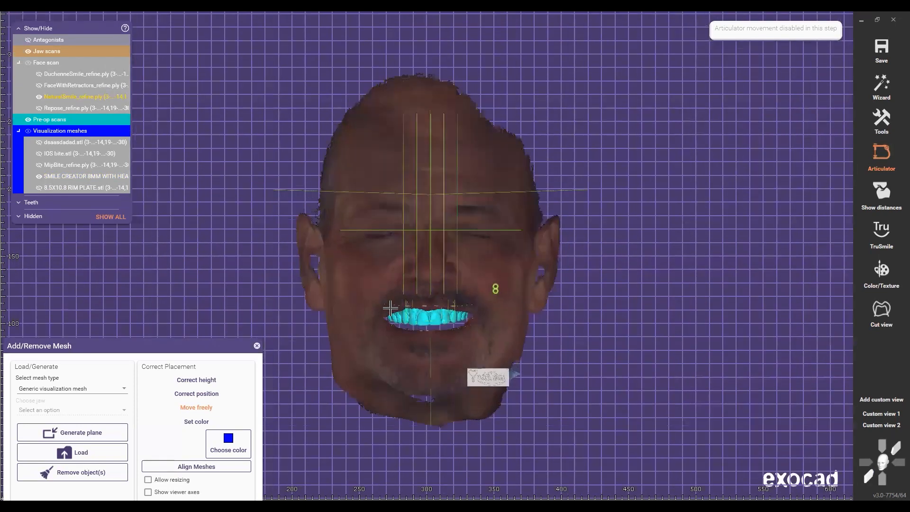
pyautogui.scroll(3, 390, 308)
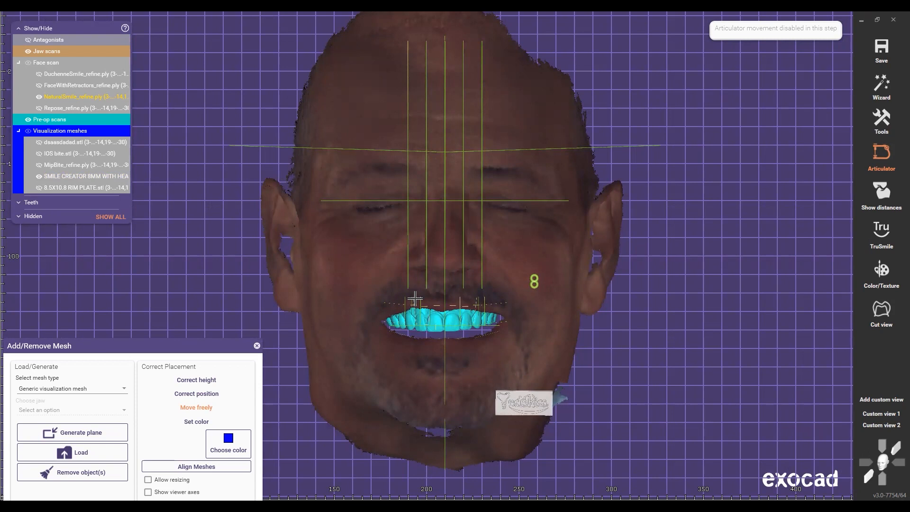
pyautogui.scroll(1, 447, 327)
pyautogui.scroll(3, 446, 327)
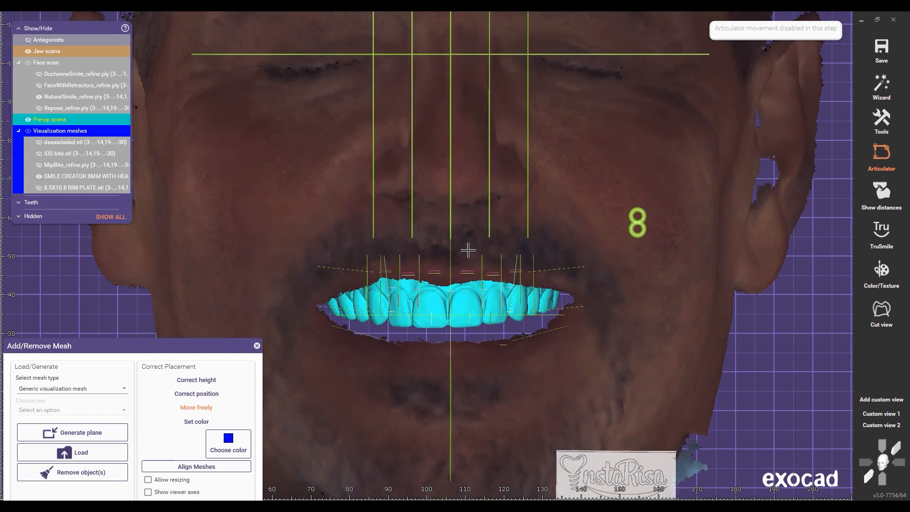
pyautogui.keyDown('ctrl'); pyautogui.middleClick(561, 267); pyautogui.keyUp('ctrl')
pyautogui.scroll(-1, 561, 290)
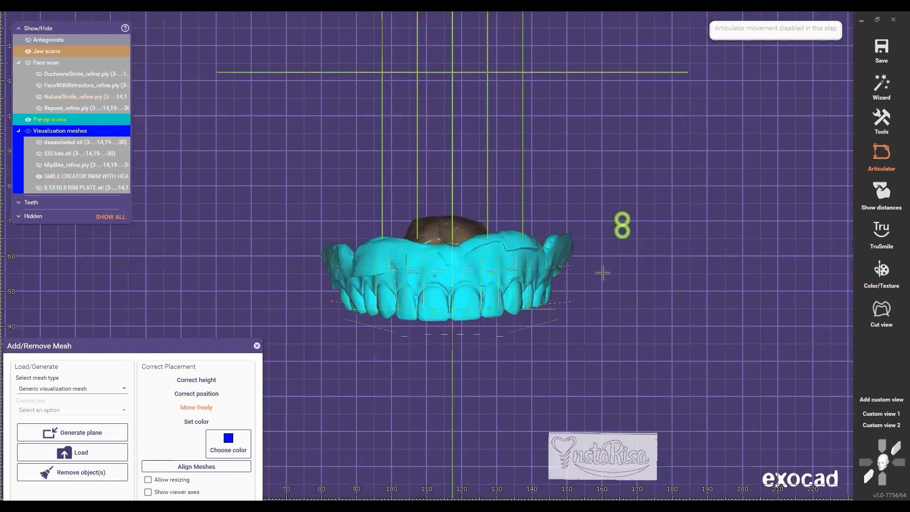
pyautogui.scroll(-1, 592, 294)
pyautogui.scroll(-1, 581, 306)
pyautogui.scroll(-1, 508, 303)
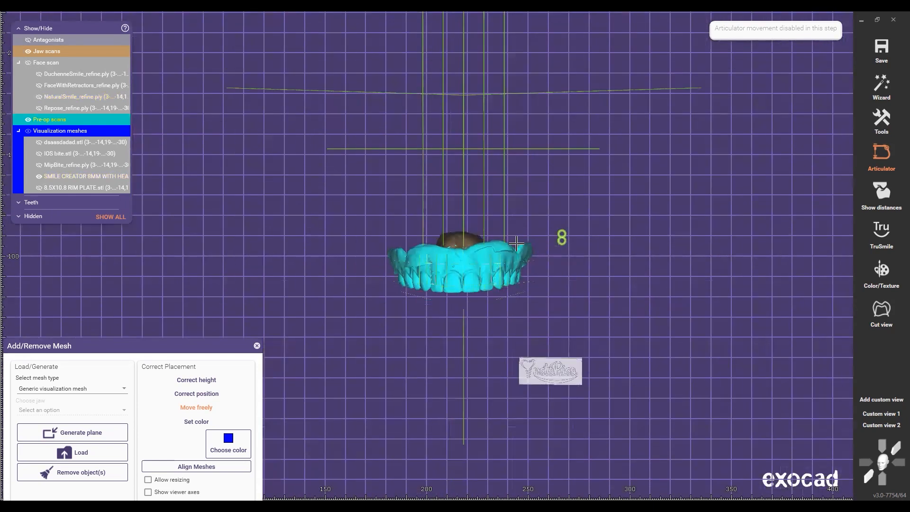
# Check the pre-op upper teeth from the side with the NaturalSmile face scan displayed, and hide the face scan
pyautogui.moveTo(514, 246); pyautogui.dragTo(531, 256, button='right')
pyautogui.scroll(2, 513, 251)
pyautogui.scroll(1, 515, 252)
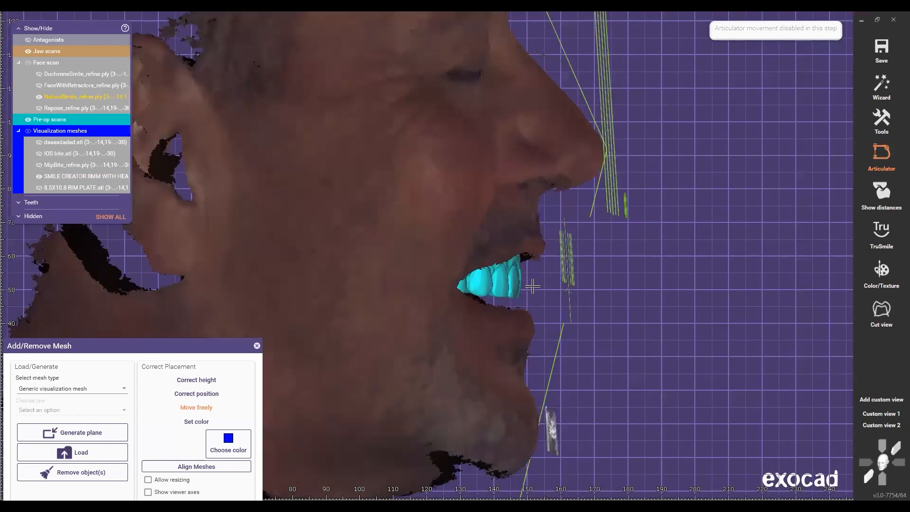
pyautogui.scroll(-4, 532, 286)
pyautogui.moveTo(533, 270); pyautogui.dragTo(403, 305, button='right')
pyautogui.keyDown('ctrl'); pyautogui.middleClick(403, 305); pyautogui.keyUp('ctrl')
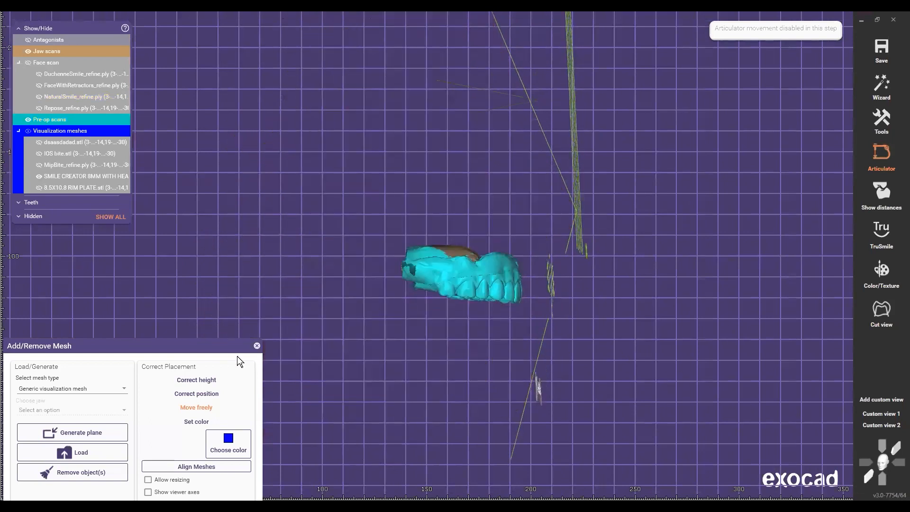
# Show the rim plate instead of the pre-op scan and check it from the front with the NaturalSmile scan shown and hidden
pyautogui.scroll(-4, 409, 321)
pyautogui.scroll(-2, 472, 328)
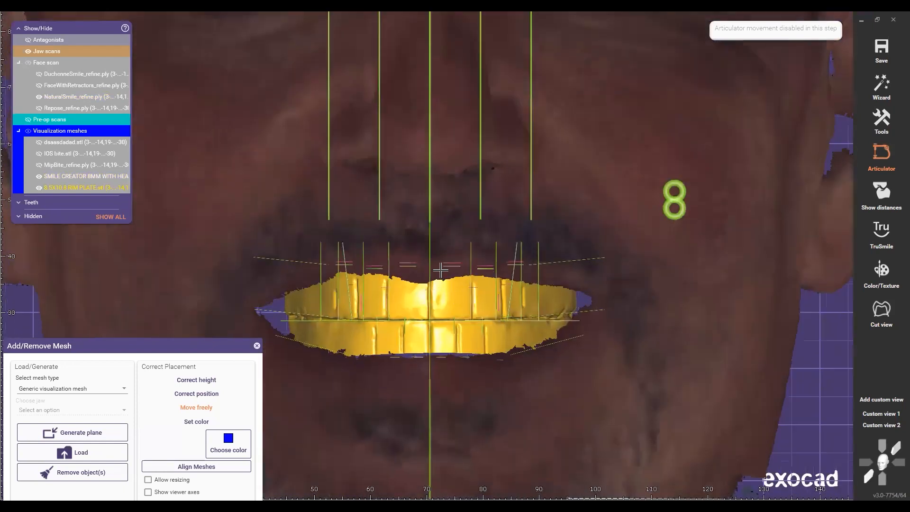
pyautogui.scroll(1, 471, 306)
pyautogui.scroll(1, 581, 364)
pyautogui.keyDown('ctrl'); pyautogui.middleClick(588, 363); pyautogui.keyUp('ctrl')
pyautogui.keyDown('ctrl'); pyautogui.middleClick(580, 228); pyautogui.keyUp('ctrl')
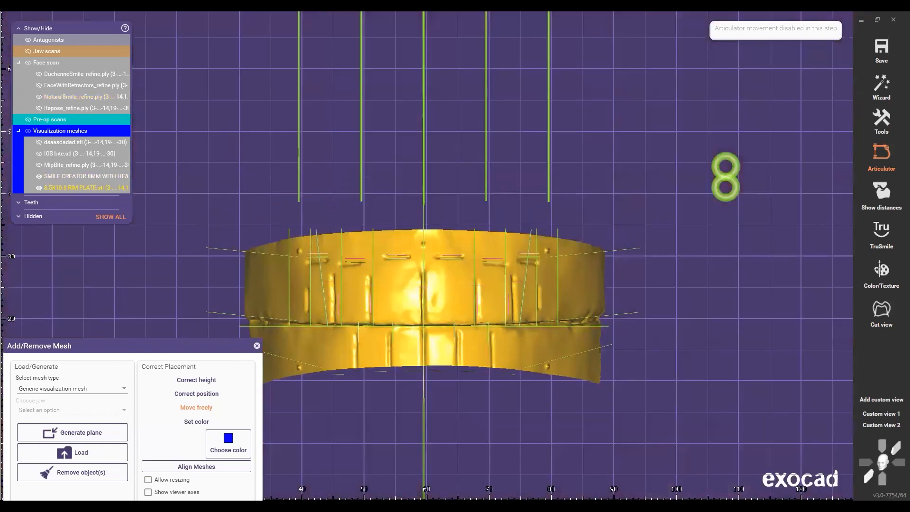
pyautogui.scroll(-2, 418, 202)
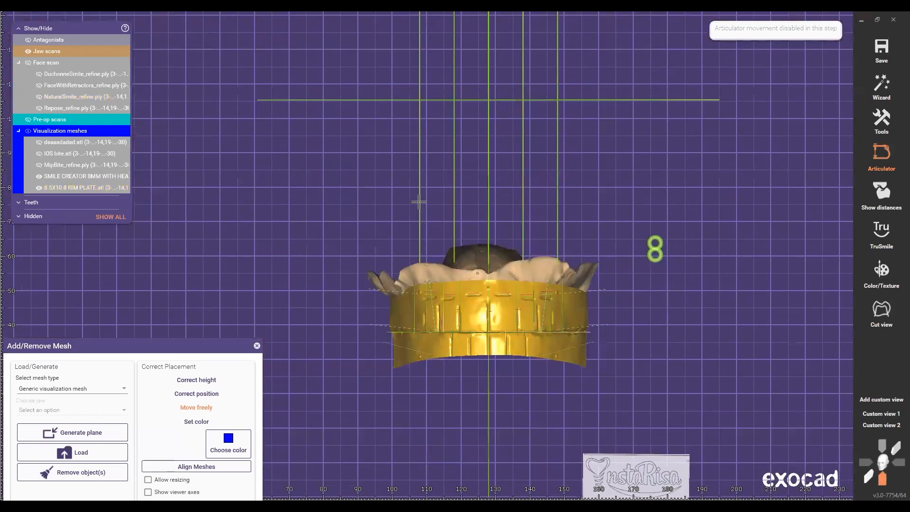
# Allow resizing of the rim plate and adjust its position slightly over the front ridge in the occlusal view
pyautogui.scroll(-1, 412, 263)
pyautogui.moveTo(438, 287); pyautogui.dragTo(404, 293, button='right')
pyautogui.scroll(-1, 408, 291)
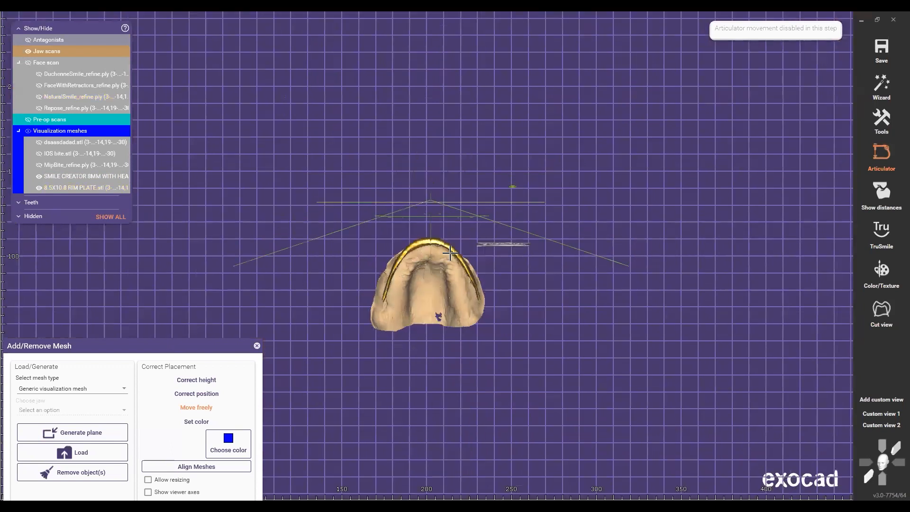
pyautogui.moveTo(171, 345); pyautogui.dragTo(148, 237)
pyautogui.click(124, 373)
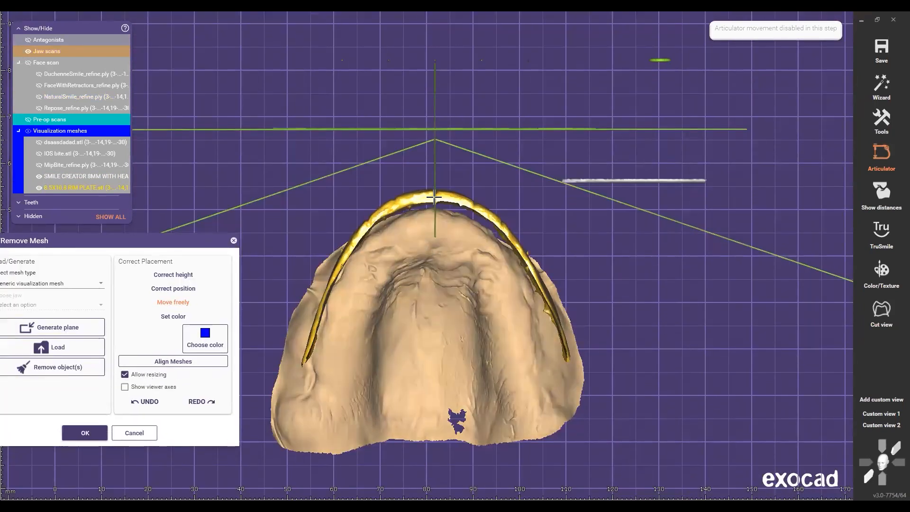
pyautogui.moveTo(434, 196); pyautogui.dragTo(432, 197)
pyautogui.click(147, 402)
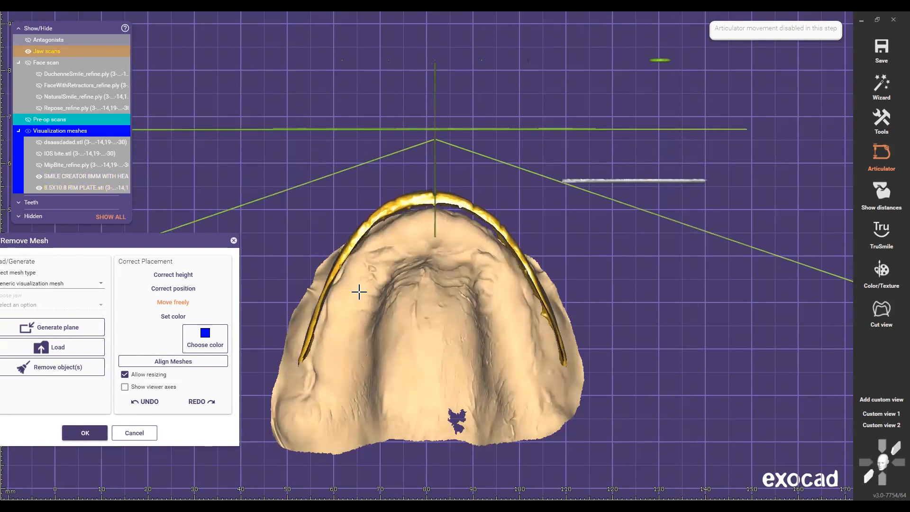
# Make the upper jaw scan see-through, narrow the rim plate's arch and rotate it slightly over the ridge
pyautogui.keyDown('ctrl'); pyautogui.scroll(-3, 359, 290); pyautogui.keyUp('ctrl')
pyautogui.moveTo(331, 279); pyautogui.dragTo(340, 279)
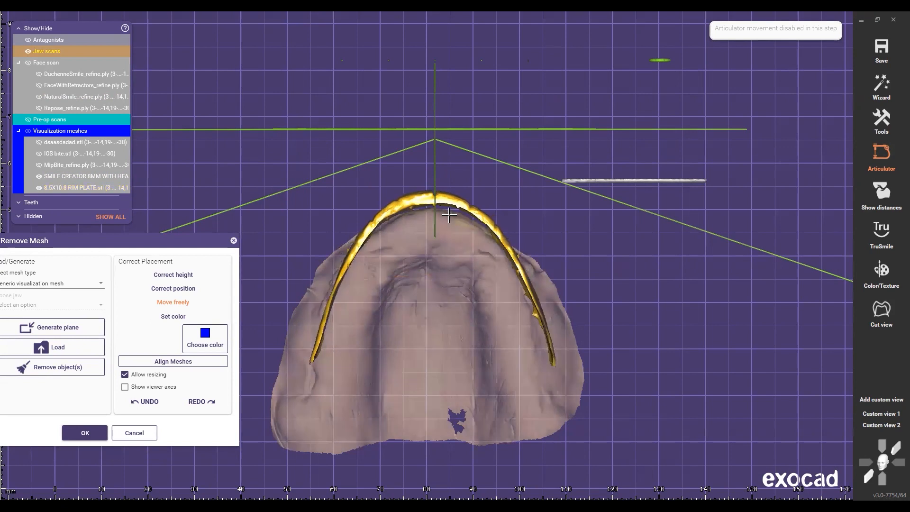
pyautogui.moveTo(444, 198); pyautogui.dragTo(441, 199)
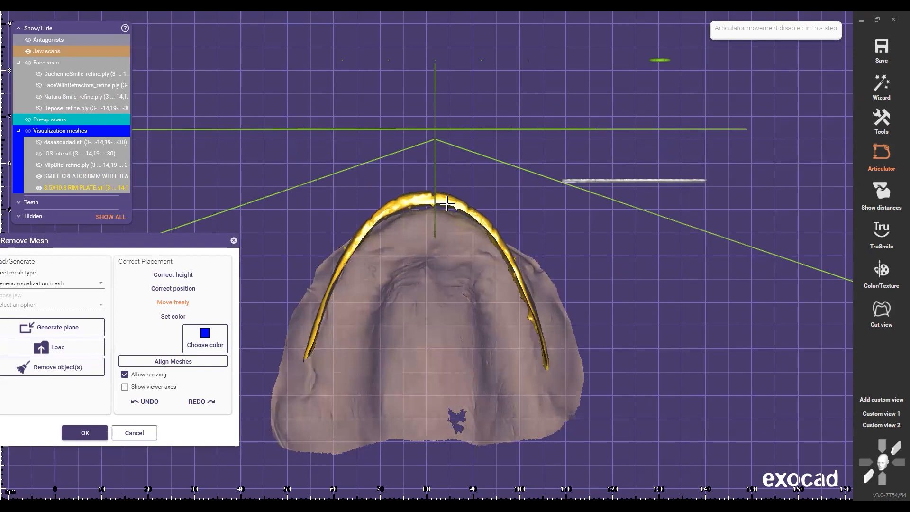
pyautogui.press('p')
pyautogui.moveTo(441, 254); pyautogui.dragTo(464, 234, button='right')
pyautogui.press('p')
pyautogui.moveTo(561, 278); pyautogui.dragTo(598, 329, button='right')
pyautogui.scroll(-2, 598, 328)
pyautogui.scroll(-2, 598, 328)
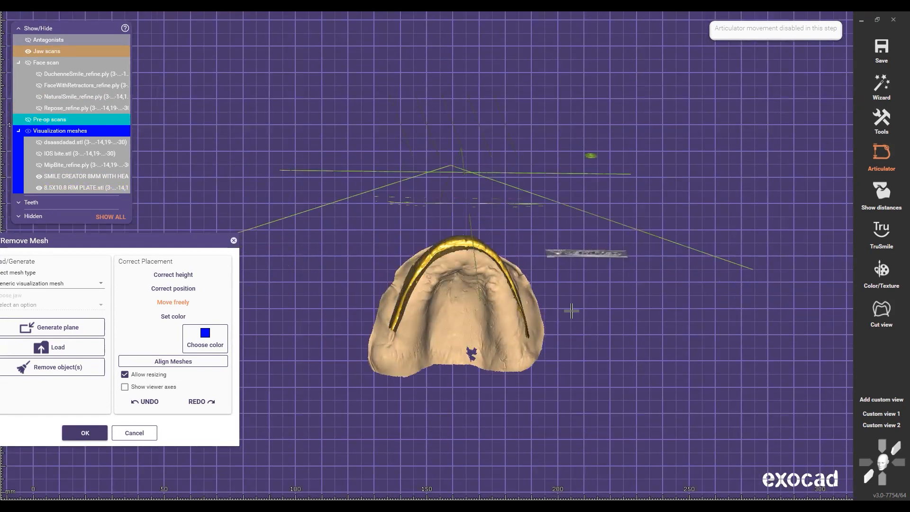
# Nudge the rim plate sideways in the front view to line its midline up with the Smile Creator guide's centre line
pyautogui.click(869, 481)
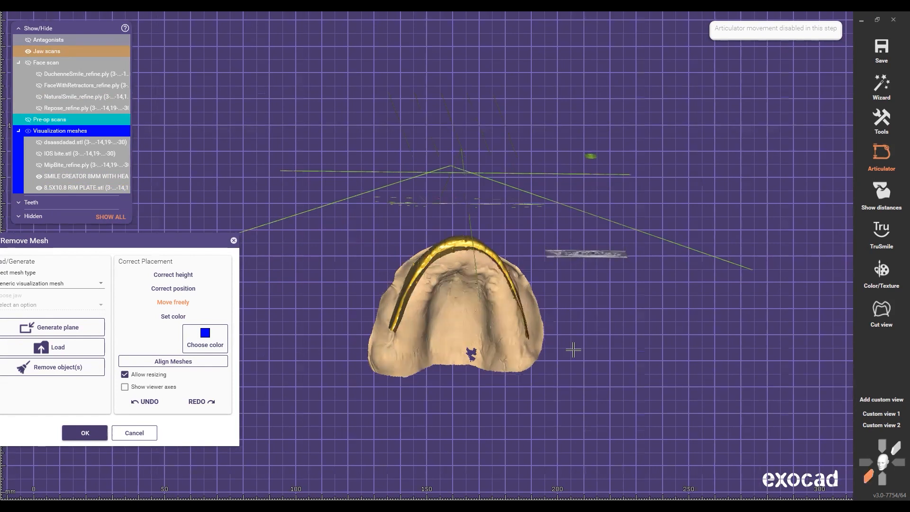
pyautogui.scroll(-4, 421, 314)
pyautogui.moveTo(421, 314); pyautogui.dragTo(422, 314, button='right')
pyautogui.scroll(5, 421, 314)
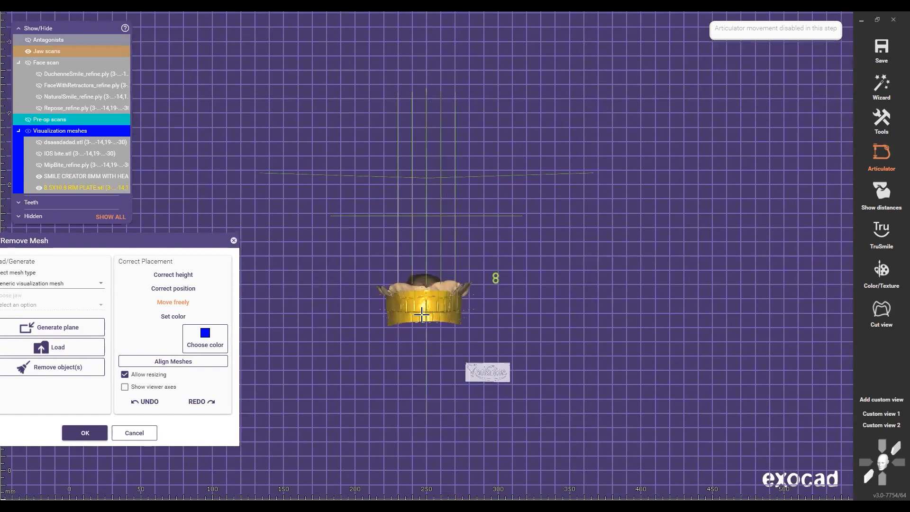
pyautogui.scroll(1, 421, 314)
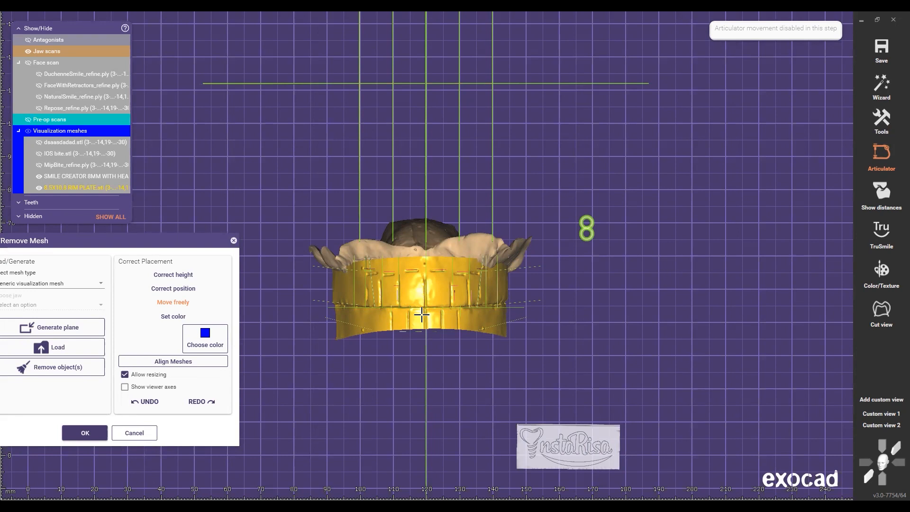
pyautogui.scroll(5, 420, 303)
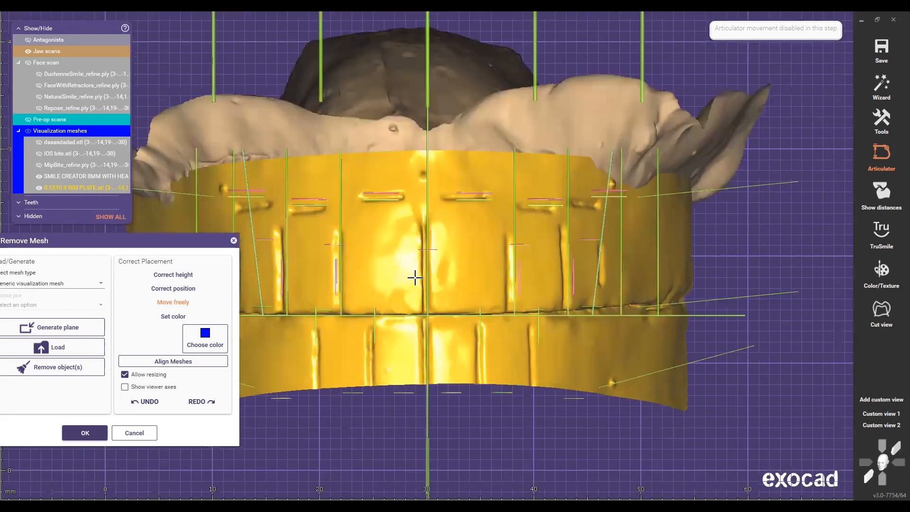
pyautogui.moveTo(415, 278); pyautogui.dragTo(416, 278)
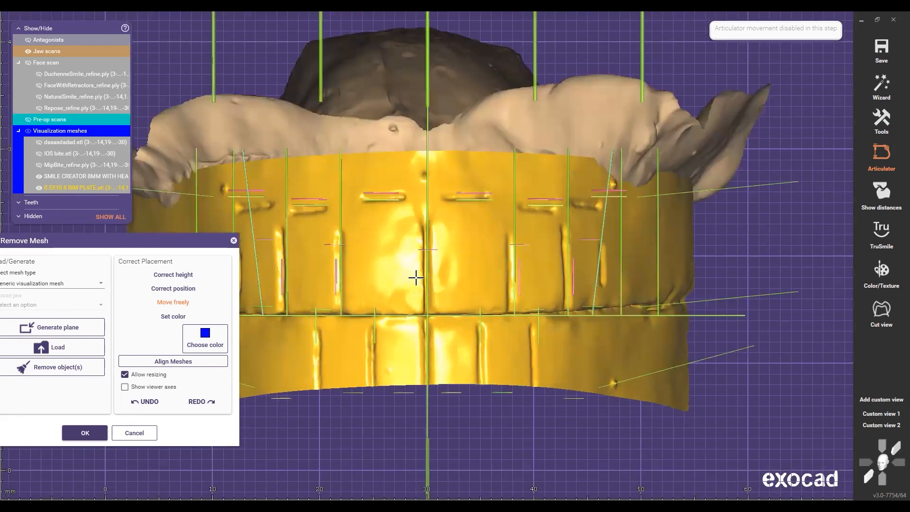
# Widen the rim plate slightly in the front view and check its tooth marks against the Smile Creator guide
pyautogui.scroll(-7, 417, 282)
pyautogui.scroll(1, 315, 279)
pyautogui.keyDown('shift'); pyautogui.moveTo(315, 278); pyautogui.dragTo(312, 278); pyautogui.keyUp('shift')
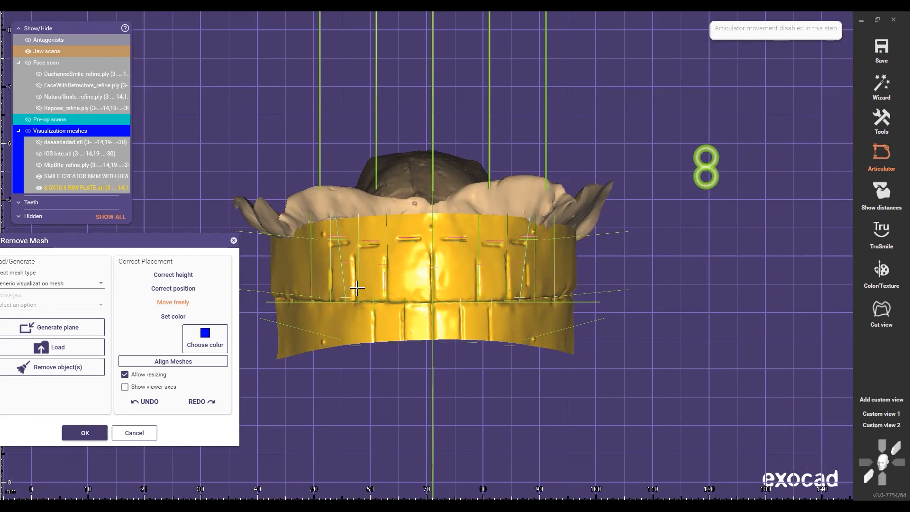
pyautogui.scroll(3, 416, 293)
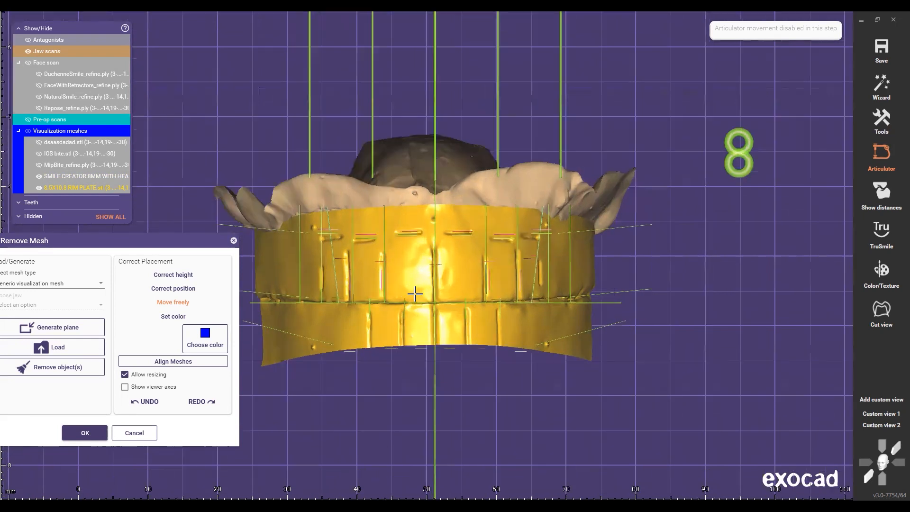
pyautogui.scroll(-5, 423, 298)
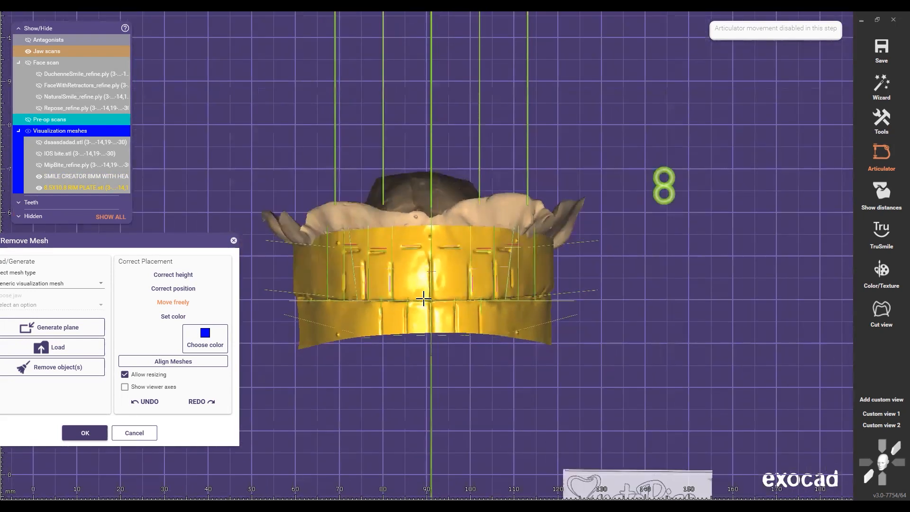
pyautogui.scroll(2, 429, 297)
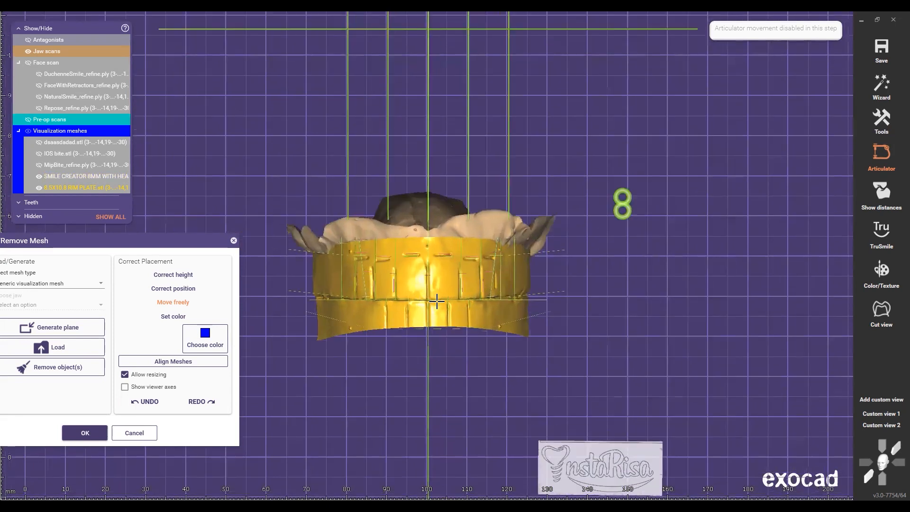
# Inspect the rim plate's fit on the upper jaw from an oblique angle and from the front
pyautogui.click(868, 475)
pyautogui.moveTo(364, 296); pyautogui.dragTo(417, 287, button='right')
pyautogui.click(871, 429)
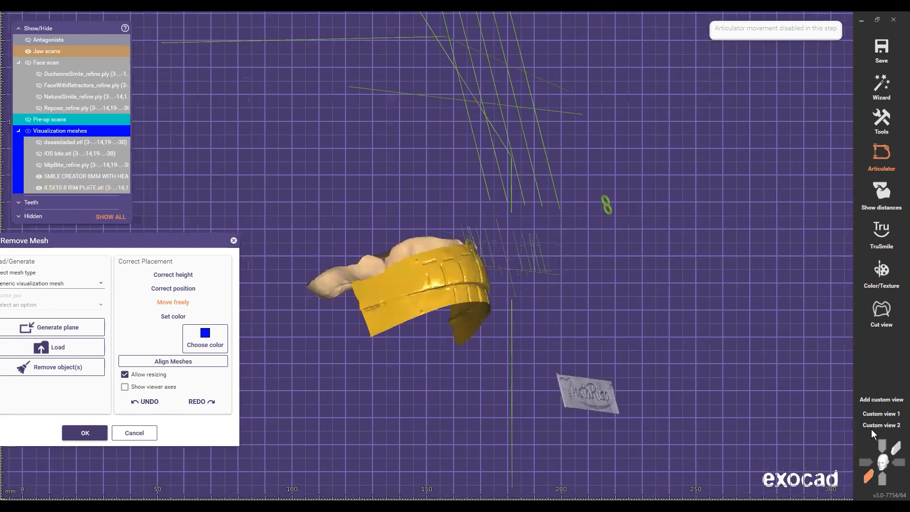
pyautogui.click(868, 475)
pyautogui.scroll(5, 435, 287)
# Restore the rim plate's full opacity and accept the mesh placement
pyautogui.moveTo(507, 271); pyautogui.dragTo(519, 225)
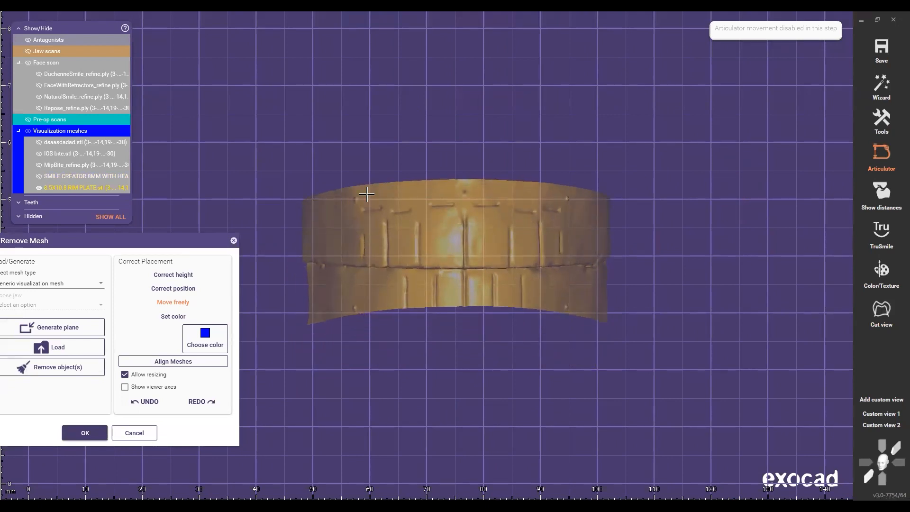
pyautogui.keyDown('ctrl'); pyautogui.scroll(3, 492, 222); pyautogui.keyUp('ctrl')
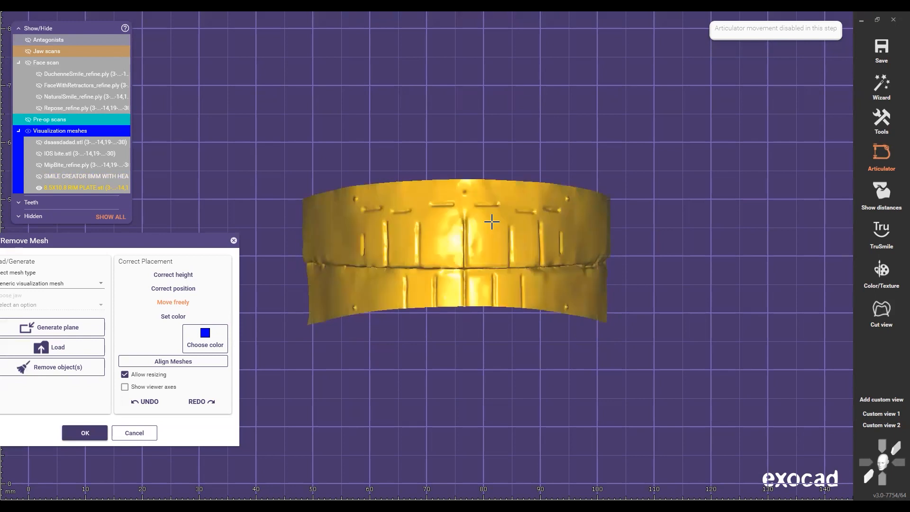
pyautogui.hotkey('ctrl', 'z')
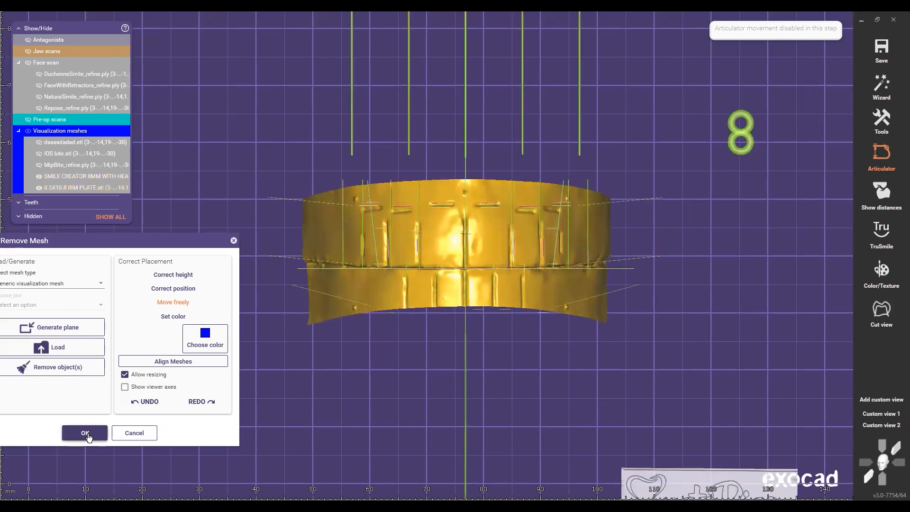
pyautogui.click(85, 433)
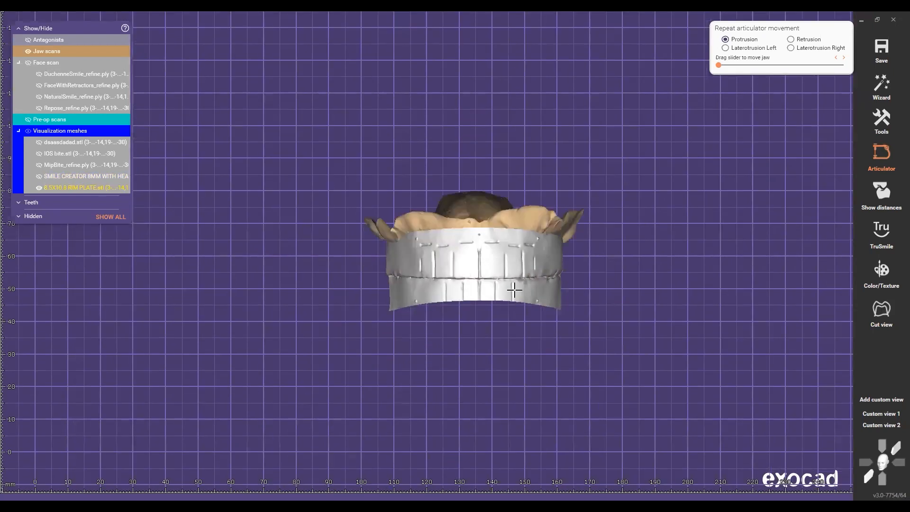
# View the rim plate from the front together with the NaturalSmile face scan, pre-op scans and antagonists
pyautogui.scroll(-5, 510, 275)
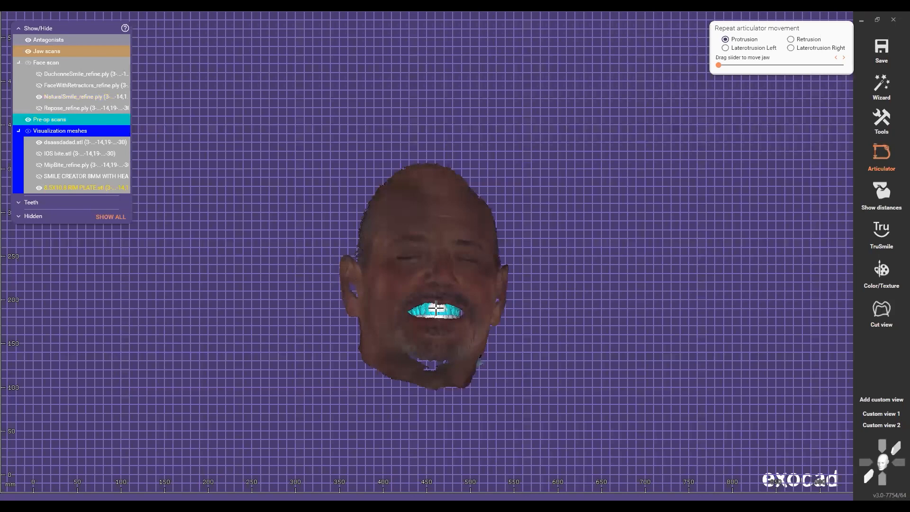
pyautogui.scroll(3, 455, 299)
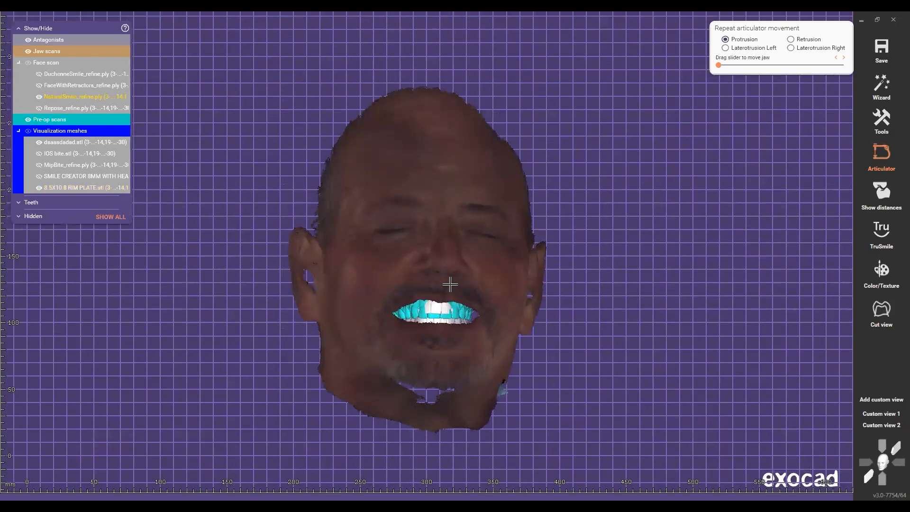
pyautogui.scroll(1, 441, 317)
pyautogui.scroll(3, 441, 317)
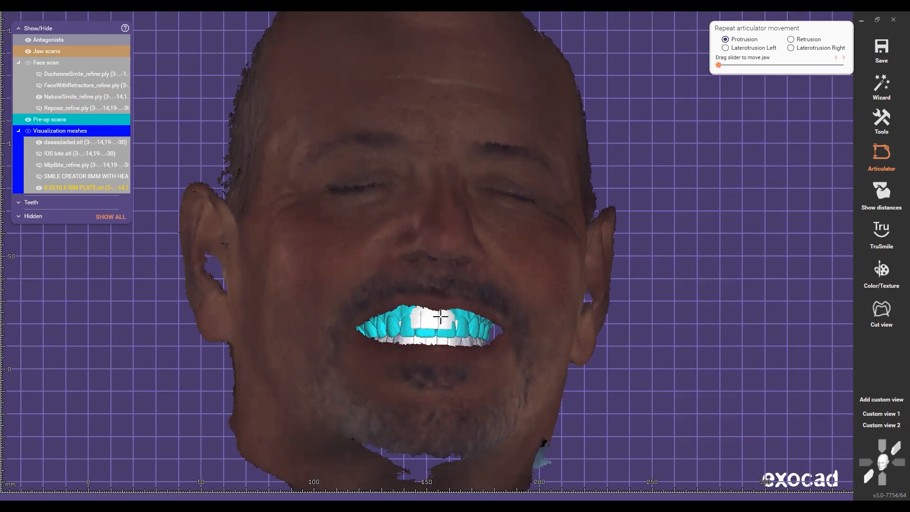
# Compare the rim plate with the pre-op teeth inside the NaturalSmile face scan, from the front and at a slight angle
pyautogui.moveTo(526, 306); pyautogui.dragTo(477, 309, button='right')
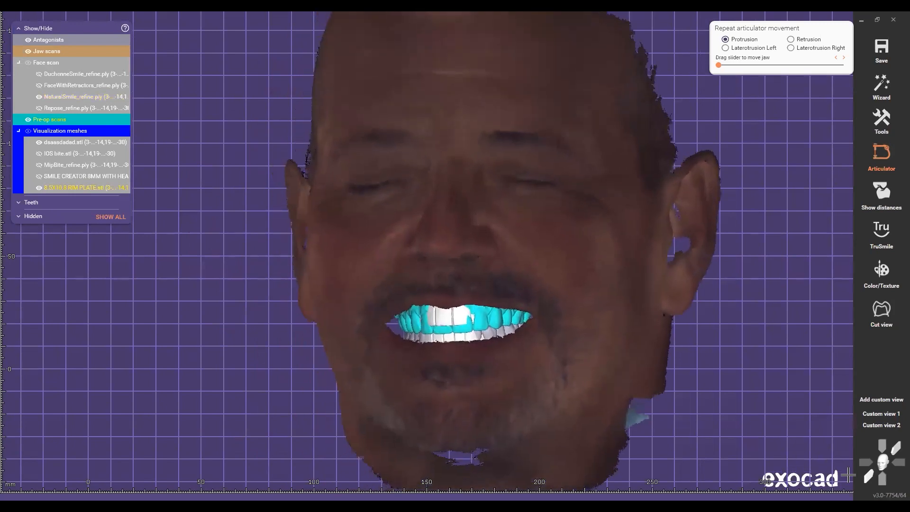
pyautogui.click(868, 476)
pyautogui.scroll(-2, 438, 306)
pyautogui.scroll(-5, 439, 306)
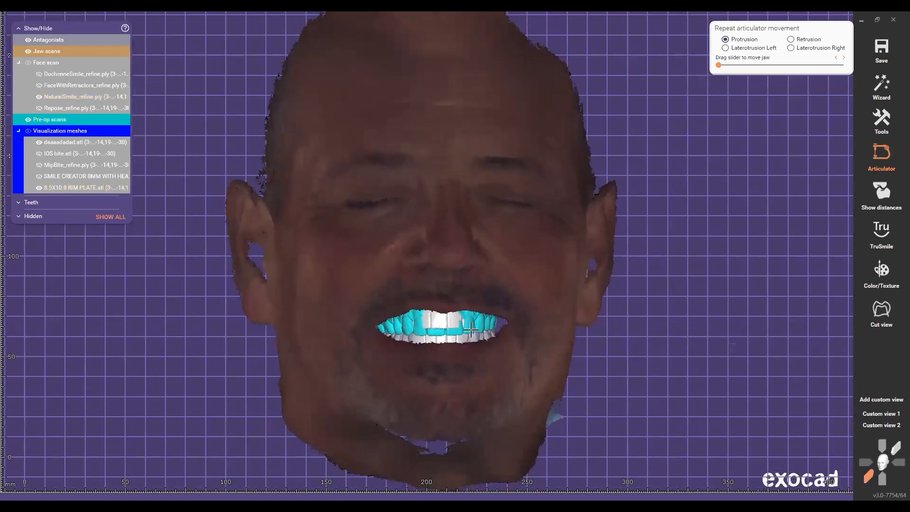
pyautogui.scroll(-2, 432, 312)
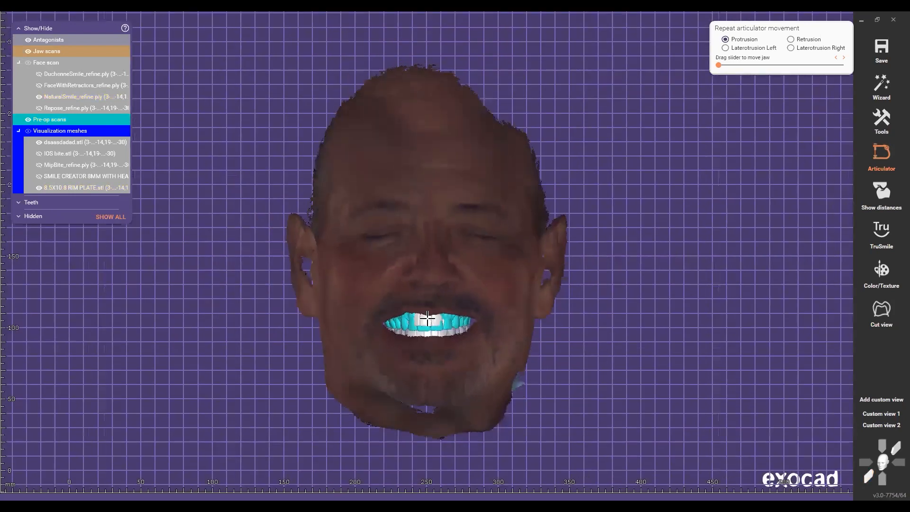
pyautogui.scroll(2, 418, 327)
pyautogui.scroll(5, 418, 326)
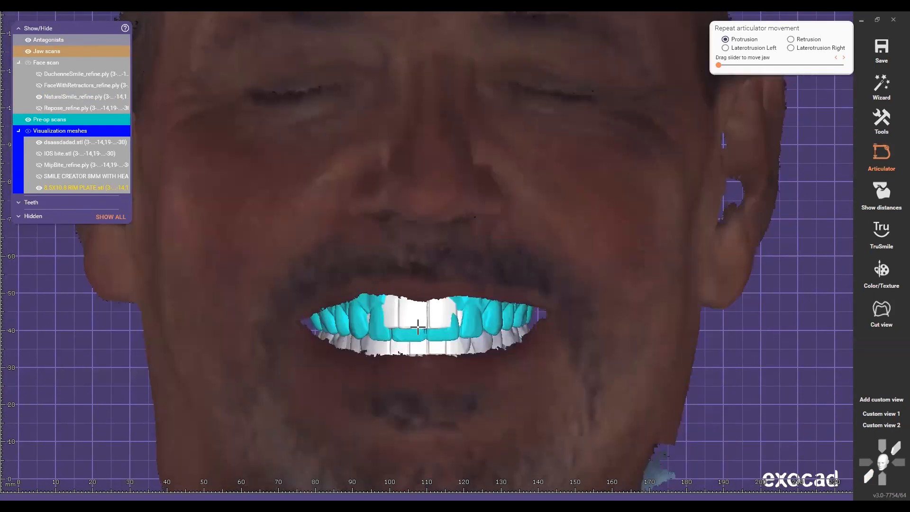
pyautogui.scroll(-5, 419, 319)
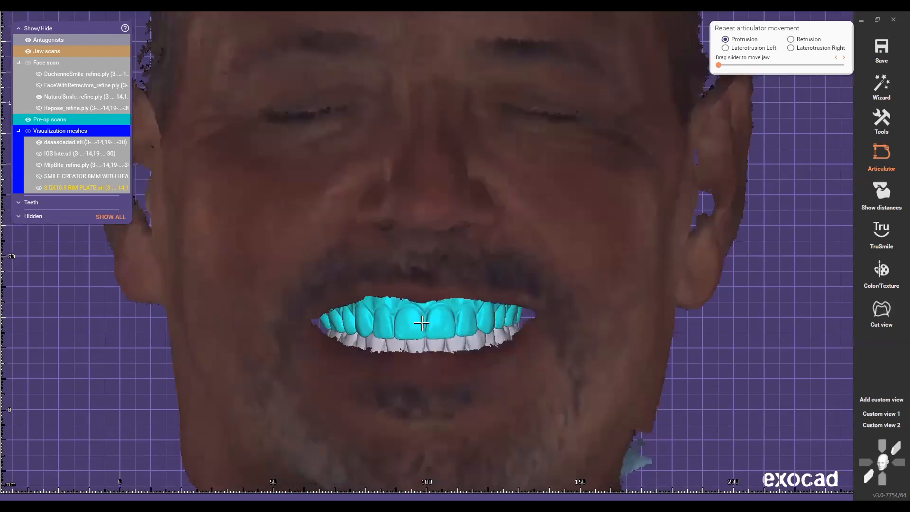
pyautogui.moveTo(437, 276); pyautogui.dragTo(534, 305, button='right')
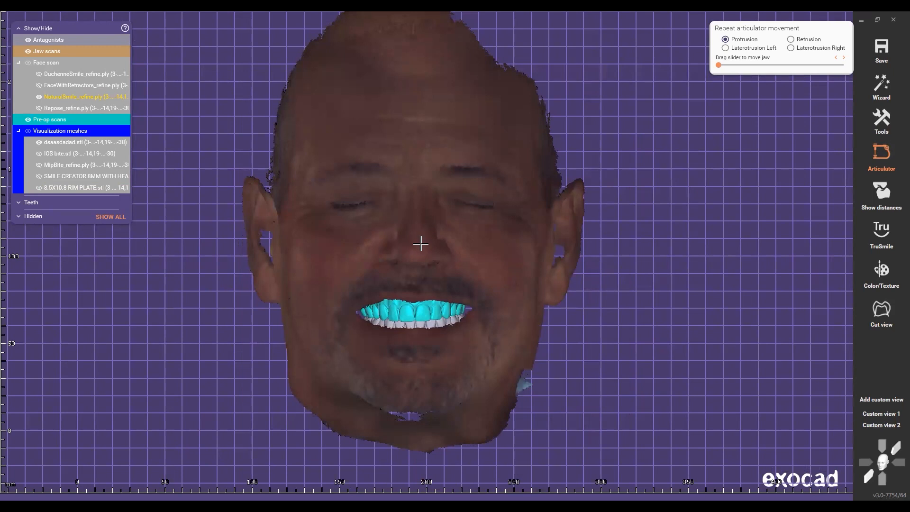
# Hide the NaturalSmile face scan and return to the guided wizard workflow
pyautogui.click(420, 243)
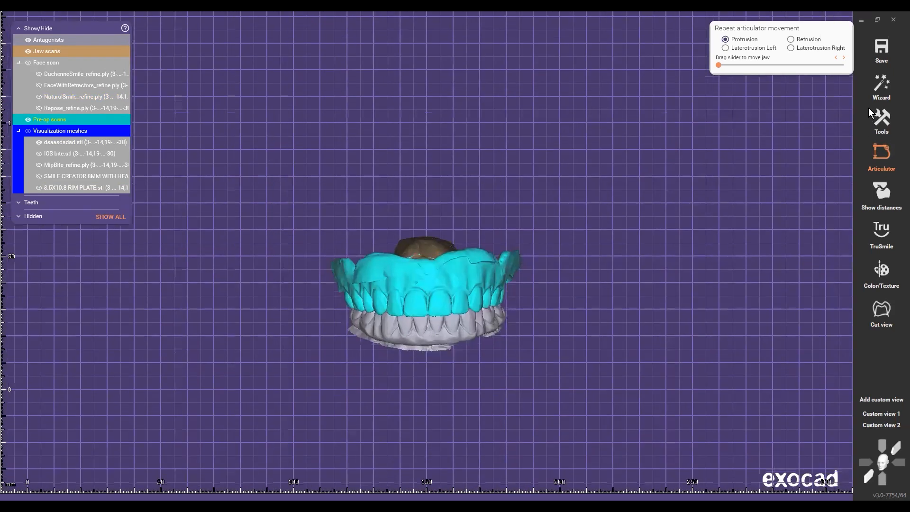
pyautogui.click(879, 87)
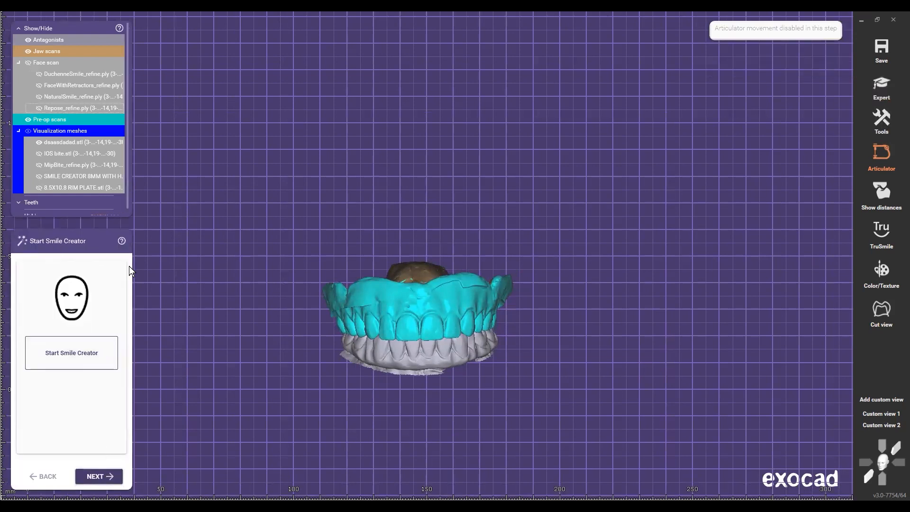
# Show the rim plate and Smile Creator guide meshes, and hide the antagonist, jaw and pre-op scans
pyautogui.click(39, 188)
pyautogui.click(39, 176)
pyautogui.middleClick(410, 277)
pyautogui.middleClick(412, 355)
pyautogui.middleClick(358, 284)
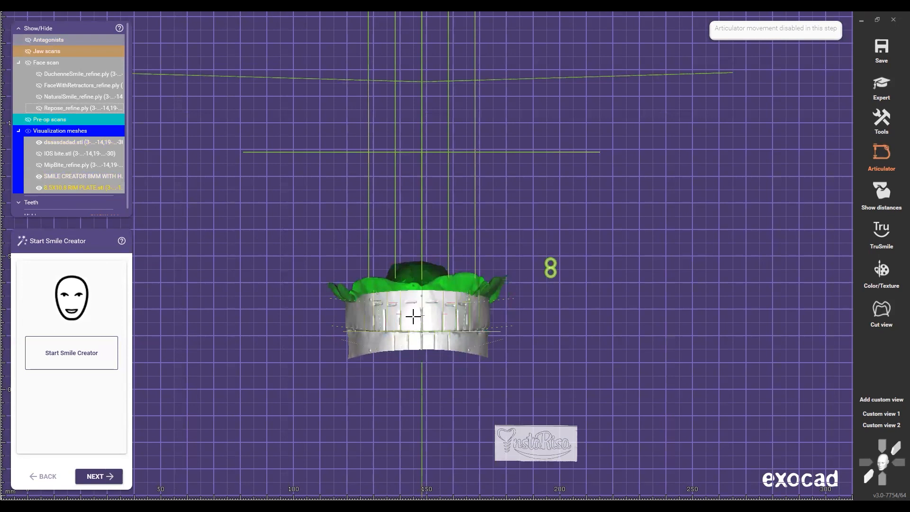
pyautogui.scroll(5, 412, 315)
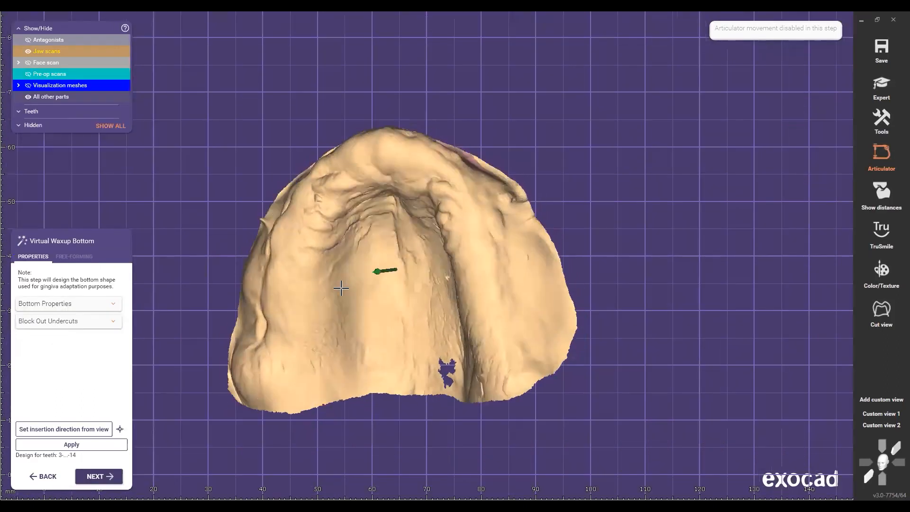
# Set the virtual waxup bottom's insertion direction from an occlusal view of the upper jaw
pyautogui.moveTo(341, 288); pyautogui.dragTo(374, 300, button='right')
pyautogui.moveTo(374, 300); pyautogui.dragTo(368, 316, button='middle')
pyautogui.scroll(-3, 368, 317)
pyautogui.moveTo(390, 243); pyautogui.dragTo(383, 267, button='right')
pyautogui.scroll(2, 386, 258)
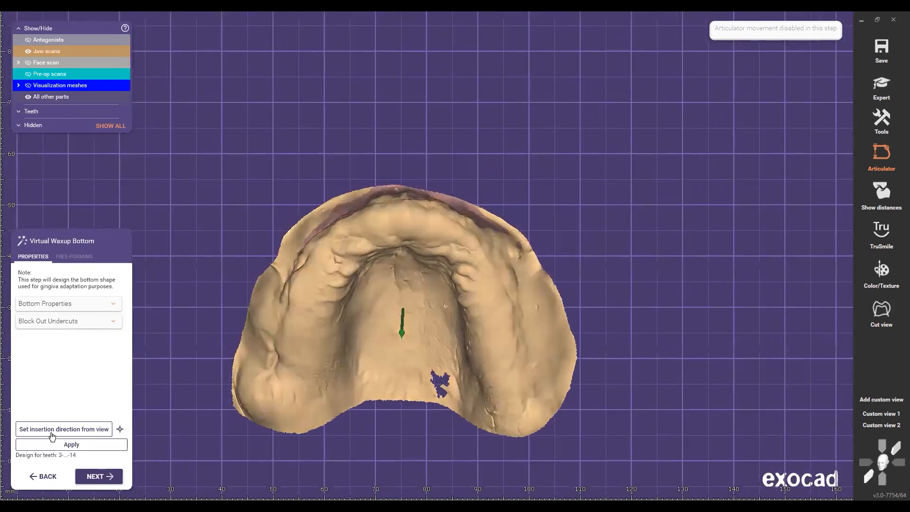
pyautogui.click(51, 429)
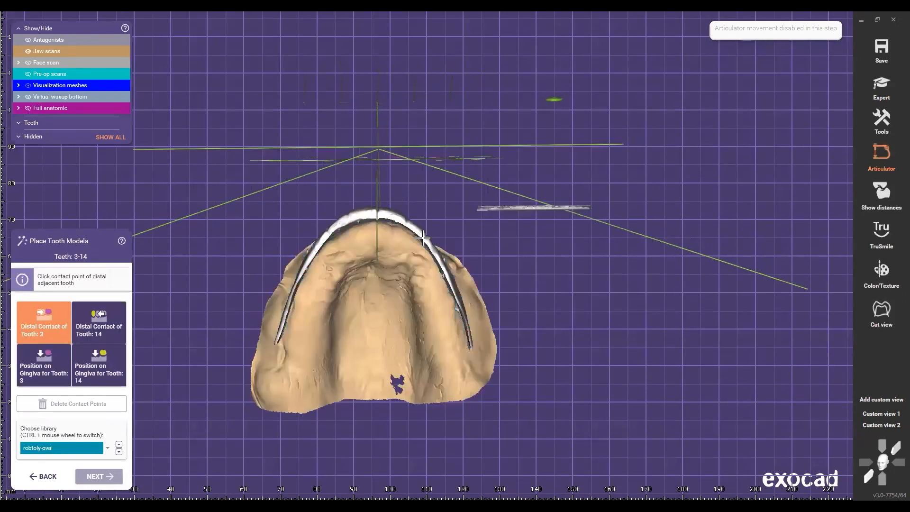
# Delete the saved views Custom view 1 and Custom view 2
pyautogui.click(422, 238)
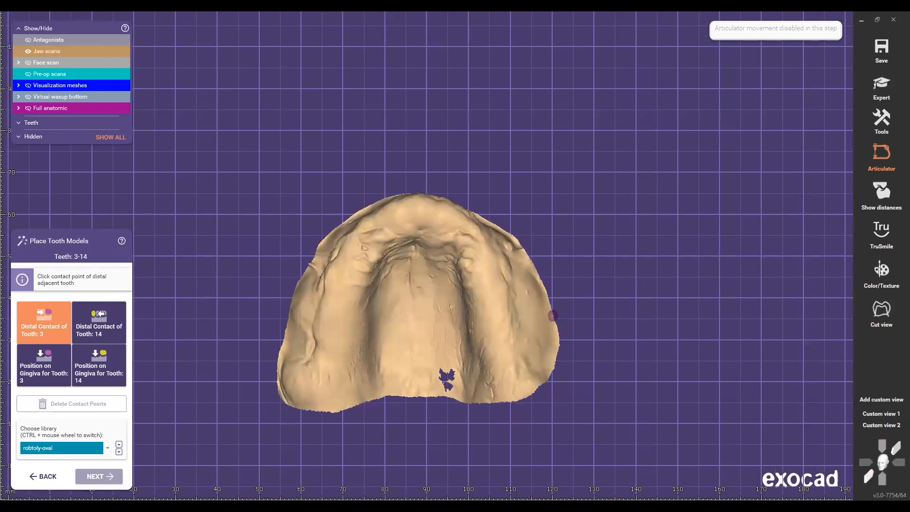
pyautogui.click(878, 413)
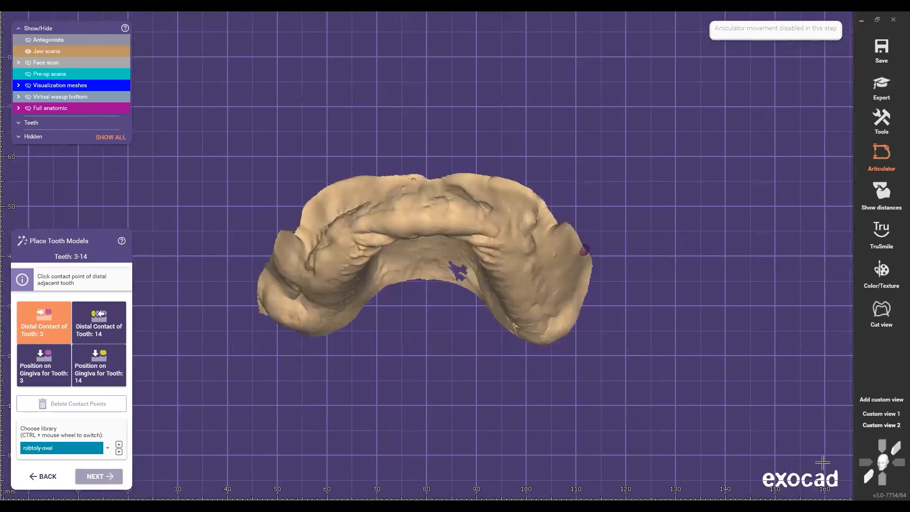
pyautogui.rightClick(873, 425)
pyautogui.click(822, 465)
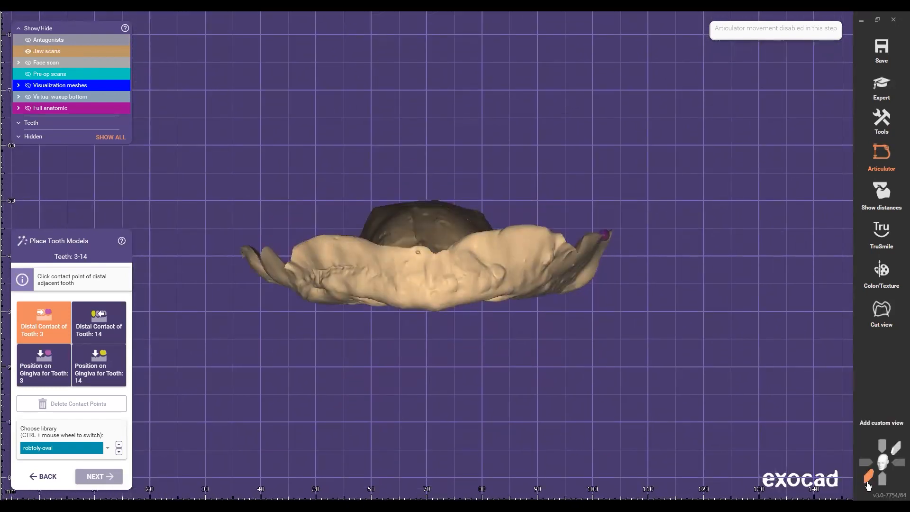
# Check the Smile Creator guide and rim plate over the upper jaw from the front, and hide both meshes again
pyautogui.scroll(1, 478, 337)
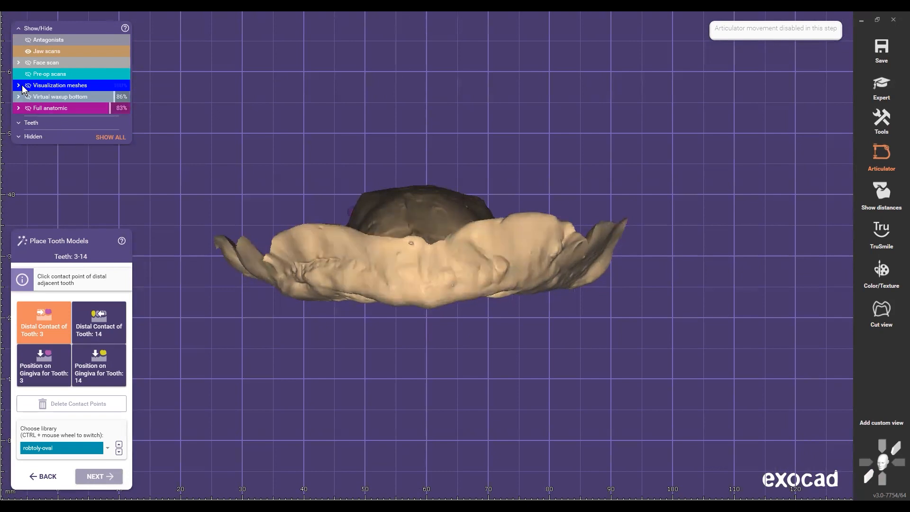
pyautogui.click(38, 130)
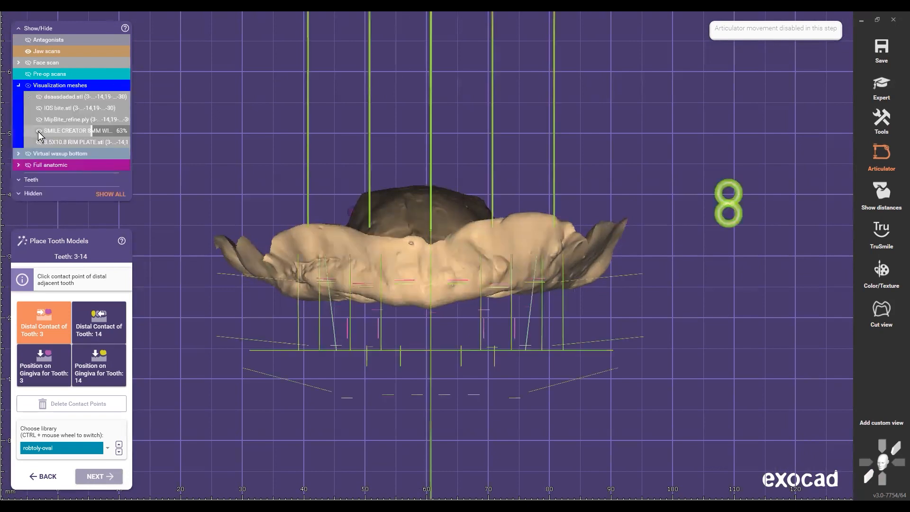
pyautogui.click(39, 141)
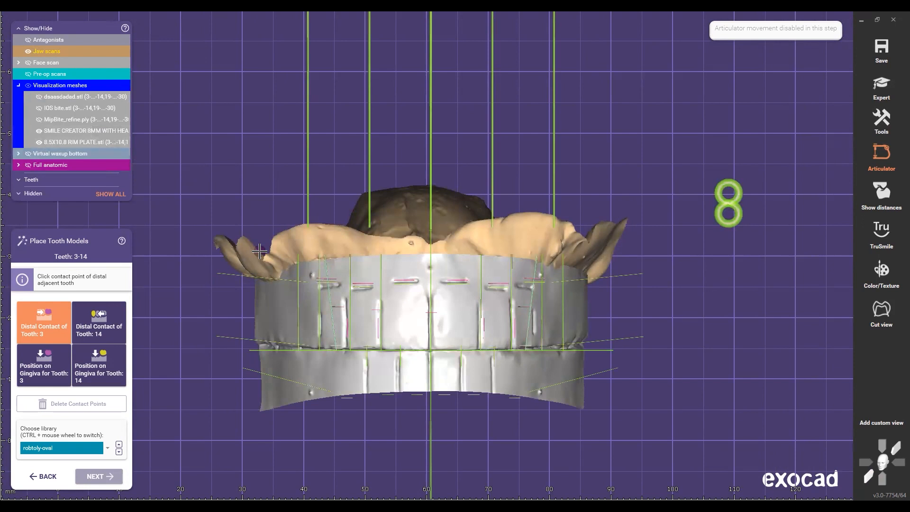
pyautogui.keyDown('ctrl'); pyautogui.click(412, 311); pyautogui.keyUp('ctrl')
pyautogui.keyDown('ctrl'); pyautogui.click(718, 213); pyautogui.keyUp('ctrl')
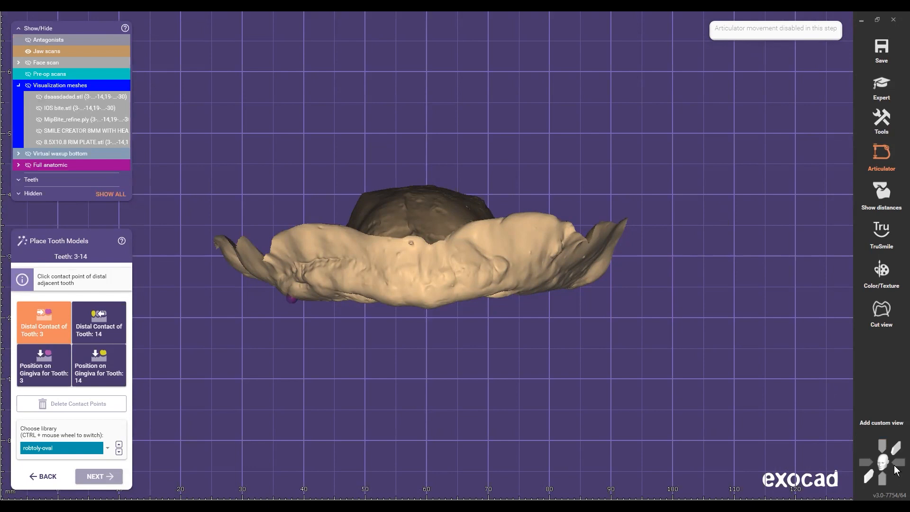
# Place the robtoly-oval tooth models on the upper jaw by marking the distal contact points of teeth 3 and 14 in occlusal view
pyautogui.click(882, 477)
pyautogui.moveTo(352, 276); pyautogui.dragTo(356, 282, button='right')
pyautogui.scroll(-3, 353, 275)
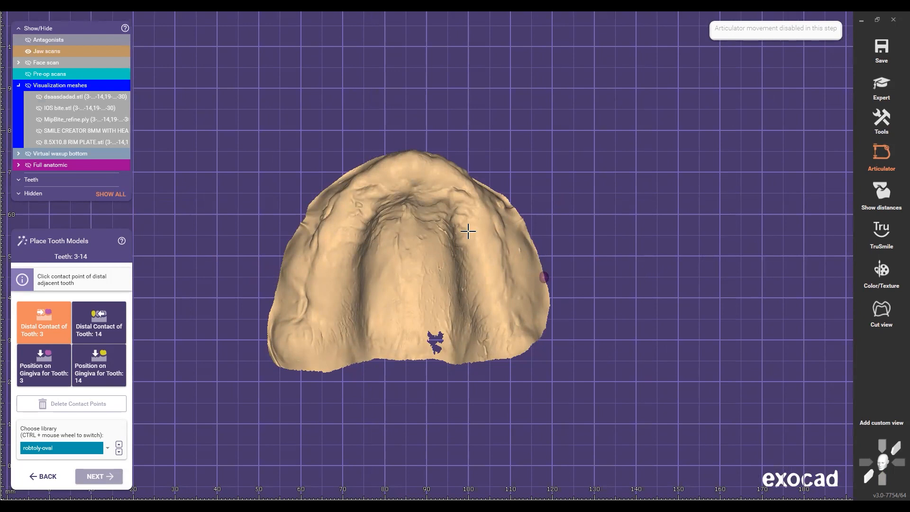
pyautogui.scroll(2, 403, 278)
pyautogui.moveTo(632, 230); pyautogui.dragTo(647, 247, button='middle')
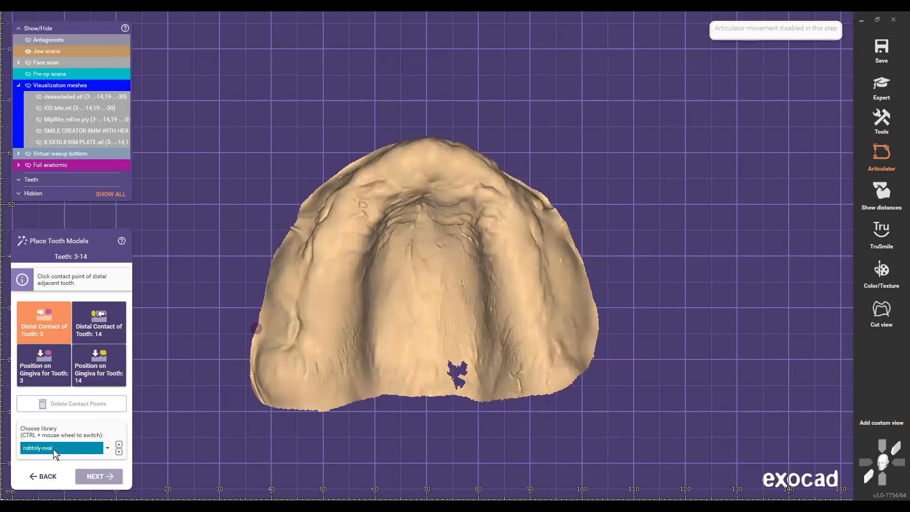
pyautogui.click(310, 317)
pyautogui.click(543, 318)
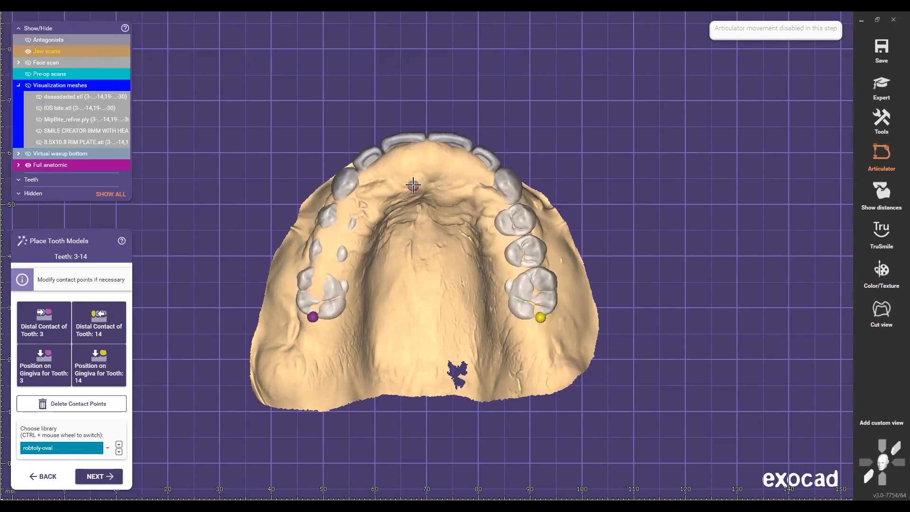
# Show the pre-op scan over the upper jaw scan and view its anterior teeth from the front
pyautogui.press('p')
pyautogui.scroll(-5, 488, 317)
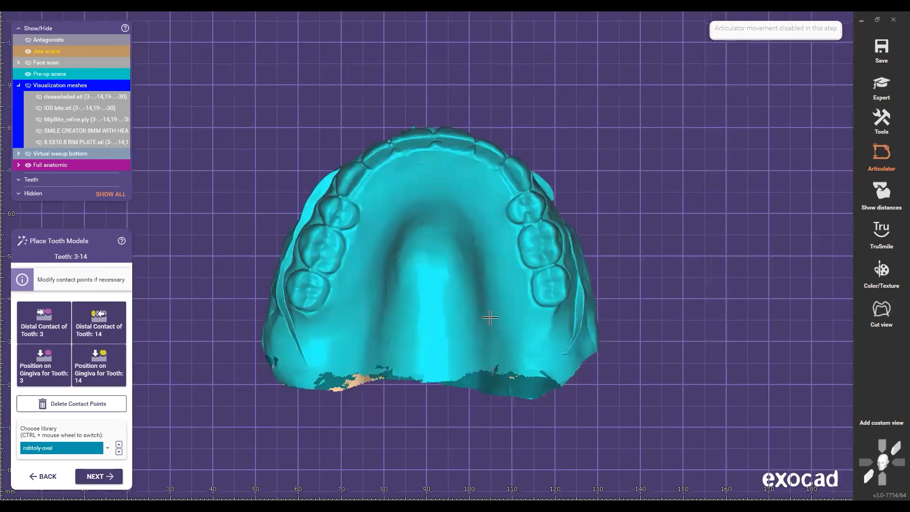
pyautogui.moveTo(480, 227); pyautogui.dragTo(461, 298, button='right')
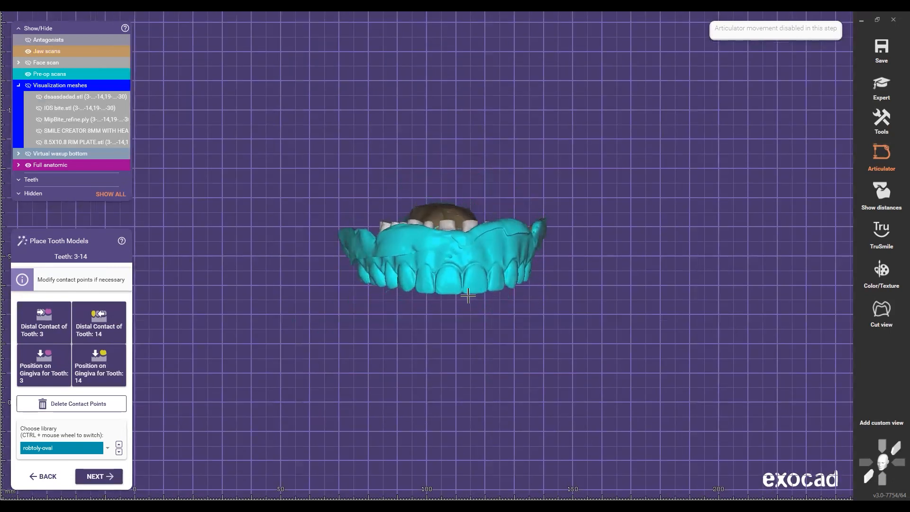
pyautogui.scroll(1, 426, 267)
pyautogui.scroll(4, 426, 267)
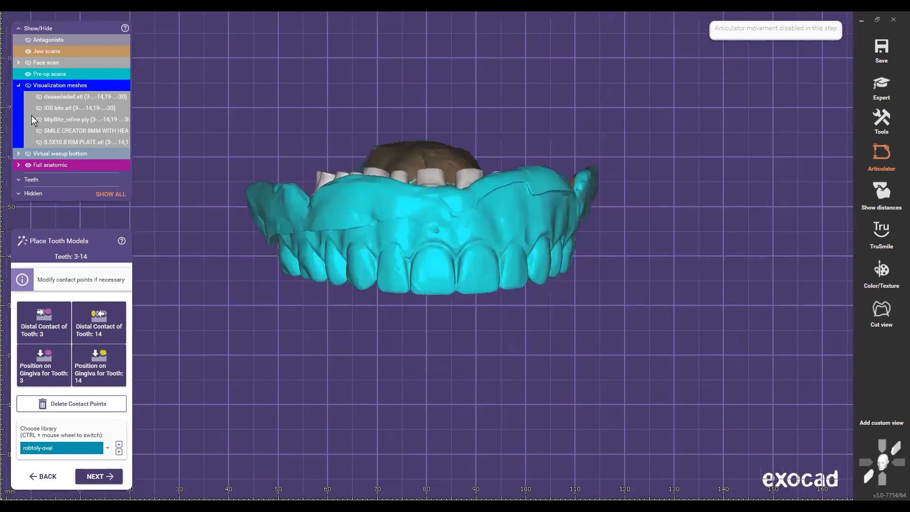
# Display the DuchenneSmile_refine face scan and examine how the pre-op teeth sit within the smile
pyautogui.click(35, 63)
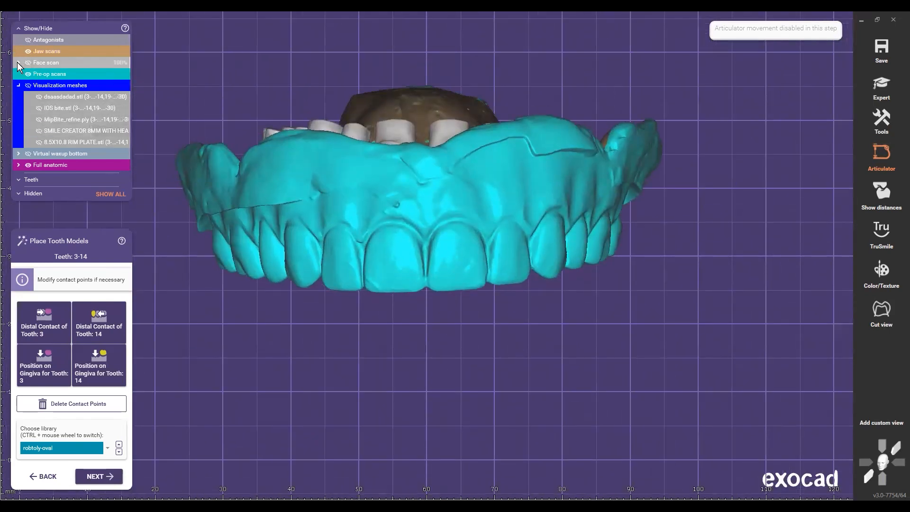
pyautogui.click(40, 74)
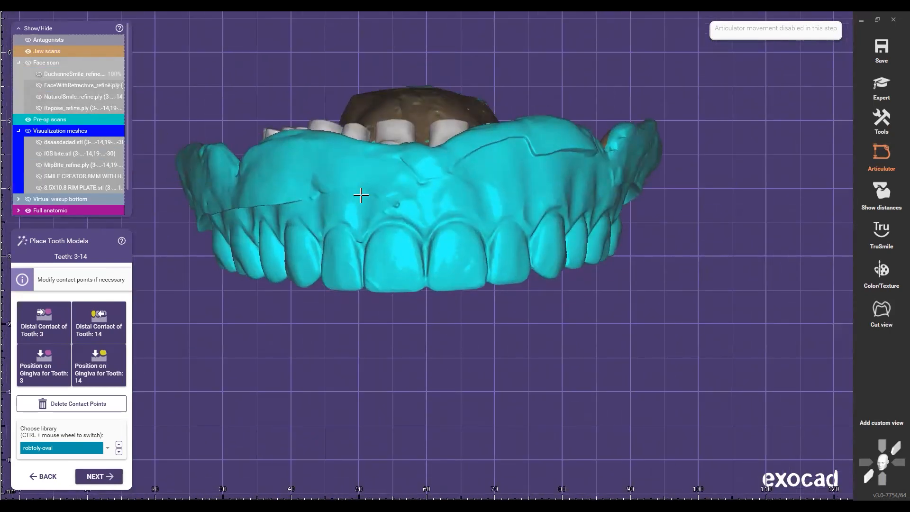
pyautogui.scroll(-10, 540, 280)
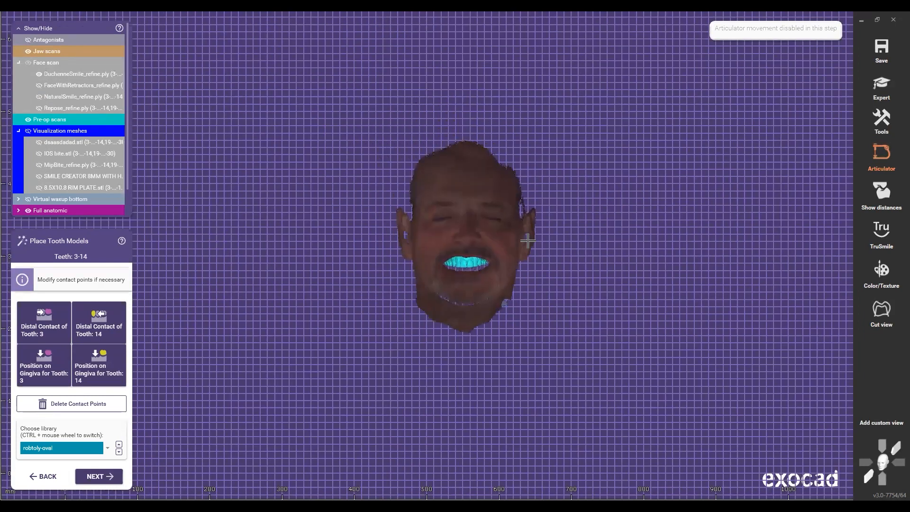
pyautogui.scroll(2, 524, 248)
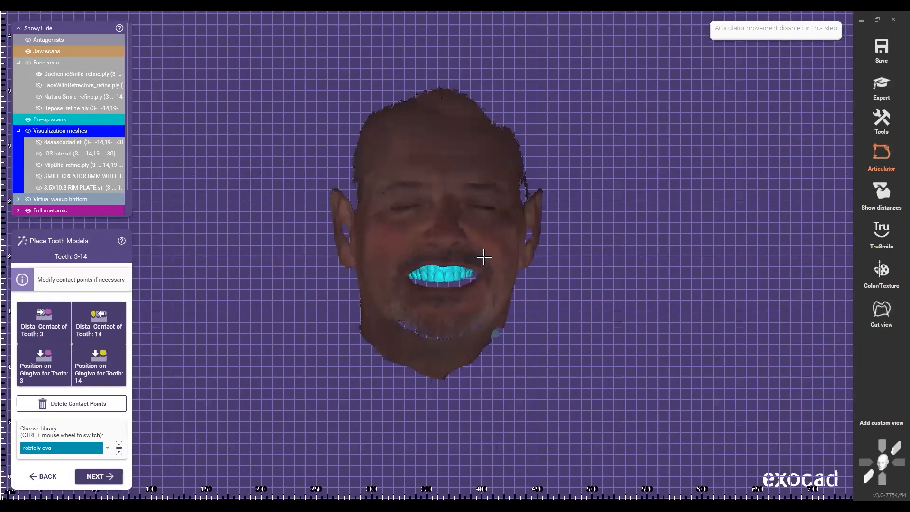
pyautogui.scroll(3, 443, 257)
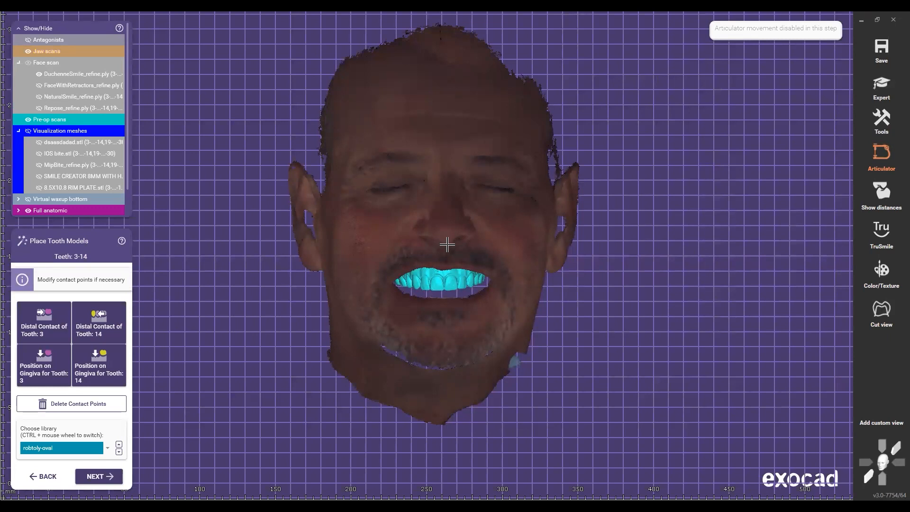
# Hide the face scan and make the pre-op scan transparent over the jaw scan and library teeth in an occlusal view
pyautogui.press('f')
pyautogui.scroll(1, 437, 294)
pyautogui.moveTo(616, 237); pyautogui.dragTo(544, 377, button='right')
pyautogui.scroll(5, 545, 376)
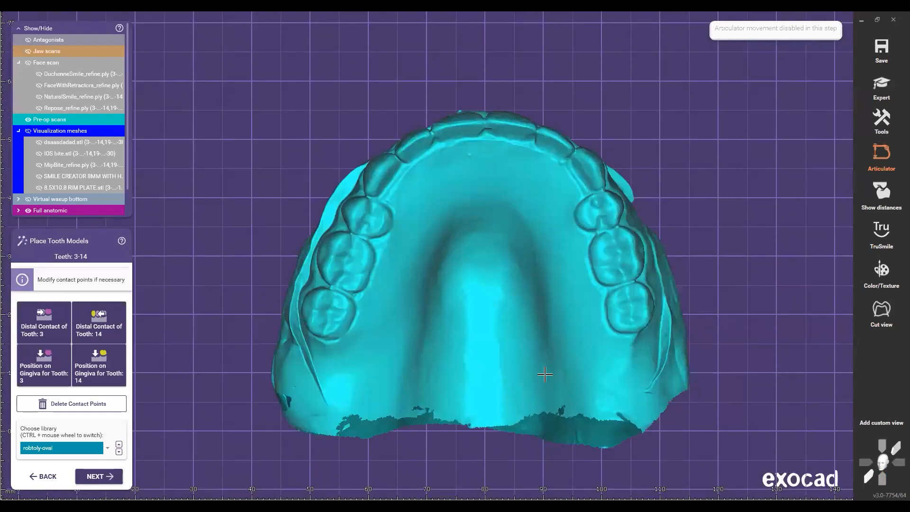
pyautogui.press('t')
pyautogui.press('t')
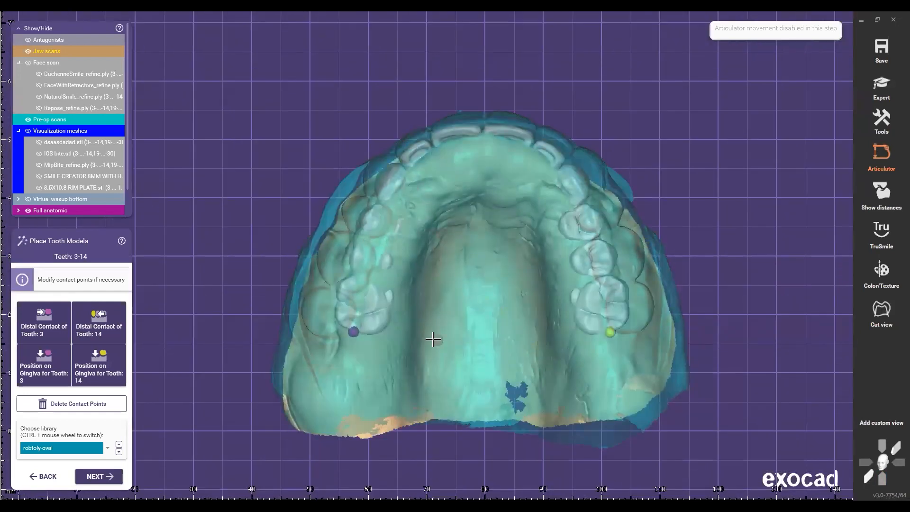
# Adjust the distal contact points of teeth 3 and 14 to align the library tooth arch with the transparent pre-op scan
pyautogui.moveTo(353, 324)
pyautogui.mouseDown()
pyautogui.moveTo(345, 337)
pyautogui.moveTo(352, 324)
pyautogui.mouseUp()
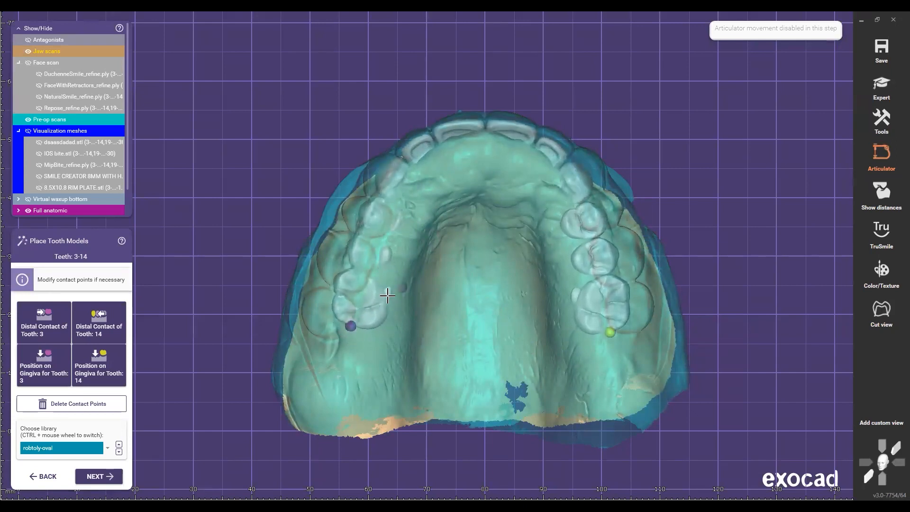
pyautogui.scroll(1, 483, 117)
pyautogui.scroll(4, 484, 117)
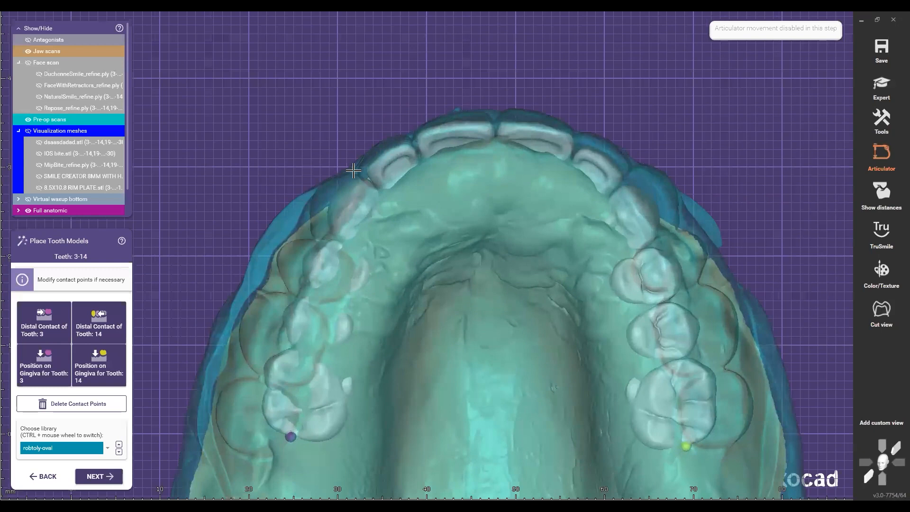
pyautogui.scroll(-1, 503, 132)
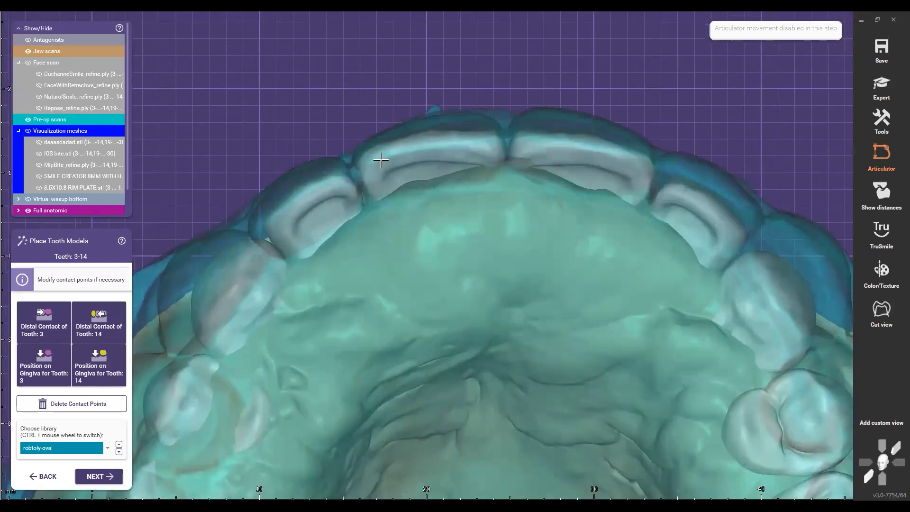
pyautogui.scroll(-1, 709, 477)
pyautogui.scroll(-1, 709, 478)
pyautogui.moveTo(666, 493); pyautogui.dragTo(631, 411, button='middle')
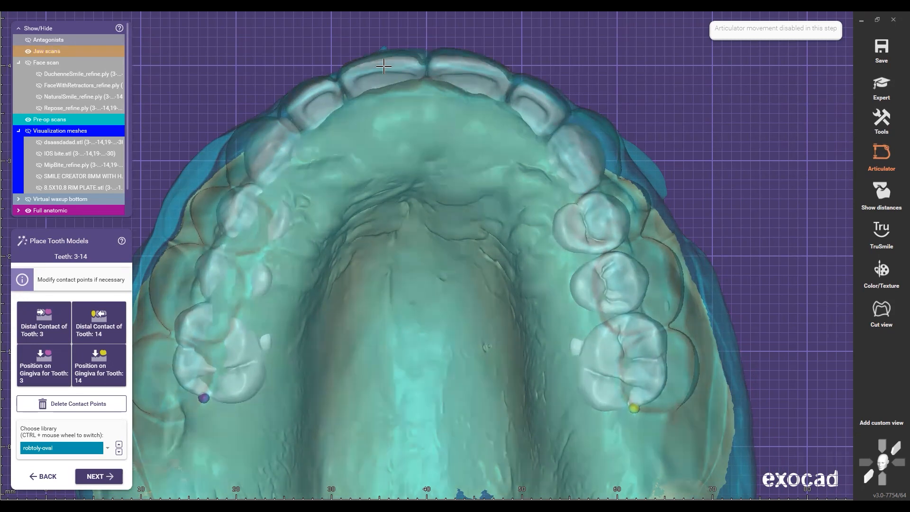
pyautogui.click(203, 398)
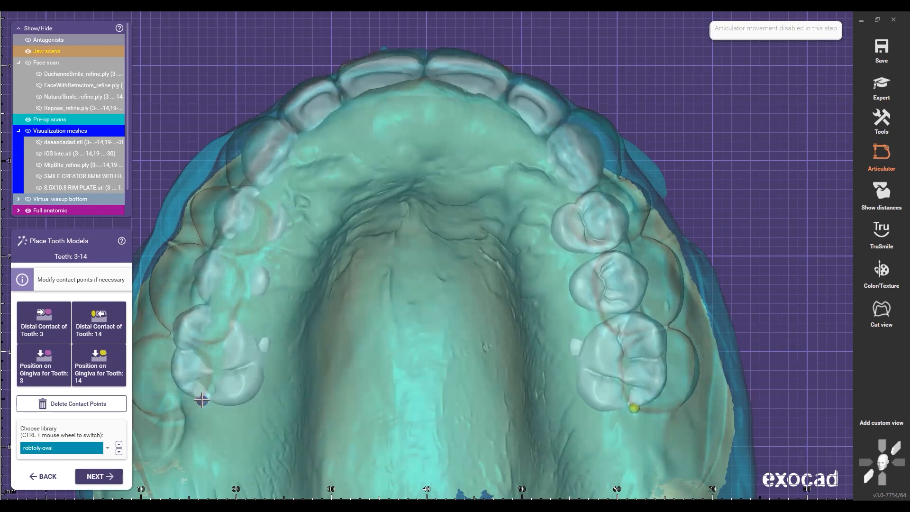
pyautogui.click(634, 407)
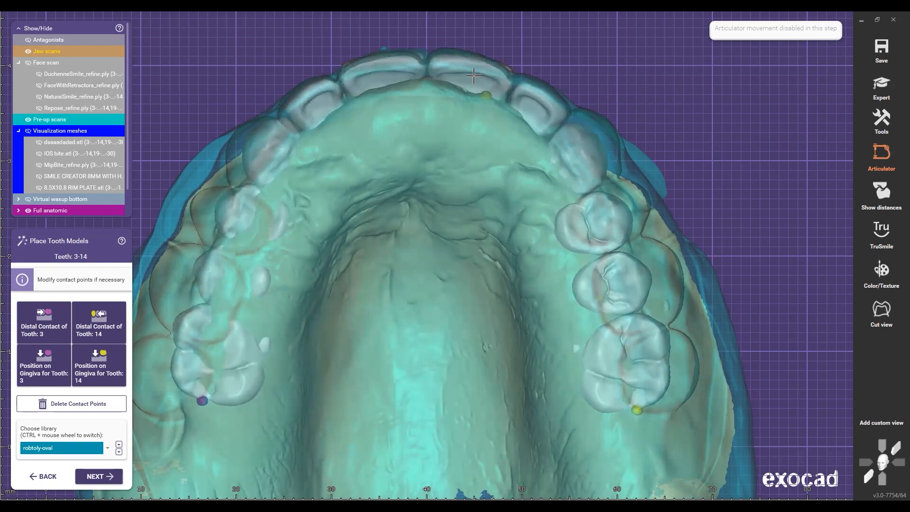
# Check the tooth arch from the front and load custom model teeth in Tooth Placement
pyautogui.scroll(-3, 482, 251)
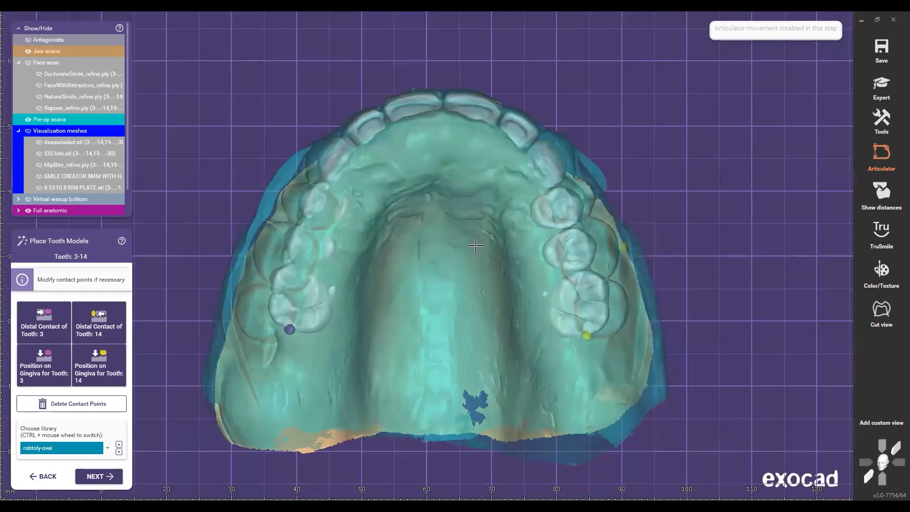
pyautogui.moveTo(475, 245); pyautogui.dragTo(602, 180, button='right')
pyautogui.scroll(-1, 601, 184)
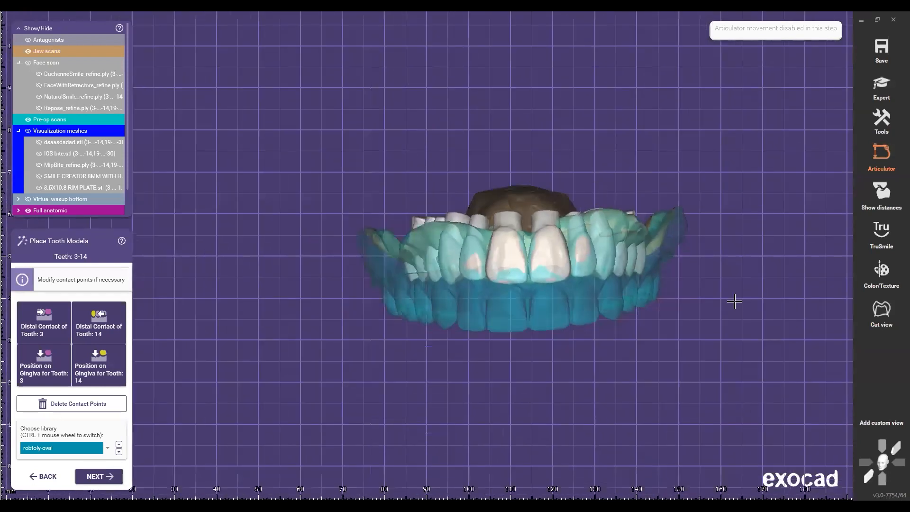
pyautogui.scroll(-1, 701, 303)
pyautogui.scroll(-1, 666, 324)
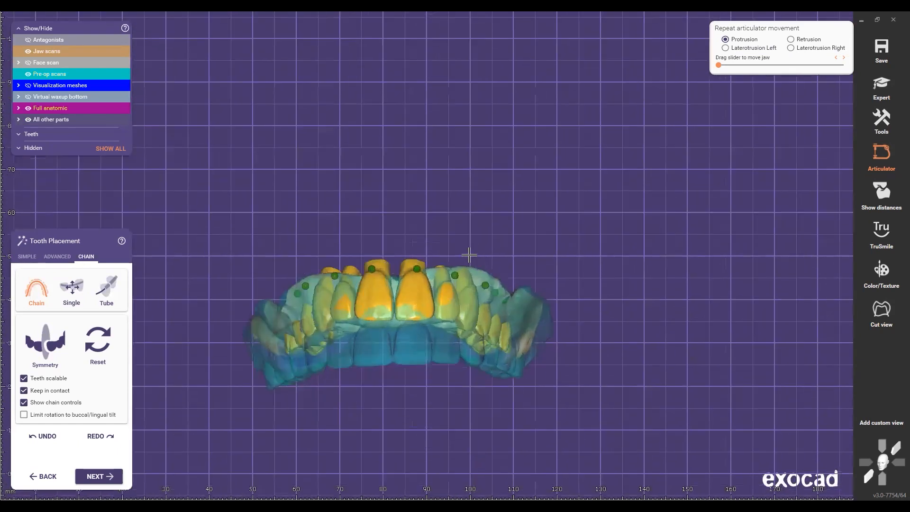
pyautogui.rightClick(479, 197)
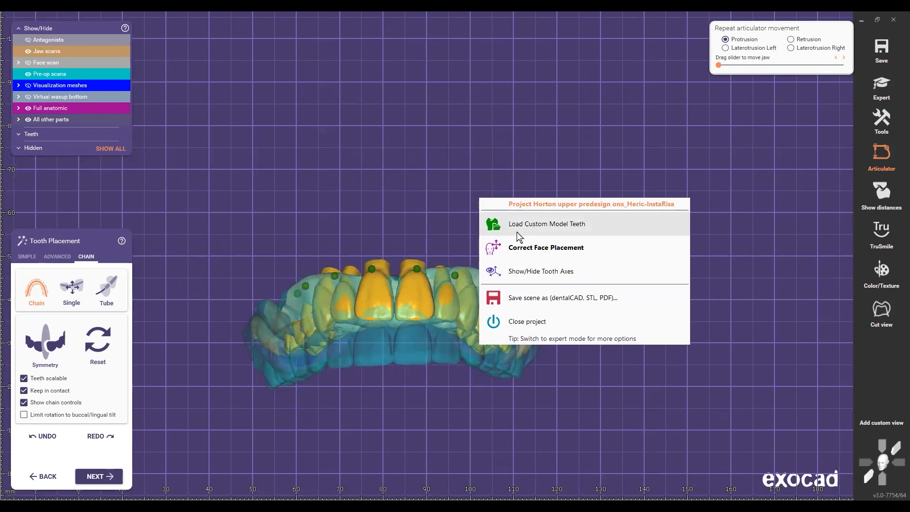
pyautogui.click(552, 221)
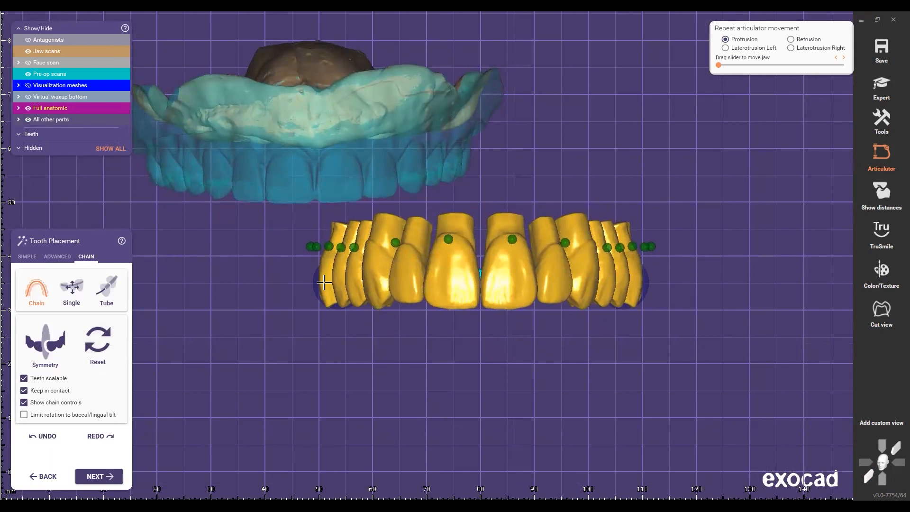
# Scale down the loaded custom tooth chain and compare it with the pre-op arch from the front and occlusal sides
pyautogui.keyDown('shift'); pyautogui.moveTo(368, 284); pyautogui.dragTo(427, 287); pyautogui.keyUp('shift')
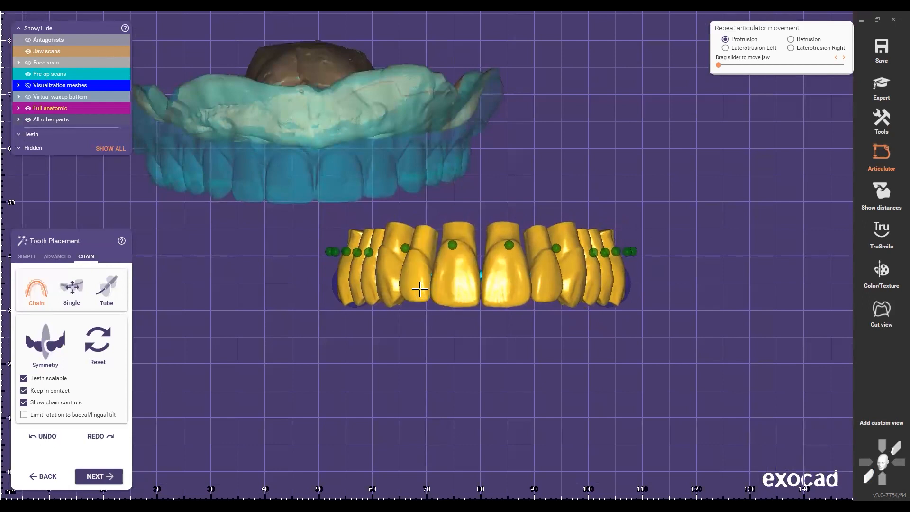
pyautogui.scroll(-4, 545, 154)
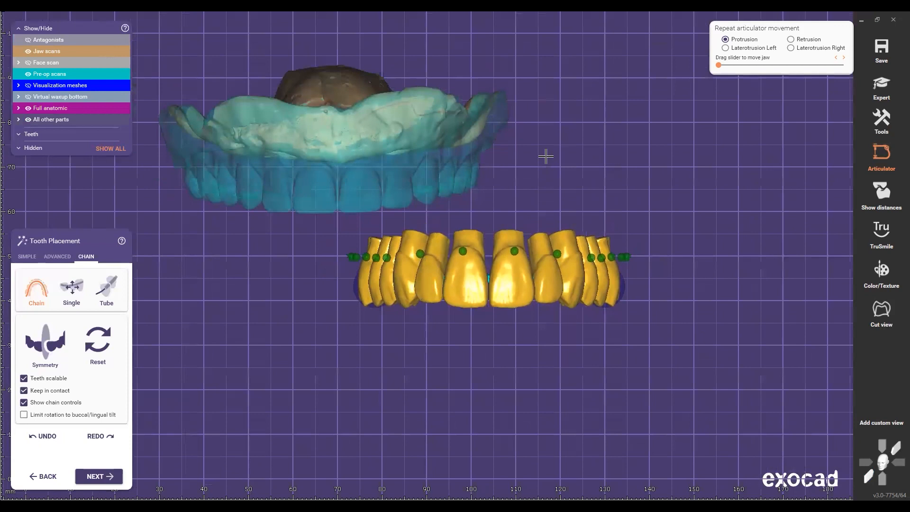
pyautogui.moveTo(519, 193); pyautogui.dragTo(442, 141, button='right')
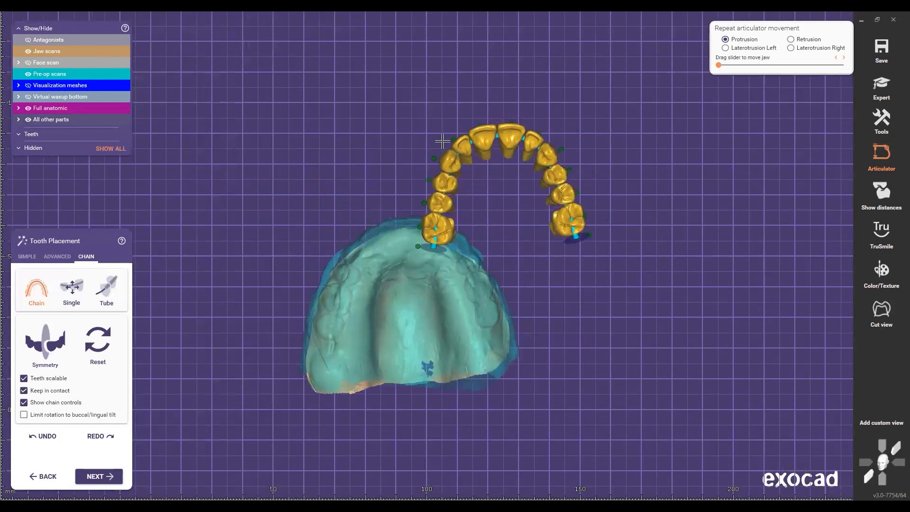
pyautogui.moveTo(521, 306); pyautogui.dragTo(476, 327, button='right')
pyautogui.scroll(-6, 477, 327)
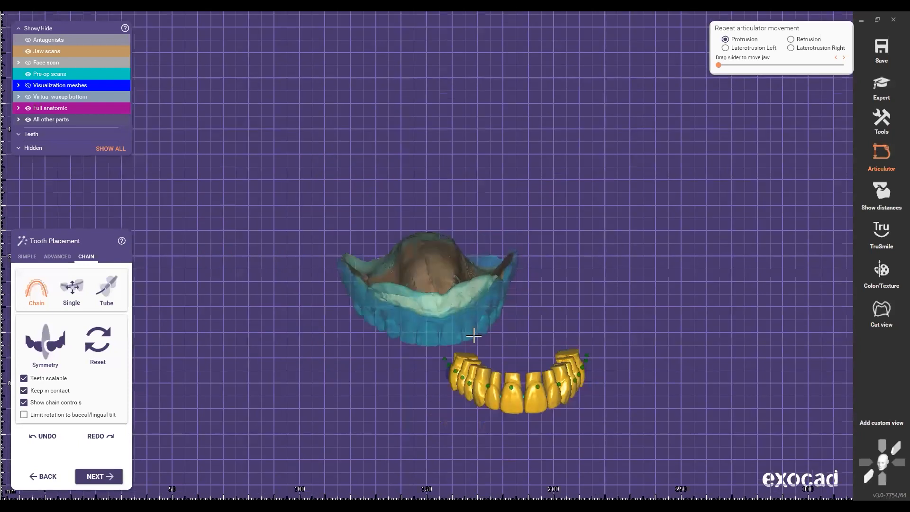
pyautogui.scroll(4, 473, 335)
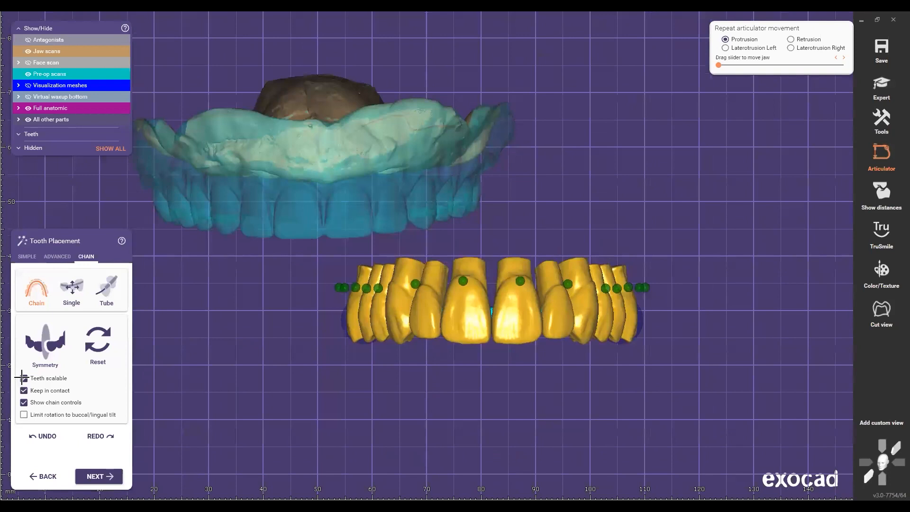
# Turn off tooth scaling and move the whole tooth chain up and back onto the arch of the pre-op scan
pyautogui.scroll(-2, 471, 360)
pyautogui.moveTo(511, 343); pyautogui.dragTo(373, 259)
pyautogui.click(868, 473)
pyautogui.moveTo(385, 280); pyautogui.dragTo(557, 307, button='right')
pyautogui.moveTo(557, 307); pyautogui.dragTo(454, 292)
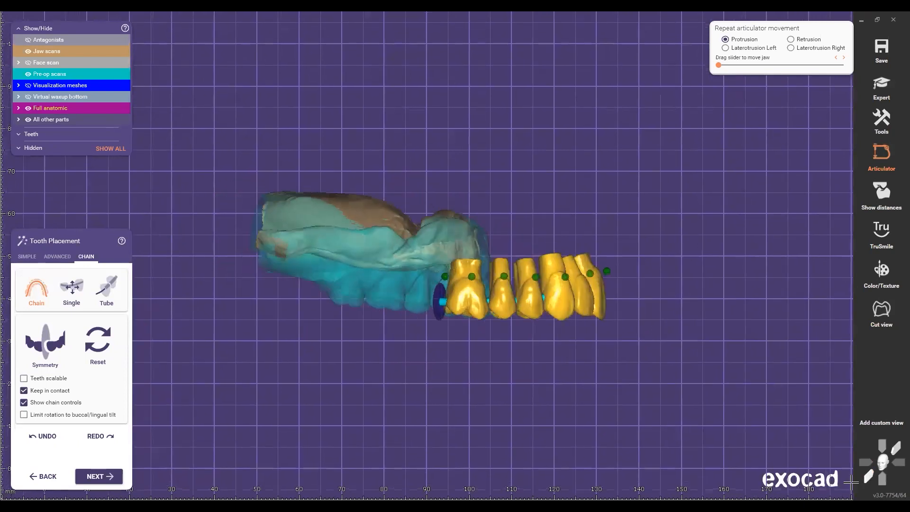
# Widen the posterior ends of the tooth chain on both sides to follow the pre-op arch in the occlusal view
pyautogui.moveTo(555, 289); pyautogui.dragTo(393, 317, button='right')
pyautogui.moveTo(307, 312)
pyautogui.mouseDown()
pyautogui.moveTo(318, 313)
pyautogui.moveTo(291, 311)
pyautogui.mouseUp()
pyautogui.moveTo(554, 318); pyautogui.dragTo(571, 310)
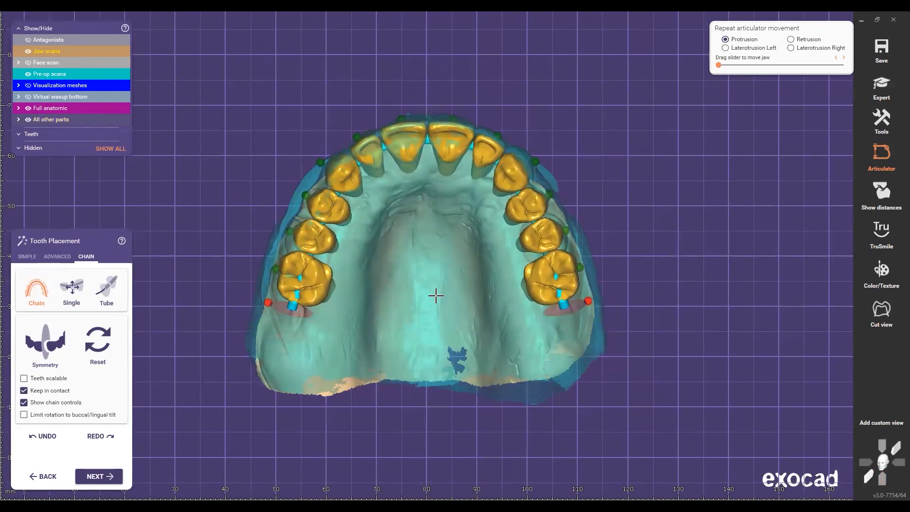
# Examine the pre-op teeth in profile within the NaturalSmile_refine face scan, and return to the full anatomic teeth without the face
pyautogui.scroll(2, 416, 134)
pyautogui.scroll(1, 461, 174)
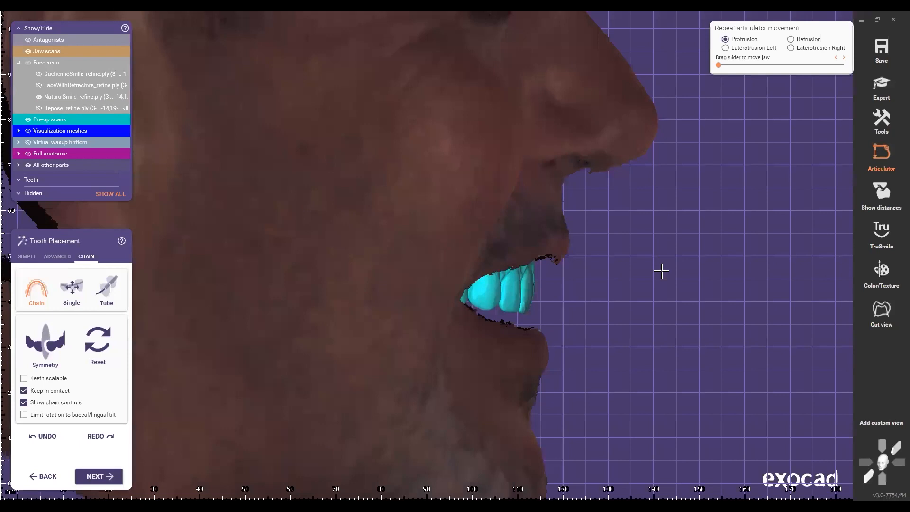
pyautogui.scroll(-6, 661, 270)
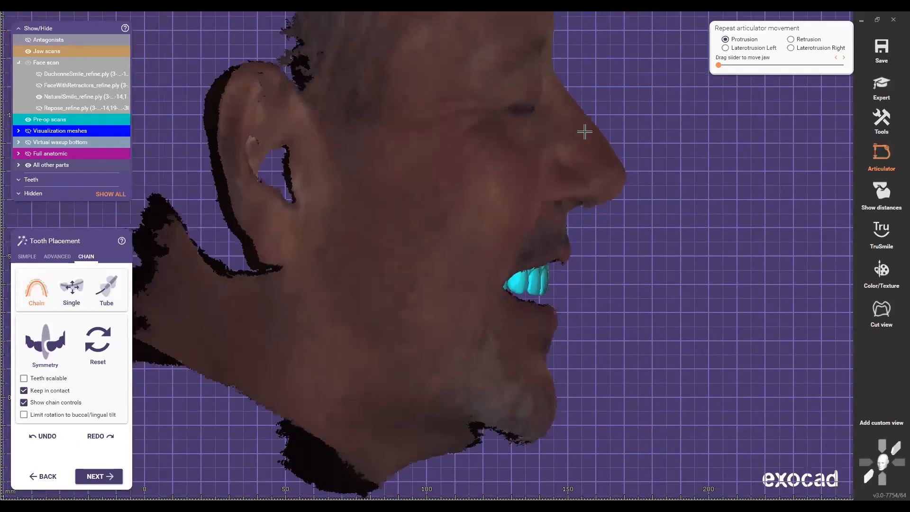
pyautogui.scroll(-3, 578, 276)
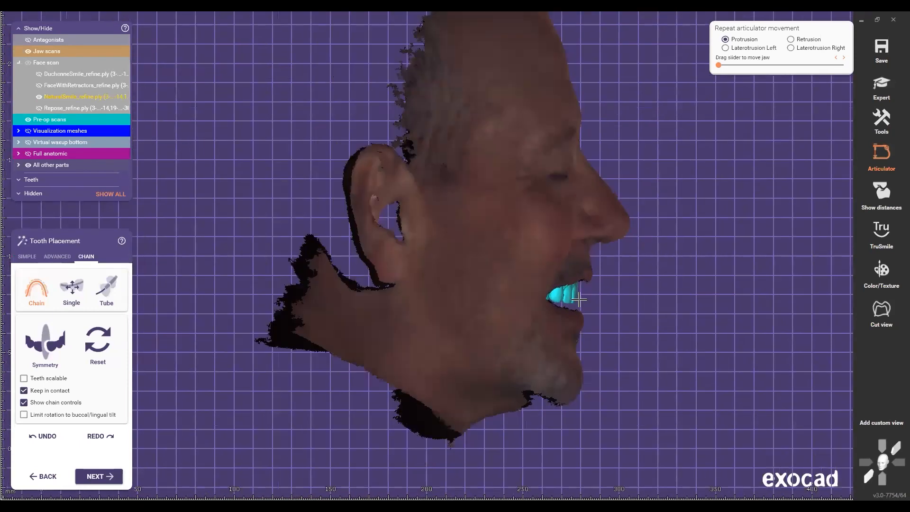
pyautogui.press('f')
pyautogui.press('a')
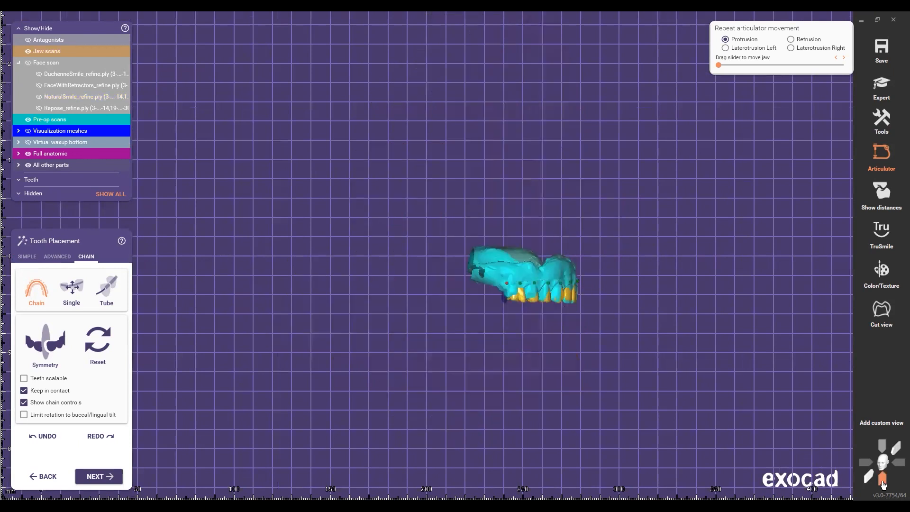
# Make the pre-op scan transparent again and examine the tooth chain's fit from the occlusal side and at an angle
pyautogui.moveTo(445, 198); pyautogui.dragTo(417, 123, button='right')
pyautogui.scroll(2, 416, 122)
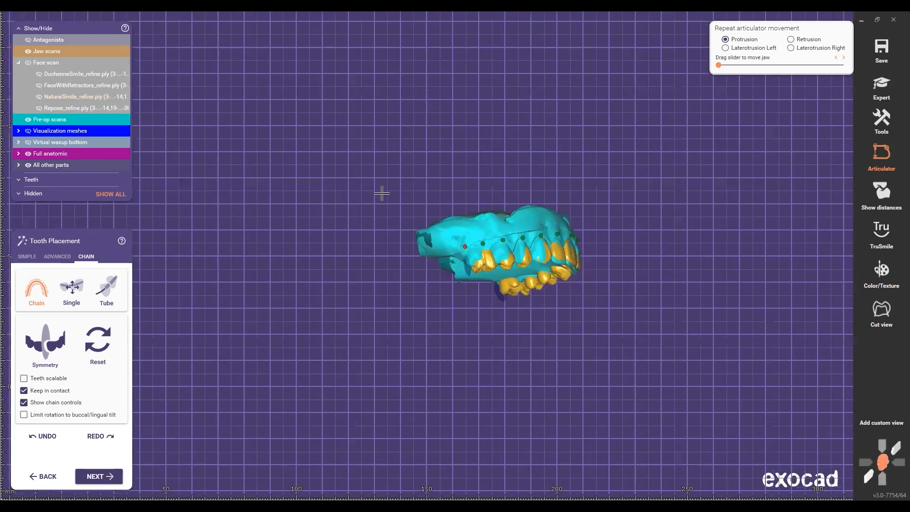
pyautogui.moveTo(381, 194); pyautogui.dragTo(314, 241, button='right')
pyautogui.hotkey('ctrl', 'o')
pyautogui.press('ctrl')
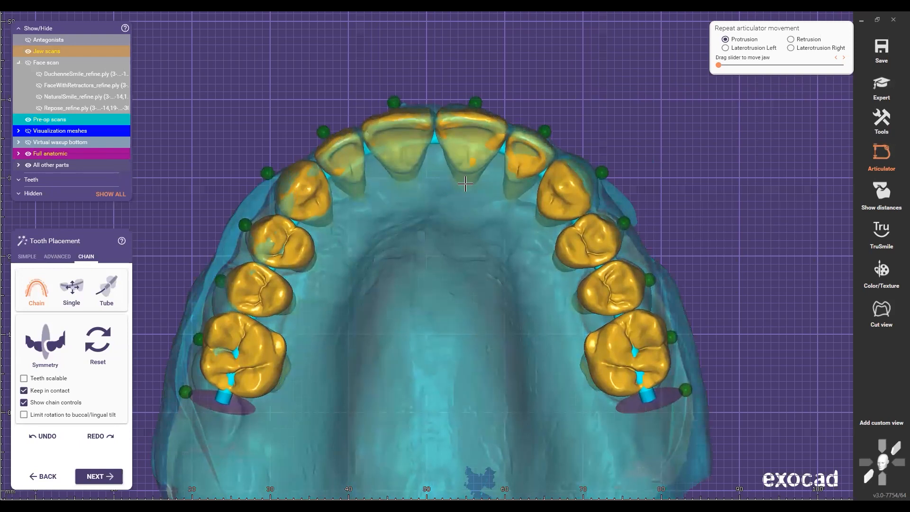
pyautogui.moveTo(622, 109); pyautogui.dragTo(668, 135, button='right')
pyautogui.moveTo(678, 200); pyautogui.dragTo(592, 271, button='right')
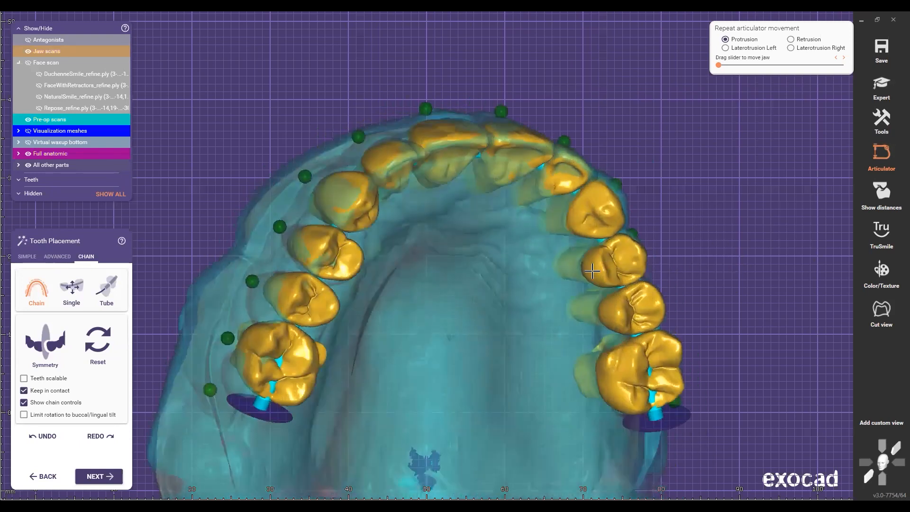
# Show the antagonist and raise the tooth chain, most at its posterior end, away from the lower molars
pyautogui.moveTo(427, 188); pyautogui.dragTo(502, 284, button='right')
pyautogui.scroll(-3, 502, 284)
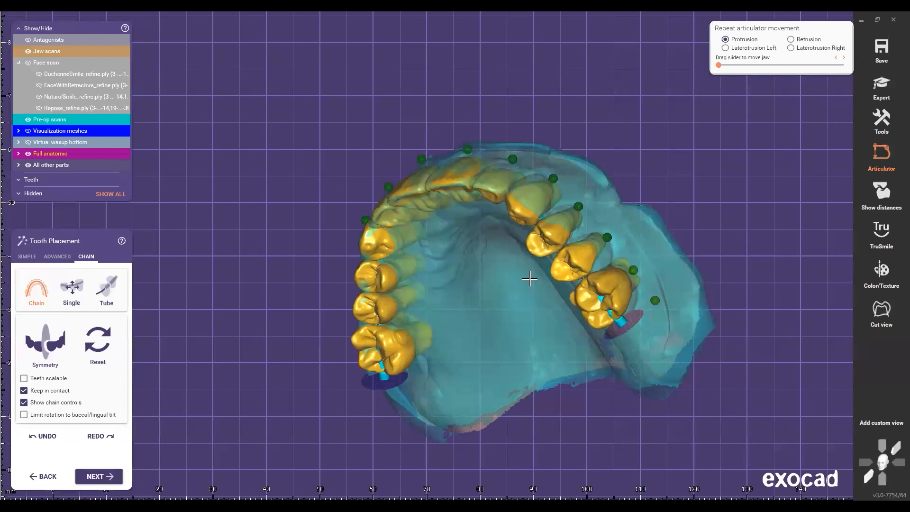
pyautogui.scroll(2, 529, 278)
pyautogui.scroll(-2, 546, 289)
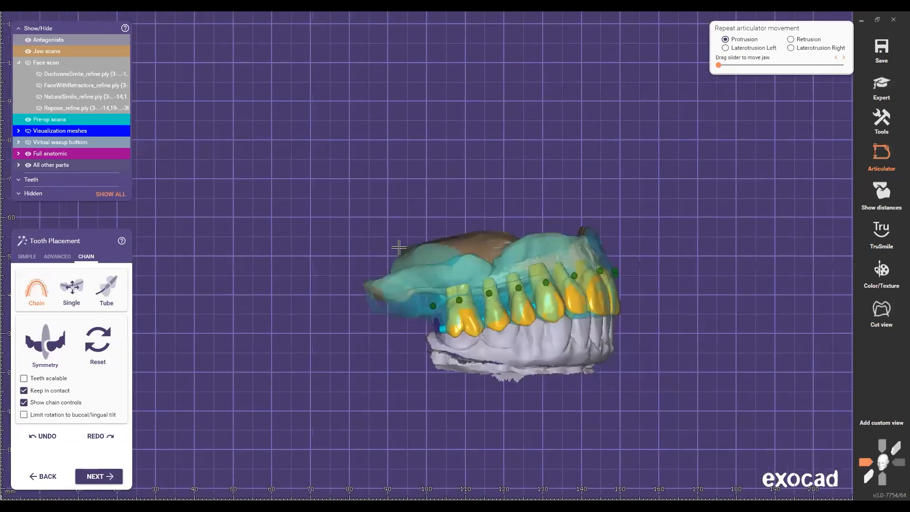
pyautogui.scroll(3, 602, 284)
pyautogui.moveTo(623, 305); pyautogui.dragTo(568, 312, button='right')
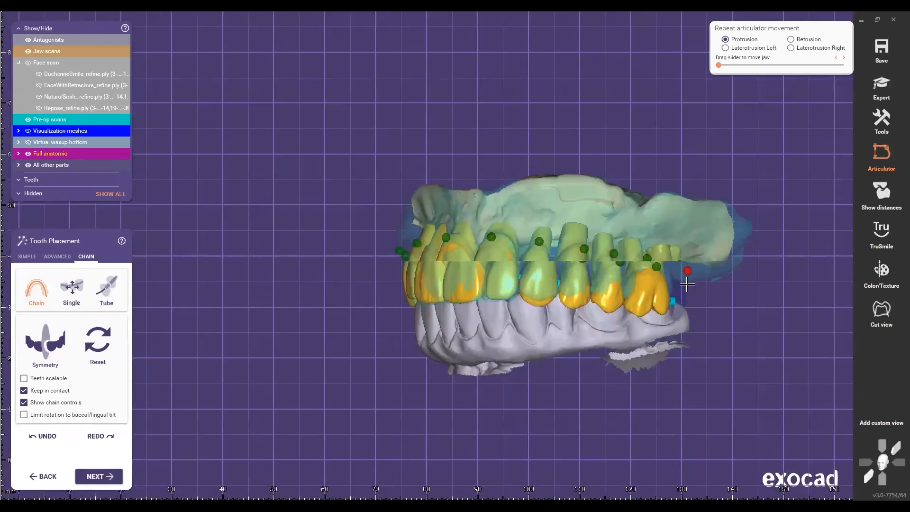
pyautogui.moveTo(687, 284); pyautogui.dragTo(682, 292, button='right')
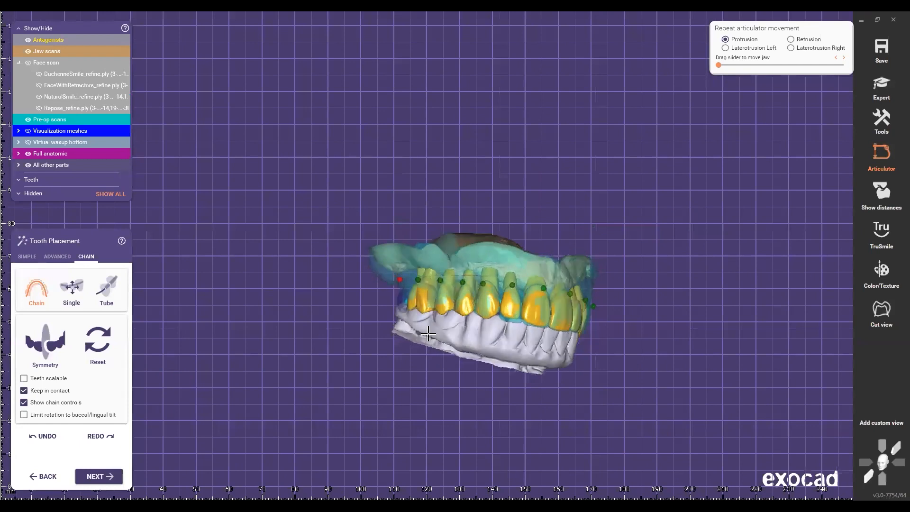
pyautogui.moveTo(474, 308); pyautogui.dragTo(455, 314, button='right')
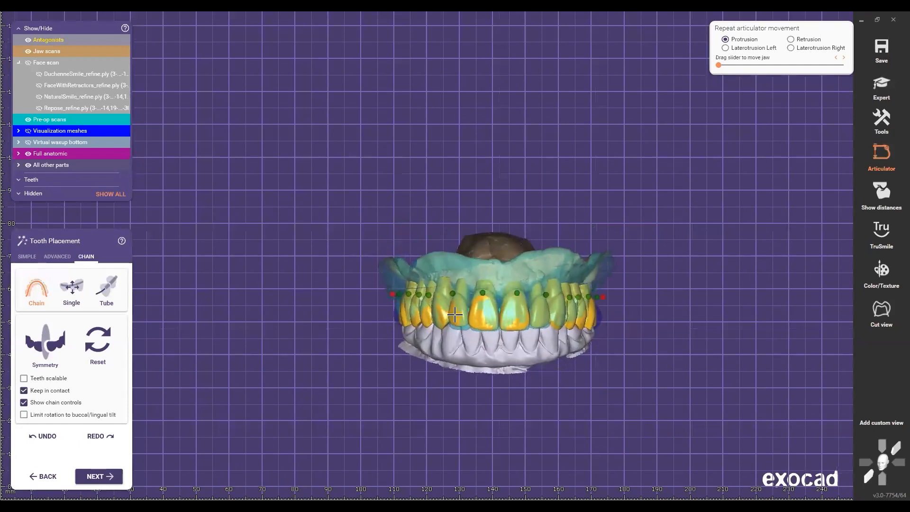
pyautogui.scroll(3, 383, 300)
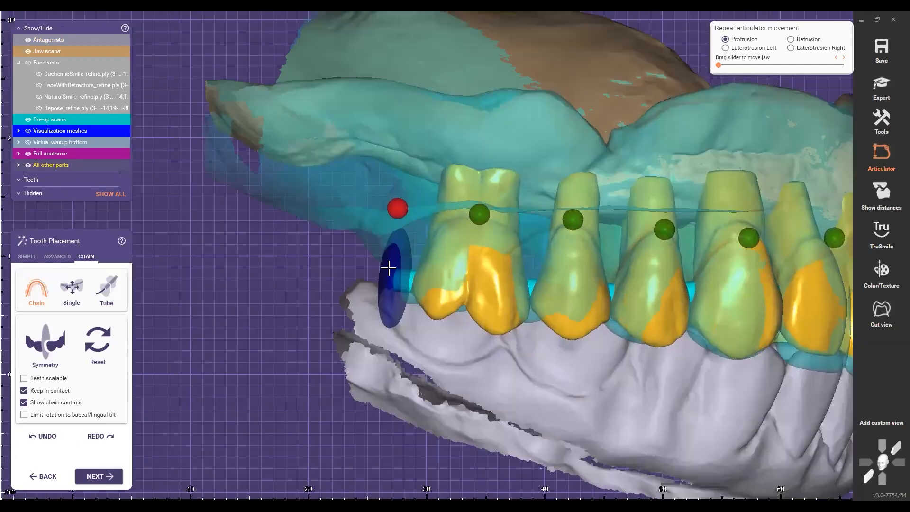
# Show the 8.5X10.8 RIM PLATE mesh, make it transparent, and hide the pre-op and jaw scans
pyautogui.click(18, 131)
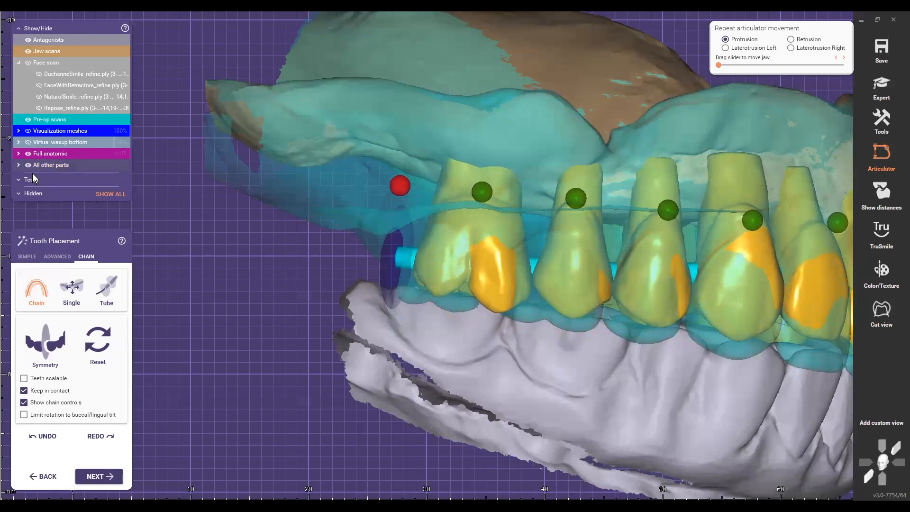
pyautogui.click(38, 187)
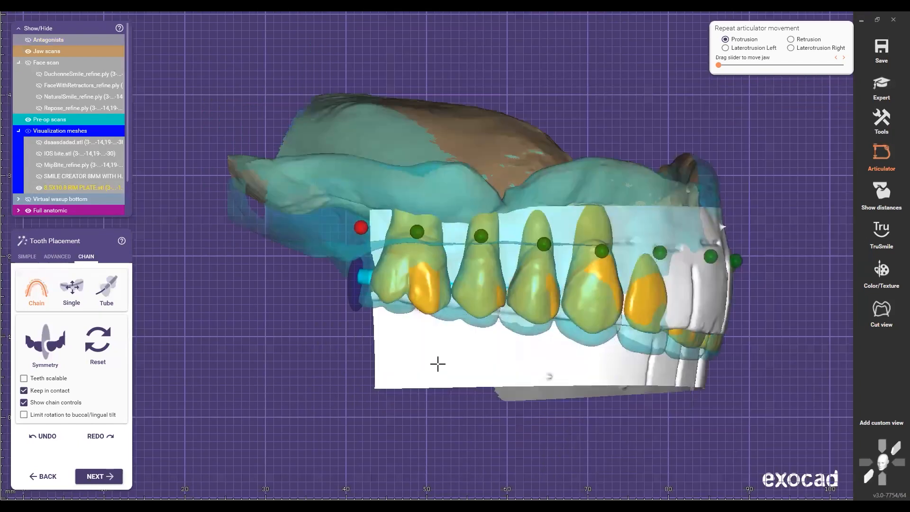
pyautogui.scroll(-4, 438, 364)
pyautogui.keyDown('ctrl'); pyautogui.scroll(-5, 438, 364); pyautogui.keyUp('ctrl')
pyautogui.moveTo(437, 363); pyautogui.dragTo(402, 329, button='right')
pyautogui.scroll(-1, 369, 176)
pyautogui.keyDown('ctrl'); pyautogui.scroll(-8, 379, 177); pyautogui.keyUp('ctrl')
pyautogui.moveTo(436, 365); pyautogui.dragTo(433, 240, button='right')
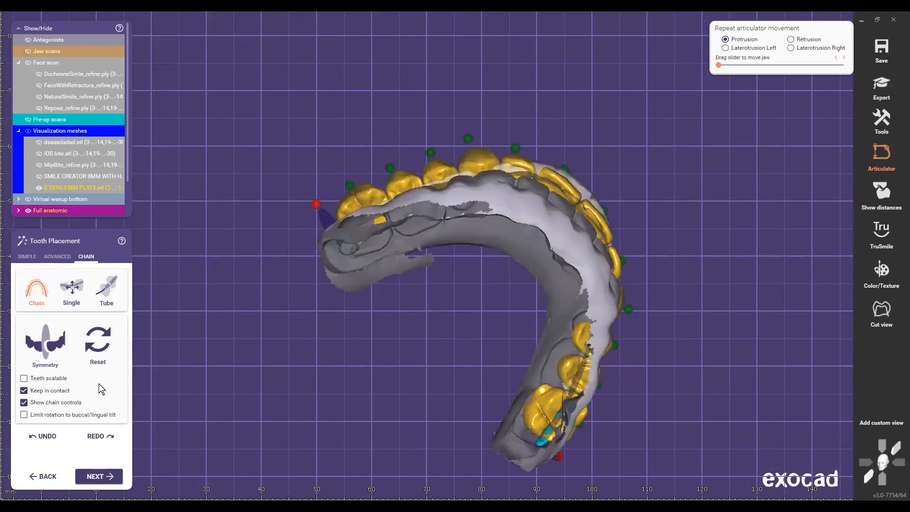
# Examine how the tooth chain follows the transparent rim plate and lower arch, including a side view without the antagonist
pyautogui.scroll(2, 304, 184)
pyautogui.scroll(1, 308, 195)
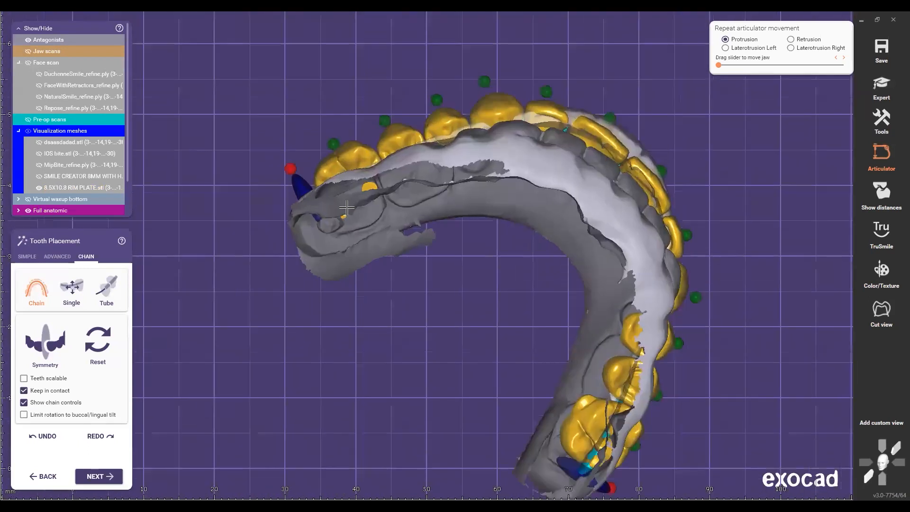
pyautogui.scroll(1, 347, 207)
pyautogui.scroll(1, 348, 212)
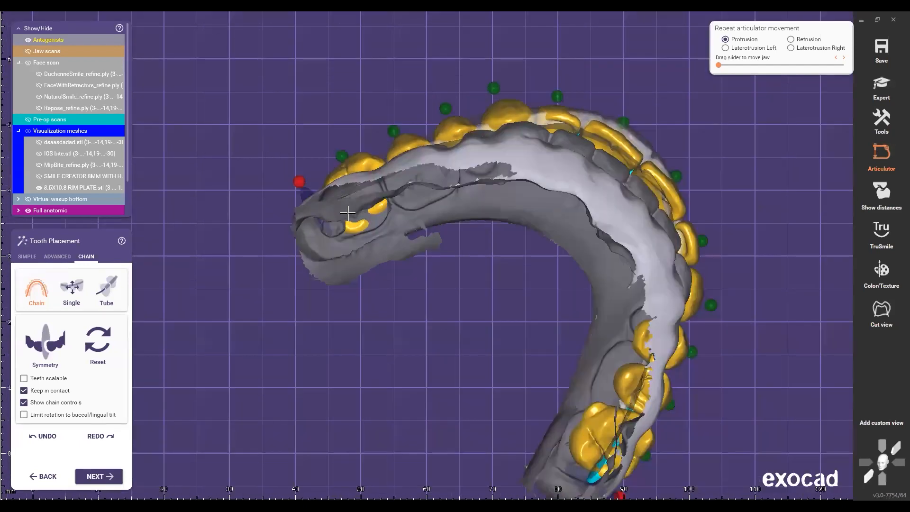
pyautogui.scroll(-2, 348, 213)
pyautogui.scroll(2, 382, 151)
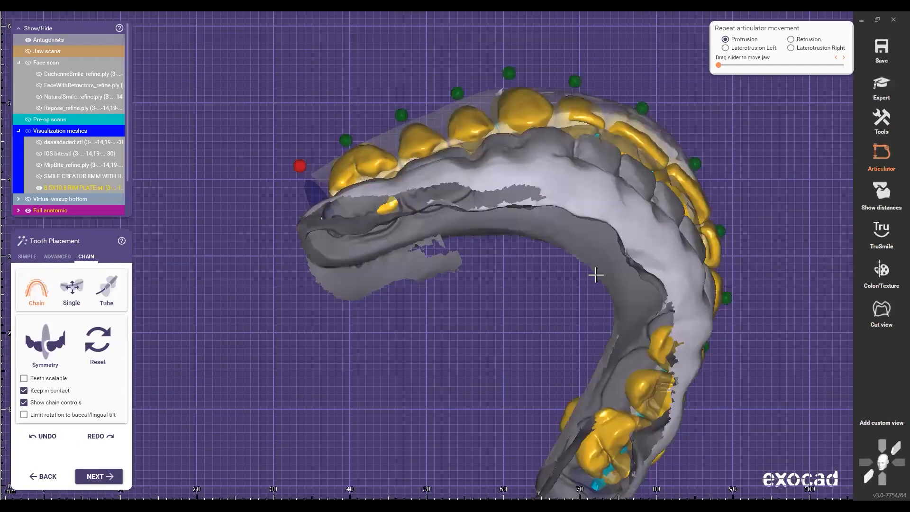
pyautogui.moveTo(596, 275); pyautogui.dragTo(550, 310, button='right')
pyautogui.scroll(-1, 551, 303)
pyautogui.moveTo(556, 247); pyautogui.dragTo(544, 309, button='right')
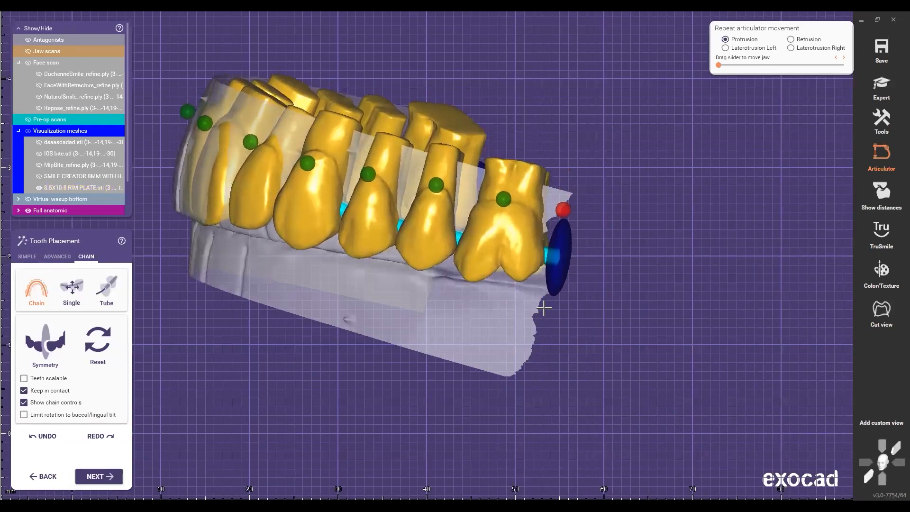
# Show the antagonist again and examine how the posterior teeth on one side overlap the lower arch
pyautogui.press('a')
pyautogui.scroll(-3, 642, 260)
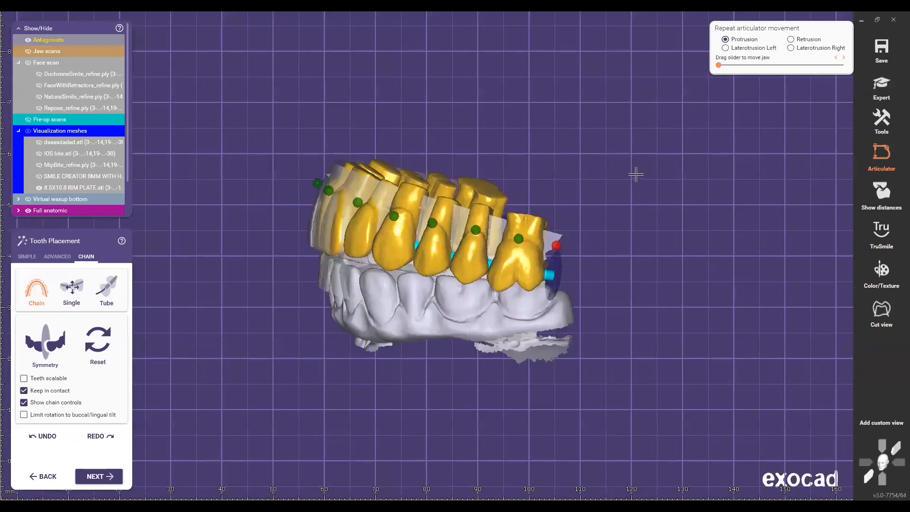
pyautogui.moveTo(611, 108); pyautogui.dragTo(569, 298, button='right')
pyautogui.scroll(1, 578, 304)
pyautogui.scroll(2, 567, 299)
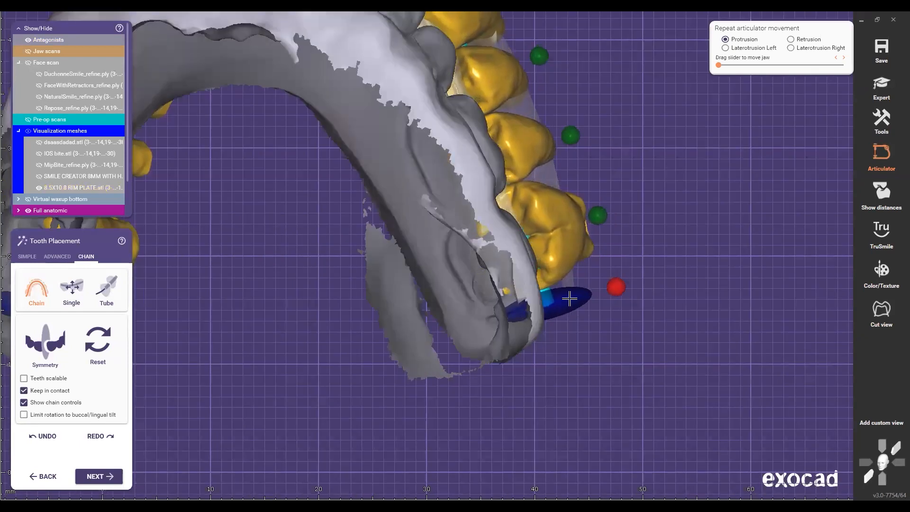
pyautogui.scroll(-3, 512, 303)
pyautogui.moveTo(511, 303); pyautogui.dragTo(486, 177, button='right')
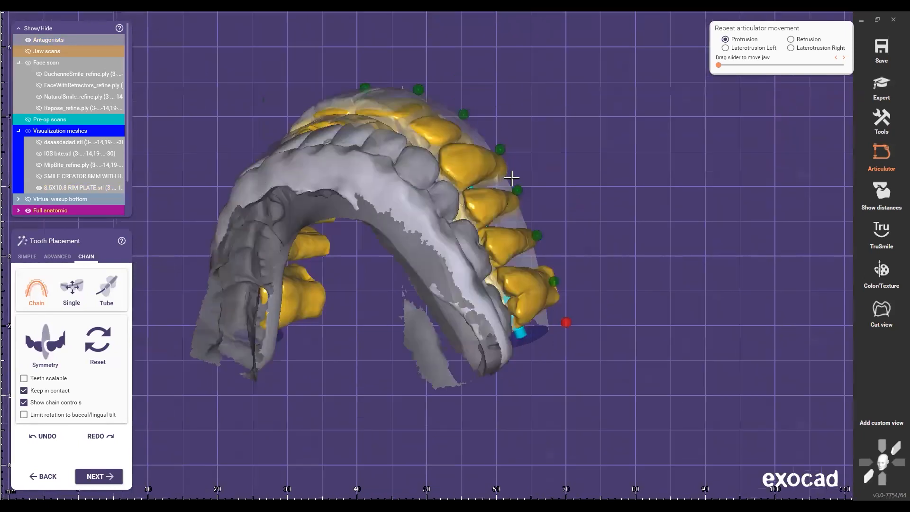
pyautogui.scroll(2, 518, 175)
pyautogui.scroll(-2, 546, 180)
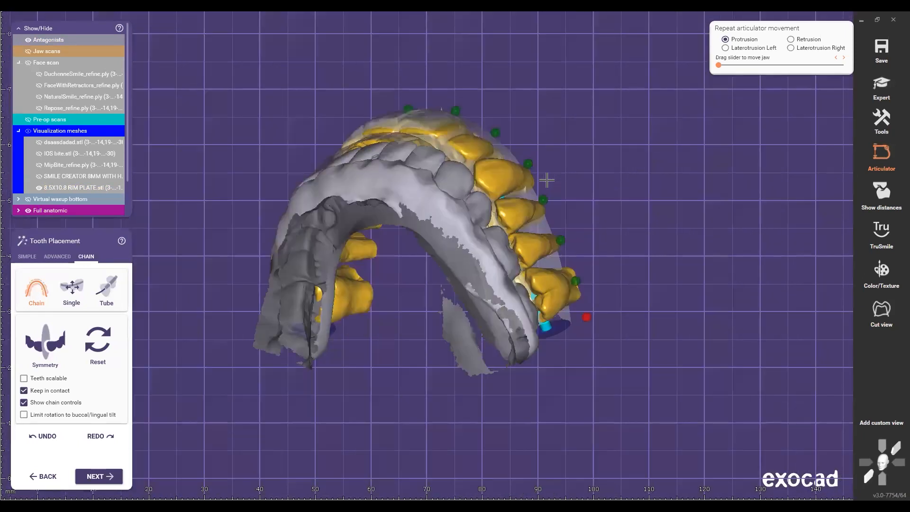
# Compare the overlap of the tooth chain over the lower arch on both sides from below
pyautogui.moveTo(560, 182); pyautogui.dragTo(620, 299, button='right')
pyautogui.scroll(1, 614, 200)
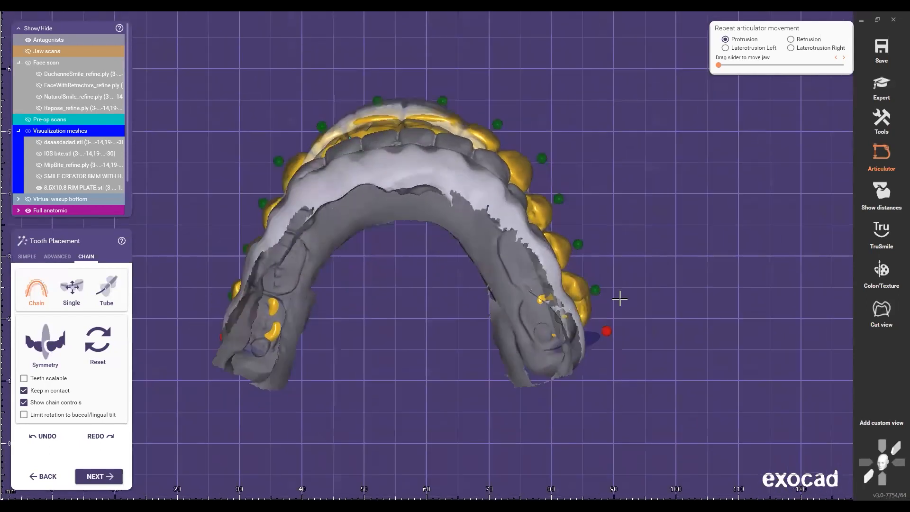
pyautogui.scroll(-2, 612, 297)
pyautogui.scroll(2, 474, 331)
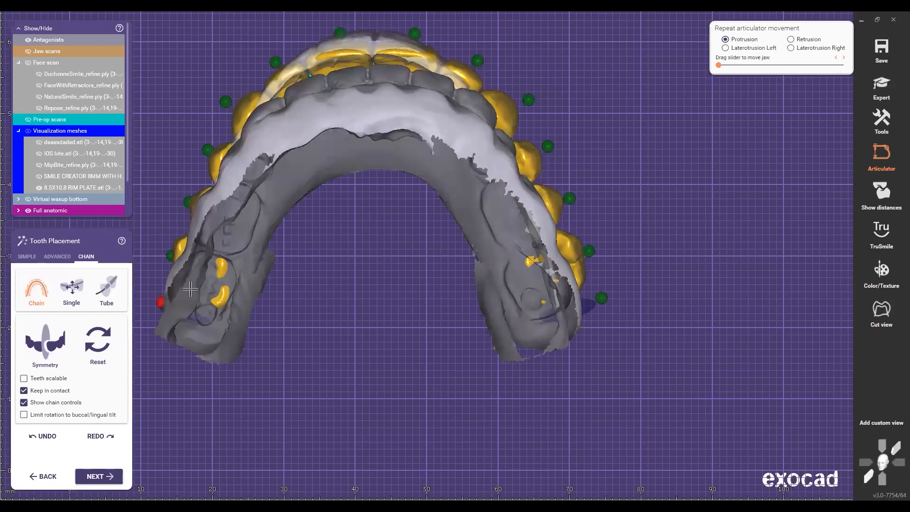
pyautogui.moveTo(190, 288); pyautogui.dragTo(426, 268, button='right')
pyautogui.moveTo(415, 75); pyautogui.dragTo(442, 219, button='right')
pyautogui.scroll(-4, 455, 226)
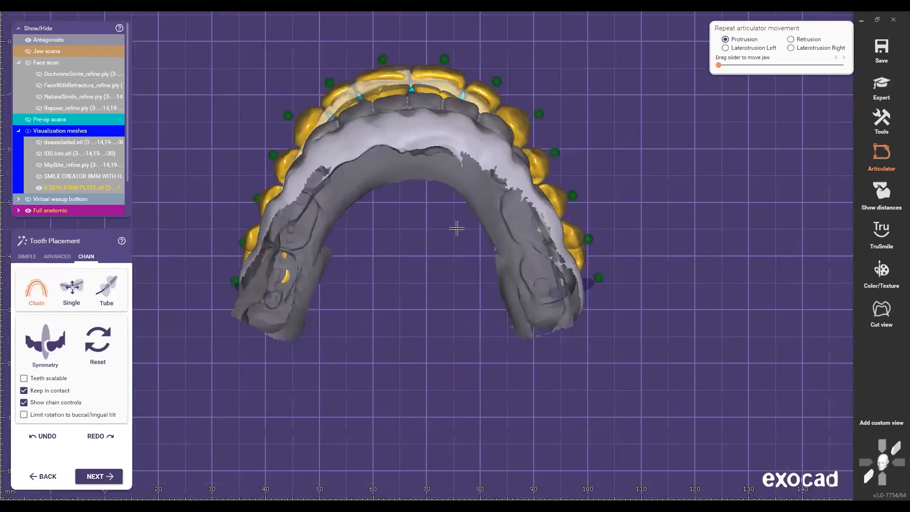
# Replace the rim plate and antagonist with the transparent pre-op scan and compare the tooth chain with it occlusally
pyautogui.moveTo(516, 241); pyautogui.dragTo(412, 121, button='right')
pyautogui.moveTo(490, 176); pyautogui.dragTo(439, 148, button='right')
pyautogui.moveTo(447, 105); pyautogui.dragTo(464, 93, button='right')
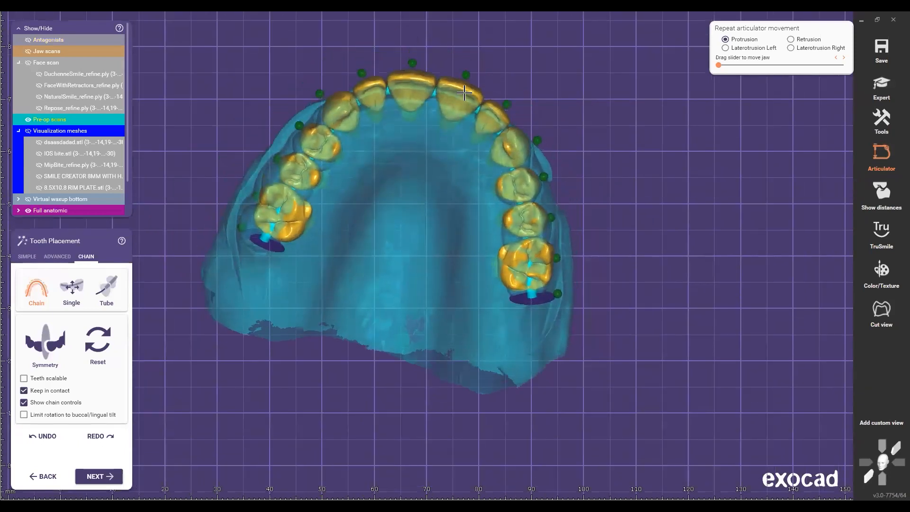
pyautogui.scroll(3, 454, 145)
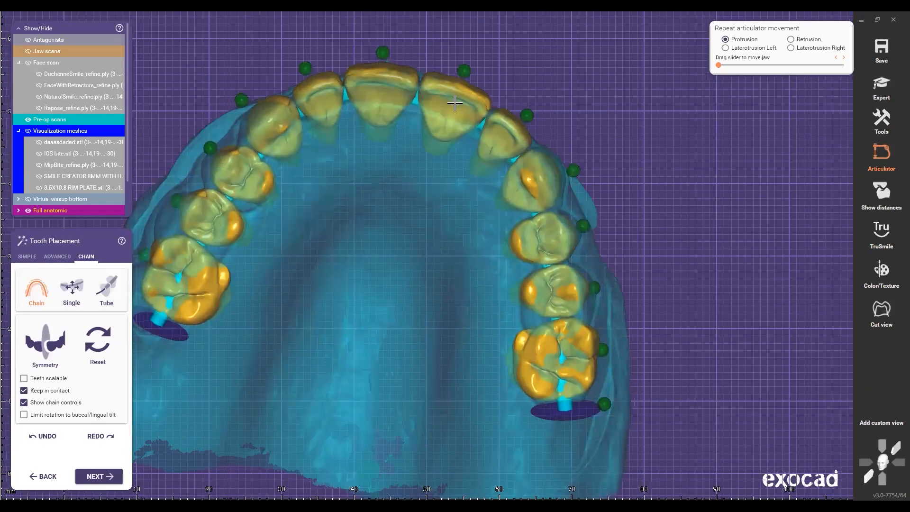
pyautogui.scroll(-2, 432, 148)
pyautogui.scroll(2, 457, 216)
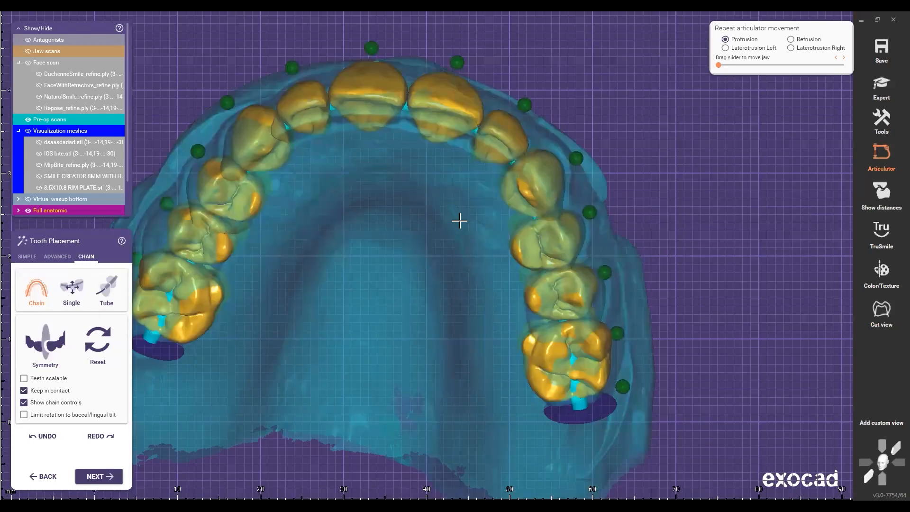
pyautogui.scroll(-2, 459, 220)
# Show the antagonist with the pre-op scan and examine the tooth chain's fit from the side and front
pyautogui.moveTo(414, 229); pyautogui.dragTo(323, 219, button='right')
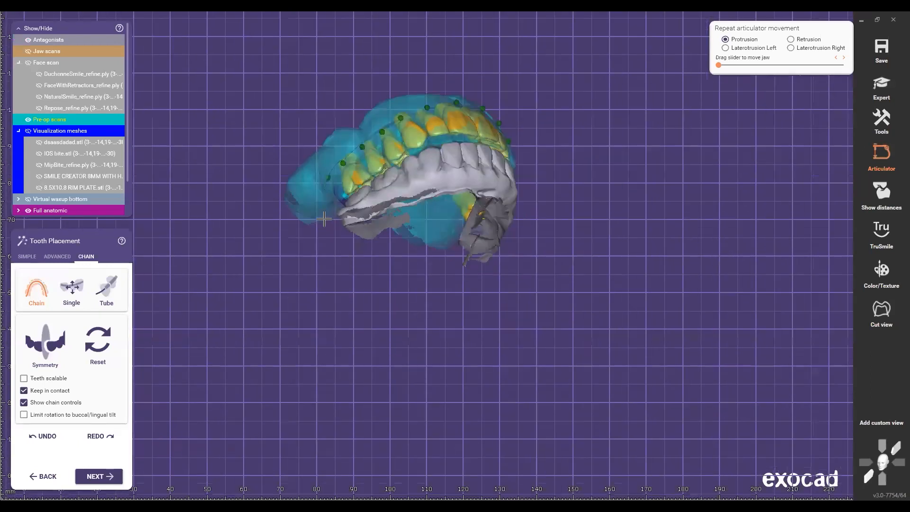
pyautogui.scroll(3, 656, 187)
pyautogui.moveTo(340, 269); pyautogui.dragTo(420, 304, button='right')
pyautogui.scroll(-2, 498, 208)
pyautogui.scroll(3, 416, 297)
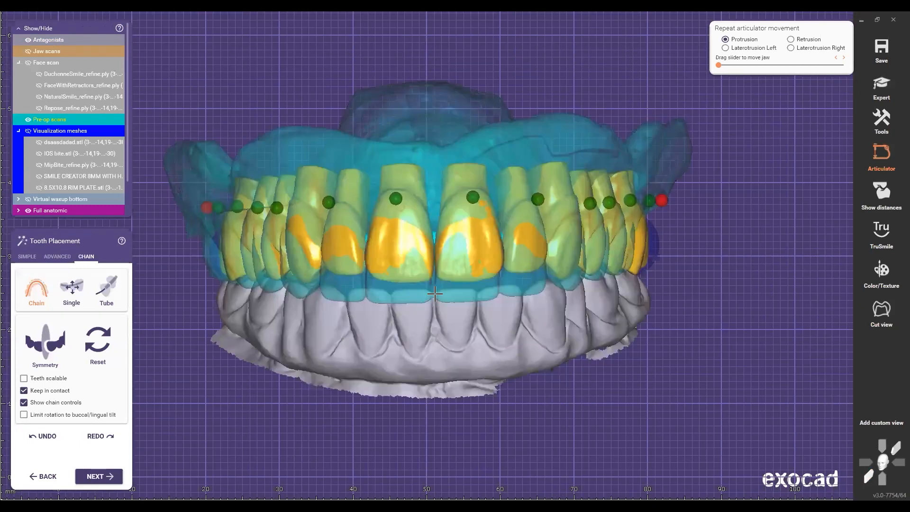
# Hide the pre-op scan, show the SMILE CREATOR 8MM guide mesh, and compare the front teeth with its lines
pyautogui.scroll(2, 485, 280)
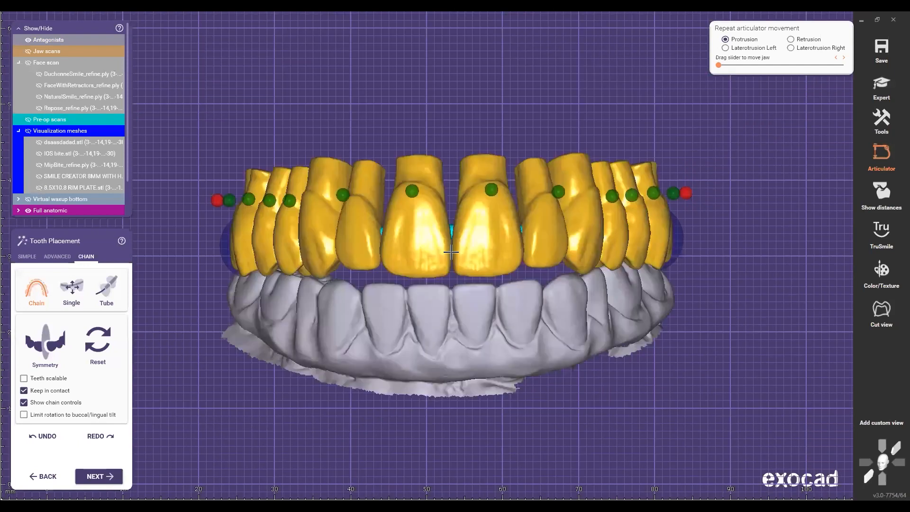
pyautogui.scroll(5, 450, 251)
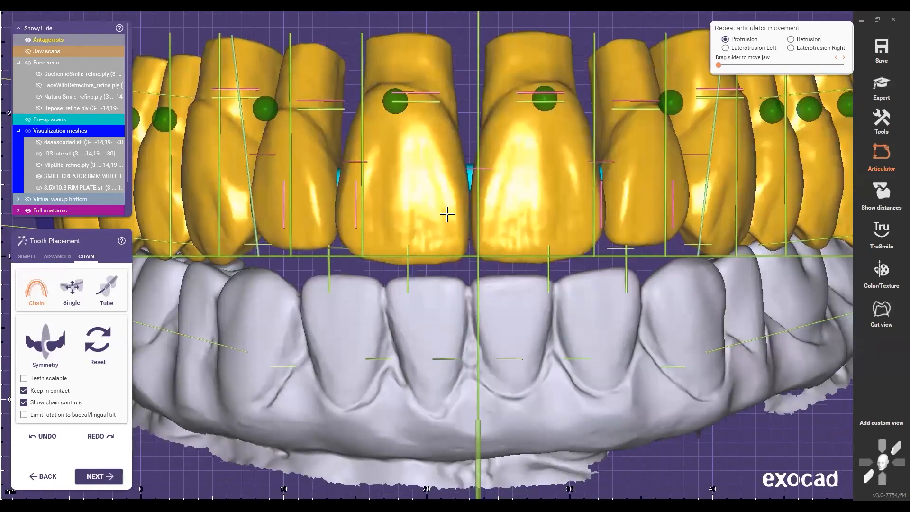
pyautogui.scroll(-1, 441, 220)
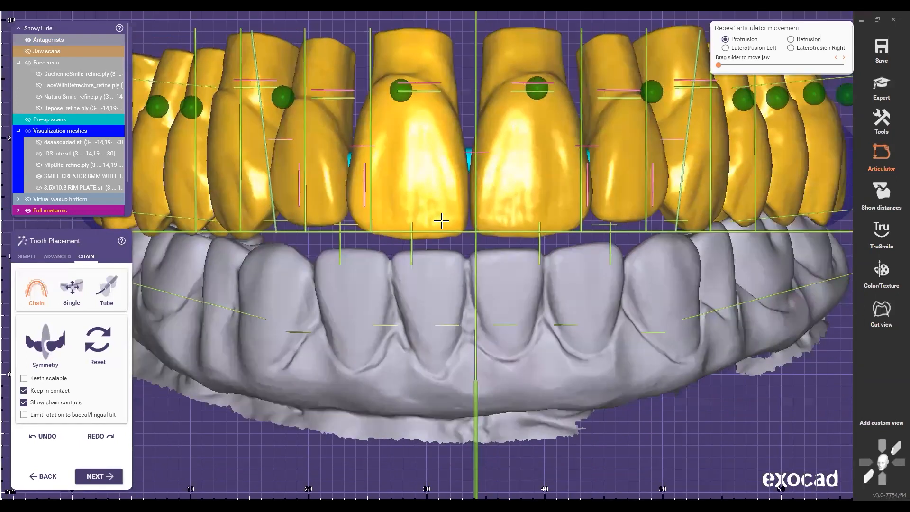
pyautogui.scroll(-2, 442, 219)
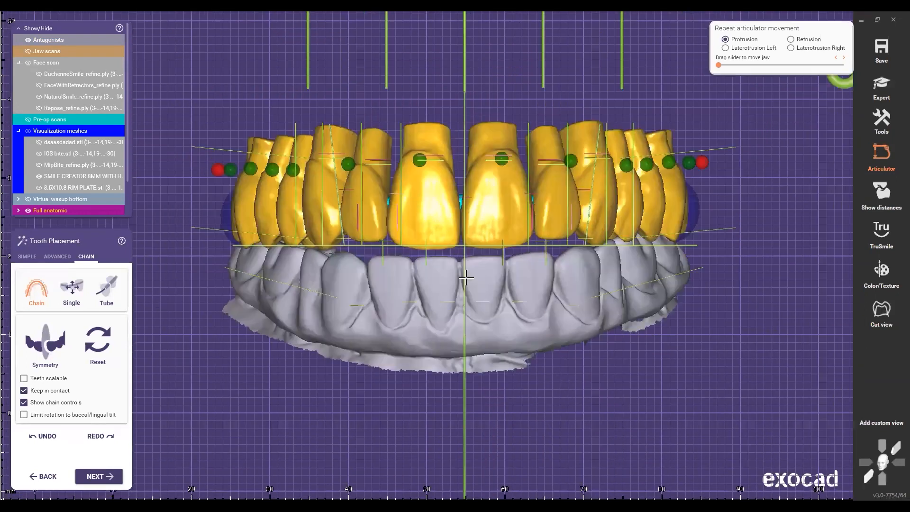
pyautogui.scroll(1, 429, 277)
pyautogui.scroll(-2, 589, 284)
# Examine the smile guide's alignment with the tooth chain from the occlusal side, and return to the preset front view
pyautogui.moveTo(548, 272); pyautogui.dragTo(428, 229, button='right')
pyautogui.moveTo(420, 102); pyautogui.dragTo(467, 289, button='right')
pyautogui.moveTo(454, 246); pyautogui.dragTo(433, 188, button='right')
pyautogui.scroll(-6, 432, 188)
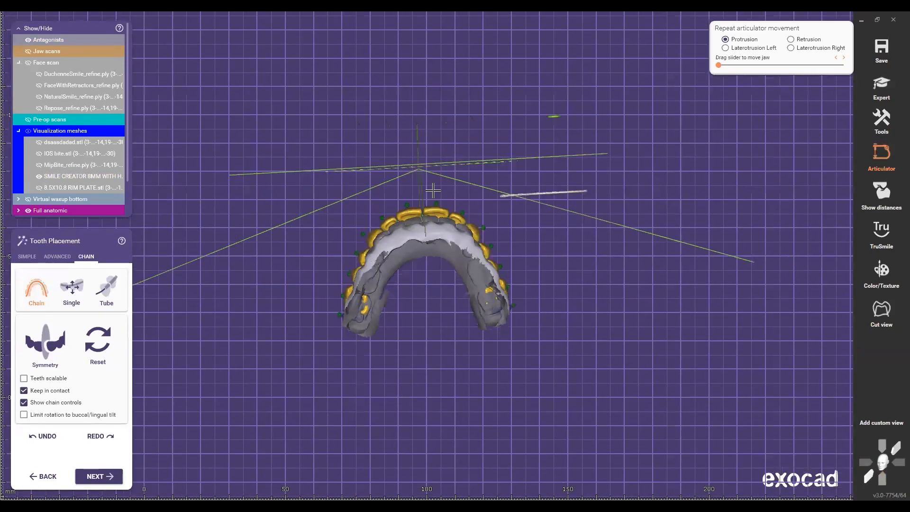
pyautogui.scroll(-3, 433, 190)
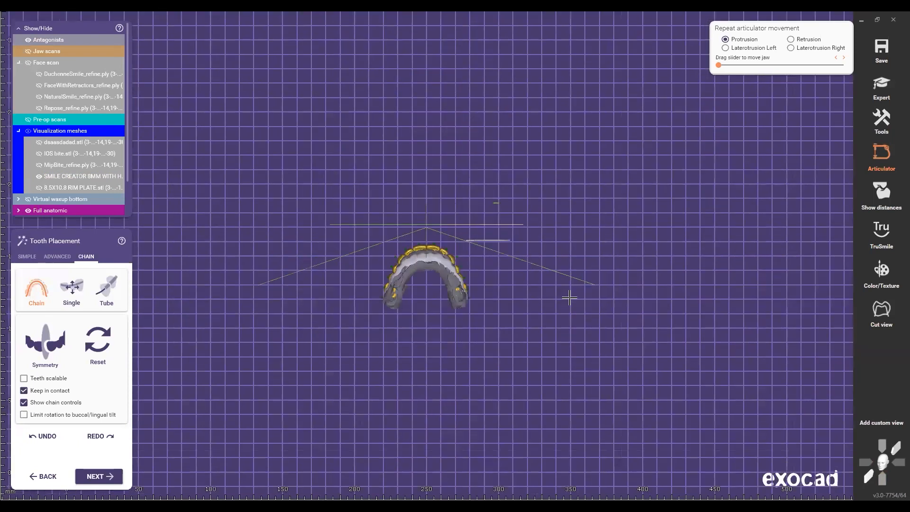
pyautogui.click(866, 480)
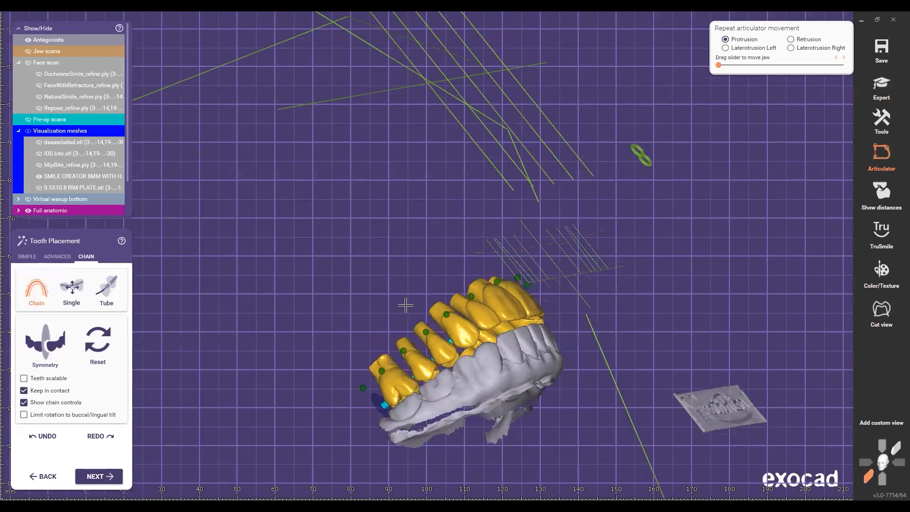
# Lower the tooth chain so the central incisors extend slightly below the smile guide's horizontal line, close to the lower incisors
pyautogui.scroll(1, 405, 316)
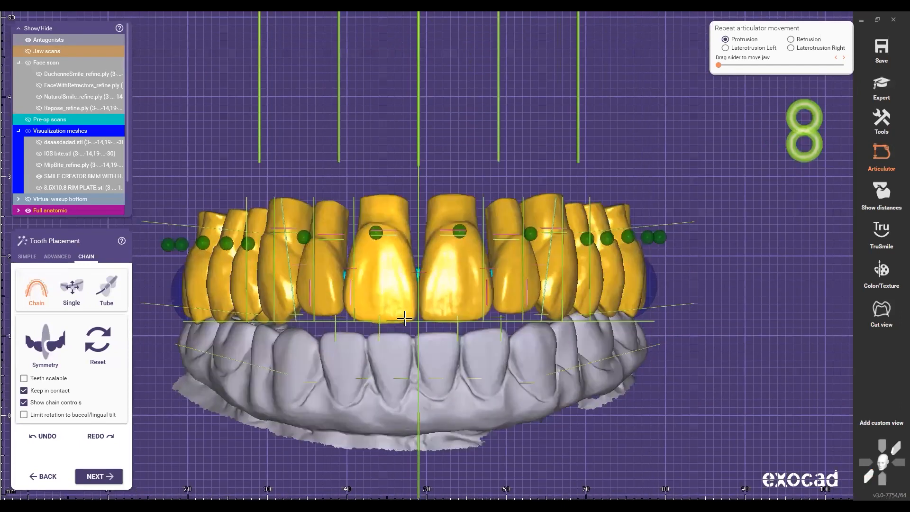
pyautogui.scroll(2, 405, 318)
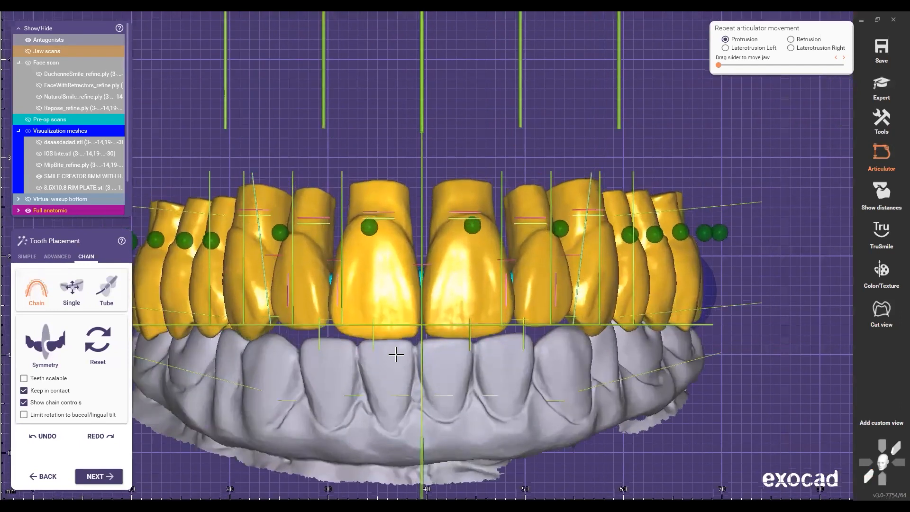
pyautogui.scroll(1, 390, 358)
pyautogui.keyDown('ctrl'); pyautogui.middleClick(392, 351); pyautogui.keyUp('ctrl')
pyautogui.hotkey('ctrl', 'a')
pyautogui.scroll(-1, 463, 332)
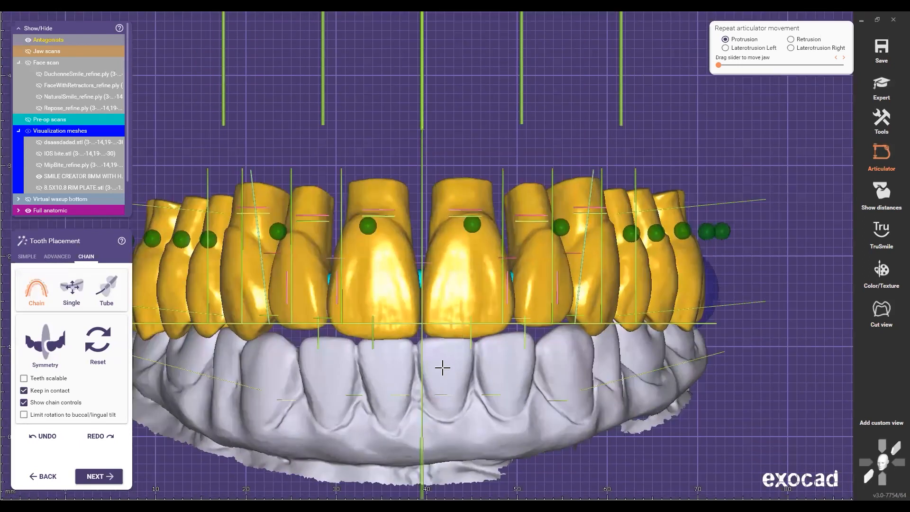
# Examine the tooth chain and antagonist against the full smile guide at a distance, from an angle and from the front
pyautogui.scroll(-1, 412, 365)
pyautogui.scroll(-2, 376, 363)
pyautogui.moveTo(376, 363); pyautogui.dragTo(412, 371, button='right')
pyautogui.scroll(-4, 412, 371)
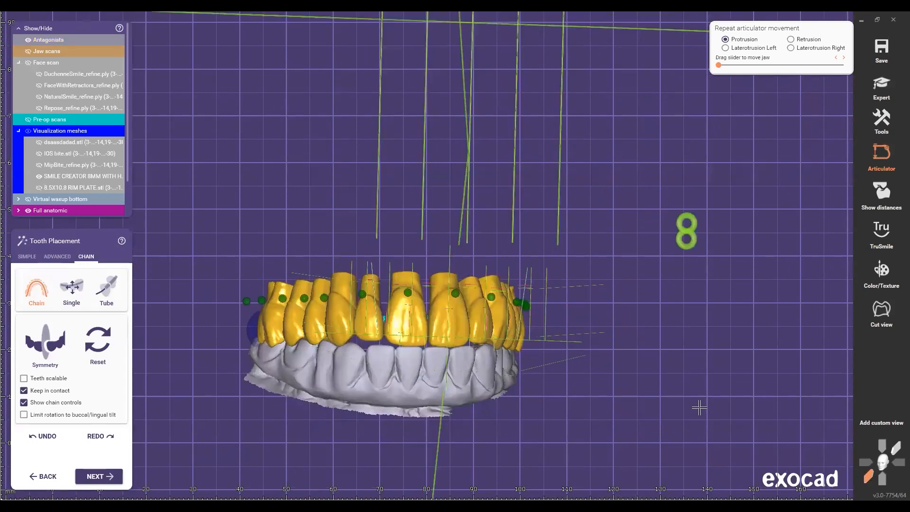
pyautogui.scroll(-2, 418, 304)
pyautogui.scroll(-3, 484, 323)
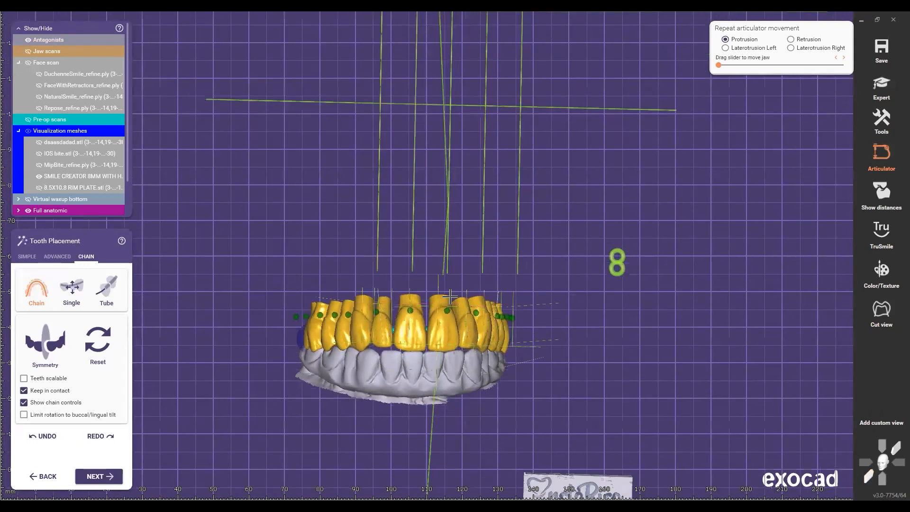
pyautogui.scroll(-5, 449, 287)
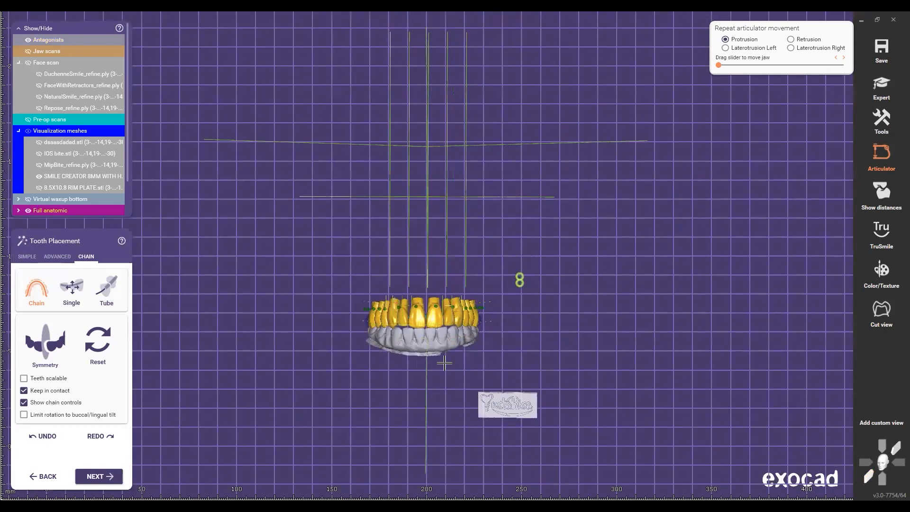
pyautogui.scroll(-3, 444, 363)
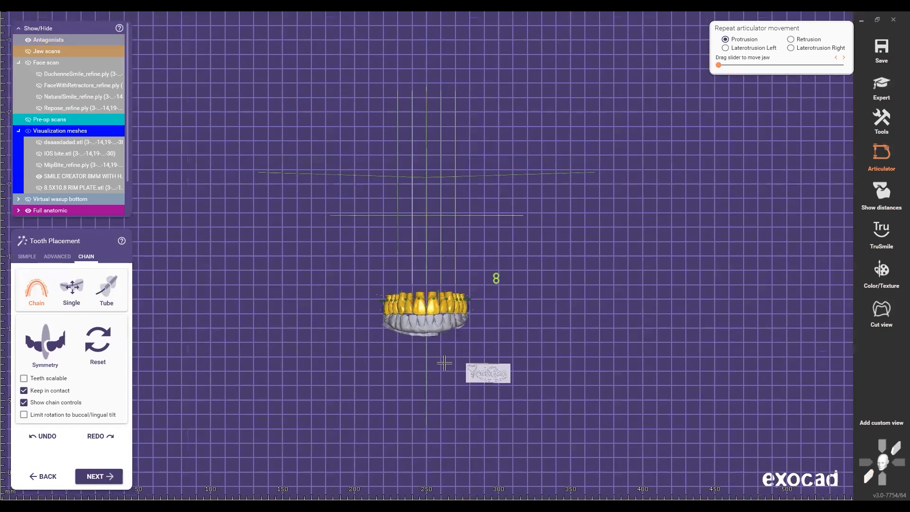
pyautogui.middleClick(444, 363)
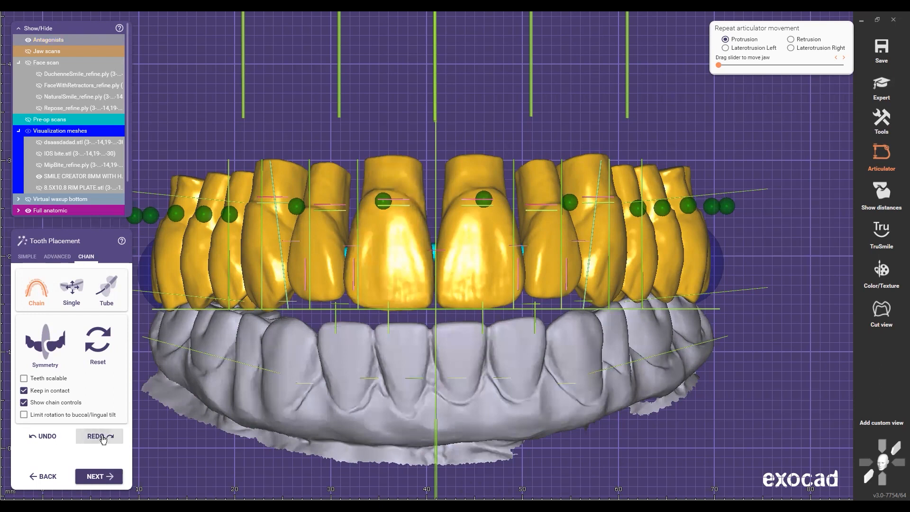
# Lower the tooth chain about 1.5 mm so the central incisors pass the smile guide's horizontal line, and check the arch from below and above
pyautogui.moveTo(391, 298); pyautogui.dragTo(392, 311)
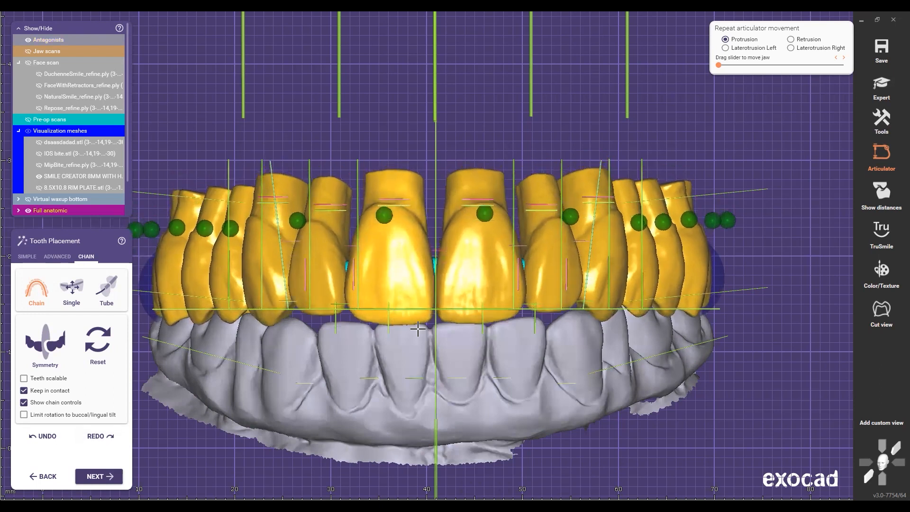
pyautogui.scroll(-4, 465, 285)
pyautogui.moveTo(419, 288); pyautogui.dragTo(416, 183, button='right')
pyautogui.scroll(3, 416, 184)
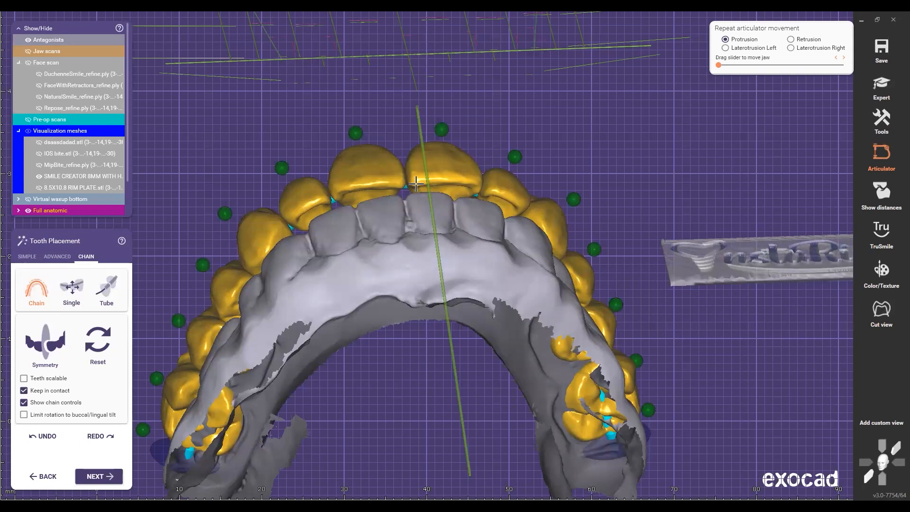
pyautogui.scroll(-4, 411, 209)
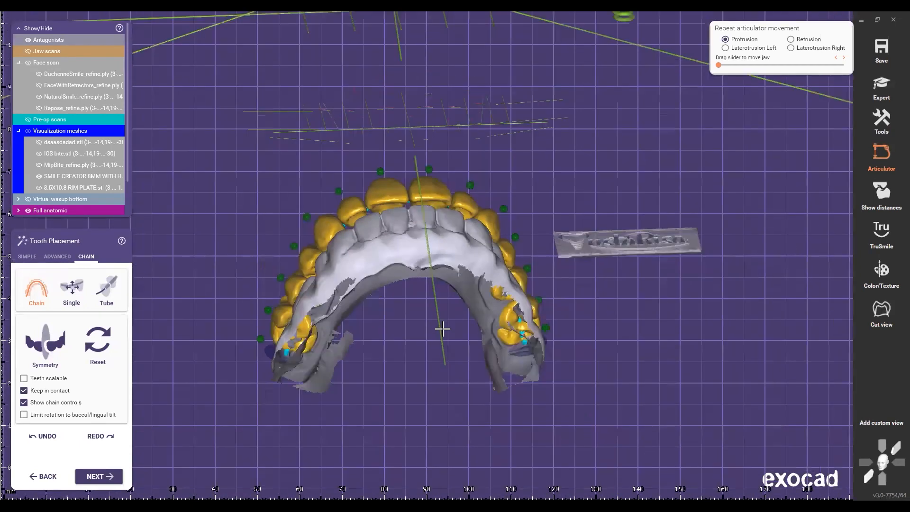
pyautogui.moveTo(383, 253); pyautogui.dragTo(365, 300, button='right')
pyautogui.scroll(2, 366, 301)
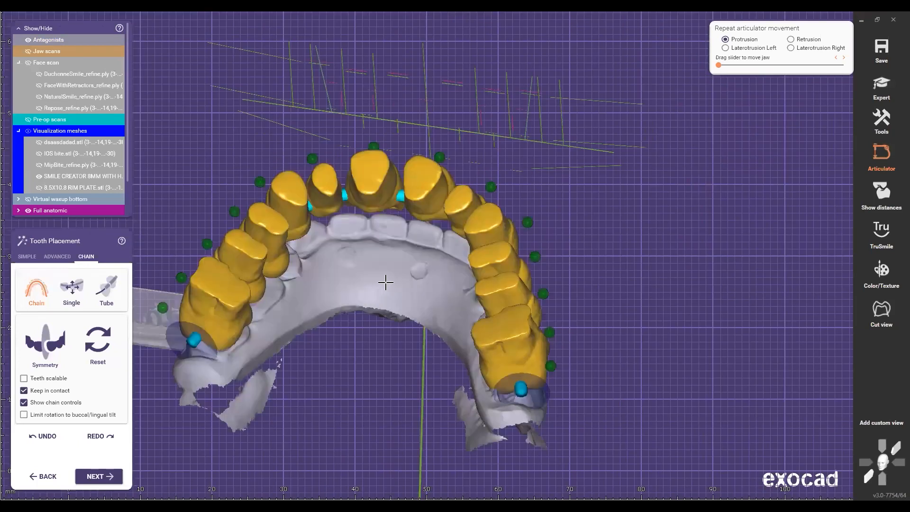
pyautogui.scroll(3, 385, 277)
pyautogui.scroll(-2, 375, 288)
pyautogui.moveTo(332, 340); pyautogui.dragTo(327, 230, button='right')
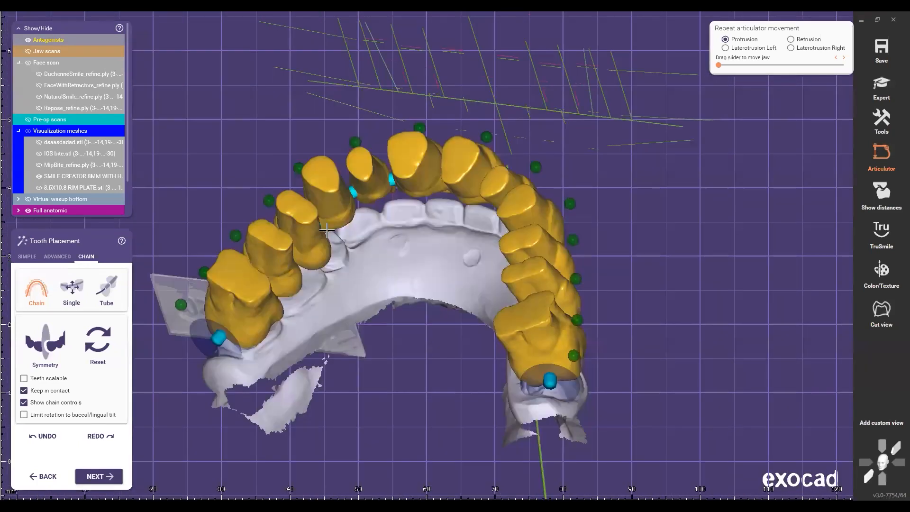
# Examine the tooth chain's vertical relation to the antagonist along both posterior sides
pyautogui.hotkey('ctrl', 'f')
pyautogui.moveTo(524, 354); pyautogui.dragTo(537, 306, button='right')
pyautogui.scroll(2, 543, 282)
pyautogui.moveTo(473, 289); pyautogui.dragTo(382, 248, button='right')
pyautogui.scroll(-2, 426, 308)
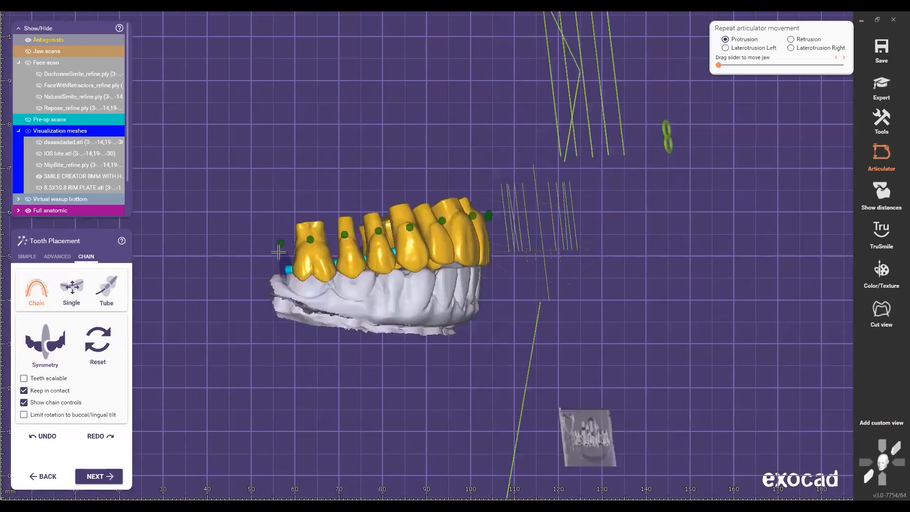
pyautogui.moveTo(300, 254); pyautogui.dragTo(725, 237, button='right')
pyautogui.moveTo(496, 342); pyautogui.dragTo(676, 345, button='right')
pyautogui.scroll(4, 676, 345)
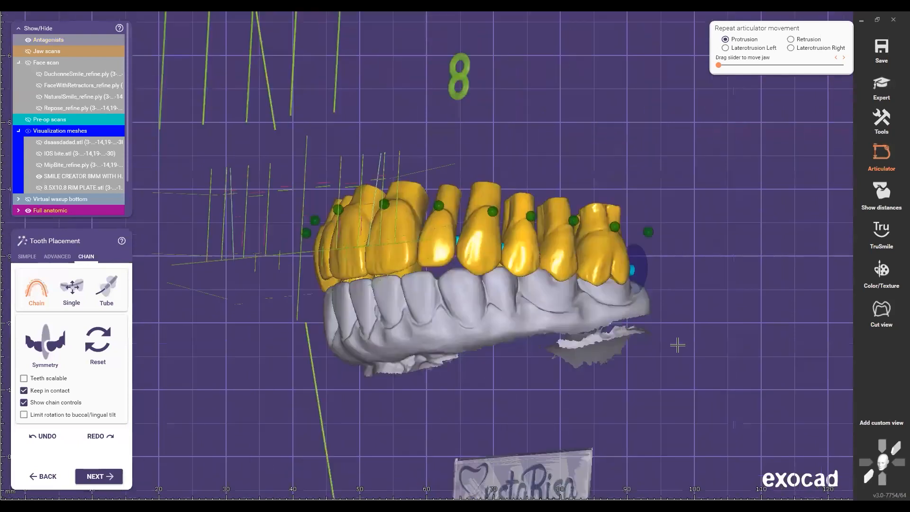
# Make the antagonist semi-transparent and lock the control point at the distal end of the tooth chain
pyautogui.moveTo(260, 320); pyautogui.dragTo(321, 303, button='right')
pyautogui.moveTo(325, 197); pyautogui.dragTo(209, 306, button='right')
pyautogui.scroll(4, 209, 306)
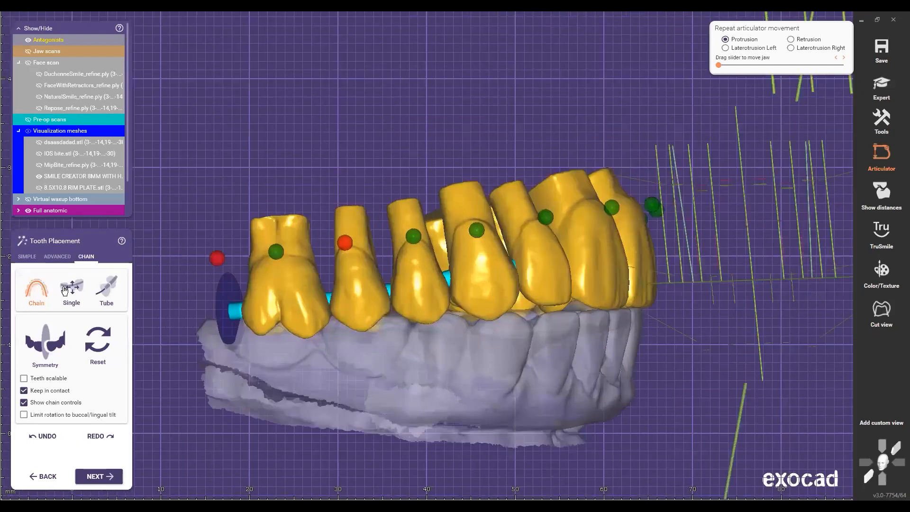
pyautogui.moveTo(378, 209); pyautogui.dragTo(378, 219, button='right')
pyautogui.scroll(4, 232, 310)
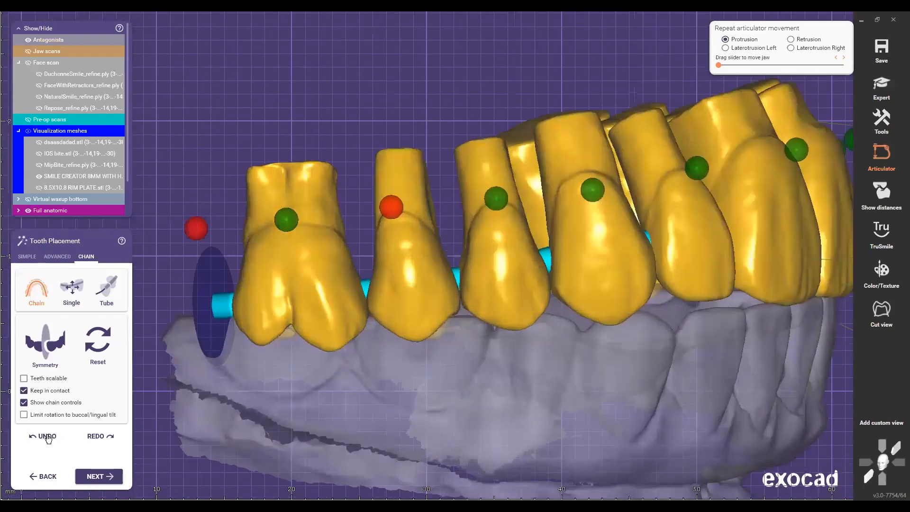
pyautogui.click(49, 439)
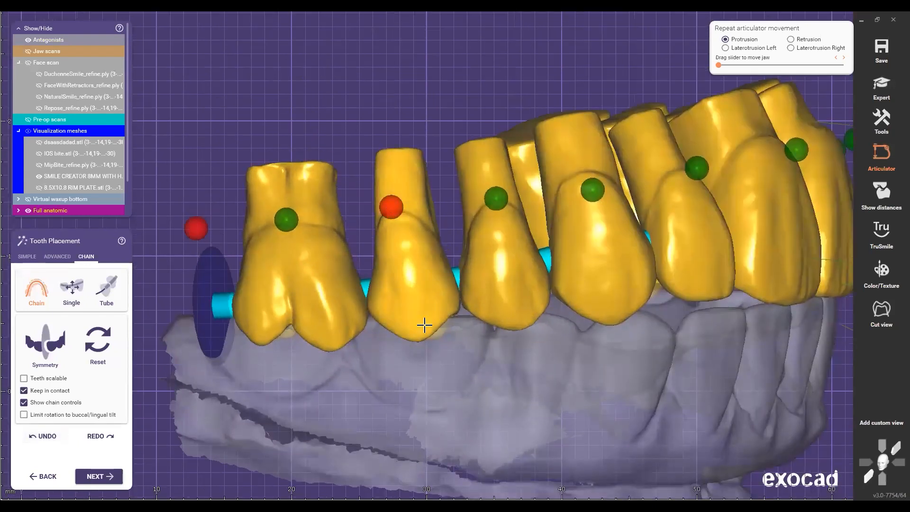
pyautogui.scroll(-5, 314, 284)
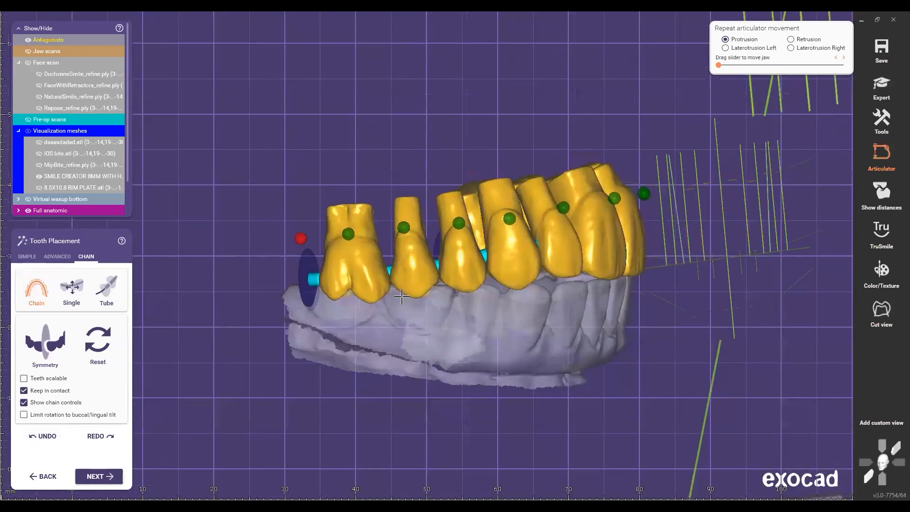
pyautogui.scroll(-4, 391, 288)
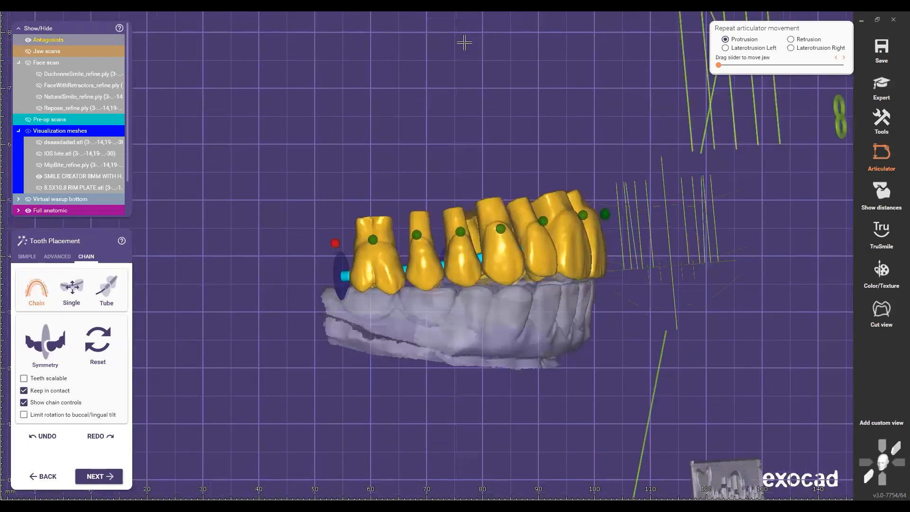
# Show the tooth chain's proximity to the antagonists and set the distance scale's maximum to 0.5
pyautogui.moveTo(464, 43); pyautogui.dragTo(367, 37, button='right')
pyautogui.hotkey('ctrl', 'd')
pyautogui.click(193, 55)
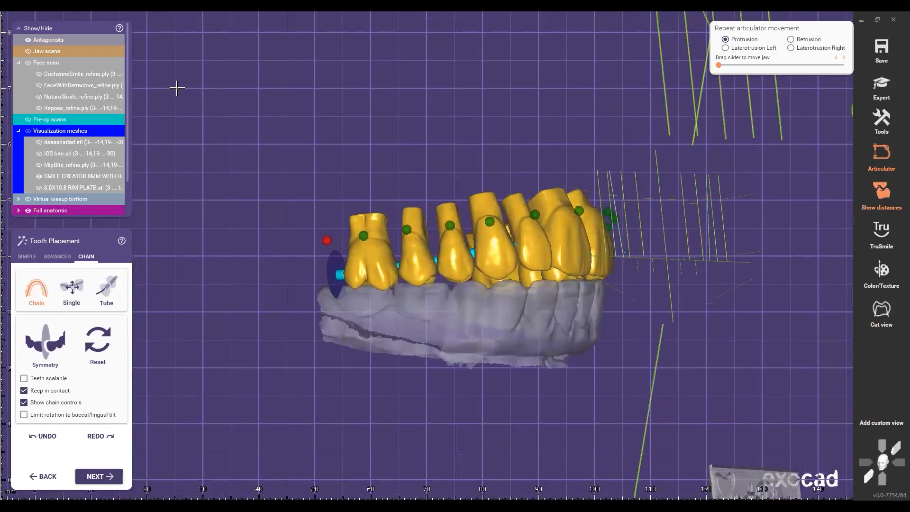
pyautogui.click(177, 87)
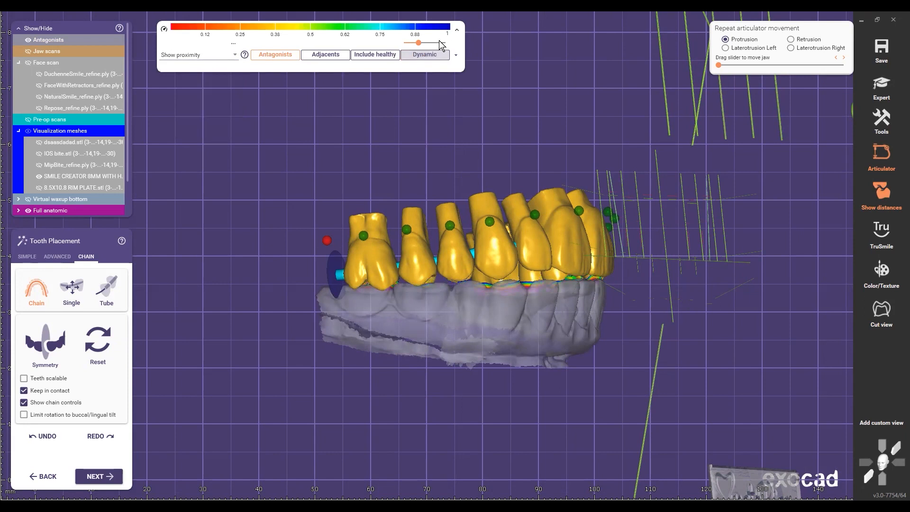
pyautogui.write('.5')
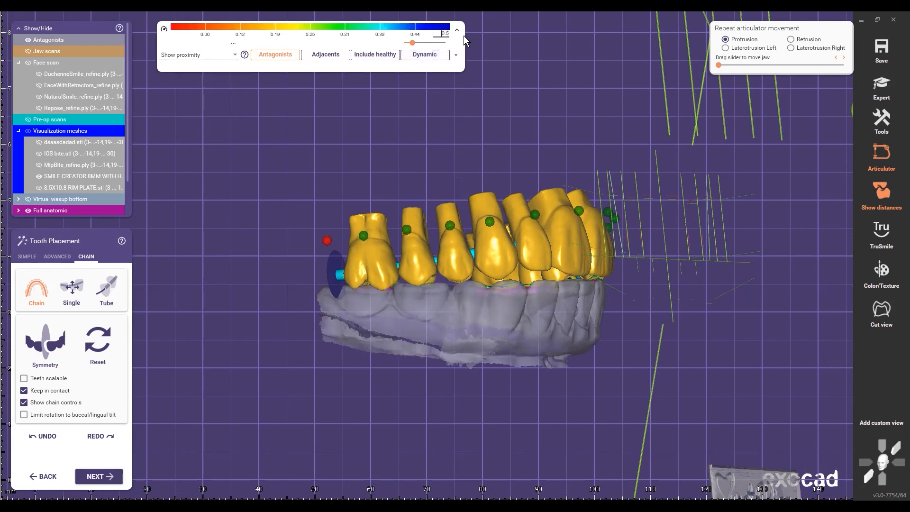
# Hide the smile guide and examine the coloured contact areas on the posterior teeth from the side and through the antagonist
pyautogui.moveTo(322, 108); pyautogui.dragTo(428, 268, button='right')
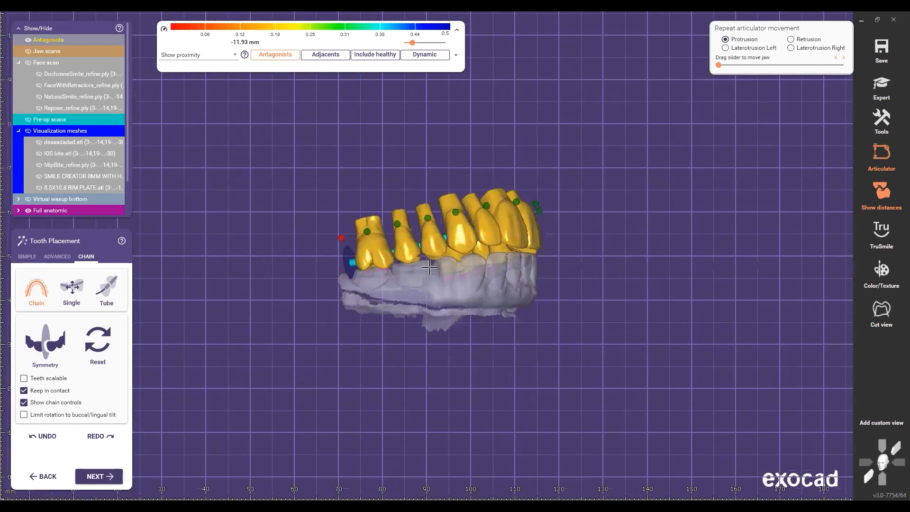
pyautogui.scroll(2, 429, 268)
pyautogui.scroll(3, 531, 334)
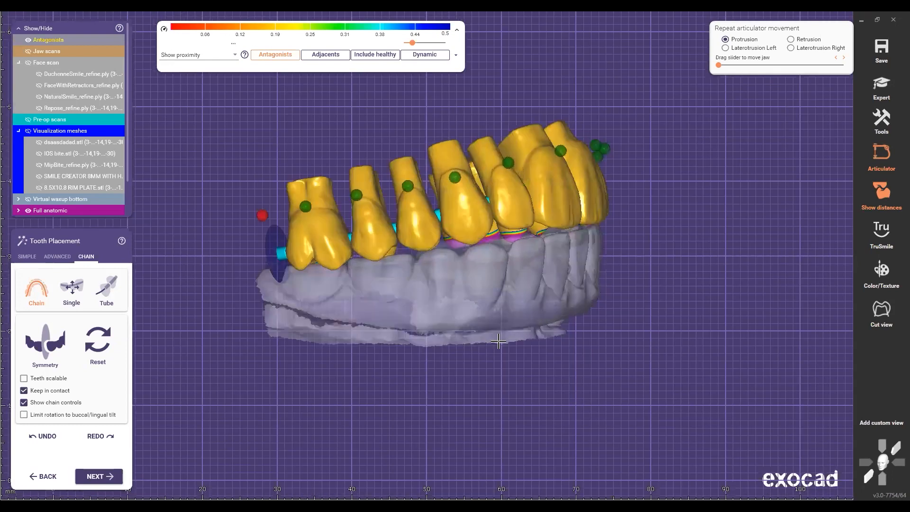
pyautogui.scroll(1, 574, 304)
pyautogui.moveTo(574, 304); pyautogui.dragTo(617, 314, button='right')
pyautogui.scroll(-1, 527, 211)
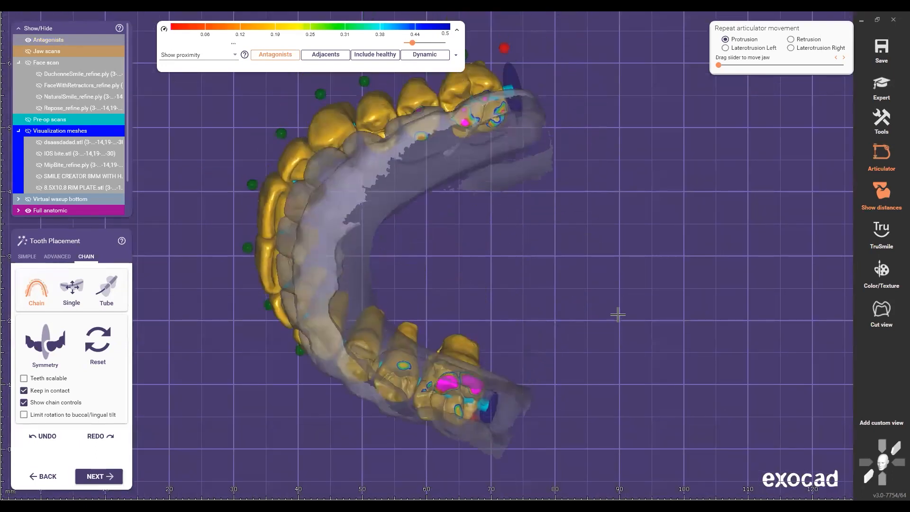
pyautogui.scroll(2, 607, 295)
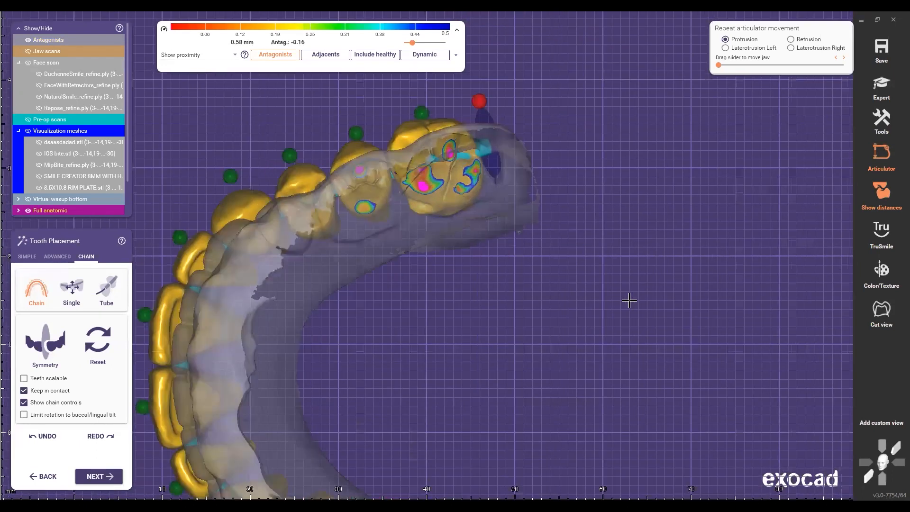
pyautogui.scroll(3, 587, 300)
pyautogui.moveTo(729, 341); pyautogui.dragTo(648, 223, button='right')
# Save an enlarged front view as a custom view and show the SMILE CREATOR 8MM guide mesh again
pyautogui.hotkey('ctrl', '1')
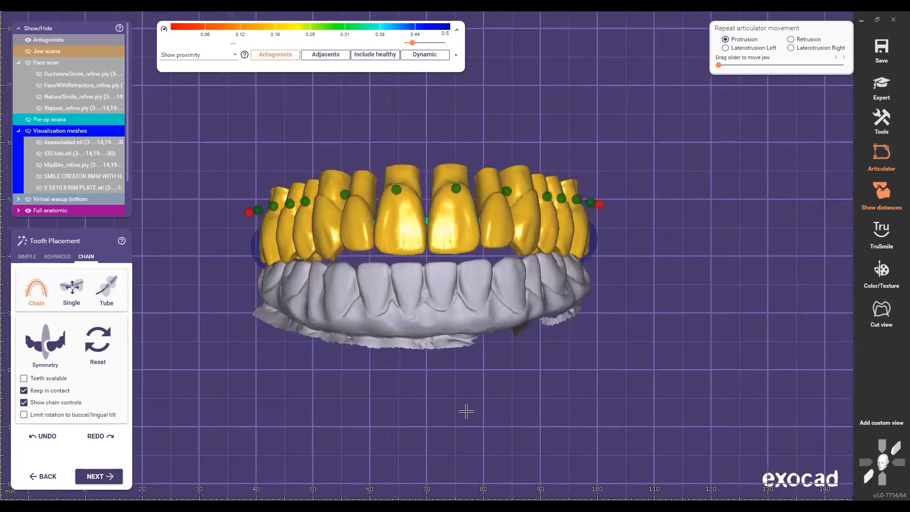
pyautogui.scroll(1, 465, 416)
pyautogui.scroll(3, 426, 329)
pyautogui.moveTo(426, 329); pyautogui.dragTo(412, 355, button='middle')
pyautogui.click(411, 355)
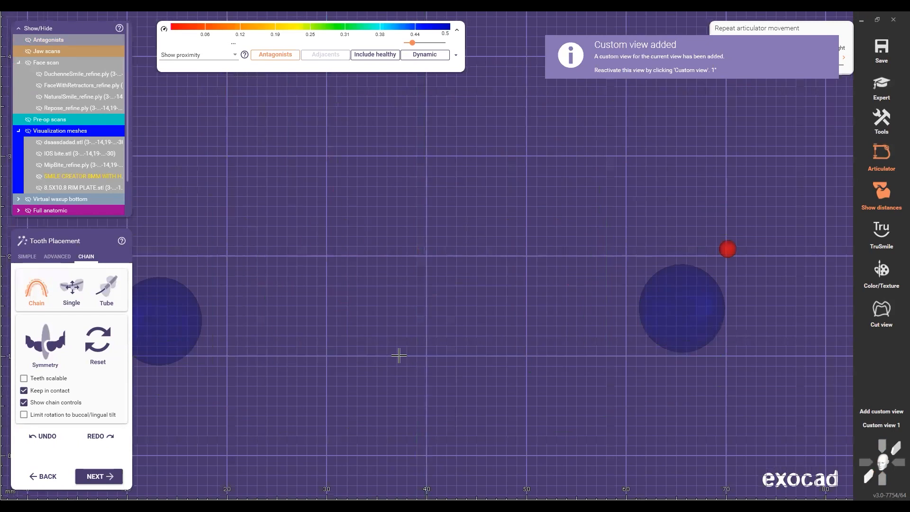
pyautogui.click(445, 350)
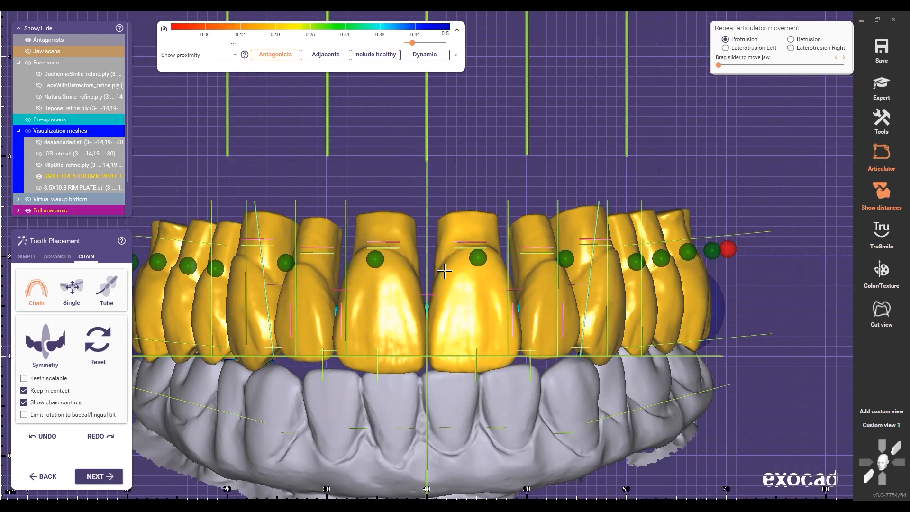
# Examine the tooth chain's arch and antagonist penetration areas from below, and return to the front view with the smile guide
pyautogui.scroll(-2, 448, 251)
pyautogui.scroll(-2, 434, 231)
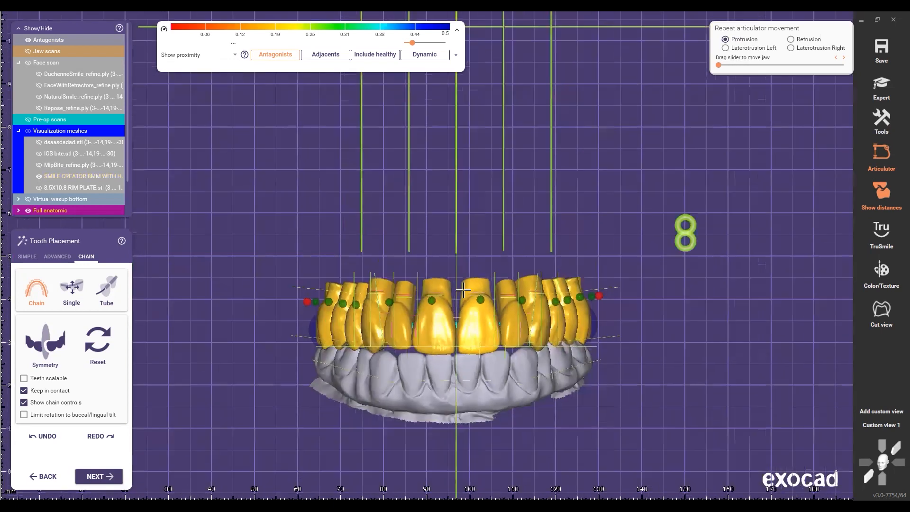
pyautogui.moveTo(463, 293); pyautogui.dragTo(445, 313, button='right')
pyautogui.scroll(2, 494, 357)
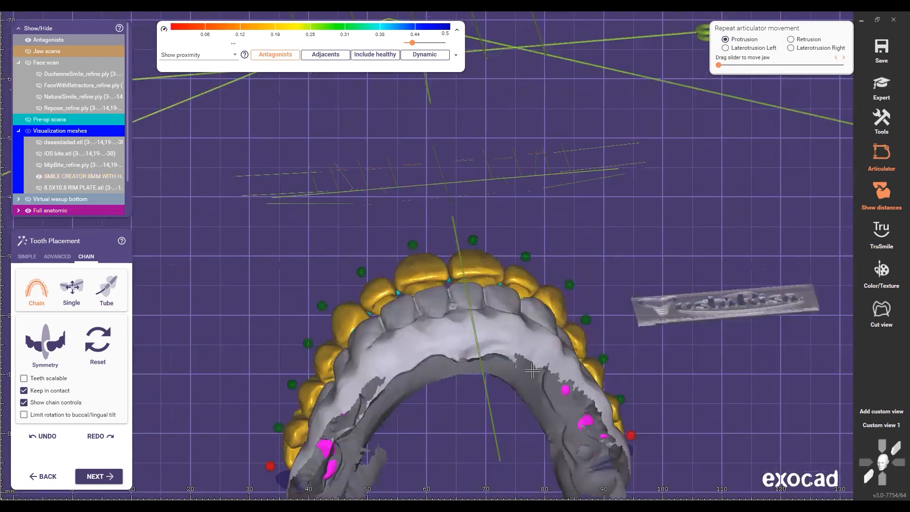
pyautogui.moveTo(532, 371); pyautogui.dragTo(438, 354, button='right')
pyautogui.scroll(2, 673, 290)
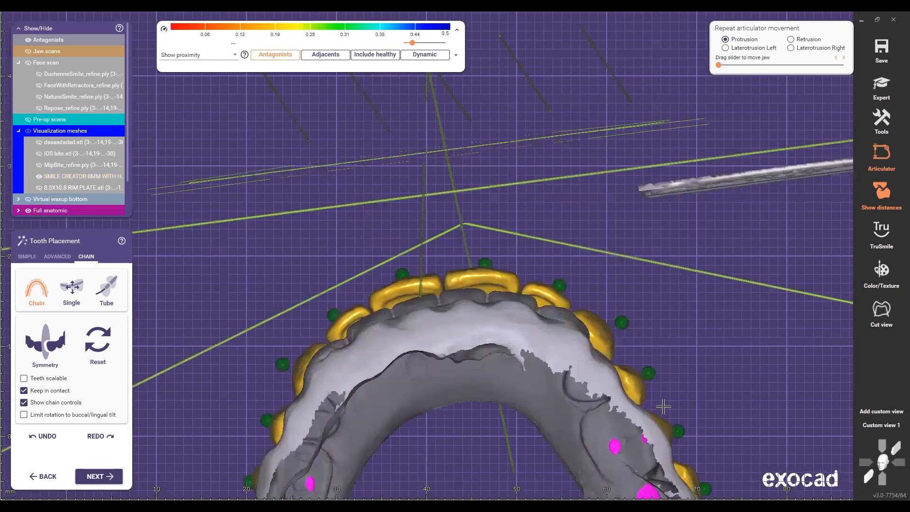
pyautogui.scroll(1, 662, 407)
pyautogui.click(873, 477)
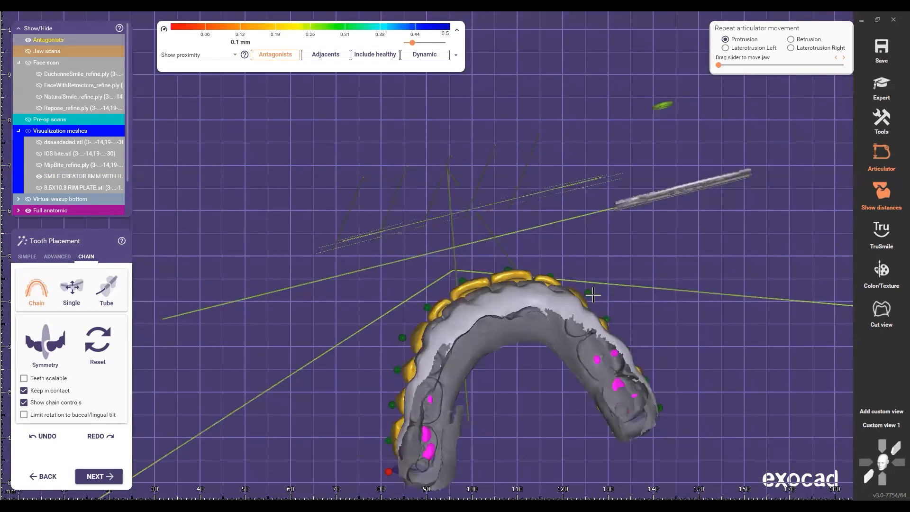
pyautogui.scroll(3, 446, 249)
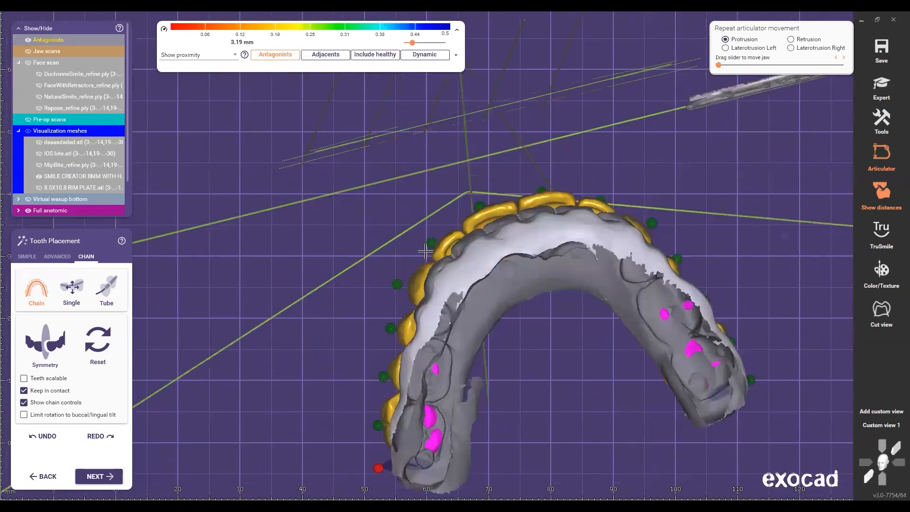
pyautogui.scroll(-4, 427, 246)
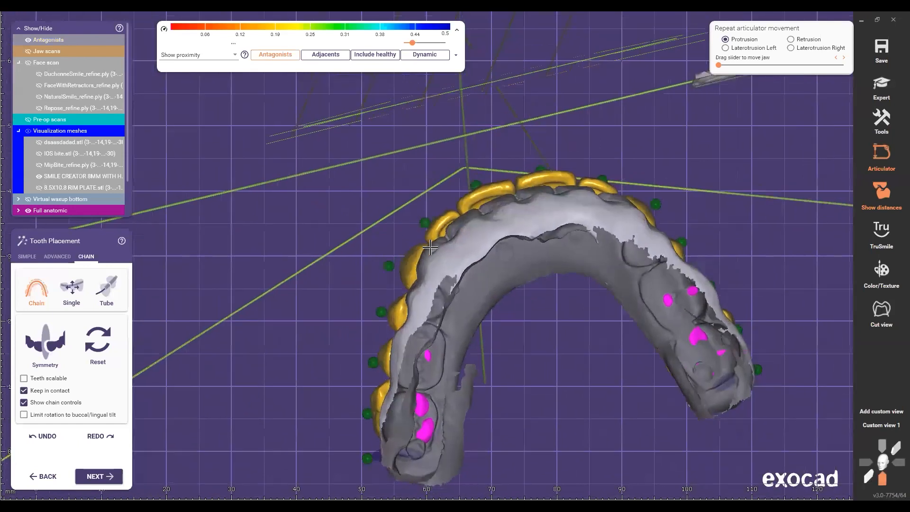
pyautogui.click(891, 427)
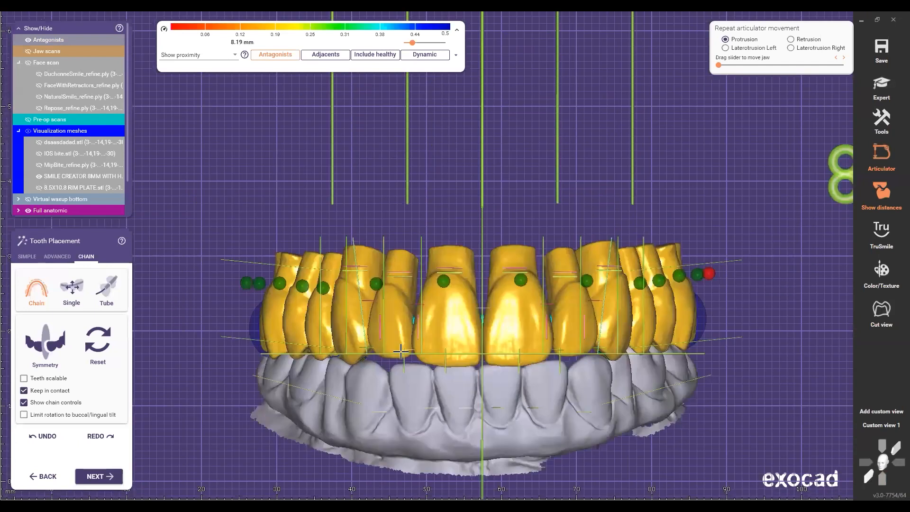
pyautogui.moveTo(401, 352); pyautogui.dragTo(427, 352, button='right')
pyautogui.scroll(-4, 394, 260)
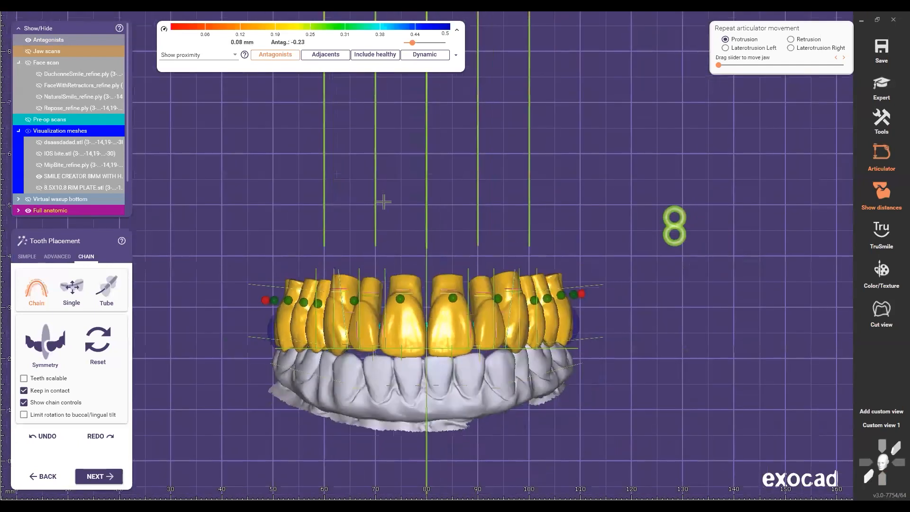
# Switch to single-tooth placement and examine how the posterior teeth meet the antagonist from the side
pyautogui.moveTo(405, 323); pyautogui.dragTo(459, 325, button='right')
pyautogui.moveTo(327, 389); pyautogui.dragTo(346, 313, button='right')
pyautogui.scroll(4, 392, 328)
pyautogui.press('ctrl')
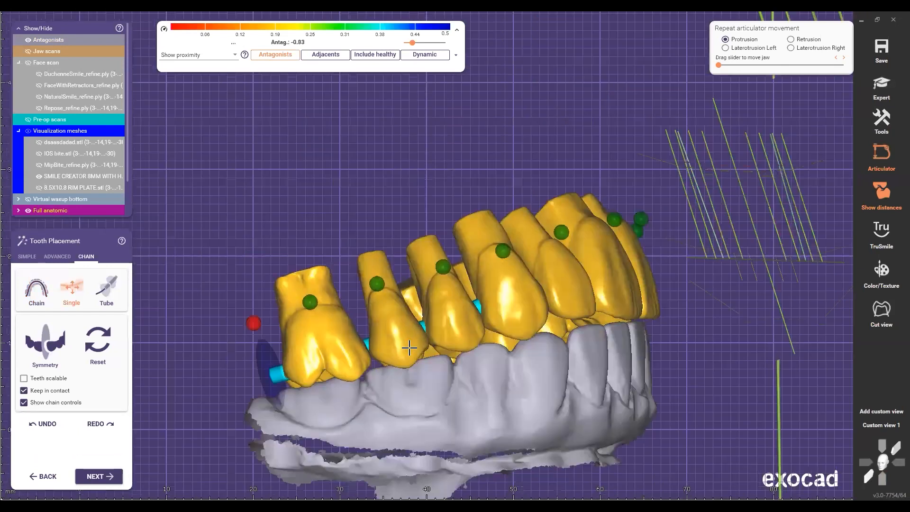
pyautogui.moveTo(406, 325); pyautogui.dragTo(324, 359, button='right')
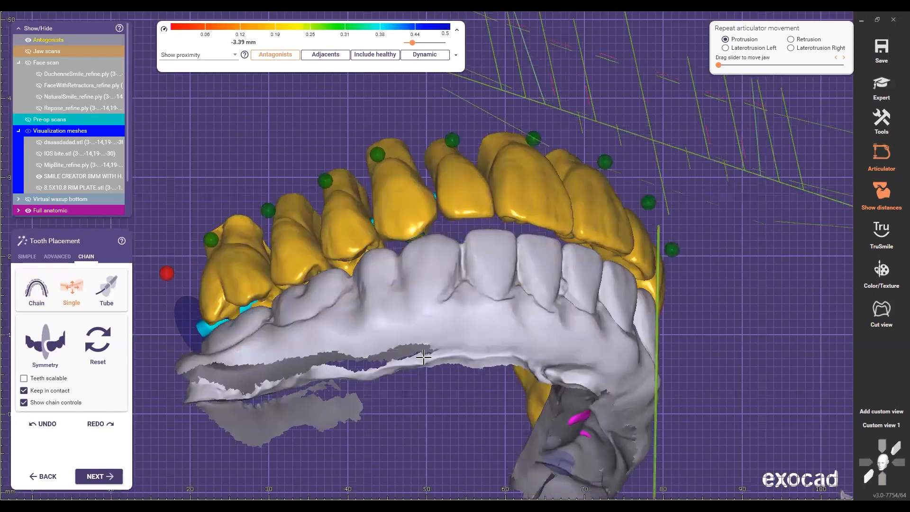
pyautogui.moveTo(423, 358); pyautogui.dragTo(395, 334, button='right')
pyautogui.scroll(-3, 396, 334)
pyautogui.scroll(2, 381, 275)
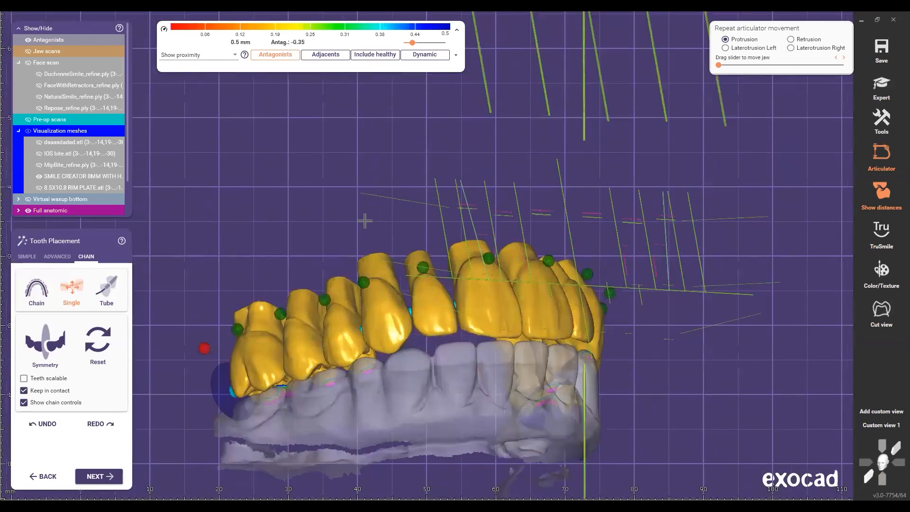
# Examine the coloured penetration areas of the whole arch from below through the transparent antagonist
pyautogui.scroll(1, 365, 220)
pyautogui.scroll(1, 436, 229)
pyautogui.moveTo(486, 237); pyautogui.dragTo(449, 355, button='right')
pyautogui.moveTo(440, 411); pyautogui.dragTo(565, 433, button='right')
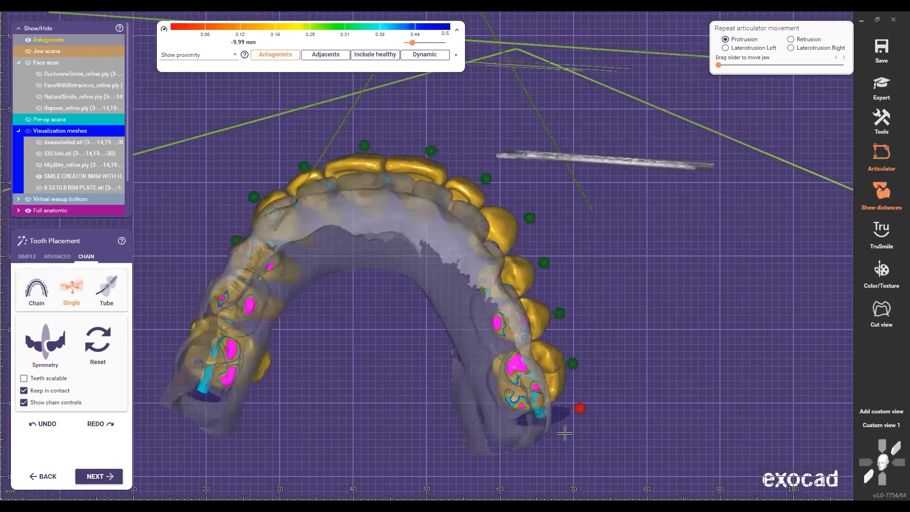
pyautogui.scroll(2, 566, 432)
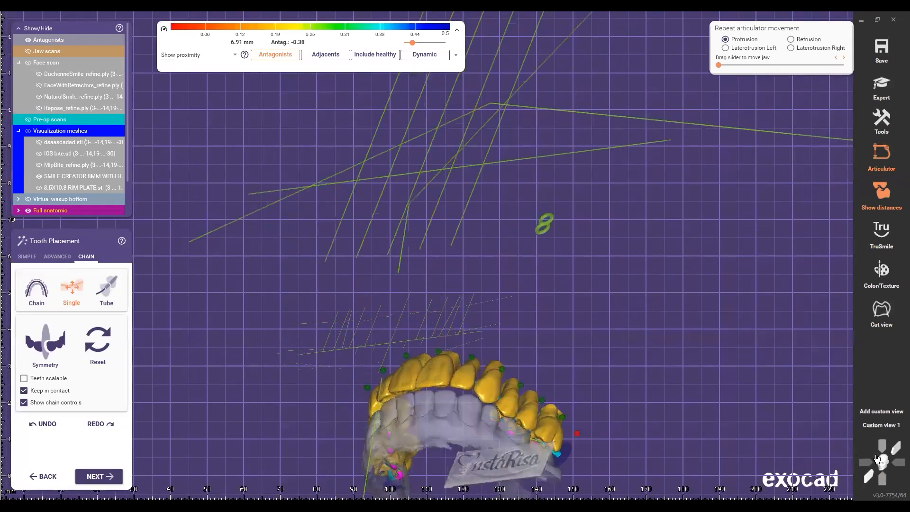
pyautogui.click(878, 427)
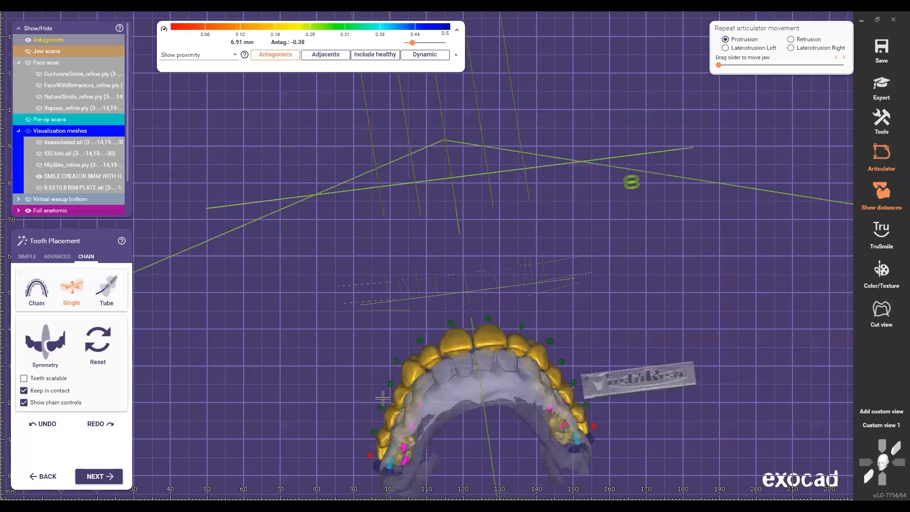
pyautogui.scroll(4, 391, 396)
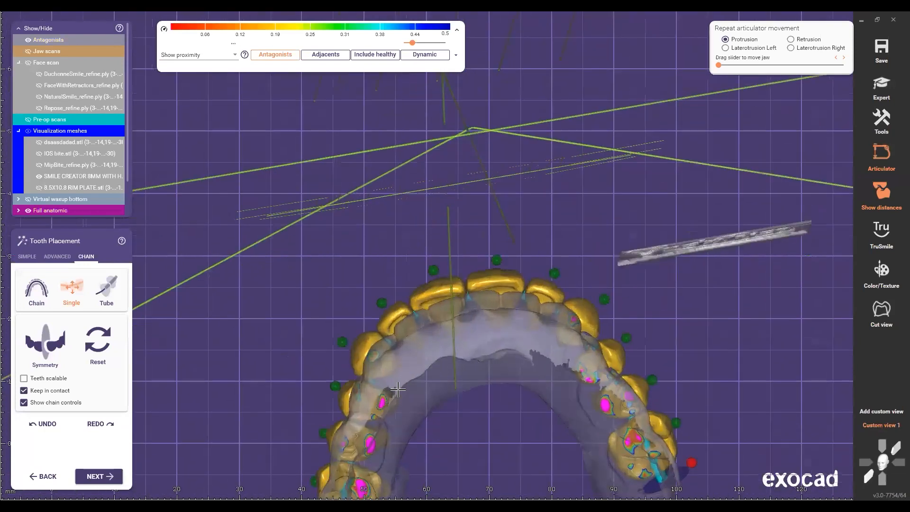
pyautogui.moveTo(699, 368); pyautogui.dragTo(668, 395, button='right')
pyautogui.moveTo(438, 453); pyautogui.dragTo(435, 404, button='right')
# Replace the saved custom view with a new enlarged front view showing only the tooth chain, and recall it
pyautogui.click(880, 426)
pyautogui.moveTo(524, 415); pyautogui.dragTo(485, 384, button='right')
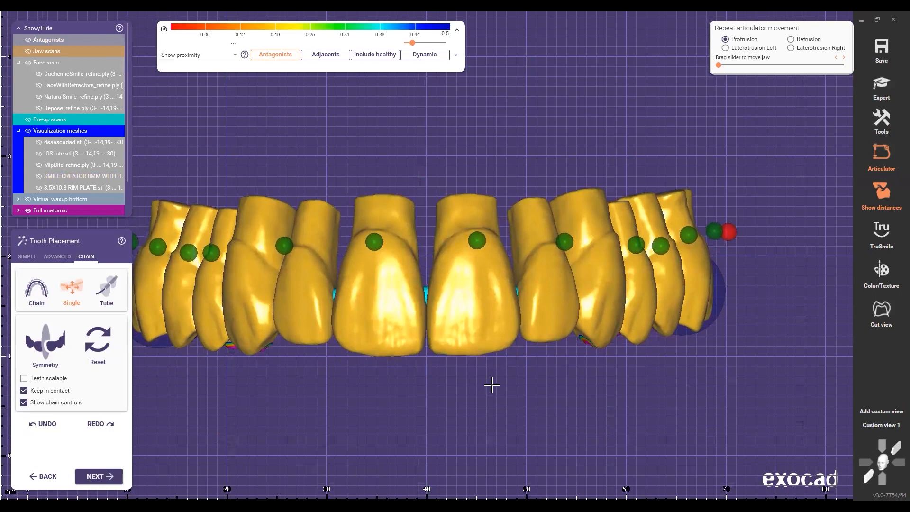
pyautogui.click(880, 411)
pyautogui.rightClick(877, 431)
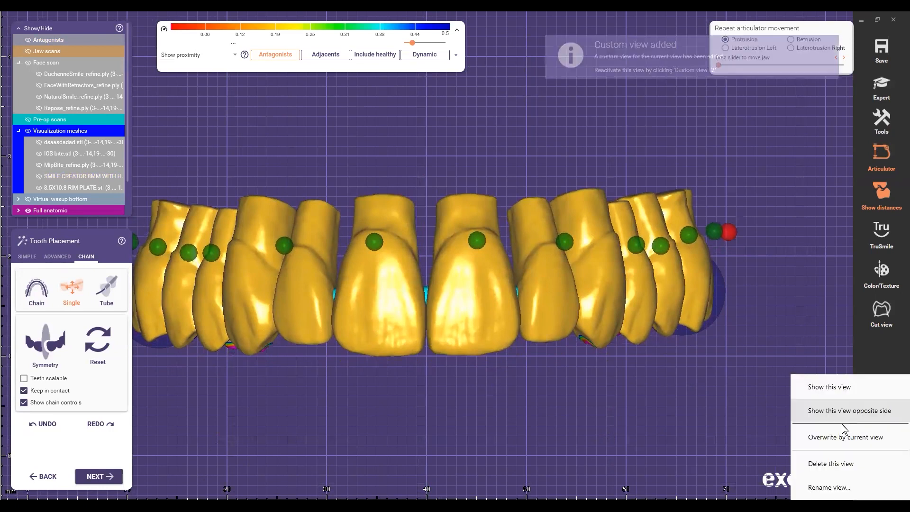
pyautogui.click(817, 466)
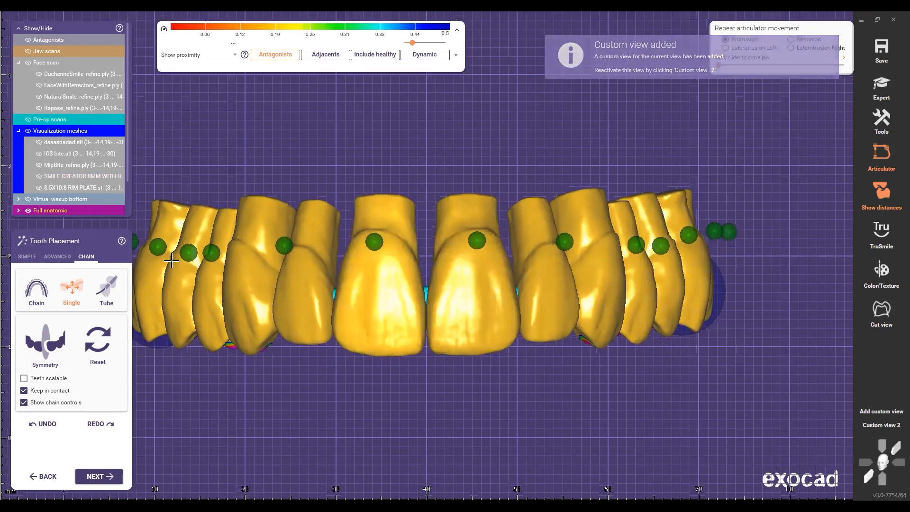
pyautogui.scroll(-2, 342, 290)
pyautogui.click(890, 427)
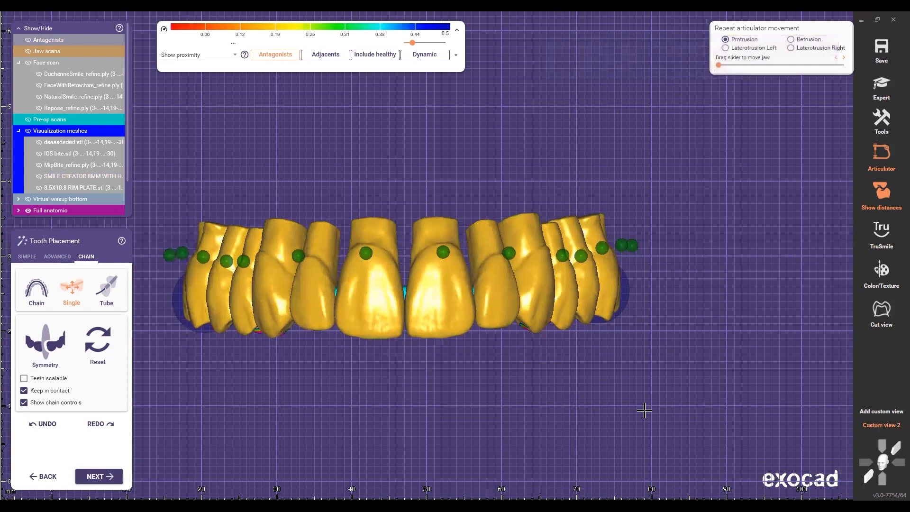
# Examine the central incisors from the front and the spacing and symmetry of the arch from the root side
pyautogui.scroll(3, 491, 358)
pyautogui.scroll(4, 390, 351)
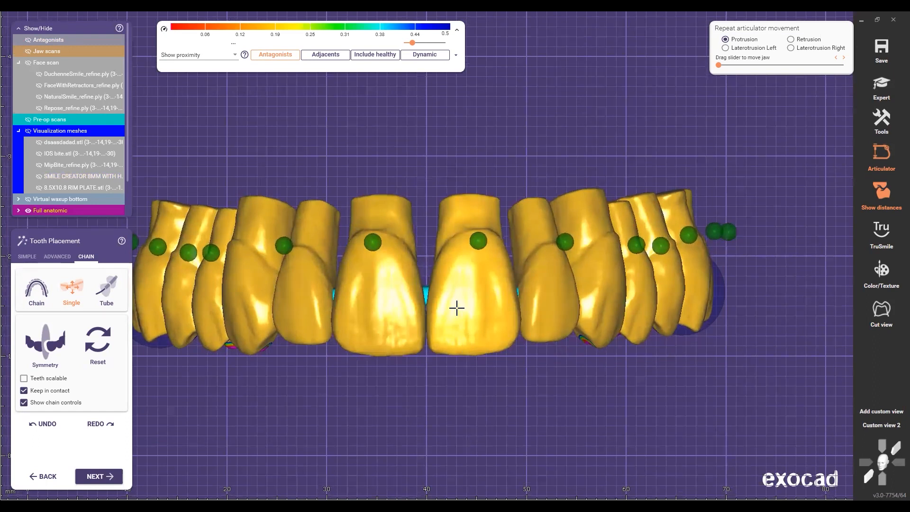
pyautogui.scroll(-5, 646, 306)
pyautogui.moveTo(633, 396); pyautogui.dragTo(412, 151, button='right')
pyautogui.scroll(3, 476, 301)
pyautogui.moveTo(438, 184); pyautogui.dragTo(436, 173, button='right')
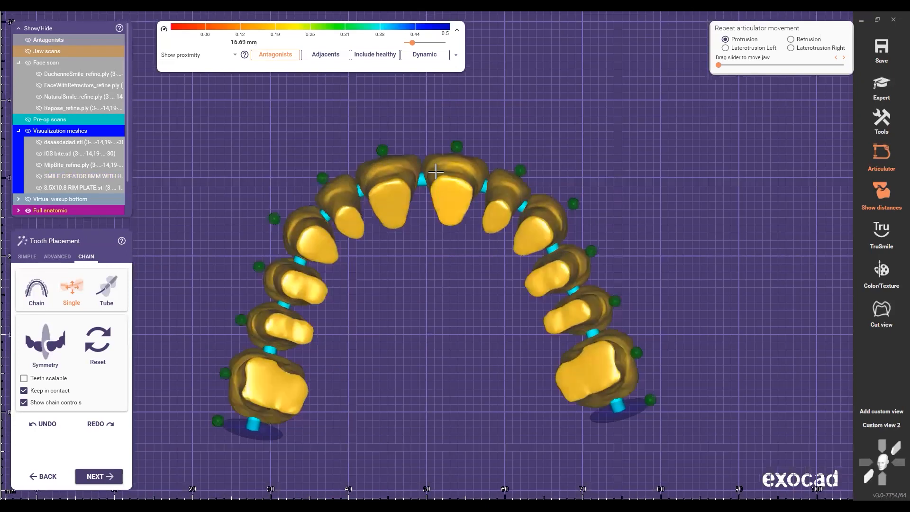
pyautogui.scroll(1, 435, 172)
pyautogui.scroll(2, 435, 171)
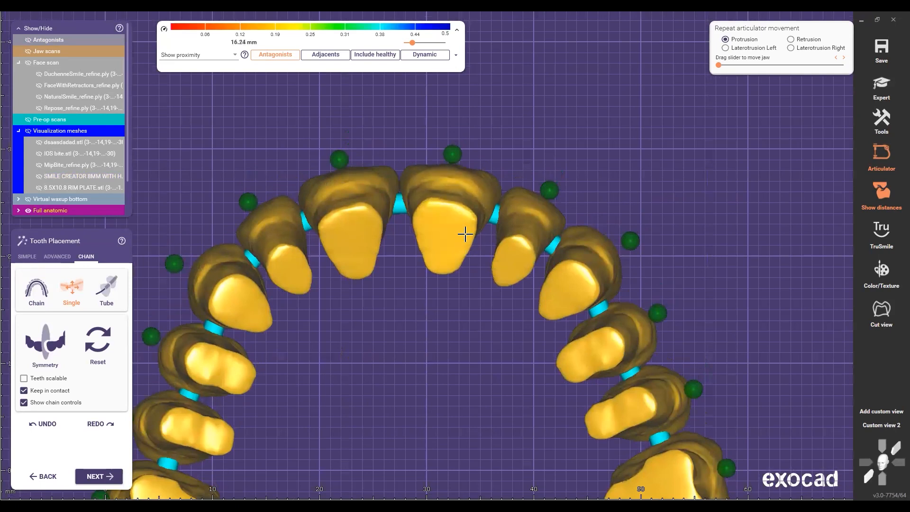
# Return to the saved front view, lock both central incisors and move the patient's right lateral incisor slightly down
pyautogui.scroll(-3, 465, 265)
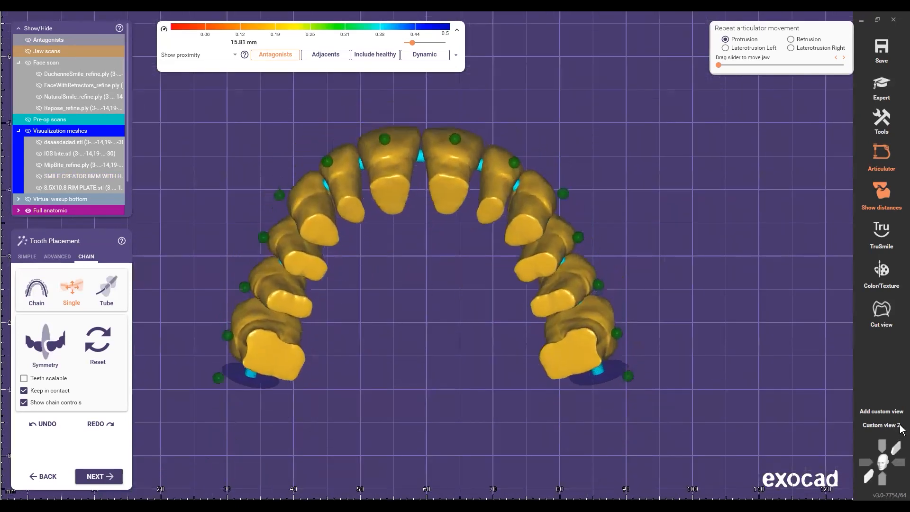
pyautogui.scroll(1, 369, 245)
pyautogui.moveTo(429, 271); pyautogui.dragTo(391, 338, button='right')
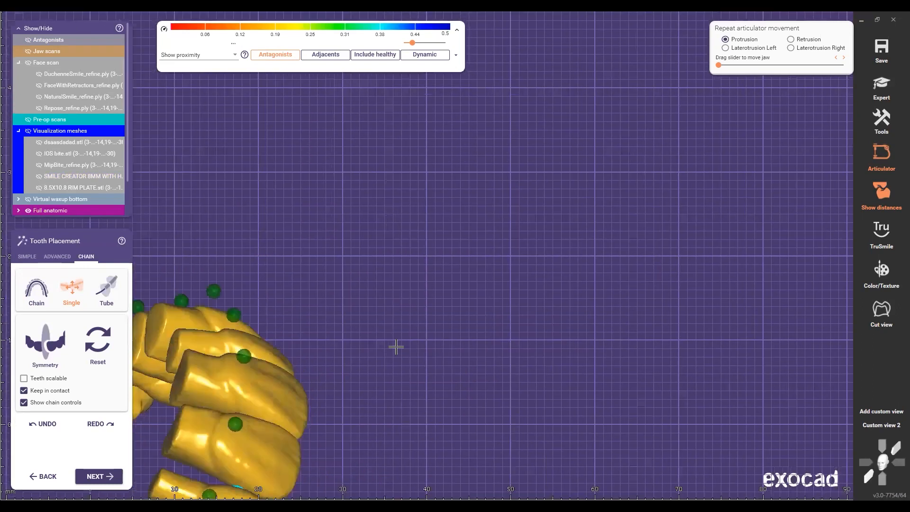
pyautogui.moveTo(367, 226); pyautogui.dragTo(344, 334, button='right')
pyautogui.scroll(1, 409, 315)
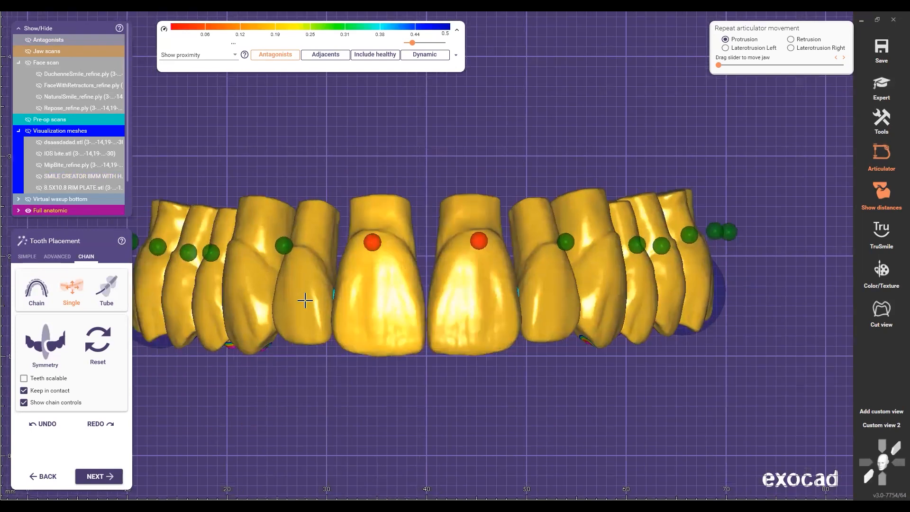
pyautogui.moveTo(301, 319); pyautogui.dragTo(309, 352)
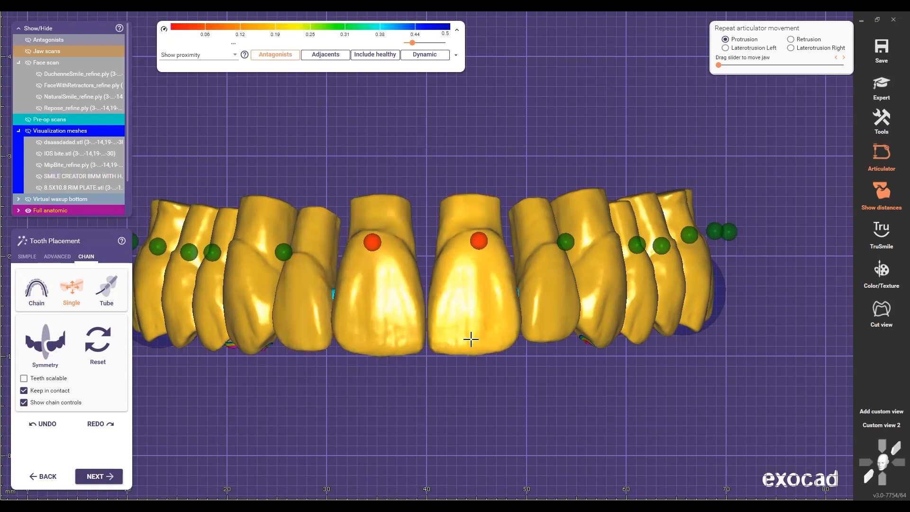
# Show the antagonists as transparent and examine the anterior teeth and arch against them from the front and below
pyautogui.scroll(-4, 469, 328)
pyautogui.moveTo(474, 329); pyautogui.dragTo(450, 313, button='right')
pyautogui.press('a')
pyautogui.press('a')
pyautogui.press('a')
pyautogui.press('a')
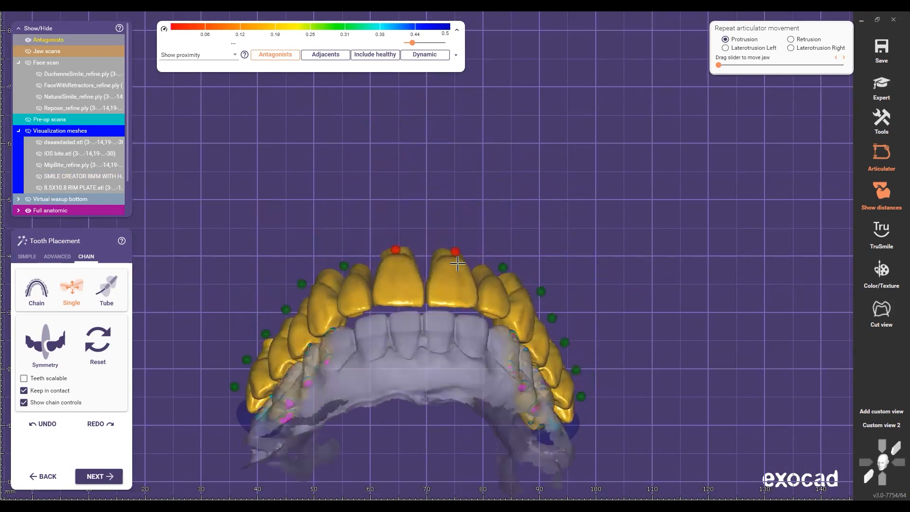
pyautogui.scroll(-4, 443, 247)
pyautogui.moveTo(422, 235); pyautogui.dragTo(414, 220, button='right')
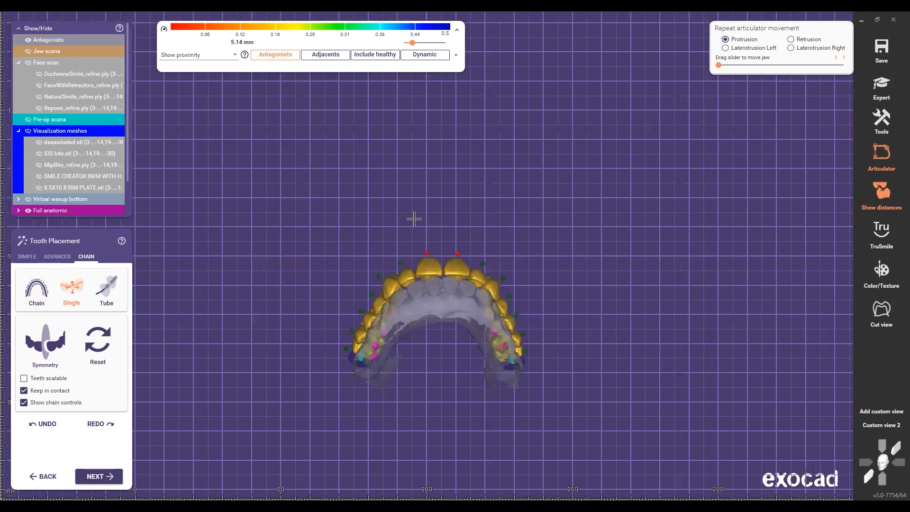
pyautogui.press('a')
pyautogui.scroll(1, 571, 216)
pyautogui.scroll(3, 613, 242)
pyautogui.press('a')
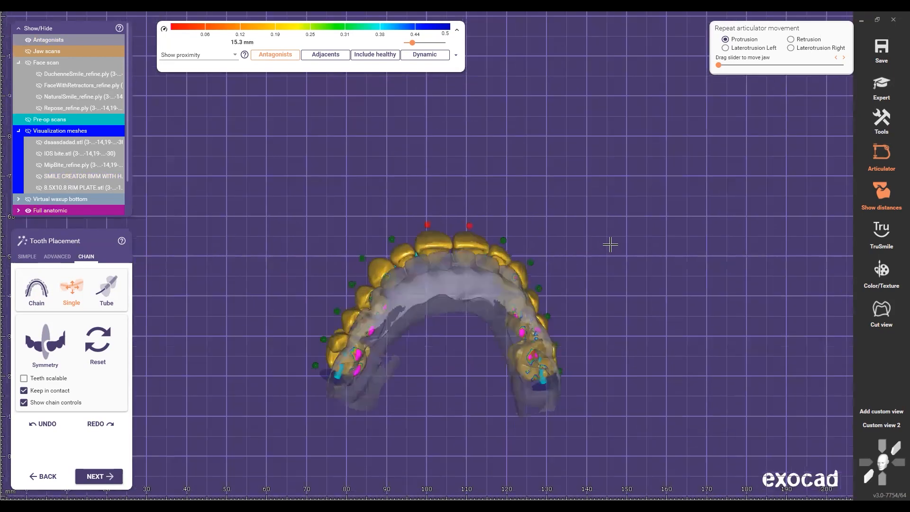
pyautogui.press('a')
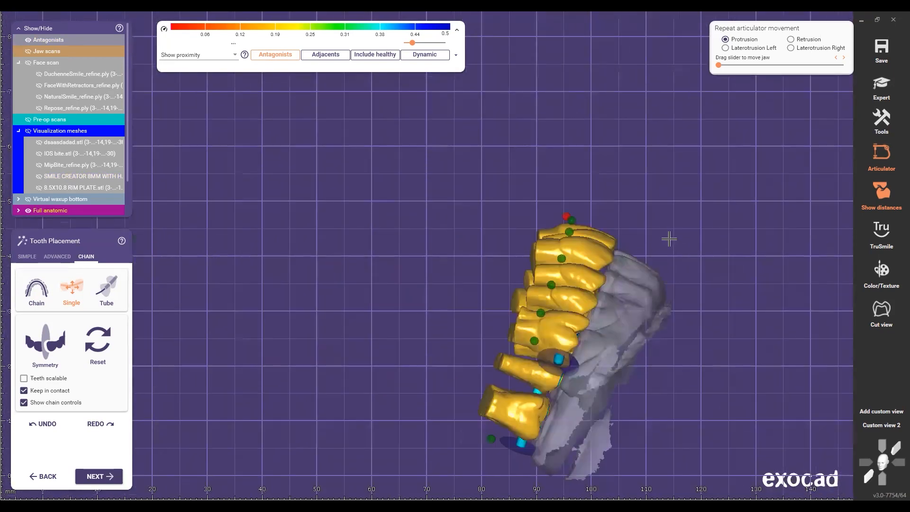
# Examine the canine and posterior teeth against the antagonist from close up at the side, toggling the antagonist's transparency
pyautogui.scroll(2, 626, 234)
pyautogui.scroll(1, 512, 244)
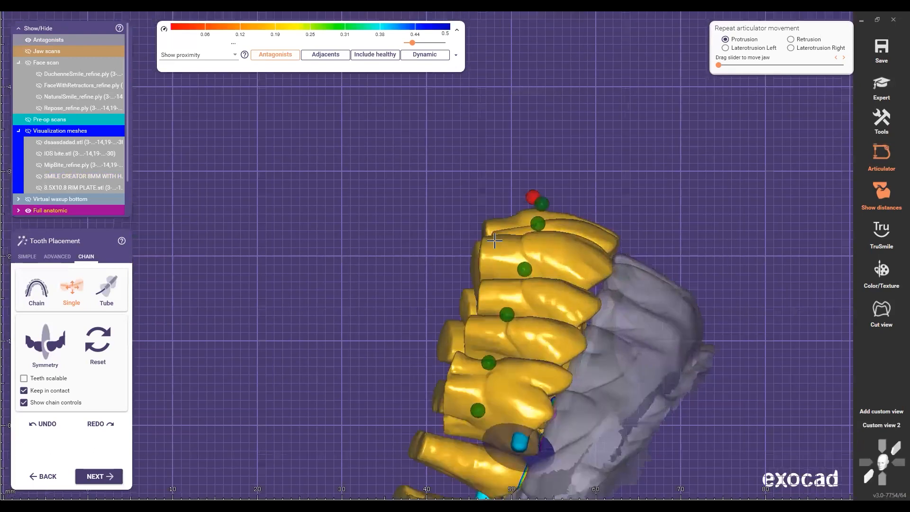
pyautogui.scroll(2, 600, 254)
pyautogui.press('a')
pyautogui.press('a')
pyautogui.moveTo(372, 207); pyautogui.dragTo(404, 305, button='right')
pyautogui.moveTo(356, 347); pyautogui.dragTo(429, 321, button='right')
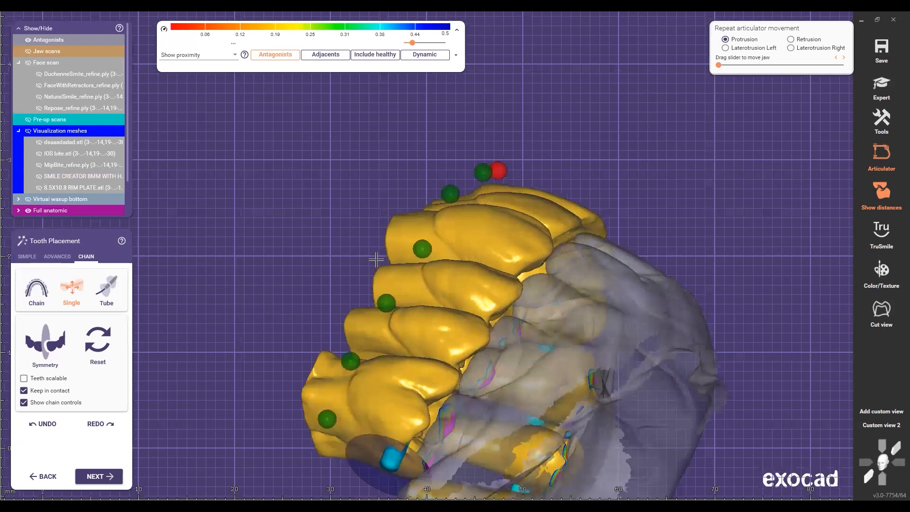
# Examine the contact areas around the patient's right canine and premolars through the transparent antagonist from below
pyautogui.moveTo(391, 256); pyautogui.dragTo(345, 353, button='right')
pyautogui.moveTo(432, 324); pyautogui.dragTo(538, 228, button='right')
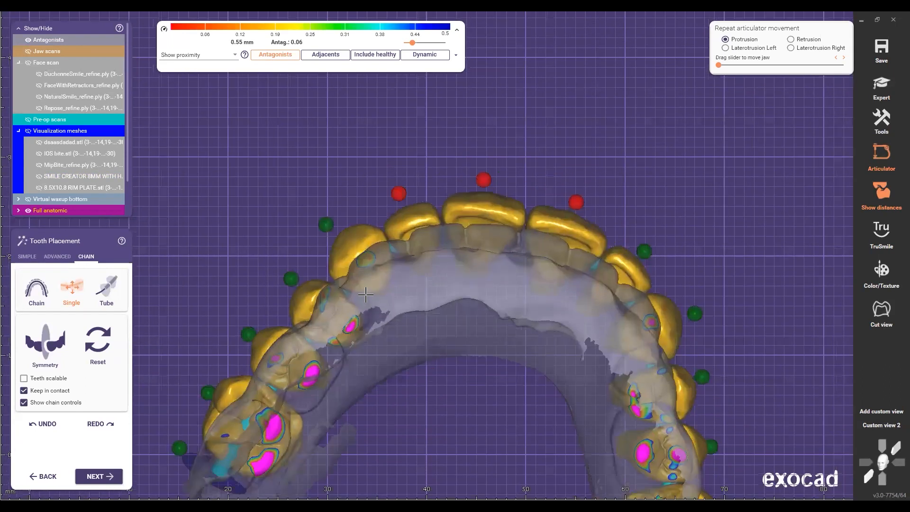
pyautogui.scroll(2, 366, 295)
pyautogui.scroll(1, 372, 287)
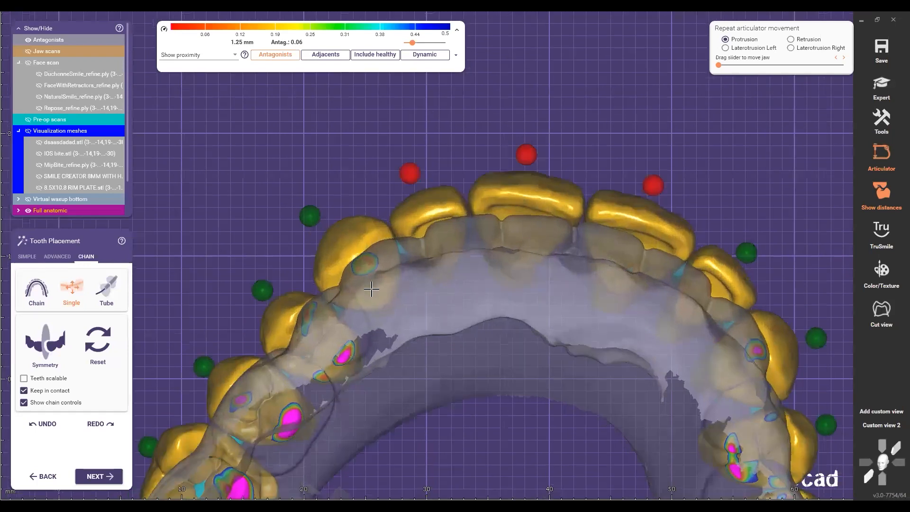
pyautogui.scroll(1, 372, 289)
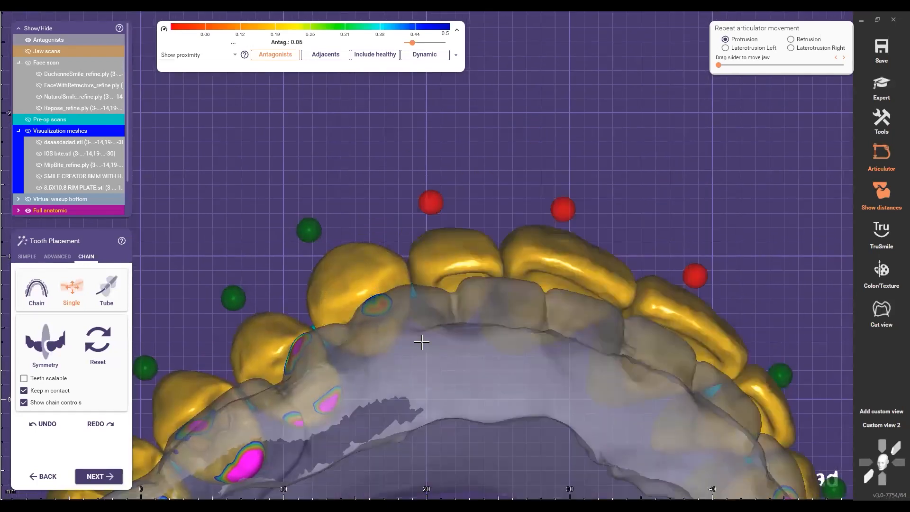
pyautogui.scroll(-2, 381, 321)
pyautogui.scroll(-2, 554, 268)
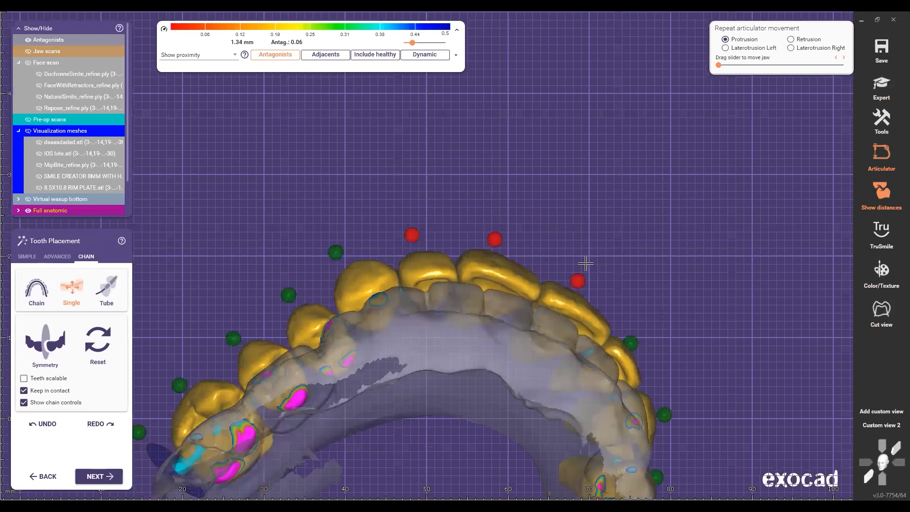
# Examine the overlap of the patient's right canine and incisors with the lower teeth from several side angles
pyautogui.moveTo(555, 268); pyautogui.dragTo(268, 359, button='right')
pyautogui.scroll(1, 268, 358)
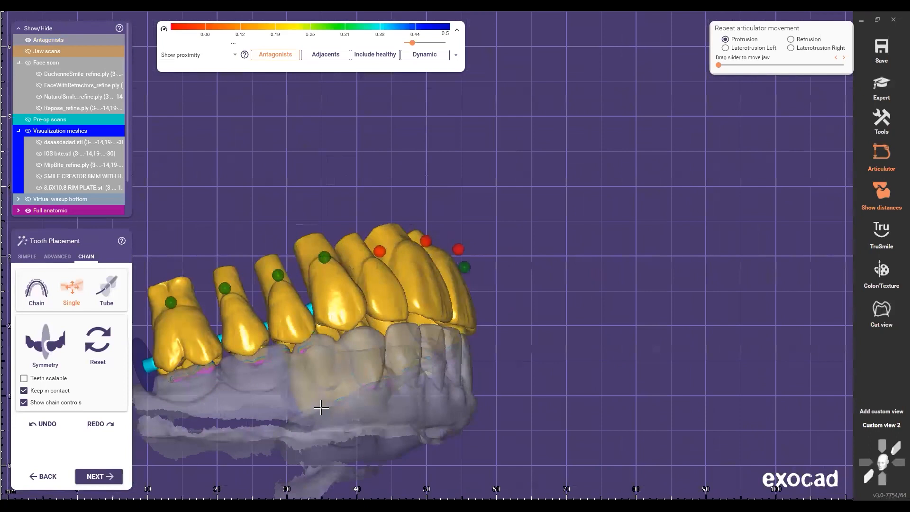
pyautogui.moveTo(321, 408); pyautogui.dragTo(341, 390, button='right')
pyautogui.scroll(1, 342, 390)
pyautogui.scroll(1, 365, 424)
pyautogui.moveTo(365, 425); pyautogui.dragTo(343, 405, button='right')
pyautogui.scroll(-4, 235, 391)
pyautogui.click(883, 426)
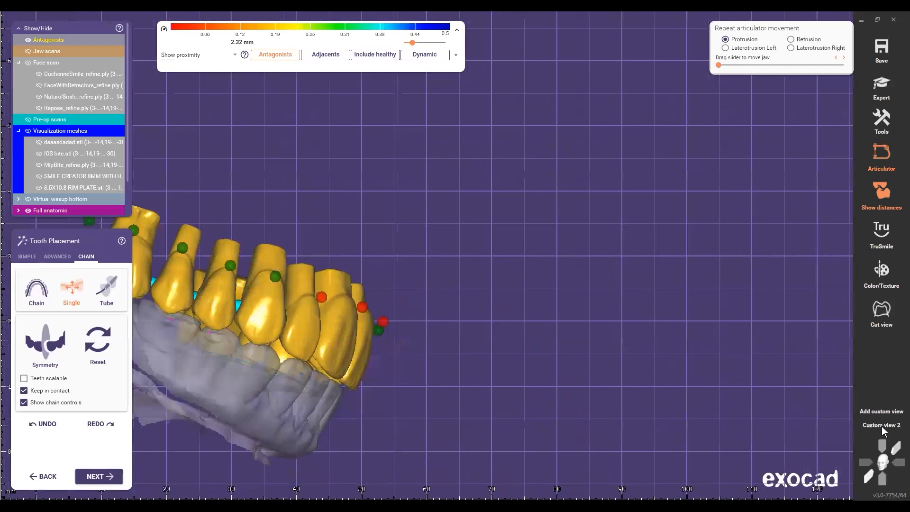
pyautogui.moveTo(429, 411); pyautogui.dragTo(425, 383, button='right')
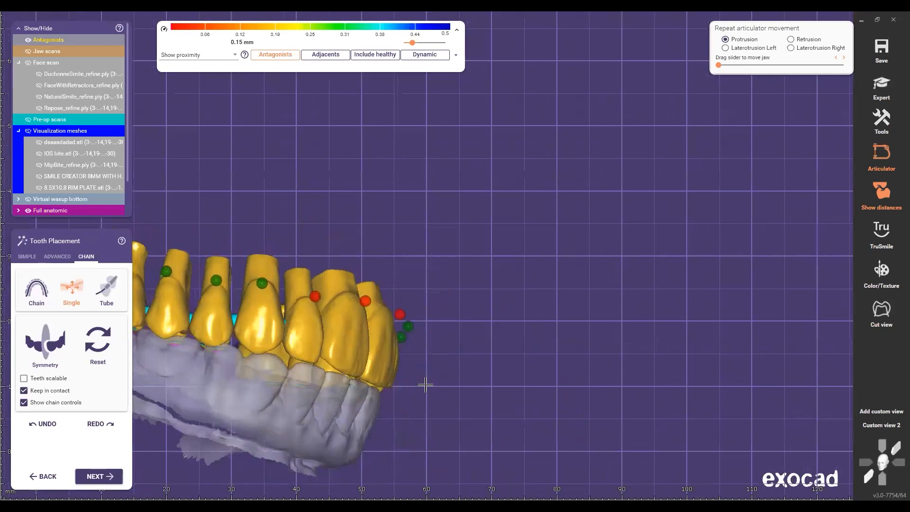
pyautogui.scroll(1, 425, 384)
pyautogui.scroll(1, 356, 402)
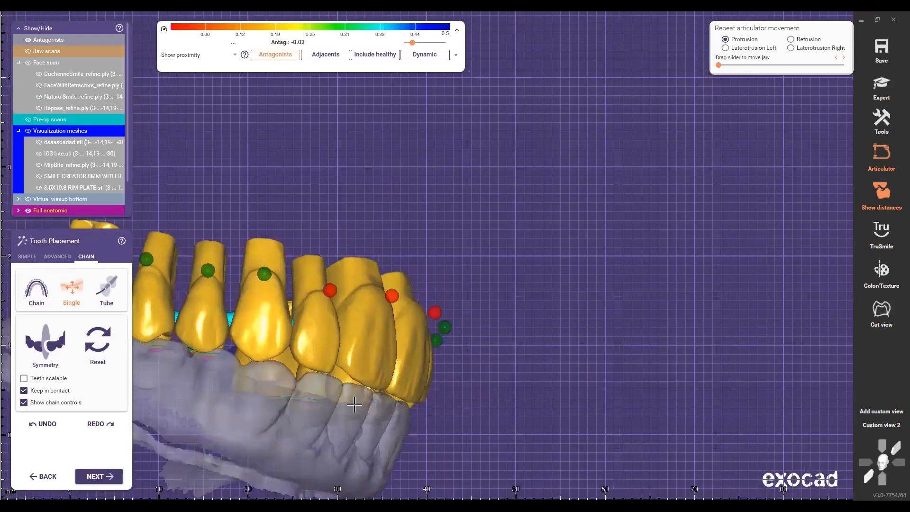
# Examine the patient's right canine and incisors against the transparent antagonist from the front, side and below
pyautogui.press('5')
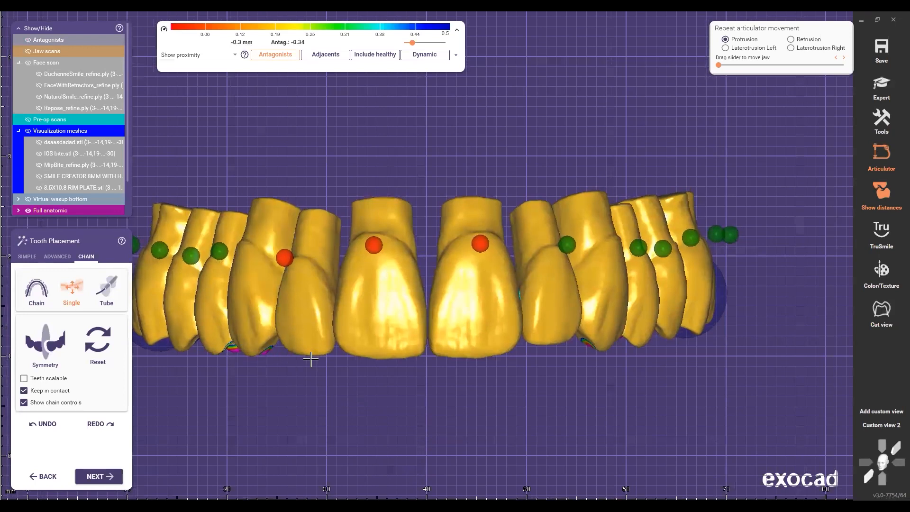
pyautogui.press('a')
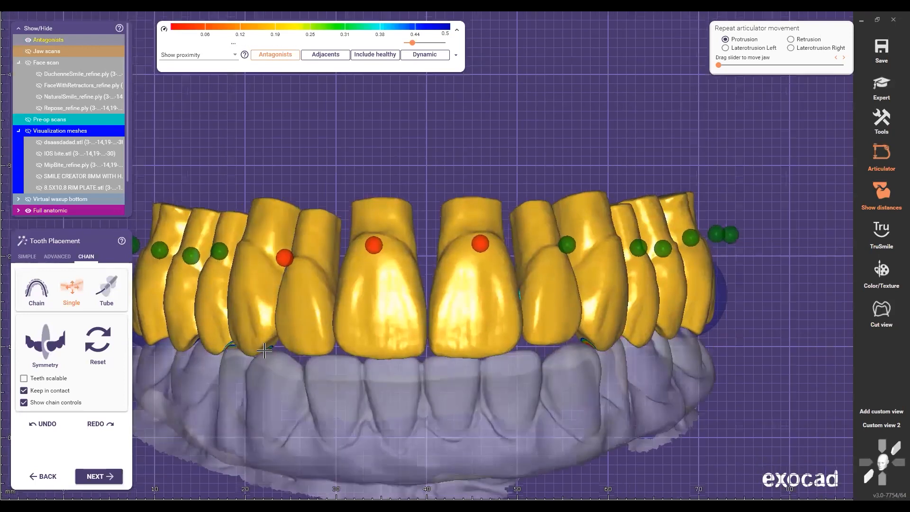
pyautogui.moveTo(273, 299); pyautogui.dragTo(293, 385, button='right')
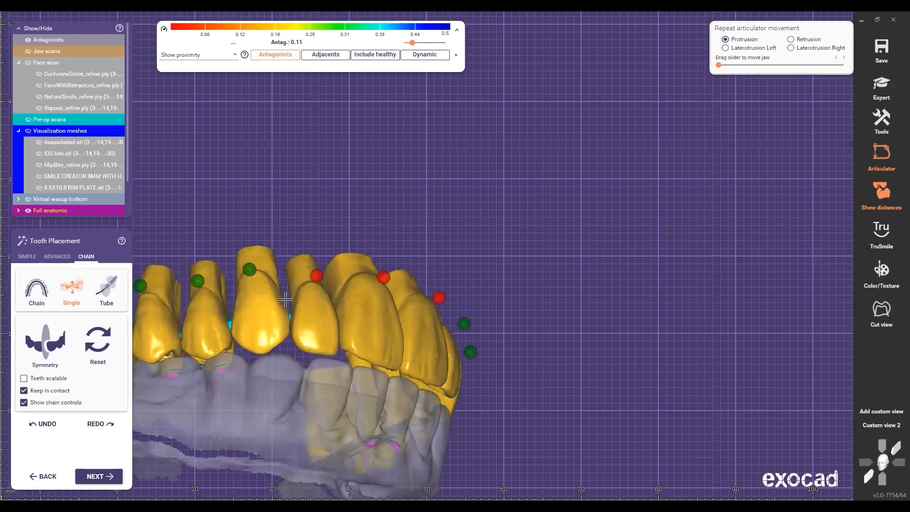
pyautogui.scroll(3, 285, 299)
pyautogui.moveTo(321, 325); pyautogui.dragTo(498, 396, button='right')
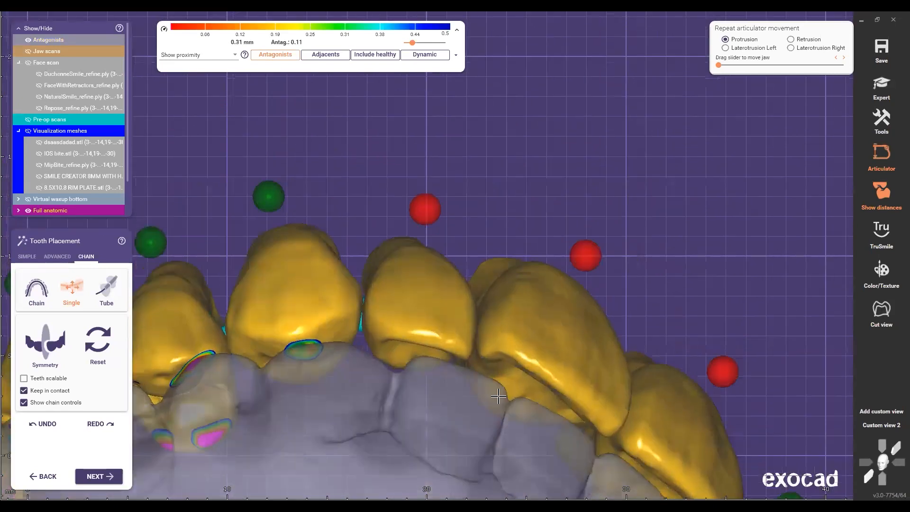
pyautogui.click(887, 445)
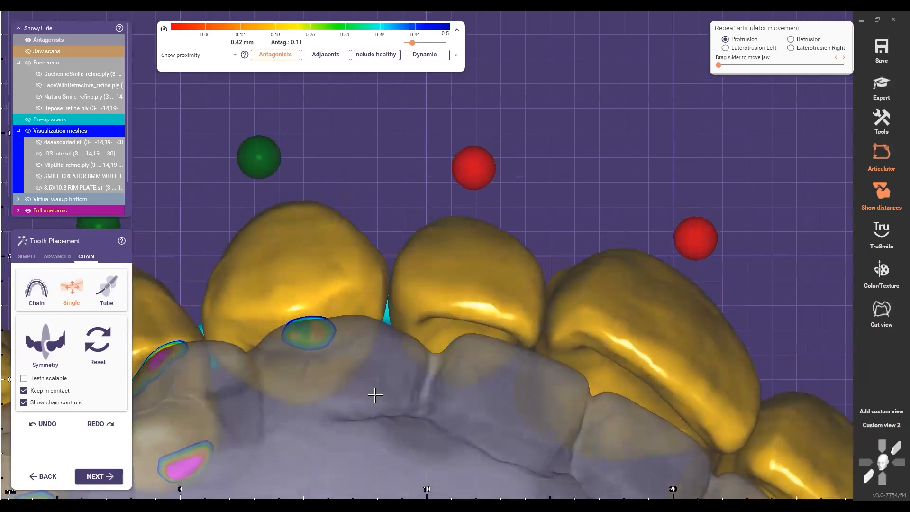
pyautogui.press('1')
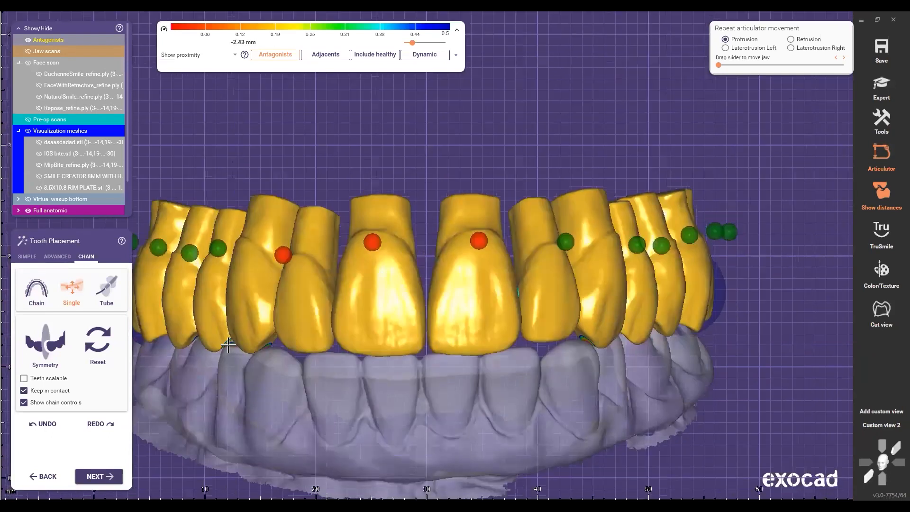
# Inspect the upper teeth from the front, then hide the antagonists and examine the occlusal contact areas from below
pyautogui.scroll(1, 228, 346)
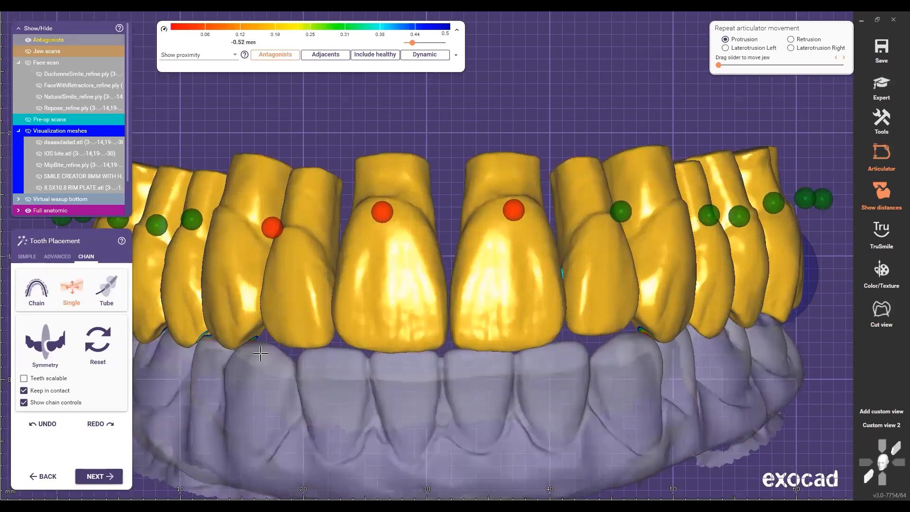
pyautogui.scroll(-1, 359, 369)
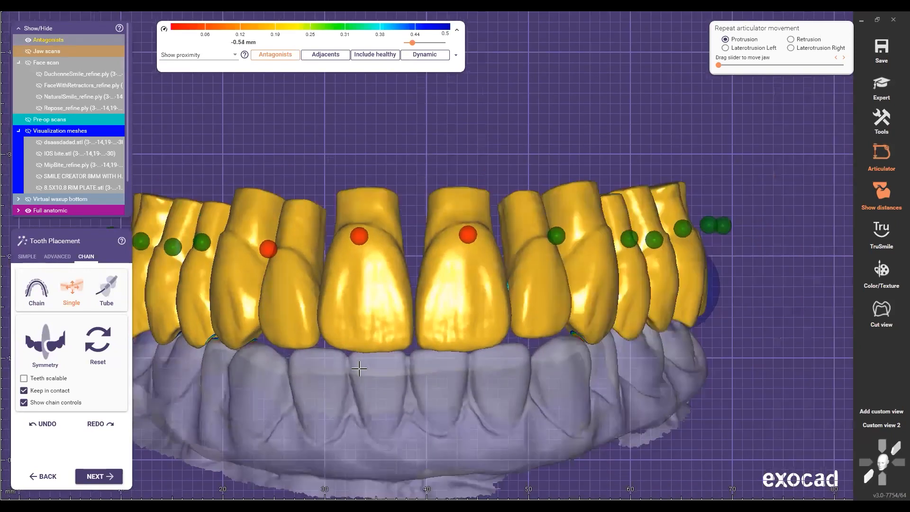
pyautogui.scroll(-1, 358, 369)
pyautogui.scroll(-1, 358, 369)
pyautogui.scroll(-1, 288, 322)
pyautogui.scroll(-1, 288, 321)
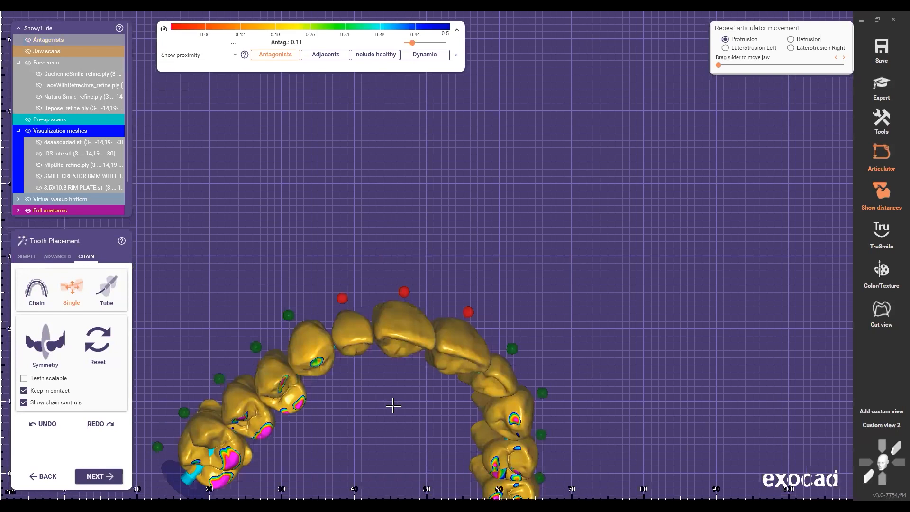
pyautogui.scroll(2, 405, 387)
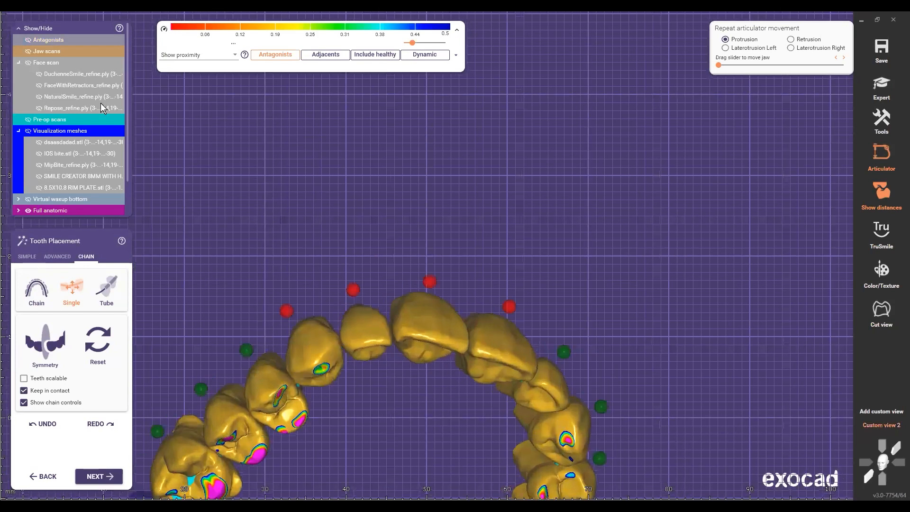
pyautogui.scroll(2, 393, 382)
pyautogui.moveTo(379, 377); pyautogui.dragTo(380, 376, button='right')
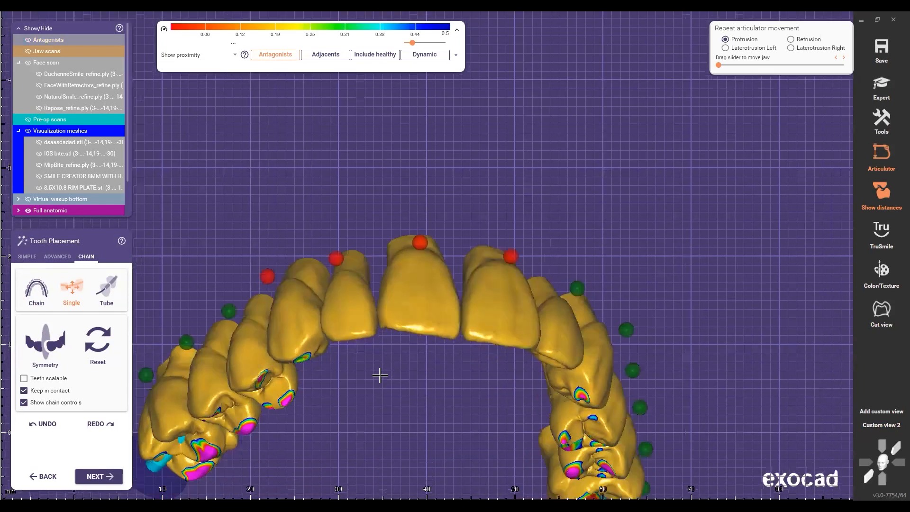
# Show the NaturalSmile face scan and examine the upper teeth within the smile from the front
pyautogui.press('2')
pyautogui.scroll(-2, 398, 366)
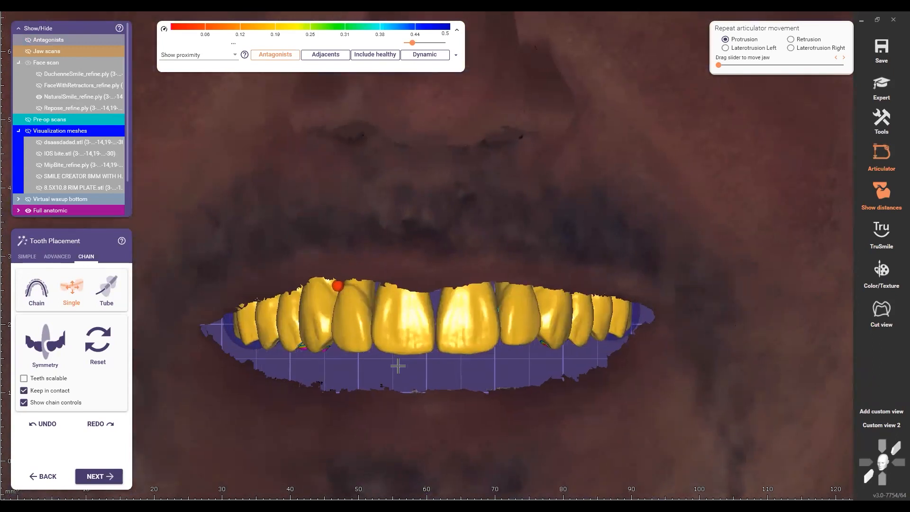
pyautogui.scroll(-2, 378, 374)
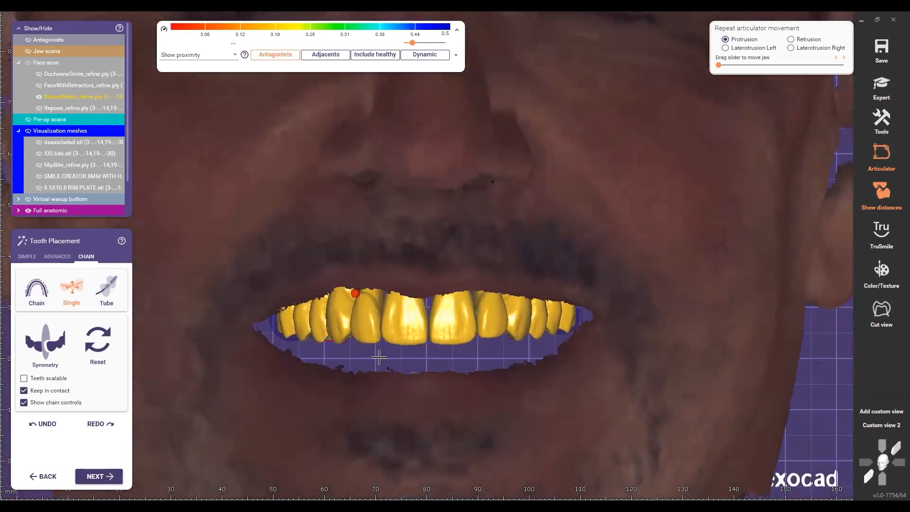
pyautogui.scroll(-4, 377, 356)
pyautogui.scroll(2, 376, 356)
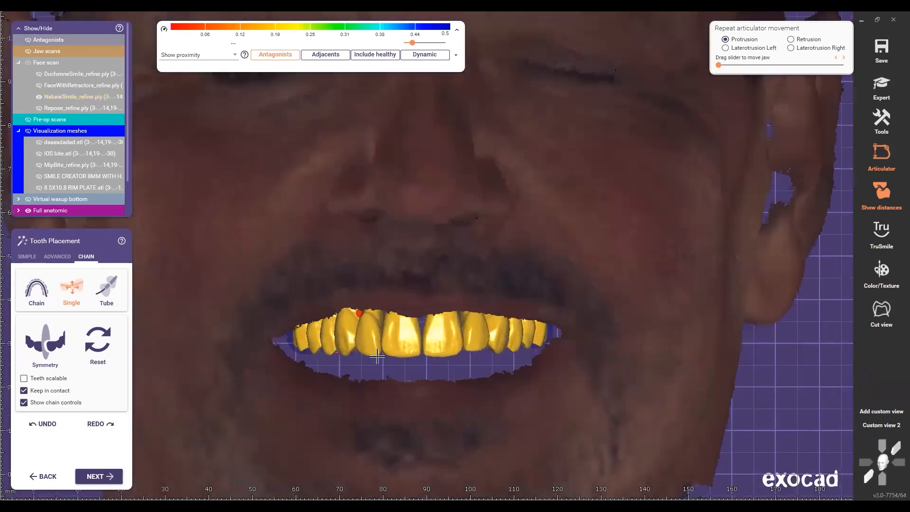
pyautogui.scroll(1, 376, 356)
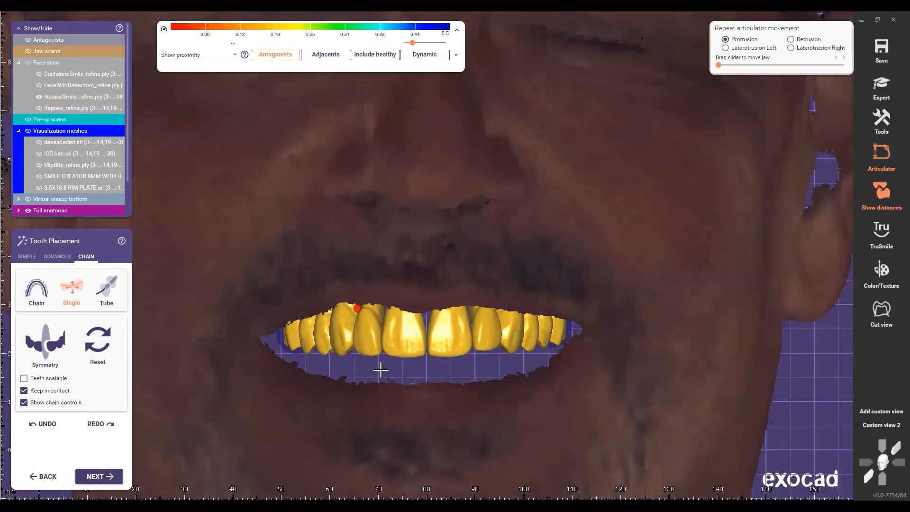
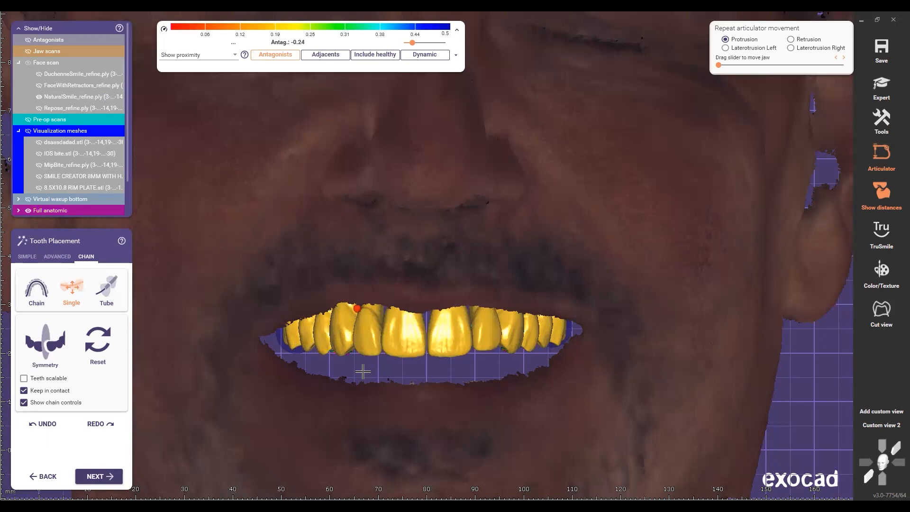
pyautogui.scroll(-2, 398, 378)
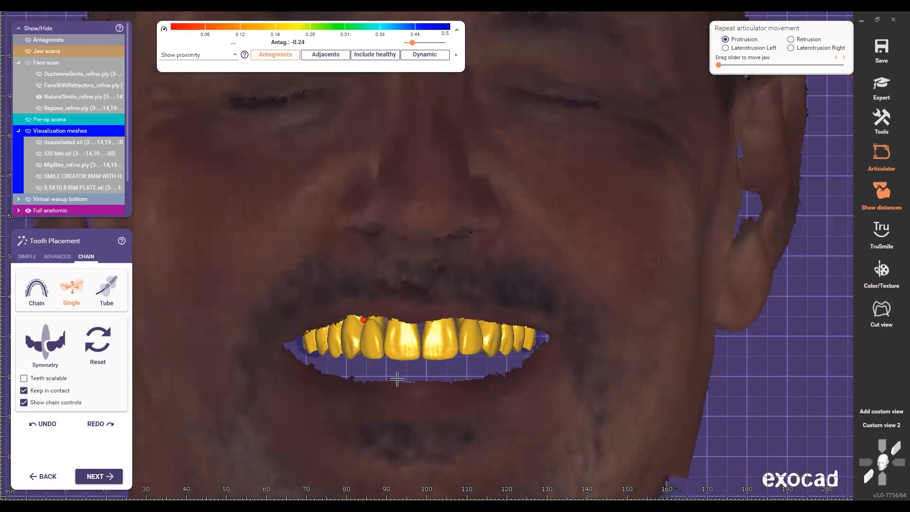
# Show the antagonists fully opaque within the NaturalSmile face scan, then hide the face scan
pyautogui.hotkey('ctrl', 'a')
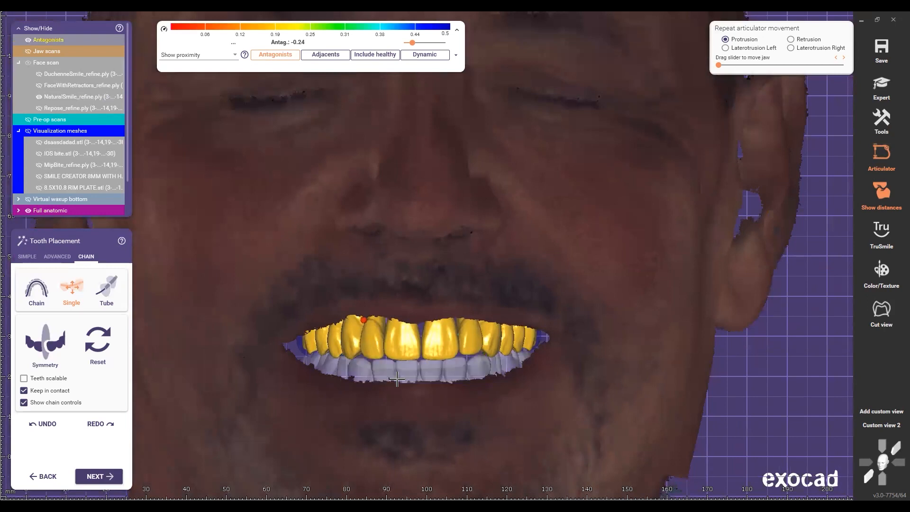
pyautogui.keyDown('ctrl'); pyautogui.scroll(3, 394, 370); pyautogui.keyUp('ctrl')
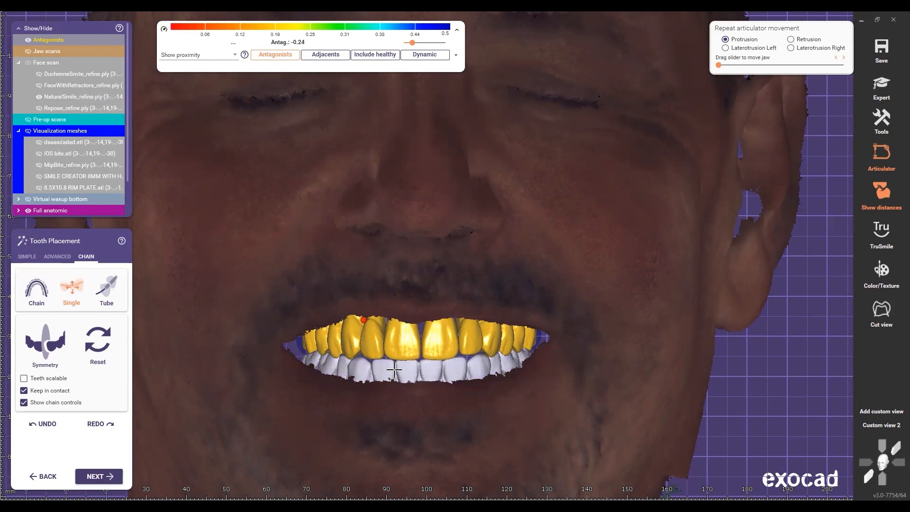
pyautogui.moveTo(354, 240); pyautogui.dragTo(327, 394, button='right')
pyautogui.click(871, 425)
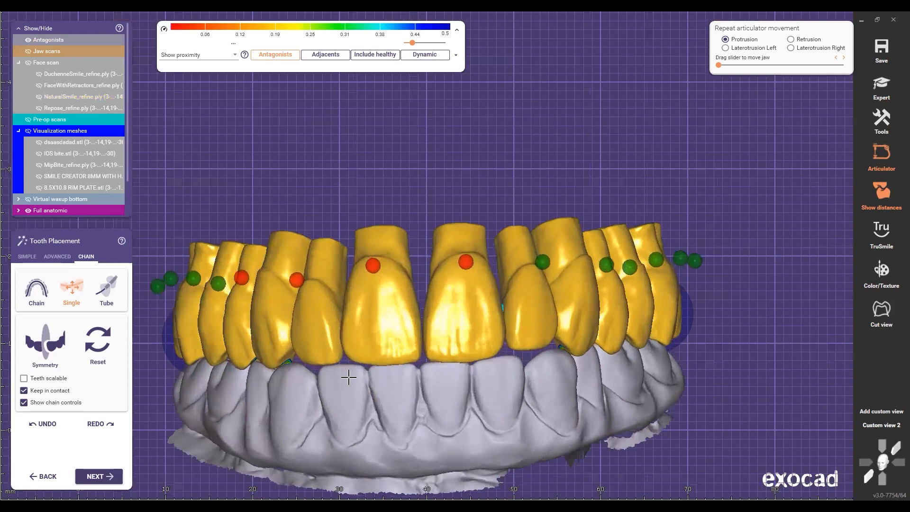
# Examine the upper anterior teeth against the opaque antagonist from the front and an oblique angle, toggling the antagonist's visibility
pyautogui.scroll(-4, 351, 387)
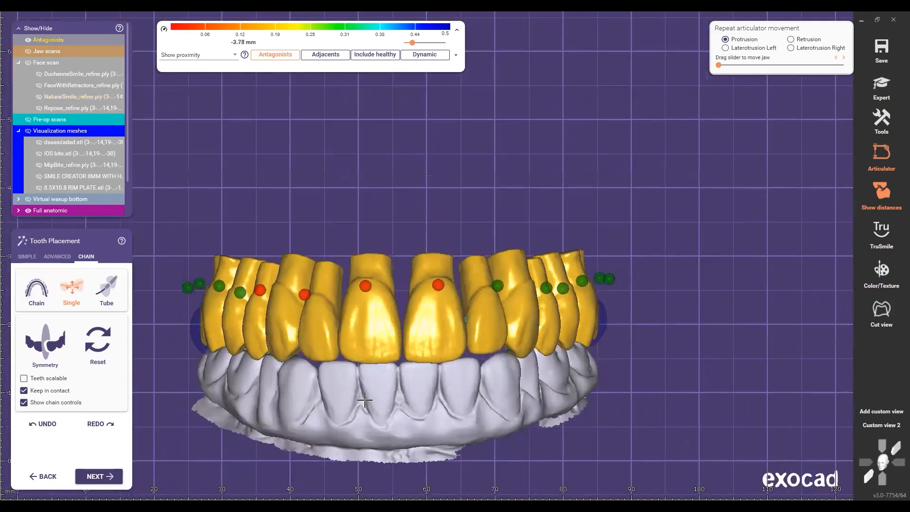
pyautogui.press('a')
pyautogui.moveTo(361, 394); pyautogui.dragTo(311, 378, button='right')
pyautogui.press('a')
pyautogui.scroll(3, 310, 378)
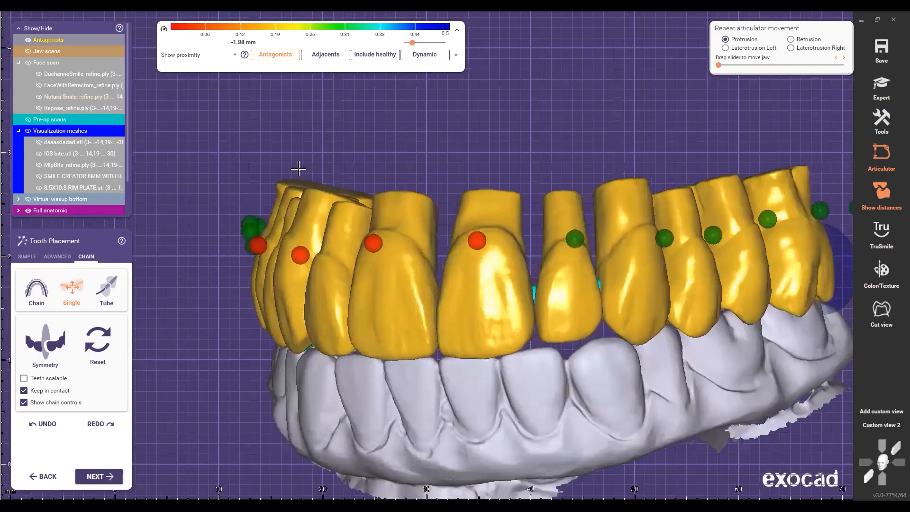
pyautogui.scroll(2, 294, 168)
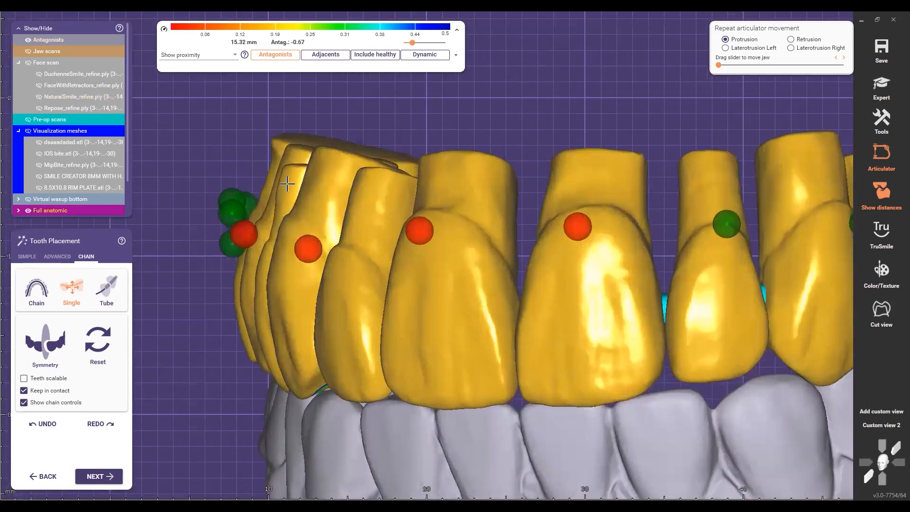
pyautogui.scroll(-2, 275, 200)
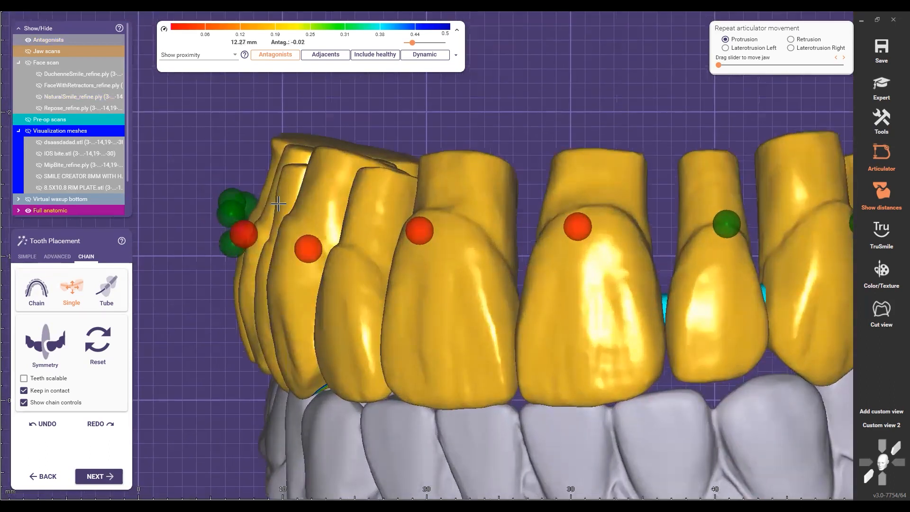
pyautogui.moveTo(280, 203); pyautogui.dragTo(283, 203, button='right')
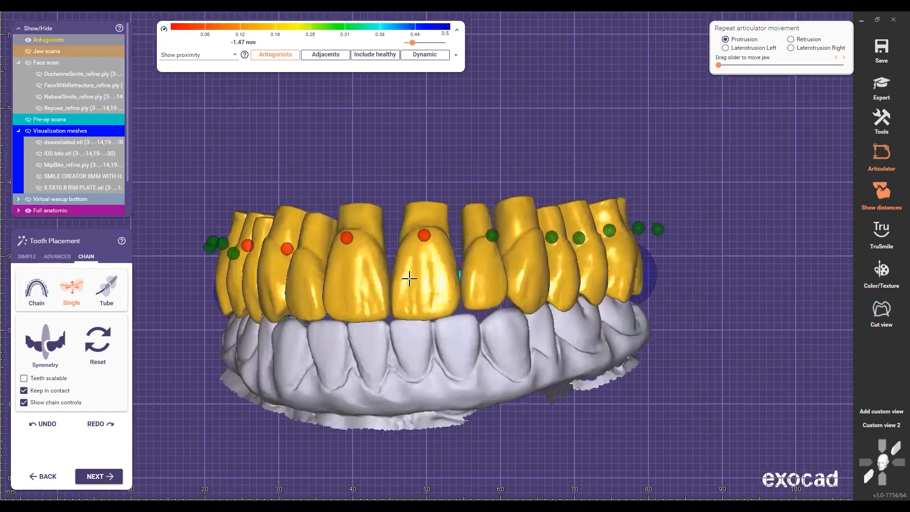
# Examine the horizontal overlap of the upper arch beyond the lower teeth from below
pyautogui.moveTo(408, 276); pyautogui.dragTo(274, 309, button='right')
pyautogui.scroll(3, 271, 302)
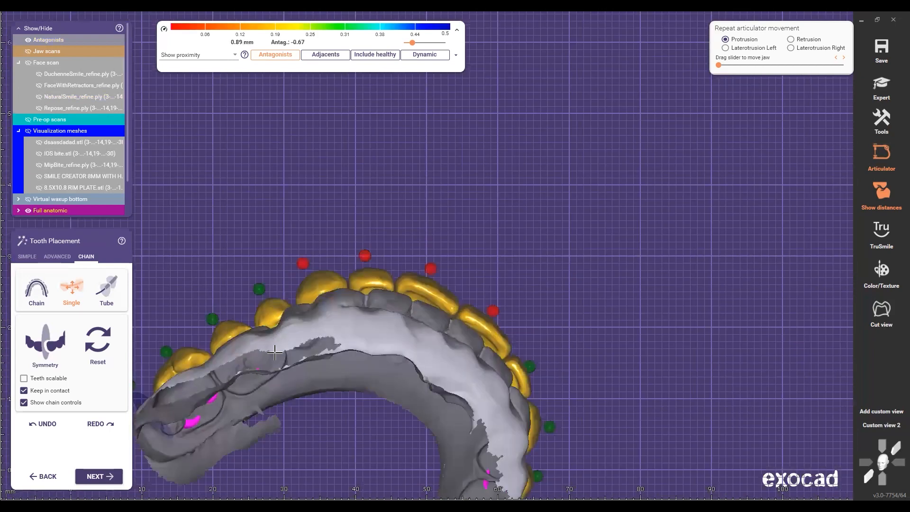
pyautogui.scroll(3, 364, 308)
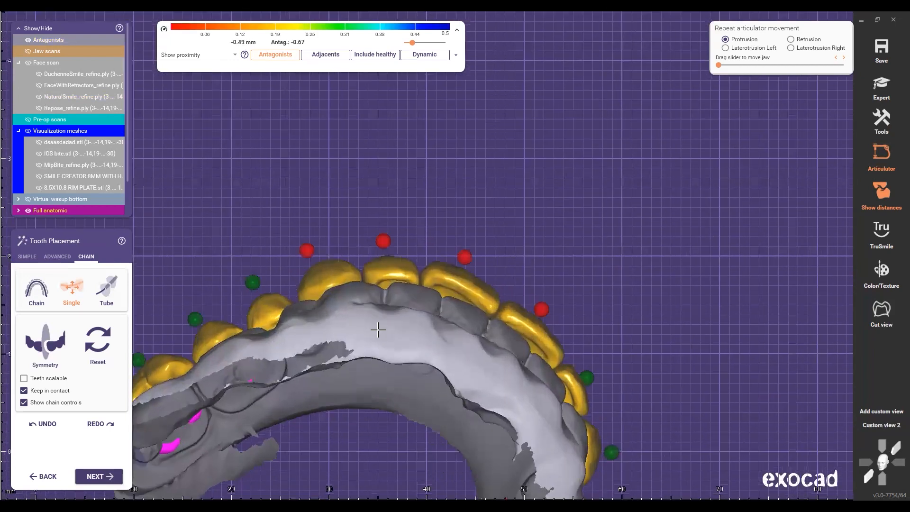
pyautogui.scroll(2, 378, 330)
pyautogui.moveTo(358, 327); pyautogui.dragTo(458, 319, button='right')
pyautogui.scroll(2, 388, 377)
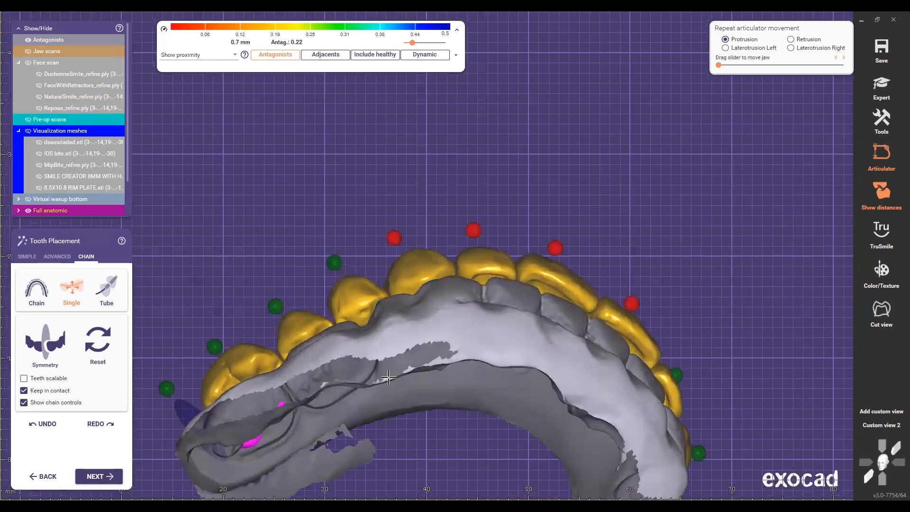
pyautogui.moveTo(403, 347); pyautogui.dragTo(351, 334, button='right')
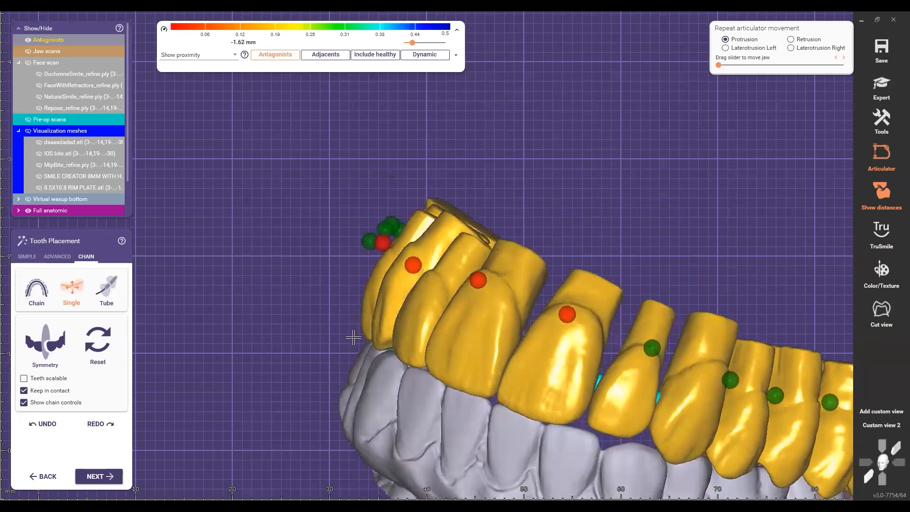
# Compare the anterior overlap from the patient's left side with a close view of the right canine and premolars from below
pyautogui.scroll(2, 369, 341)
pyautogui.scroll(1, 413, 320)
pyautogui.scroll(-1, 446, 193)
pyautogui.scroll(-1, 311, 347)
pyautogui.moveTo(311, 346); pyautogui.dragTo(542, 367, button='right')
pyautogui.moveTo(543, 367); pyautogui.dragTo(606, 320, button='middle')
pyautogui.scroll(2, 361, 461)
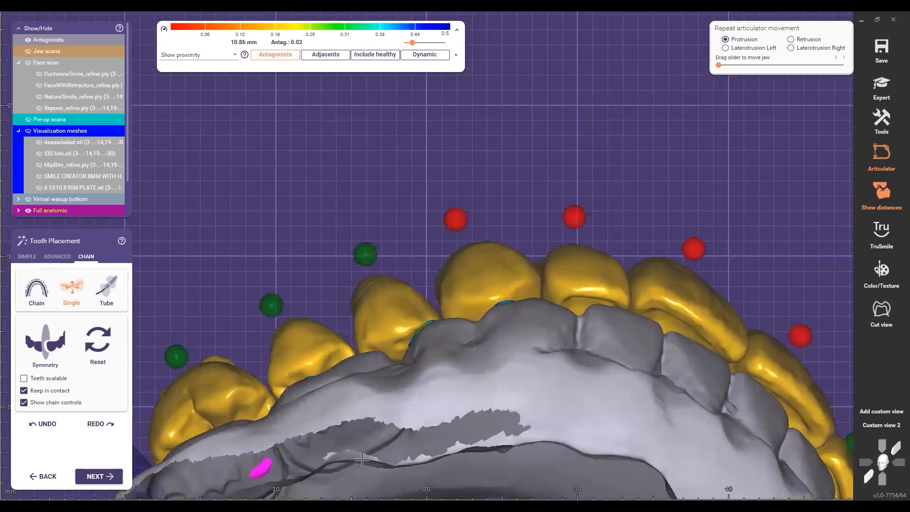
pyautogui.scroll(-3, 468, 428)
pyautogui.scroll(-1, 574, 409)
pyautogui.moveTo(574, 409); pyautogui.dragTo(259, 365, button='right')
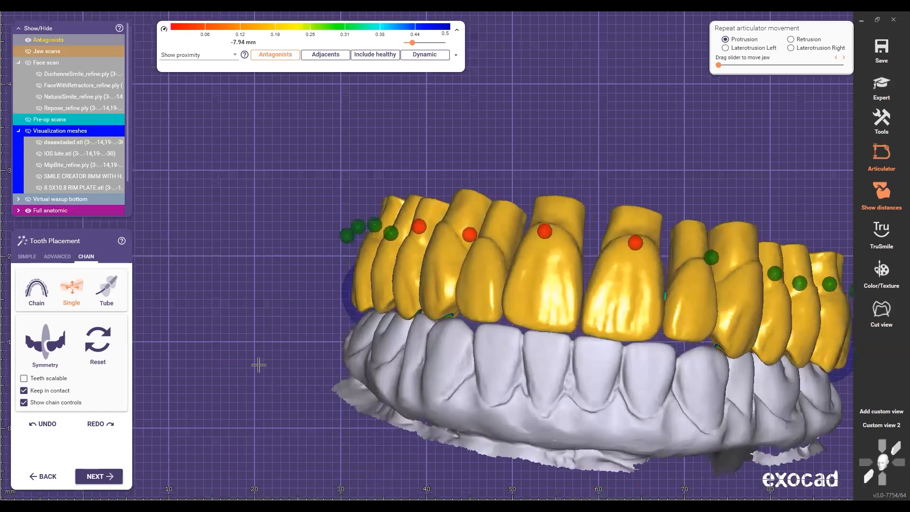
# Examine both arches from the front and other angles, checking the upper teeth against the opaque lower teeth
pyautogui.click(869, 426)
pyautogui.moveTo(459, 358); pyautogui.dragTo(280, 397, button='right')
pyautogui.press('f')
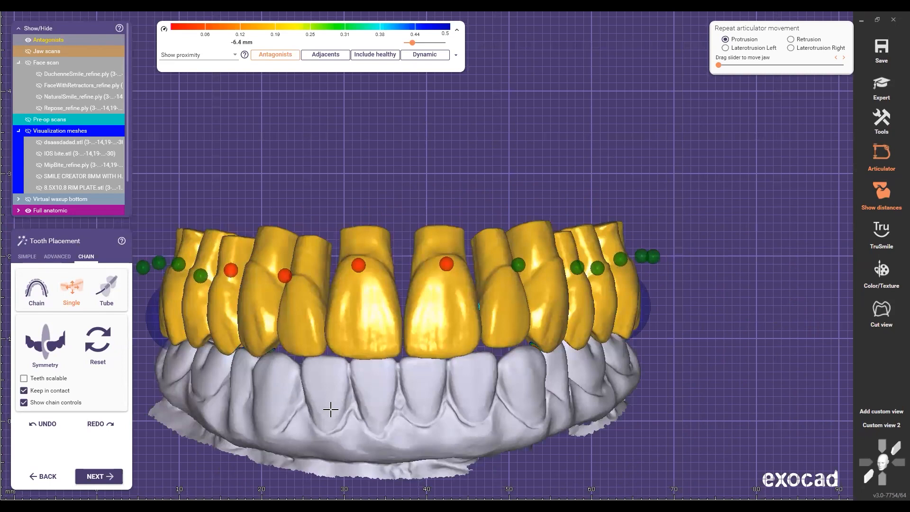
pyautogui.keyDown('ctrl'); pyautogui.scroll(-1, 331, 410); pyautogui.keyUp('ctrl')
pyautogui.scroll(-3, 378, 382)
pyautogui.moveTo(379, 382); pyautogui.dragTo(488, 422, button='right')
pyautogui.moveTo(488, 421); pyautogui.dragTo(510, 394, button='middle')
pyautogui.keyDown('ctrl'); pyautogui.scroll(1, 369, 400); pyautogui.keyUp('ctrl')
pyautogui.moveTo(370, 401); pyautogui.dragTo(95, 134, button='right')
# Check the teeth in the full NaturalSmile face scan, then switch to Advanced placement and make the antagonists transparent
pyautogui.click(881, 425)
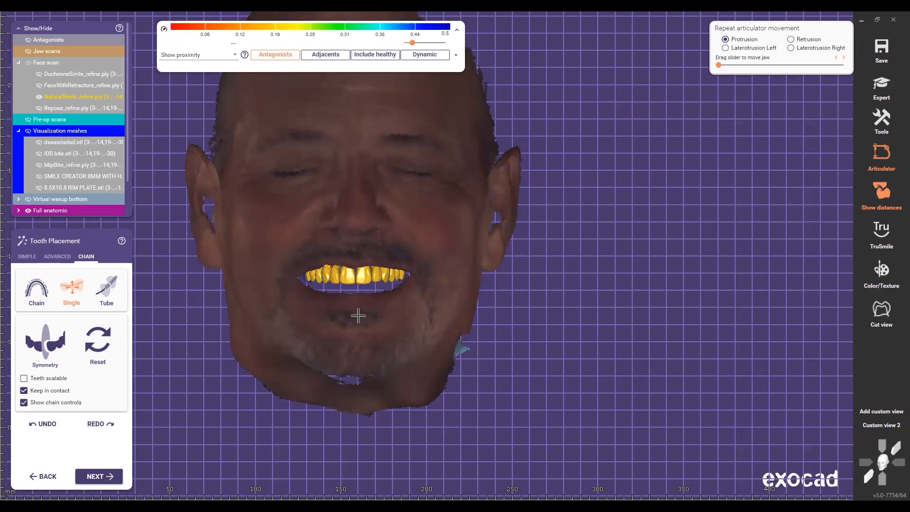
pyautogui.click(886, 425)
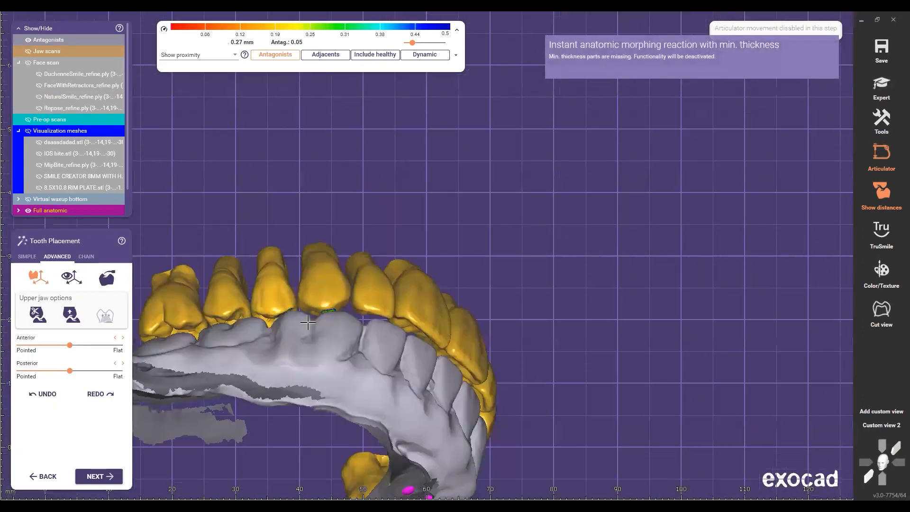
pyautogui.moveTo(308, 322); pyautogui.dragTo(226, 364, button='right')
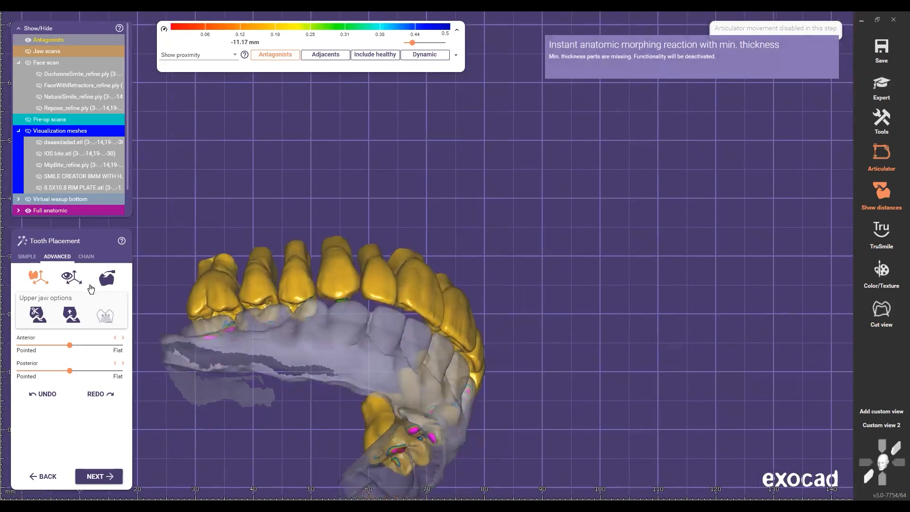
# Activate the second upper jaw option and the third placement tool, and examine the upper posterior contacts through the transparent antagonists
pyautogui.click(72, 315)
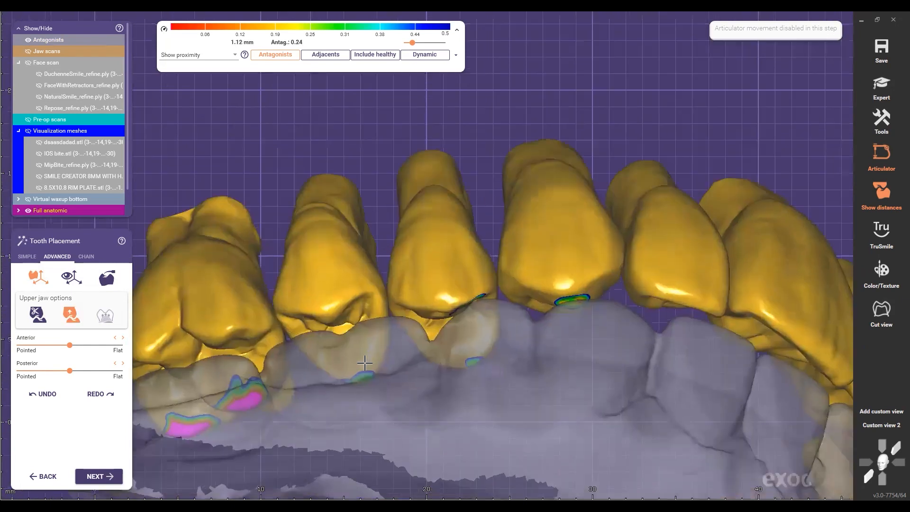
pyautogui.click(106, 287)
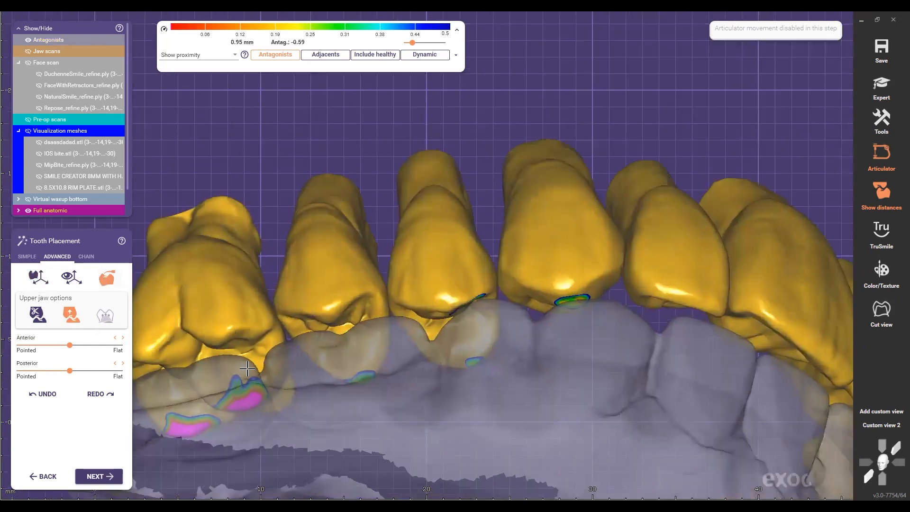
pyautogui.moveTo(488, 376); pyautogui.dragTo(412, 264, button='right')
pyautogui.scroll(-3, 429, 336)
pyautogui.scroll(5, 412, 264)
pyautogui.moveTo(672, 329); pyautogui.dragTo(477, 371, button='right')
pyautogui.scroll(-2, 478, 372)
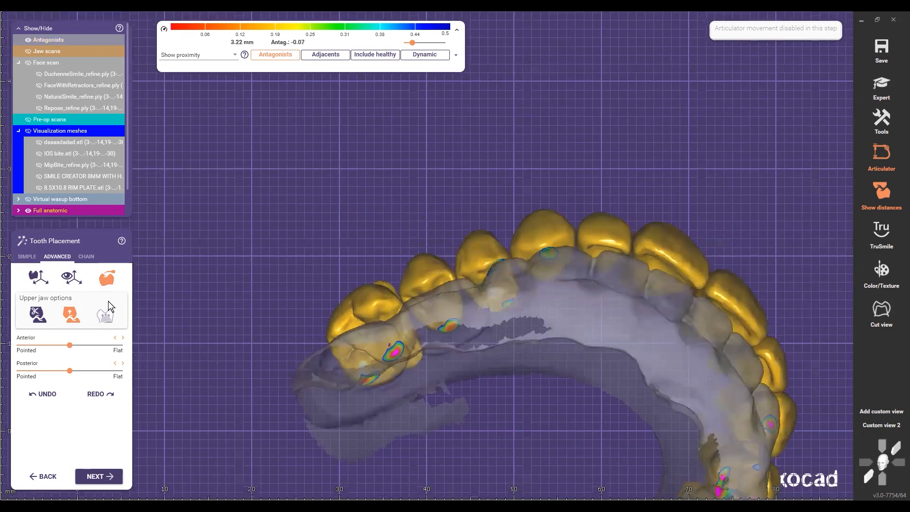
# Switch to single-tooth Chain placement, restore the saved front view and hide the antagonists
pyautogui.click(106, 313)
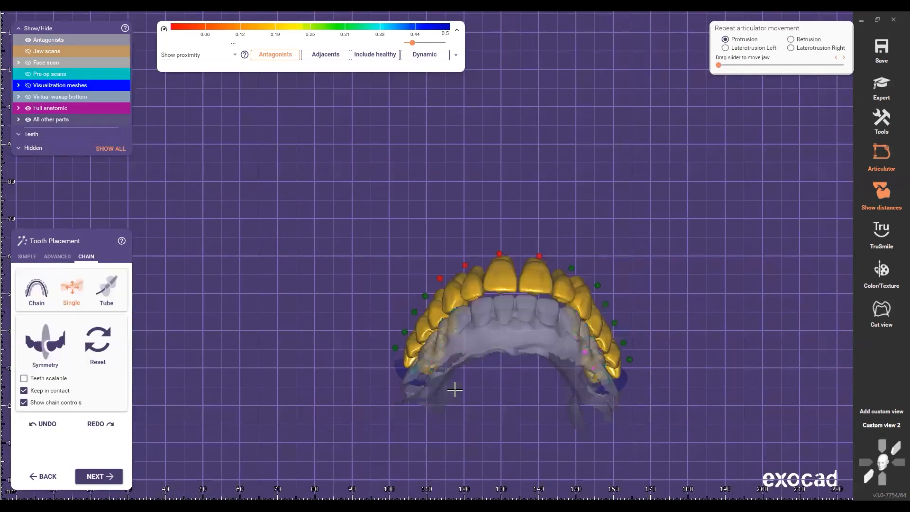
pyautogui.click(878, 428)
pyautogui.moveTo(491, 380); pyautogui.dragTo(468, 391, button='right')
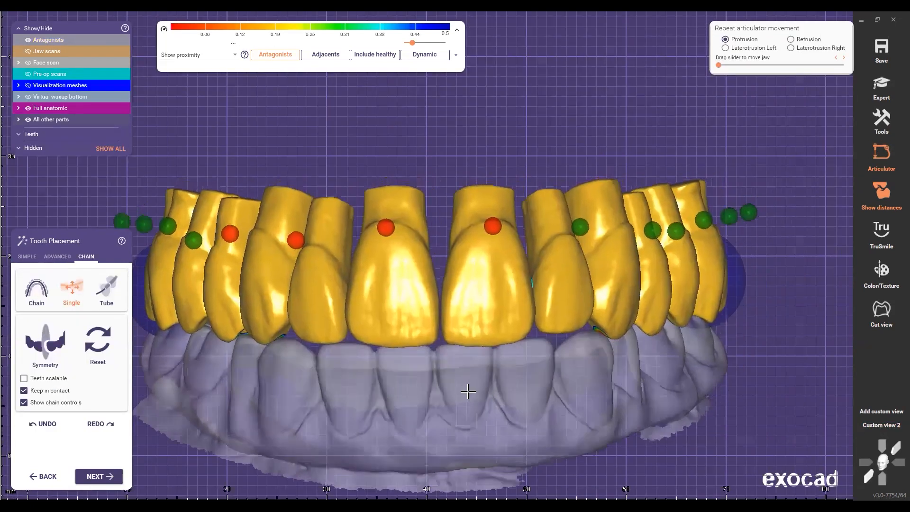
pyautogui.moveTo(468, 391); pyautogui.dragTo(454, 400, button='middle')
pyautogui.keyDown('ctrl'); pyautogui.scroll(-5, 474, 382); pyautogui.keyUp('ctrl')
pyautogui.click(481, 236)
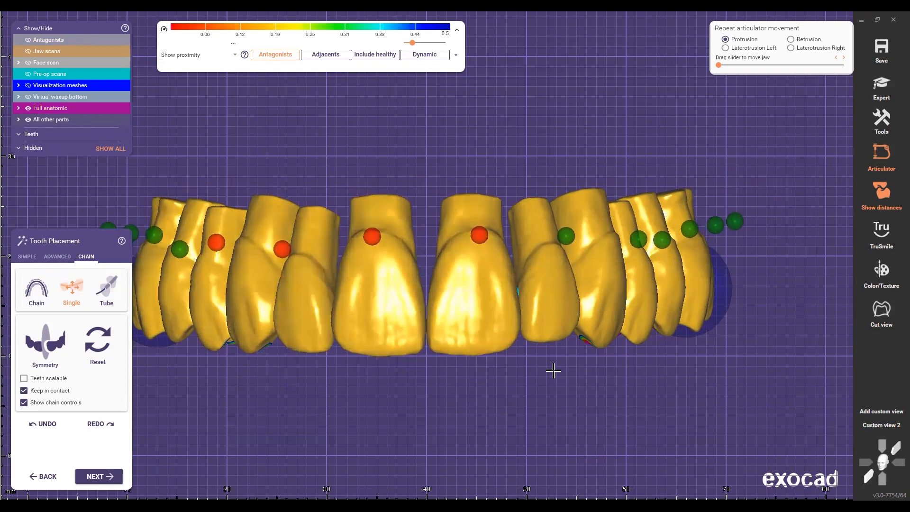
pyautogui.moveTo(431, 402); pyautogui.dragTo(445, 405, button='middle')
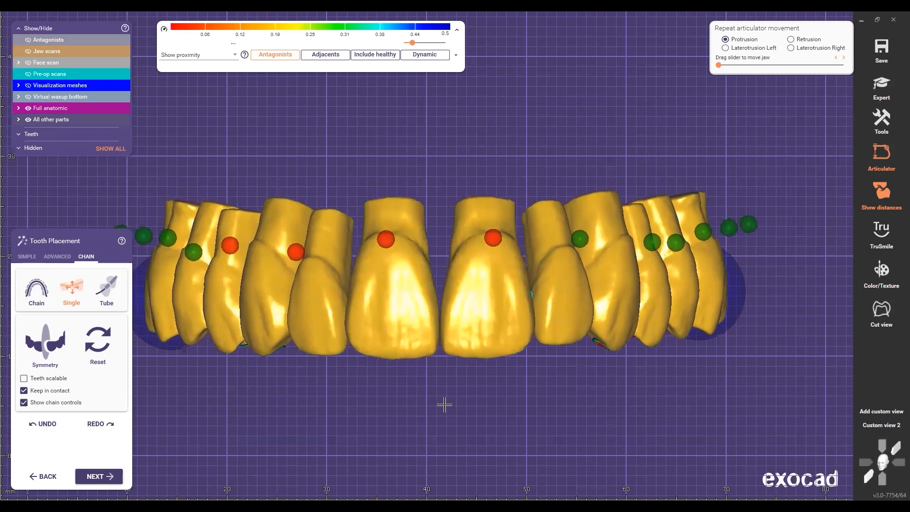
# Lower the patient's left lateral incisor to about the central incisors' edge level and check its alignment from below
pyautogui.moveTo(563, 327); pyautogui.dragTo(559, 350)
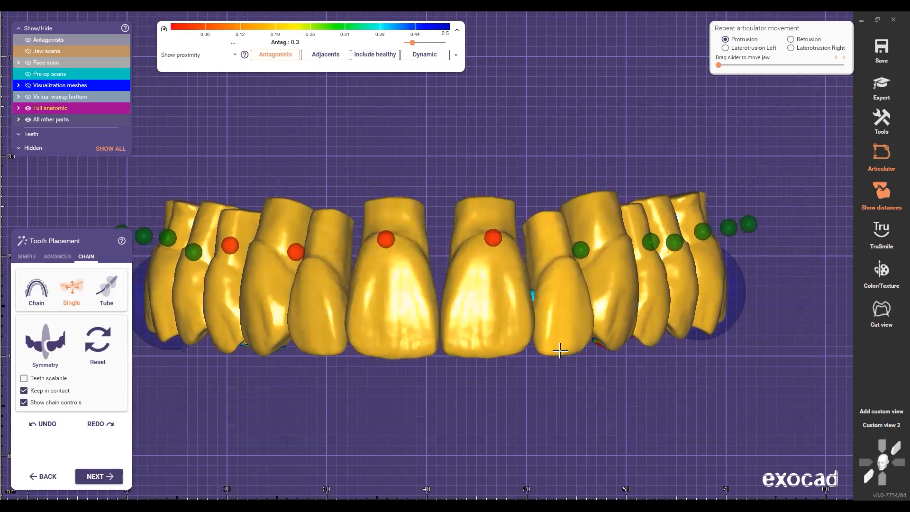
pyautogui.scroll(-5, 574, 336)
pyautogui.moveTo(574, 336); pyautogui.dragTo(408, 253, button='right')
pyautogui.scroll(3, 413, 254)
pyautogui.scroll(3, 413, 254)
pyautogui.moveTo(409, 253); pyautogui.dragTo(438, 282)
pyautogui.scroll(-4, 702, 240)
pyautogui.moveTo(702, 240); pyautogui.dragTo(464, 329, button='right')
pyautogui.press('o')
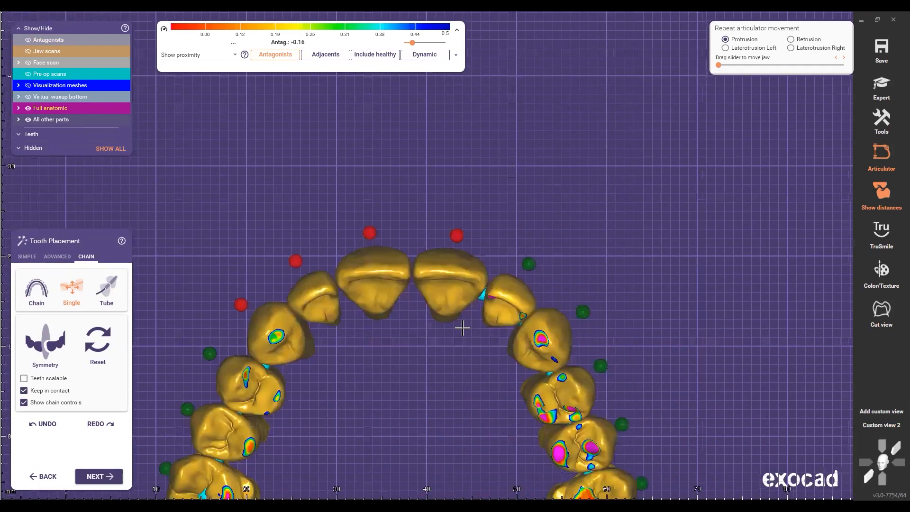
# Examine the whole upper arch from below, comparing the antagonist contacts and tooth alignment on both sides
pyautogui.scroll(3, 473, 316)
pyautogui.scroll(2, 472, 316)
pyautogui.click(881, 477)
pyautogui.scroll(-1, 372, 176)
pyautogui.scroll(-5, 341, 171)
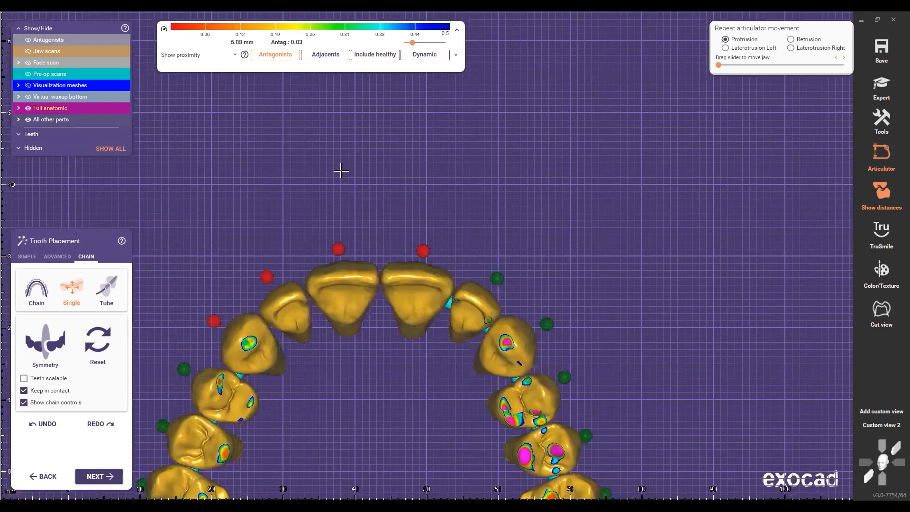
pyautogui.scroll(3, 279, 270)
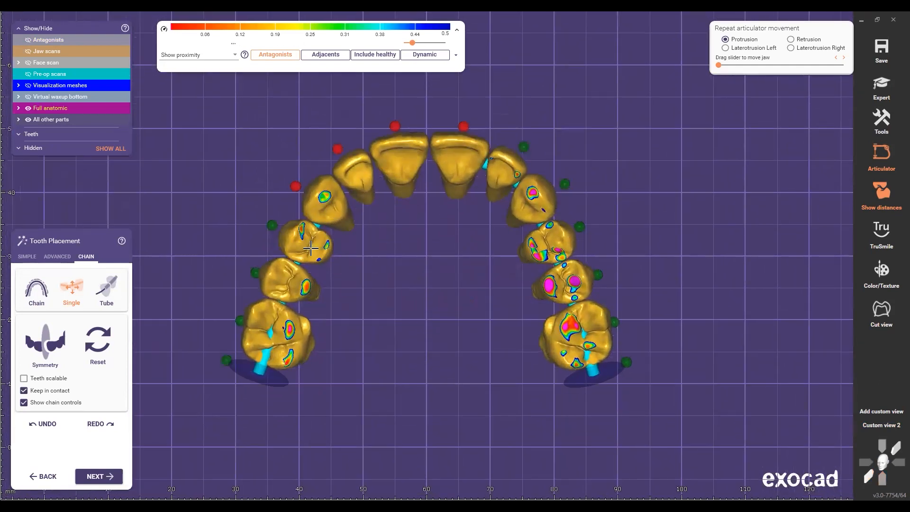
pyautogui.moveTo(414, 243); pyautogui.dragTo(402, 277, button='middle')
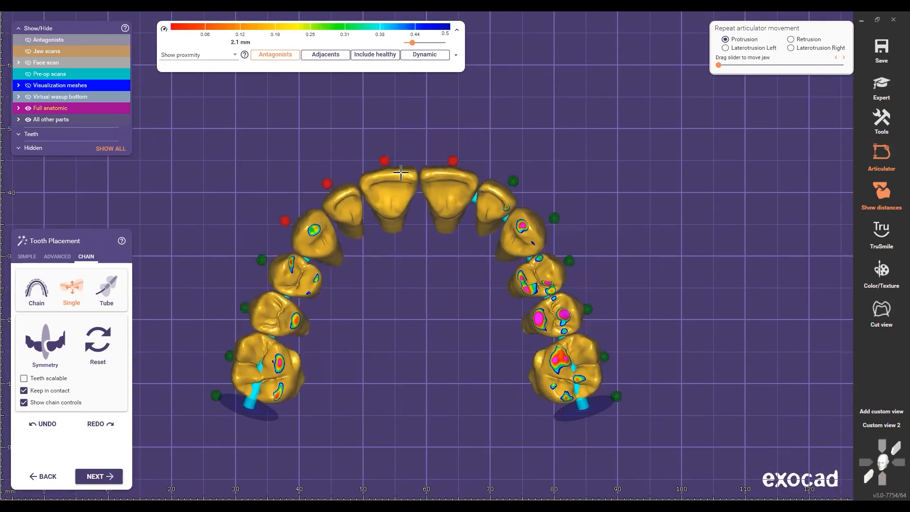
pyautogui.scroll(2, 474, 224)
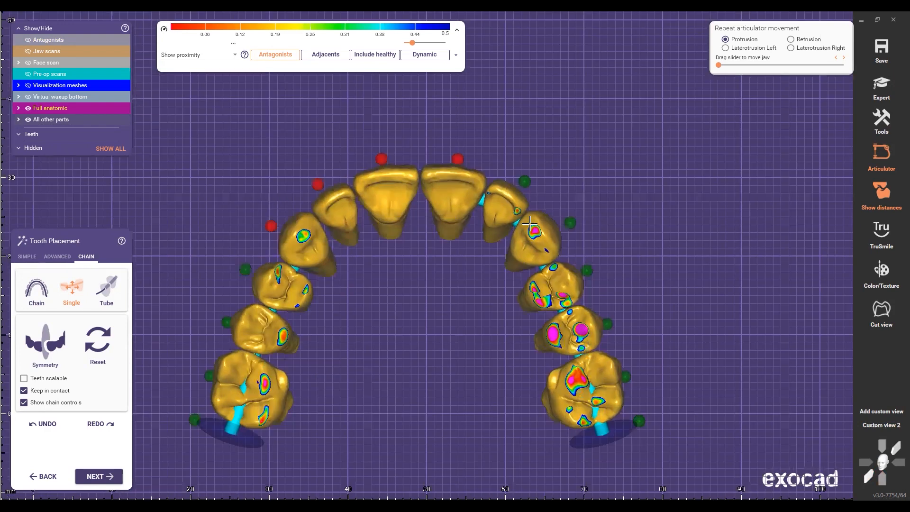
pyautogui.scroll(2, 666, 315)
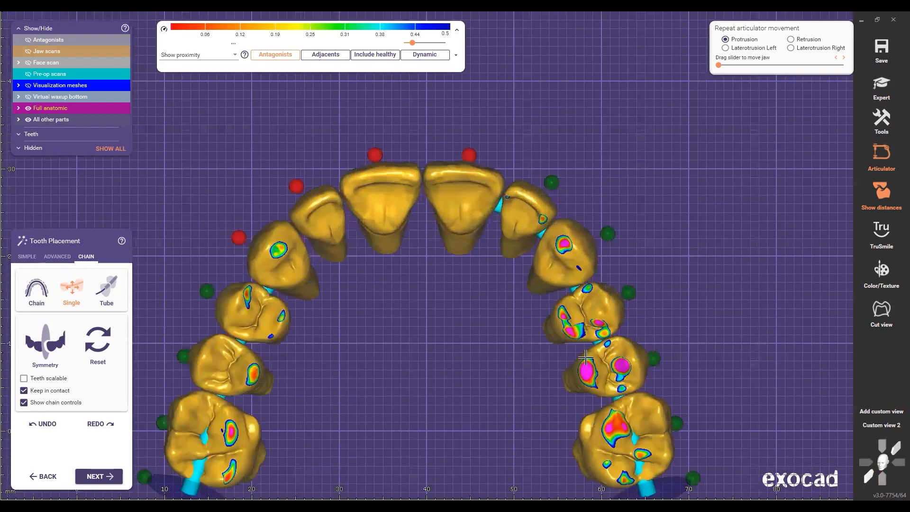
pyautogui.scroll(1, 585, 356)
pyautogui.scroll(1, 390, 383)
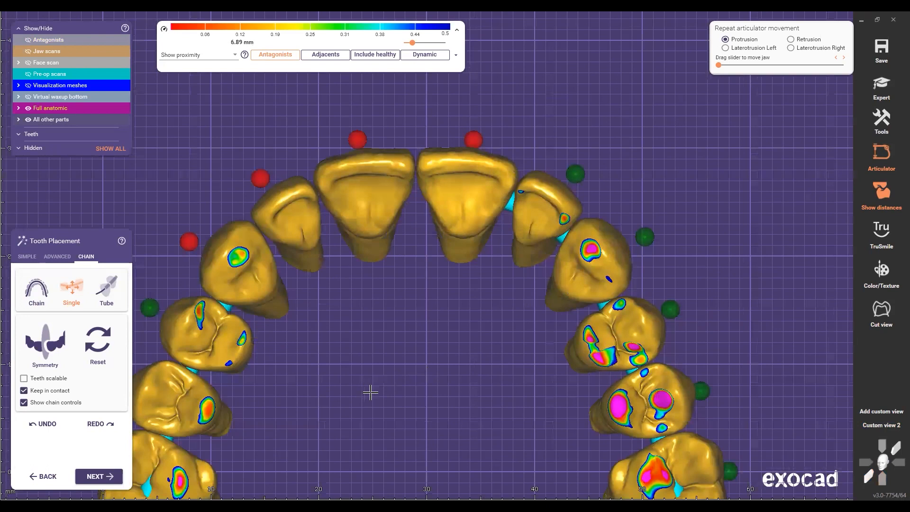
pyautogui.scroll(-3, 455, 462)
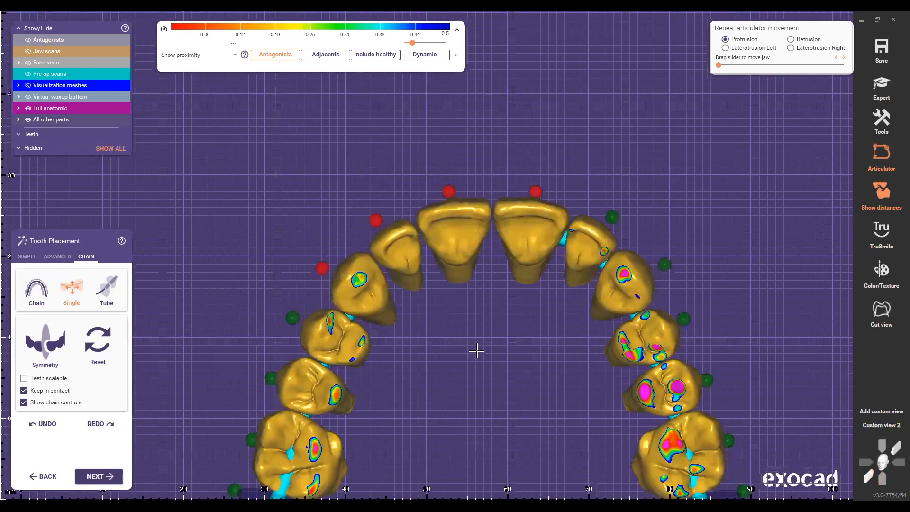
# Examine the upper teeth in the saved front view and at an angle, comparing the incisal edge levels and spacing
pyautogui.click(876, 420)
pyautogui.moveTo(526, 335); pyautogui.dragTo(491, 418, button='right')
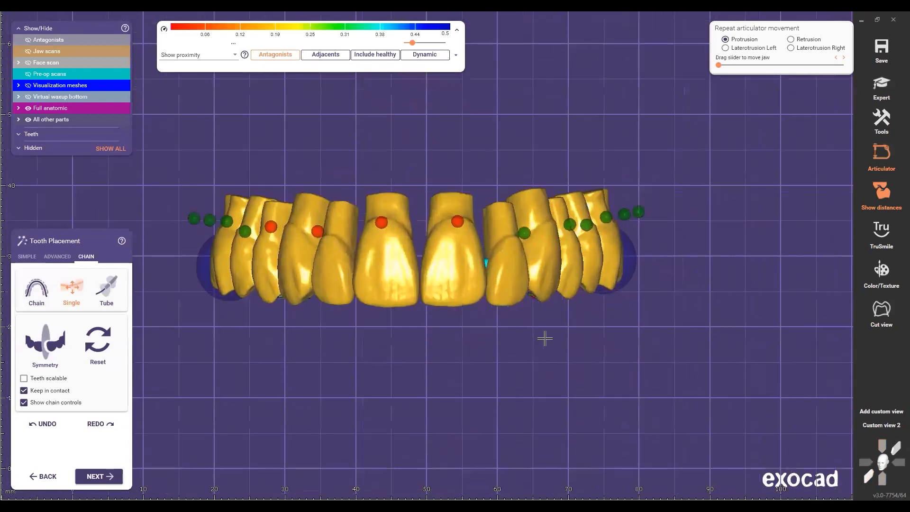
pyautogui.scroll(1, 545, 337)
pyautogui.scroll(4, 544, 341)
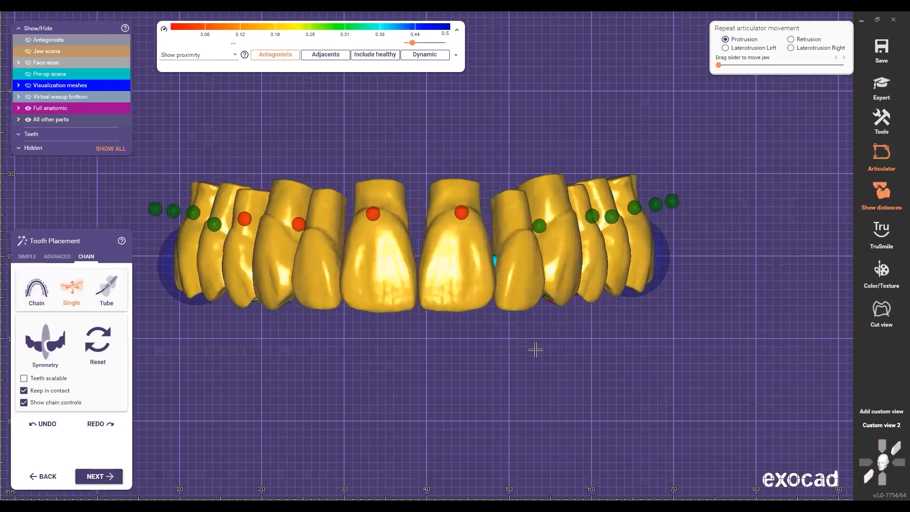
pyautogui.scroll(1, 425, 347)
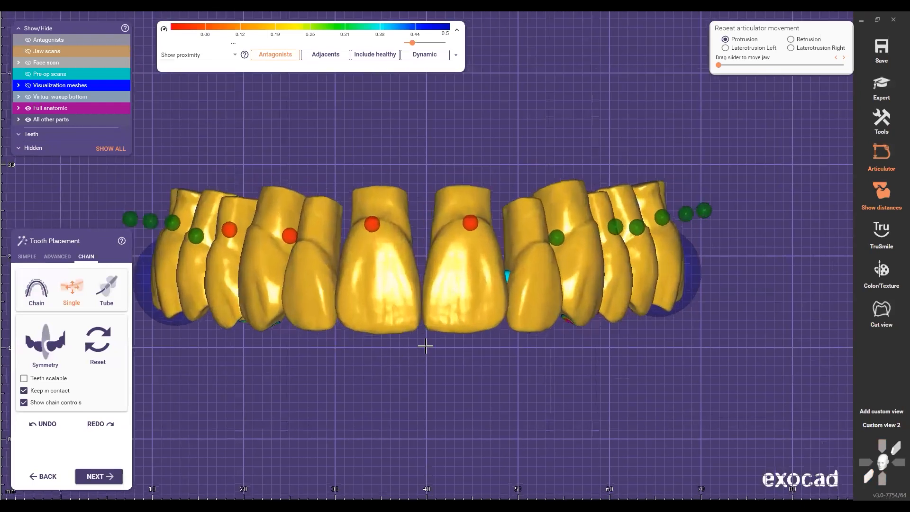
pyautogui.scroll(2, 521, 364)
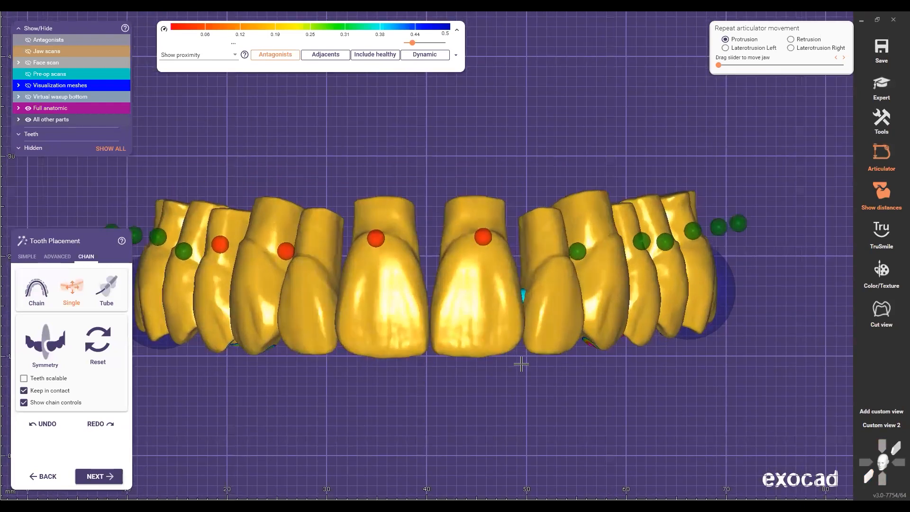
pyautogui.scroll(-10, 624, 313)
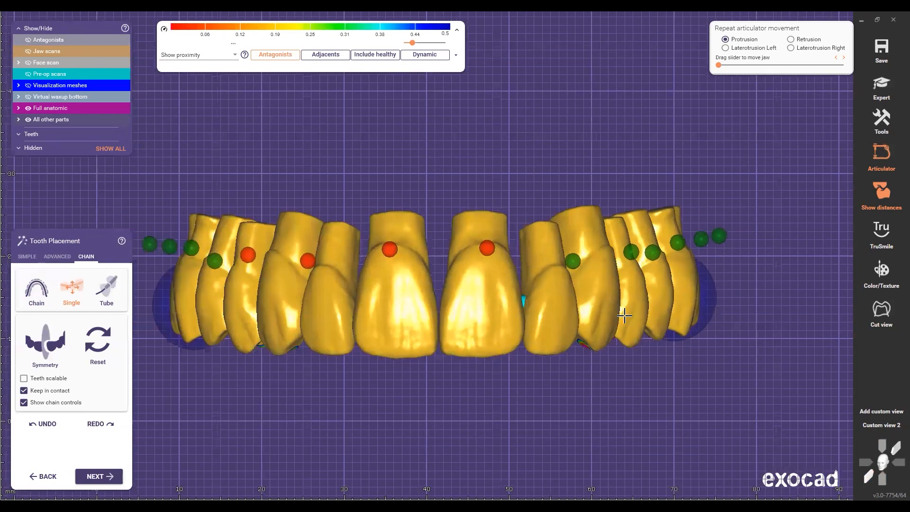
pyautogui.moveTo(460, 355); pyautogui.dragTo(699, 412, button='right')
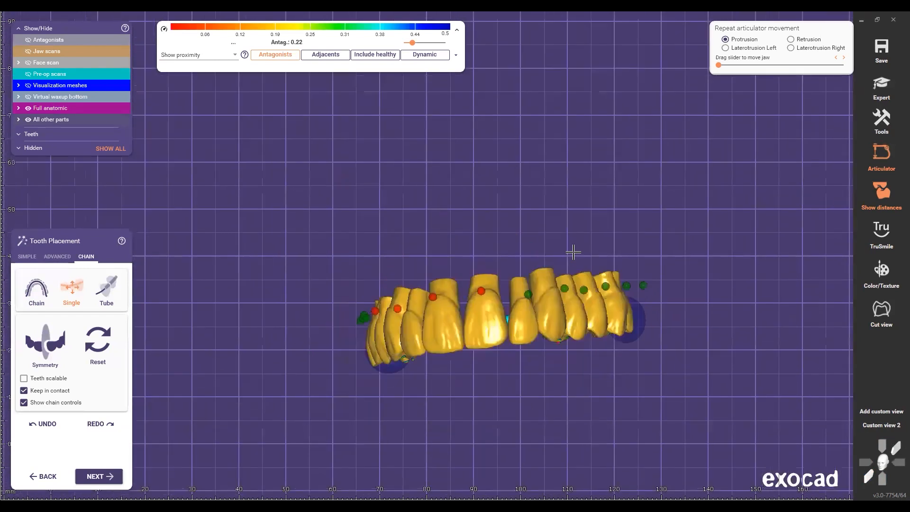
pyautogui.scroll(-4, 583, 414)
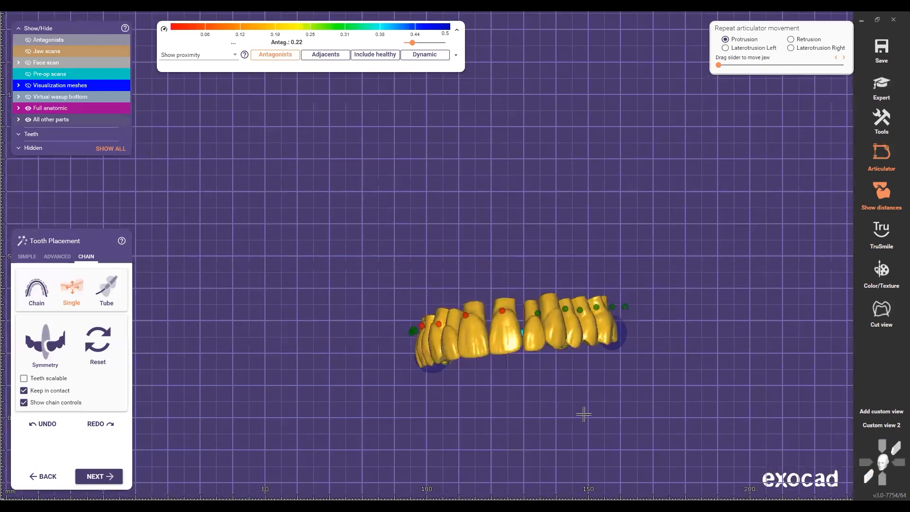
pyautogui.scroll(-2, 584, 410)
pyautogui.scroll(8, 584, 410)
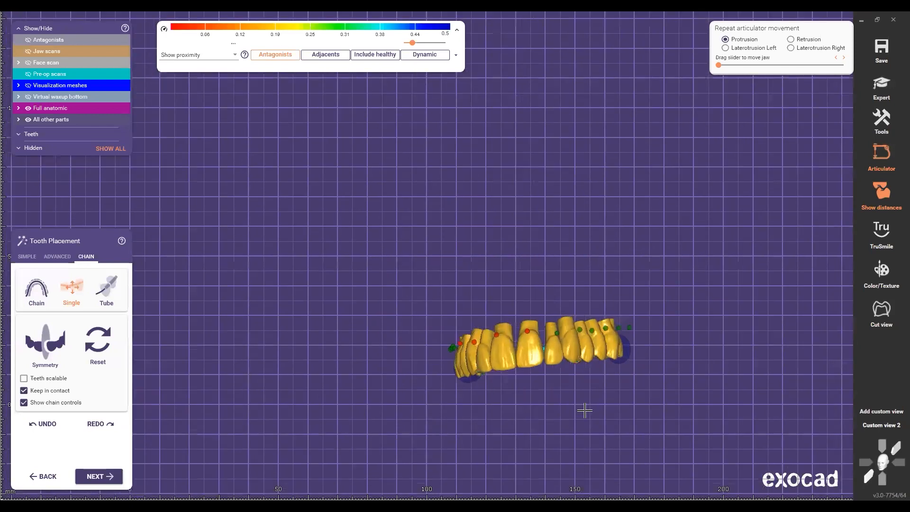
# Release the chain control beside the patient's left lateral incisor and check the front teeth against the SMILE CREATOR and RIM PLATE meshes
pyautogui.scroll(2, 584, 410)
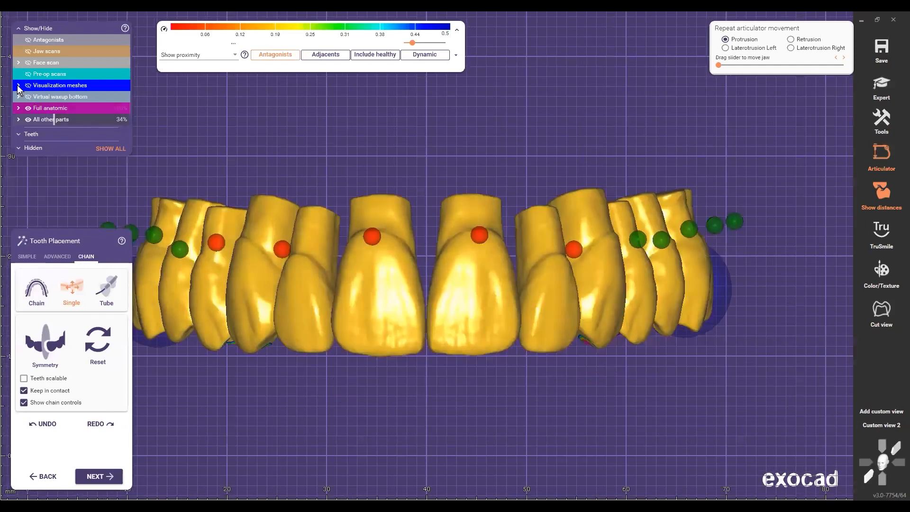
pyautogui.click(19, 86)
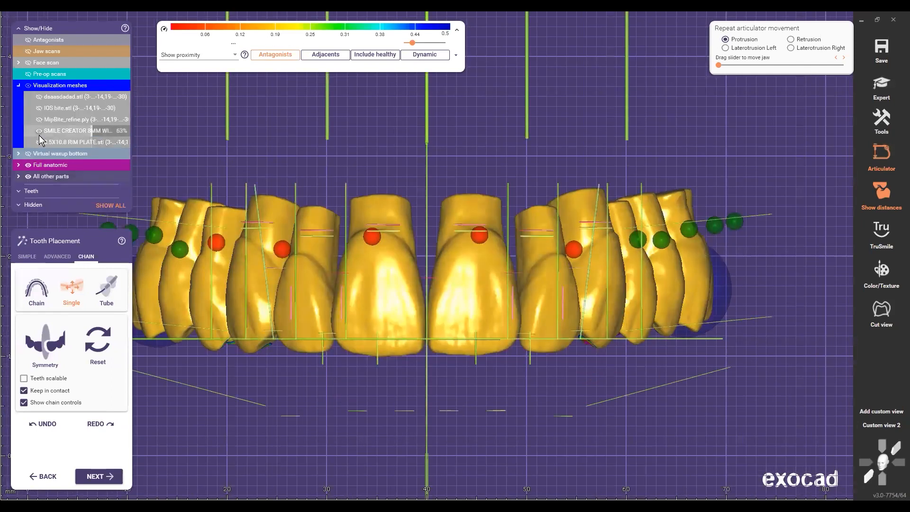
pyautogui.click(39, 143)
pyautogui.click(39, 144)
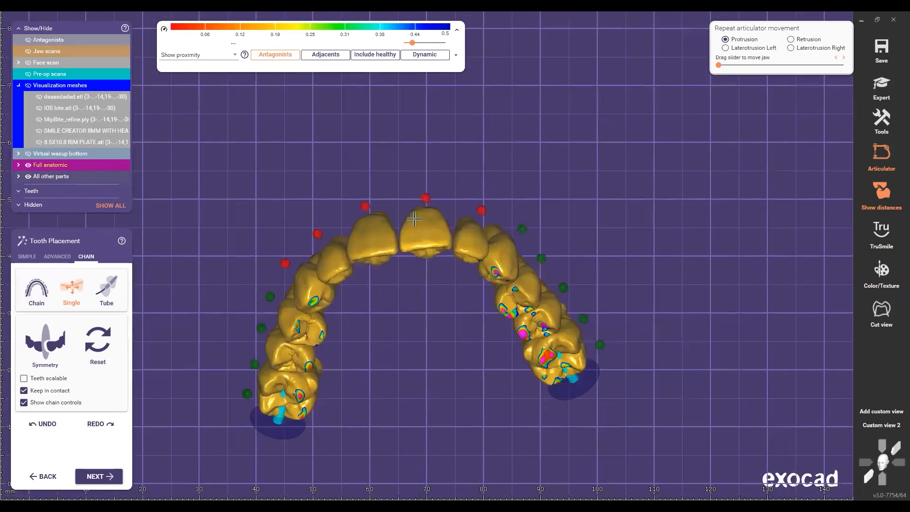
# Examine the front teeth and the chain contacts between the incisors from below
pyautogui.moveTo(414, 219); pyautogui.dragTo(422, 189, button='right')
pyautogui.click(882, 479)
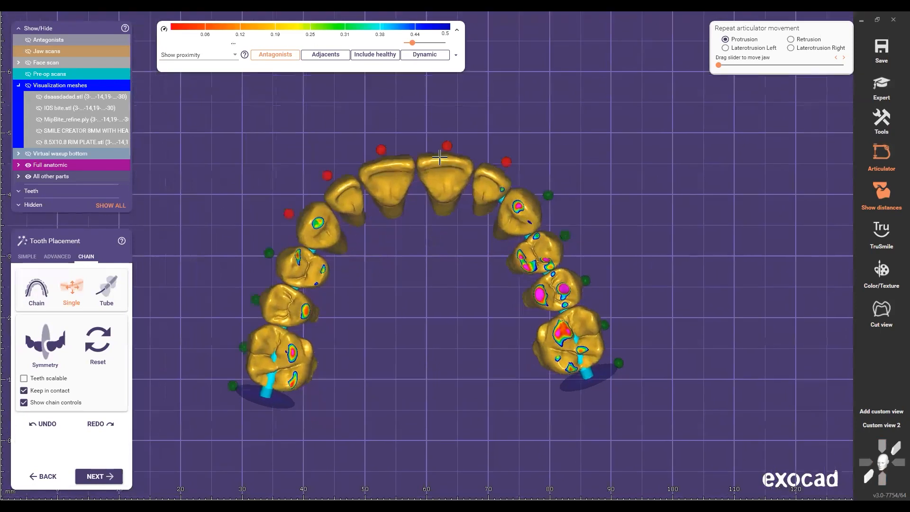
pyautogui.scroll(2, 384, 240)
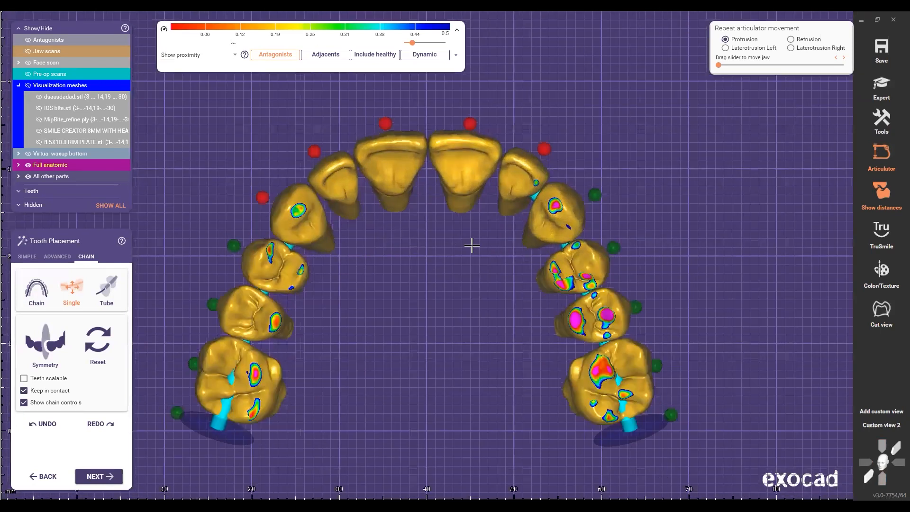
pyautogui.scroll(1, 472, 245)
pyautogui.scroll(2, 491, 244)
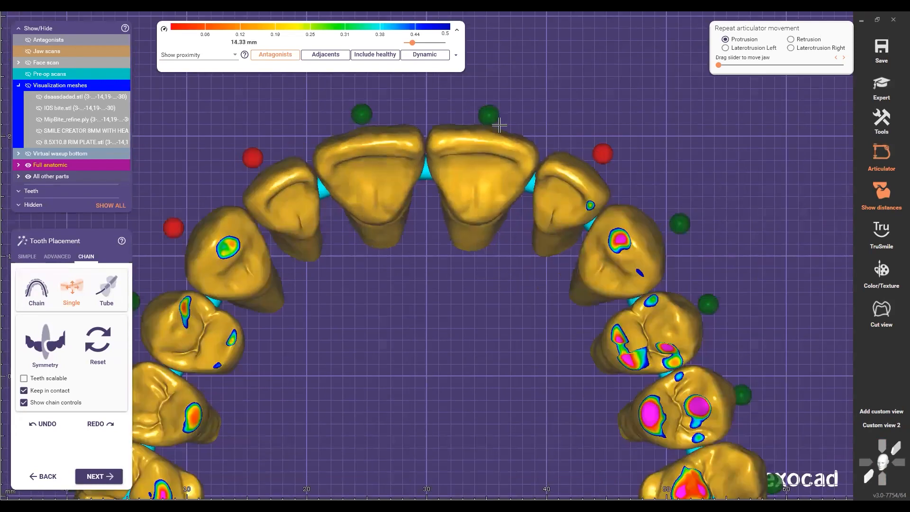
pyautogui.click(360, 211)
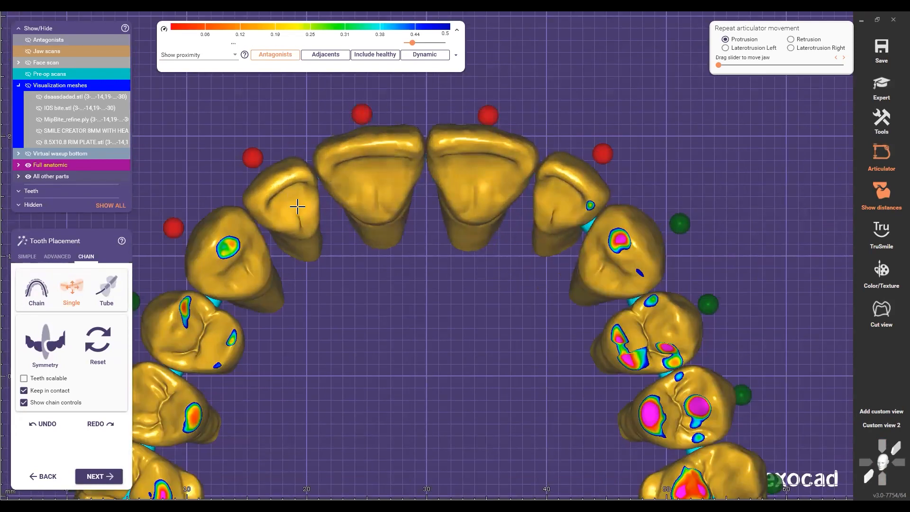
# Save an additional custom view, then inspect the upper arch's contacts and front teeth from below and from the front
pyautogui.click(881, 466)
pyautogui.click(887, 424)
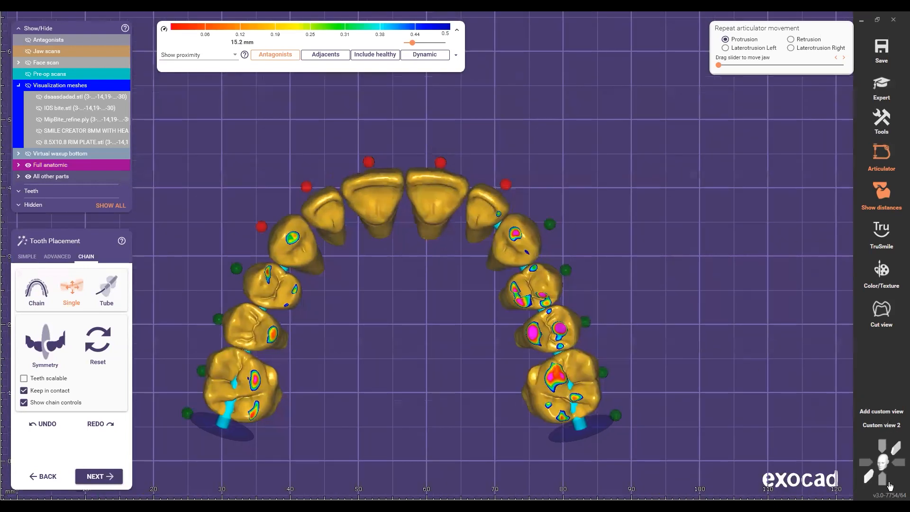
pyautogui.scroll(2, 543, 257)
pyautogui.scroll(3, 536, 370)
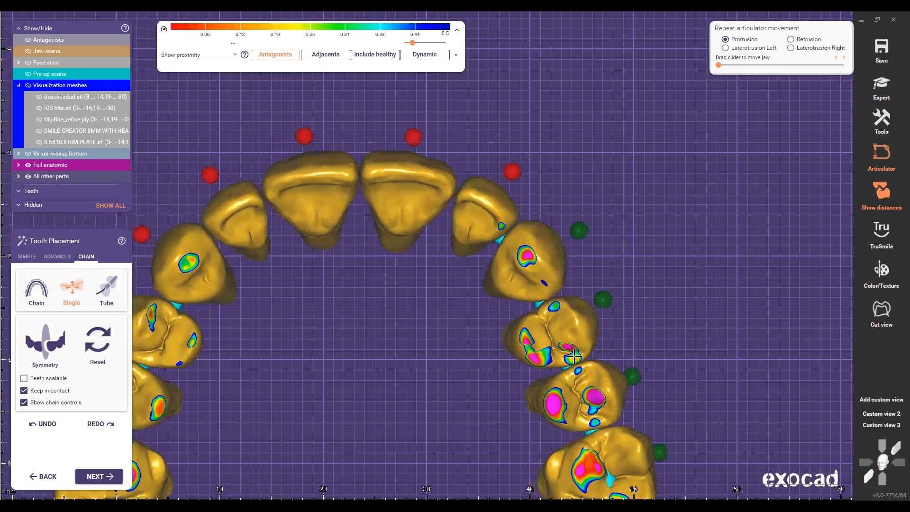
pyautogui.moveTo(574, 356); pyautogui.dragTo(542, 346, button='right')
pyautogui.scroll(1, 541, 347)
pyautogui.moveTo(509, 384); pyautogui.dragTo(484, 383, button='right')
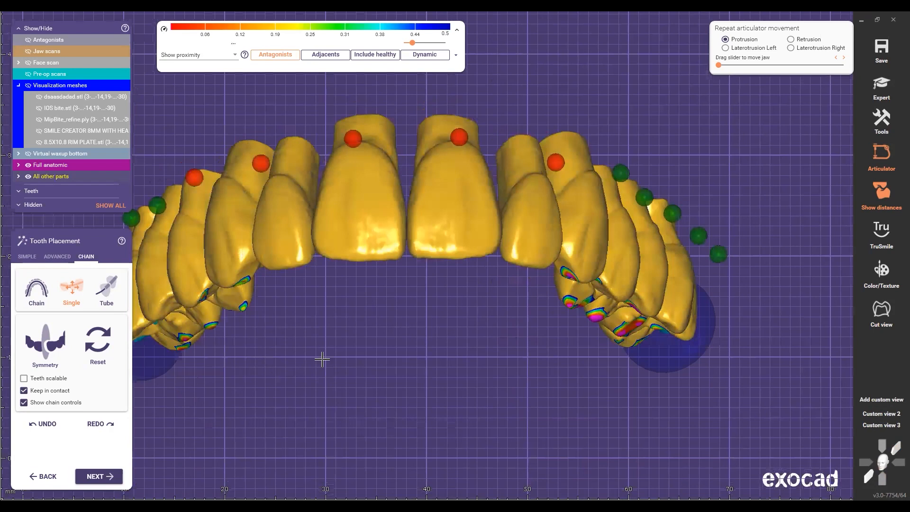
pyautogui.moveTo(322, 359); pyautogui.dragTo(332, 402, button='right')
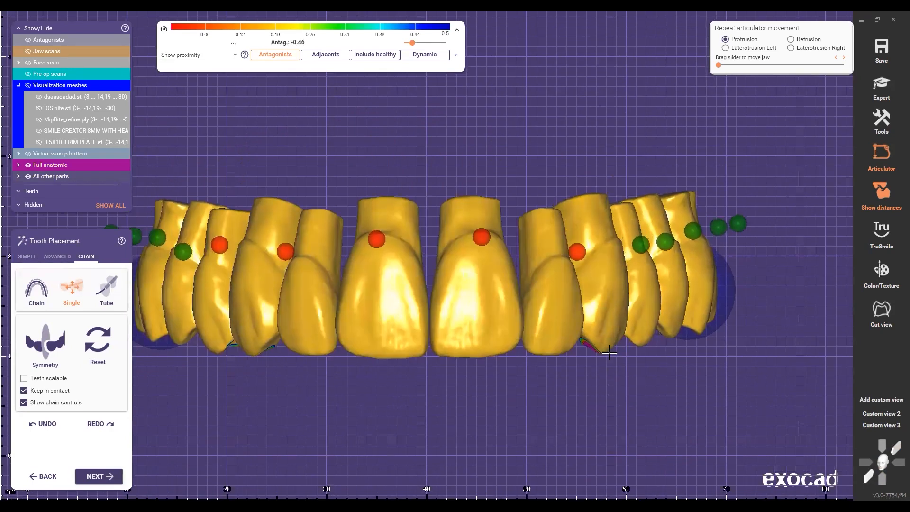
# Examine the antagonist contacts of the patient's left upper teeth from below and compare the arch in the front view
pyautogui.moveTo(637, 393); pyautogui.dragTo(570, 273, button='right')
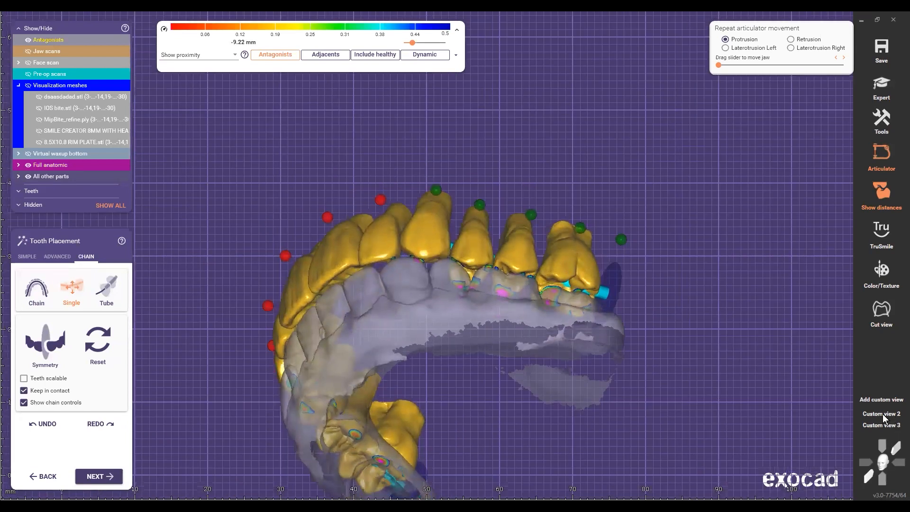
pyautogui.scroll(3, 573, 380)
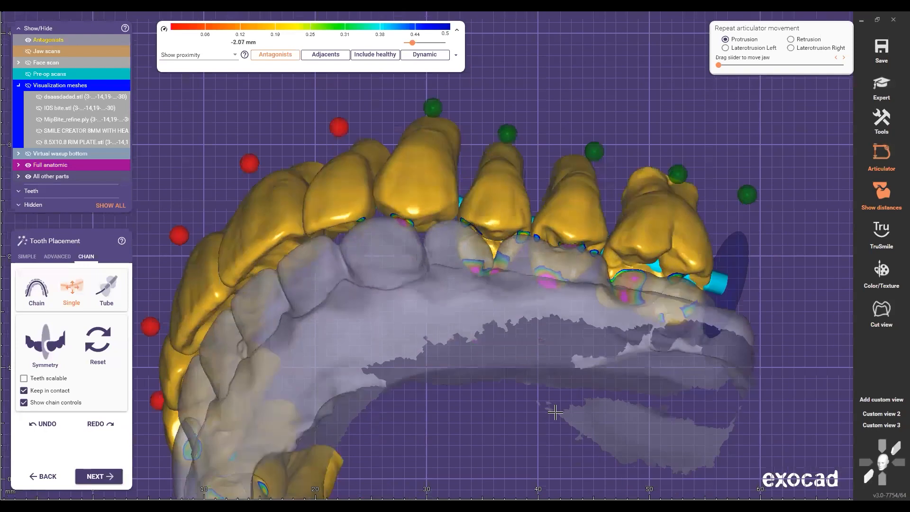
pyautogui.moveTo(555, 412); pyautogui.dragTo(602, 346, button='right')
pyautogui.hotkey('ctrl', '1')
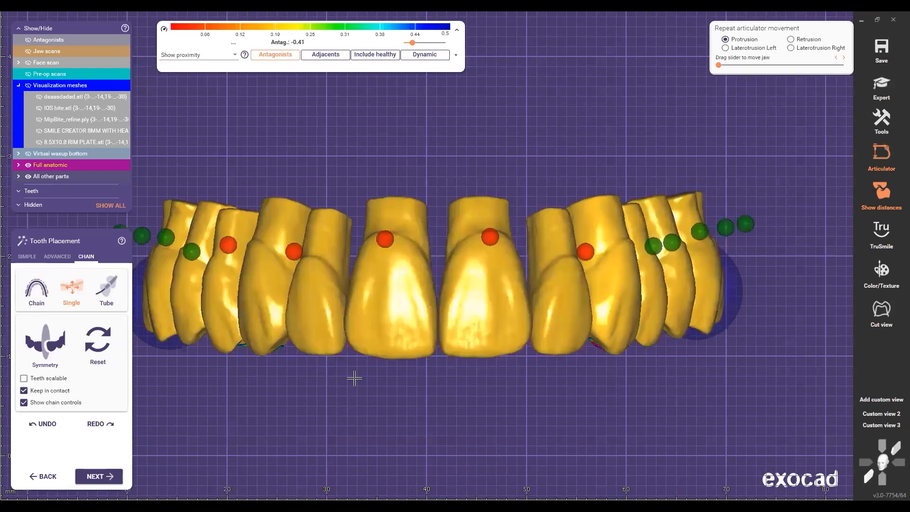
# Fix the chain control between the patient's left canine and first premolar, and lower the first premolar slightly toward the incisal edge level
pyautogui.click(653, 247)
pyautogui.moveTo(478, 382); pyautogui.dragTo(487, 384, button='middle')
pyautogui.moveTo(670, 332)
pyautogui.mouseDown()
pyautogui.moveTo(658, 327)
pyautogui.moveTo(665, 335)
pyautogui.mouseUp()
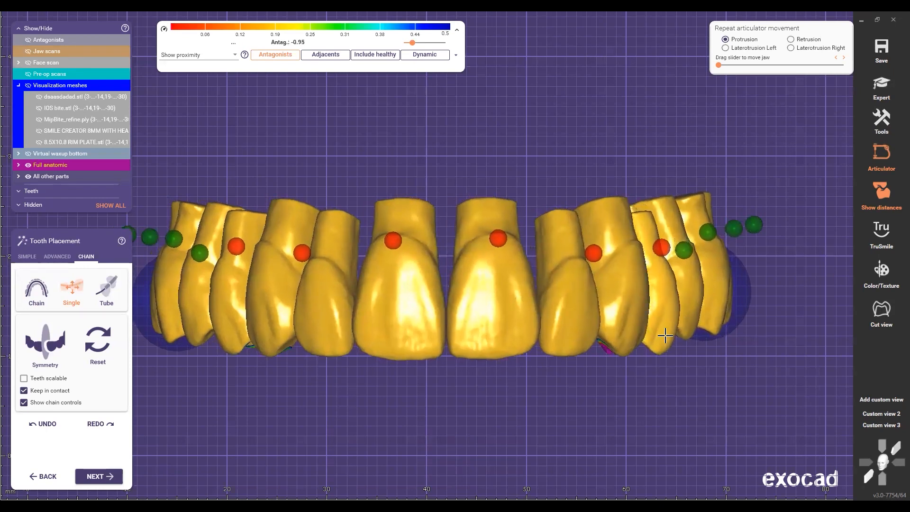
# Check the lowered first premolar against the other side from the front, and inspect the antagonist contacts from an angle and from below
pyautogui.press('a')
pyautogui.moveTo(603, 270); pyautogui.dragTo(672, 271, button='right')
pyautogui.scroll(-3, 671, 272)
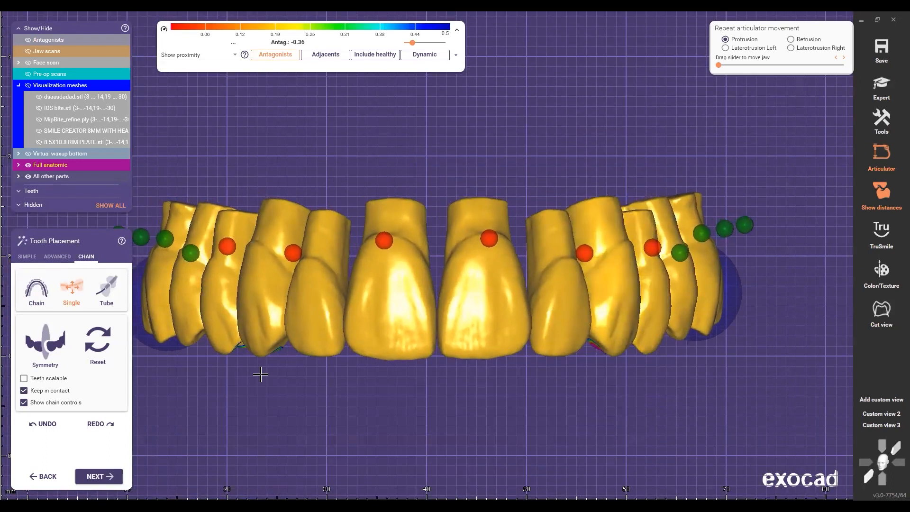
pyautogui.rightClick(267, 379)
pyautogui.click(626, 395)
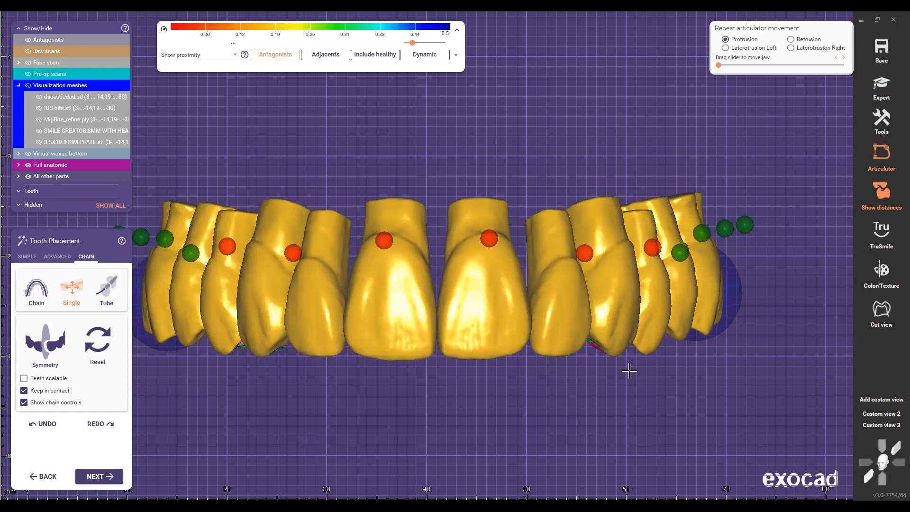
pyautogui.press('a')
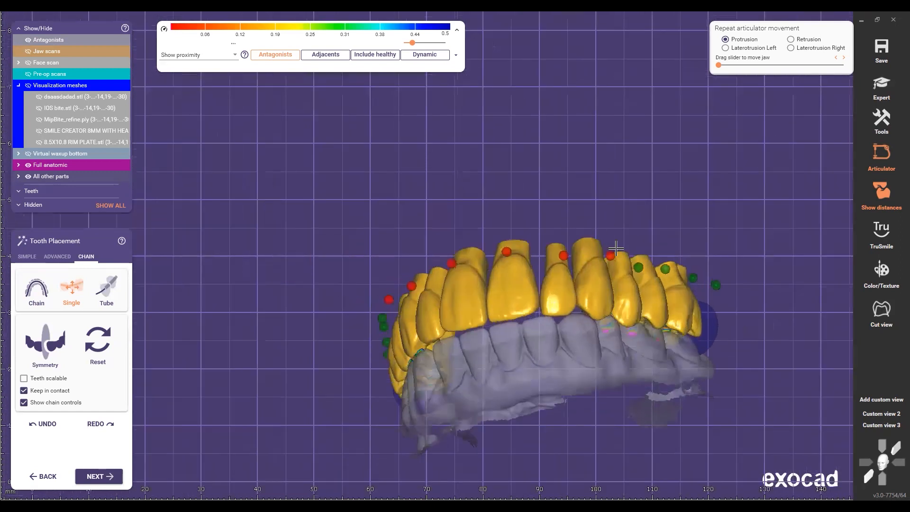
pyautogui.moveTo(578, 260); pyautogui.dragTo(657, 364, button='right')
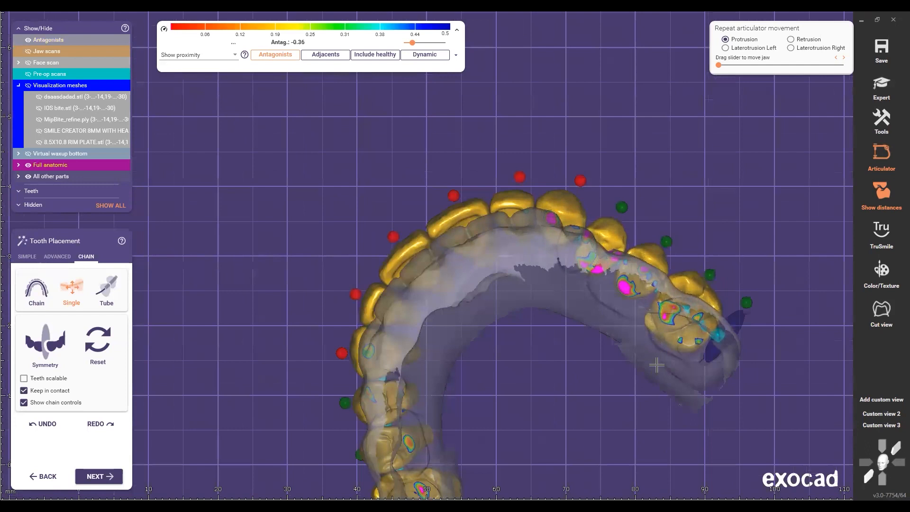
pyautogui.scroll(5, 557, 336)
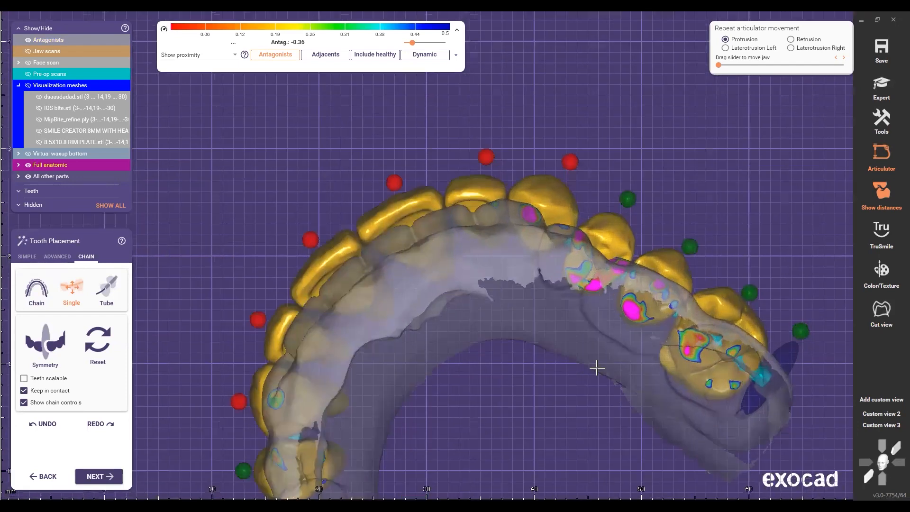
pyautogui.moveTo(557, 336); pyautogui.dragTo(654, 386, button='right')
# Return to the saved front view and move the patient's left first molar slightly downward
pyautogui.click(882, 413)
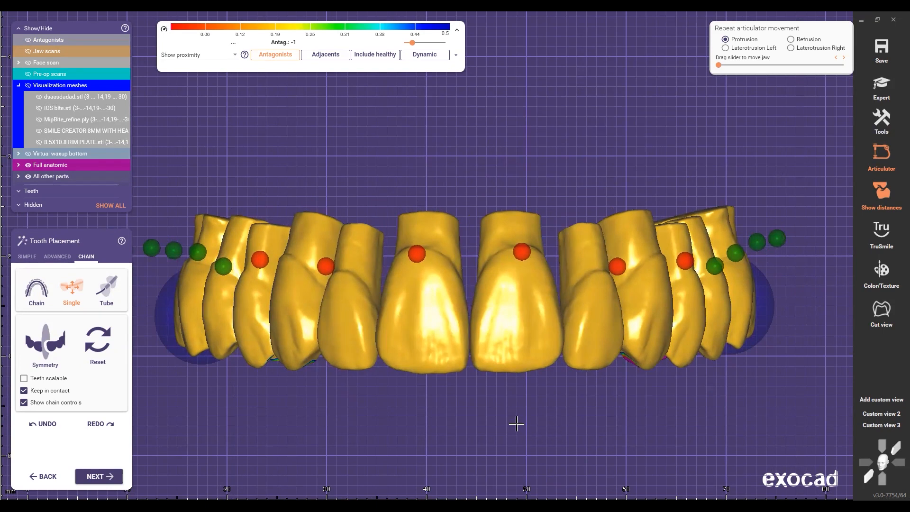
pyautogui.moveTo(531, 428); pyautogui.dragTo(536, 418, button='right')
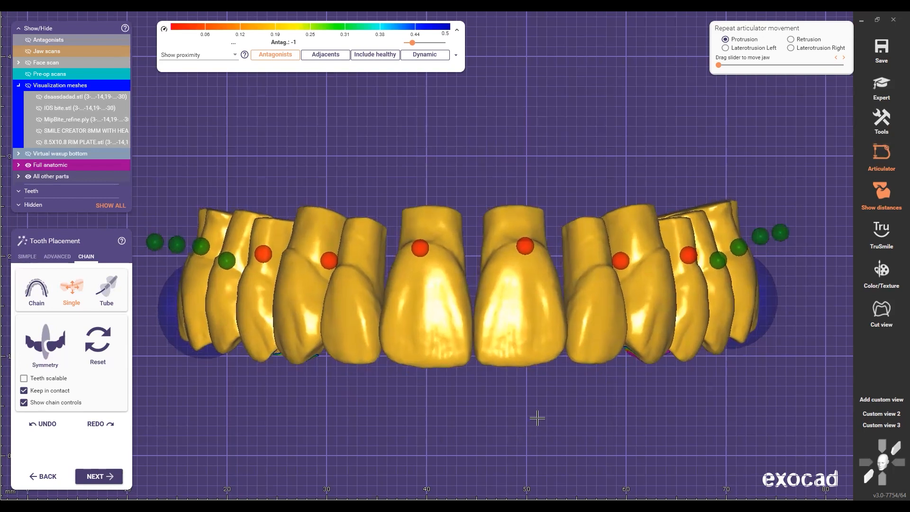
pyautogui.moveTo(532, 413); pyautogui.dragTo(552, 420, button='right')
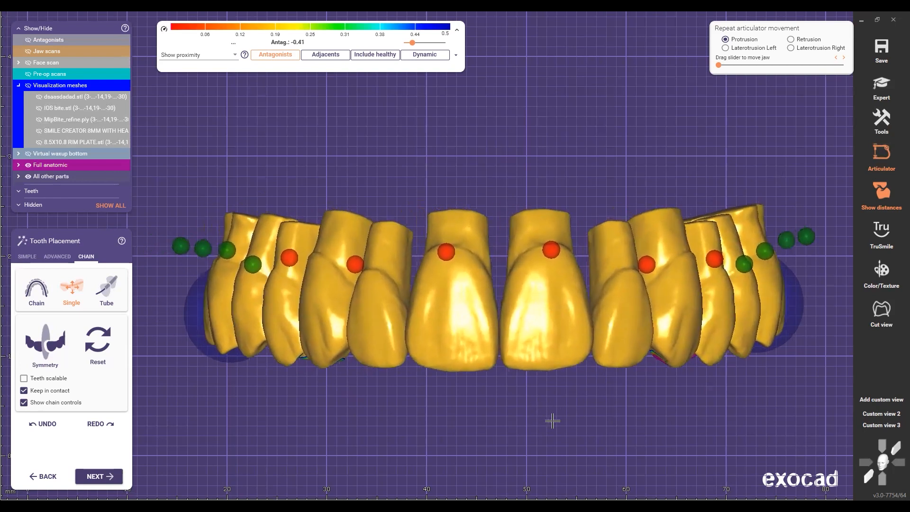
pyautogui.moveTo(770, 312); pyautogui.dragTo(774, 322)
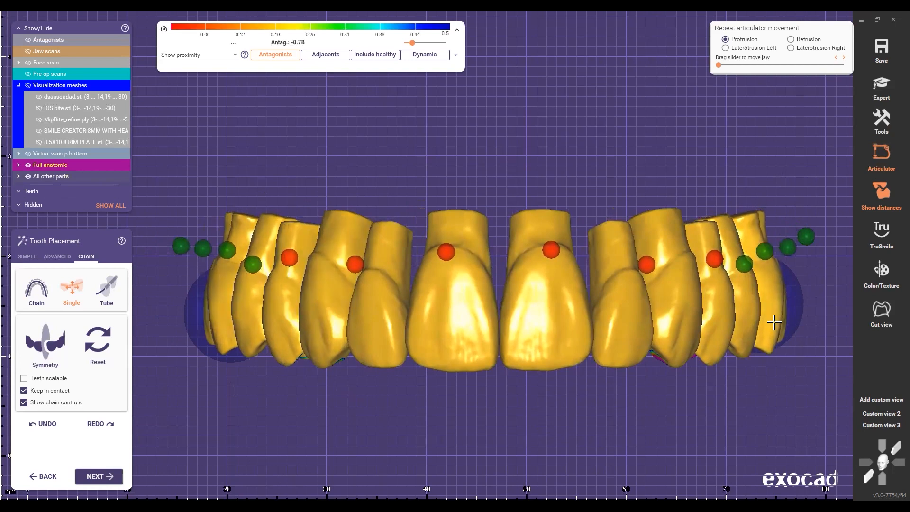
# Examine the alignment of the patient's left canine, premolars and molar at an angle with the antagonist hidden
pyautogui.moveTo(767, 400); pyautogui.dragTo(639, 317)
pyautogui.moveTo(638, 308); pyautogui.dragTo(649, 315, button='right')
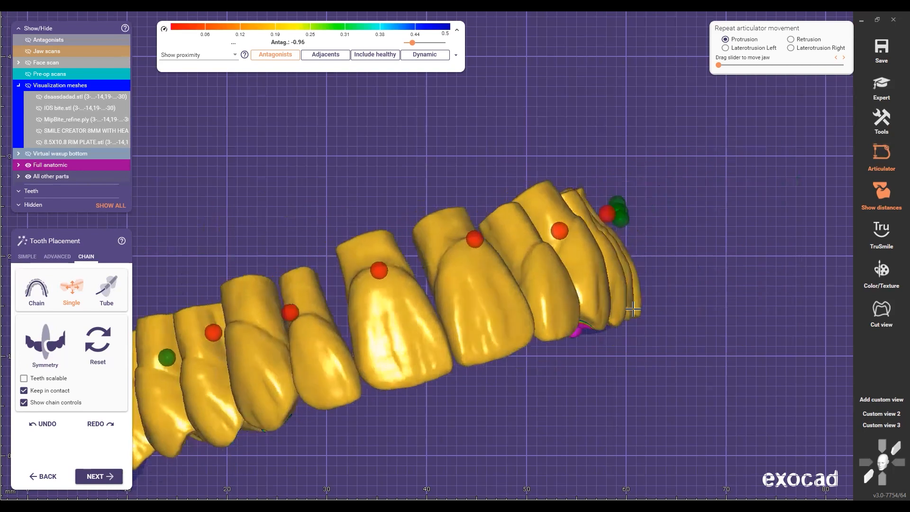
pyautogui.scroll(2, 651, 320)
pyautogui.scroll(-1, 575, 156)
pyautogui.moveTo(575, 155); pyautogui.dragTo(577, 155, button='right')
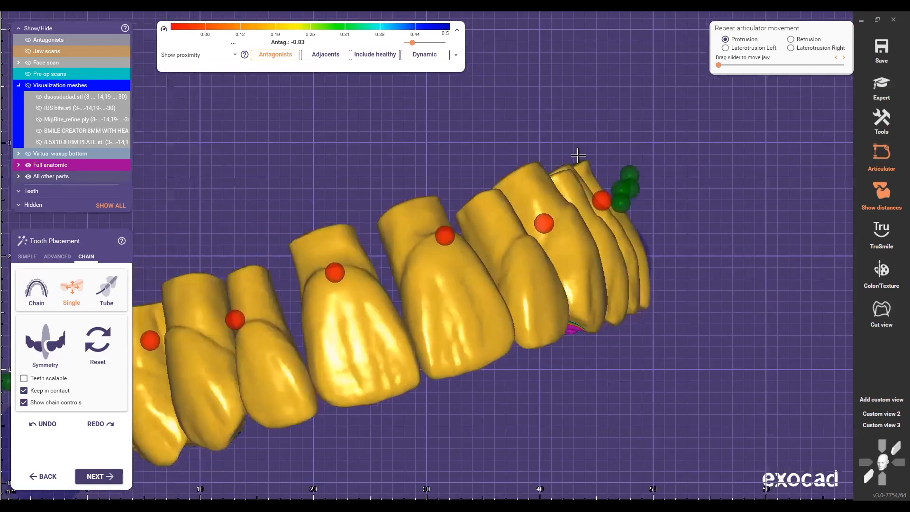
pyautogui.scroll(1, 576, 155)
pyautogui.scroll(2, 641, 264)
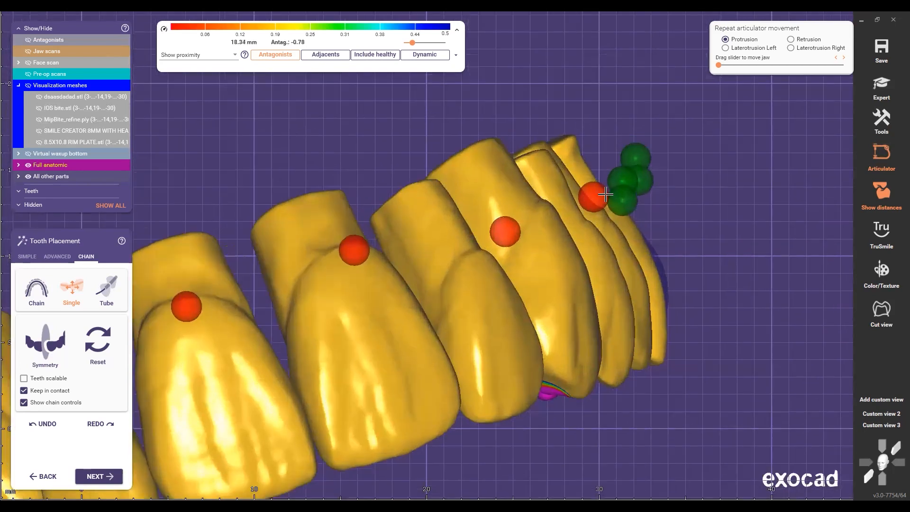
pyautogui.scroll(-2, 609, 313)
pyautogui.scroll(-1, 616, 270)
pyautogui.moveTo(605, 291); pyautogui.dragTo(609, 305, button='right')
pyautogui.scroll(-1, 612, 306)
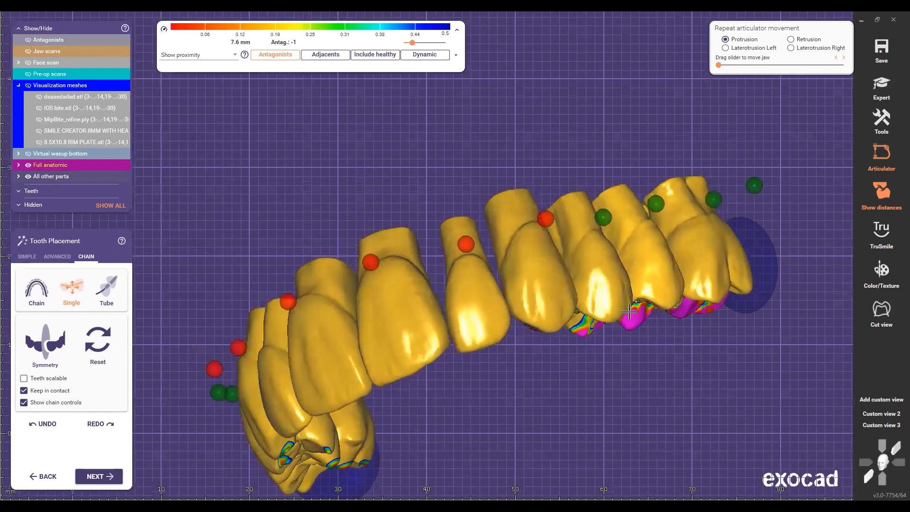
# Show the antagonist and inspect the contact areas on the patient's left premolars and molar from below and from the side
pyautogui.scroll(-1, 606, 309)
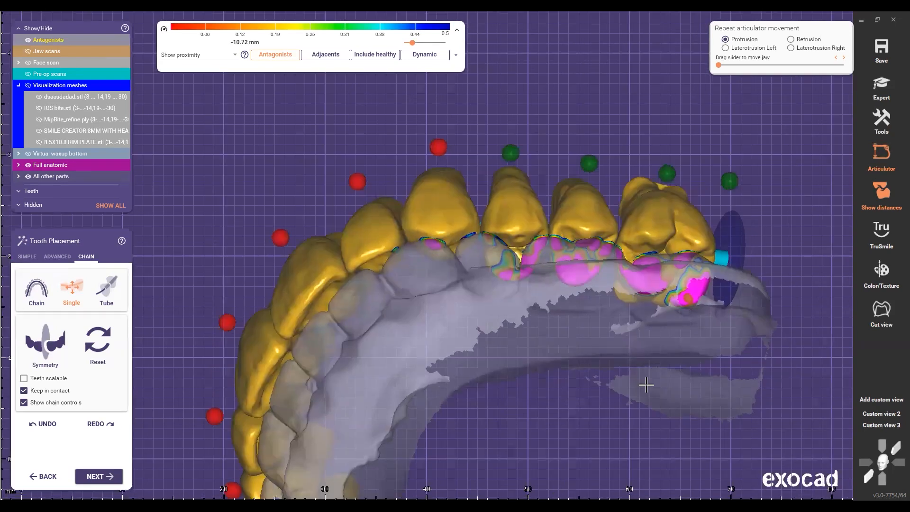
pyautogui.moveTo(645, 384); pyautogui.dragTo(632, 374, button='right')
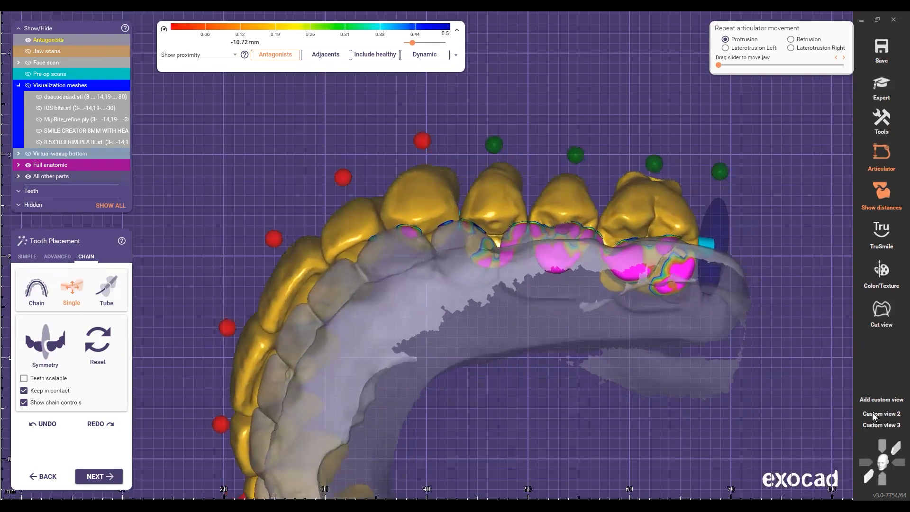
pyautogui.scroll(-1, 611, 385)
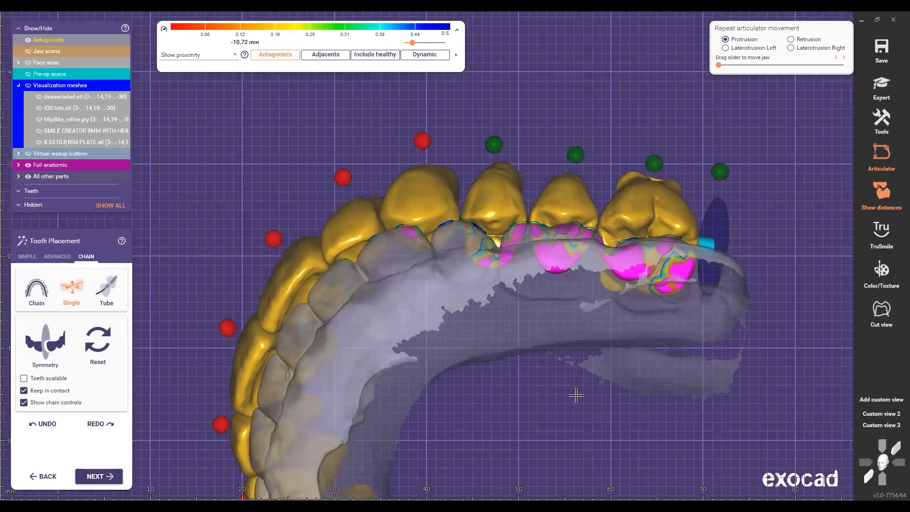
pyautogui.scroll(-1, 576, 395)
pyautogui.moveTo(697, 324); pyautogui.dragTo(698, 322, button='right')
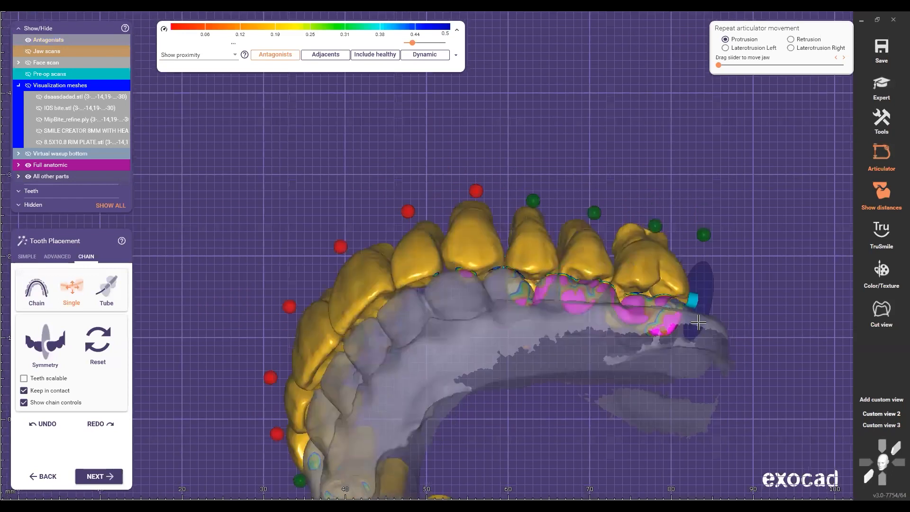
pyautogui.moveTo(645, 368); pyautogui.dragTo(675, 366, button='right')
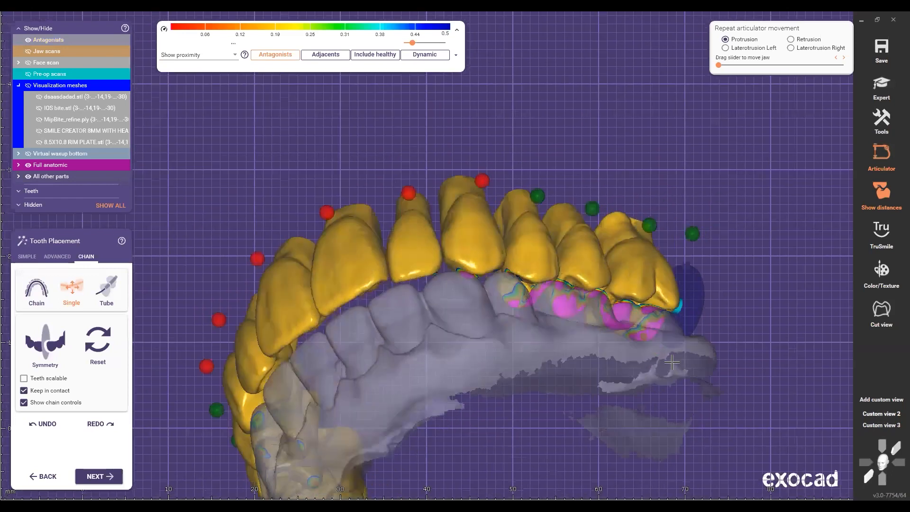
pyautogui.moveTo(656, 324); pyautogui.dragTo(725, 332, button='right')
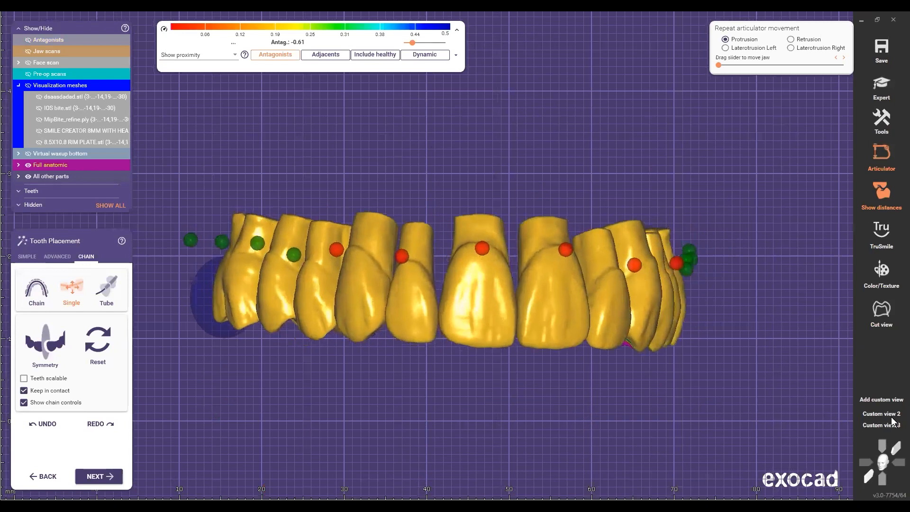
# Review the overall upper arch alignment from the front and from above, with and without the antagonist
pyautogui.moveTo(616, 421); pyautogui.dragTo(614, 421, button='right')
pyautogui.scroll(5, 635, 430)
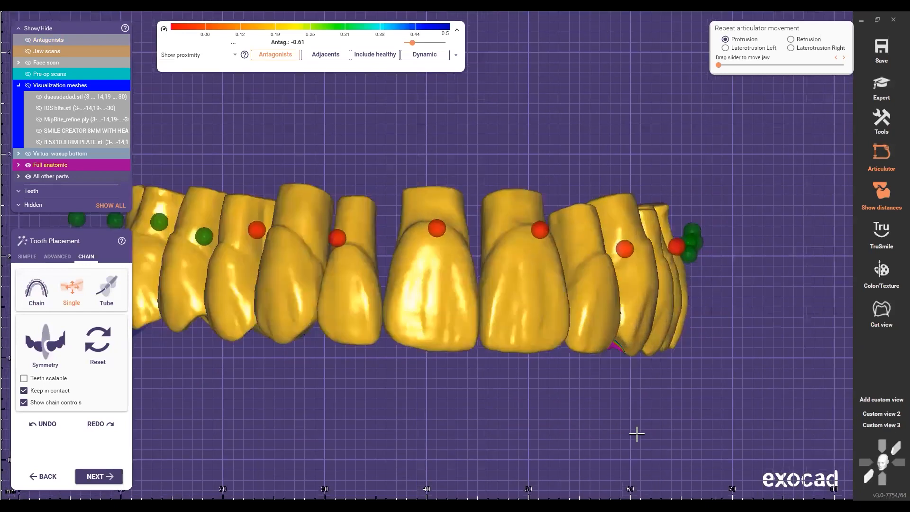
pyautogui.moveTo(561, 399); pyautogui.dragTo(629, 426, button='right')
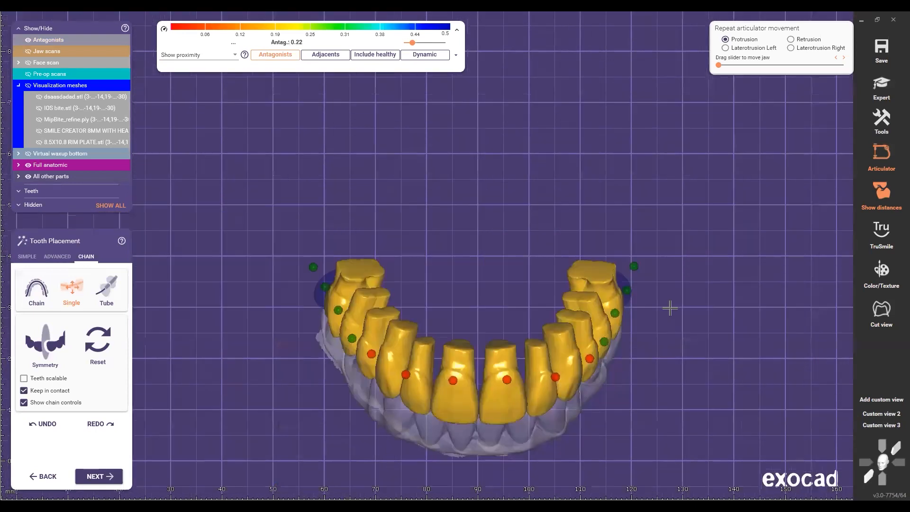
pyautogui.moveTo(670, 308); pyautogui.dragTo(495, 407, button='right')
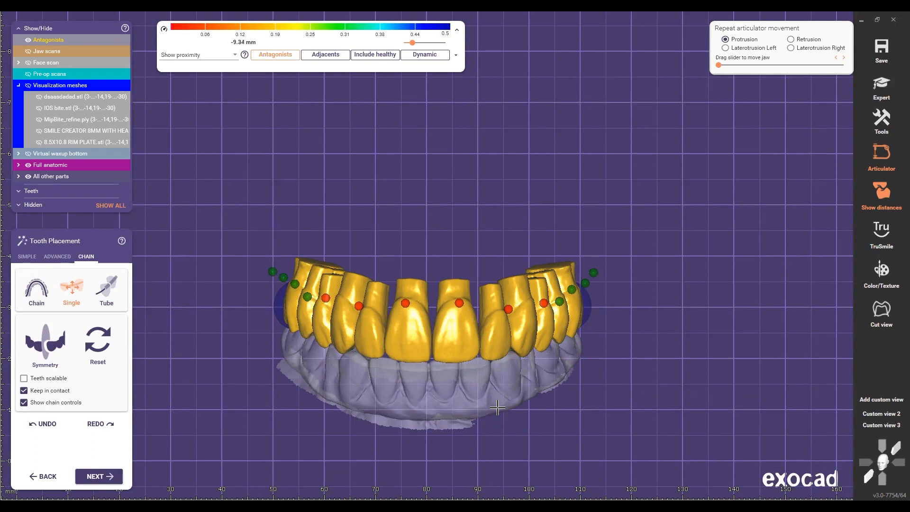
pyautogui.moveTo(354, 451); pyautogui.dragTo(346, 435, button='right')
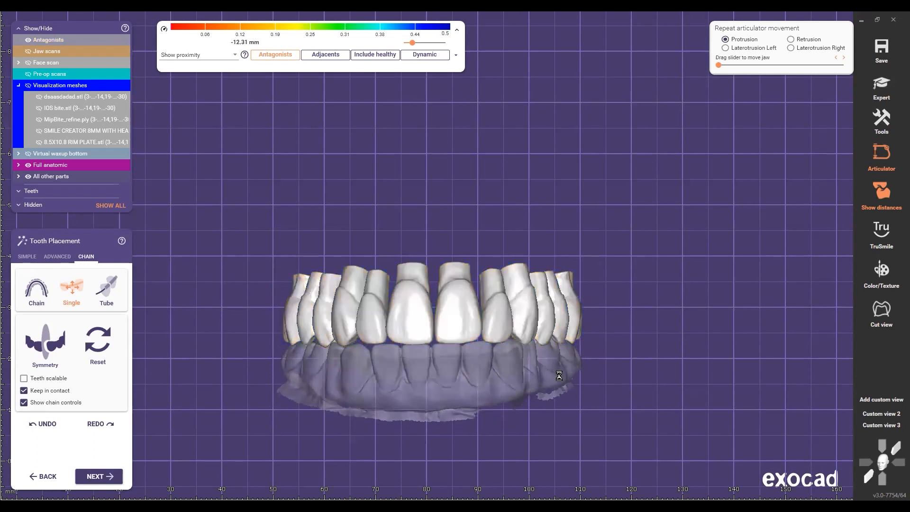
# Leave chain placement and activate instant anatomic morphing among the advanced tooth placement options for the upper jaw
pyautogui.moveTo(562, 329); pyautogui.dragTo(550, 199, button='right')
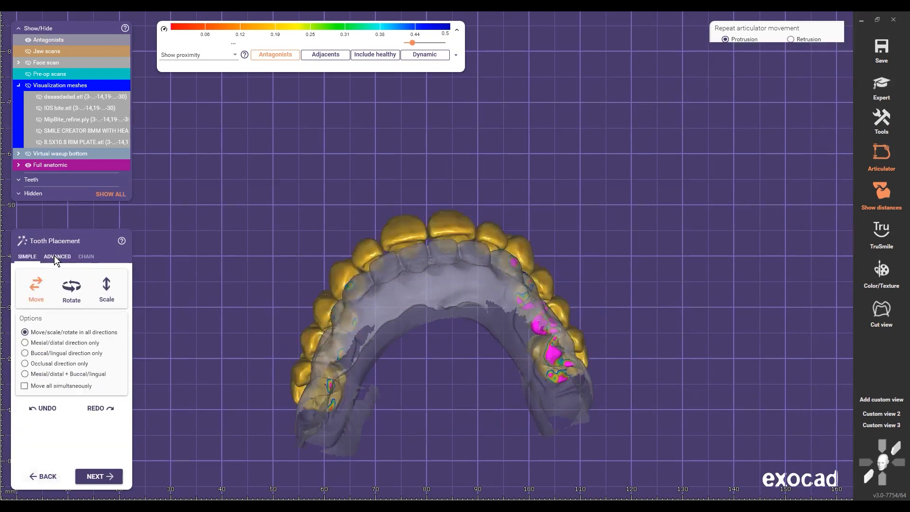
pyautogui.click(54, 256)
pyautogui.click(106, 278)
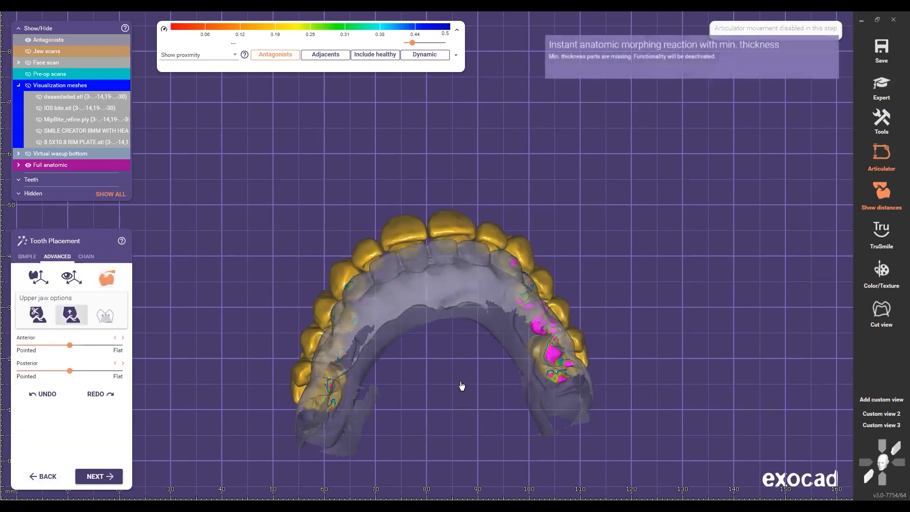
# Inspect how the patient's left posterior teeth meet the antagonist at an angle with morphing active
pyautogui.moveTo(496, 303); pyautogui.dragTo(538, 245, button='right')
pyautogui.scroll(3, 540, 281)
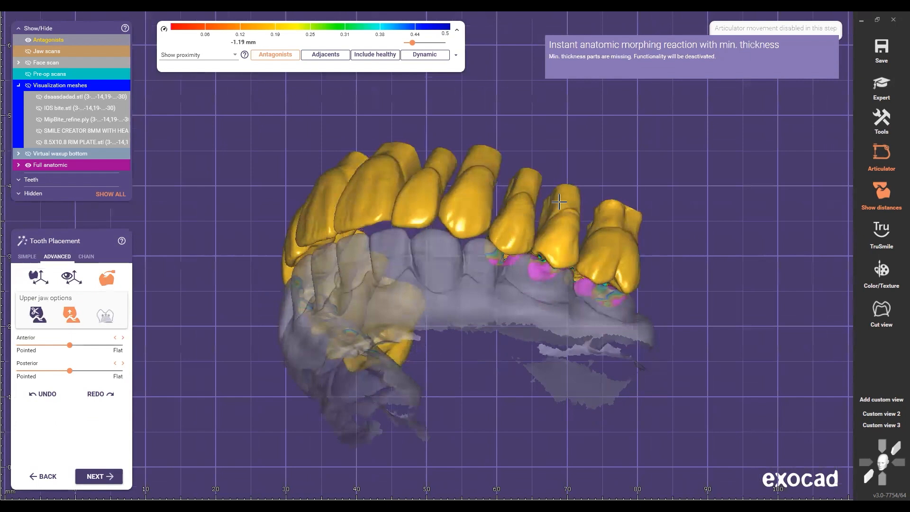
pyautogui.scroll(1, 546, 244)
pyautogui.scroll(1, 470, 190)
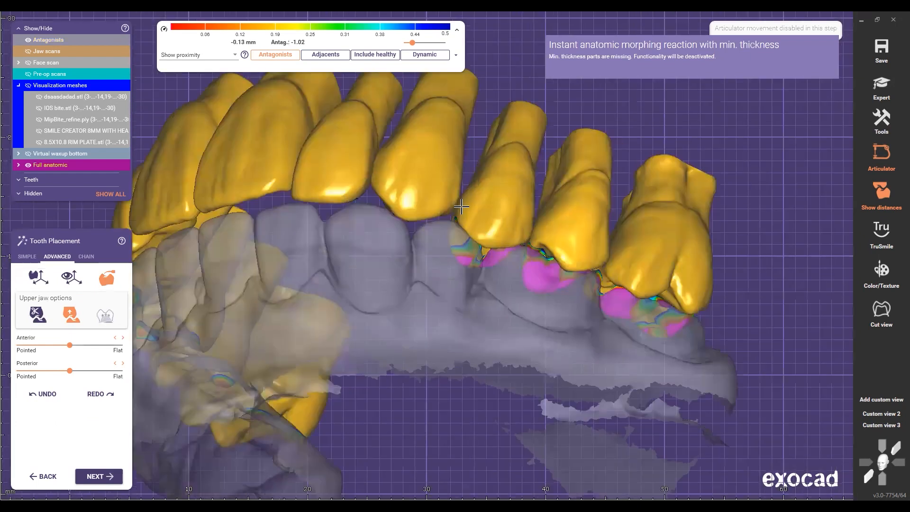
pyautogui.scroll(-1, 461, 206)
pyautogui.moveTo(645, 290); pyautogui.dragTo(676, 213, button='right')
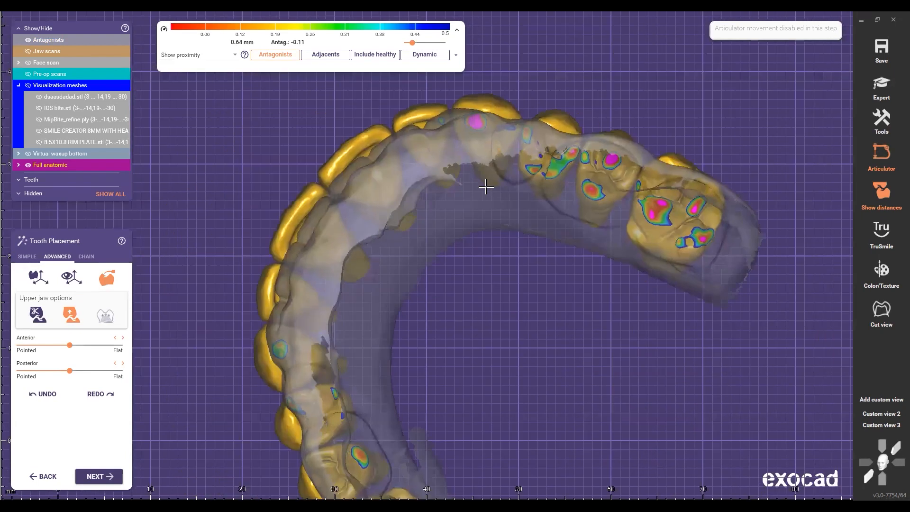
# Examine the morphed contact areas of the patient's left teeth up close from below and across the full upper arch
pyautogui.moveTo(484, 178); pyautogui.dragTo(510, 289, button='right')
pyautogui.moveTo(498, 337); pyautogui.dragTo(524, 179, button='right')
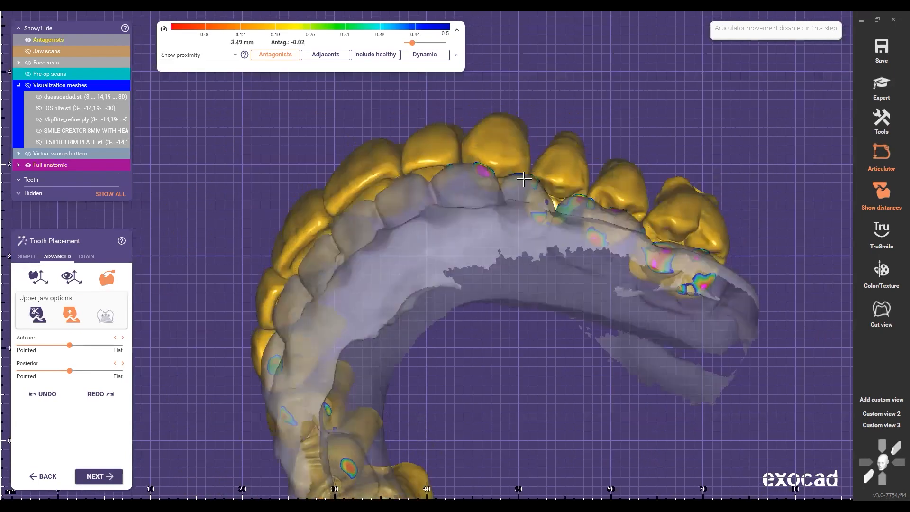
pyautogui.moveTo(560, 223); pyautogui.dragTo(539, 328, button='right')
pyautogui.moveTo(613, 313); pyautogui.dragTo(558, 258, button='right')
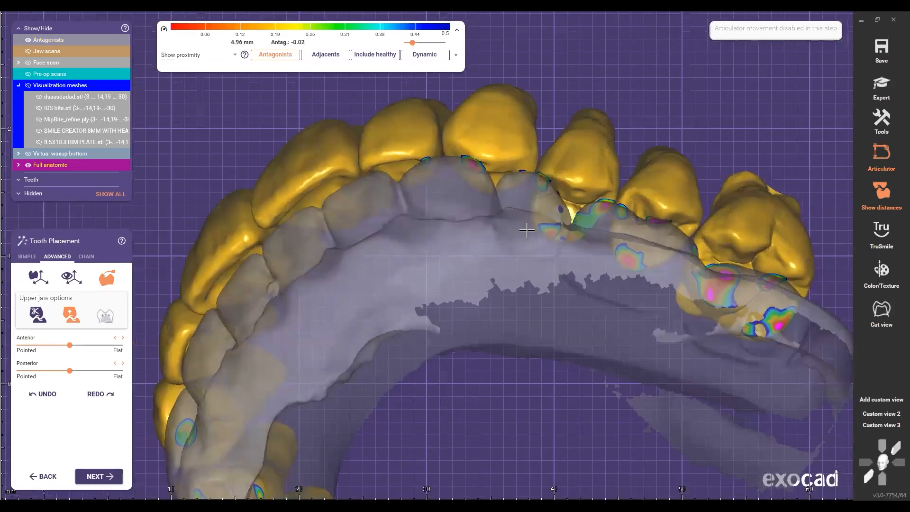
pyautogui.hotkey('ctrl', 'a')
pyautogui.moveTo(526, 230); pyautogui.dragTo(524, 282, button='right')
pyautogui.scroll(-5, 524, 282)
pyautogui.moveTo(518, 329); pyautogui.dragTo(201, 461, button='right')
pyautogui.hotkey('ctrl', 'a')
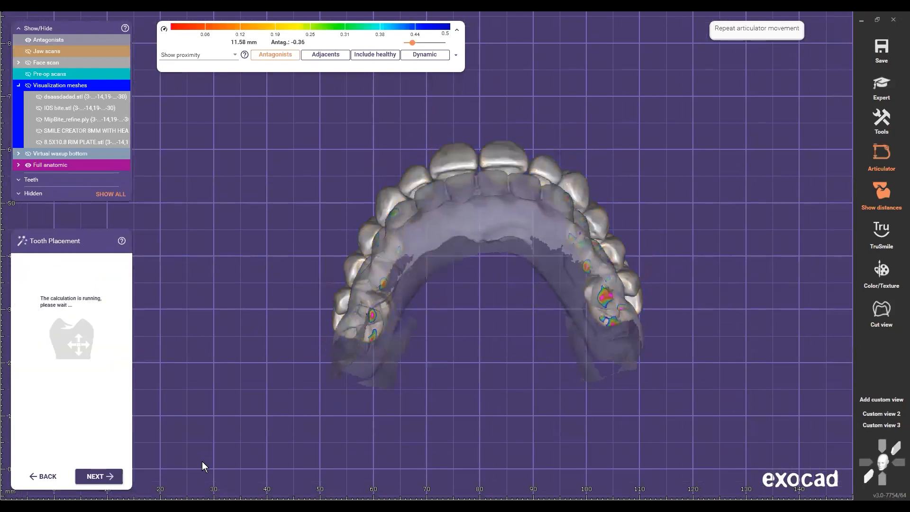
# Examine the antagonist contact areas on the biting surfaces of all upper teeth in anatomic free-forming
pyautogui.moveTo(386, 380); pyautogui.dragTo(460, 235, button='right')
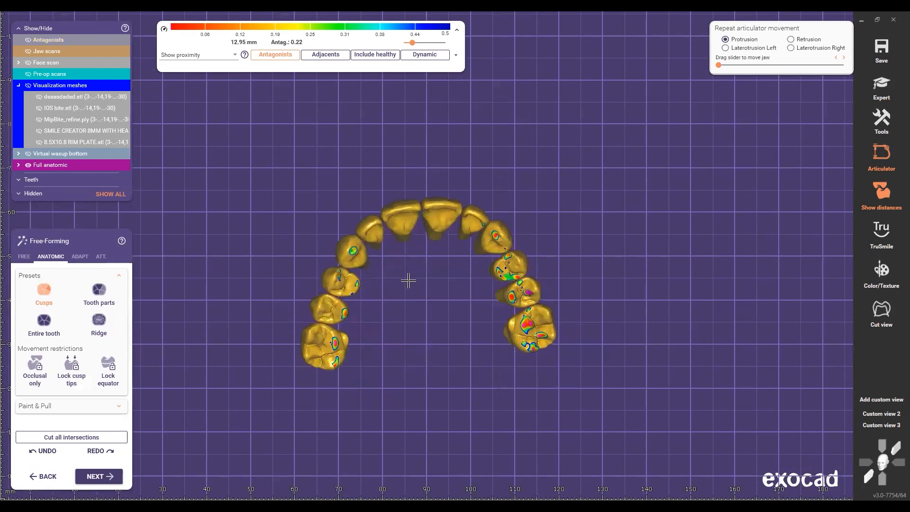
pyautogui.scroll(5, 412, 416)
pyautogui.moveTo(428, 414); pyautogui.dragTo(415, 245, button='right')
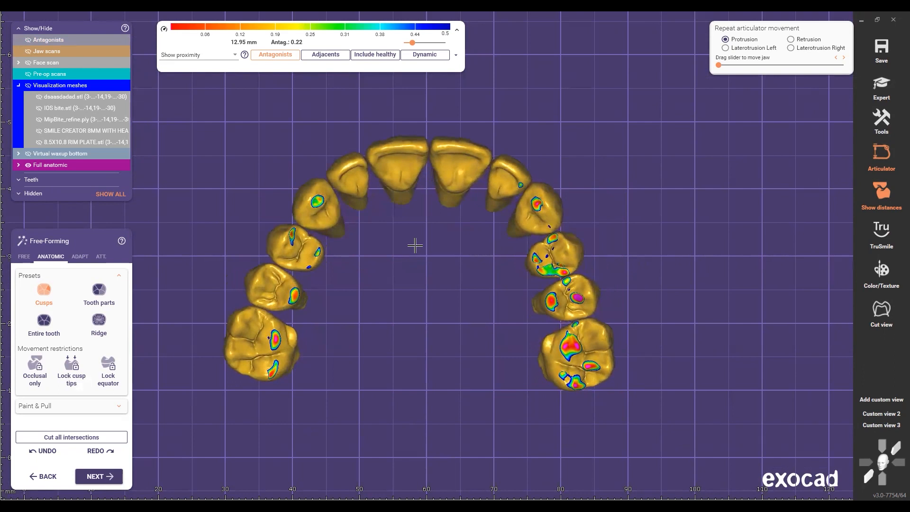
pyautogui.scroll(1, 290, 286)
pyautogui.scroll(1, 461, 305)
pyautogui.scroll(-1, 474, 284)
pyautogui.moveTo(492, 220); pyautogui.dragTo(494, 208, button='right')
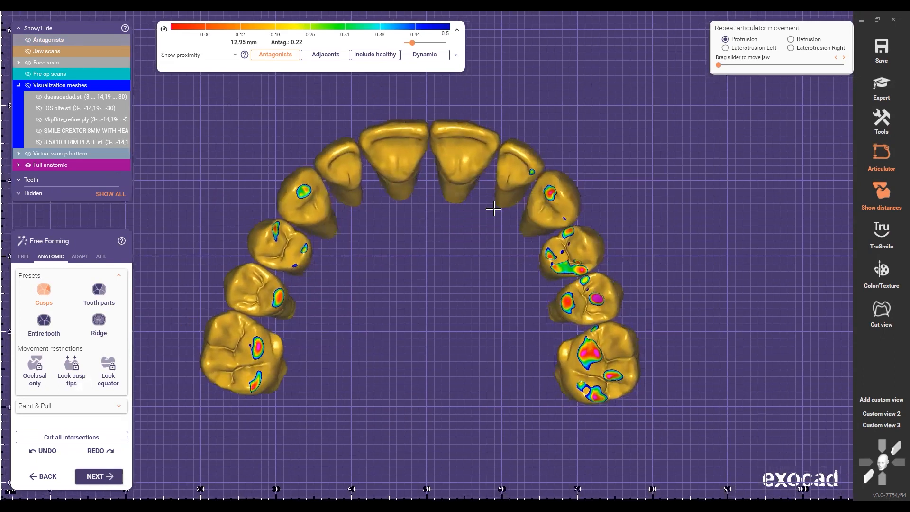
pyautogui.scroll(1, 479, 225)
pyautogui.scroll(3, 475, 286)
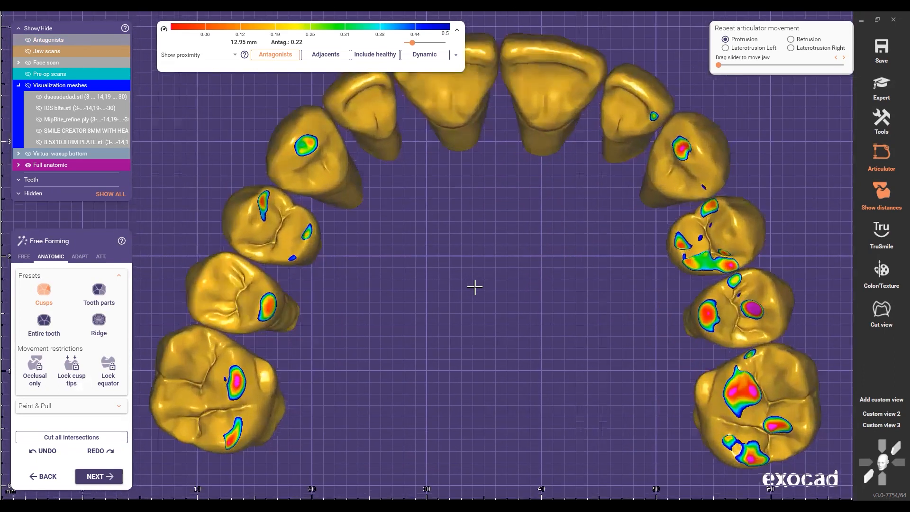
pyautogui.scroll(-2, 475, 287)
# Compare the full upper arch from the front and from below with the antagonists hidden
pyautogui.moveTo(475, 287); pyautogui.dragTo(452, 433, button='right')
pyautogui.scroll(-3, 453, 433)
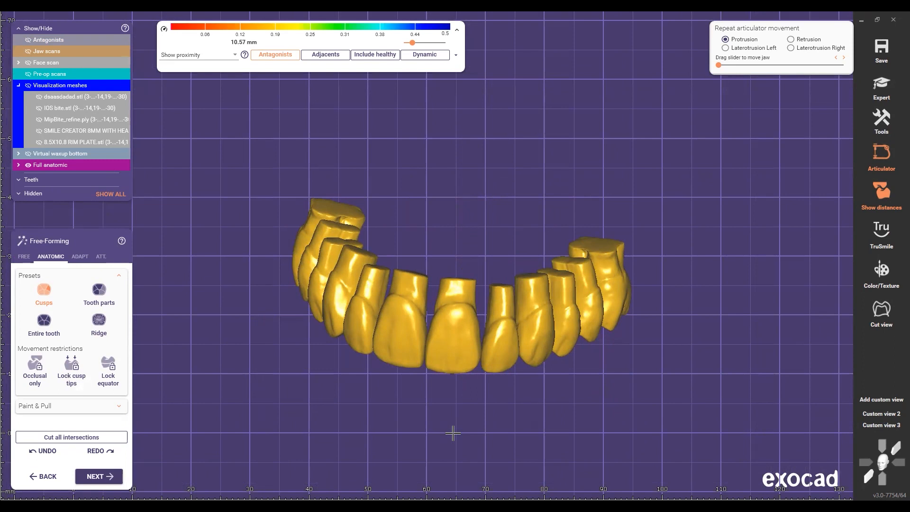
pyautogui.scroll(-3, 487, 206)
pyautogui.scroll(-2, 455, 395)
pyautogui.moveTo(455, 395); pyautogui.dragTo(494, 280, button='right')
pyautogui.moveTo(412, 285); pyautogui.dragTo(386, 219, button='middle')
pyautogui.scroll(3, 93, 241)
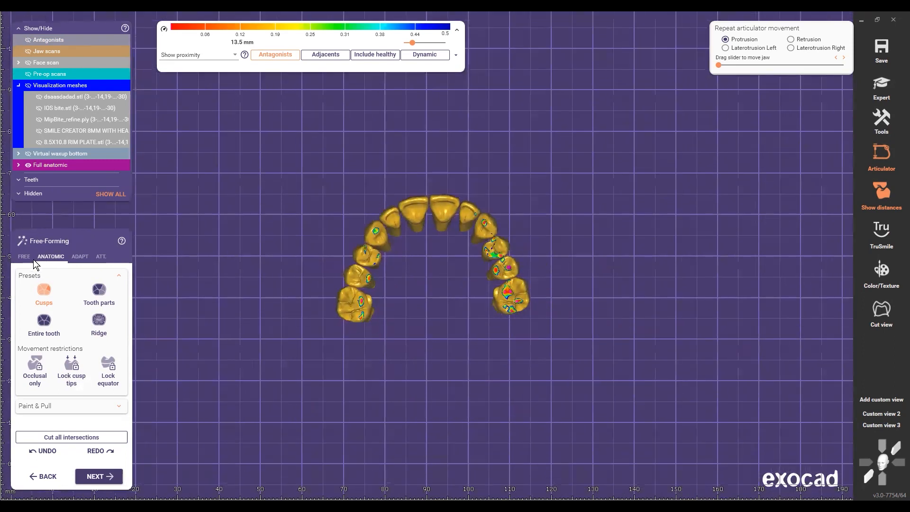
# Switch the anatomic free-forming preset to Tooth parts and inspect the central incisors from the front
pyautogui.moveTo(418, 311); pyautogui.dragTo(438, 443, button='right')
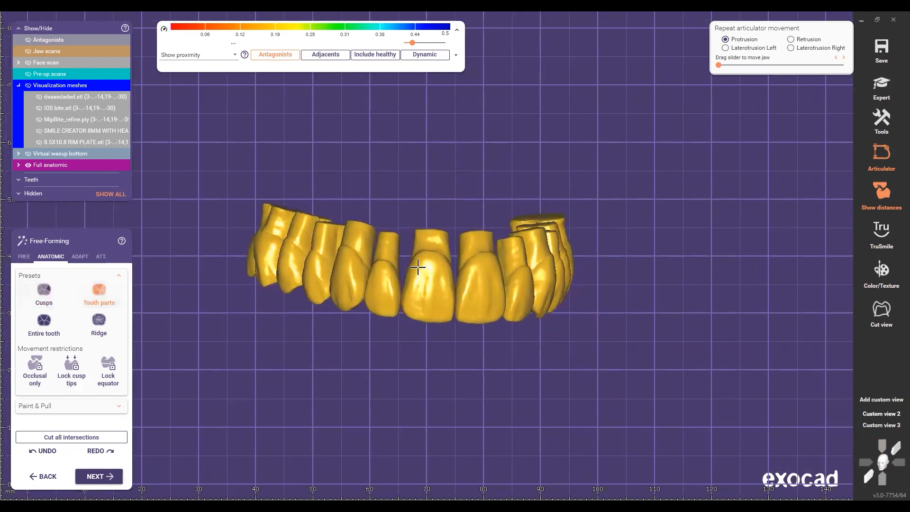
pyautogui.press('f')
pyautogui.scroll(3, 414, 246)
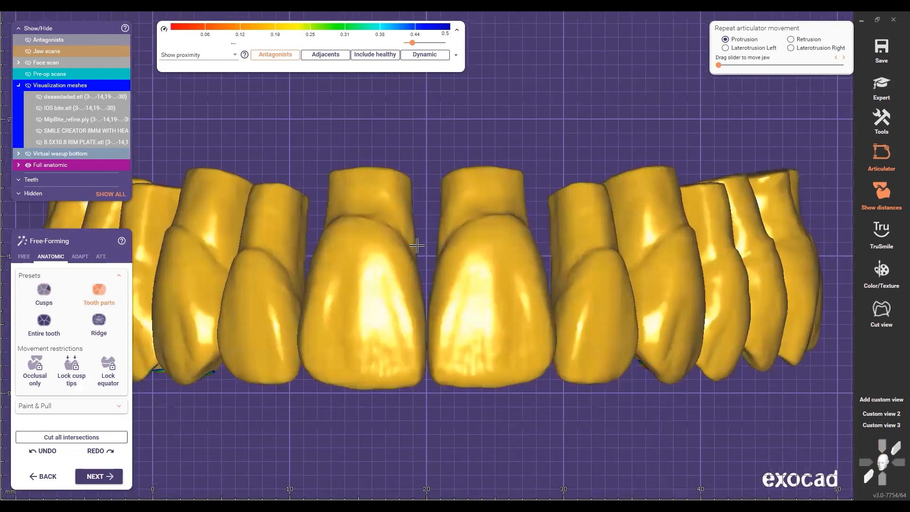
pyautogui.scroll(4, 417, 245)
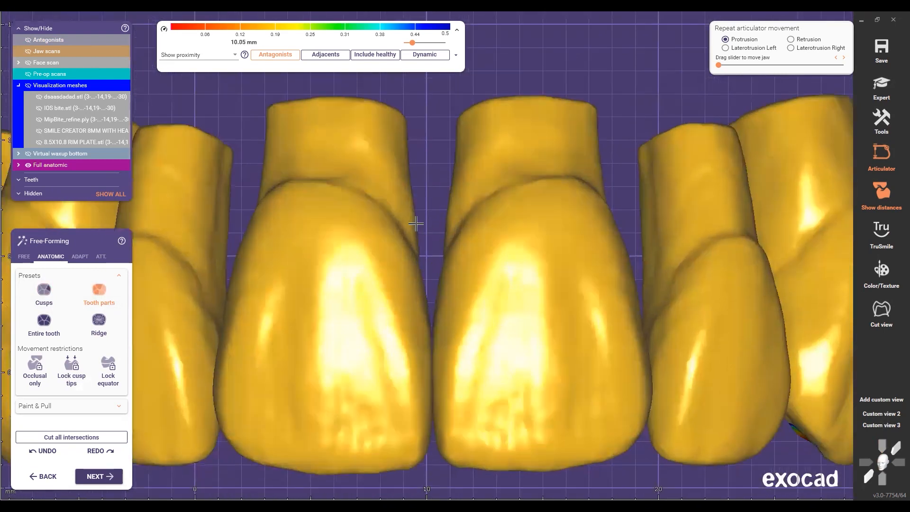
pyautogui.scroll(-1, 443, 226)
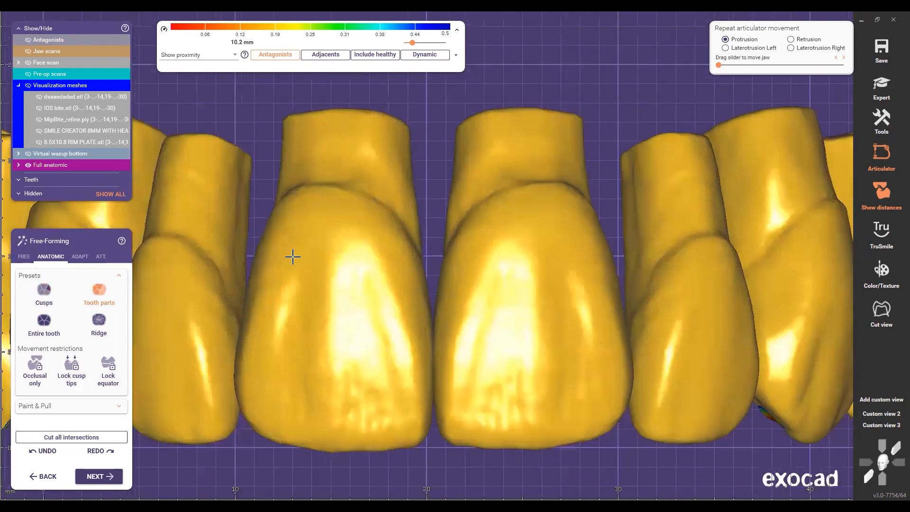
pyautogui.scroll(-4, 372, 242)
pyautogui.scroll(5, 396, 229)
pyautogui.scroll(2, 399, 231)
pyautogui.scroll(-6, 434, 232)
# Inspect the outer surfaces and necks of the patient's right teeth from the lateral incisor back to the molar
pyautogui.moveTo(433, 232); pyautogui.dragTo(406, 271, button='right')
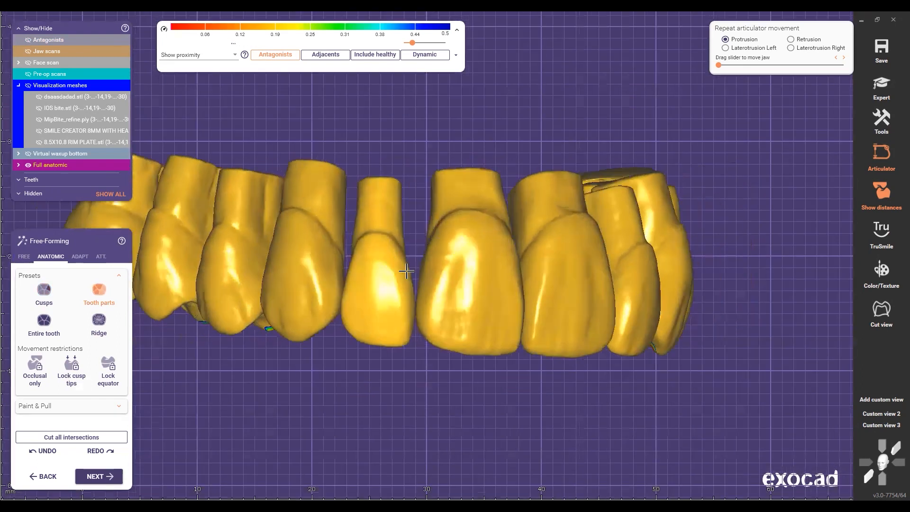
pyautogui.scroll(4, 380, 245)
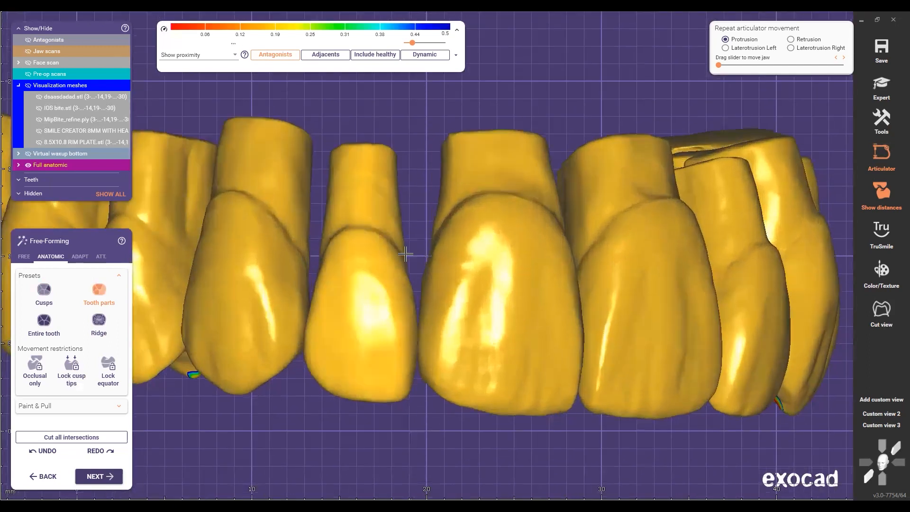
pyautogui.scroll(2, 398, 256)
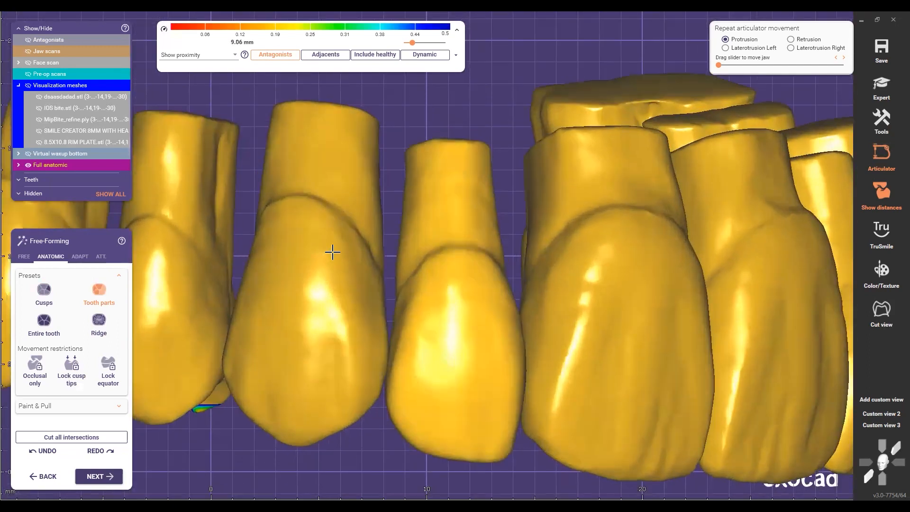
pyautogui.scroll(-7, 332, 252)
pyautogui.scroll(5, 370, 261)
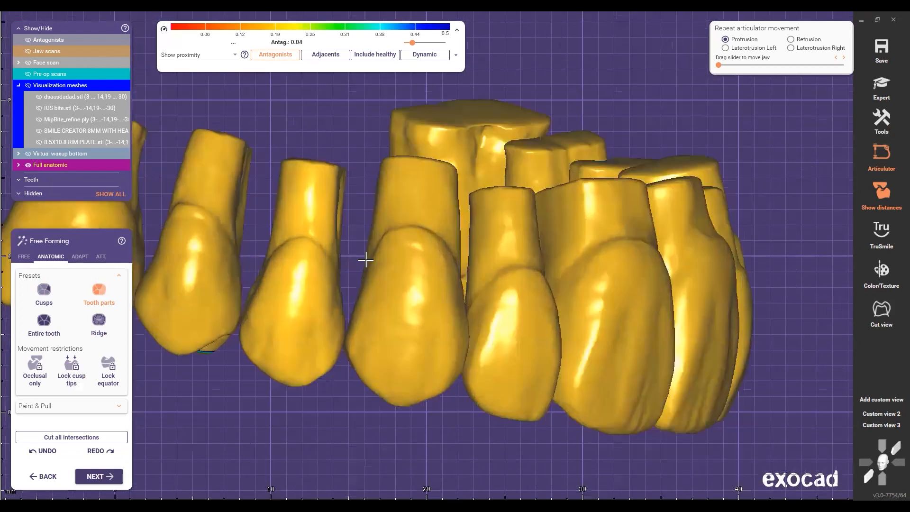
pyautogui.scroll(3, 317, 242)
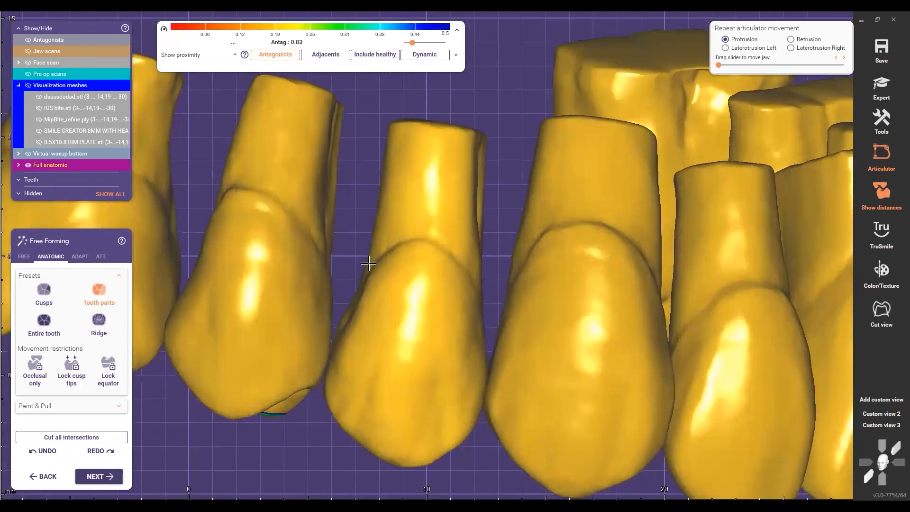
pyautogui.scroll(-2, 363, 261)
pyautogui.scroll(-4, 315, 232)
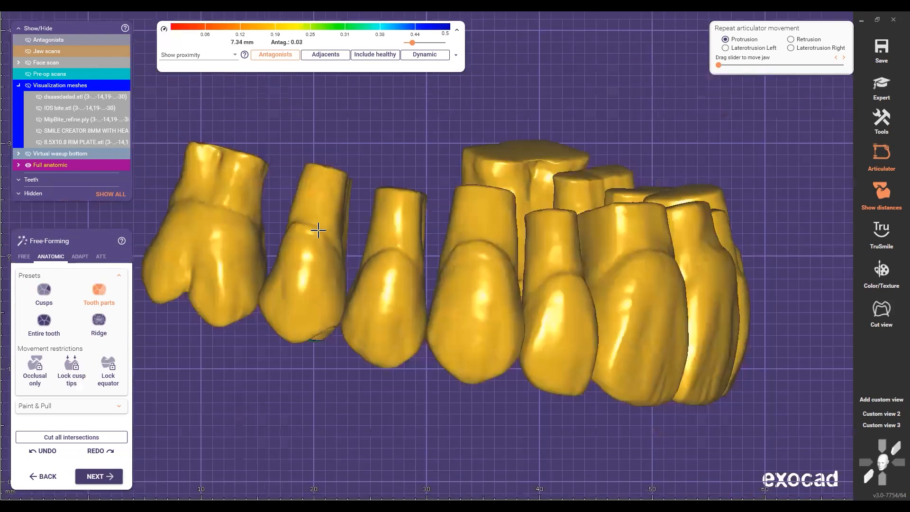
pyautogui.moveTo(322, 232); pyautogui.dragTo(352, 249, button='right')
pyautogui.scroll(3, 352, 250)
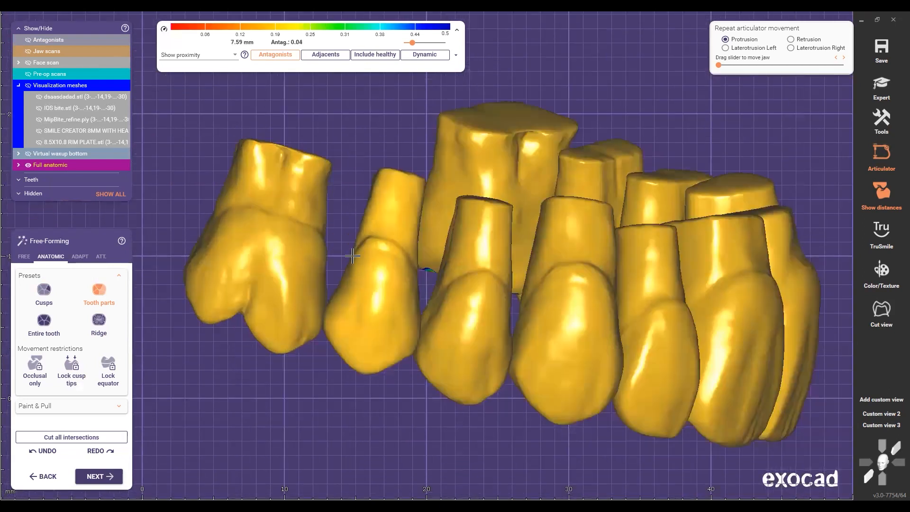
pyautogui.scroll(-2, 567, 414)
pyautogui.scroll(-6, 472, 300)
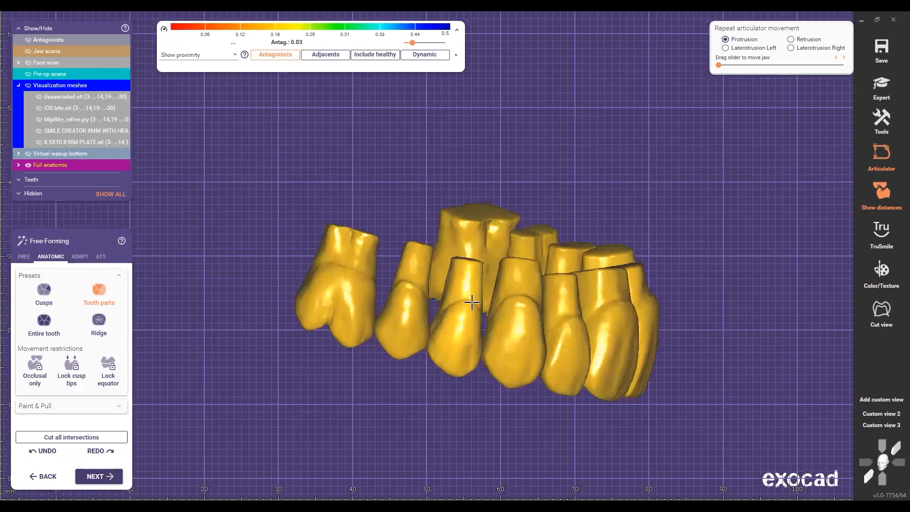
# Inspect the outer surfaces and necks of the patient's left teeth from the central incisor back to the molar
pyautogui.moveTo(472, 300); pyautogui.dragTo(426, 295, button='right')
pyautogui.scroll(2, 428, 280)
pyautogui.scroll(1, 428, 280)
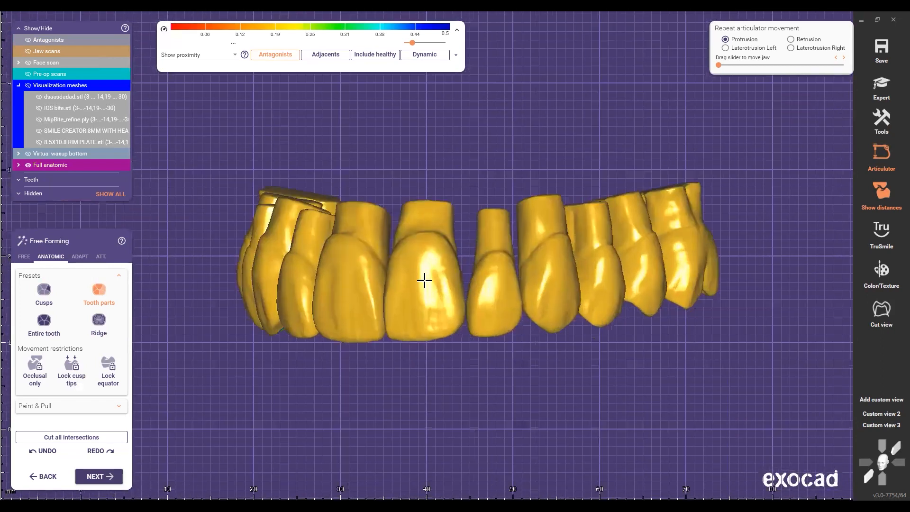
pyautogui.scroll(6, 421, 319)
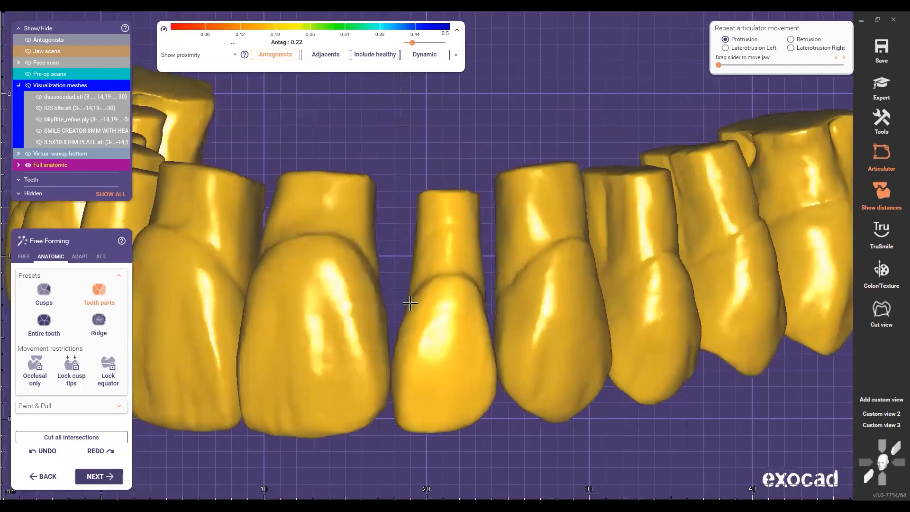
pyautogui.moveTo(410, 303); pyautogui.dragTo(436, 296, button='right')
pyautogui.scroll(3, 472, 290)
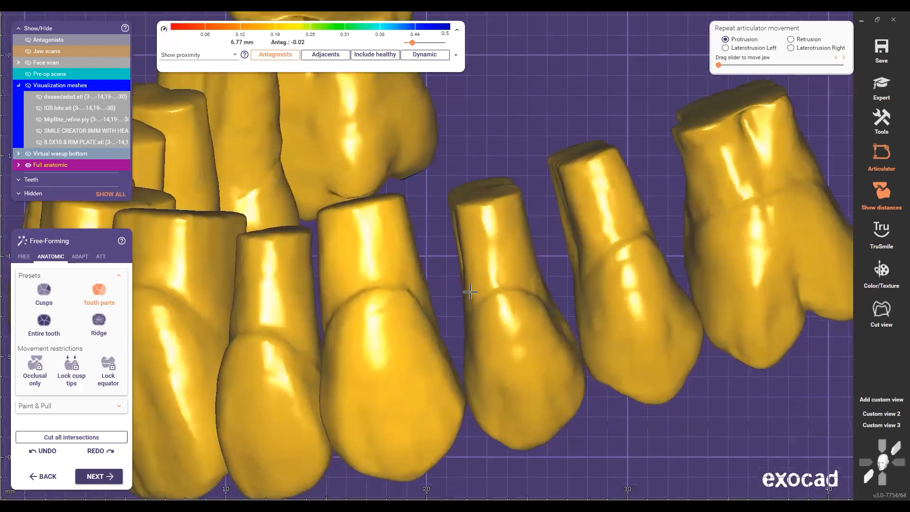
pyautogui.scroll(-4, 553, 280)
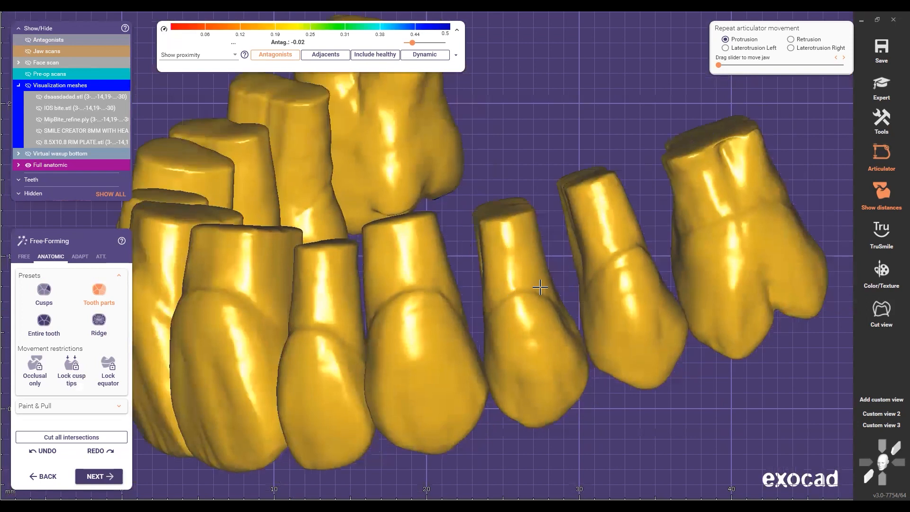
pyautogui.scroll(2, 565, 281)
pyautogui.scroll(2, 564, 282)
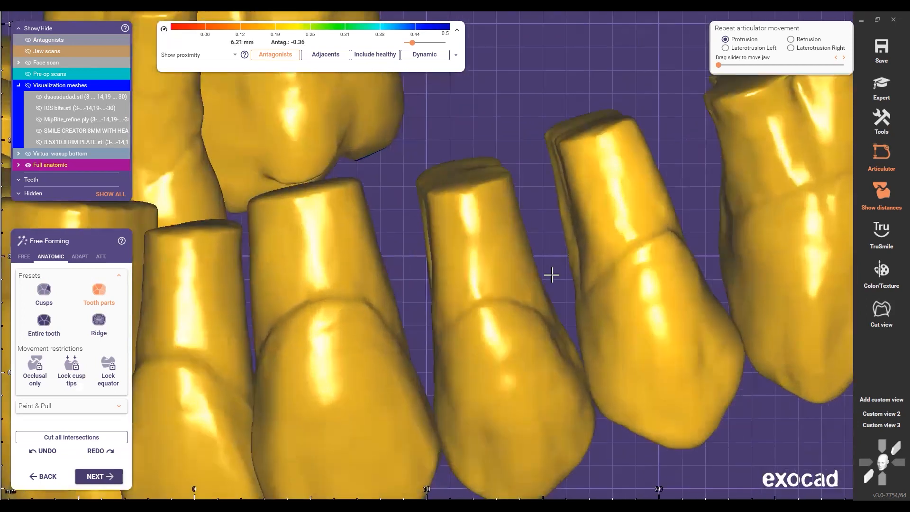
pyautogui.scroll(-6, 551, 275)
pyautogui.scroll(1, 483, 280)
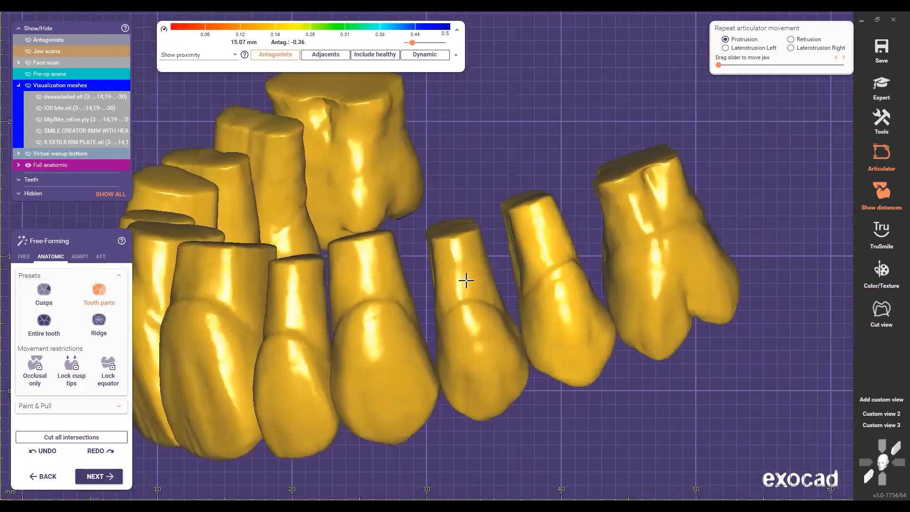
pyautogui.scroll(7, 485, 270)
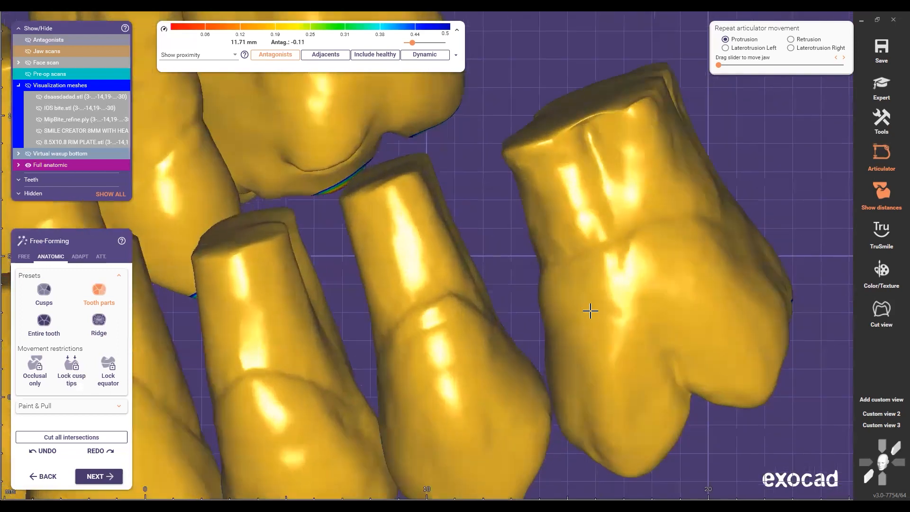
pyautogui.moveTo(590, 310); pyautogui.dragTo(540, 359, button='right')
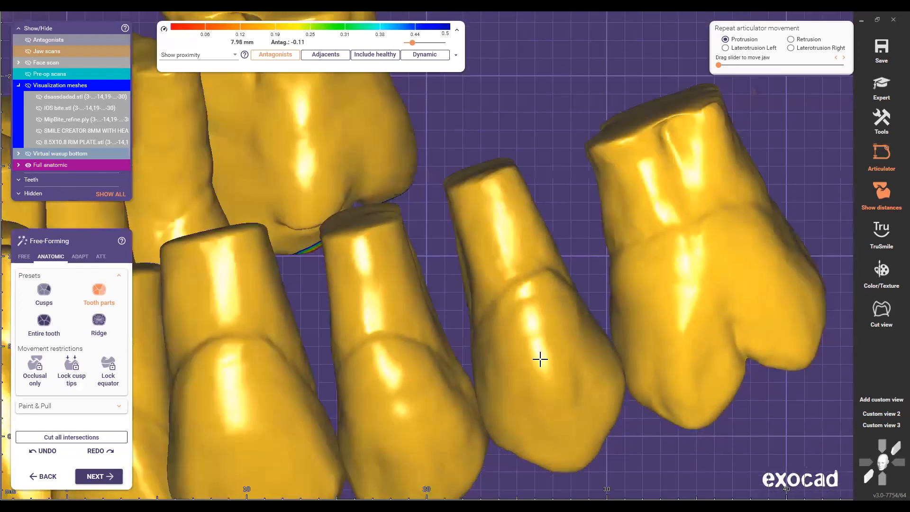
pyautogui.scroll(-6, 540, 359)
pyautogui.scroll(-3, 532, 179)
# Examine the palatal surfaces of the upper incisors and the patient's left canine up close
pyautogui.moveTo(532, 180); pyautogui.dragTo(546, 338, button='right')
pyautogui.scroll(-2, 534, 303)
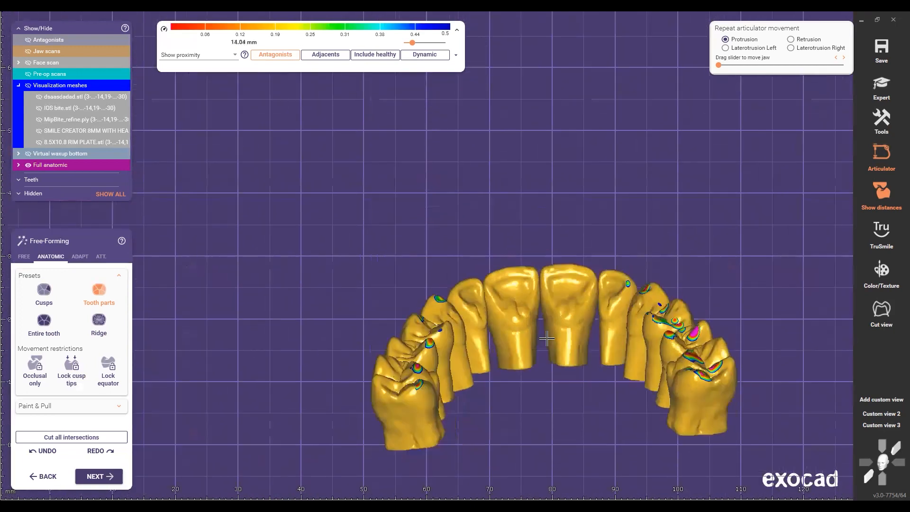
pyautogui.scroll(4, 612, 348)
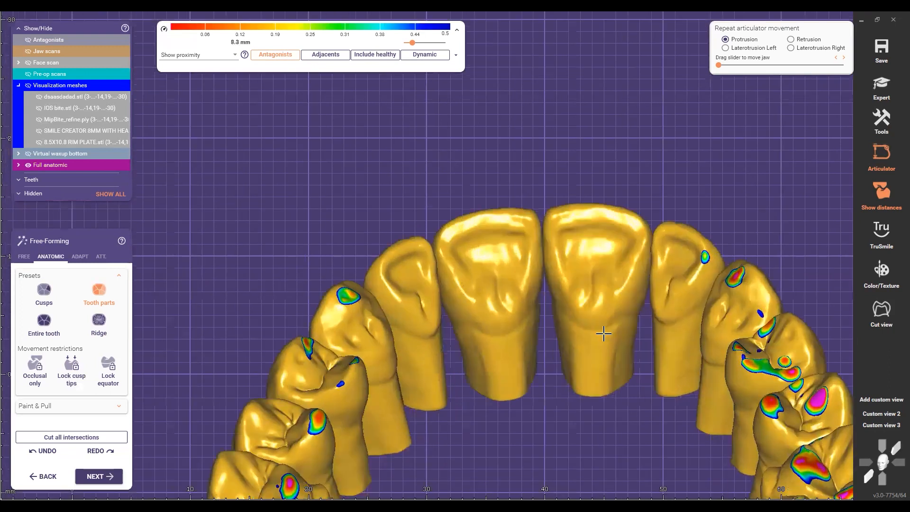
pyautogui.scroll(4, 633, 345)
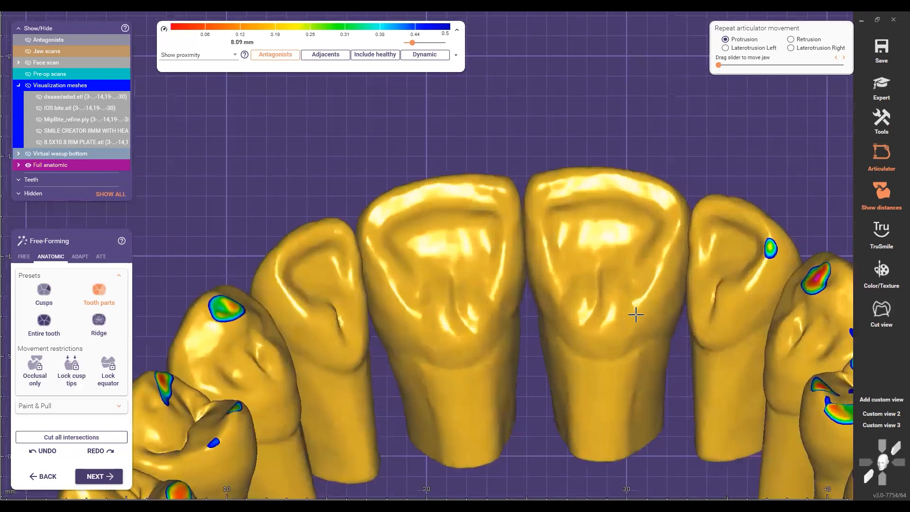
pyautogui.moveTo(635, 314); pyautogui.dragTo(638, 286, button='right')
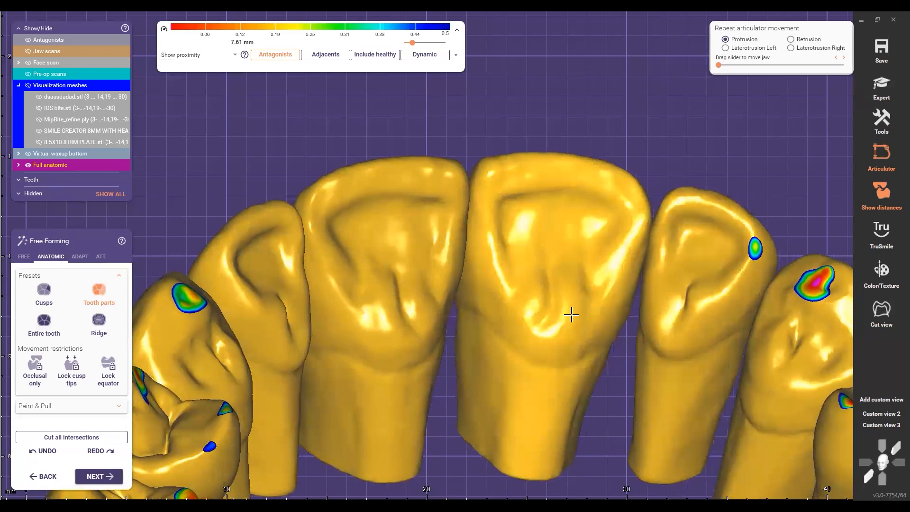
pyautogui.moveTo(571, 313); pyautogui.dragTo(635, 362, button='right')
pyautogui.scroll(3, 641, 362)
pyautogui.scroll(-4, 607, 341)
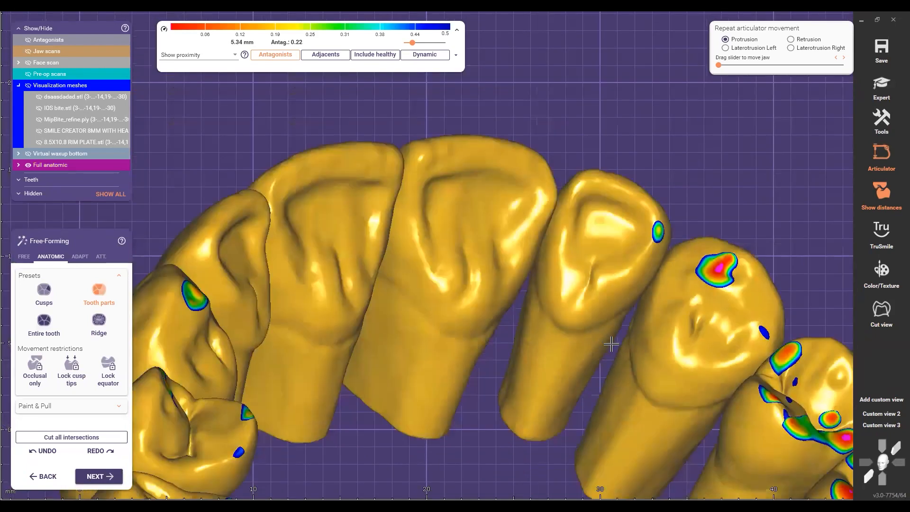
# Check the antagonist contact areas on the patient's left canine and premolars from the palatal side
pyautogui.scroll(-3, 609, 342)
pyautogui.scroll(3, 618, 353)
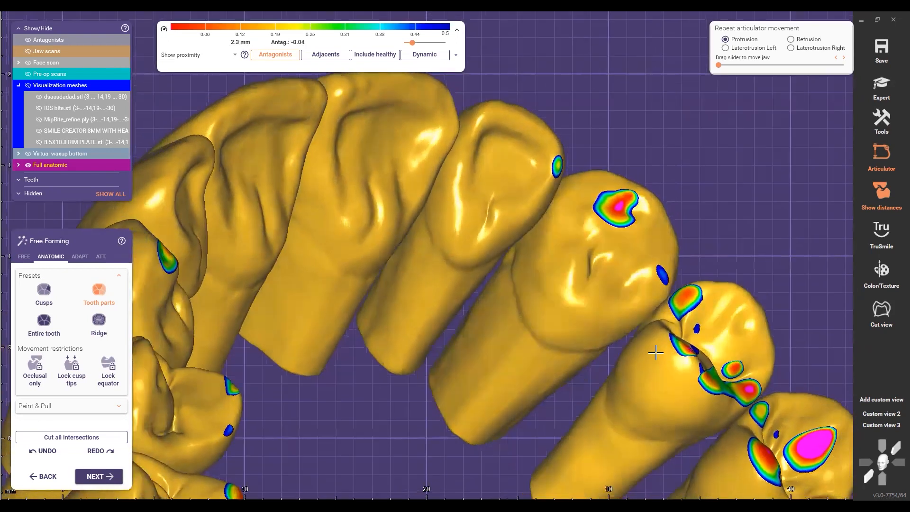
pyautogui.scroll(-3, 657, 355)
pyautogui.scroll(2, 663, 376)
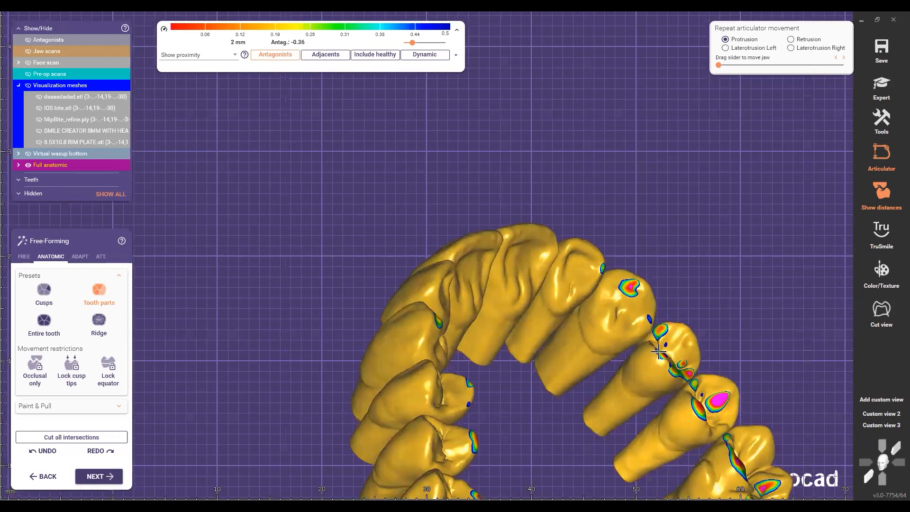
pyautogui.scroll(1, 656, 382)
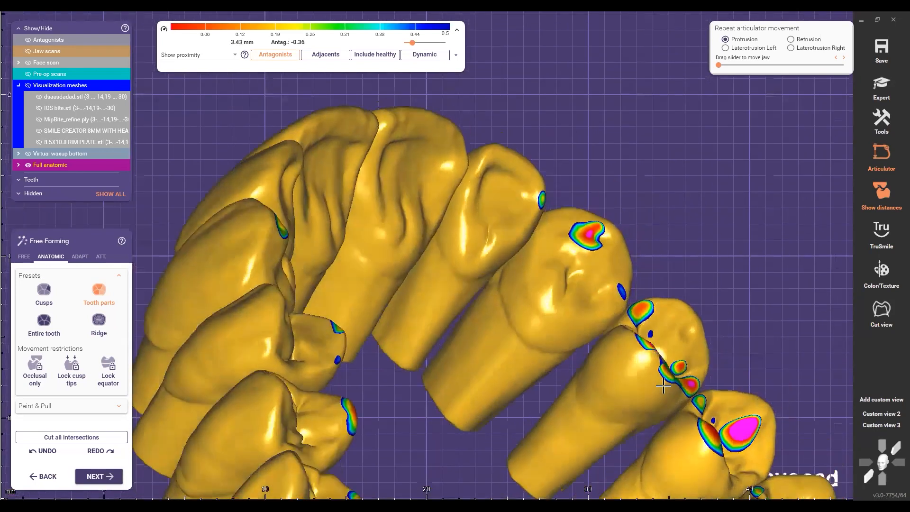
pyautogui.scroll(-8, 418, 350)
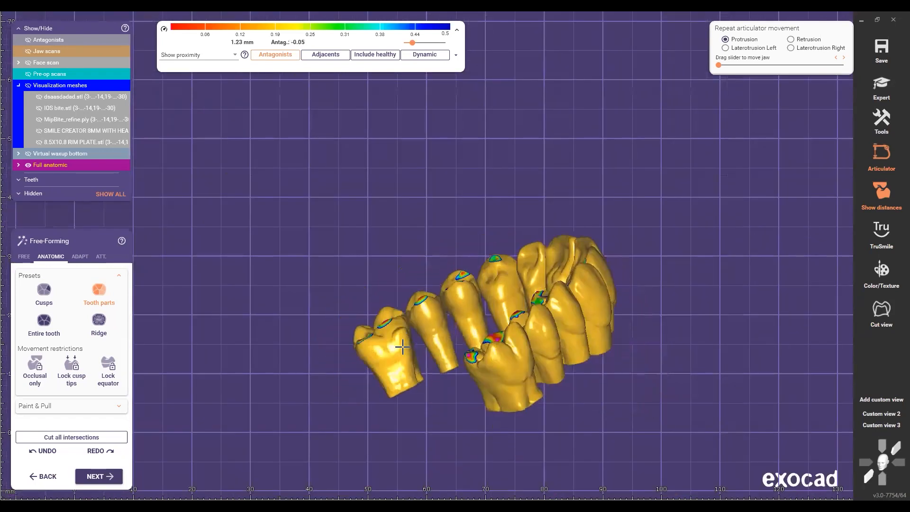
# Check the antagonist contact areas on the patient's right canine and premolars from the palatal side
pyautogui.scroll(2, 480, 314)
pyautogui.scroll(7, 493, 303)
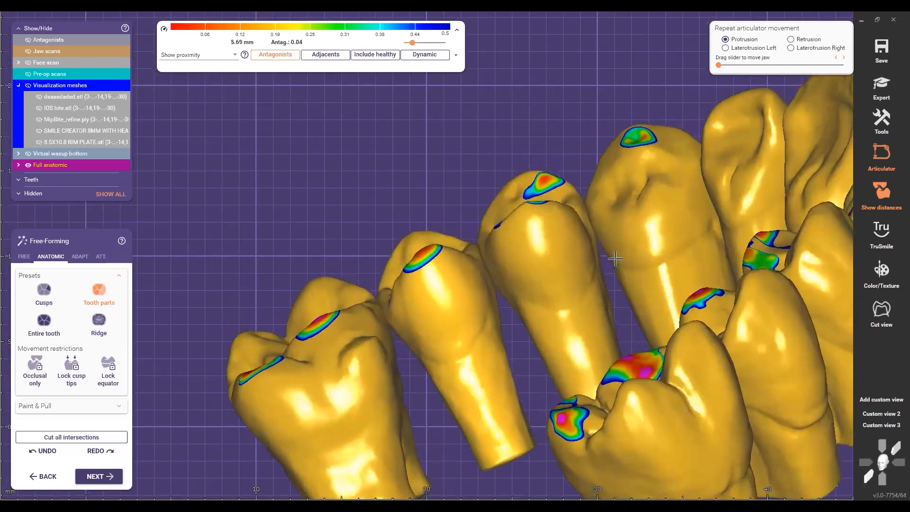
pyautogui.scroll(4, 614, 263)
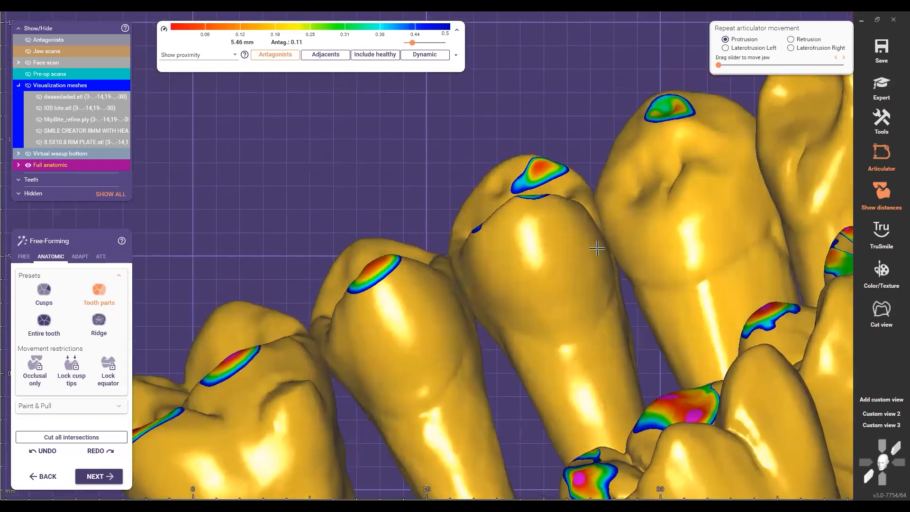
pyautogui.scroll(-4, 507, 252)
pyautogui.scroll(-2, 500, 288)
pyautogui.moveTo(499, 288); pyautogui.dragTo(491, 360, button='right')
pyautogui.scroll(2, 421, 202)
pyautogui.scroll(2, 420, 202)
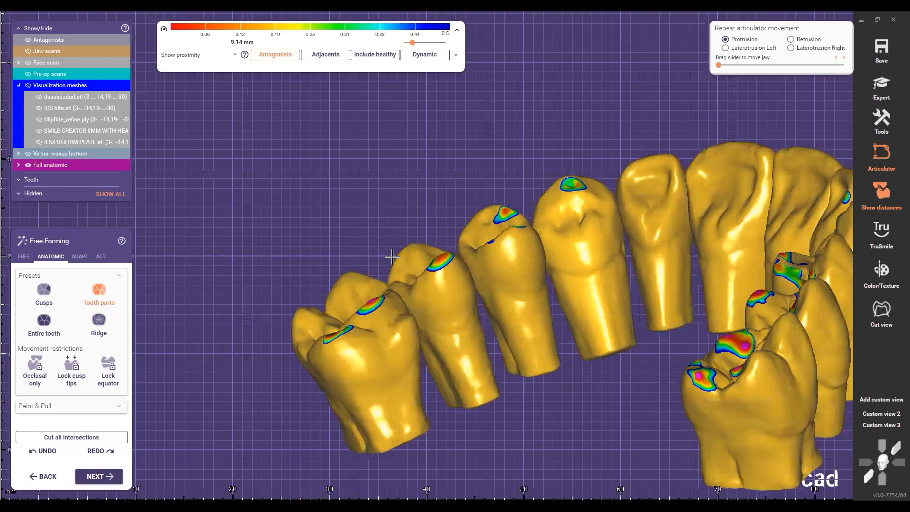
# Examine the contact areas on the patient's right second premolar and molar up close
pyautogui.scroll(6, 394, 258)
pyautogui.scroll(-6, 541, 260)
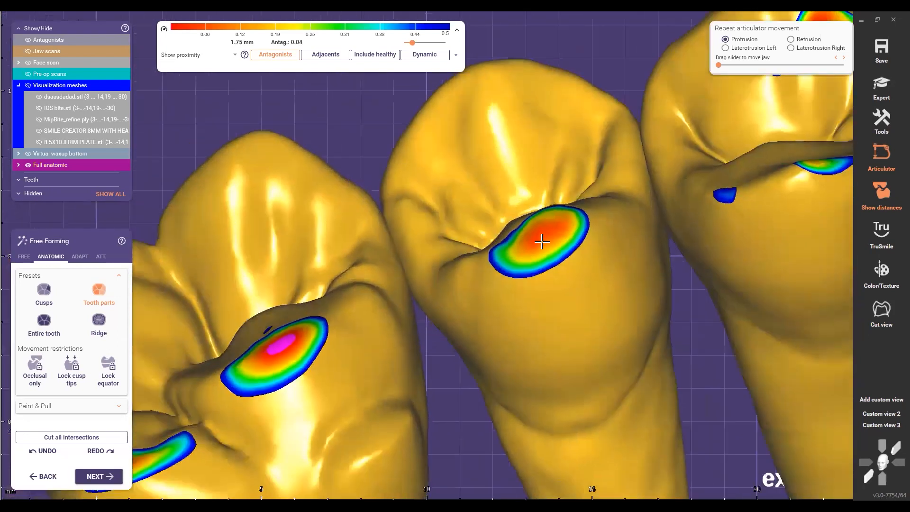
pyautogui.scroll(3, 532, 243)
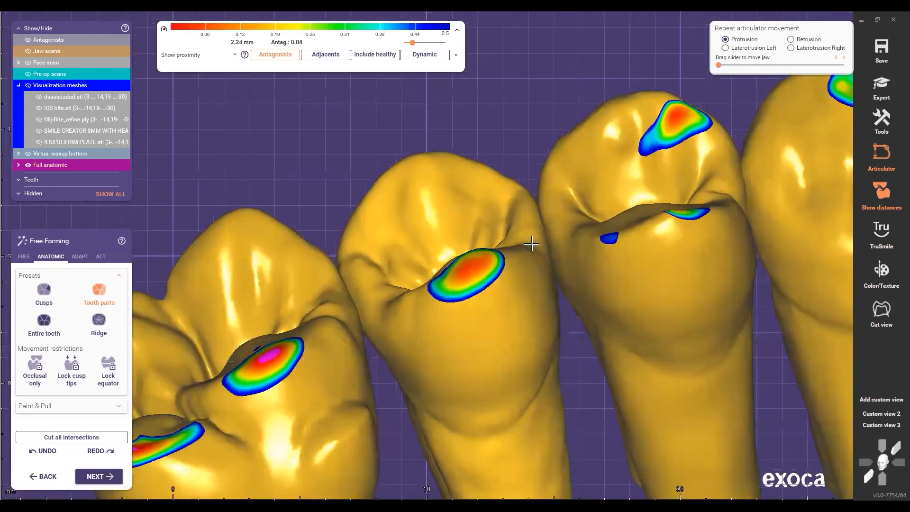
pyautogui.scroll(-5, 545, 237)
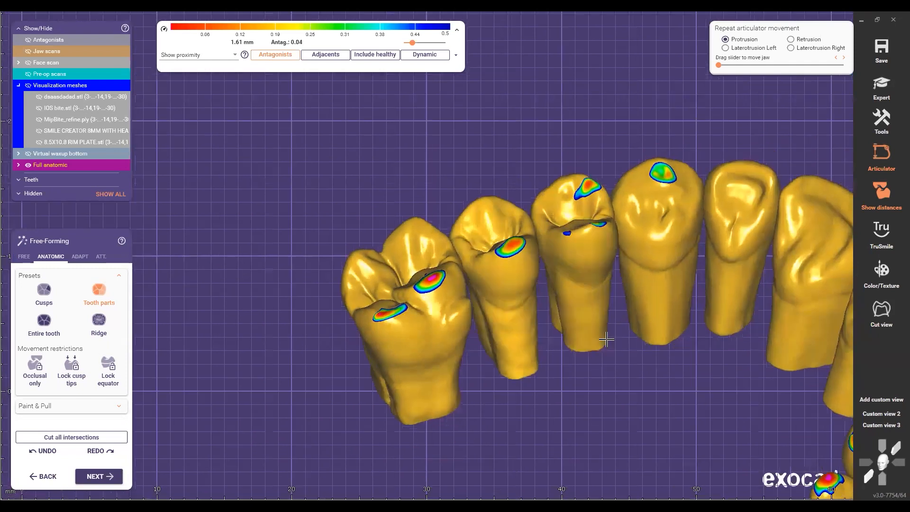
pyautogui.scroll(4, 491, 300)
pyautogui.scroll(-1, 427, 318)
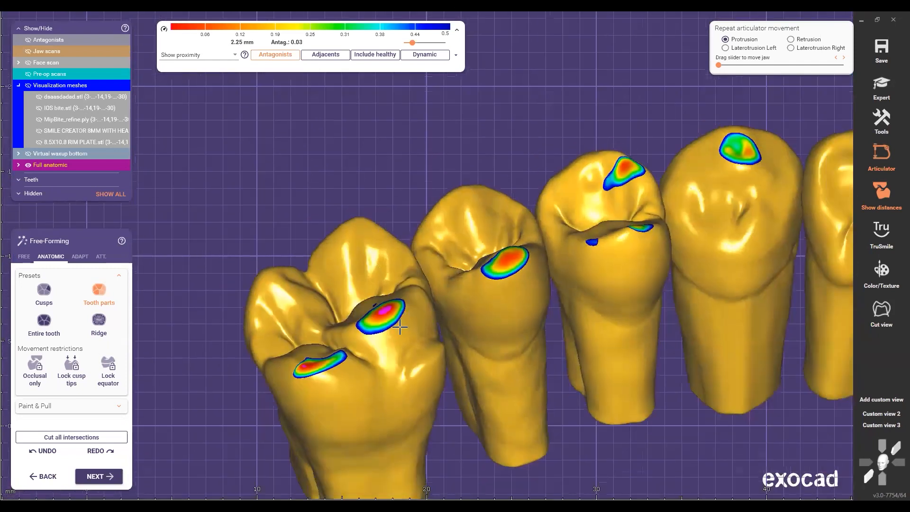
pyautogui.scroll(-2, 519, 326)
pyautogui.scroll(-1, 484, 291)
# Examine the antagonist contact areas on the patient's left canine, premolars and molar up close from the palatal side
pyautogui.moveTo(484, 291); pyautogui.dragTo(515, 244, button='right')
pyautogui.scroll(-3, 477, 320)
pyautogui.moveTo(514, 244); pyautogui.dragTo(427, 261, button='middle')
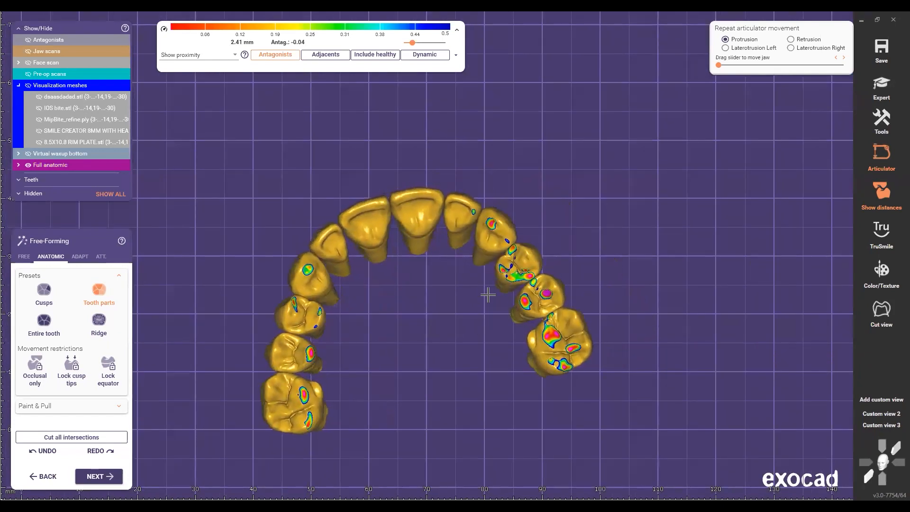
pyautogui.moveTo(488, 294); pyautogui.dragTo(532, 297, button='right')
pyautogui.scroll(1, 531, 297)
pyautogui.scroll(1, 516, 309)
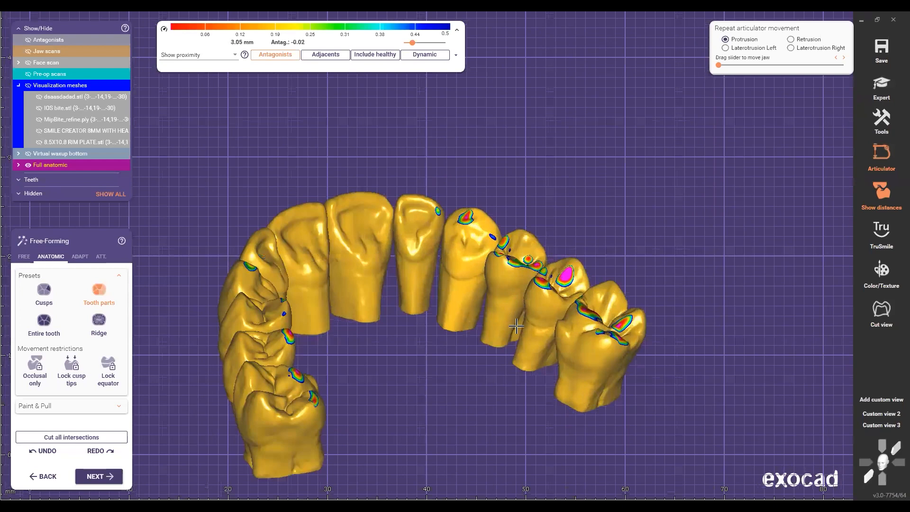
pyautogui.scroll(3, 516, 326)
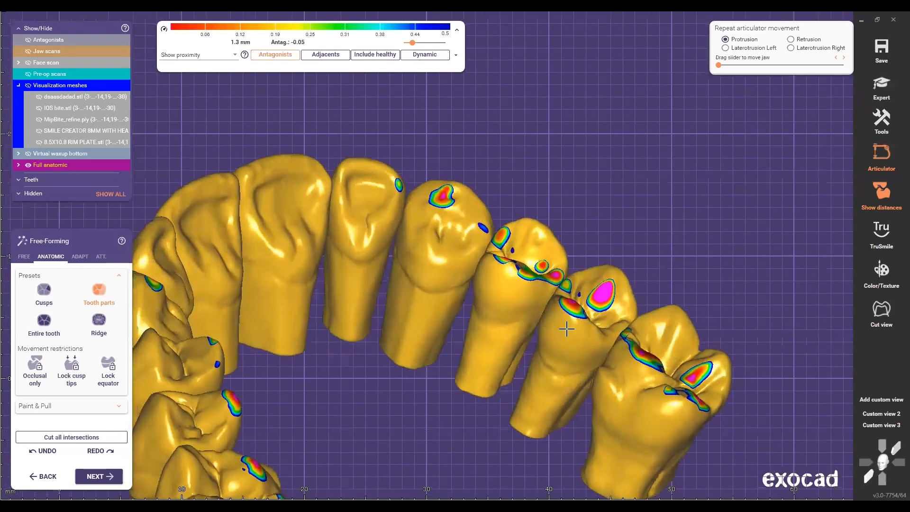
pyautogui.scroll(2, 482, 341)
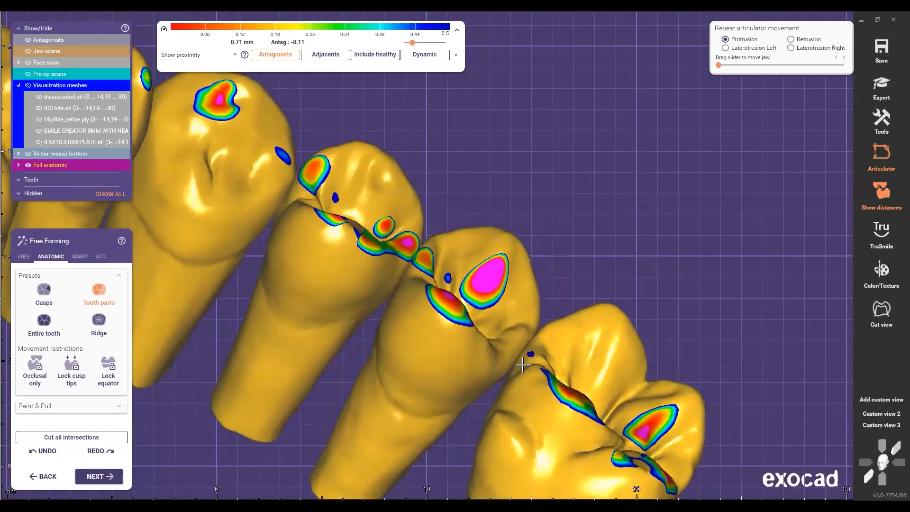
pyautogui.scroll(2, 398, 339)
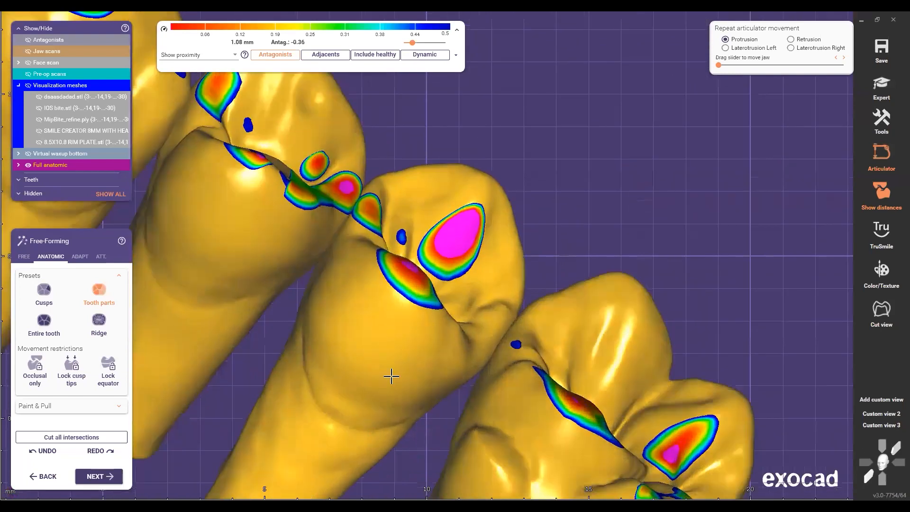
pyautogui.scroll(-4, 391, 376)
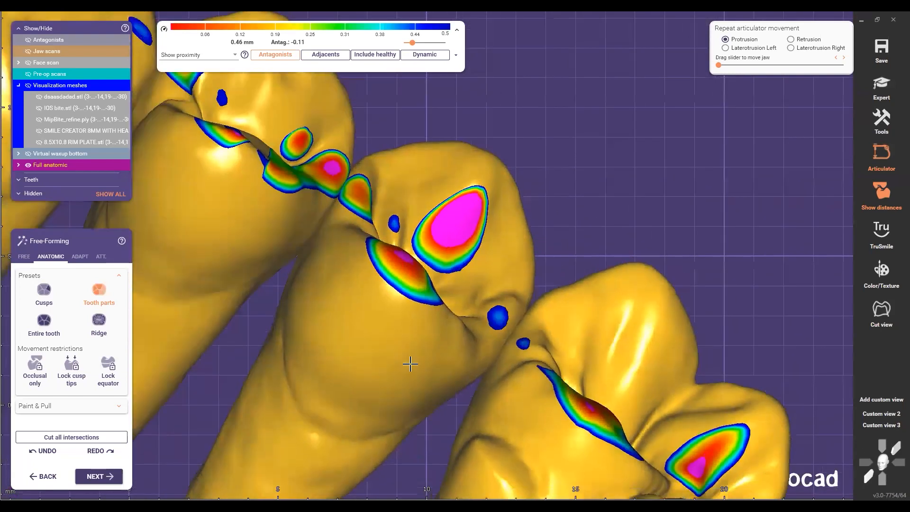
pyautogui.scroll(-2, 425, 343)
pyautogui.scroll(-2, 420, 337)
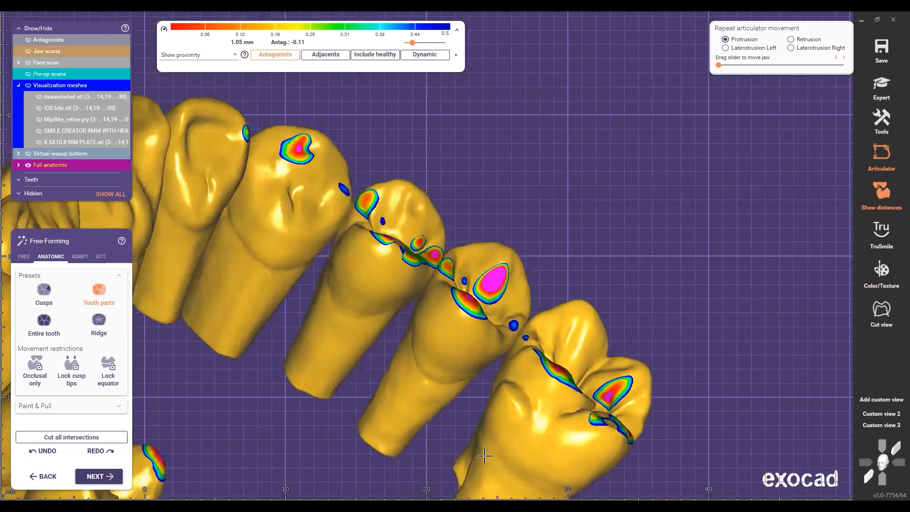
# Inspect the upper teeth from the front and the contact areas across the arch from the occlusal side
pyautogui.scroll(-5, 420, 474)
pyautogui.moveTo(361, 265); pyautogui.dragTo(292, 292, button='right')
pyautogui.scroll(1, 293, 292)
pyautogui.scroll(4, 348, 279)
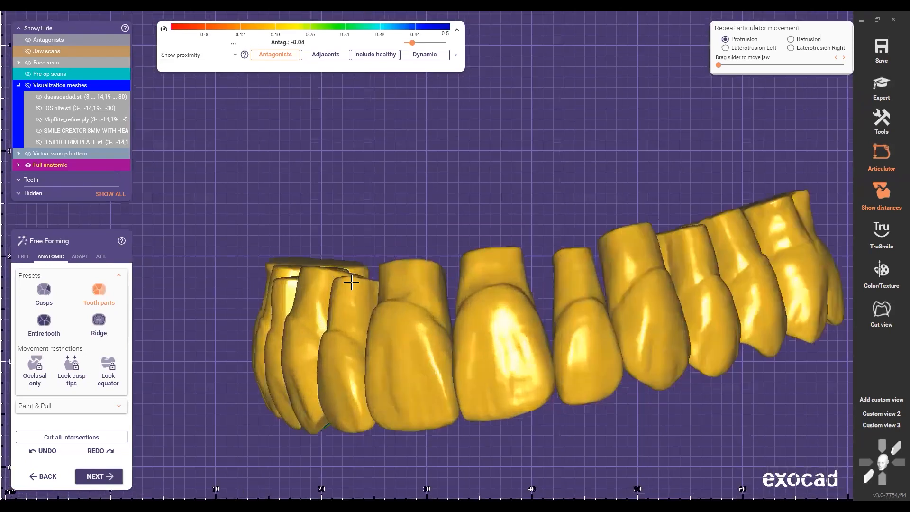
pyautogui.moveTo(512, 309); pyautogui.dragTo(390, 227, button='right')
pyautogui.scroll(2, 405, 263)
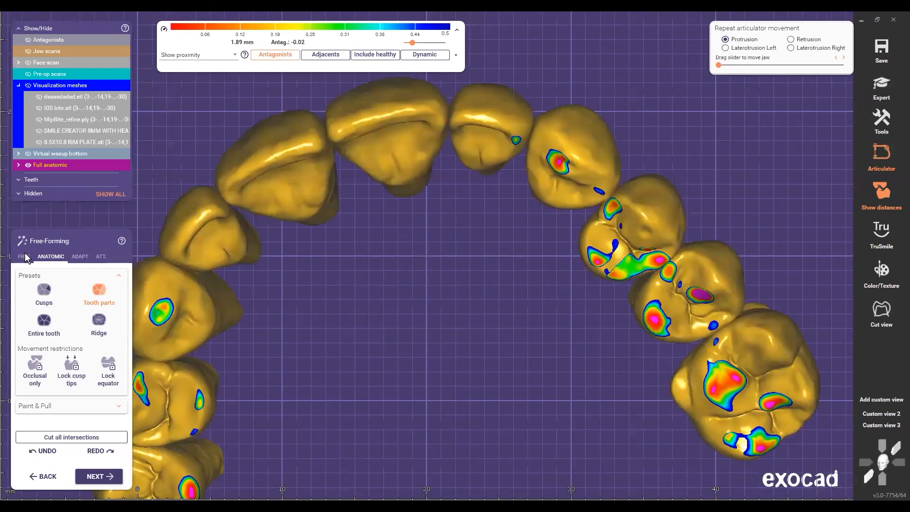
pyautogui.scroll(2, 21, 256)
pyautogui.scroll(-3, 549, 218)
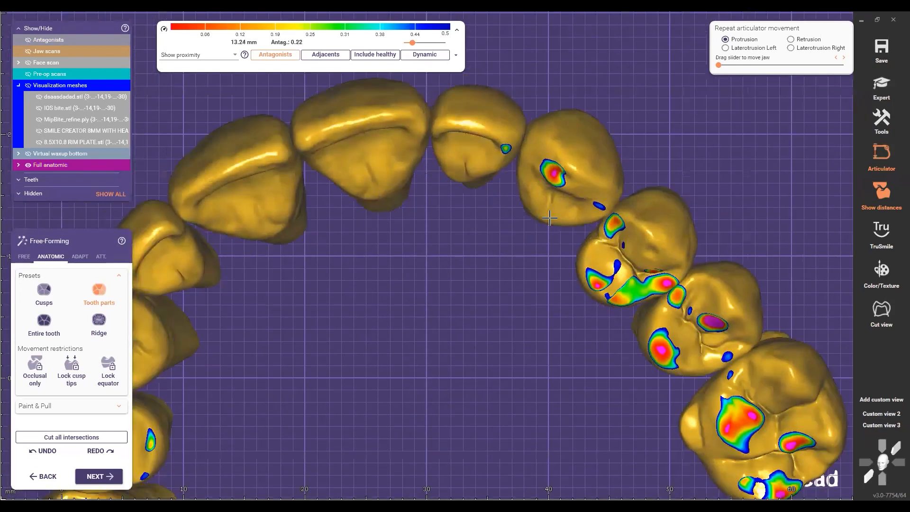
# Display the antagonist scan over the upper teeth and switch to free forming in Add/Remove mode
pyautogui.scroll(-5, 559, 256)
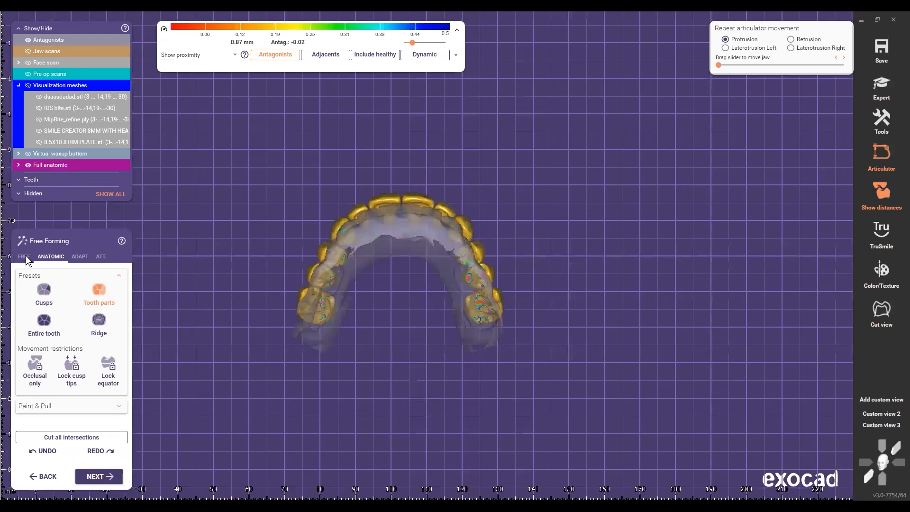
pyautogui.scroll(3, 404, 293)
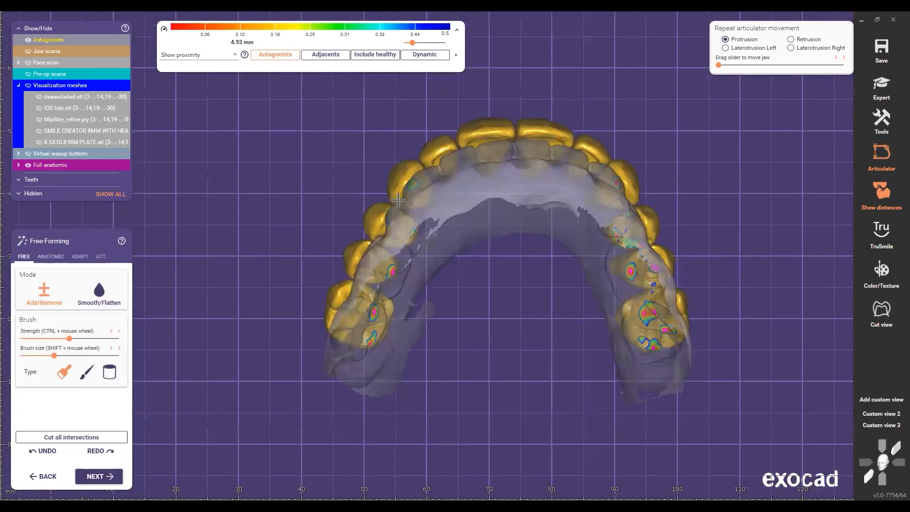
pyautogui.scroll(2, 355, 186)
pyautogui.moveTo(349, 237); pyautogui.dragTo(191, 285, button='right')
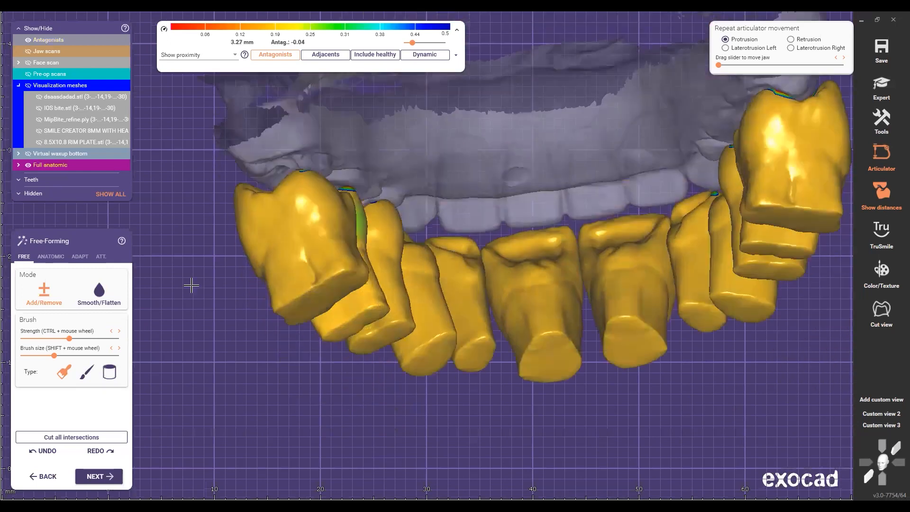
# Check through transparent upper teeth how the patient's left premolars and molar meet the antagonist scan
pyautogui.moveTo(551, 221); pyautogui.dragTo(422, 354, button='right')
pyautogui.moveTo(360, 366); pyautogui.dragTo(422, 346, button='right')
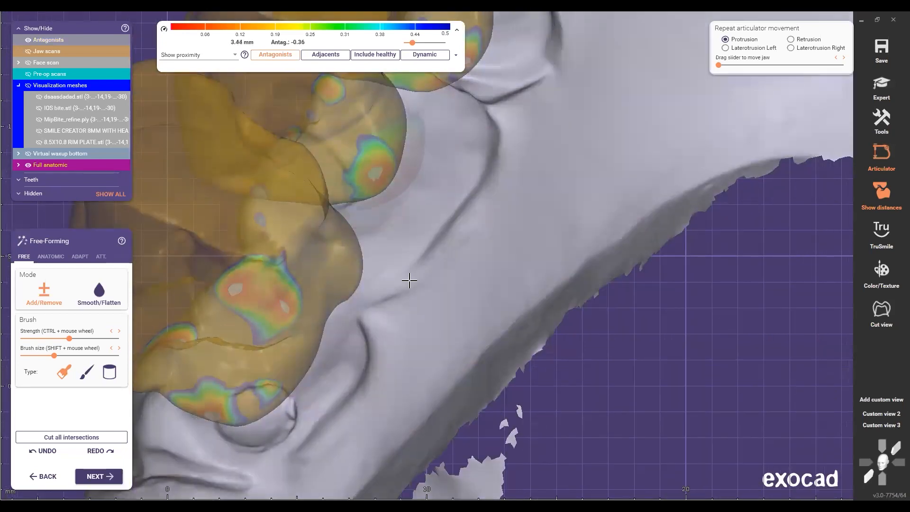
pyautogui.scroll(-5, 407, 270)
pyautogui.moveTo(428, 154); pyautogui.dragTo(391, 231, button='middle')
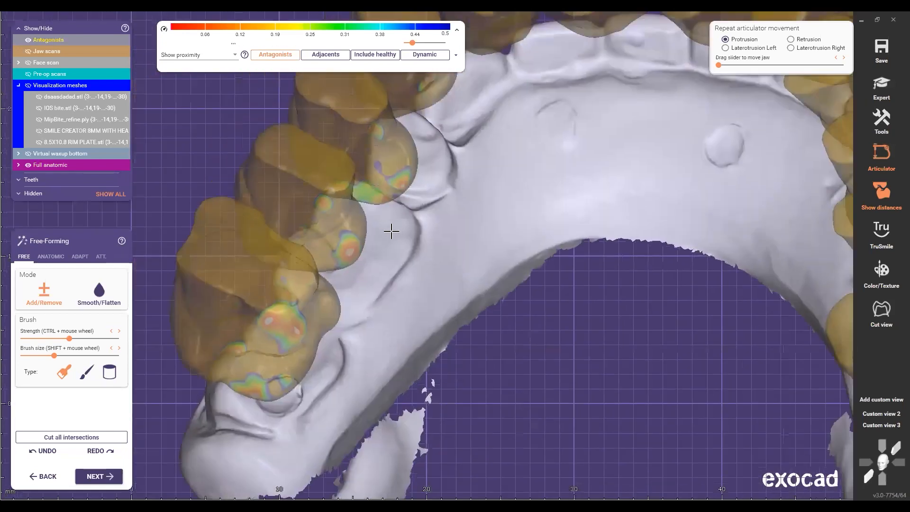
pyautogui.scroll(5, 389, 265)
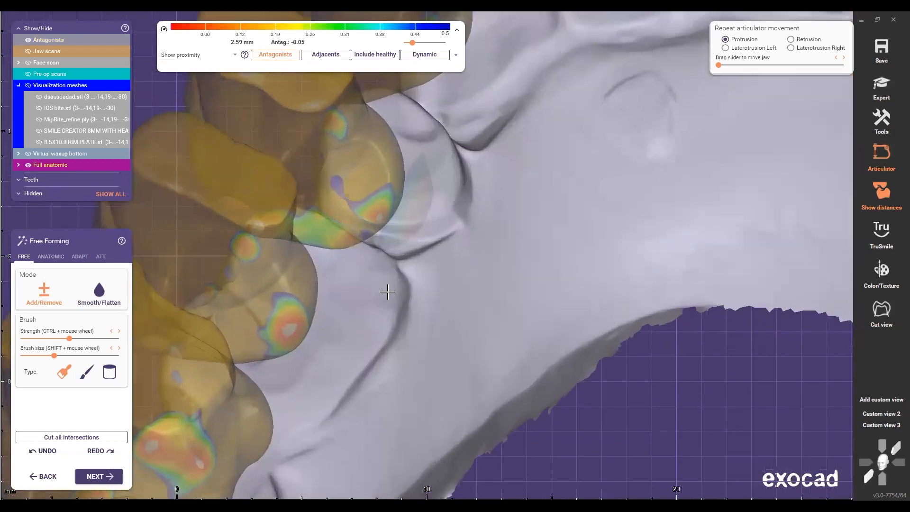
pyautogui.scroll(-2, 522, 252)
pyautogui.scroll(-5, 526, 339)
# Compare the patient's right canine, premolars and molar with the opposing teeth beneath them
pyautogui.scroll(8, 609, 339)
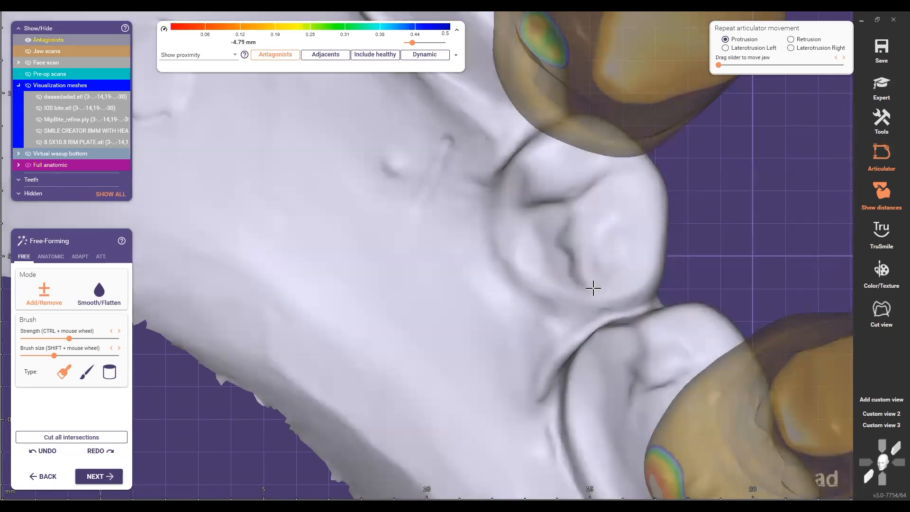
pyautogui.scroll(-4, 545, 315)
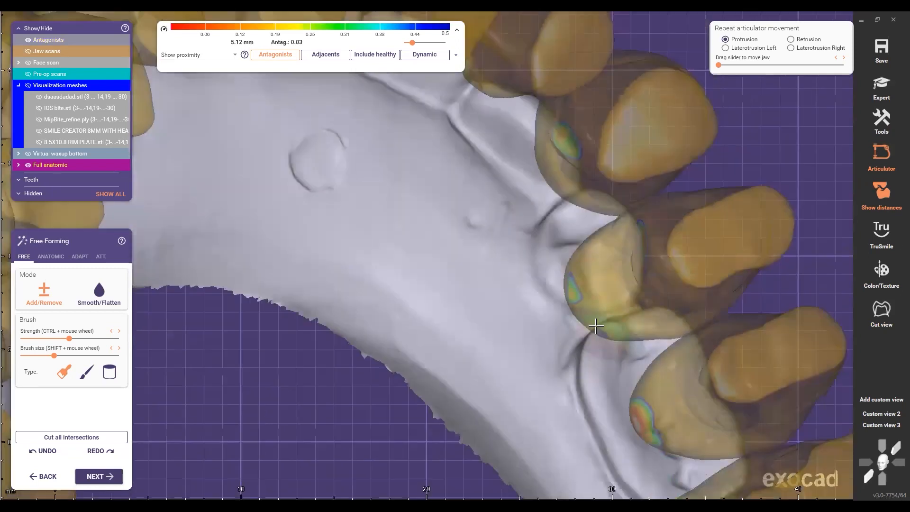
pyautogui.scroll(-2, 612, 333)
pyautogui.moveTo(600, 403); pyautogui.dragTo(560, 337, button='middle')
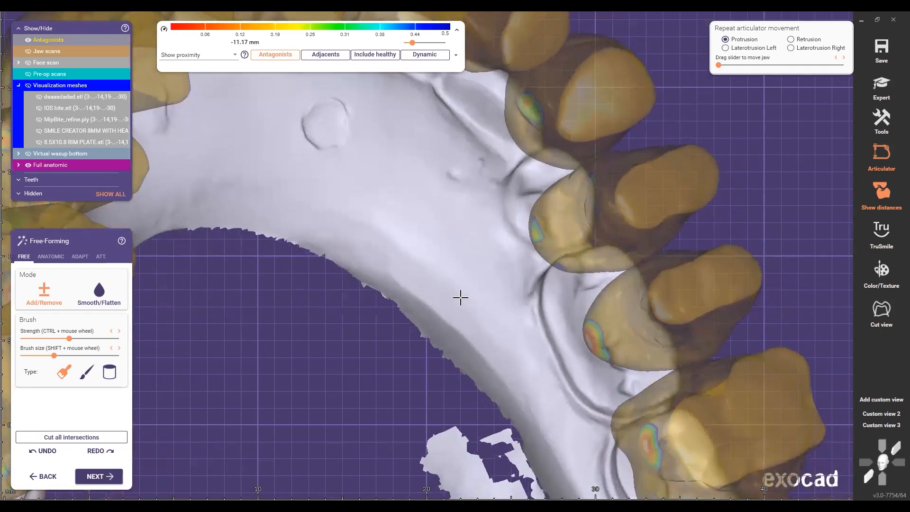
pyautogui.scroll(2, 598, 383)
pyautogui.scroll(3, 598, 382)
pyautogui.scroll(-5, 564, 428)
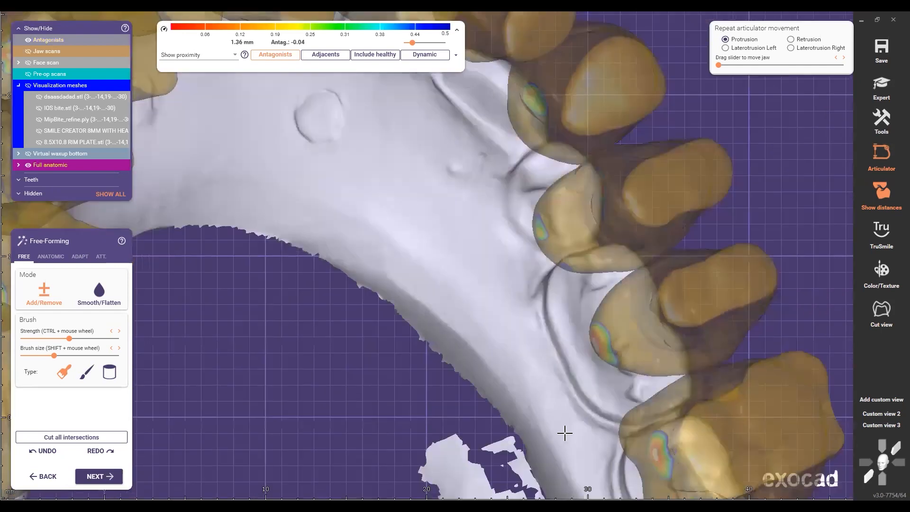
pyautogui.moveTo(566, 465); pyautogui.dragTo(571, 417, button='middle')
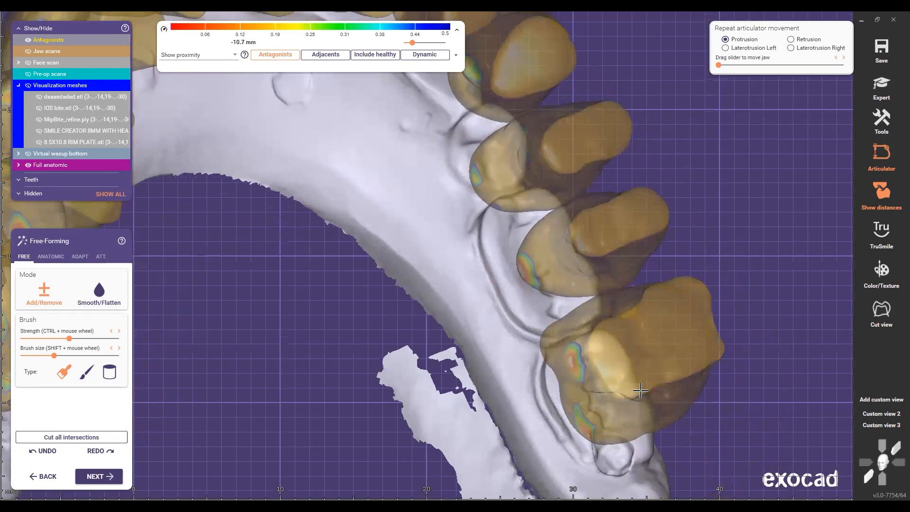
# Examine the opposing surfaces under the patient's right molar and the fit of the whole upper arch on the antagonist scan
pyautogui.moveTo(567, 303); pyautogui.dragTo(426, 279, button='right')
pyautogui.scroll(1, 637, 272)
pyautogui.moveTo(637, 272); pyautogui.dragTo(382, 258, button='right')
pyautogui.scroll(4, 382, 260)
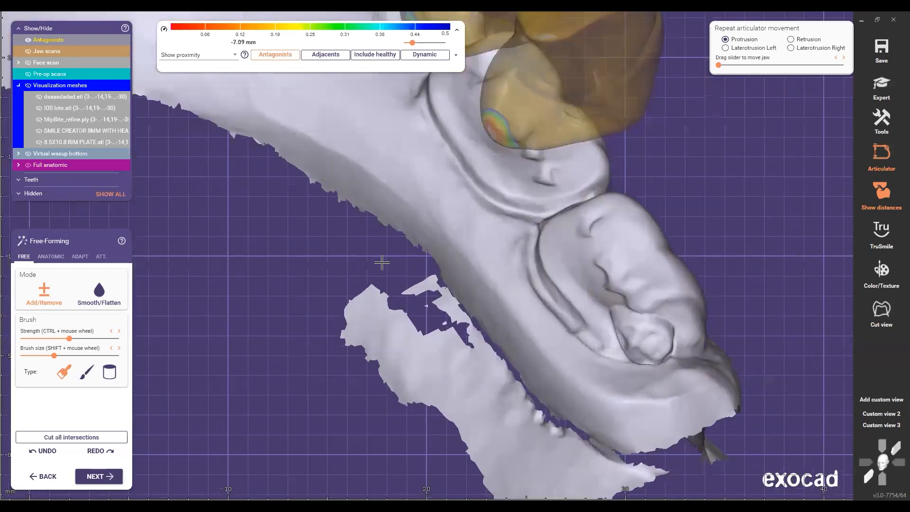
pyautogui.scroll(-4, 382, 262)
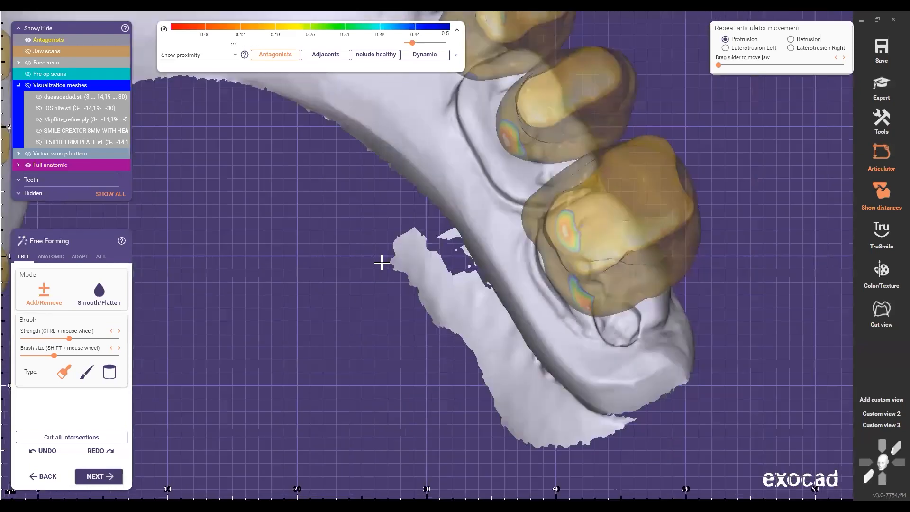
pyautogui.scroll(-6, 382, 262)
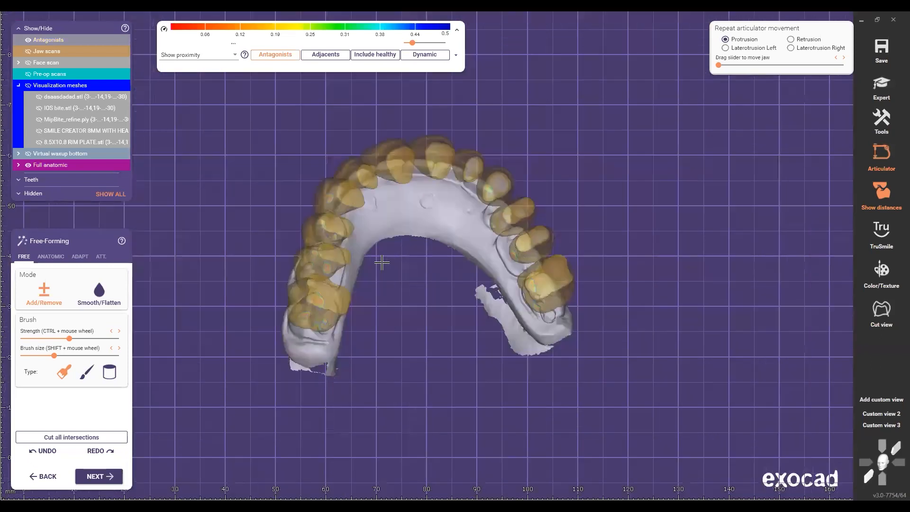
pyautogui.moveTo(382, 262); pyautogui.dragTo(382, 262, button='right')
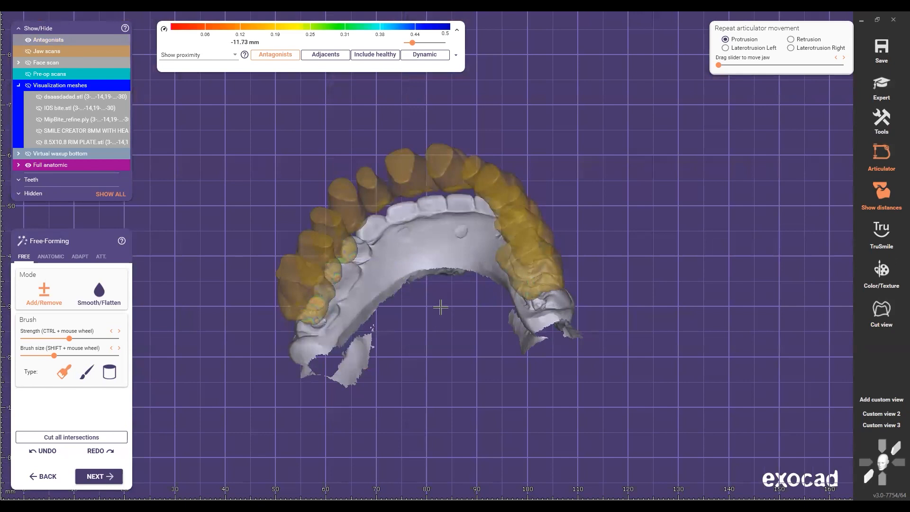
# Hide the antagonist scan, make the upper teeth opaque again and reduce the free-forming brush size
pyautogui.moveTo(429, 310); pyautogui.dragTo(421, 232, button='right')
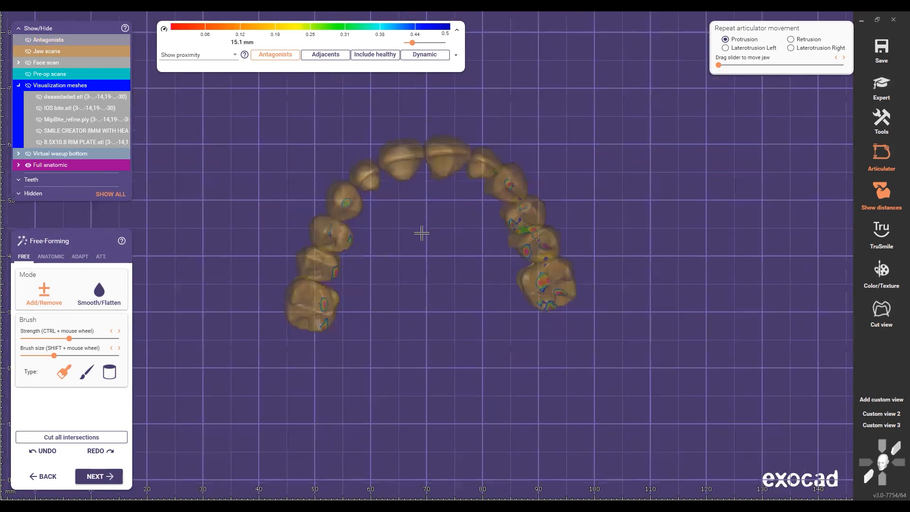
pyautogui.scroll(5, 308, 222)
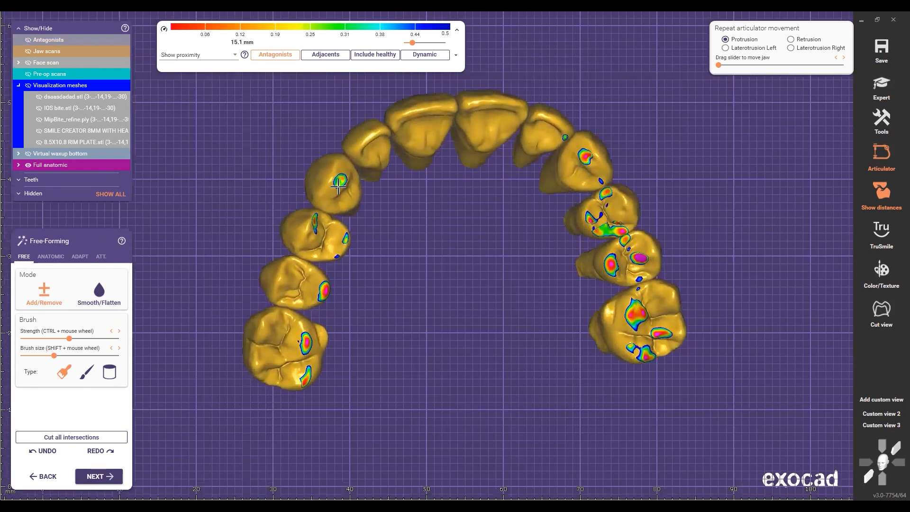
pyautogui.scroll(4, 386, 191)
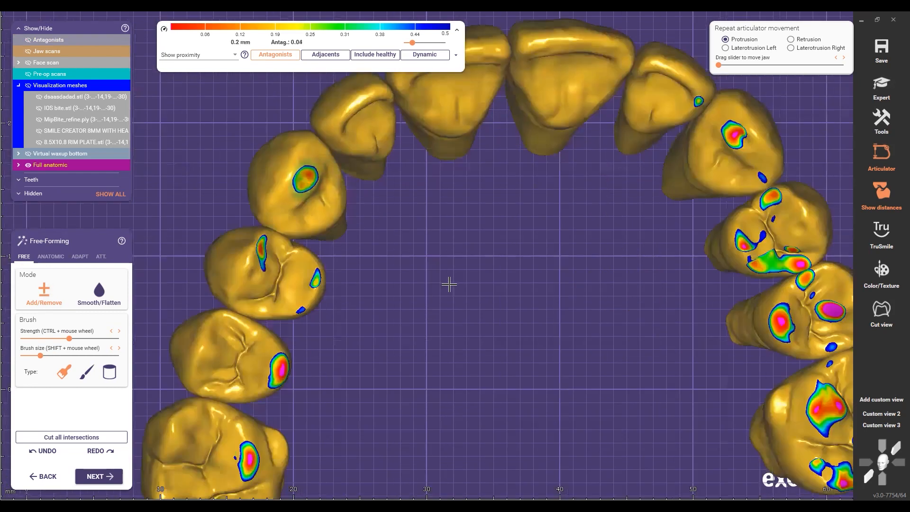
# Reduce the antagonist contacts on the patient's left second premolar and molar by free-forming, and open the occlusal adaptation options
pyautogui.scroll(-2, 556, 295)
pyautogui.scroll(-3, 578, 281)
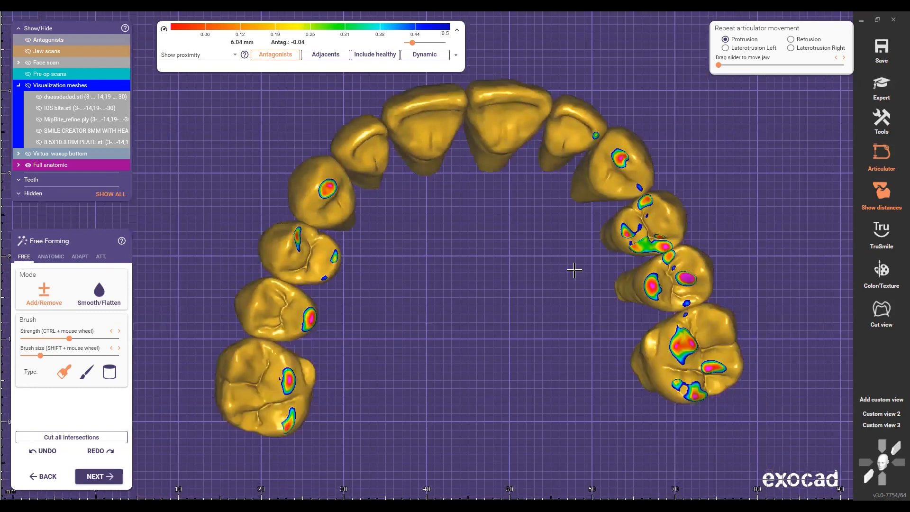
pyautogui.moveTo(546, 238); pyautogui.dragTo(538, 224, button='right')
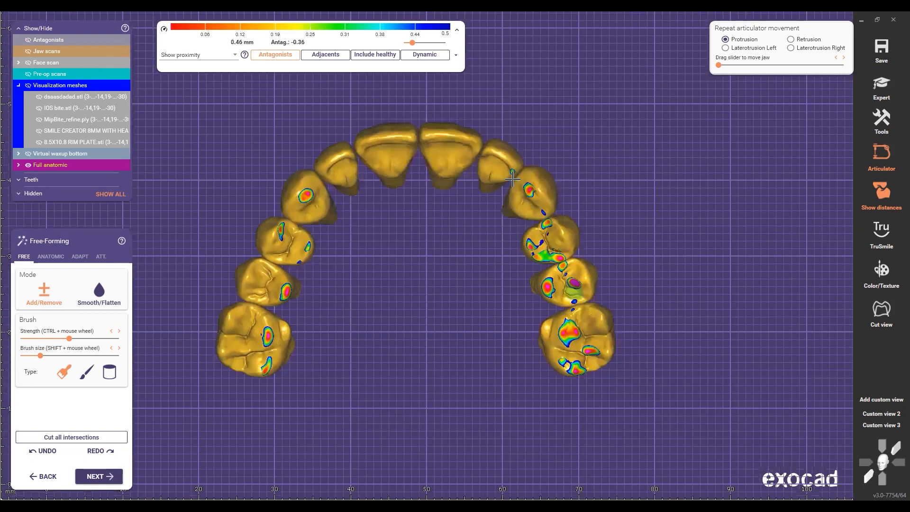
pyautogui.scroll(2, 481, 180)
pyautogui.scroll(3, 576, 284)
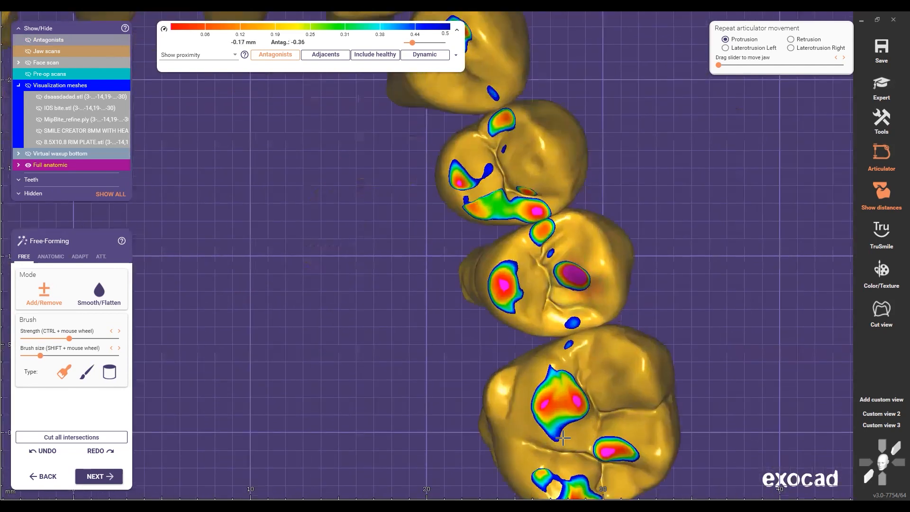
pyautogui.scroll(-1, 587, 407)
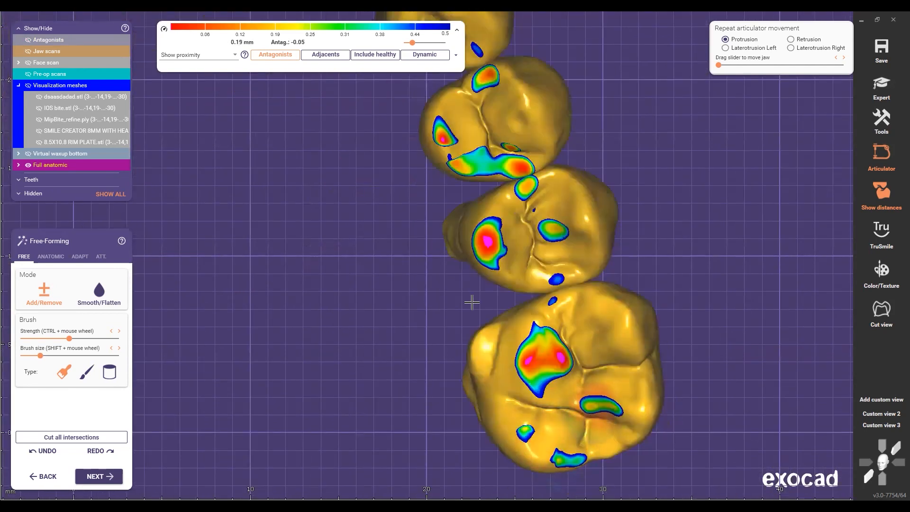
pyautogui.scroll(-1, 470, 303)
pyautogui.scroll(-3, 400, 245)
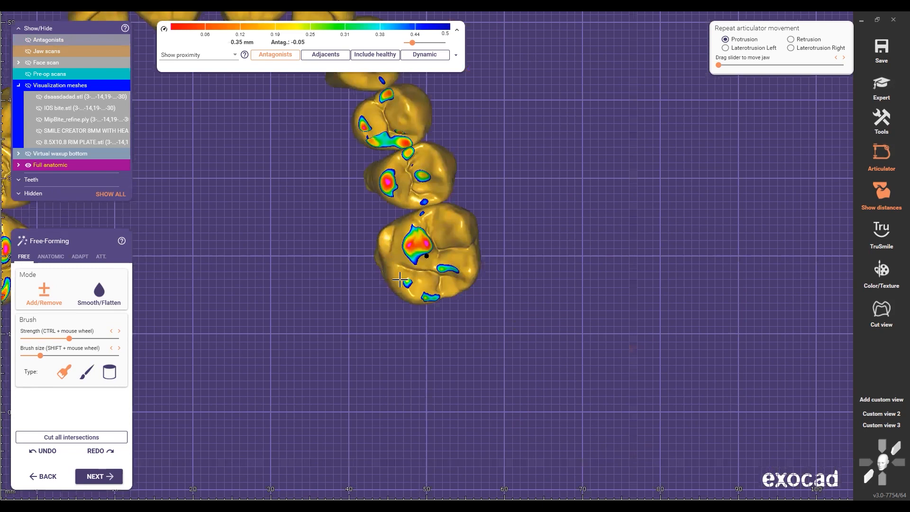
pyautogui.press('3')
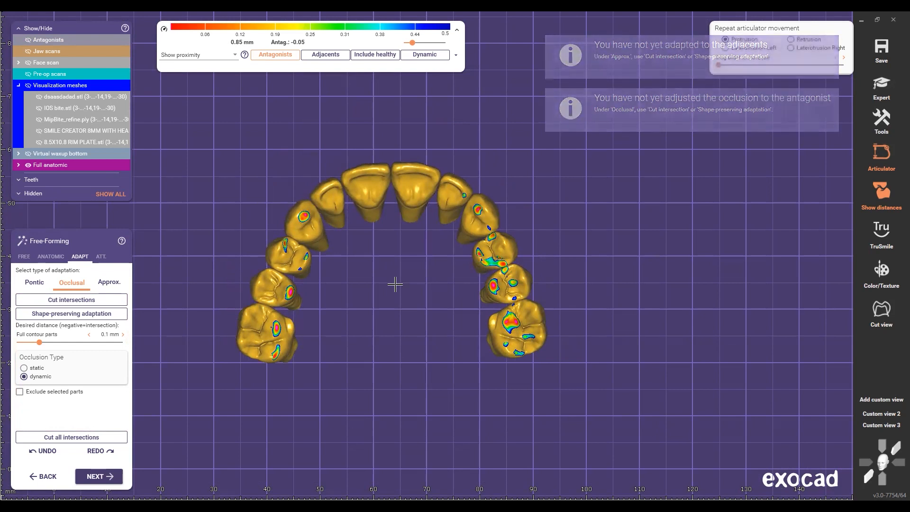
# Switch to Expert mode, hide the full anatomic teeth and check the pre-op scan over the upper jaw scan from the front
pyautogui.press('c')
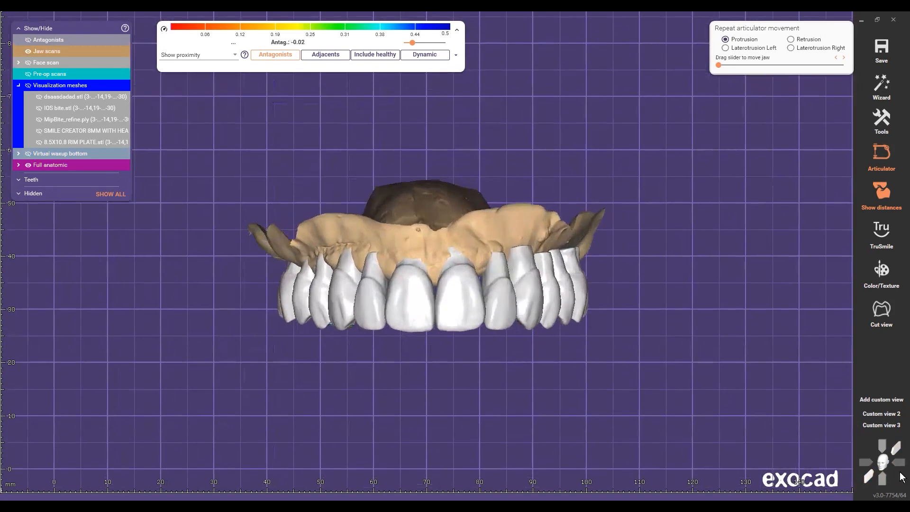
pyautogui.click(867, 475)
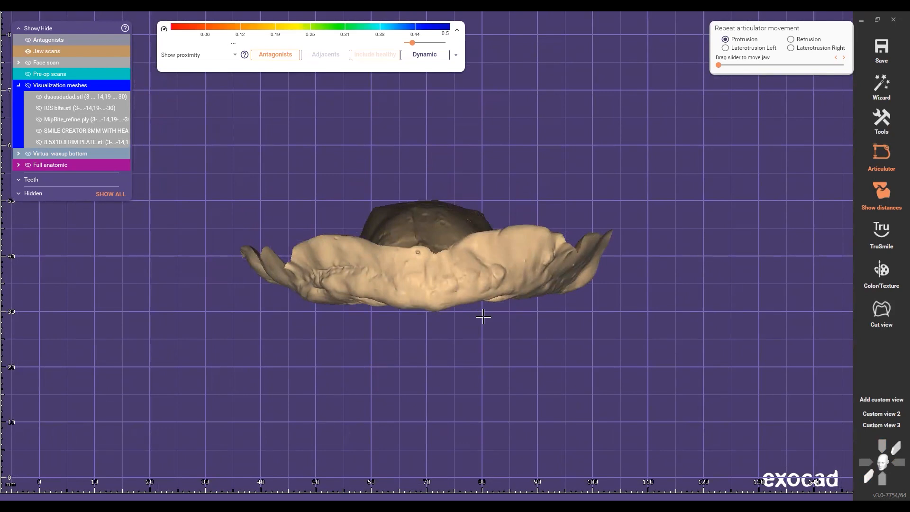
pyautogui.press('p')
pyautogui.scroll(-2, 460, 265)
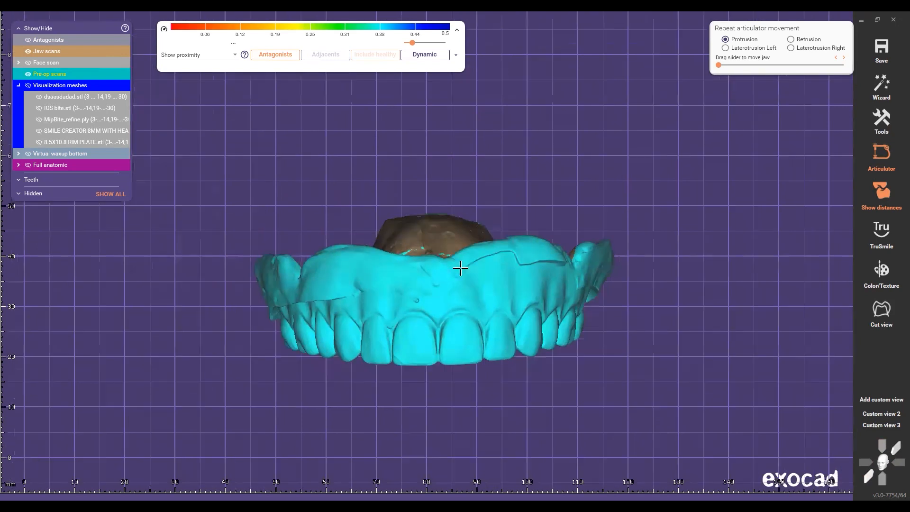
pyautogui.scroll(-1, 390, 254)
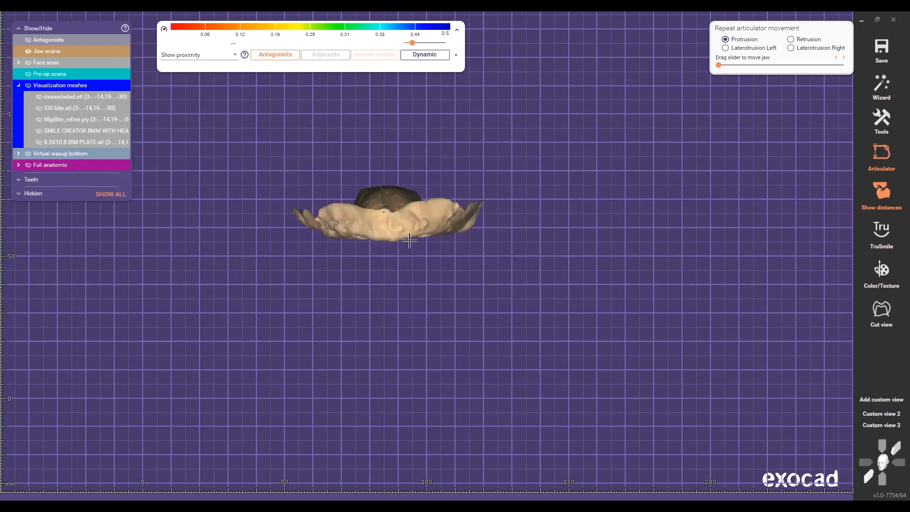
# Examine the ridge and palate of the toothless upper jaw scan from the occlusal side
pyautogui.moveTo(409, 241); pyautogui.dragTo(406, 118, button='right')
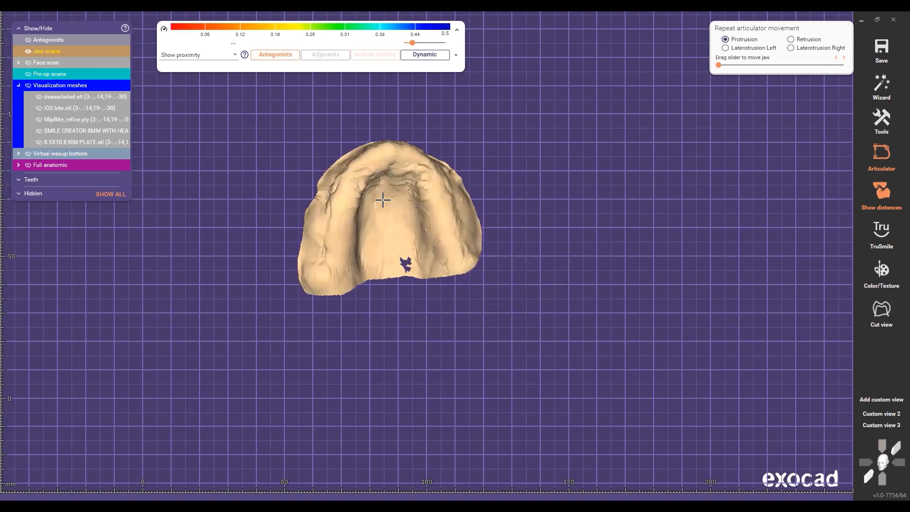
pyautogui.scroll(3, 367, 261)
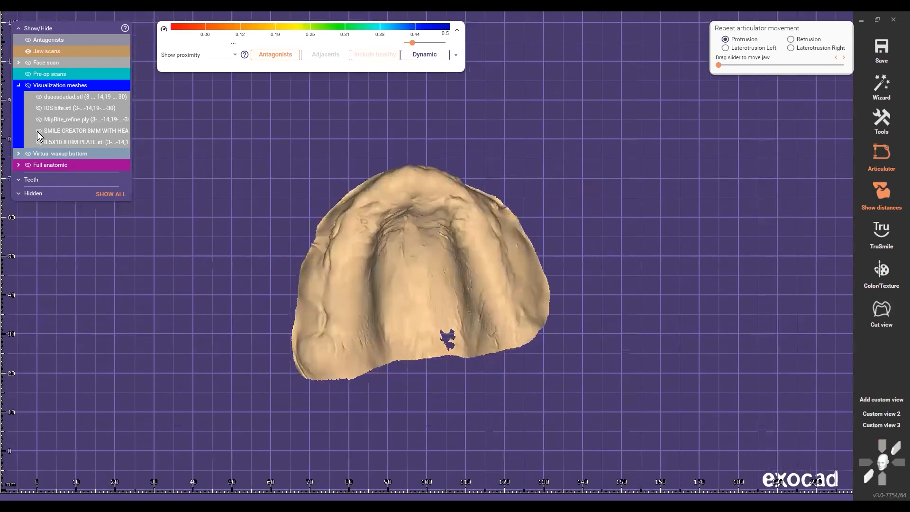
pyautogui.moveTo(480, 252); pyautogui.dragTo(473, 265, button='right')
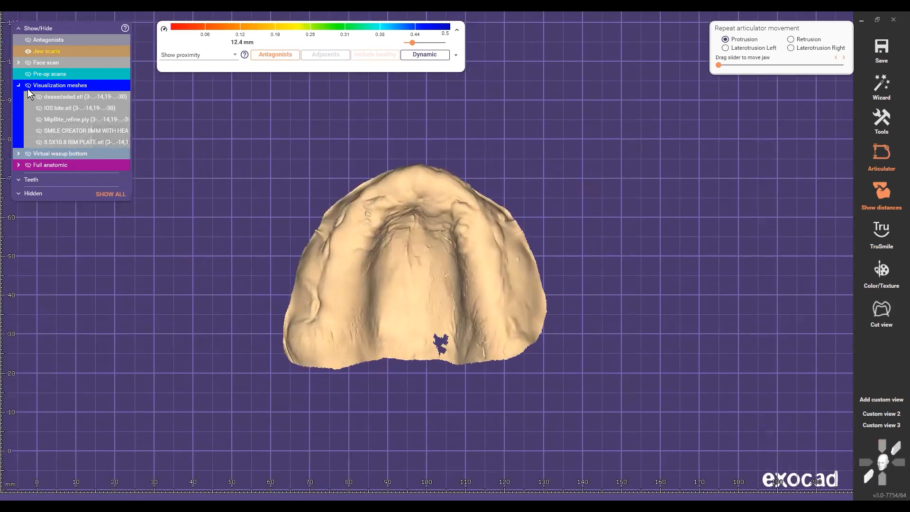
pyautogui.scroll(-2, 26, 75)
pyautogui.scroll(-1, 20, 64)
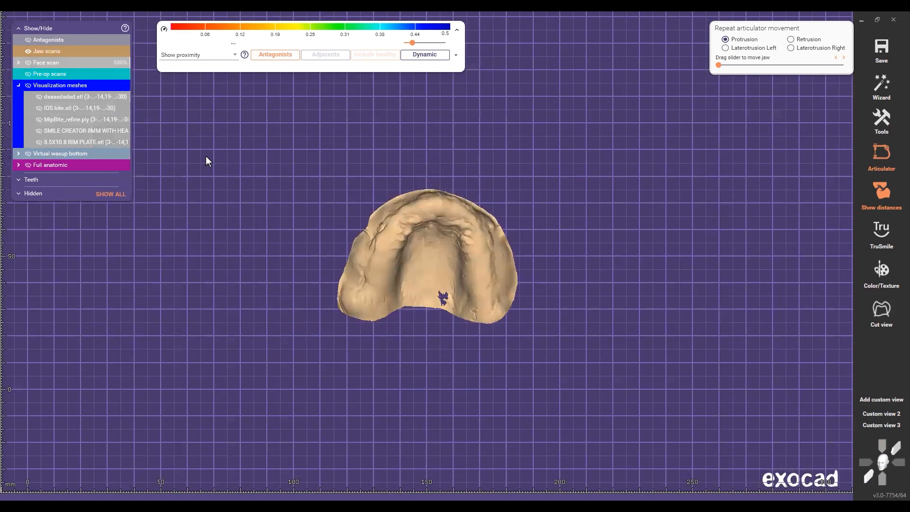
# Compare the jaw scan's ridge with the lip line of the DuchenneSmile_refine.ply face scan in Custom view 3, using transparency
pyautogui.click(890, 425)
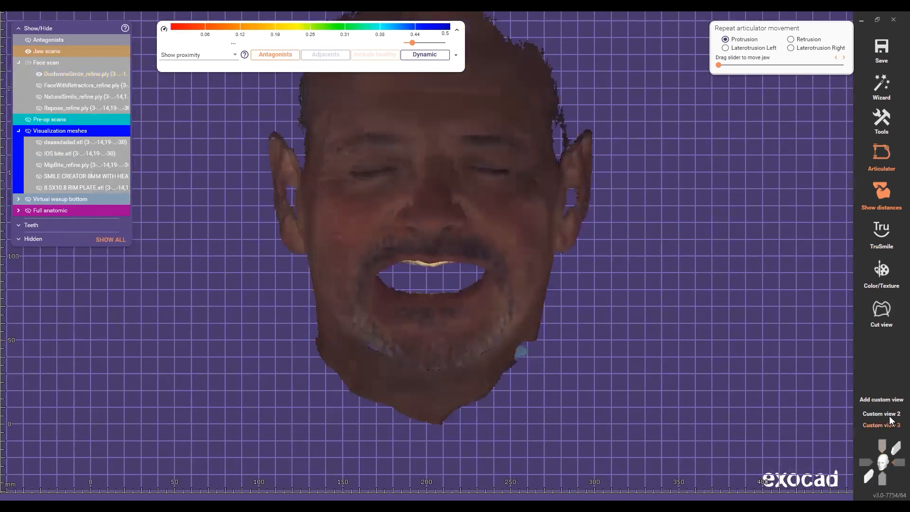
pyautogui.scroll(10, 566, 296)
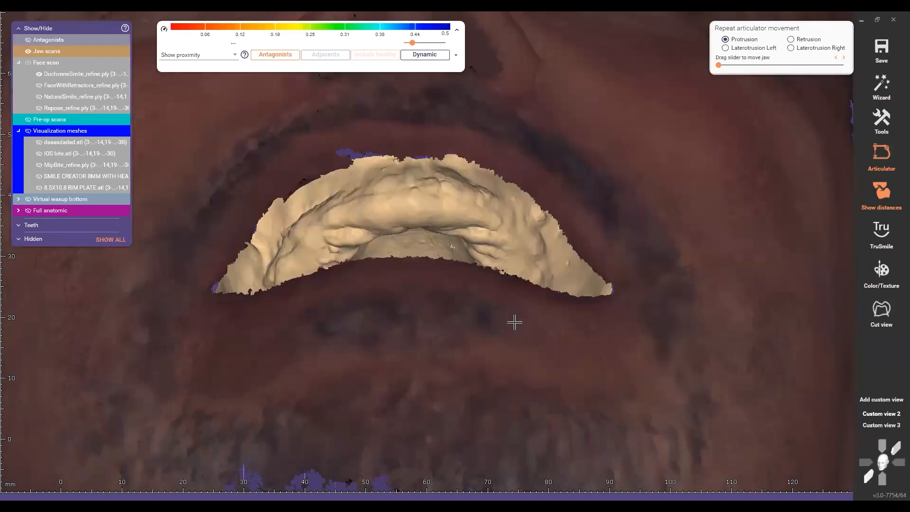
pyautogui.scroll(-10, 514, 322)
pyautogui.scroll(3, 607, 245)
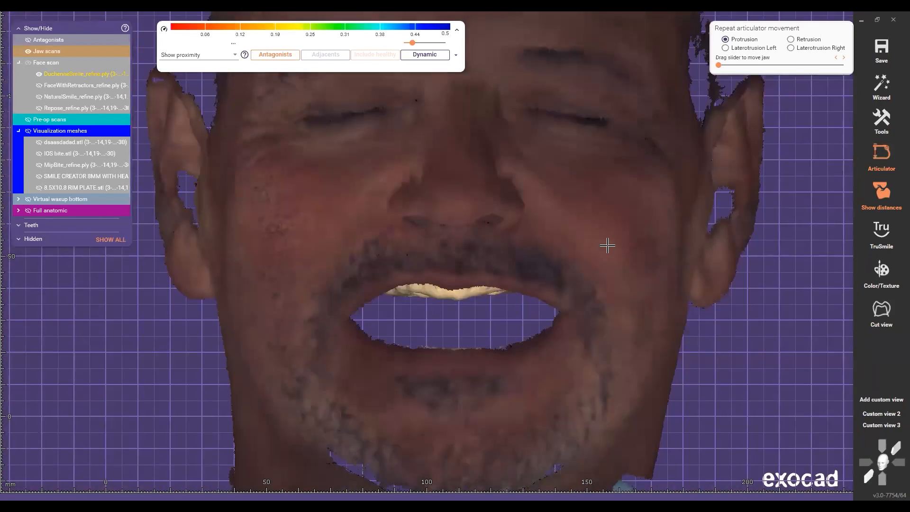
pyautogui.keyDown('ctrl'); pyautogui.scroll(-3, 607, 245); pyautogui.keyUp('ctrl')
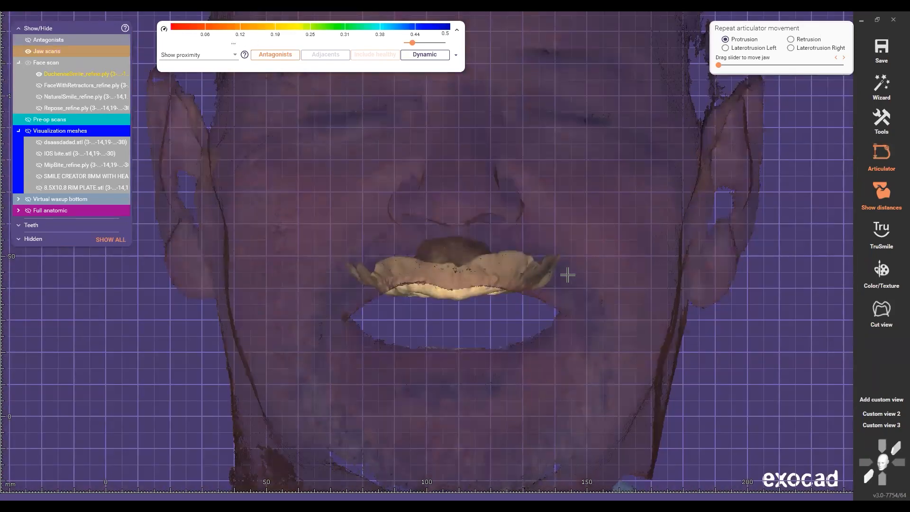
pyautogui.keyDown('ctrl'); pyautogui.scroll(-3, 586, 275); pyautogui.keyUp('ctrl')
# Open the jaw scan in the 3D Data Editor and compare its ridge with the transparent smile face scan
pyautogui.scroll(3, 476, 277)
pyautogui.rightClick(518, 297)
pyautogui.click(517, 301)
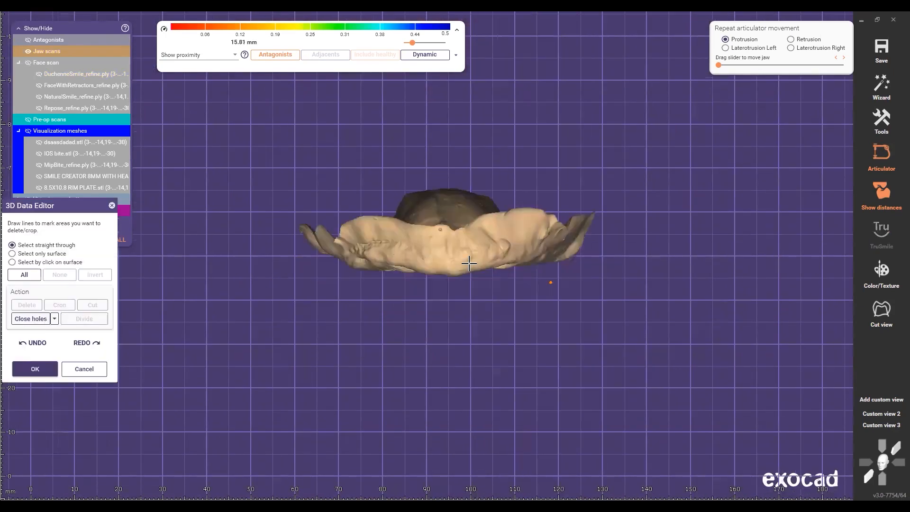
pyautogui.keyDown('ctrl'); pyautogui.scroll(2, 379, 250); pyautogui.keyUp('ctrl')
pyautogui.scroll(3, 371, 248)
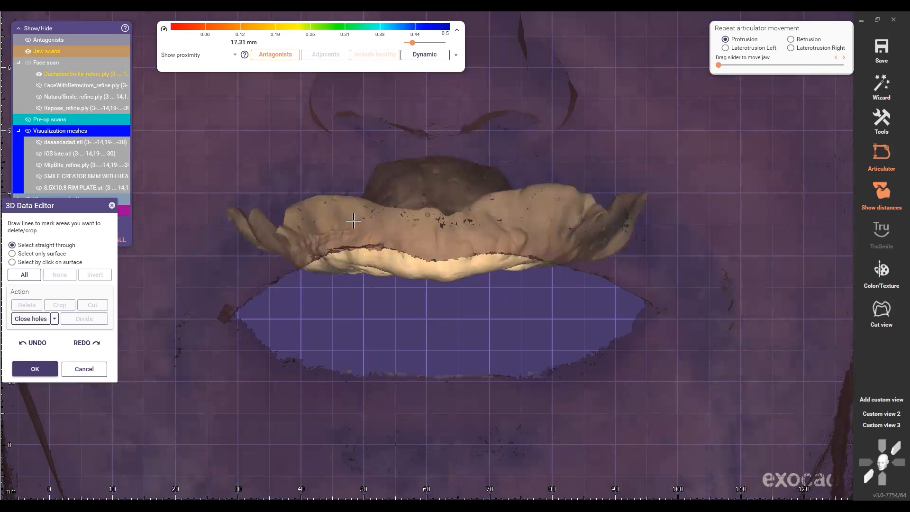
pyautogui.keyDown('ctrl'); pyautogui.scroll(-3, 305, 248); pyautogui.keyUp('ctrl')
pyautogui.moveTo(305, 245); pyautogui.dragTo(308, 257, button='right')
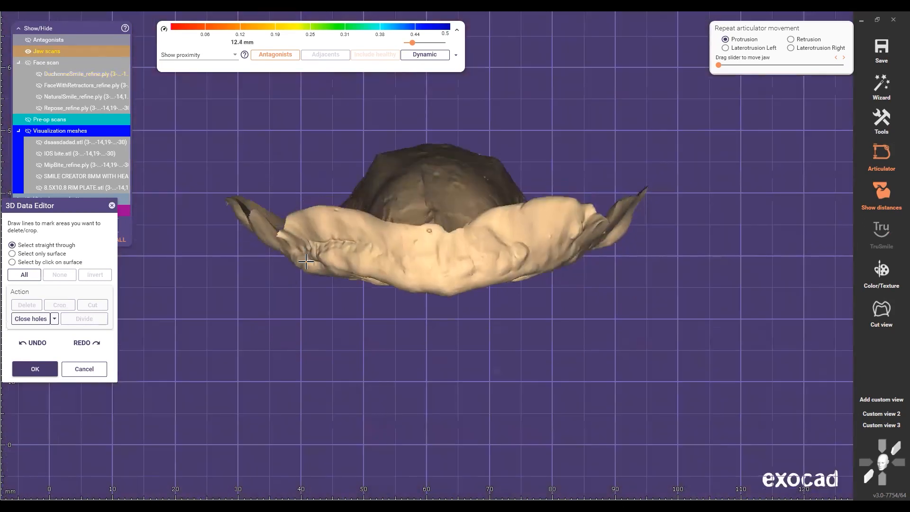
# Select the lower part of the jaw scan's ridge straight through by outlining it from the front
pyautogui.moveTo(312, 258); pyautogui.dragTo(322, 235, button='middle')
pyautogui.click(266, 225)
pyautogui.click(236, 217)
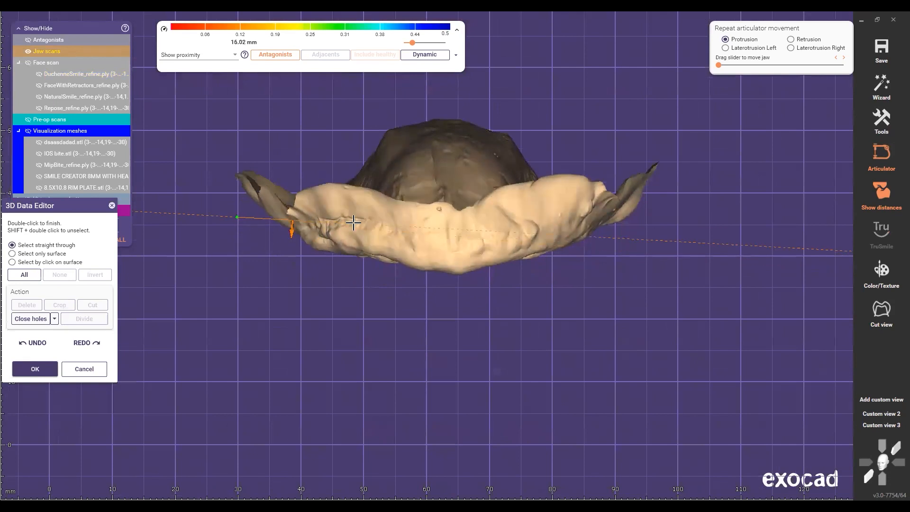
pyautogui.moveTo(686, 213)
pyautogui.mouseDown()
pyautogui.moveTo(319, 365)
pyautogui.moveTo(261, 364)
pyautogui.mouseUp()
pyautogui.doubleClick(261, 364)
# Unselect the posterior ends of the ridge on both sides of the jaw scan, keeping the ridge crest selected
pyautogui.scroll(-5, 465, 292)
pyautogui.moveTo(479, 203); pyautogui.dragTo(349, 358, button='right')
pyautogui.scroll(2, 348, 358)
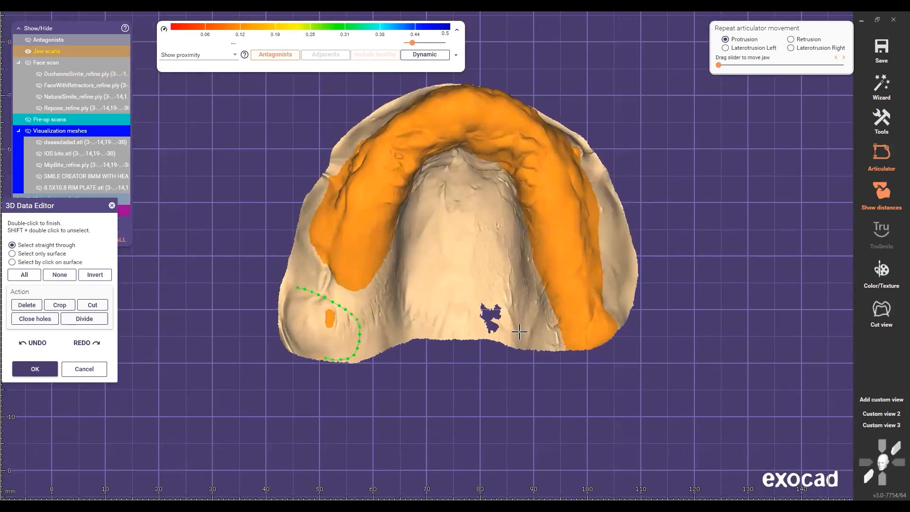
pyautogui.moveTo(519, 332); pyautogui.dragTo(526, 329, button='right')
pyautogui.moveTo(658, 284)
pyautogui.mouseDown()
pyautogui.moveTo(499, 363)
pyautogui.moveTo(659, 367)
pyautogui.mouseUp()
pyautogui.keyDown('shift'); pyautogui.doubleClick(659, 367); pyautogui.keyUp('shift')
pyautogui.moveTo(531, 327)
pyautogui.mouseDown(button='right')
pyautogui.moveTo(535, 345)
pyautogui.moveTo(514, 376)
pyautogui.moveTo(536, 353)
pyautogui.moveTo(533, 417)
pyautogui.moveTo(525, 372)
pyautogui.mouseUp(button='right')
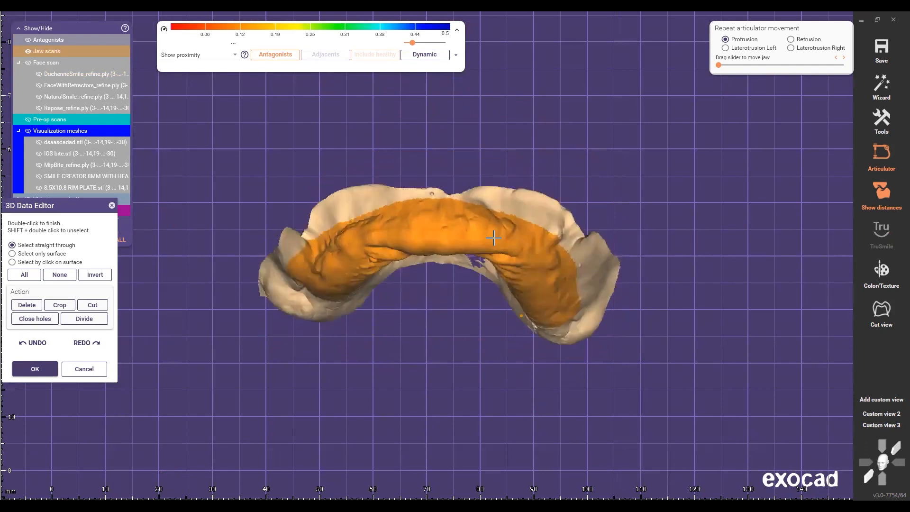
# Delete the selected alveolar ridge area from the upper jaw scan mesh
pyautogui.scroll(5, 401, 194)
pyautogui.scroll(3, 444, 157)
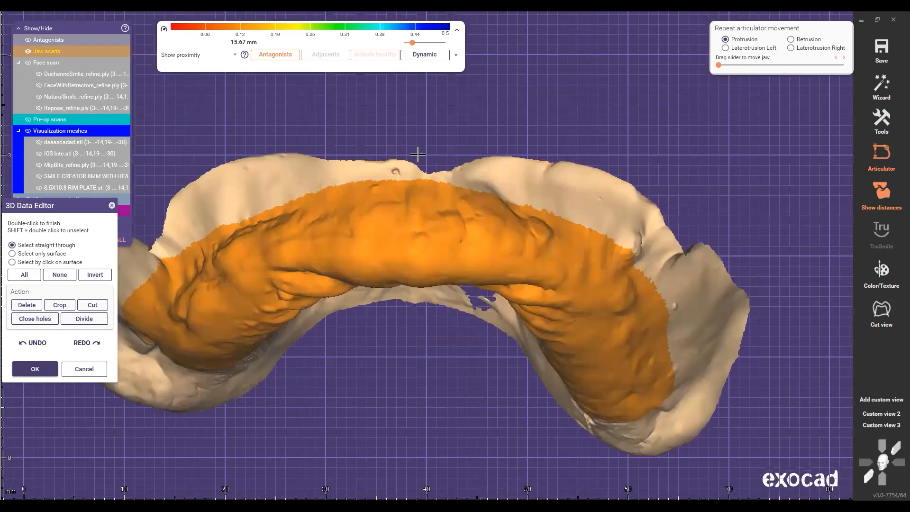
pyautogui.scroll(-4, 413, 261)
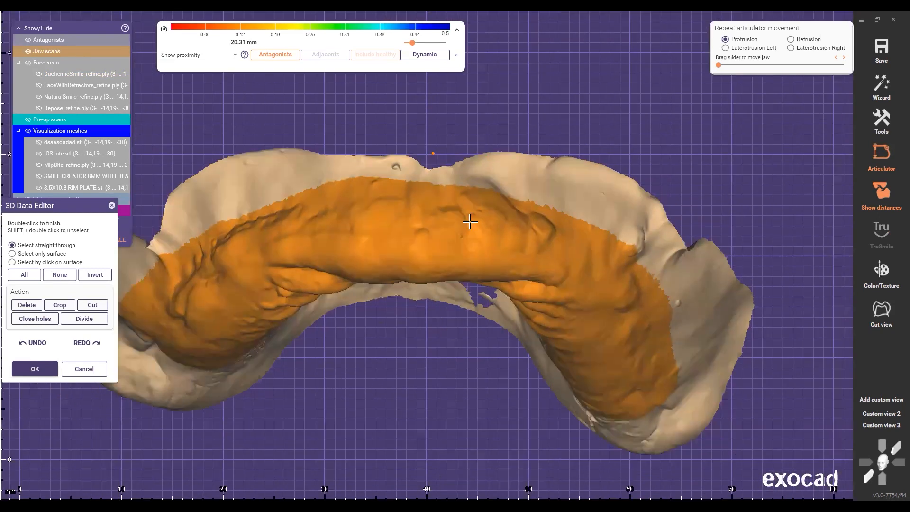
pyautogui.scroll(-5, 78, 205)
pyautogui.moveTo(209, 265); pyautogui.dragTo(246, 277, button='right')
pyautogui.scroll(-1, 224, 215)
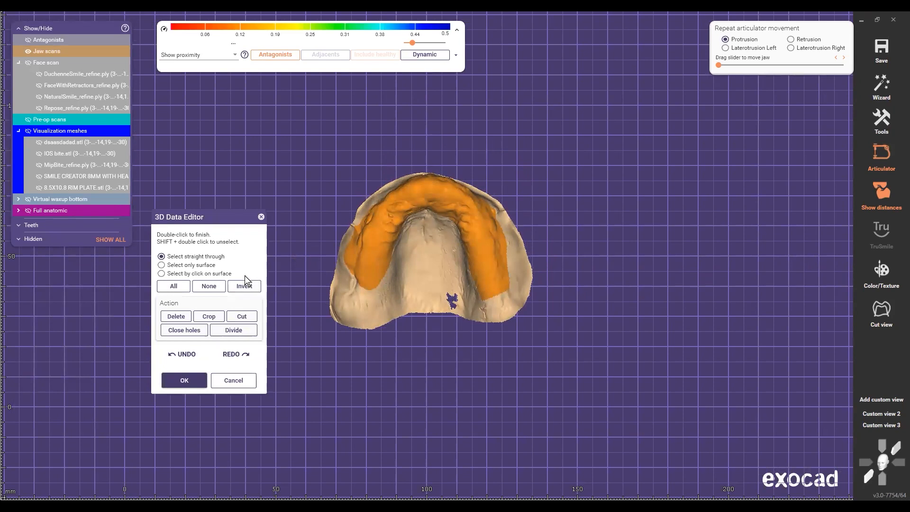
pyautogui.click(176, 317)
# Select the mesh around the removed ridge and most of the palate with a straight-through outline, excluding the posterior edge
pyautogui.moveTo(394, 282); pyautogui.dragTo(402, 225, button='right')
pyautogui.scroll(4, 313, 209)
pyautogui.click(309, 211)
pyautogui.moveTo(307, 217); pyautogui.dragTo(463, 315, button='right')
pyautogui.moveTo(588, 341)
pyautogui.mouseDown()
pyautogui.moveTo(457, 108)
pyautogui.moveTo(320, 168)
pyautogui.mouseUp()
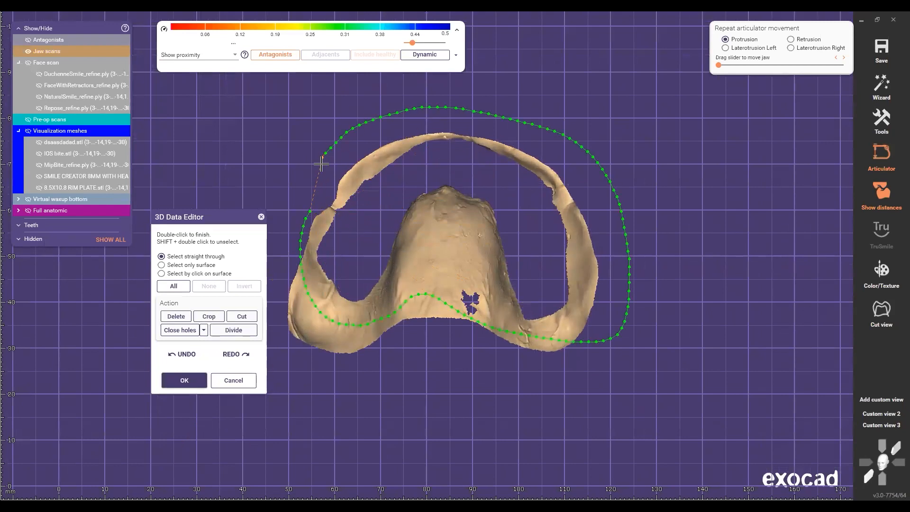
pyautogui.doubleClick(320, 167)
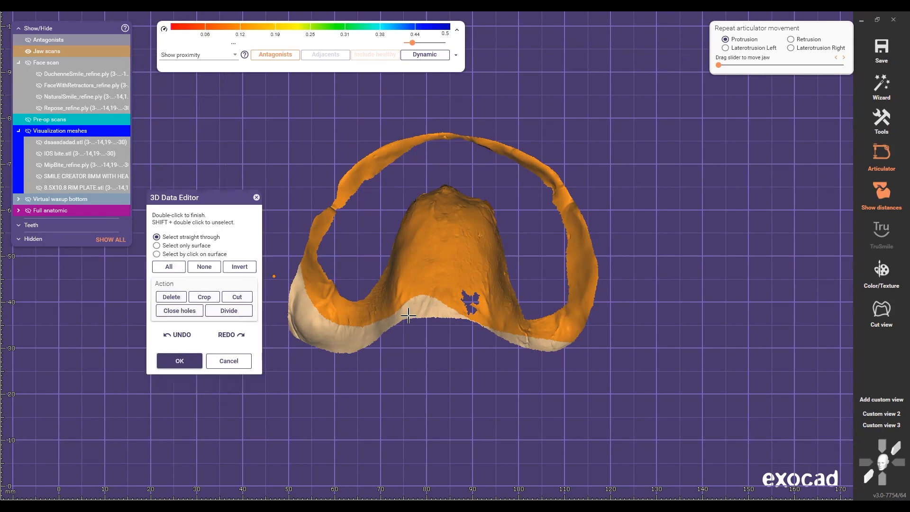
# Close the holes in the selected jaw mesh to form a smooth ridge and accept the mesh edit
pyautogui.moveTo(408, 315); pyautogui.dragTo(358, 302, button='right')
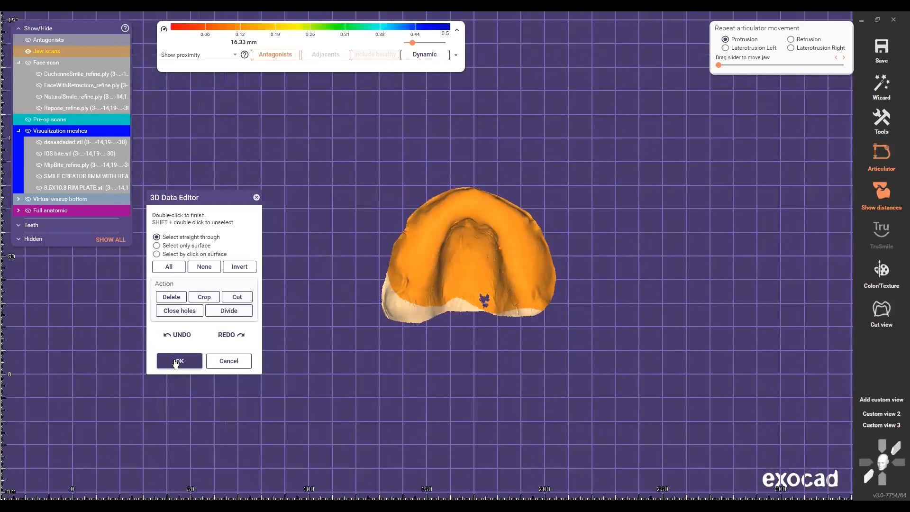
pyautogui.moveTo(457, 268); pyautogui.dragTo(458, 295, button='right')
pyautogui.scroll(5, 449, 249)
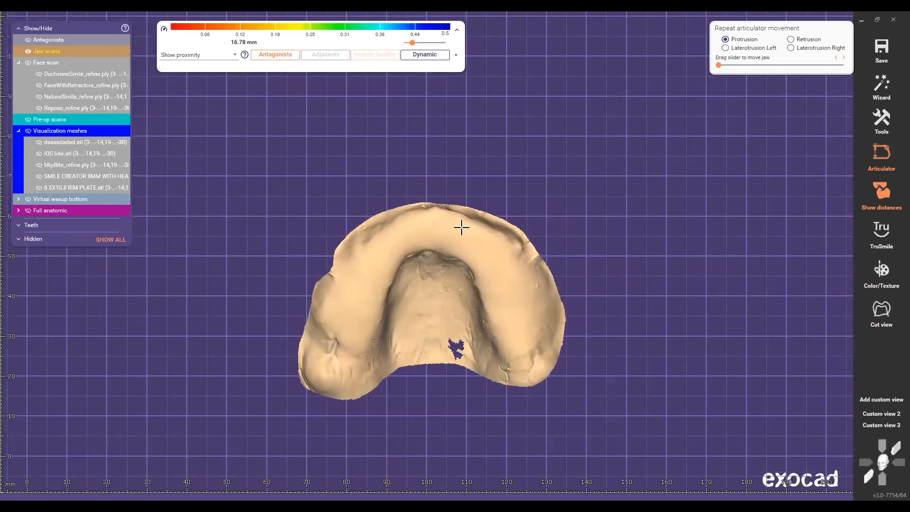
# Start free-forming the jaw scan in Free mode, with Smooth/Flatten at maximum strength
pyautogui.moveTo(461, 228)
pyautogui.mouseDown(button='right')
pyautogui.moveTo(461, 300)
pyautogui.moveTo(461, 248)
pyautogui.moveTo(447, 238)
pyautogui.mouseUp(button='right')
pyautogui.scroll(4, 447, 237)
pyautogui.moveTo(548, 273); pyautogui.dragTo(446, 208, button='right')
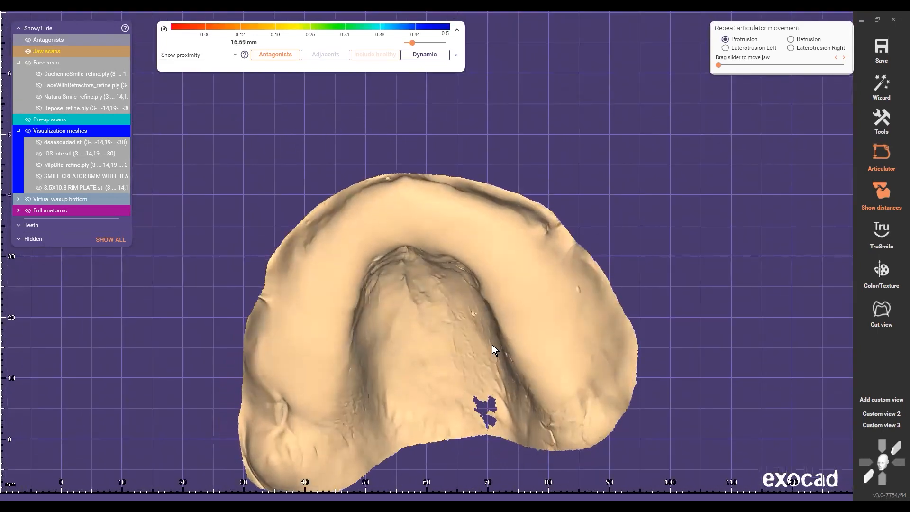
pyautogui.rightClick(484, 186)
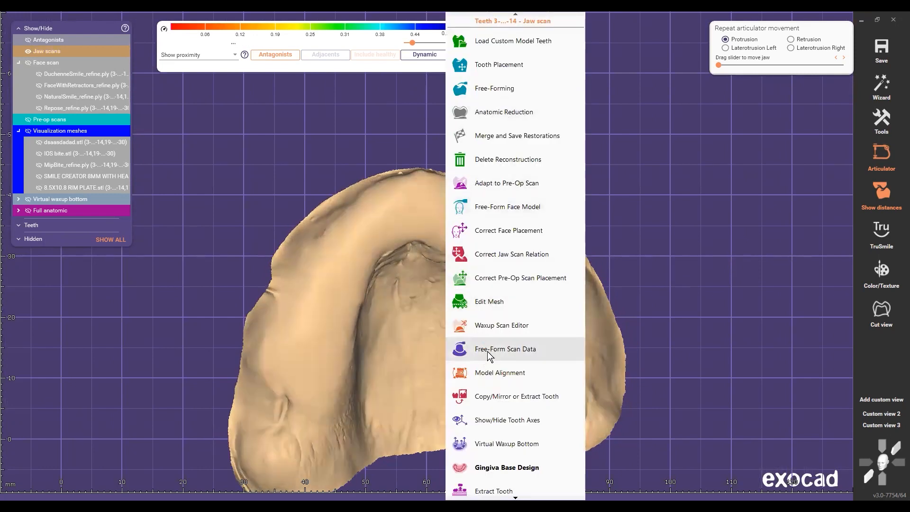
pyautogui.click(489, 351)
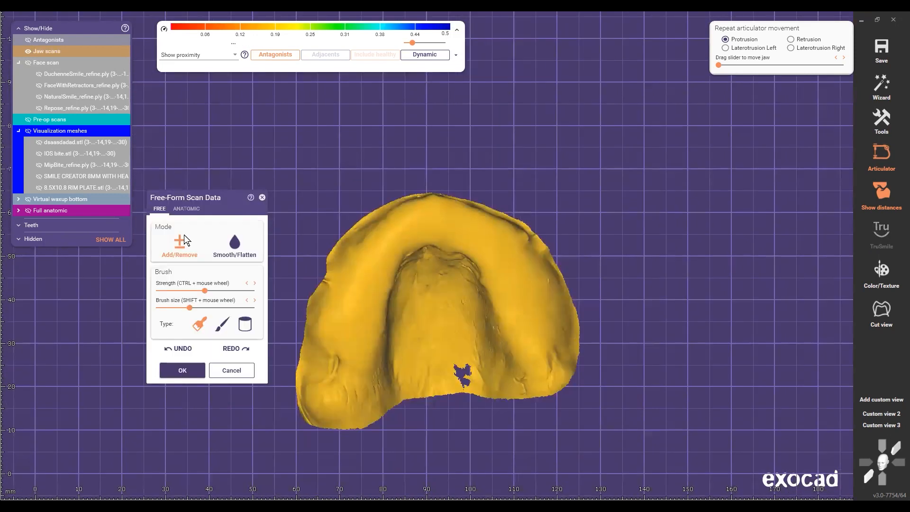
pyautogui.click(187, 209)
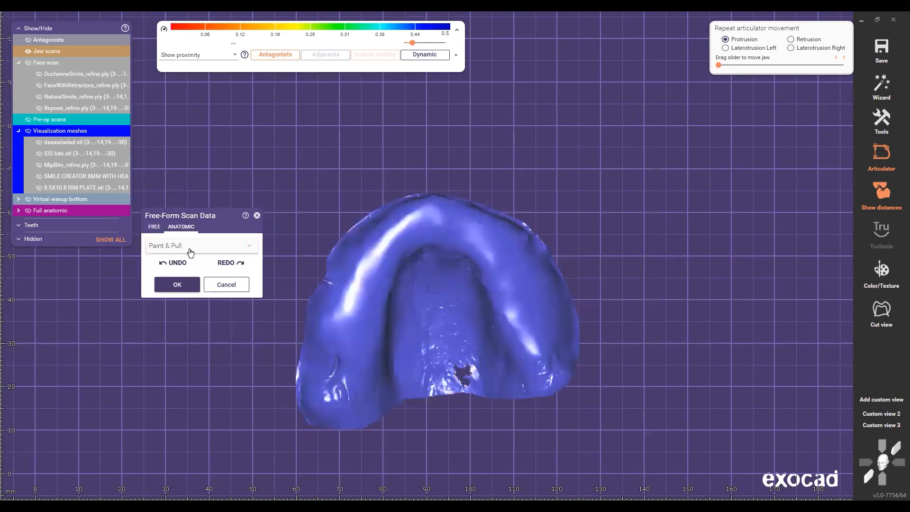
pyautogui.click(154, 226)
pyautogui.keyDown('ctrl'); pyautogui.scroll(5, 361, 320); pyautogui.keyUp('ctrl')
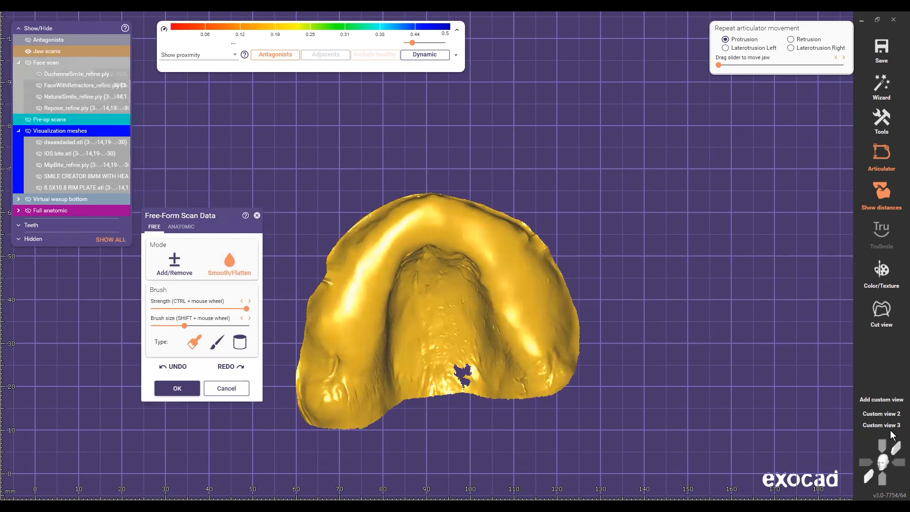
# Check the ridge against the smile face scan in Custom view 2, and reshape it with a maximum-size Add/Remove brush
pyautogui.click(893, 416)
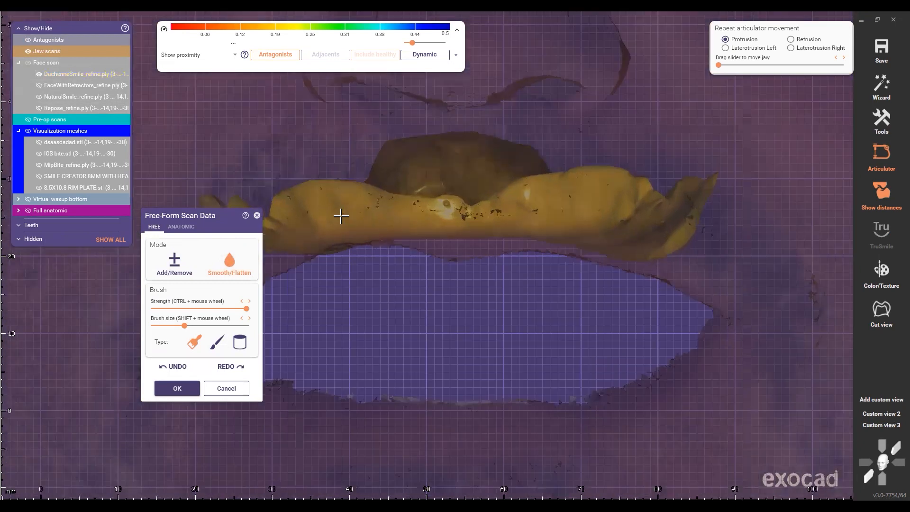
pyautogui.scroll(2, 342, 217)
pyautogui.moveTo(327, 233); pyautogui.dragTo(337, 214, button='right')
pyautogui.keyDown('ctrl'); pyautogui.middleClick(381, 134); pyautogui.keyUp('ctrl')
pyautogui.moveTo(382, 134); pyautogui.dragTo(426, 76, button='right')
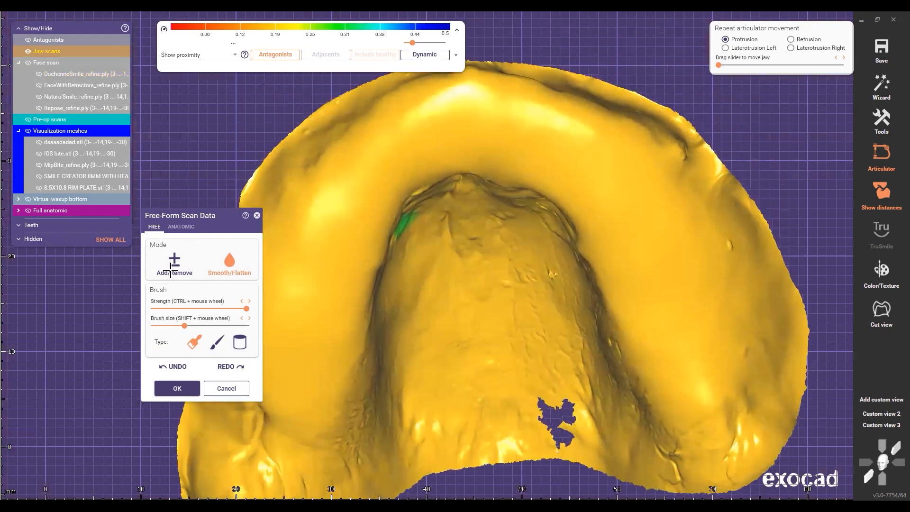
pyautogui.keyDown('shift'); pyautogui.scroll(6, 483, 110); pyautogui.keyUp('shift')
pyautogui.moveTo(610, 143)
pyautogui.mouseDown()
pyautogui.moveTo(709, 264)
pyautogui.moveTo(687, 321)
pyautogui.moveTo(512, 134)
pyautogui.moveTo(353, 264)
pyautogui.moveTo(308, 260)
pyautogui.moveTo(312, 221)
pyautogui.moveTo(391, 144)
pyautogui.moveTo(389, 165)
pyautogui.mouseUp()
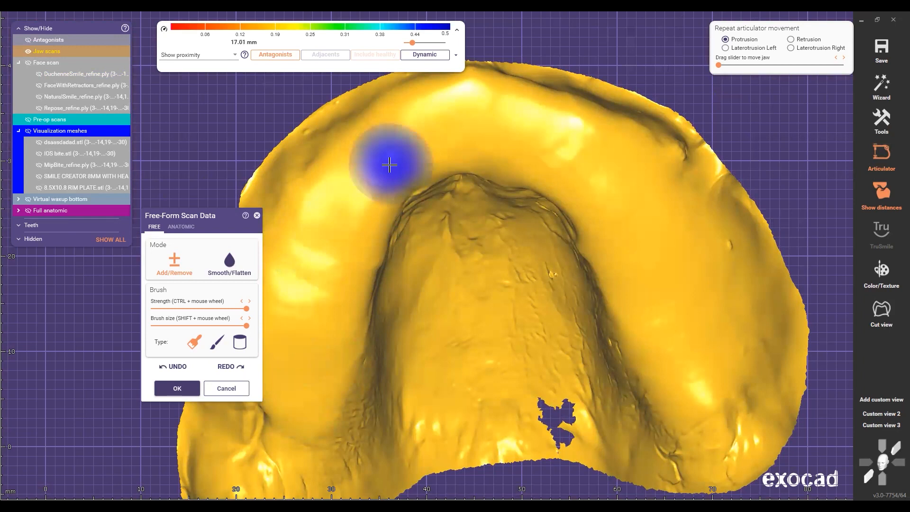
pyautogui.scroll(-5, 403, 157)
pyautogui.scroll(-3, 407, 159)
pyautogui.moveTo(460, 141)
pyautogui.mouseDown()
pyautogui.moveTo(488, 158)
pyautogui.moveTo(433, 146)
pyautogui.moveTo(380, 184)
pyautogui.moveTo(357, 217)
pyautogui.moveTo(385, 167)
pyautogui.moveTo(445, 144)
pyautogui.moveTo(508, 221)
pyautogui.moveTo(519, 182)
pyautogui.moveTo(432, 143)
pyautogui.moveTo(374, 165)
pyautogui.moveTo(351, 242)
pyautogui.moveTo(393, 168)
pyautogui.moveTo(471, 150)
pyautogui.moveTo(442, 144)
pyautogui.mouseUp()
pyautogui.scroll(5, 442, 145)
pyautogui.moveTo(377, 157)
pyautogui.mouseDown()
pyautogui.moveTo(431, 139)
pyautogui.moveTo(490, 149)
pyautogui.moveTo(398, 147)
pyautogui.moveTo(304, 237)
pyautogui.moveTo(418, 158)
pyautogui.moveTo(552, 203)
pyautogui.moveTo(581, 295)
pyautogui.moveTo(538, 179)
pyautogui.moveTo(544, 260)
pyautogui.moveTo(538, 167)
pyautogui.moveTo(392, 146)
pyautogui.moveTo(302, 264)
pyautogui.moveTo(345, 203)
pyautogui.moveTo(366, 151)
pyautogui.moveTo(341, 163)
pyautogui.moveTo(315, 203)
pyautogui.moveTo(335, 158)
pyautogui.moveTo(386, 131)
pyautogui.moveTo(455, 126)
pyautogui.moveTo(502, 145)
pyautogui.moveTo(575, 260)
pyautogui.moveTo(548, 242)
pyautogui.moveTo(565, 282)
pyautogui.moveTo(436, 159)
pyautogui.moveTo(382, 146)
pyautogui.moveTo(287, 244)
pyautogui.mouseUp()
pyautogui.keyDown('shift'); pyautogui.scroll(-4, 353, 156); pyautogui.keyUp('shift')
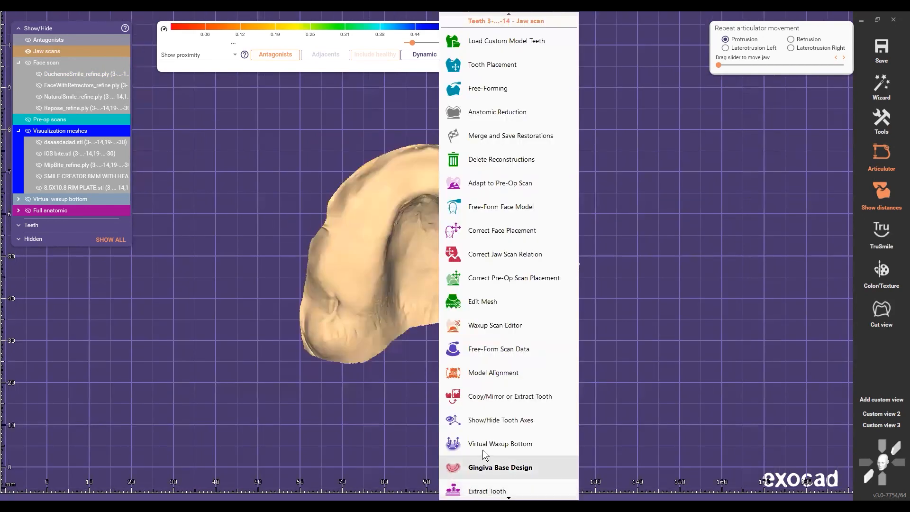
# Update the virtual waxup bottom for teeth 3 to 14 from the edited jaw scan
pyautogui.click(485, 443)
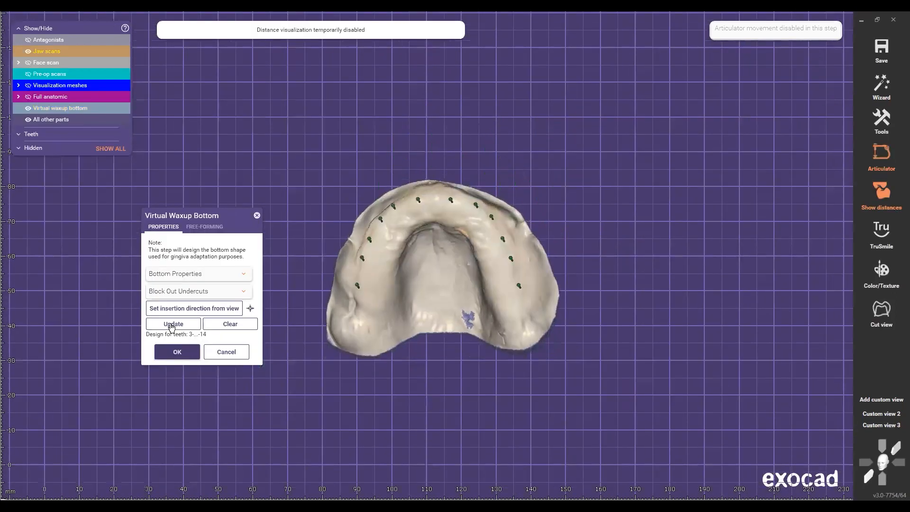
pyautogui.click(171, 324)
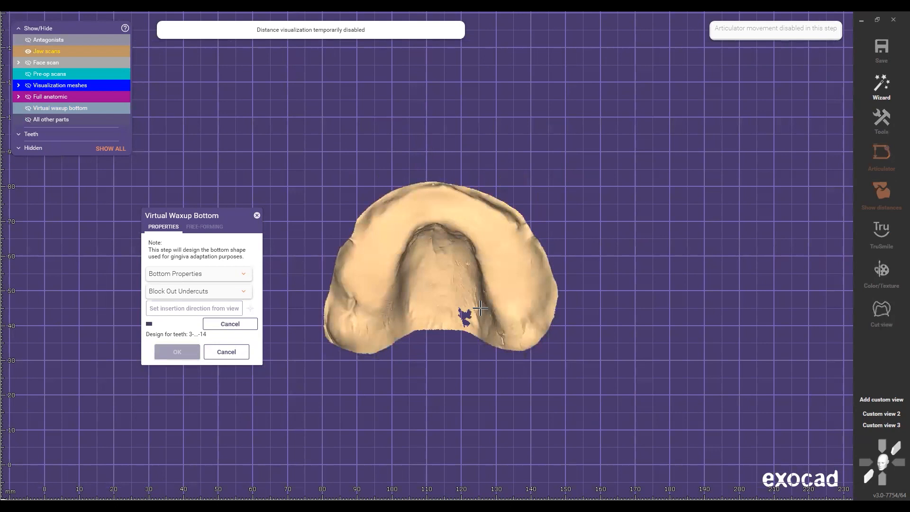
pyautogui.moveTo(442, 215); pyautogui.dragTo(461, 346, button='right')
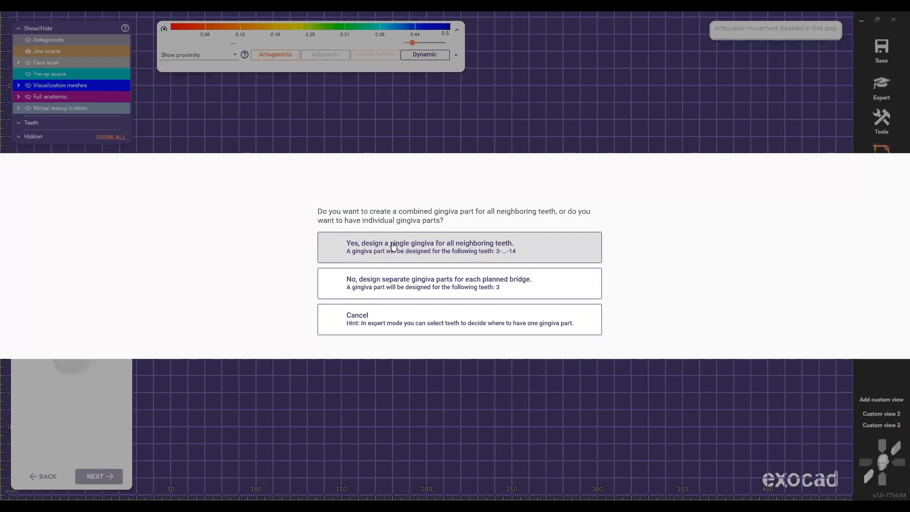
# Choose a single gingiva for all neighboring teeth 3 to 14 and begin its margin line beside the molar at one end
pyautogui.click(392, 243)
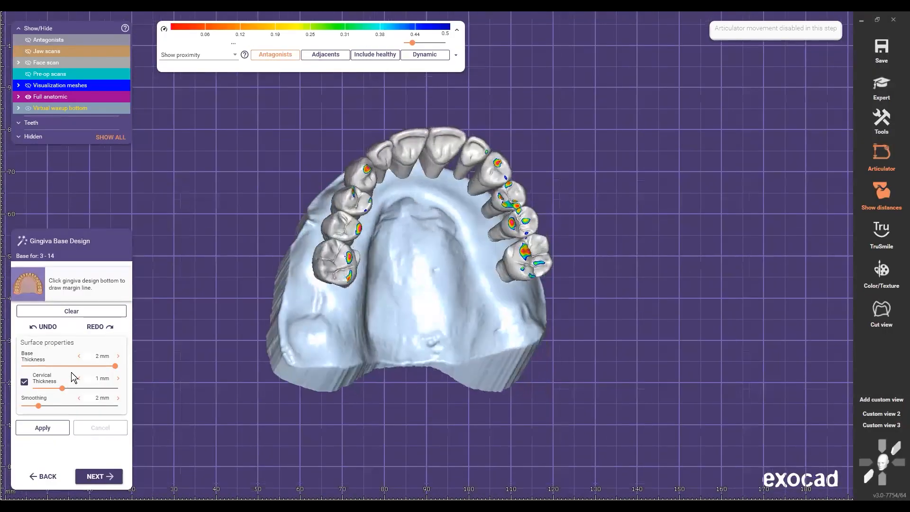
pyautogui.scroll(-3, 358, 320)
pyautogui.moveTo(311, 235); pyautogui.dragTo(548, 213, button='right')
pyautogui.scroll(2, 329, 226)
pyautogui.click(325, 236)
pyautogui.scroll(4, 323, 281)
pyautogui.click(322, 290)
# Extend the gingiva margin line along the palatal side of the arch to the last molar on the opposite side
pyautogui.moveTo(436, 120); pyautogui.dragTo(415, 183, button='middle')
pyautogui.click(436, 183)
pyautogui.click(477, 154)
pyautogui.click(531, 160)
pyautogui.moveTo(403, 179); pyautogui.dragTo(361, 259, button='right')
pyautogui.scroll(2, 485, 251)
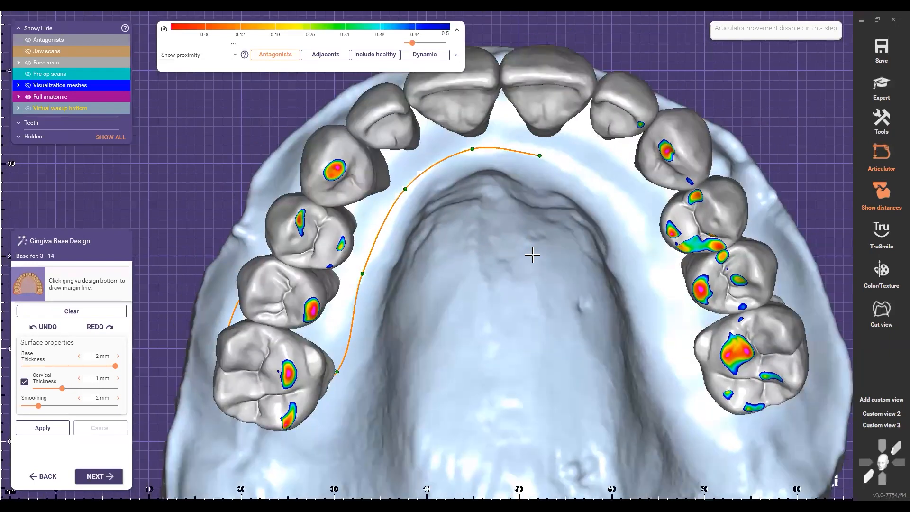
pyautogui.scroll(-5, 530, 251)
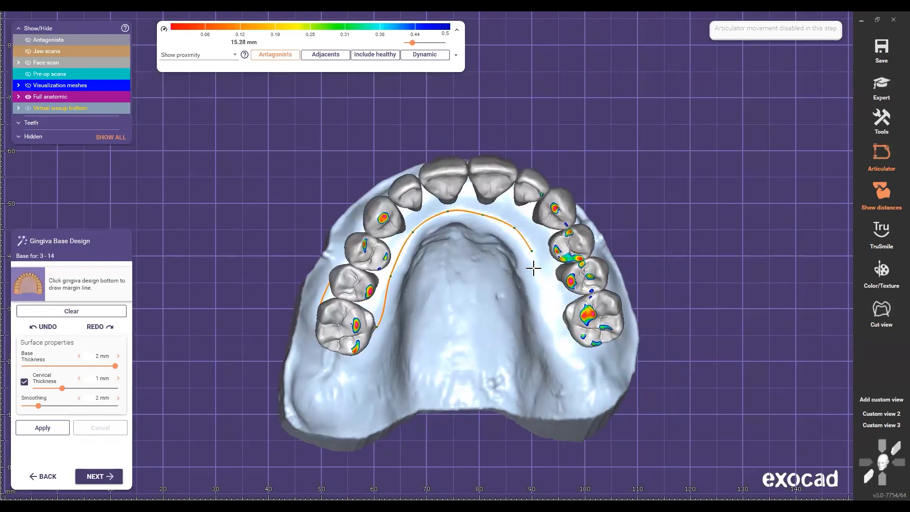
pyautogui.click(545, 282)
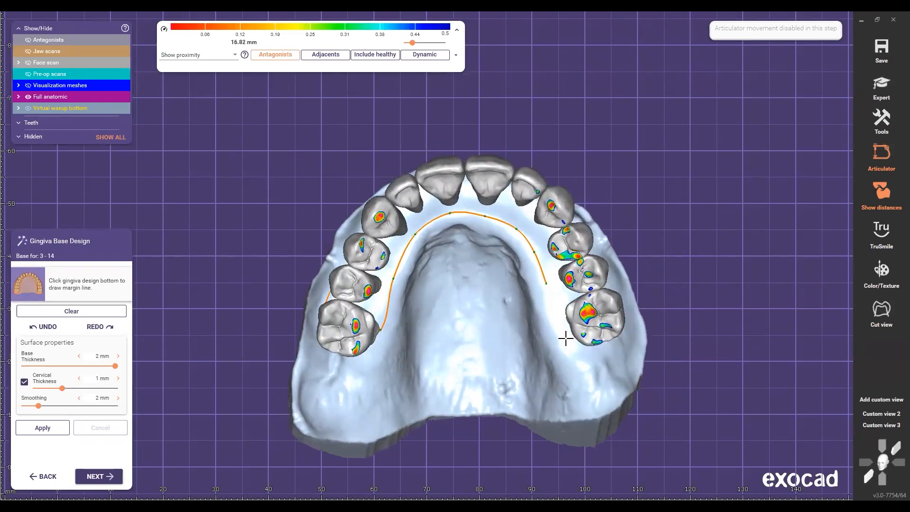
pyautogui.scroll(-1, 510, 327)
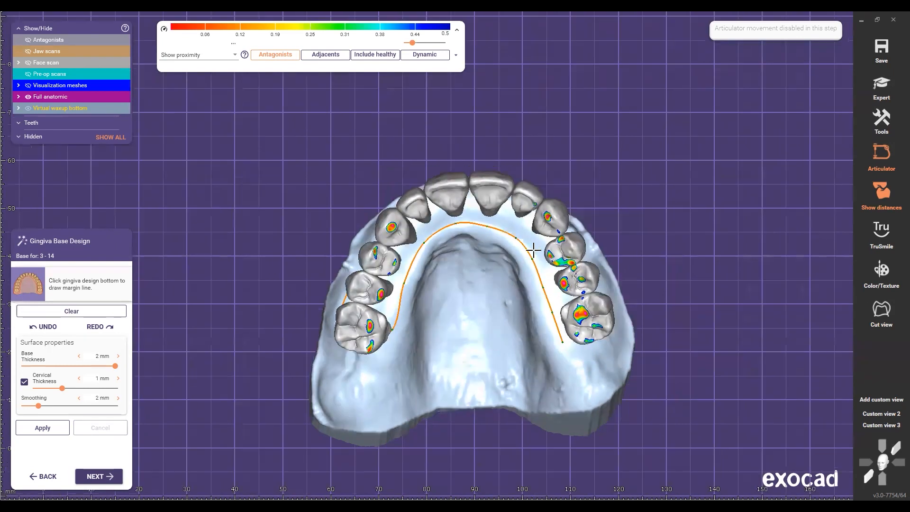
# Carry the margin line around the last molar and along the outer side of the arch, closing the loop
pyautogui.moveTo(571, 322); pyautogui.dragTo(557, 341, button='right')
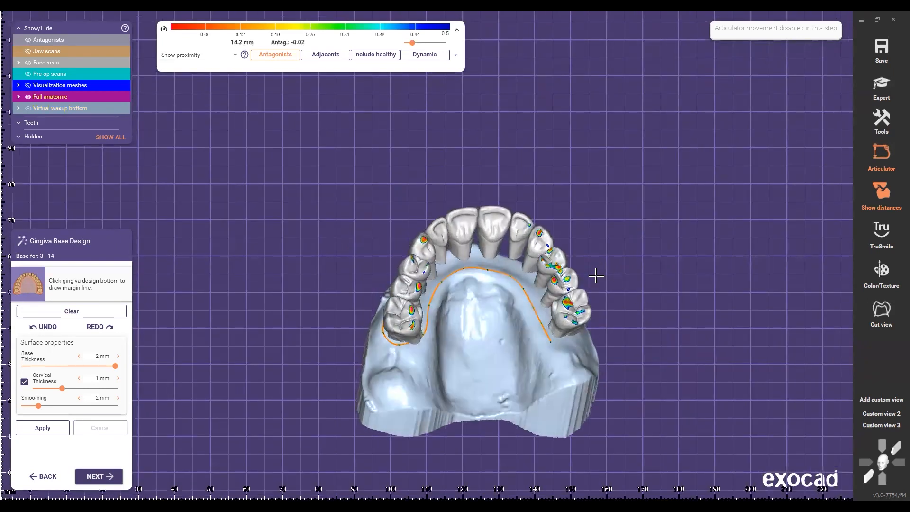
pyautogui.moveTo(469, 355); pyautogui.dragTo(362, 334, button='right')
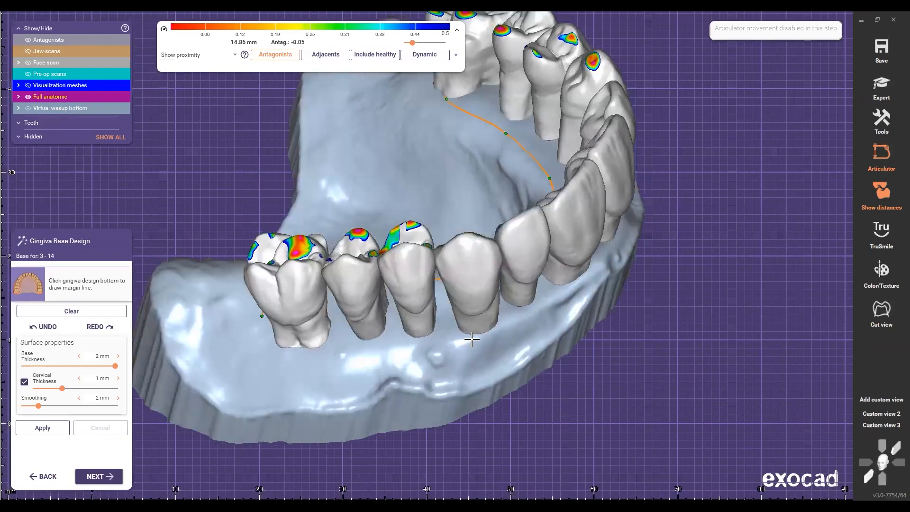
pyautogui.moveTo(472, 340); pyautogui.dragTo(511, 322, button='right')
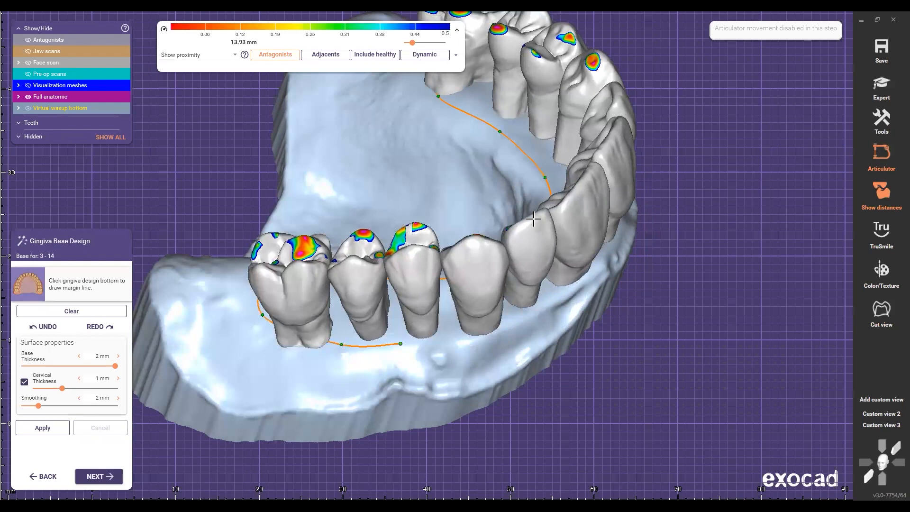
pyautogui.scroll(-3, 580, 305)
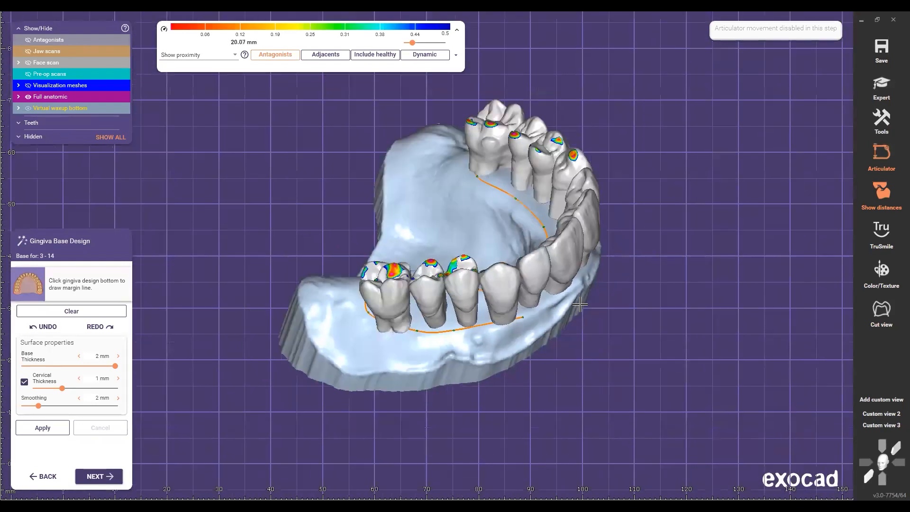
pyautogui.moveTo(602, 291); pyautogui.dragTo(645, 268, button='right')
pyautogui.doubleClick(638, 268)
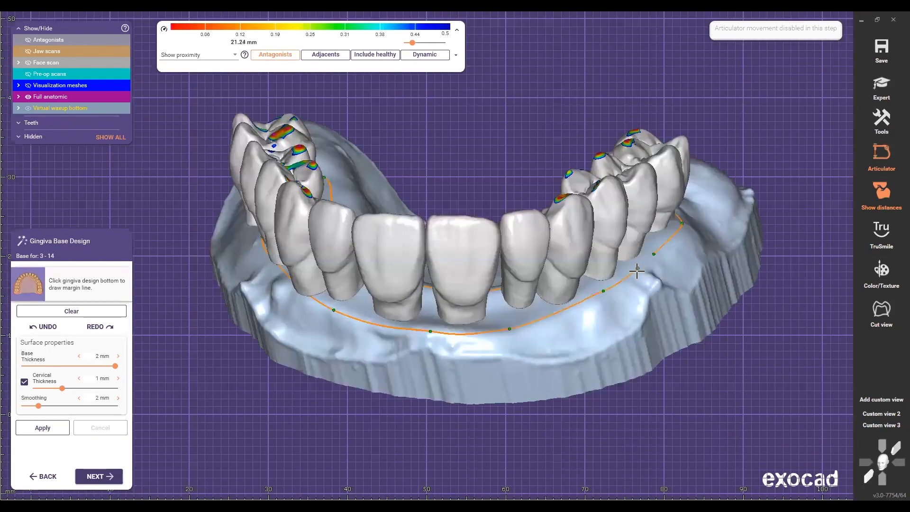
# Generate the gingiva base from the closed margin line and hide the virtual waxup bottom
pyautogui.scroll(-5, 640, 274)
pyautogui.moveTo(540, 332); pyautogui.dragTo(396, 224, button='right')
pyautogui.scroll(4, 331, 392)
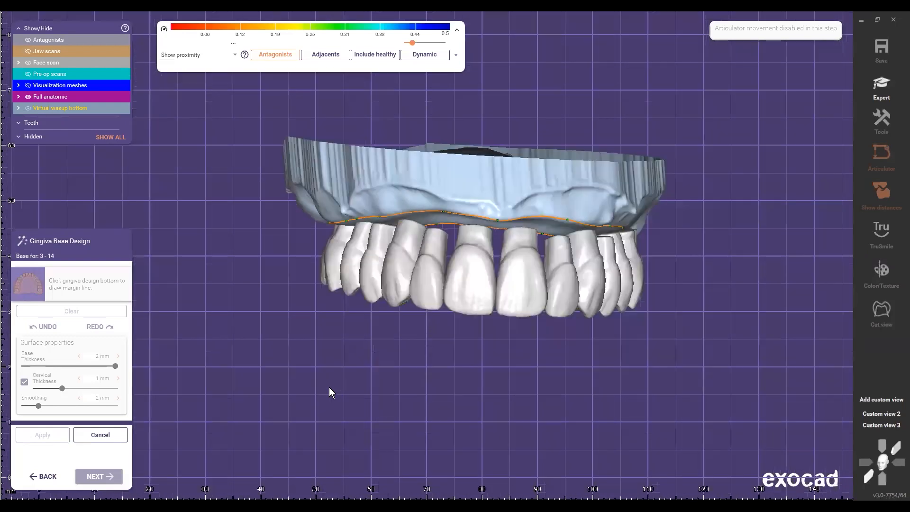
pyautogui.scroll(-1, 329, 388)
pyautogui.moveTo(329, 388); pyautogui.dragTo(381, 327, button='right')
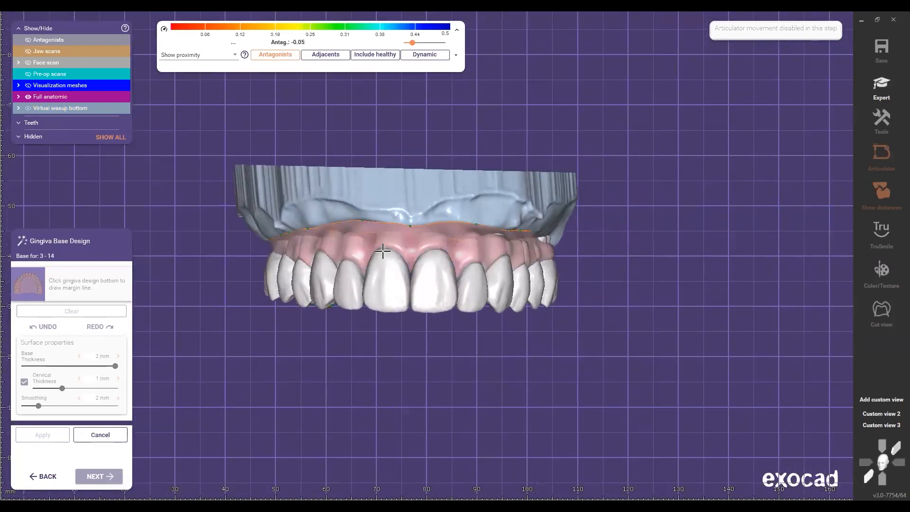
pyautogui.moveTo(412, 242); pyautogui.dragTo(402, 250, button='right')
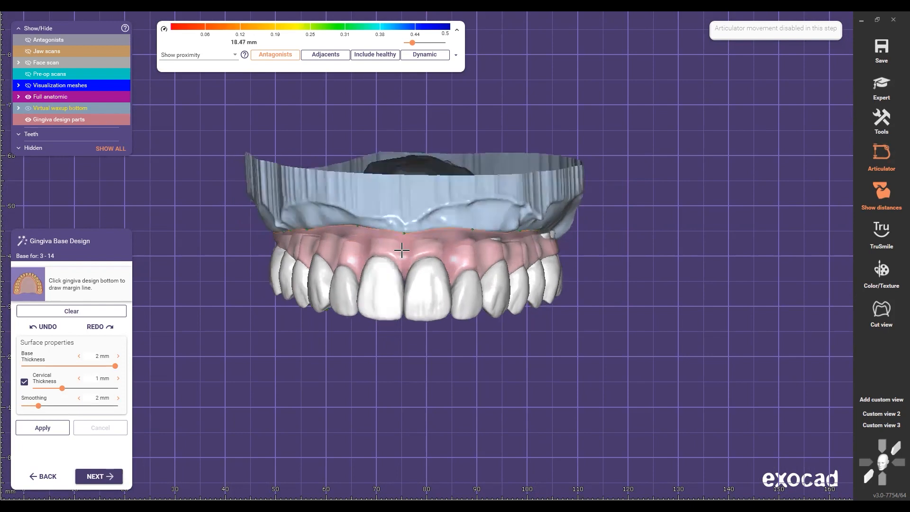
pyautogui.scroll(2, 398, 189)
pyautogui.keyDown('ctrl'); pyautogui.middleClick(399, 189); pyautogui.keyUp('ctrl')
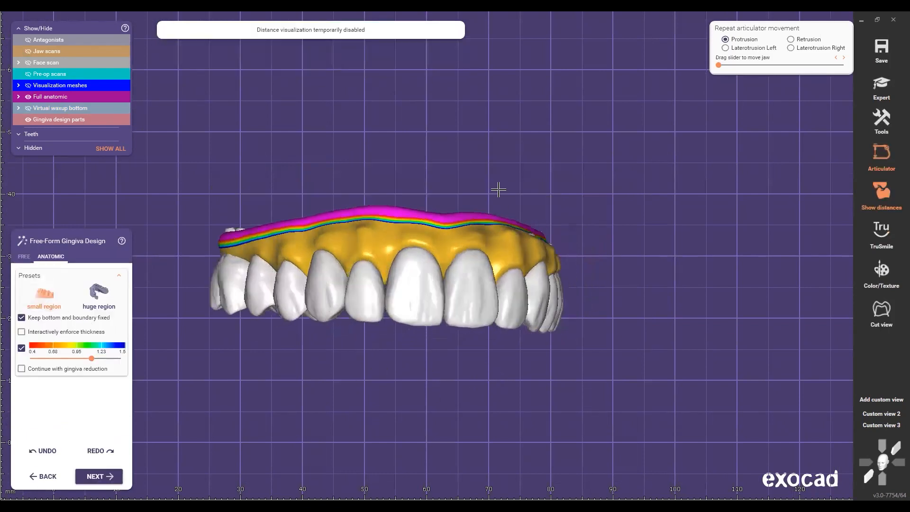
# Examine the generated gingiva base and its thickness coloring along the outer side of the arch
pyautogui.scroll(-4, 498, 192)
pyautogui.moveTo(487, 219); pyautogui.dragTo(52, 297, button='right')
pyautogui.scroll(5, 52, 297)
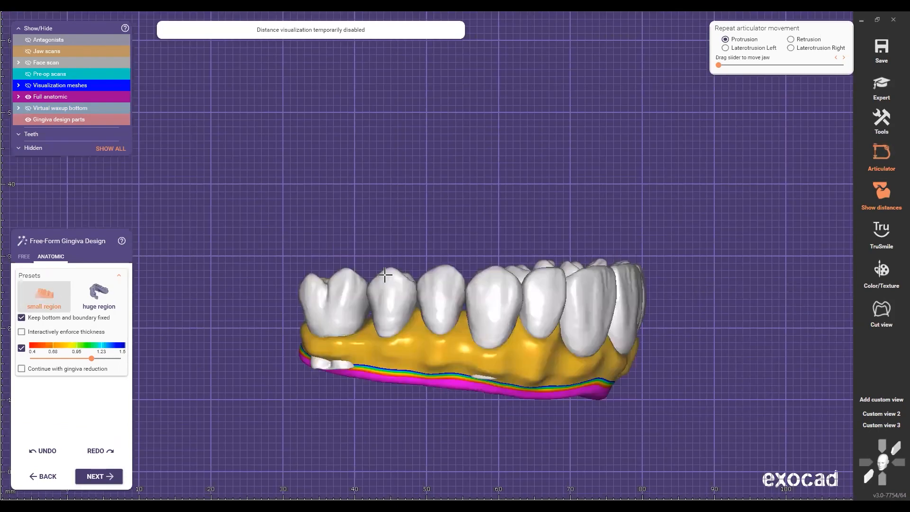
pyautogui.scroll(5, 385, 274)
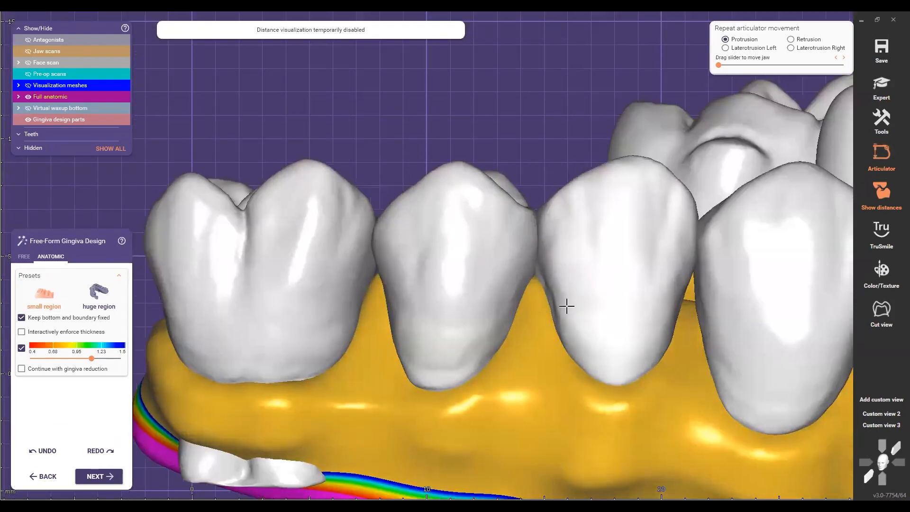
pyautogui.moveTo(566, 306); pyautogui.dragTo(462, 306, button='middle')
pyautogui.moveTo(603, 308); pyautogui.dragTo(616, 215, button='right')
pyautogui.scroll(-4, 510, 232)
pyautogui.scroll(3, 383, 306)
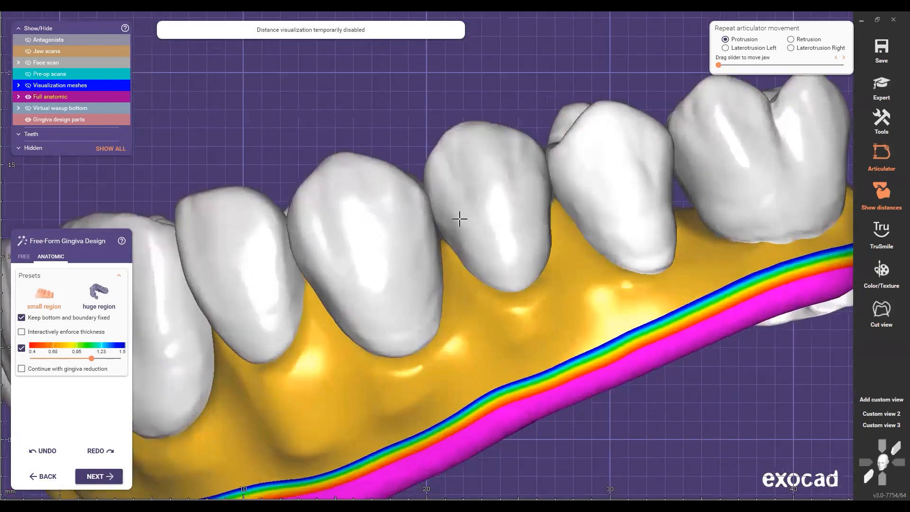
pyautogui.scroll(-5, 427, 261)
pyautogui.moveTo(427, 260); pyautogui.dragTo(468, 252, button='right')
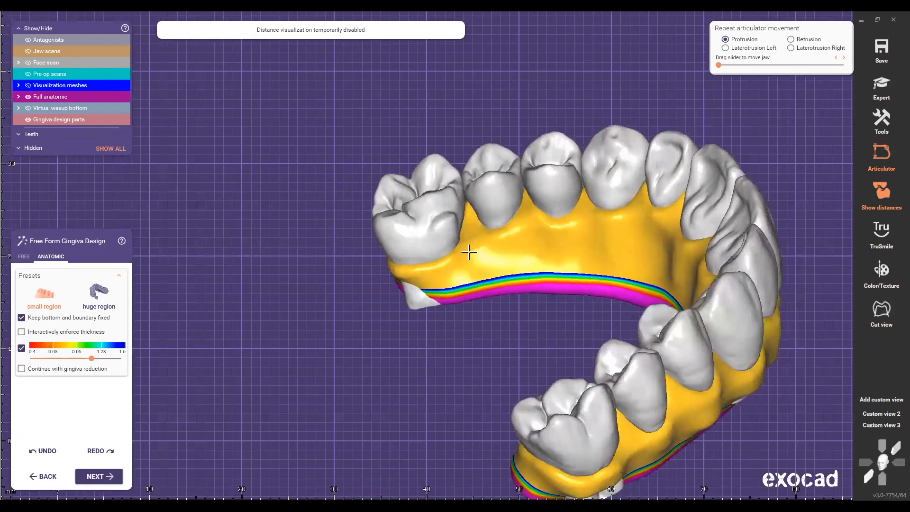
# Inspect the palatal side of the gingiva base from the molars to the front teeth
pyautogui.scroll(5, 475, 232)
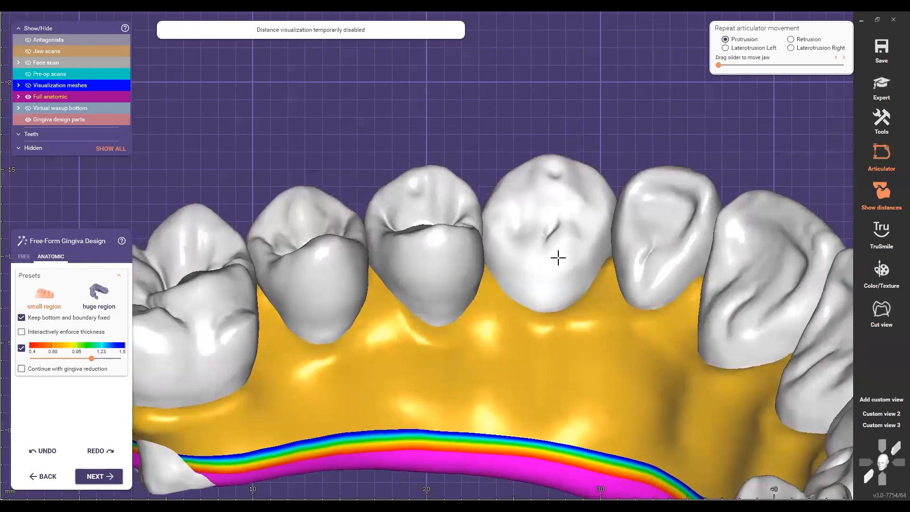
pyautogui.moveTo(558, 258); pyautogui.dragTo(589, 336, button='right')
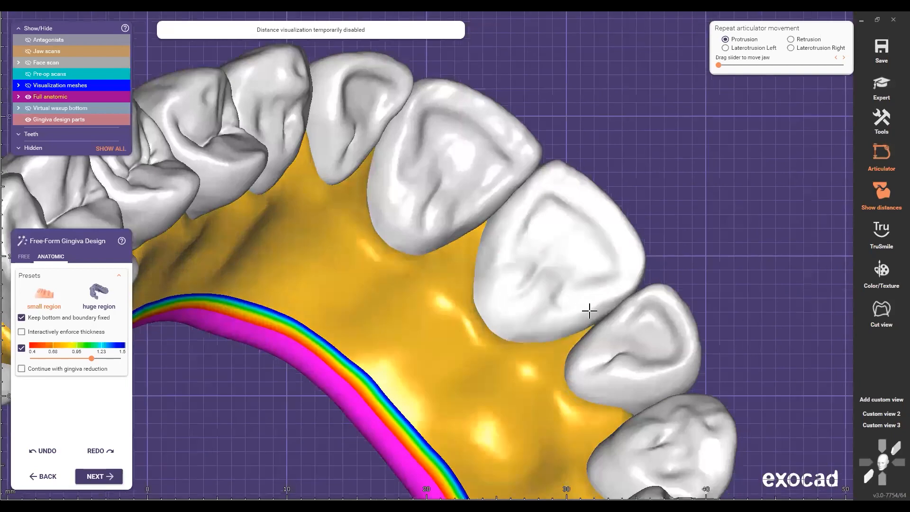
pyautogui.scroll(3, 586, 305)
pyautogui.scroll(-1, 602, 342)
pyautogui.scroll(2, 528, 374)
pyautogui.moveTo(493, 351); pyautogui.dragTo(523, 303, button='right')
pyautogui.scroll(-6, 497, 403)
pyautogui.moveTo(494, 434); pyautogui.dragTo(431, 354, button='right')
pyautogui.scroll(1, 424, 307)
pyautogui.scroll(2, 164, 292)
# Reshape the palatal gingiva with the free-form Add/Remove brush, raising the strength to maximum and using a smaller brush
pyautogui.click(21, 257)
pyautogui.scroll(1, 426, 379)
pyautogui.moveTo(446, 403); pyautogui.dragTo(453, 355, button='right')
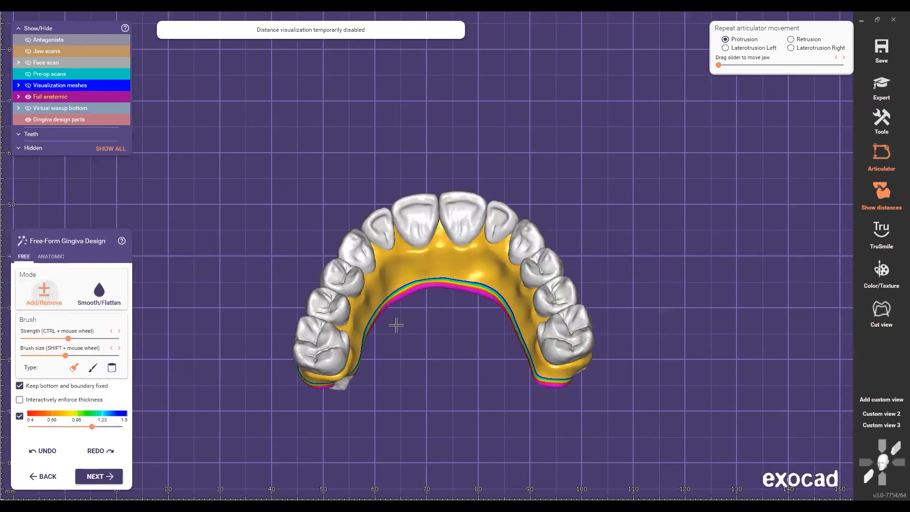
pyautogui.moveTo(396, 325); pyautogui.dragTo(392, 316, button='right')
pyautogui.scroll(4, 397, 324)
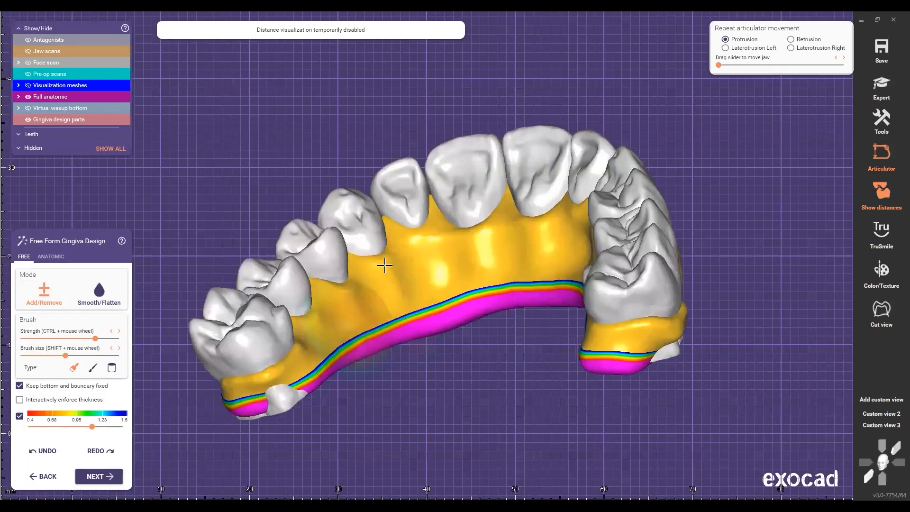
pyautogui.moveTo(380, 271); pyautogui.dragTo(459, 217, button='right')
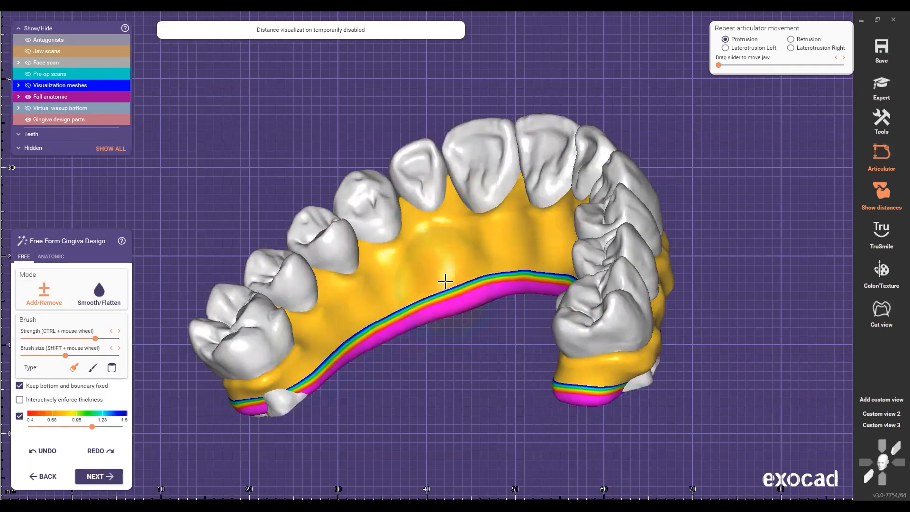
pyautogui.moveTo(440, 293); pyautogui.dragTo(377, 317, button='right')
pyautogui.keyDown('shift'); pyautogui.scroll(-2, 377, 317); pyautogui.keyUp('shift')
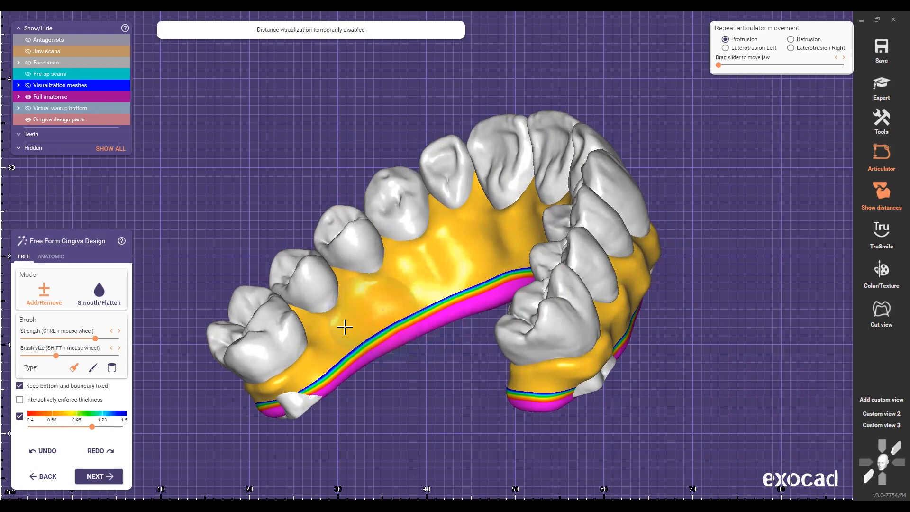
pyautogui.moveTo(367, 333); pyautogui.dragTo(314, 317, button='right')
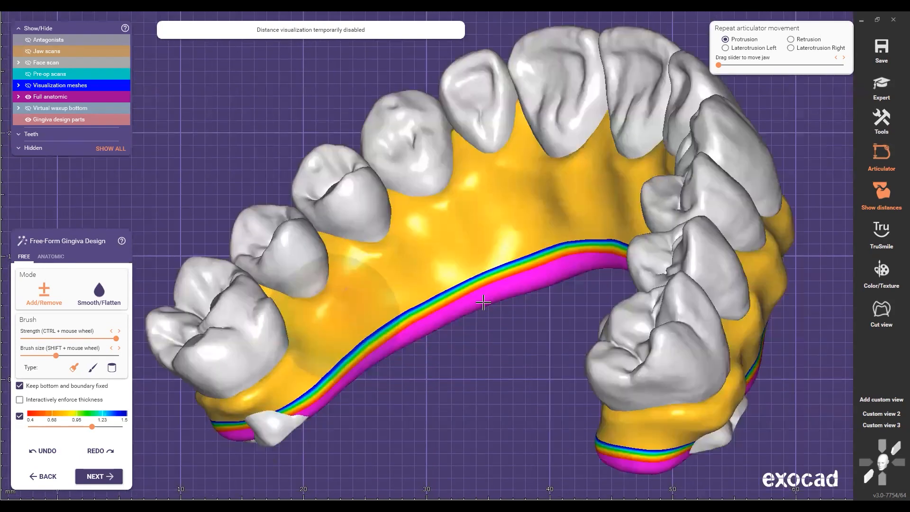
pyautogui.scroll(3, 430, 250)
pyautogui.moveTo(423, 282); pyautogui.dragTo(568, 264, button='right')
pyautogui.scroll(-5, 418, 233)
pyautogui.scroll(4, 437, 255)
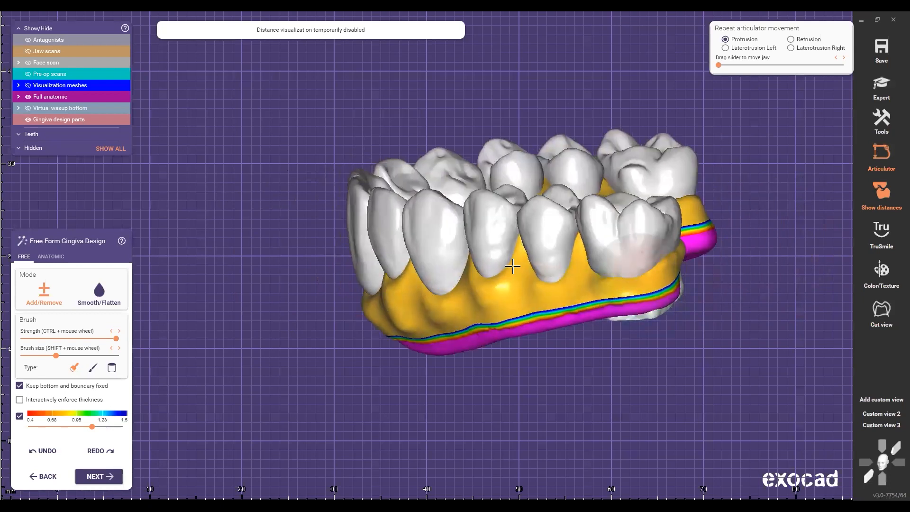
# Release the fixed bottom and boundary, and turn off the bottom thickness display, the distance display and the articulator
pyautogui.scroll(-5, 481, 315)
pyautogui.scroll(-5, 496, 299)
pyautogui.moveTo(496, 298)
pyautogui.mouseDown(button='right')
pyautogui.moveTo(542, 189)
pyautogui.moveTo(570, 355)
pyautogui.moveTo(468, 397)
pyautogui.mouseUp(button='right')
pyautogui.scroll(8, 468, 397)
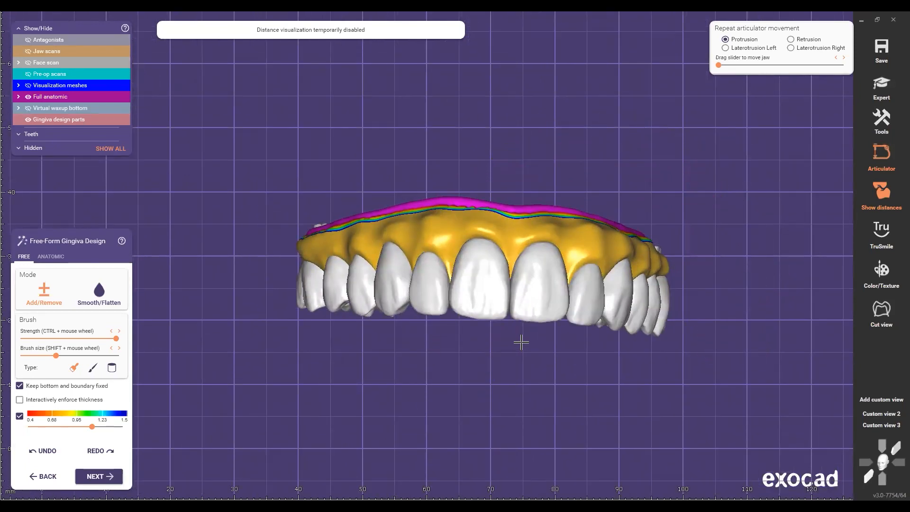
pyautogui.scroll(-3, 545, 370)
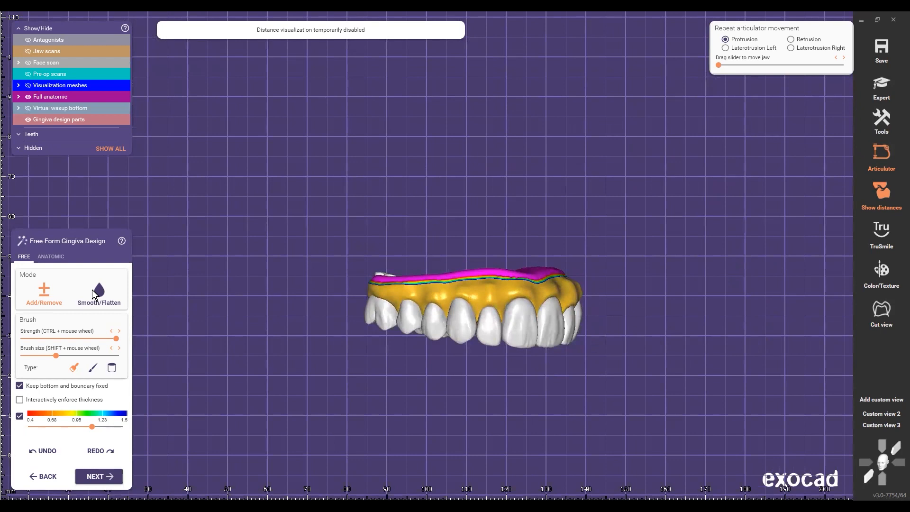
pyautogui.click(20, 417)
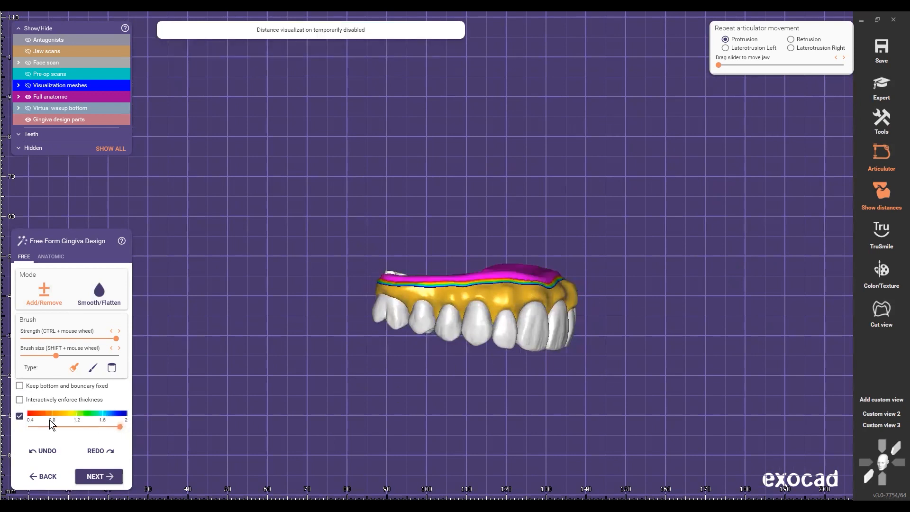
pyautogui.moveTo(494, 349); pyautogui.dragTo(479, 356, button='right')
pyautogui.click(20, 416)
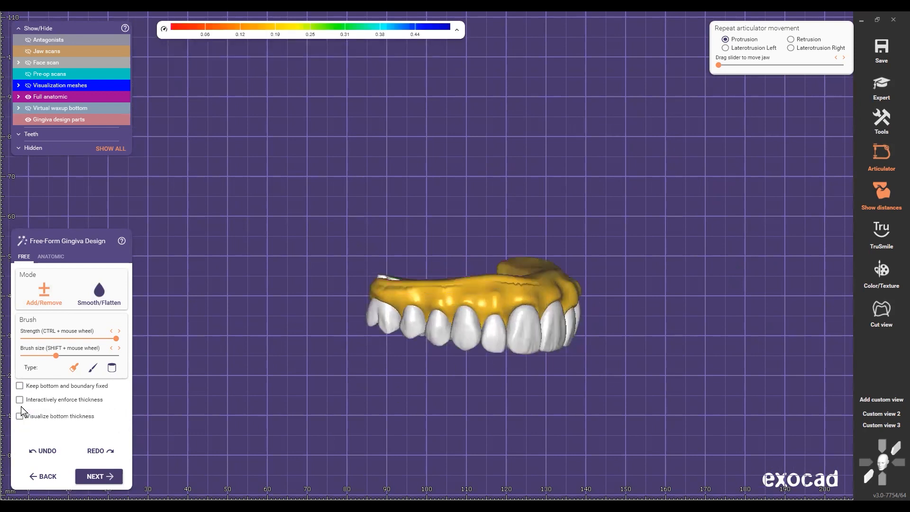
pyautogui.click(20, 400)
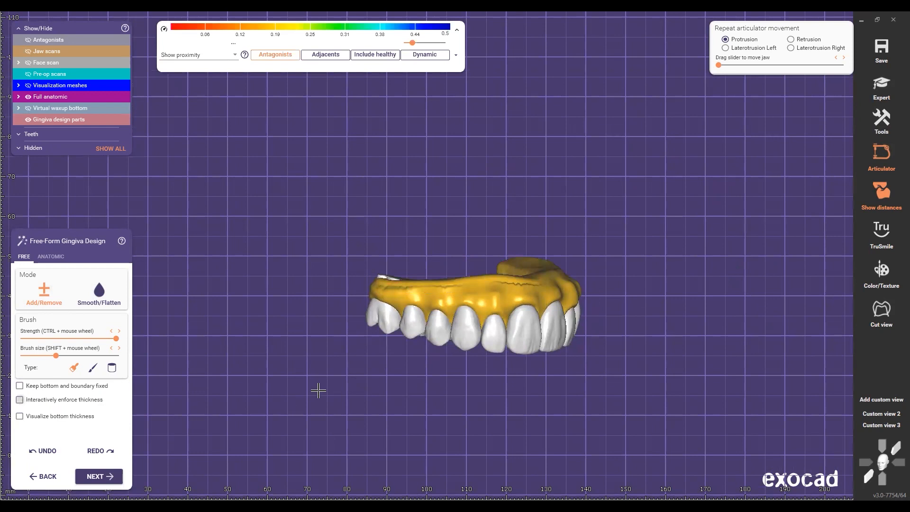
pyautogui.moveTo(318, 390); pyautogui.dragTo(275, 376, button='middle')
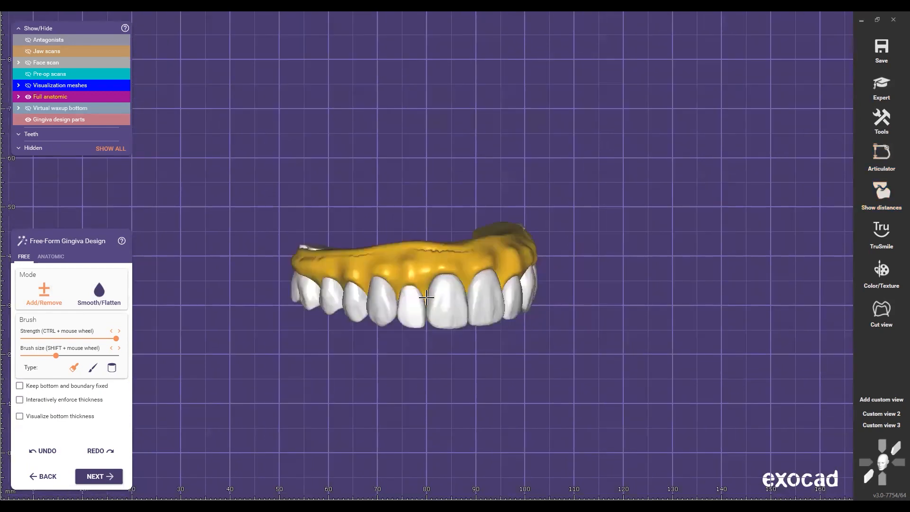
# Show the jaw scan and smooth the palatal gingiva with the Smooth/Flatten brush at maximum strength
pyautogui.scroll(3, 427, 284)
pyautogui.moveTo(441, 265); pyautogui.dragTo(458, 274, button='right')
pyautogui.moveTo(458, 274); pyautogui.dragTo(357, 241, button='right')
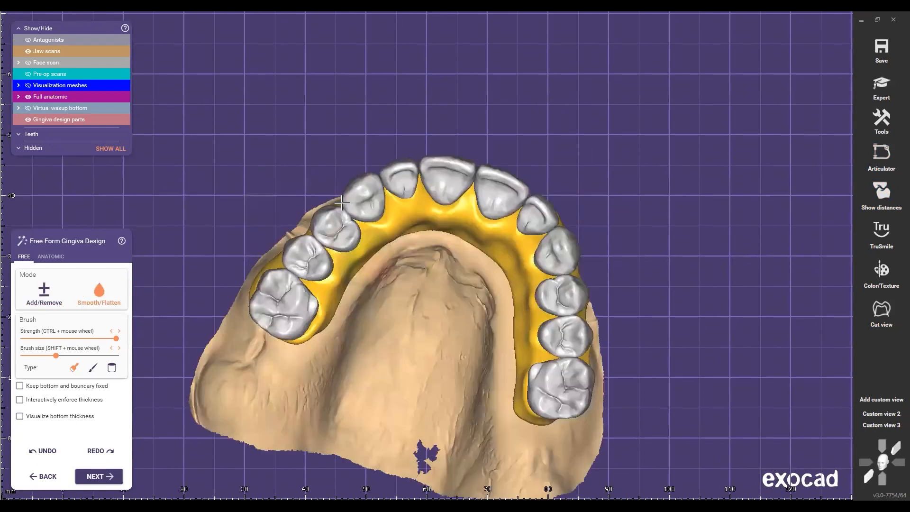
pyautogui.moveTo(350, 223); pyautogui.dragTo(355, 229, button='right')
pyautogui.moveTo(355, 230); pyautogui.dragTo(342, 203, button='middle')
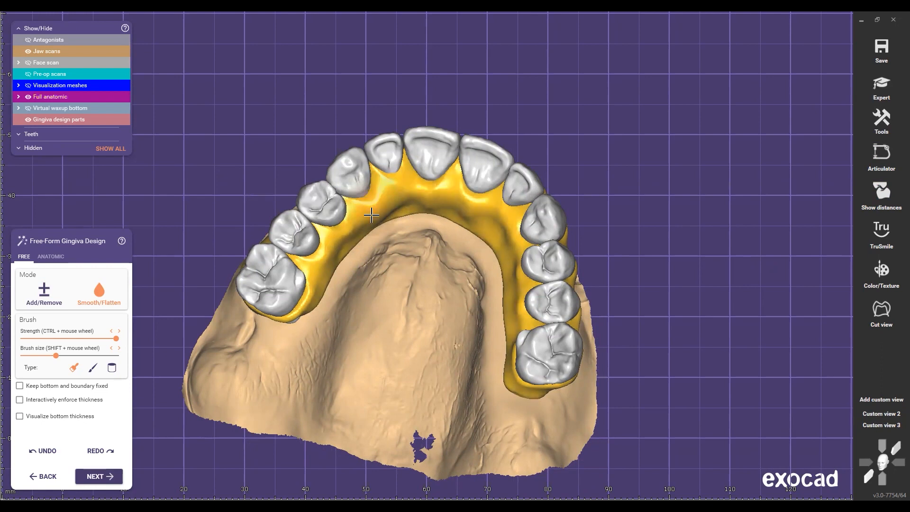
# Smooth the outer gingiva from the molars to the front teeth with a larger brush at medium strength
pyautogui.scroll(-3, 406, 385)
pyautogui.moveTo(406, 385); pyautogui.dragTo(348, 240, button='right')
pyautogui.scroll(3, 347, 240)
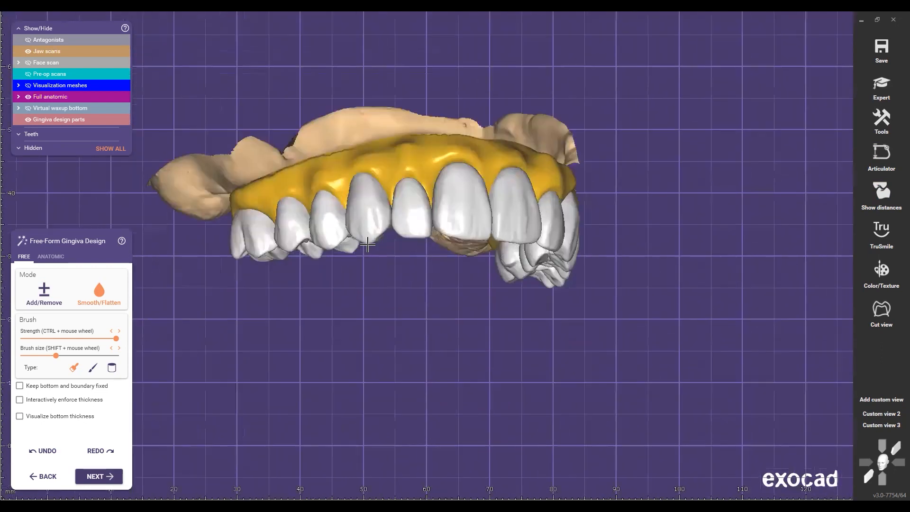
pyautogui.moveTo(412, 288); pyautogui.dragTo(399, 237, button='right')
pyautogui.scroll(4, 334, 257)
pyautogui.moveTo(333, 257)
pyautogui.mouseDown()
pyautogui.moveTo(266, 236)
pyautogui.moveTo(581, 258)
pyautogui.mouseUp()
pyautogui.moveTo(338, 274)
pyautogui.mouseDown()
pyautogui.moveTo(244, 240)
pyautogui.moveTo(603, 256)
pyautogui.mouseUp()
# Continue smoothing the outer gingiva around the front teeth and along the opposite side
pyautogui.moveTo(604, 256)
pyautogui.mouseDown(button='right')
pyautogui.moveTo(469, 217)
pyautogui.moveTo(604, 209)
pyautogui.mouseUp(button='right')
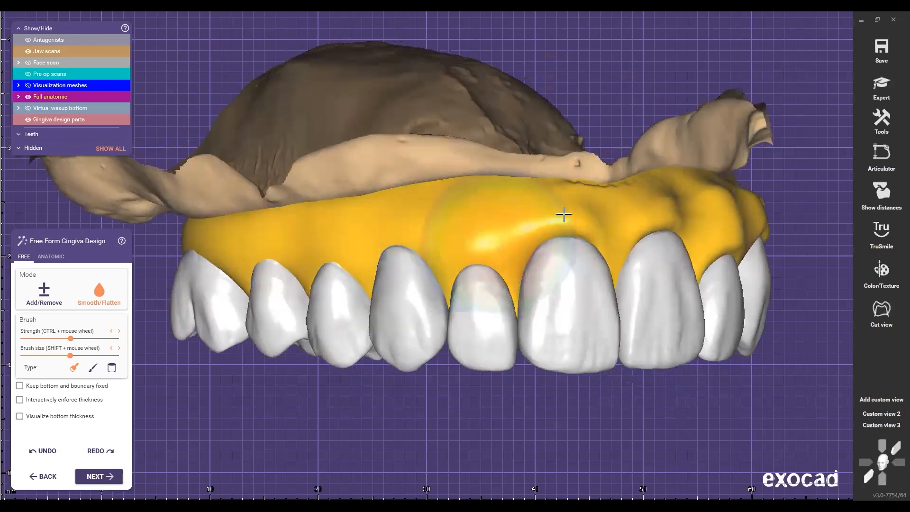
pyautogui.moveTo(494, 252); pyautogui.dragTo(314, 300, button='right')
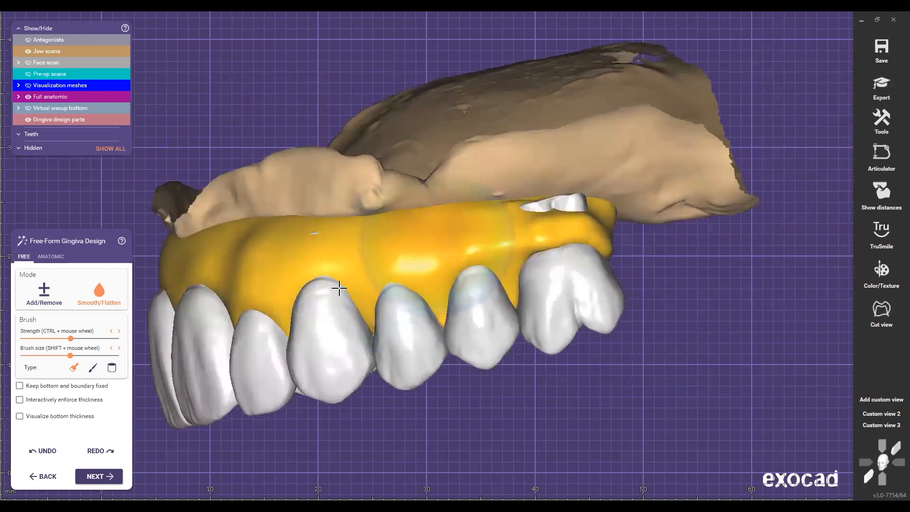
pyautogui.moveTo(417, 237); pyautogui.dragTo(315, 254)
# Even out the palatal gingiva around the arch to the last molars, using a smaller Smooth/Flatten brush at medium strength
pyautogui.scroll(-4, 455, 28)
pyautogui.moveTo(308, 349); pyautogui.dragTo(293, 324, button='right')
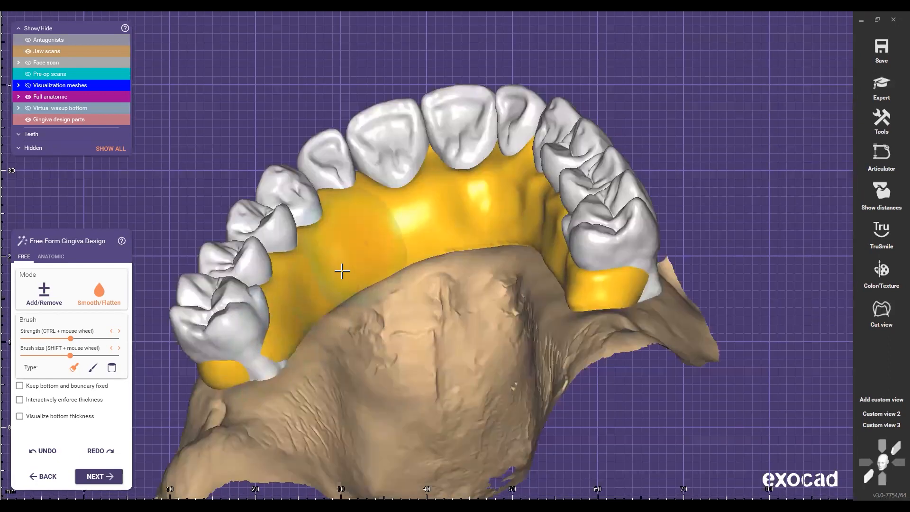
pyautogui.moveTo(341, 270)
pyautogui.mouseDown(button='right')
pyautogui.moveTo(430, 213)
pyautogui.moveTo(329, 303)
pyautogui.moveTo(292, 237)
pyautogui.moveTo(446, 286)
pyautogui.moveTo(426, 259)
pyautogui.mouseUp(button='right')
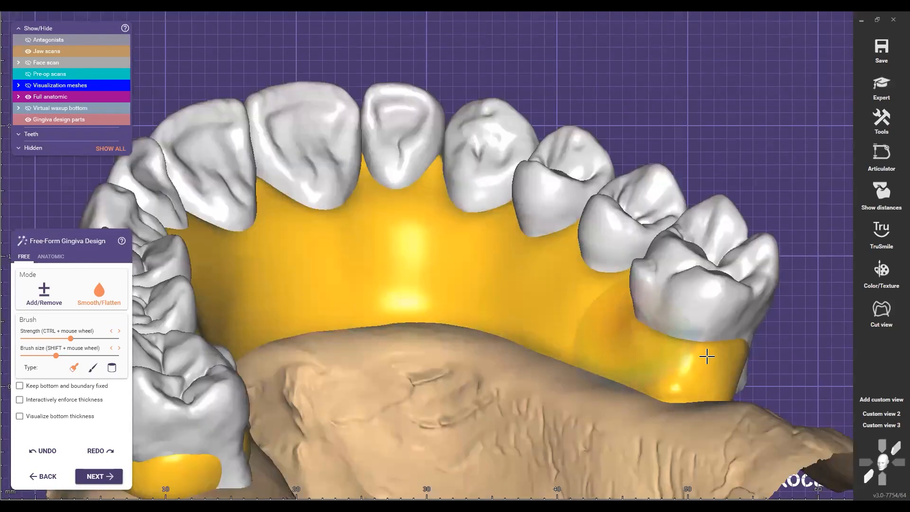
pyautogui.moveTo(707, 356); pyautogui.dragTo(664, 347)
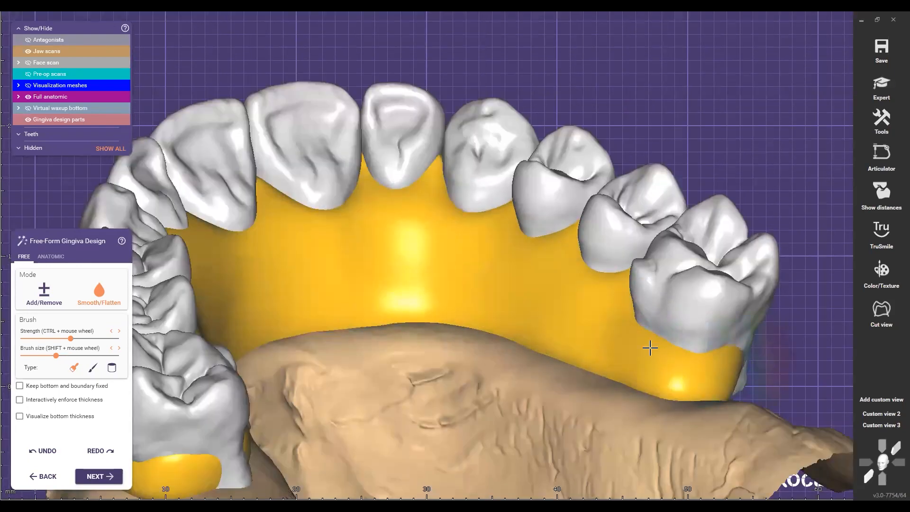
pyautogui.scroll(-6, 467, 300)
pyautogui.moveTo(470, 305); pyautogui.dragTo(323, 288, button='right')
pyautogui.scroll(3, 378, 216)
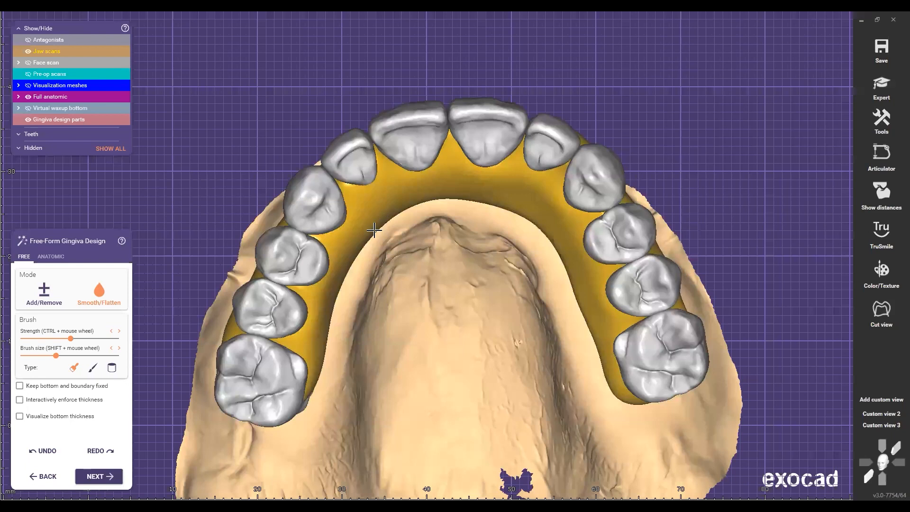
pyautogui.moveTo(349, 237); pyautogui.dragTo(345, 230, button='right')
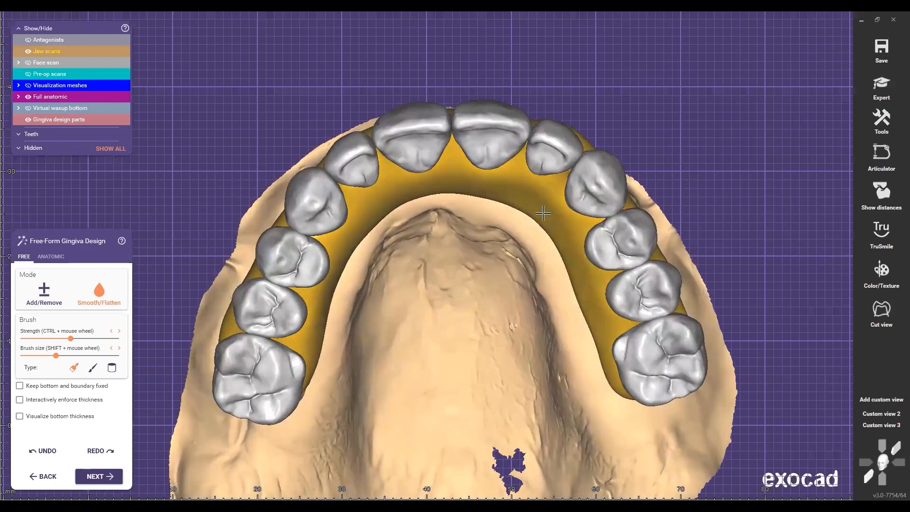
# Compare the gingiva design from the front with the DuchenneSmile face scan and with the pre-op scan
pyautogui.scroll(-3, 451, 382)
pyautogui.moveTo(451, 383)
pyautogui.mouseDown(button='right')
pyautogui.moveTo(381, 250)
pyautogui.moveTo(327, 287)
pyautogui.moveTo(400, 183)
pyautogui.moveTo(362, 137)
pyautogui.moveTo(461, 300)
pyautogui.moveTo(568, 155)
pyautogui.moveTo(406, 274)
pyautogui.moveTo(361, 262)
pyautogui.moveTo(406, 136)
pyautogui.moveTo(459, 246)
pyautogui.moveTo(433, 246)
pyautogui.moveTo(541, 335)
pyautogui.moveTo(687, 389)
pyautogui.mouseUp(button='right')
pyautogui.keyDown('shift'); pyautogui.scroll(3, 361, 262); pyautogui.keyUp('shift')
pyautogui.scroll(-3, 459, 246)
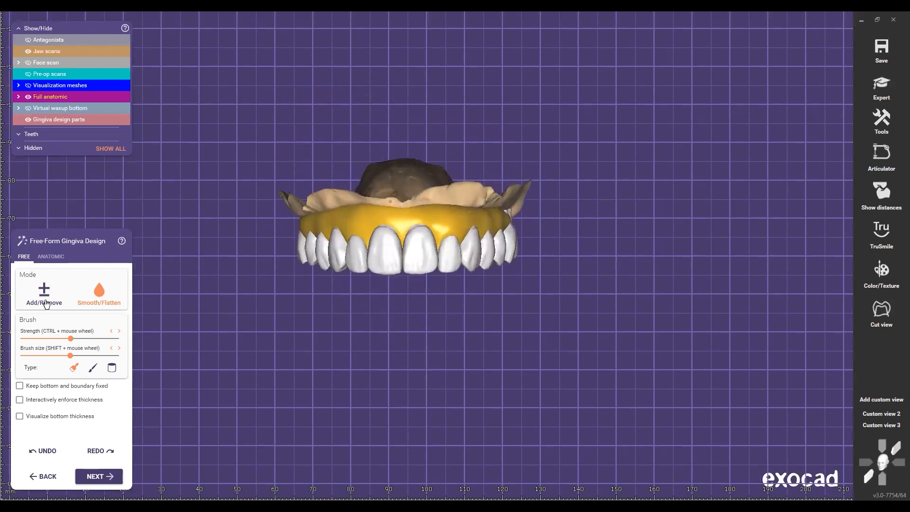
pyautogui.click(865, 461)
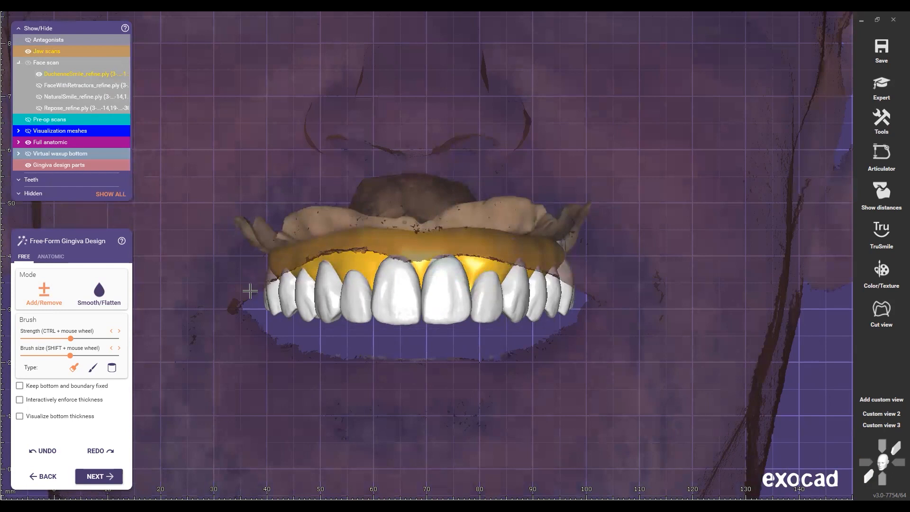
pyautogui.scroll(2, 208, 293)
pyautogui.scroll(2, 314, 296)
pyautogui.keyDown('ctrl'); pyautogui.scroll(-1, 314, 296); pyautogui.keyUp('ctrl')
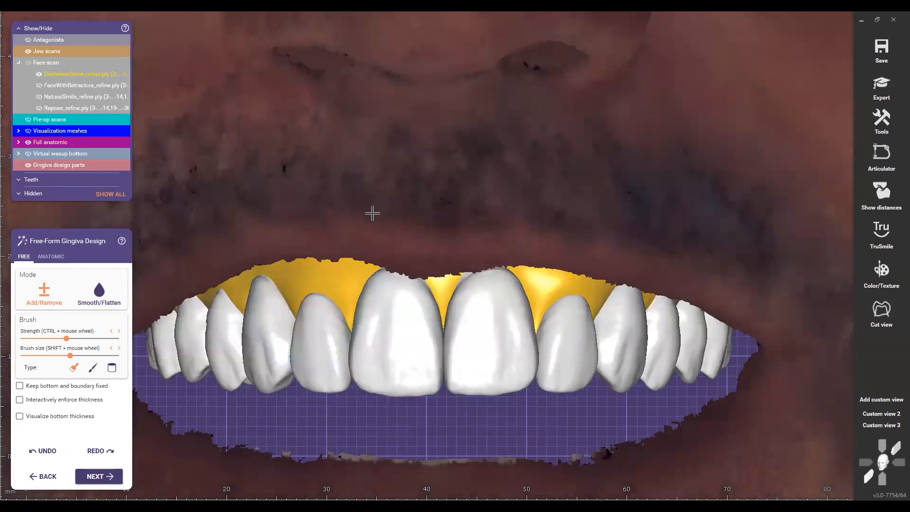
pyautogui.scroll(-4, 375, 214)
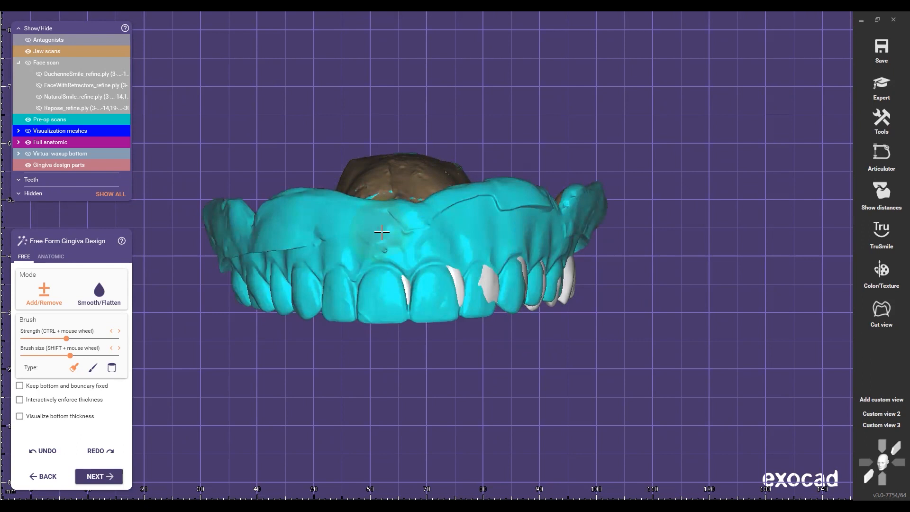
pyautogui.moveTo(378, 232); pyautogui.dragTo(378, 264, button='right')
# Hide the pre-op scan and refine the outer gingiva around the arch with a weaker, slightly smaller Add/Remove brush
pyautogui.scroll(1, 377, 261)
pyautogui.scroll(3, 377, 261)
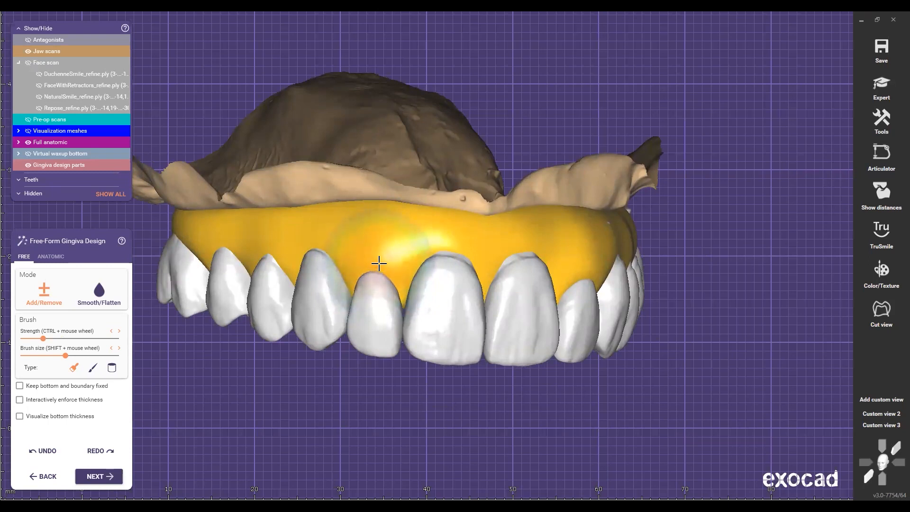
pyautogui.moveTo(374, 265); pyautogui.dragTo(356, 252, button='right')
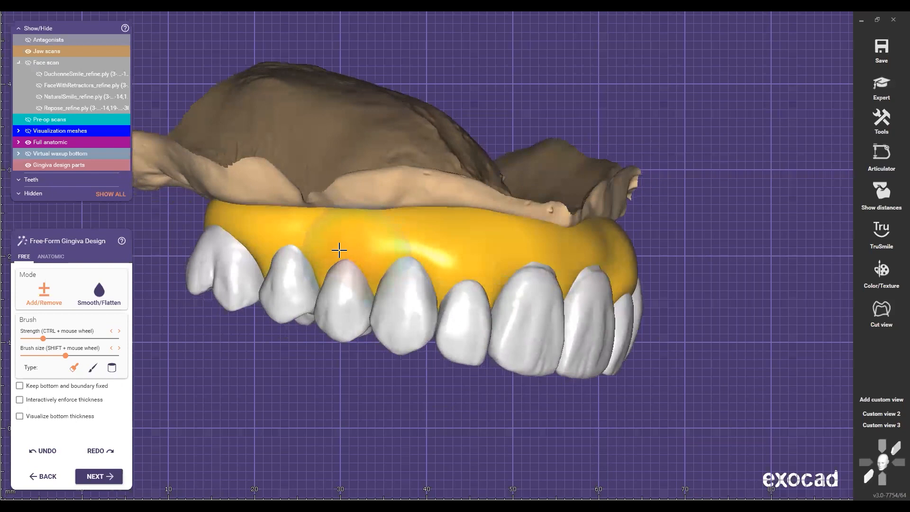
pyautogui.moveTo(350, 254); pyautogui.dragTo(319, 226, button='right')
pyautogui.scroll(3, 332, 226)
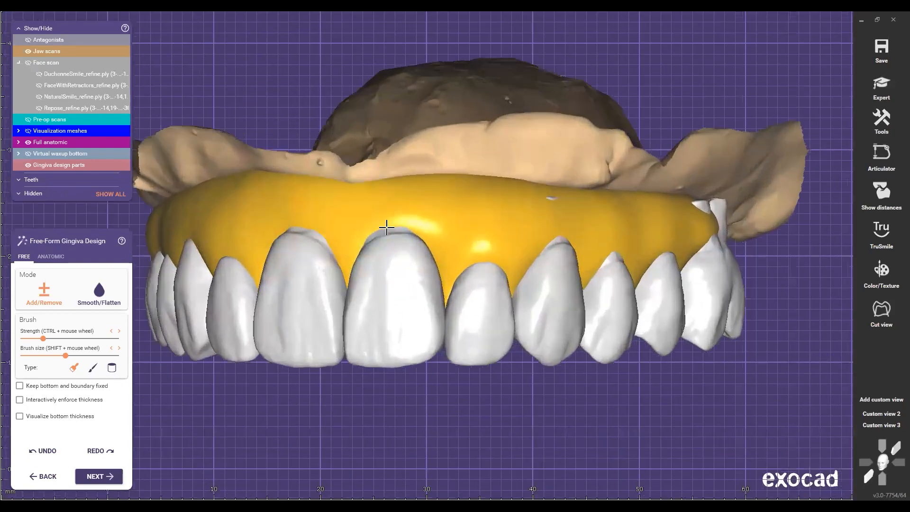
pyautogui.moveTo(575, 234); pyautogui.dragTo(509, 217, button='right')
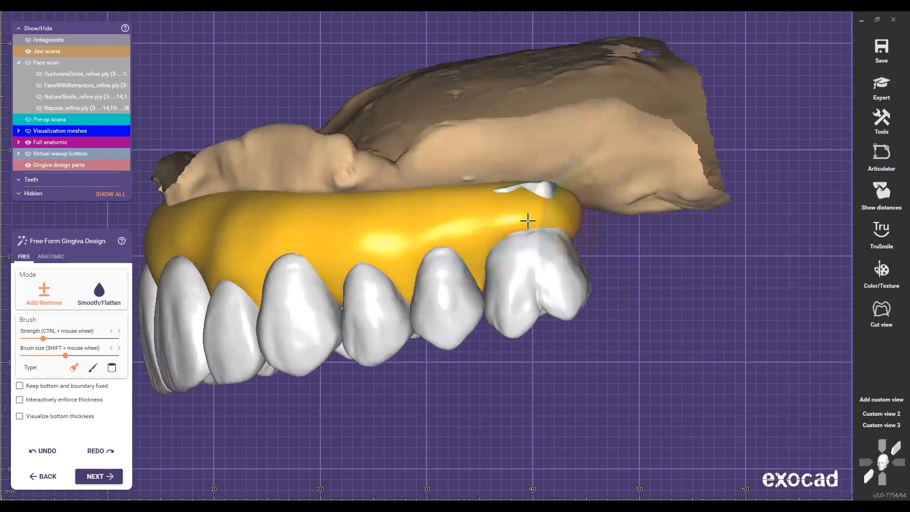
# Contour the palatal gingiva beside the premolars and molar on one side with Add/Remove at slightly higher strength
pyautogui.scroll(-5, 362, 187)
pyautogui.moveTo(403, 195); pyautogui.dragTo(465, 289, button='right')
pyautogui.scroll(5, 680, 357)
pyautogui.scroll(-5, 551, 394)
pyautogui.moveTo(524, 374)
pyautogui.mouseDown(button='right')
pyautogui.moveTo(427, 303)
pyautogui.moveTo(430, 336)
pyautogui.moveTo(392, 390)
pyautogui.moveTo(410, 339)
pyautogui.mouseUp(button='right')
pyautogui.scroll(6, 427, 235)
pyautogui.keyDown('ctrl'); pyautogui.scroll(1, 427, 235); pyautogui.keyUp('ctrl')
pyautogui.moveTo(425, 258); pyautogui.dragTo(450, 227, button='right')
pyautogui.moveTo(514, 131); pyautogui.dragTo(577, 152, button='right')
pyautogui.moveTo(538, 184)
pyautogui.mouseDown(button='right')
pyautogui.moveTo(603, 203)
pyautogui.moveTo(483, 221)
pyautogui.moveTo(544, 207)
pyautogui.moveTo(556, 235)
pyautogui.moveTo(527, 199)
pyautogui.moveTo(553, 215)
pyautogui.moveTo(569, 264)
pyautogui.moveTo(520, 233)
pyautogui.moveTo(552, 286)
pyautogui.moveTo(540, 208)
pyautogui.mouseUp(button='right')
pyautogui.moveTo(531, 308); pyautogui.dragTo(635, 378, button='right')
pyautogui.scroll(-5, 522, 269)
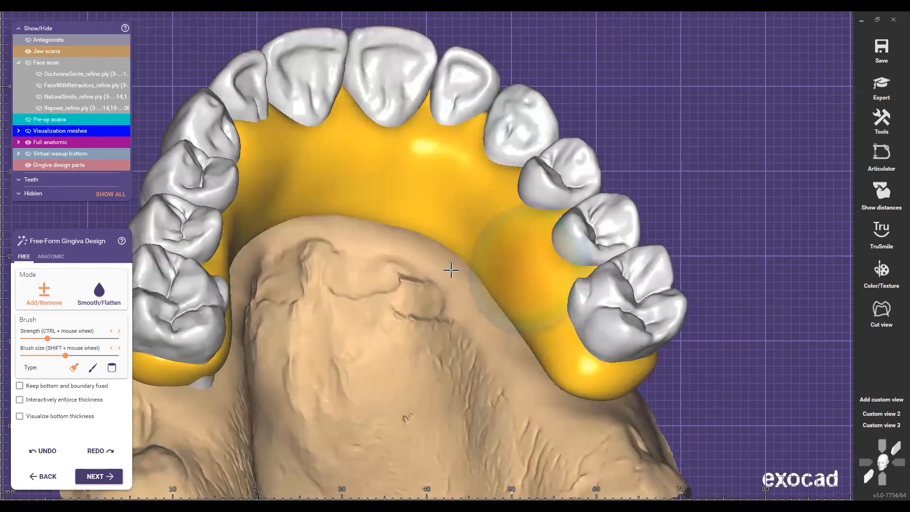
# Contour the palatal gingiva beside the premolars on the opposite side with the Add/Remove brush
pyautogui.scroll(5, 225, 354)
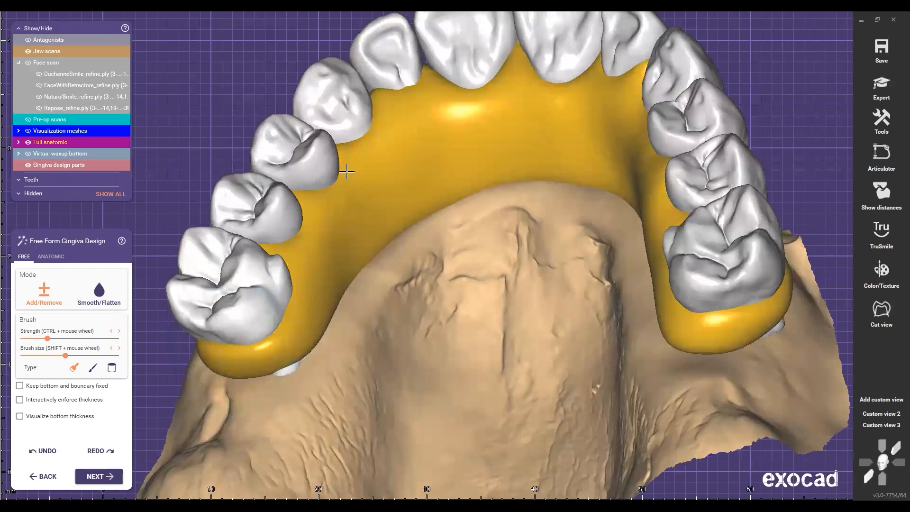
pyautogui.moveTo(346, 172); pyautogui.dragTo(364, 209, button='right')
pyautogui.moveTo(460, 239); pyautogui.dragTo(492, 407, button='right')
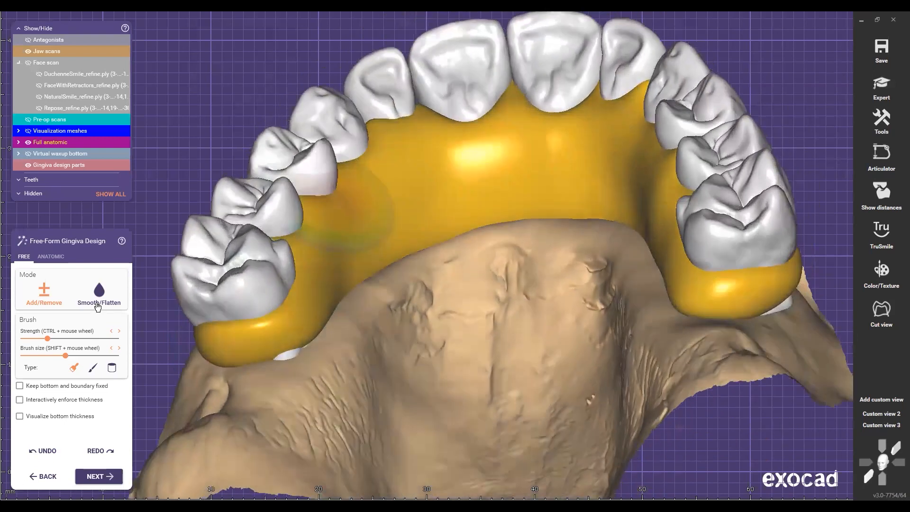
# Smooth the palatal gingiva around the arch using Smooth/Flatten with a smaller brush and reduced strength
pyautogui.click(98, 296)
pyautogui.scroll(-4, 342, 322)
pyautogui.keyDown('shift'); pyautogui.scroll(-2, 341, 322); pyautogui.keyUp('shift')
pyautogui.scroll(4, 307, 371)
pyautogui.scroll(2, 366, 291)
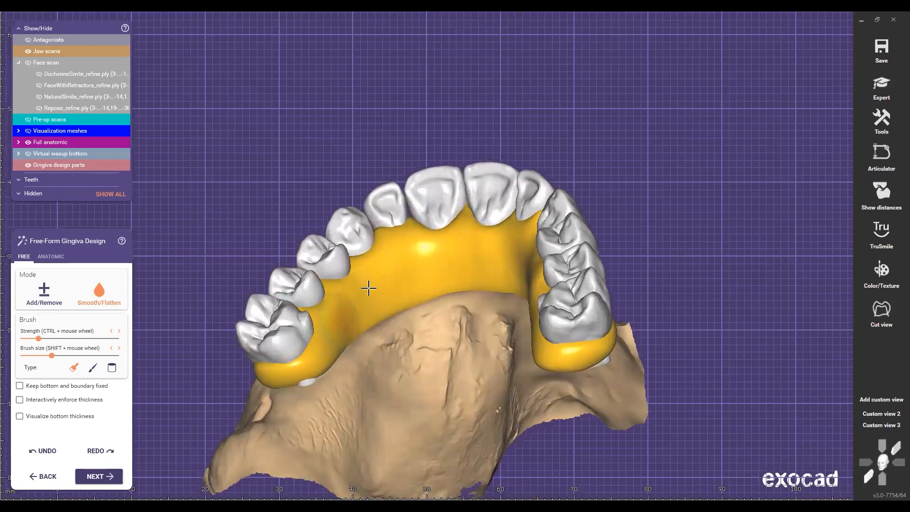
pyautogui.scroll(4, 365, 280)
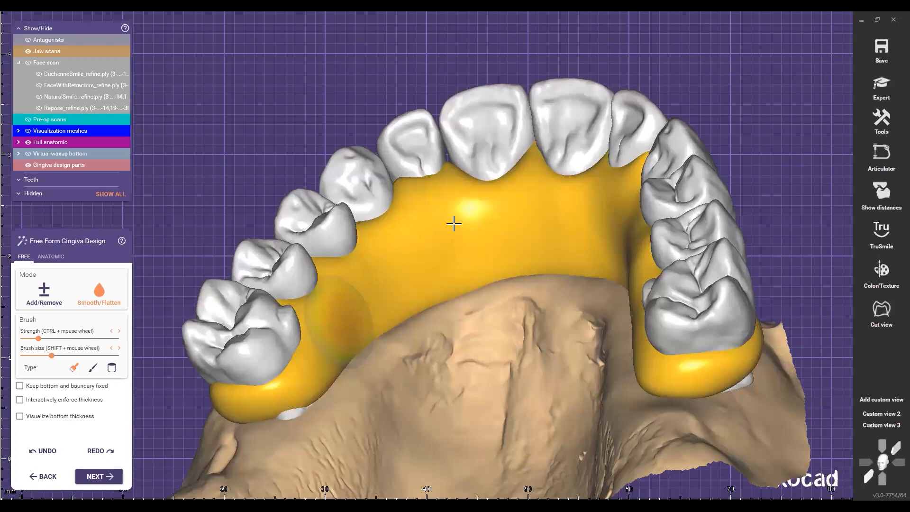
pyautogui.scroll(3, 399, 300)
pyautogui.moveTo(300, 396); pyautogui.dragTo(319, 341)
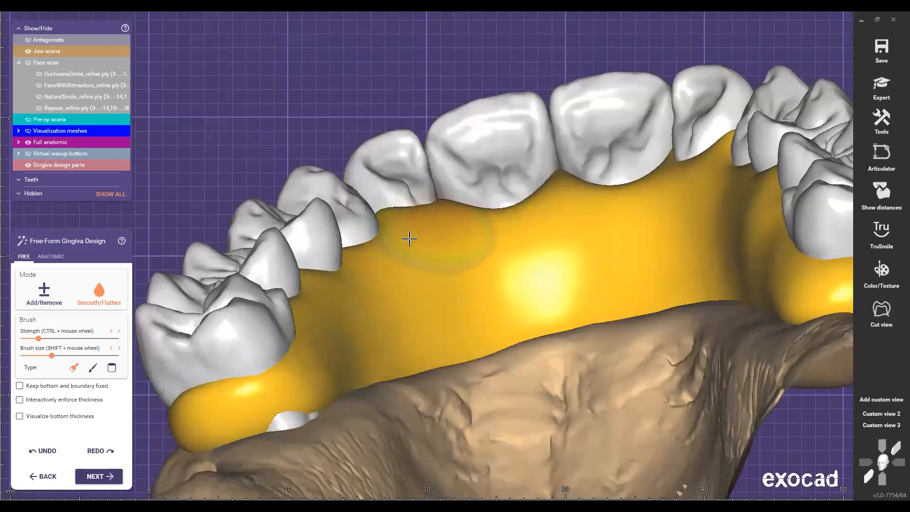
pyautogui.moveTo(395, 228); pyautogui.dragTo(496, 293, button='right')
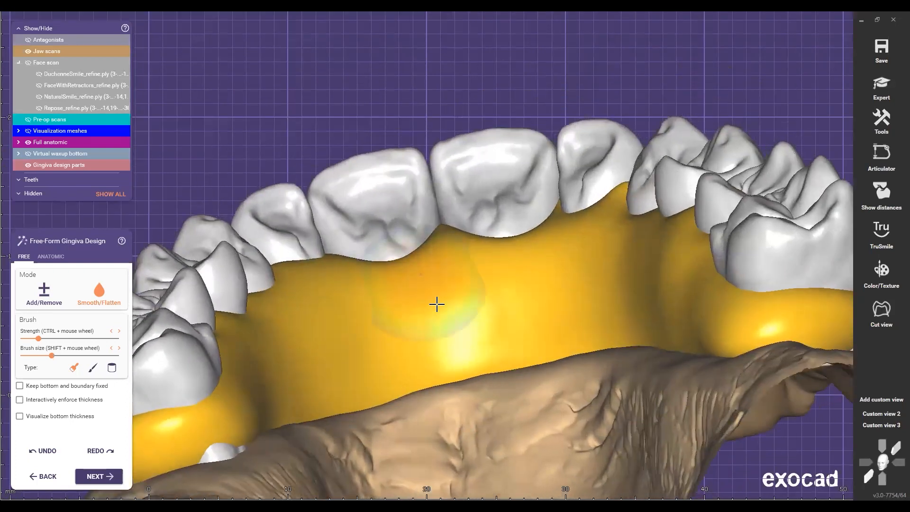
pyautogui.moveTo(450, 258); pyautogui.dragTo(565, 309, button='right')
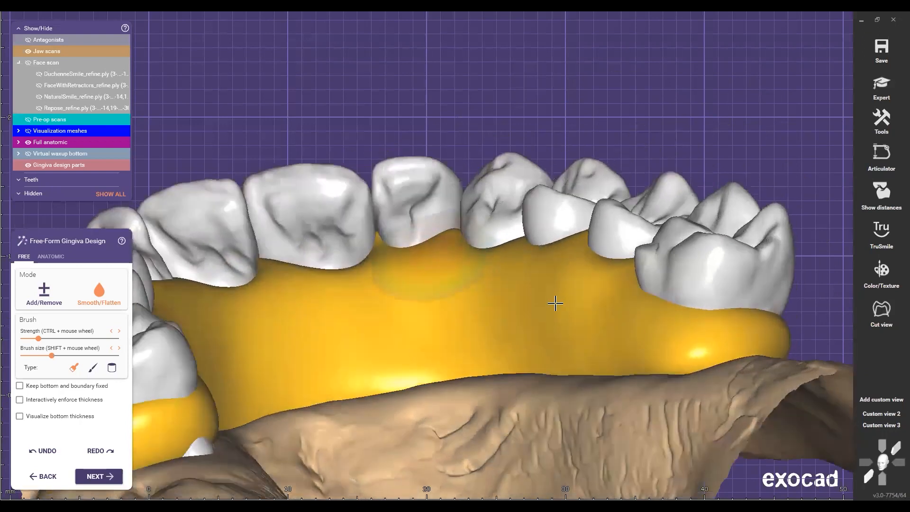
pyautogui.moveTo(521, 337); pyautogui.dragTo(544, 307, button='right')
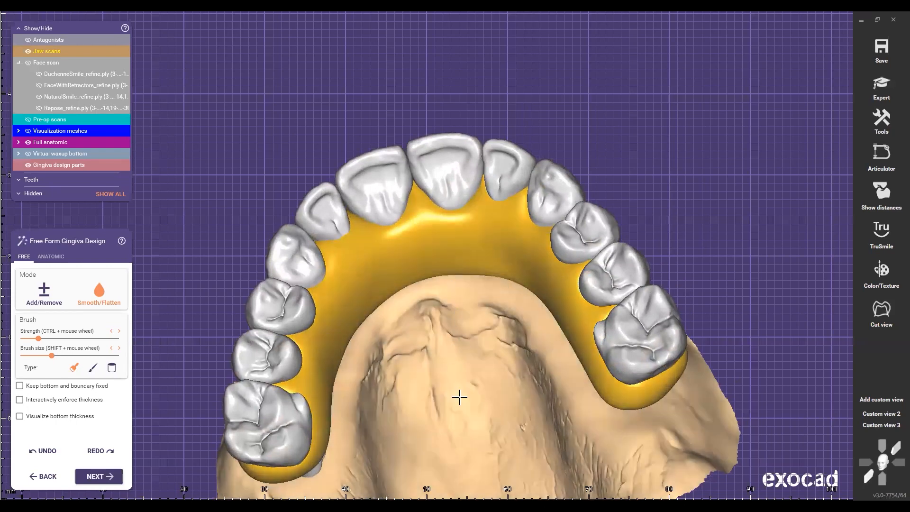
# Smooth the outer gingiva above the canine and premolars with a slightly larger Smooth/Flatten brush
pyautogui.scroll(-3, 457, 366)
pyautogui.moveTo(474, 360); pyautogui.dragTo(343, 306, button='right')
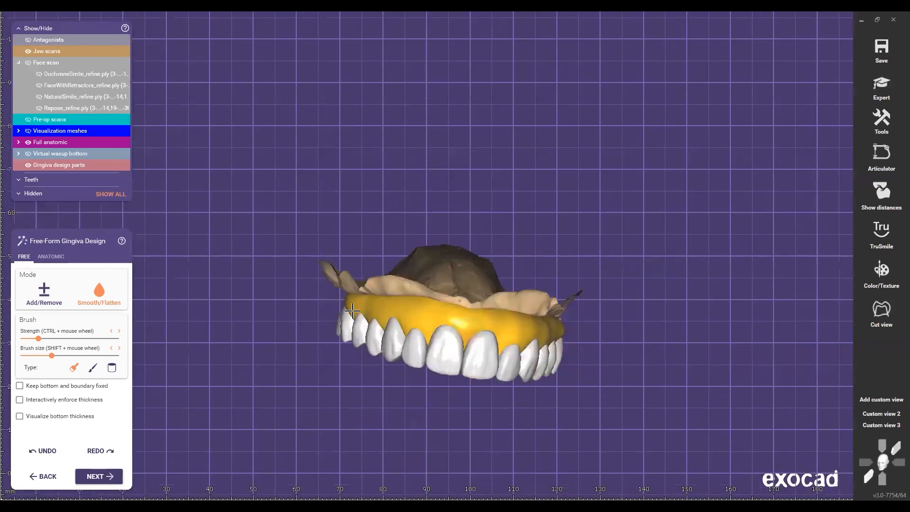
pyautogui.scroll(2, 342, 305)
pyautogui.scroll(-4, 656, 296)
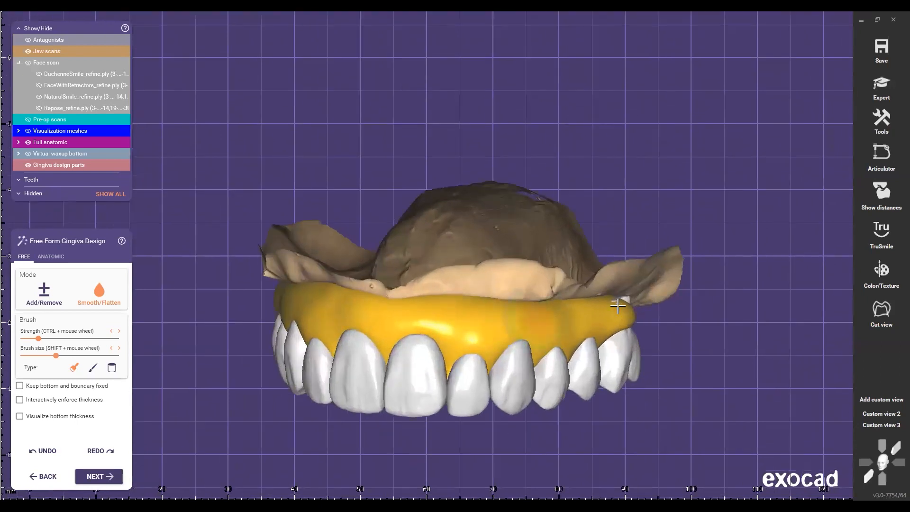
pyautogui.scroll(-1, 656, 297)
pyautogui.moveTo(549, 304); pyautogui.dragTo(567, 401, button='right')
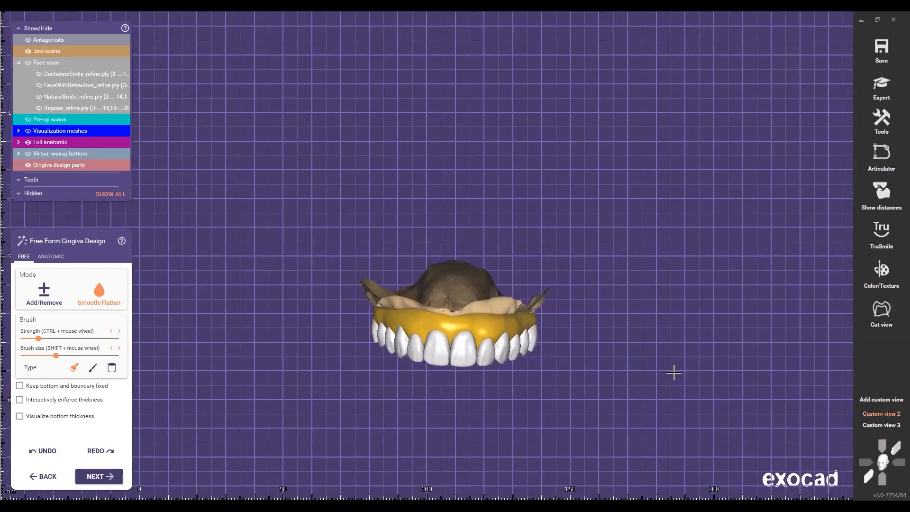
# Even out the front gingiva above the incisors and canines, working in a straight frontal view
pyautogui.scroll(4, 714, 380)
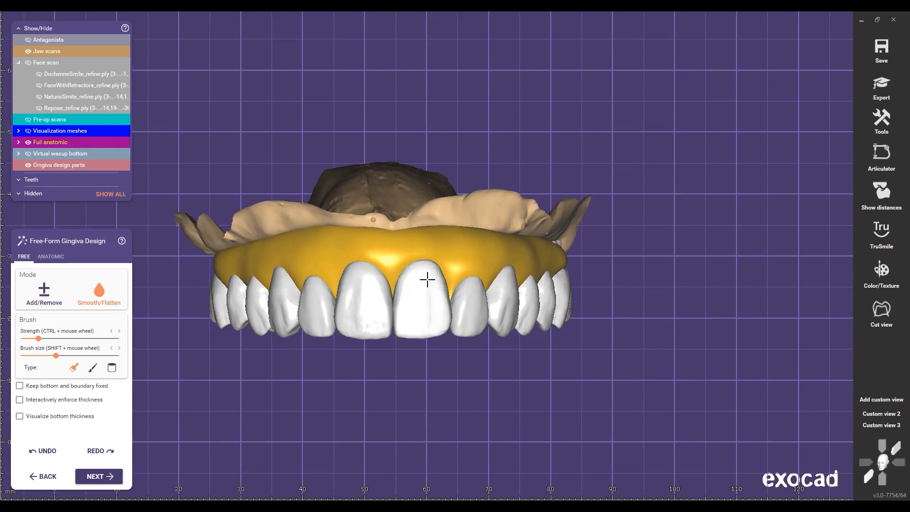
pyautogui.scroll(3, 475, 274)
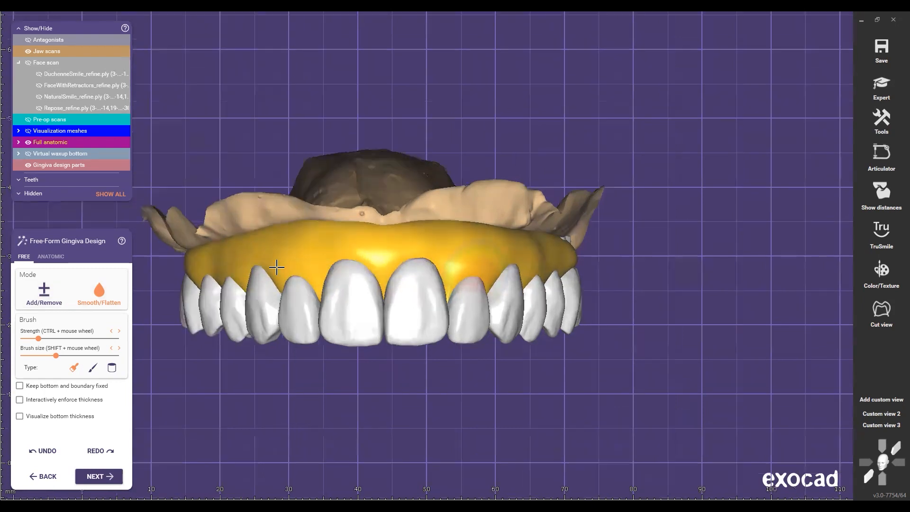
pyautogui.keyDown('ctrl'); pyautogui.click(318, 252); pyautogui.keyUp('ctrl')
pyautogui.keyDown('ctrl'); pyautogui.click(333, 251); pyautogui.keyUp('ctrl')
pyautogui.scroll(-4, 334, 260)
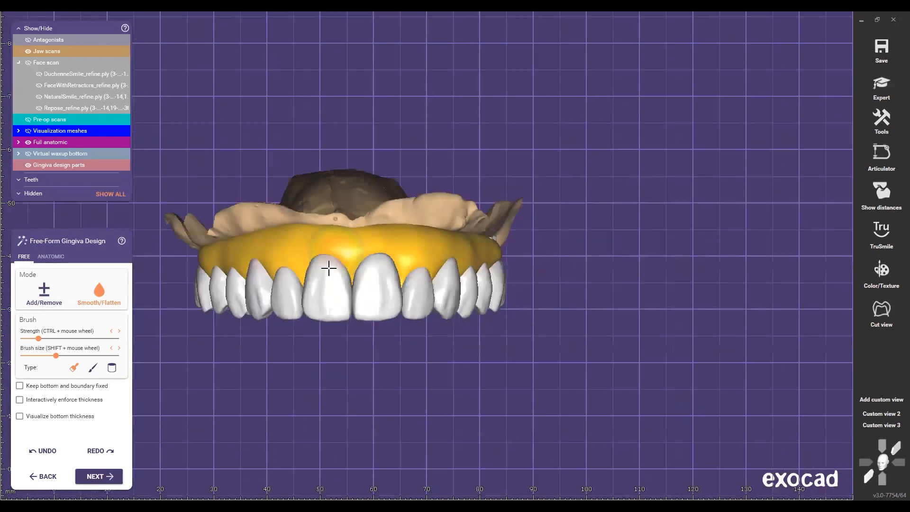
pyautogui.scroll(3, 237, 267)
# Open anatomic shaping with the small region preset and examine the palatal gingiva along the teeth on both sides
pyautogui.moveTo(366, 272); pyautogui.dragTo(387, 103, button='right')
pyautogui.scroll(2, 432, 129)
pyautogui.scroll(-2, 375, 142)
pyautogui.scroll(4, 346, 121)
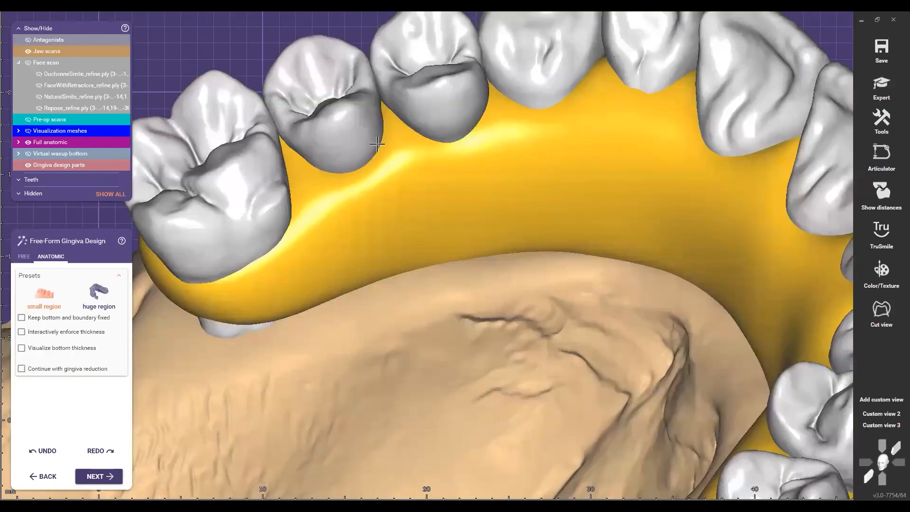
pyautogui.moveTo(432, 145); pyautogui.dragTo(635, 156, button='right')
pyautogui.scroll(1, 436, 142)
pyautogui.scroll(2, 659, 146)
pyautogui.moveTo(705, 180); pyautogui.dragTo(707, 272, button='right')
pyautogui.scroll(-4, 658, 207)
pyautogui.scroll(-3, 690, 231)
pyautogui.scroll(1, 706, 271)
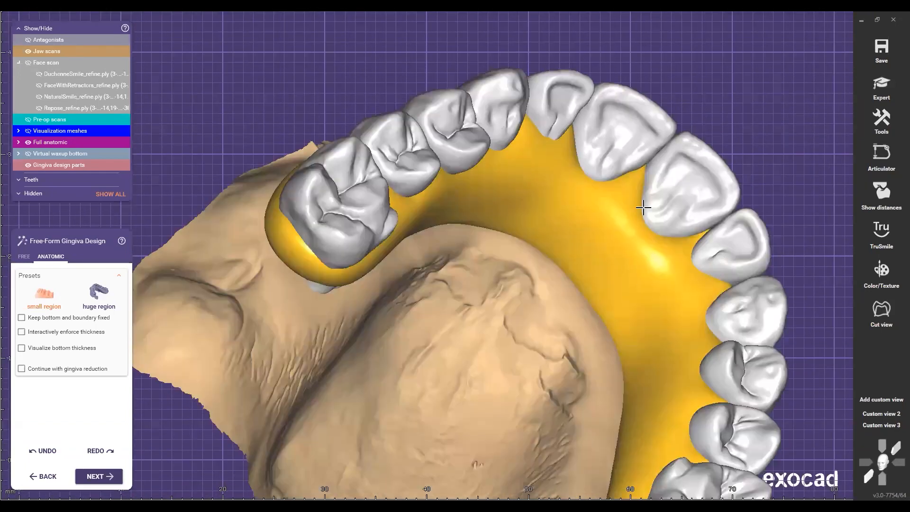
pyautogui.scroll(-2, 625, 209)
pyautogui.moveTo(698, 207); pyautogui.dragTo(540, 282, button='right')
pyautogui.scroll(3, 494, 218)
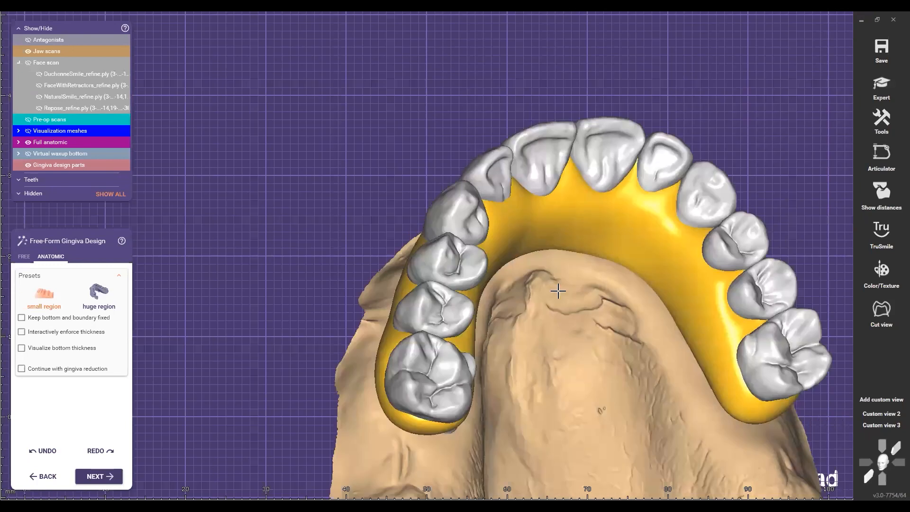
pyautogui.scroll(4, 553, 293)
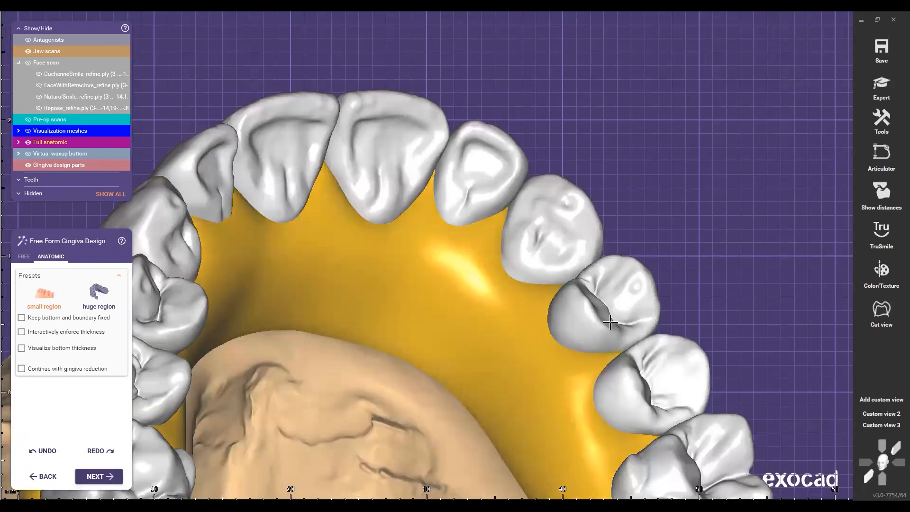
pyautogui.scroll(1, 626, 396)
pyautogui.scroll(-6, 528, 335)
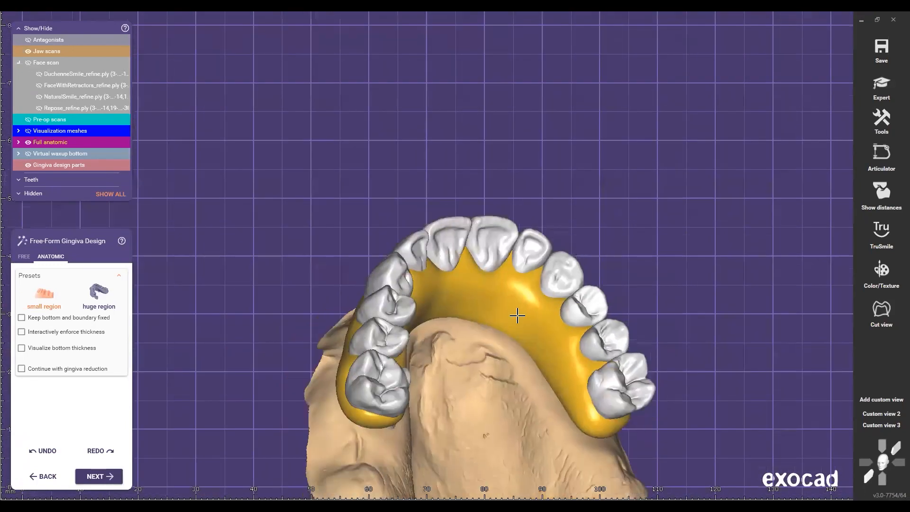
# Inspect the underside of the gingiva base and its outer surface from the front
pyautogui.moveTo(516, 315); pyautogui.dragTo(461, 232, button='right')
pyautogui.scroll(-4, 445, 289)
pyautogui.moveTo(444, 289); pyautogui.dragTo(456, 432, button='right')
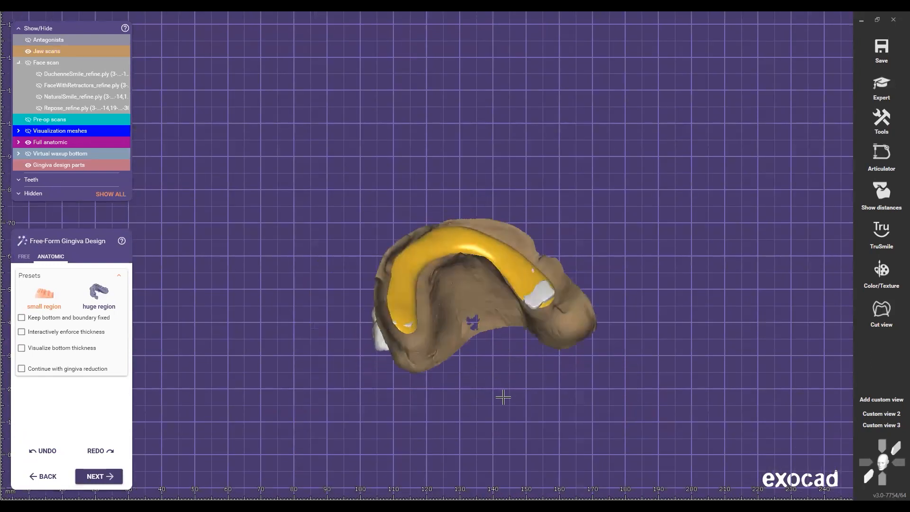
pyautogui.scroll(3, 542, 171)
pyautogui.moveTo(623, 240); pyautogui.dragTo(601, 370, button='right')
pyautogui.moveTo(502, 285); pyautogui.dragTo(461, 371, button='right')
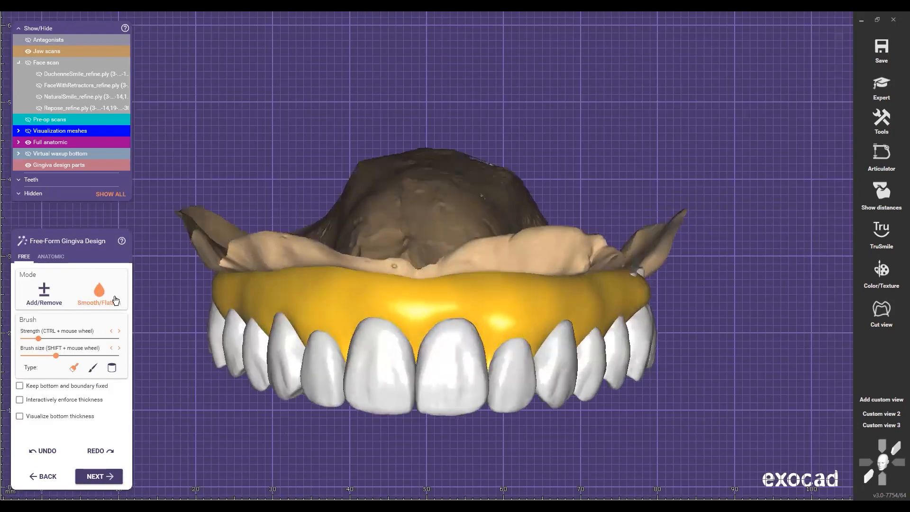
# Return to free shaping and flatten the upper outer gingiva toward the midline with a larger cylindrical Smooth/Flatten brush
pyautogui.moveTo(272, 291); pyautogui.dragTo(269, 293)
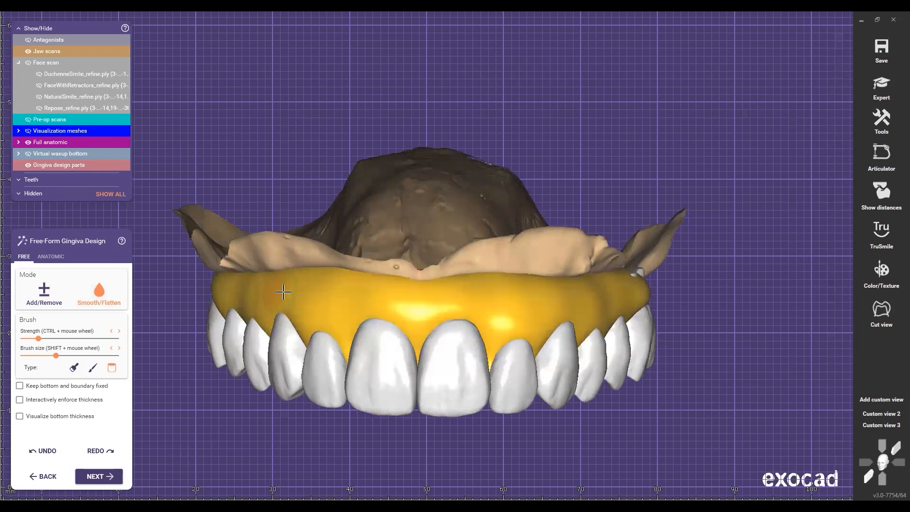
pyautogui.scroll(2, 312, 280)
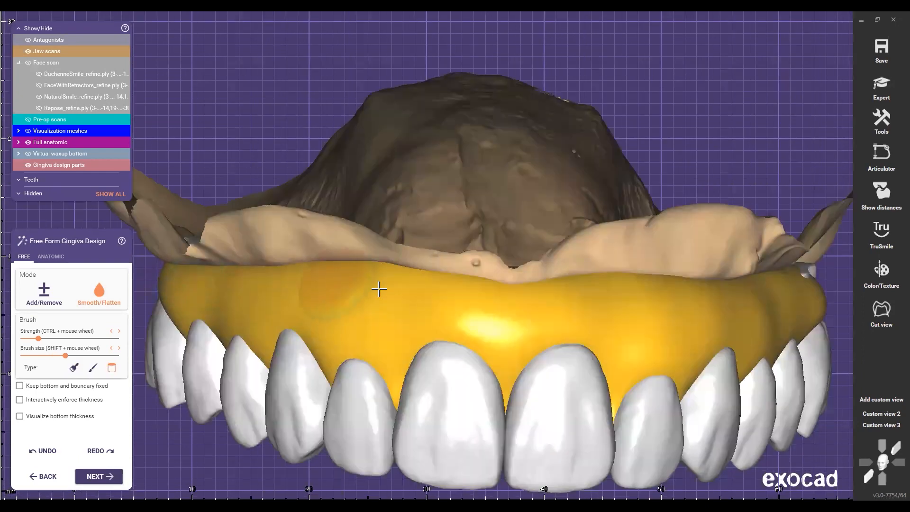
pyautogui.moveTo(427, 293); pyautogui.dragTo(307, 278, button='right')
pyautogui.moveTo(485, 280)
pyautogui.mouseDown()
pyautogui.moveTo(314, 288)
pyautogui.moveTo(446, 280)
pyautogui.mouseUp()
pyautogui.moveTo(445, 280); pyautogui.dragTo(382, 271, button='right')
pyautogui.moveTo(382, 271); pyautogui.dragTo(368, 269, button='middle')
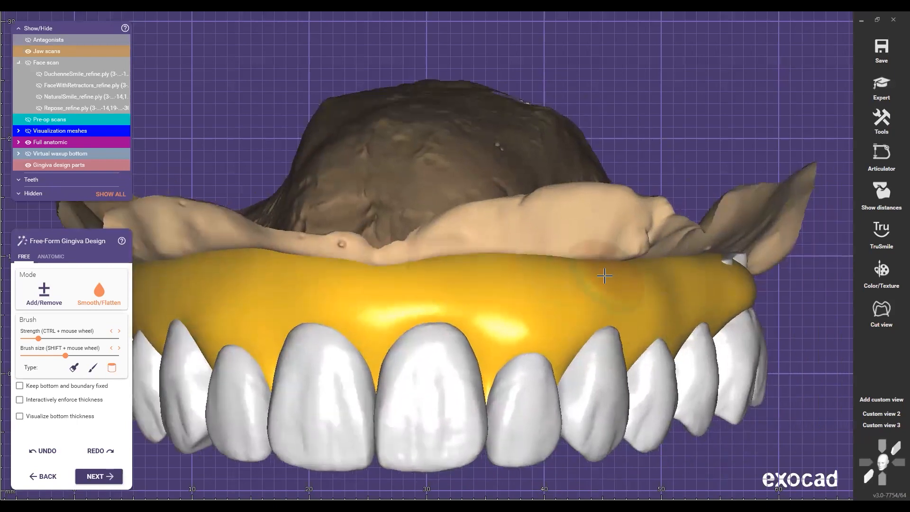
# Continue flattening the upper outer gingiva above the canine and premolars on the opposite side with the cylindrical brush
pyautogui.moveTo(516, 297)
pyautogui.mouseDown()
pyautogui.moveTo(589, 275)
pyautogui.moveTo(677, 284)
pyautogui.moveTo(722, 264)
pyautogui.moveTo(746, 268)
pyautogui.moveTo(630, 272)
pyautogui.mouseUp()
pyautogui.scroll(-5, 400, 265)
pyautogui.moveTo(439, 266); pyautogui.dragTo(187, 254, button='right')
pyautogui.scroll(3, 301, 284)
pyautogui.scroll(-4, 238, 271)
pyautogui.scroll(4, 339, 256)
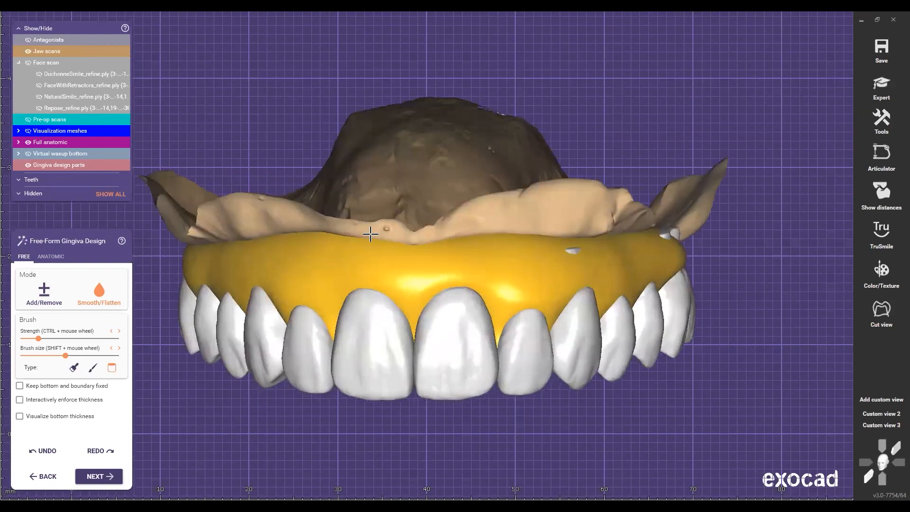
# Check the overall outer contour of the gingiva base against the jaw scan from the front
pyautogui.scroll(1, 368, 221)
pyautogui.scroll(-7, 445, 316)
pyautogui.moveTo(257, 192); pyautogui.dragTo(417, 226, button='right')
pyautogui.scroll(-3, 444, 217)
pyautogui.scroll(1, 409, 237)
pyautogui.scroll(1, 410, 235)
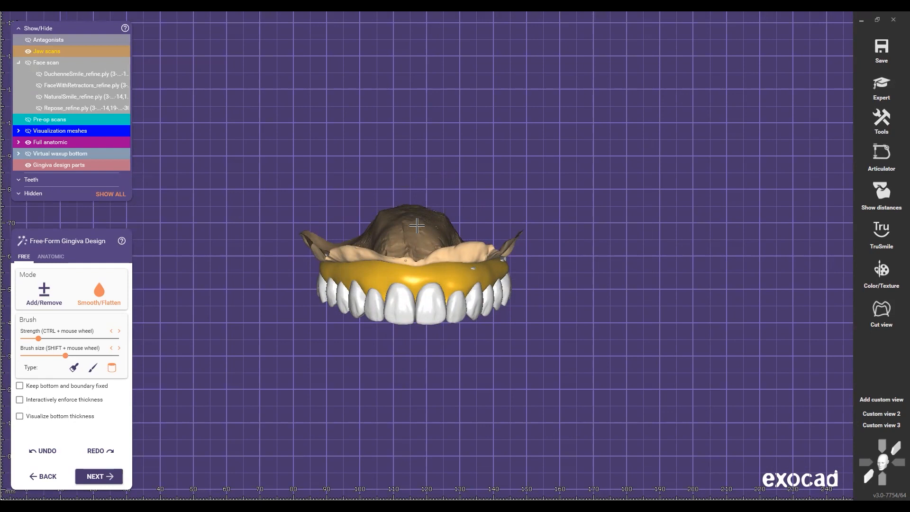
pyautogui.moveTo(417, 225); pyautogui.dragTo(492, 261, button='right')
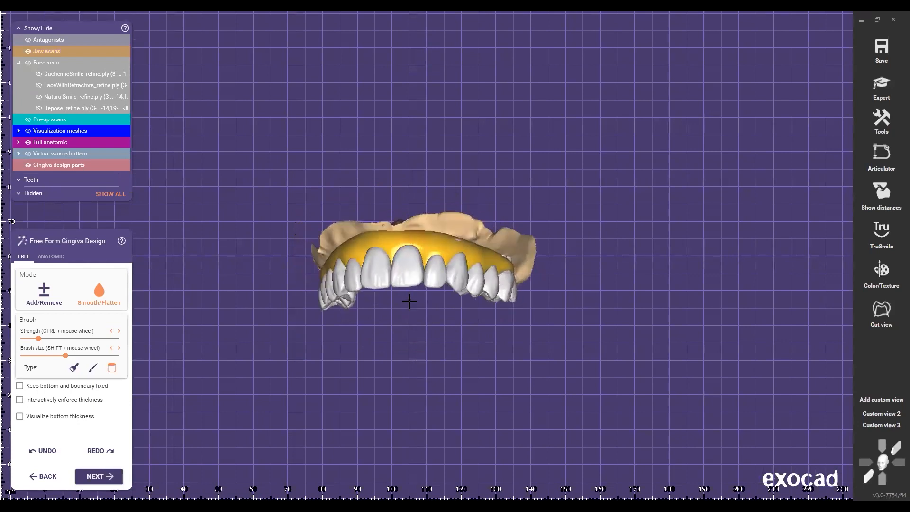
# Smooth the gingiva between the premolars and molars on both sides with a smaller round Smooth/Flatten brush
pyautogui.scroll(5, 435, 349)
pyautogui.moveTo(458, 346); pyautogui.dragTo(335, 204, button='right')
pyautogui.scroll(-3, 354, 234)
pyautogui.scroll(5, 335, 204)
pyautogui.click(74, 369)
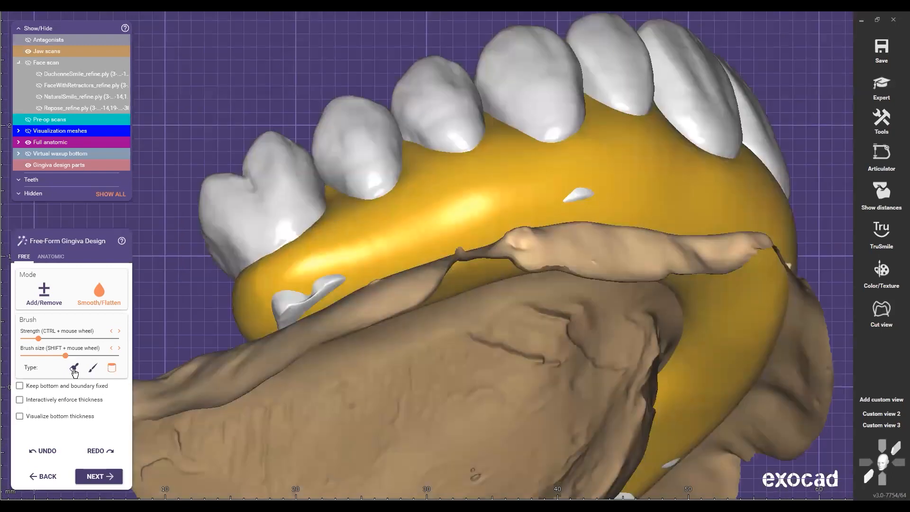
pyautogui.moveTo(345, 209); pyautogui.dragTo(403, 199, button='right')
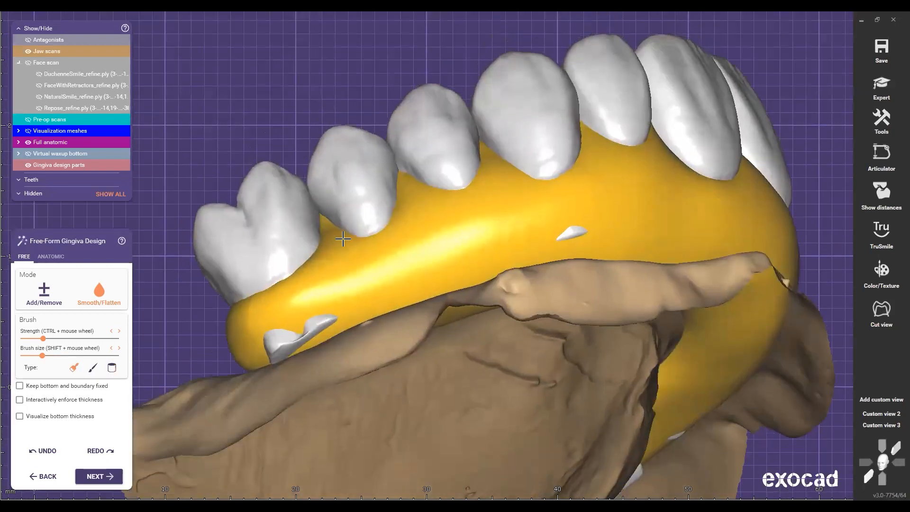
pyautogui.scroll(2, 417, 196)
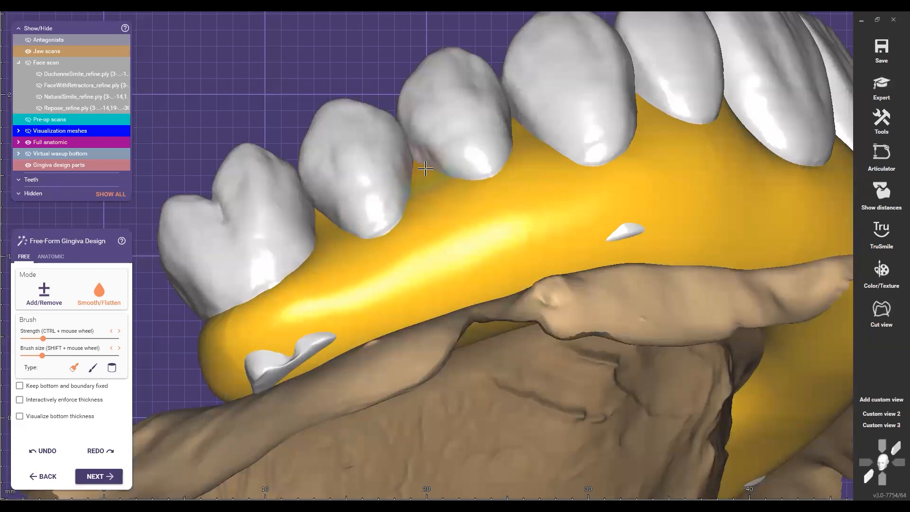
pyautogui.moveTo(518, 132); pyautogui.dragTo(627, 270, button='right')
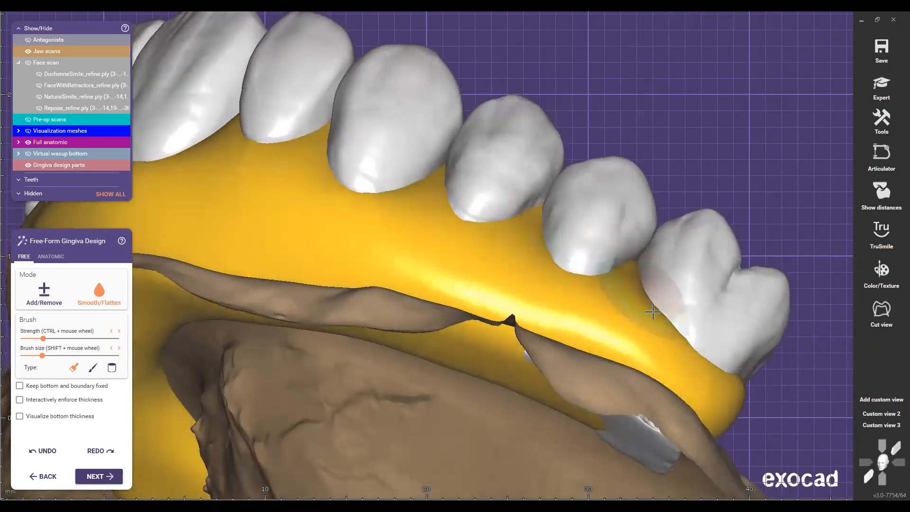
pyautogui.scroll(-5, 568, 321)
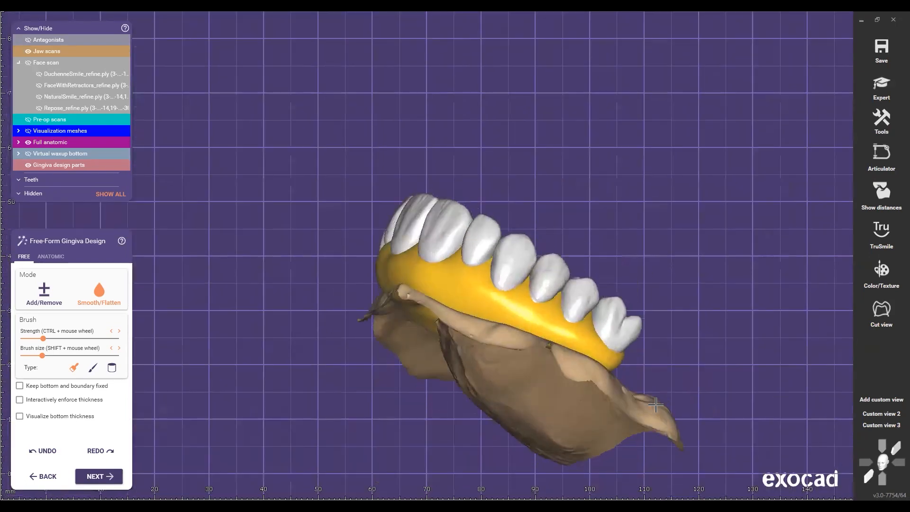
# Check the gingiva base in a saved front view, then finish its free-forming and start generating the virtual waxup scan
pyautogui.click(882, 461)
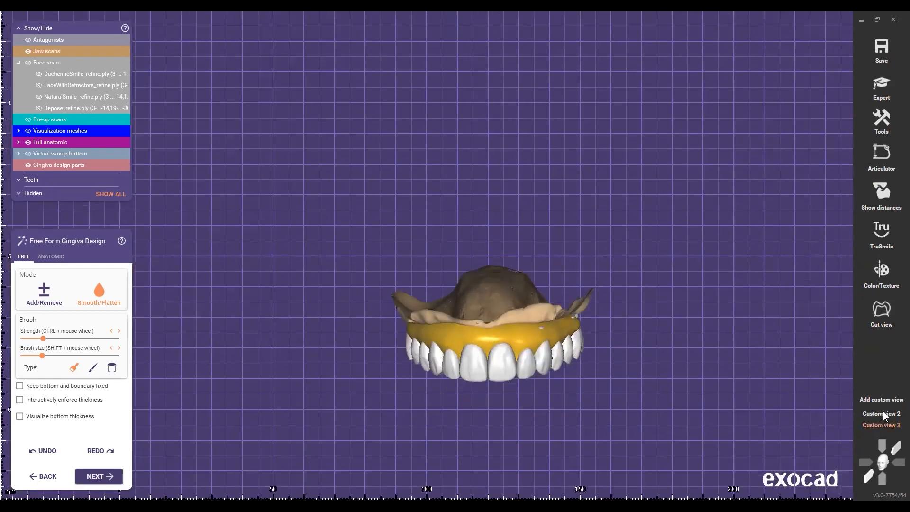
pyautogui.click(884, 415)
pyautogui.moveTo(441, 384); pyautogui.dragTo(349, 382, button='right')
pyautogui.scroll(-2, 352, 382)
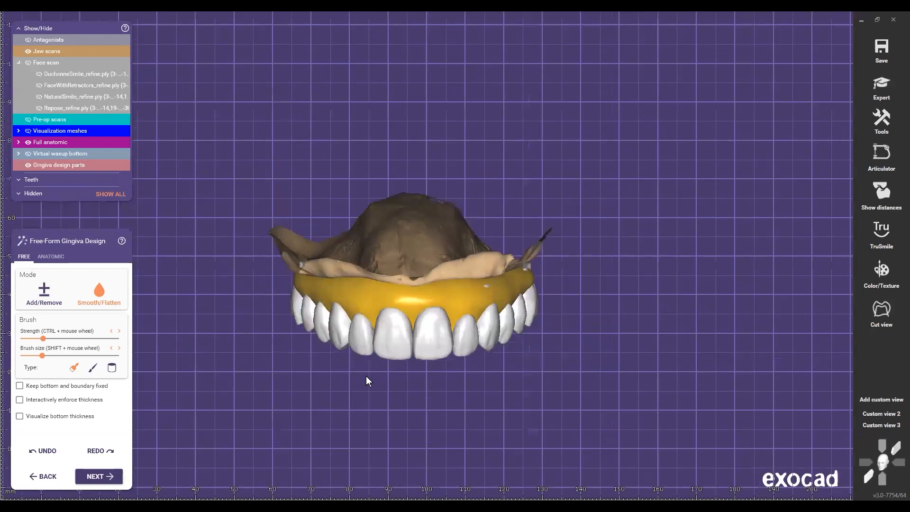
pyautogui.scroll(-1, 396, 374)
pyautogui.press('Return')
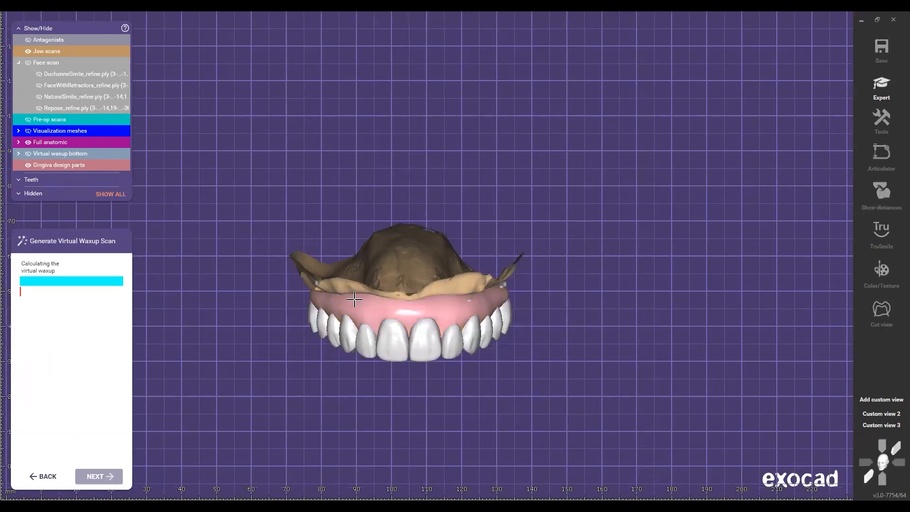
# Examine the merged teeth and gingiva against the jaw scan from the front and the fitting side during the waxup calculation
pyautogui.scroll(4, 398, 262)
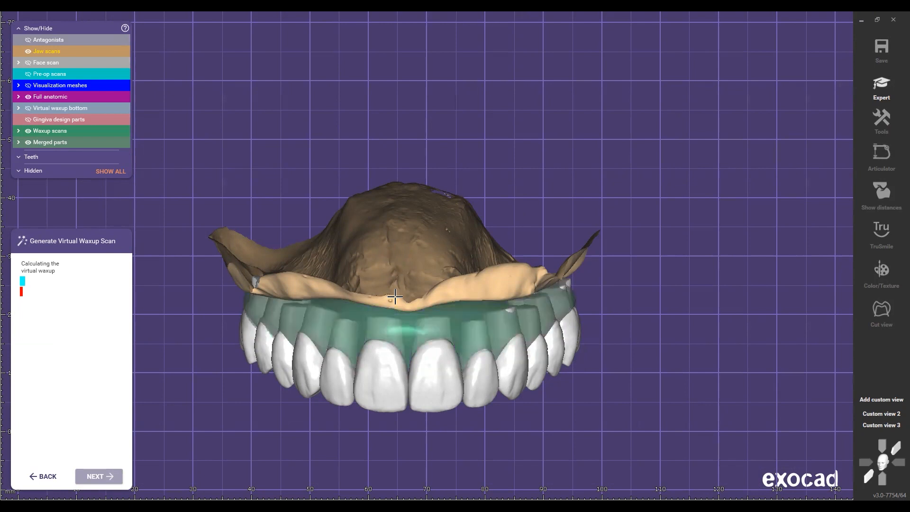
pyautogui.scroll(-3, 387, 341)
pyautogui.scroll(-2, 390, 322)
pyautogui.moveTo(393, 208); pyautogui.dragTo(392, 246, button='right')
pyautogui.scroll(1, 387, 288)
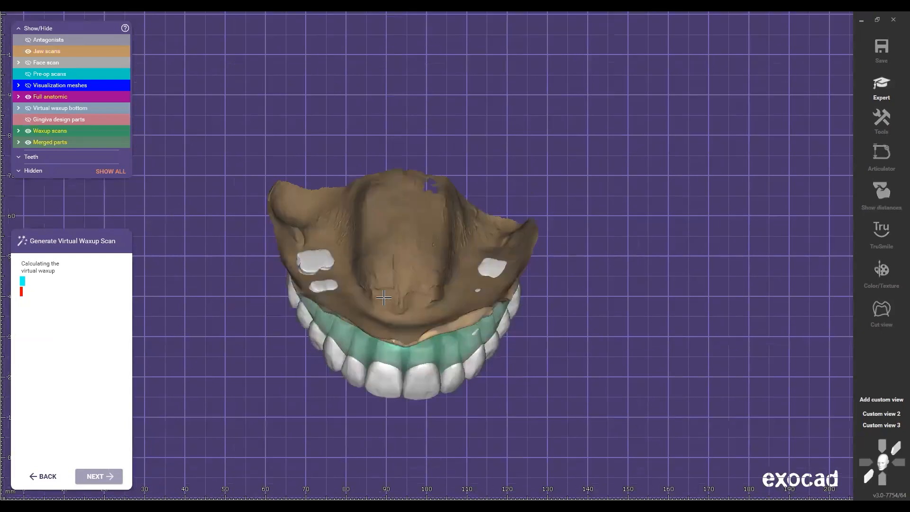
pyautogui.scroll(3, 386, 289)
pyautogui.moveTo(403, 280); pyautogui.dragTo(406, 260, button='right')
pyautogui.moveTo(408, 161)
pyautogui.mouseDown(button='right')
pyautogui.moveTo(409, 188)
pyautogui.moveTo(410, 162)
pyautogui.mouseUp(button='right')
pyautogui.hotkey('ctrl', 'j')
pyautogui.scroll(-3, 409, 188)
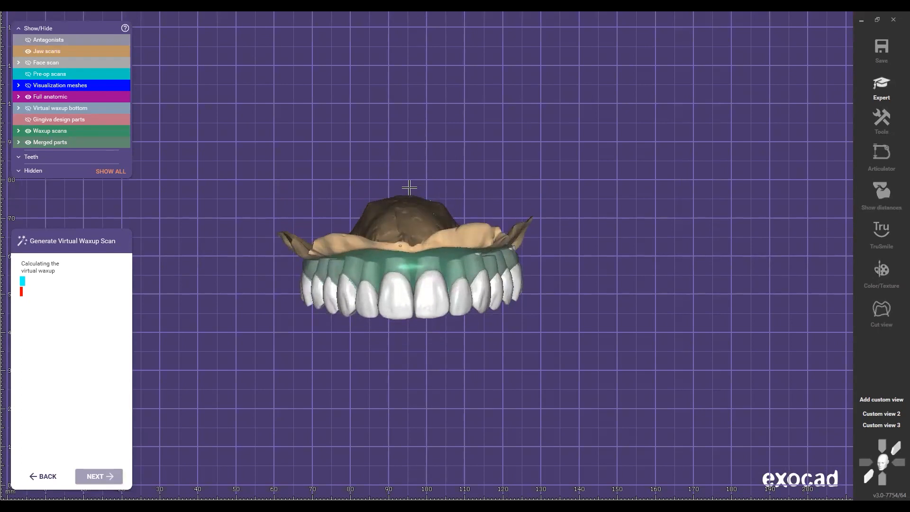
pyautogui.scroll(-1, 412, 297)
pyautogui.moveTo(417, 293); pyautogui.dragTo(426, 166, button='right')
pyautogui.scroll(1, 407, 269)
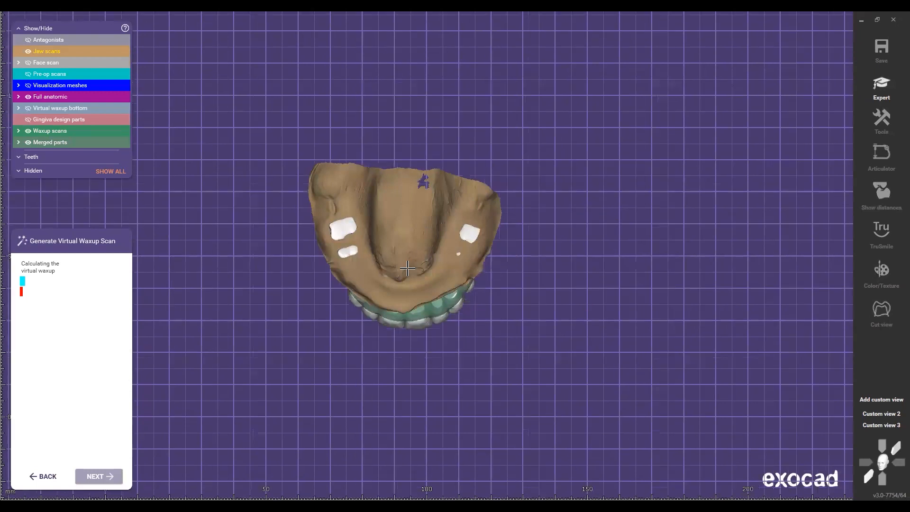
pyautogui.moveTo(407, 268); pyautogui.dragTo(407, 360, button='right')
pyautogui.scroll(3, 407, 268)
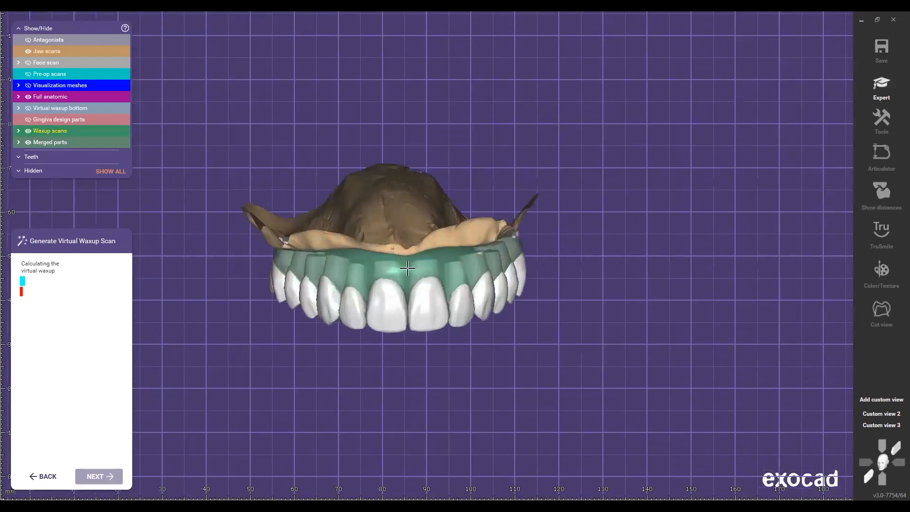
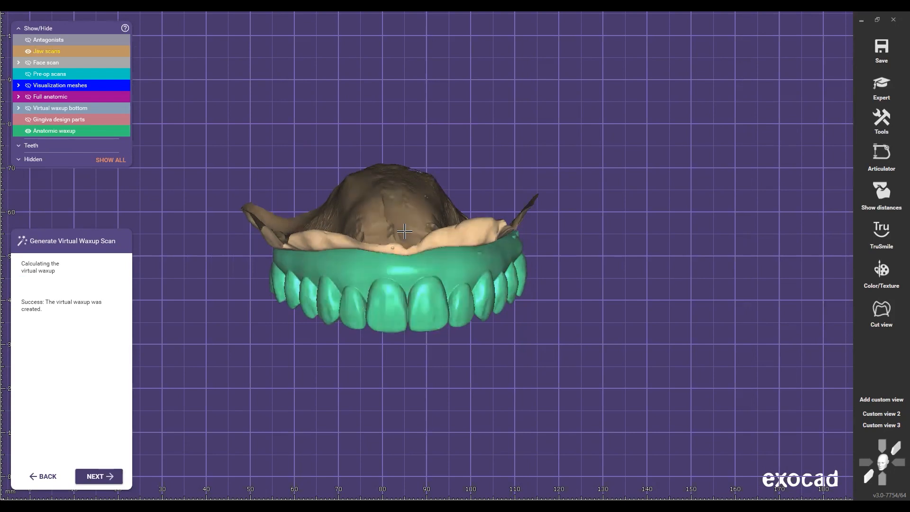
# Hide the jaw scan to isolate the anatomic waxup and proceed to its free-forming
pyautogui.keyDown('ctrl'); pyautogui.click(400, 253); pyautogui.keyUp('ctrl')
pyautogui.moveTo(400, 253); pyautogui.dragTo(393, 226, button='right')
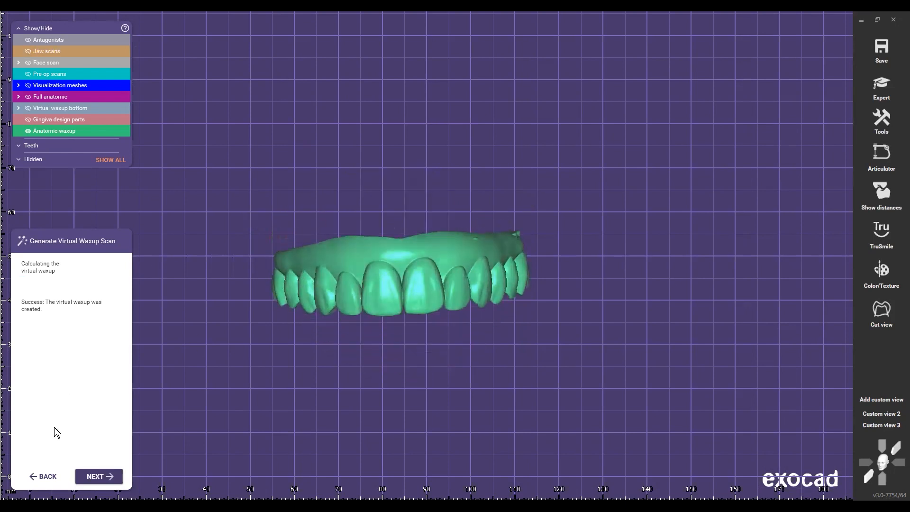
pyautogui.click(91, 474)
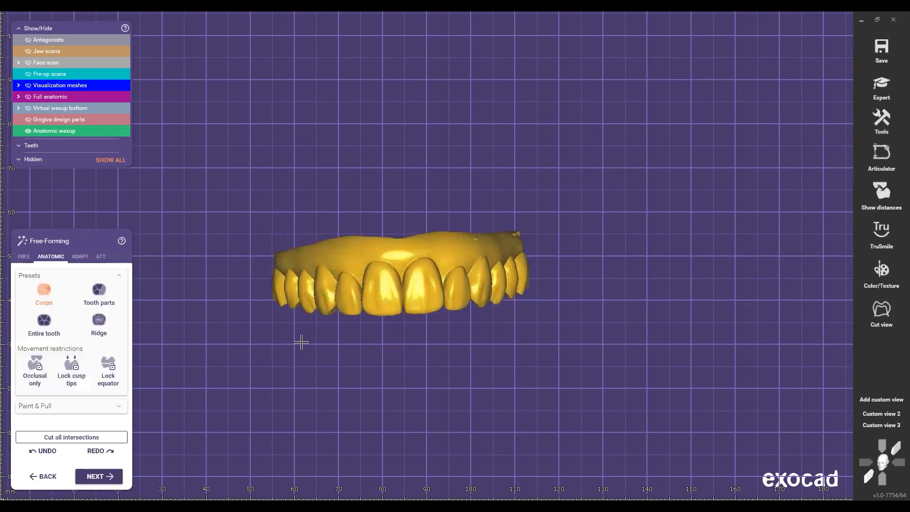
# In free mode, flatten the waxup's upper border on one side with the cylindrical Smooth/Flatten brush at maximum strength and size
pyautogui.click(23, 257)
pyautogui.moveTo(312, 282)
pyautogui.mouseDown(button='right')
pyautogui.moveTo(337, 286)
pyautogui.moveTo(343, 300)
pyautogui.mouseUp(button='right')
pyautogui.scroll(4, 343, 300)
pyautogui.click(119, 331)
pyautogui.click(119, 348)
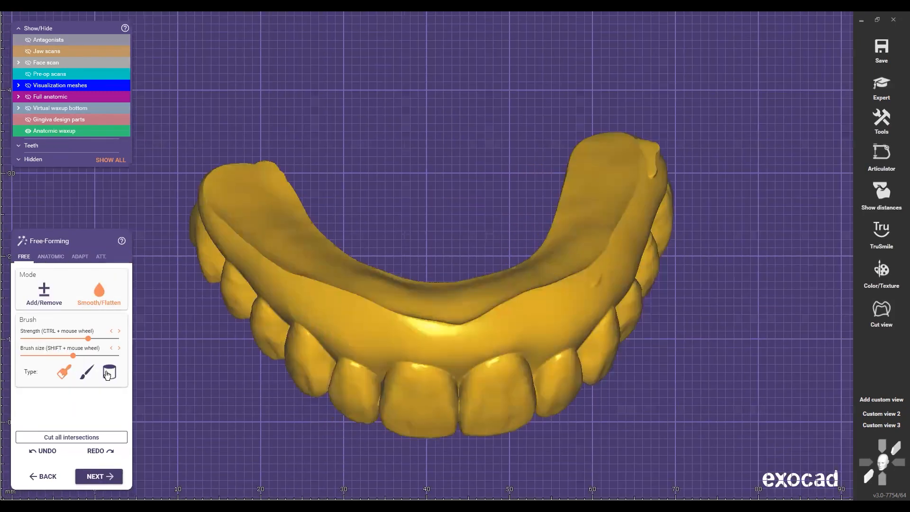
pyautogui.moveTo(341, 280)
pyautogui.mouseDown(button='right')
pyautogui.moveTo(382, 272)
pyautogui.moveTo(375, 264)
pyautogui.mouseUp(button='right')
pyautogui.scroll(2, 368, 244)
pyautogui.scroll(-3, 361, 227)
pyautogui.moveTo(362, 220); pyautogui.dragTo(372, 275, button='right')
pyautogui.scroll(2, 358, 232)
pyautogui.moveTo(358, 232); pyautogui.dragTo(351, 280, button='right')
pyautogui.scroll(1, 351, 280)
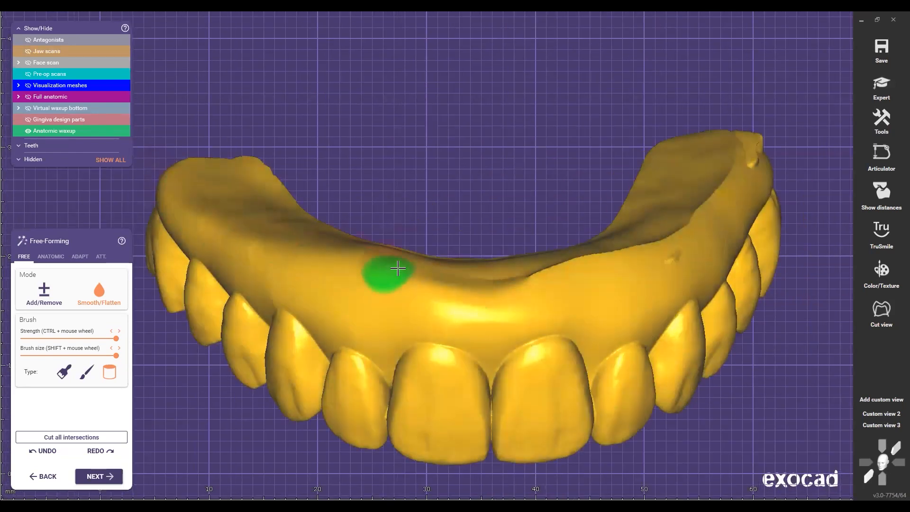
# Continue flattening the upper border across the midline and along the opposite side with the cylindrical brush
pyautogui.moveTo(512, 290); pyautogui.dragTo(411, 284, button='right')
pyautogui.moveTo(532, 247)
pyautogui.mouseDown()
pyautogui.moveTo(591, 227)
pyautogui.moveTo(329, 273)
pyautogui.mouseUp()
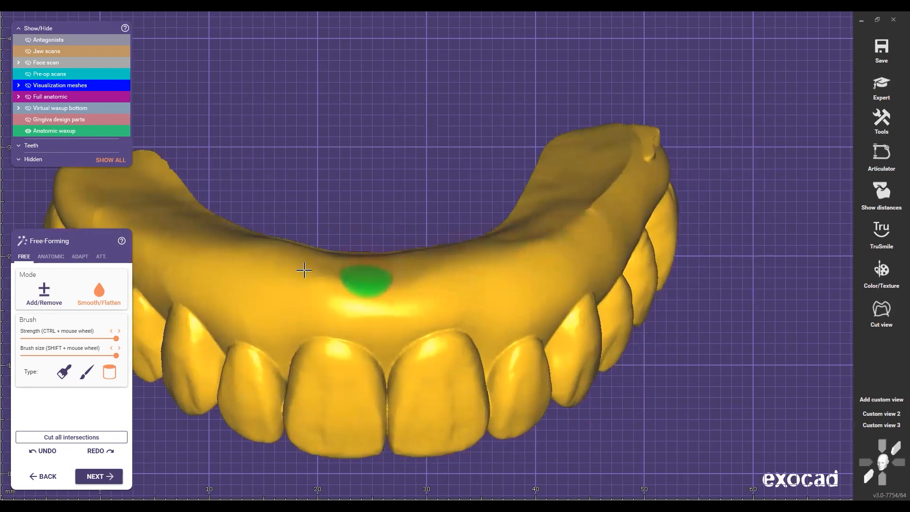
pyautogui.scroll(-6, 329, 272)
# Smooth the waxup's fitting surface and rough distal end with the large round brush at reduced strength
pyautogui.click(101, 294)
pyautogui.scroll(4, 370, 244)
pyautogui.keyDown('ctrl'); pyautogui.scroll(-3, 208, 198); pyautogui.keyUp('ctrl')
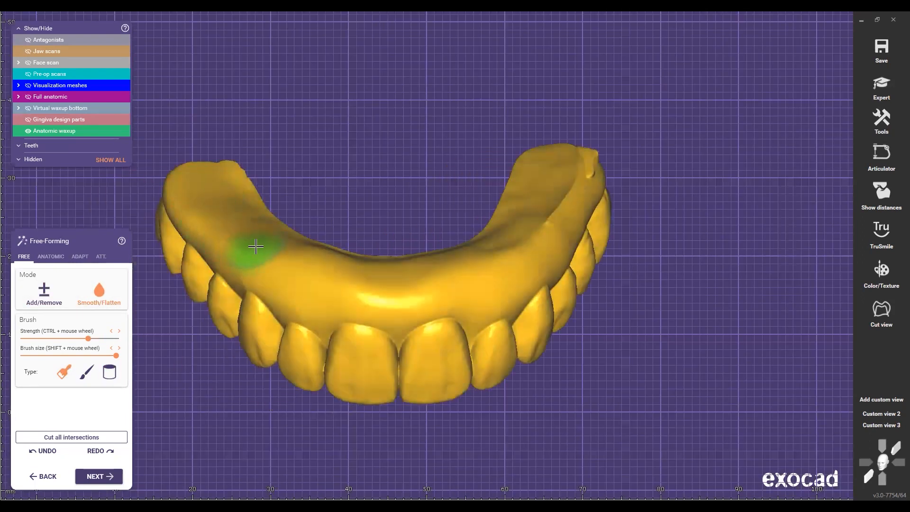
pyautogui.moveTo(354, 269); pyautogui.dragTo(340, 283, button='right')
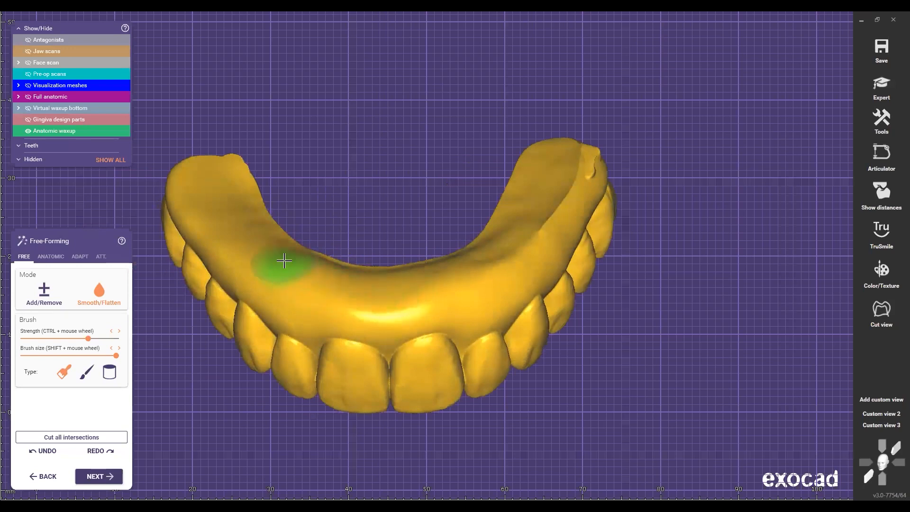
pyautogui.moveTo(552, 218)
pyautogui.mouseDown()
pyautogui.moveTo(578, 158)
pyautogui.moveTo(558, 152)
pyautogui.moveTo(460, 261)
pyautogui.mouseUp()
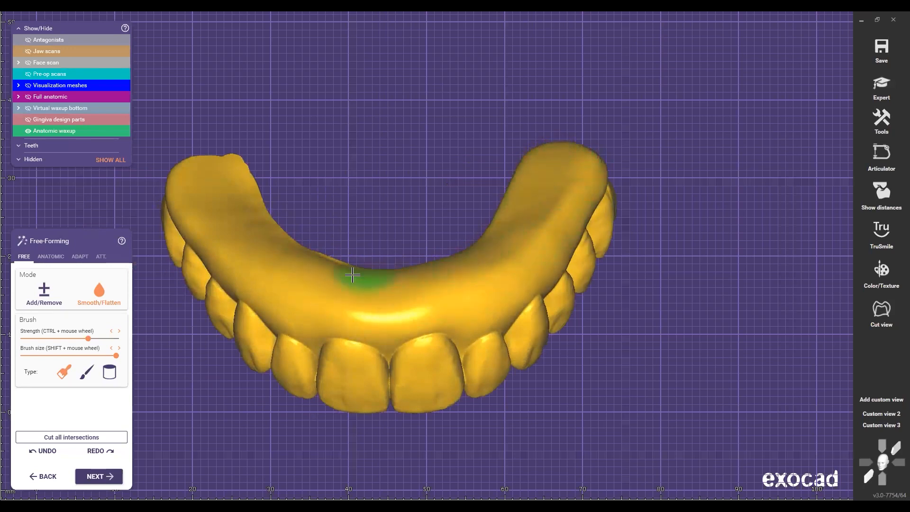
# Smooth the palatal side of the waxup from both ends with a slightly smaller, stronger round brush
pyautogui.moveTo(252, 239); pyautogui.dragTo(126, 205, button='right')
pyautogui.scroll(-8, 126, 205)
pyautogui.moveTo(368, 236); pyautogui.dragTo(297, 260, button='right')
pyautogui.scroll(8, 330, 261)
pyautogui.scroll(3, 230, 241)
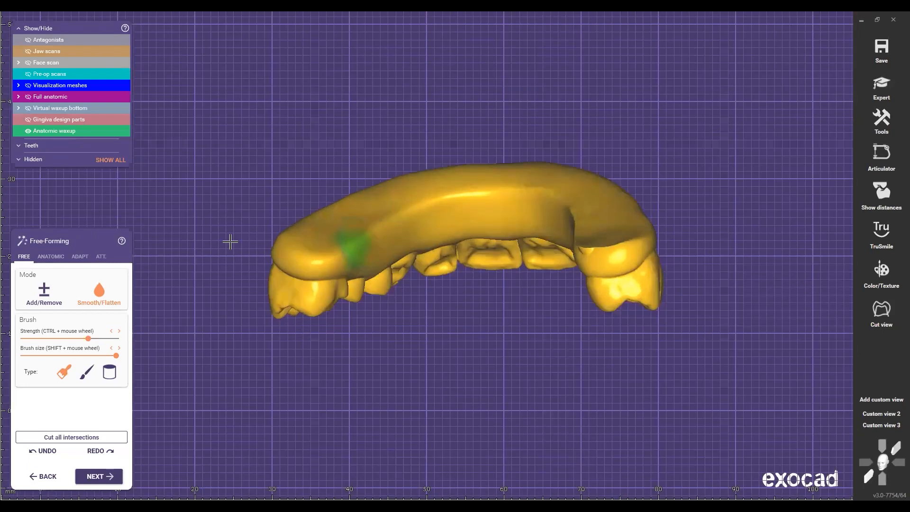
pyautogui.scroll(3, 294, 260)
pyautogui.keyDown('shift'); pyautogui.scroll(-2, 347, 234); pyautogui.keyUp('shift')
pyautogui.keyDown('ctrl'); pyautogui.scroll(2, 331, 240); pyautogui.keyUp('ctrl')
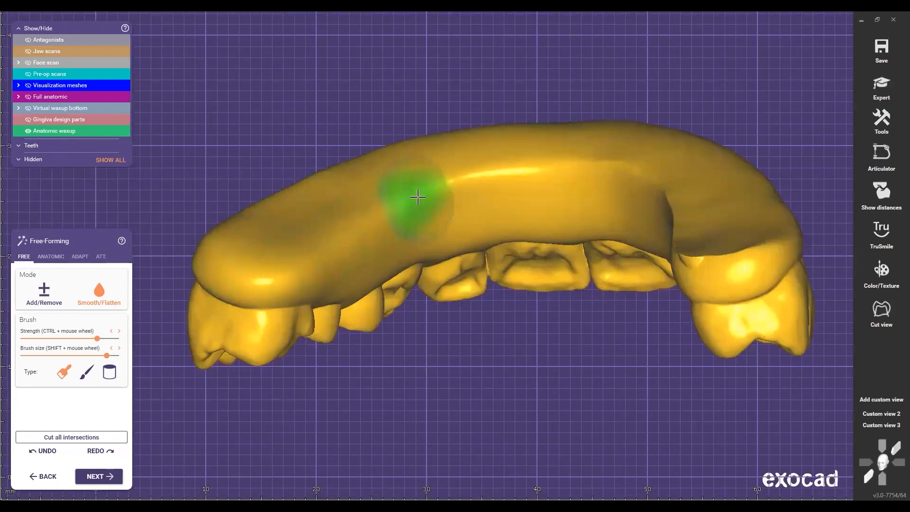
pyautogui.moveTo(426, 191)
pyautogui.mouseDown()
pyautogui.moveTo(296, 236)
pyautogui.moveTo(349, 175)
pyautogui.moveTo(310, 234)
pyautogui.moveTo(410, 240)
pyautogui.mouseUp()
pyautogui.moveTo(409, 240)
pyautogui.mouseDown(button='right')
pyautogui.moveTo(516, 266)
pyautogui.moveTo(469, 235)
pyautogui.moveTo(561, 270)
pyautogui.mouseUp(button='right')
pyautogui.moveTo(626, 284)
pyautogui.mouseDown()
pyautogui.moveTo(537, 270)
pyautogui.moveTo(567, 285)
pyautogui.moveTo(516, 257)
pyautogui.moveTo(511, 241)
pyautogui.mouseUp()
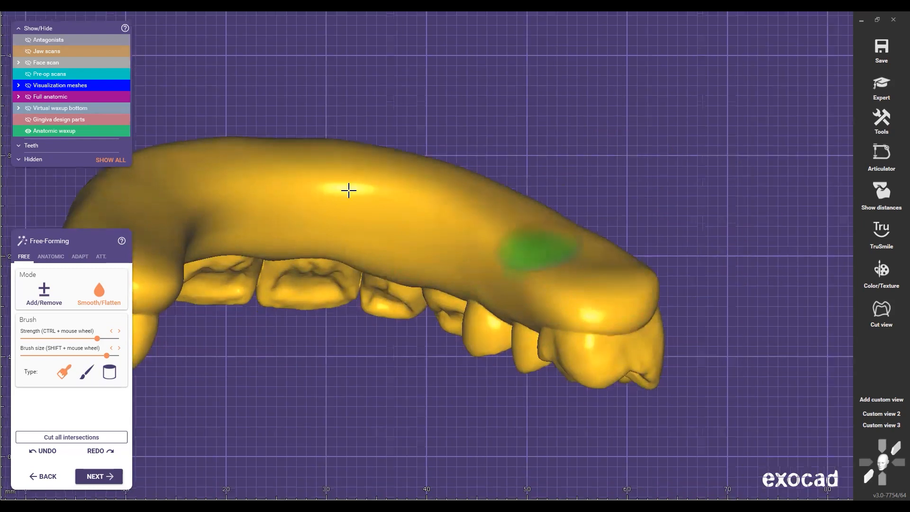
# Smooth both distal ends and the adjoining fitting surface with a slightly smaller round brush
pyautogui.scroll(-3, 411, 309)
pyautogui.moveTo(411, 308)
pyautogui.mouseDown(button='right')
pyautogui.moveTo(294, 252)
pyautogui.moveTo(307, 271)
pyautogui.moveTo(436, 325)
pyautogui.moveTo(407, 316)
pyautogui.mouseUp(button='right')
pyautogui.scroll(5, 411, 319)
pyautogui.scroll(-3, 531, 360)
pyautogui.moveTo(266, 270)
pyautogui.mouseDown(button='right')
pyautogui.moveTo(436, 349)
pyautogui.moveTo(563, 216)
pyautogui.mouseUp(button='right')
pyautogui.scroll(-3, 540, 268)
pyautogui.moveTo(540, 269); pyautogui.dragTo(419, 285, button='right')
pyautogui.scroll(1, 371, 275)
pyautogui.scroll(2, 372, 275)
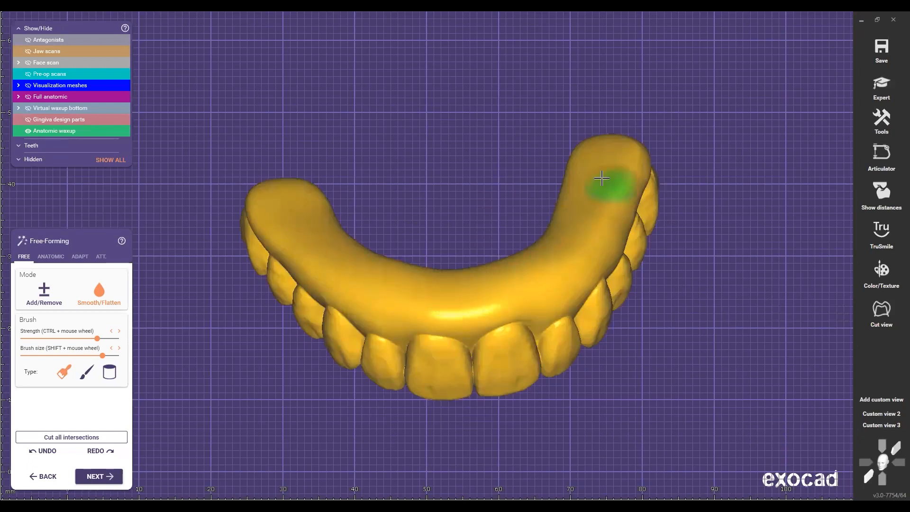
# Smooth the anterior fitting surface and review the waxup's upper contour from the front
pyautogui.scroll(-5, 608, 191)
pyautogui.moveTo(445, 171); pyautogui.dragTo(397, 263, button='right')
pyautogui.scroll(3, 397, 263)
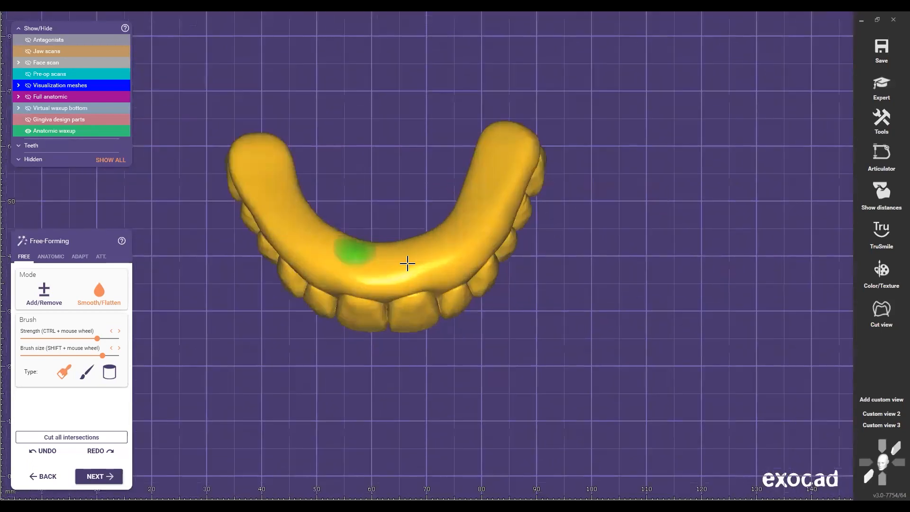
pyautogui.scroll(-5, 500, 184)
pyautogui.moveTo(426, 183); pyautogui.dragTo(382, 238, button='right')
pyautogui.scroll(4, 382, 241)
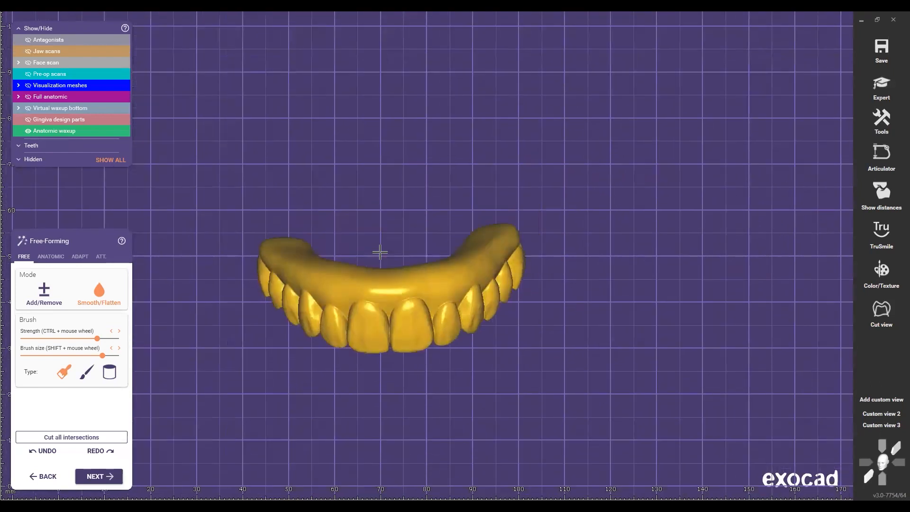
# Show the jaw scan again and compare the waxup's upper border with it from the front and side
pyautogui.moveTo(380, 252)
pyautogui.mouseDown(button='right')
pyautogui.moveTo(385, 284)
pyautogui.moveTo(394, 239)
pyautogui.moveTo(382, 268)
pyautogui.moveTo(439, 292)
pyautogui.moveTo(497, 292)
pyautogui.mouseUp(button='right')
pyautogui.press('j')
pyautogui.scroll(-4, 382, 269)
pyautogui.scroll(4, 498, 293)
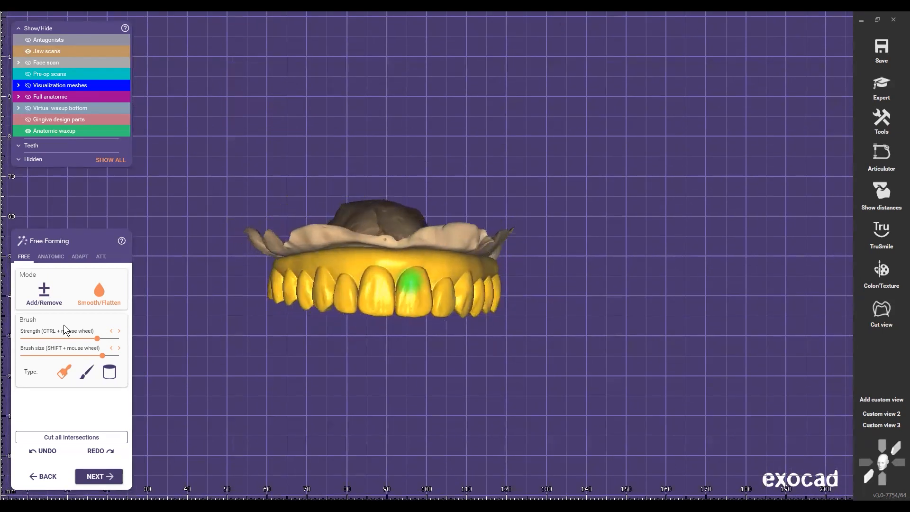
pyautogui.moveTo(348, 341); pyautogui.dragTo(369, 311, button='right')
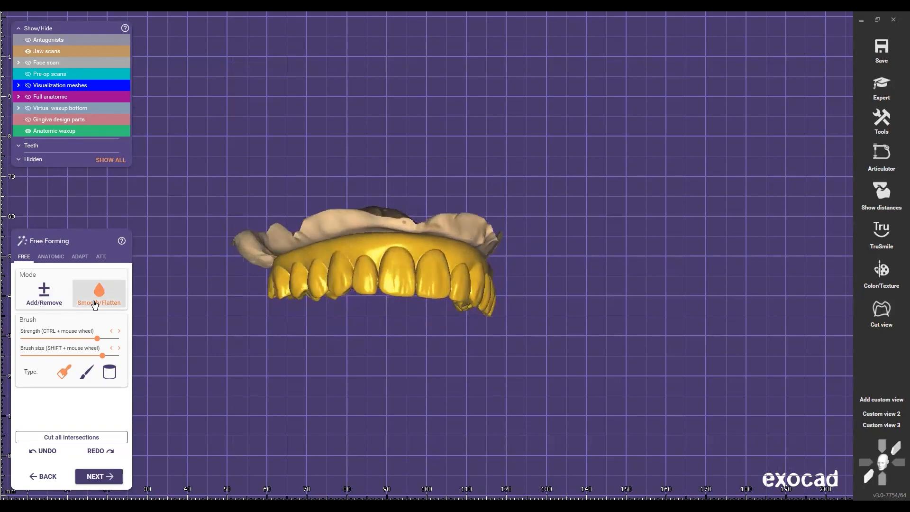
# Flatten the waxup's upper outer border above the molars next to the jaw scan with the cylindrical brush
pyautogui.click(111, 369)
pyautogui.scroll(5, 270, 268)
pyautogui.moveTo(313, 260); pyautogui.dragTo(258, 243, button='right')
pyautogui.scroll(3, 248, 238)
pyautogui.scroll(3, 247, 238)
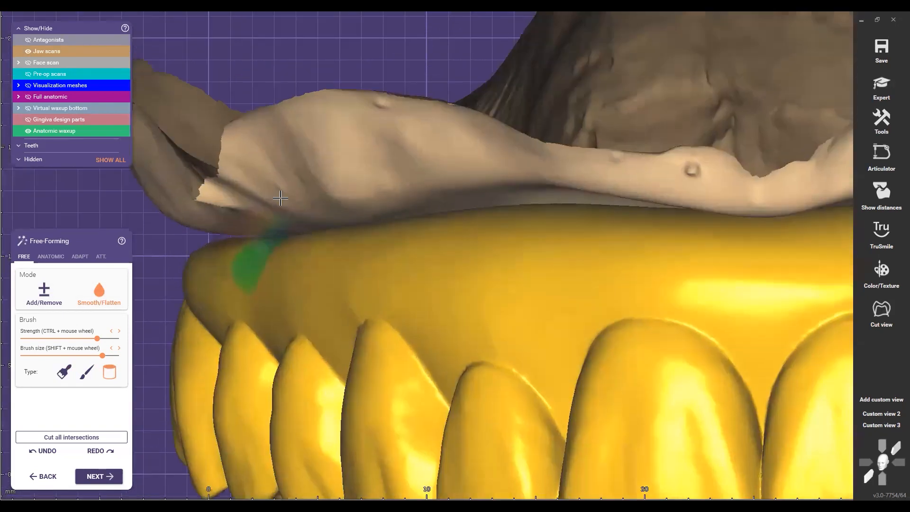
pyautogui.moveTo(314, 219)
pyautogui.mouseDown(button='right')
pyautogui.moveTo(311, 235)
pyautogui.moveTo(339, 259)
pyautogui.mouseUp(button='right')
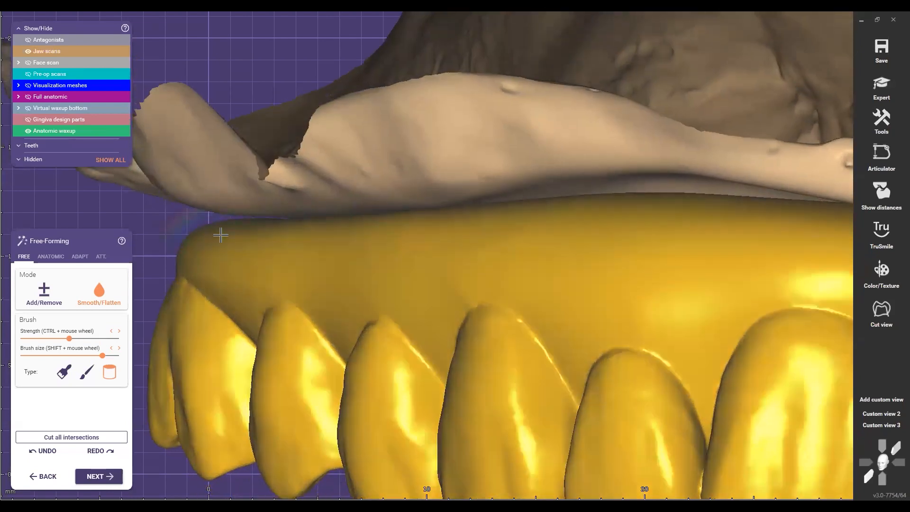
# Flatten the waxup's upper outer border at the distal end above the molars, following the jaw scan
pyautogui.moveTo(229, 244); pyautogui.dragTo(249, 251, button='right')
pyautogui.scroll(2, 228, 241)
pyautogui.moveTo(172, 221); pyautogui.dragTo(299, 259, button='right')
pyautogui.moveTo(441, 255); pyautogui.dragTo(198, 227, button='right')
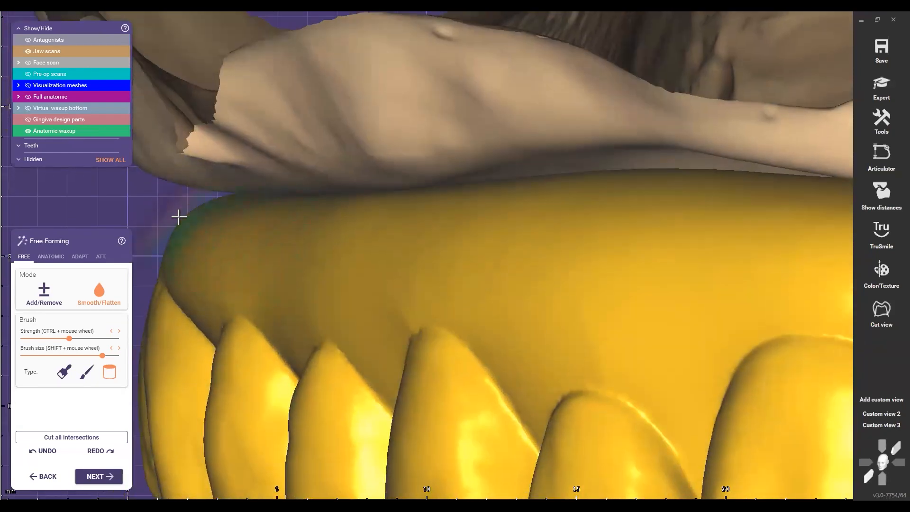
pyautogui.scroll(-5, 287, 252)
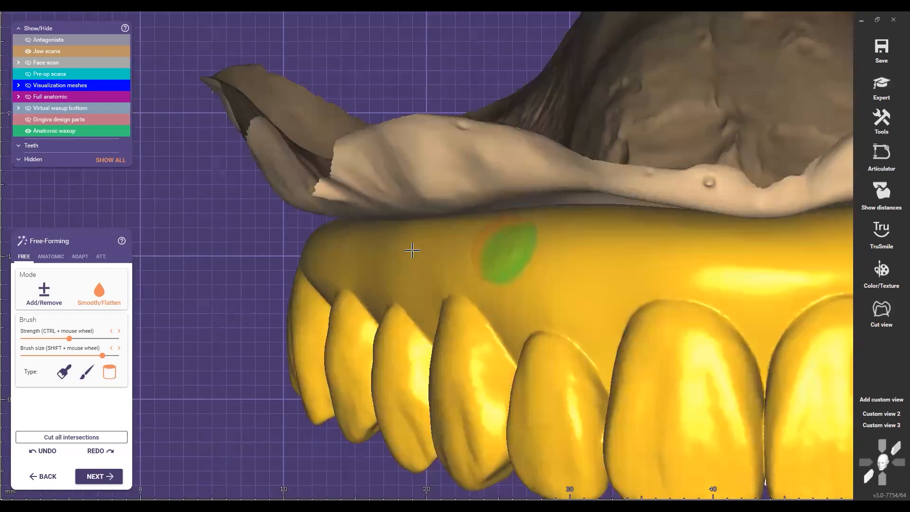
# Flatten the outer gingiva above the canine and incisors with the cylindrical brush at maximum size
pyautogui.scroll(3, 304, 251)
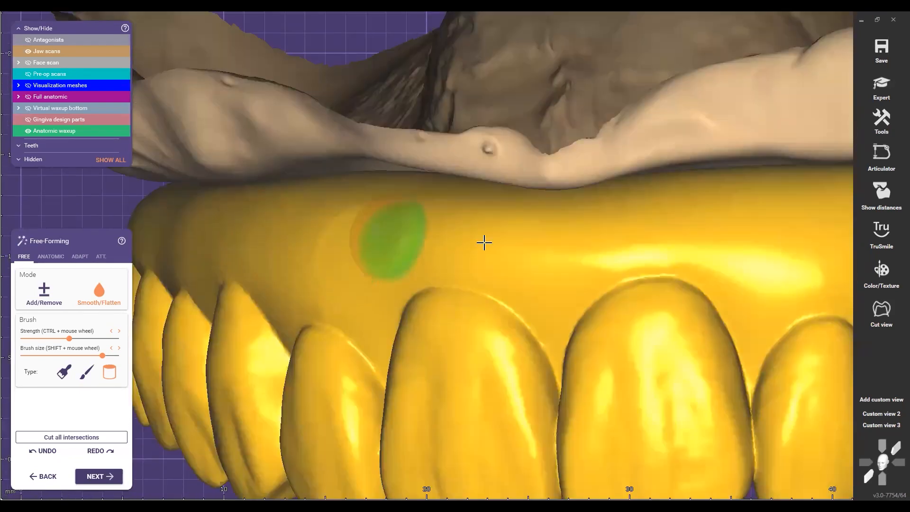
pyautogui.scroll(3, 543, 243)
pyautogui.keyDown('shift'); pyautogui.scroll(3, 343, 216); pyautogui.keyUp('shift')
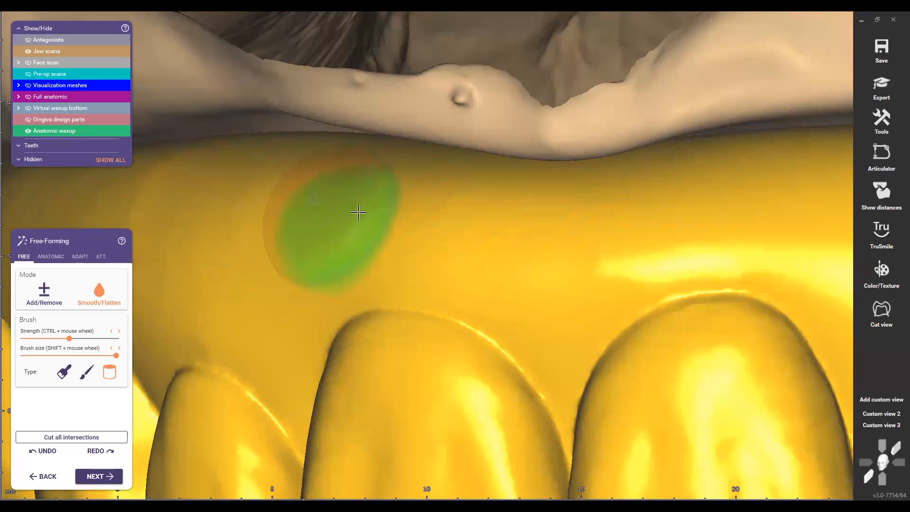
pyautogui.scroll(-10, 418, 241)
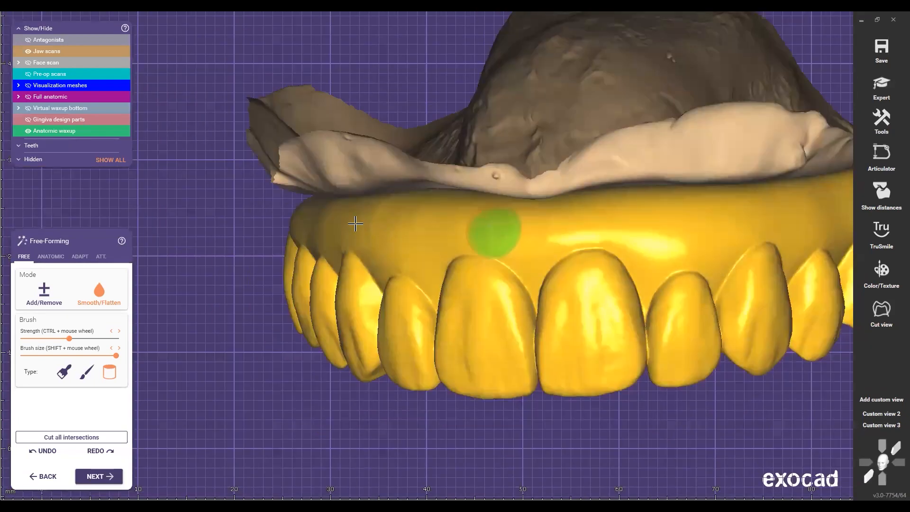
# Flatten the outer gingiva from the midline around to the canine and premolars on the opposite side
pyautogui.scroll(-3, 431, 242)
pyautogui.scroll(5, 411, 254)
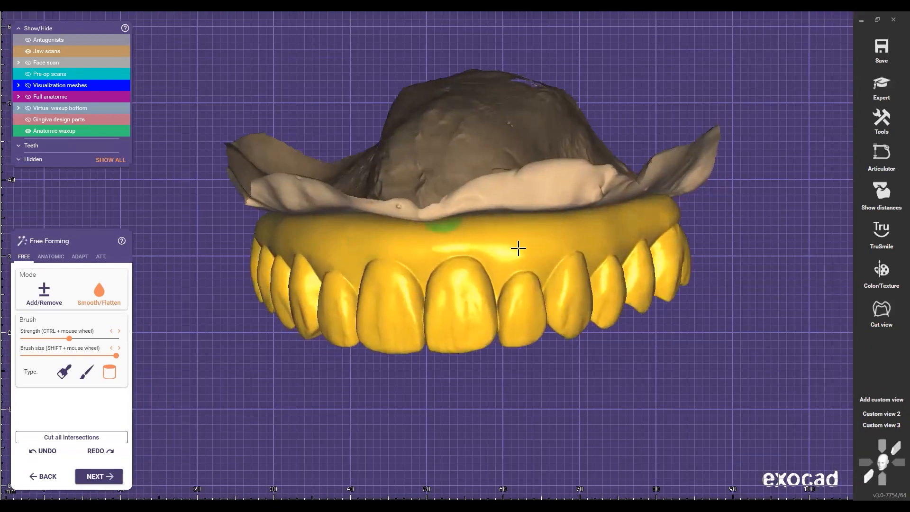
pyautogui.scroll(2, 576, 221)
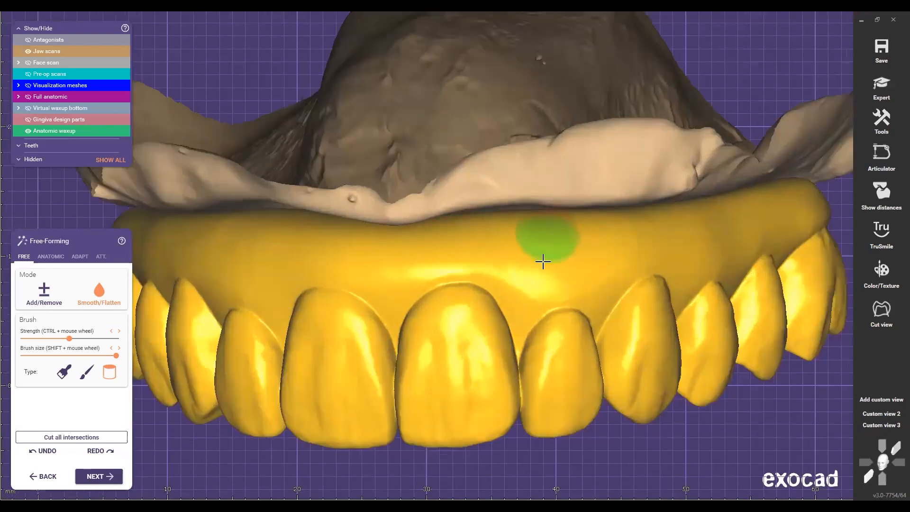
pyautogui.moveTo(529, 245)
pyautogui.mouseDown(button='right')
pyautogui.moveTo(490, 223)
pyautogui.moveTo(498, 236)
pyautogui.moveTo(536, 232)
pyautogui.mouseUp(button='right')
pyautogui.scroll(2, 591, 248)
pyautogui.moveTo(591, 247); pyautogui.dragTo(532, 235, button='right')
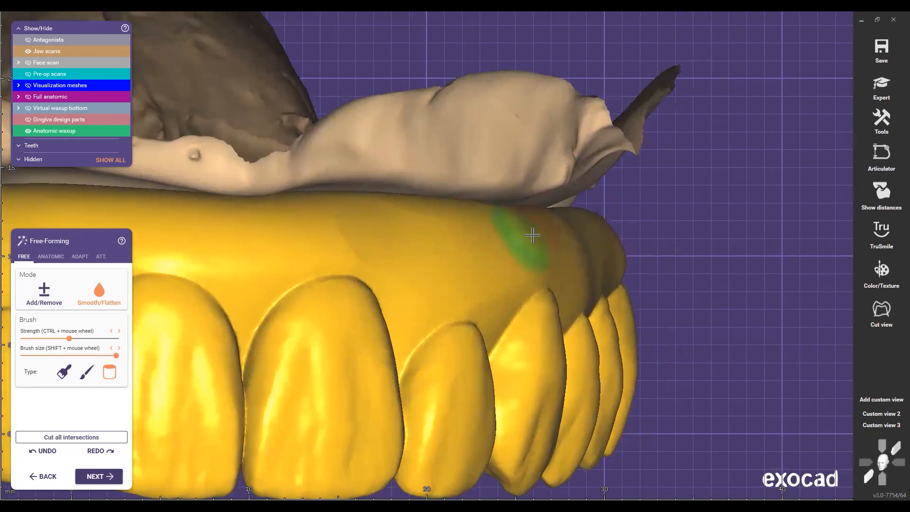
# Round off the waxup's distal ends behind the last molars with a slightly smaller cylindrical brush
pyautogui.moveTo(588, 231); pyautogui.dragTo(440, 247, button='right')
pyautogui.moveTo(457, 210); pyautogui.dragTo(411, 291, button='right')
pyautogui.scroll(3, 341, 305)
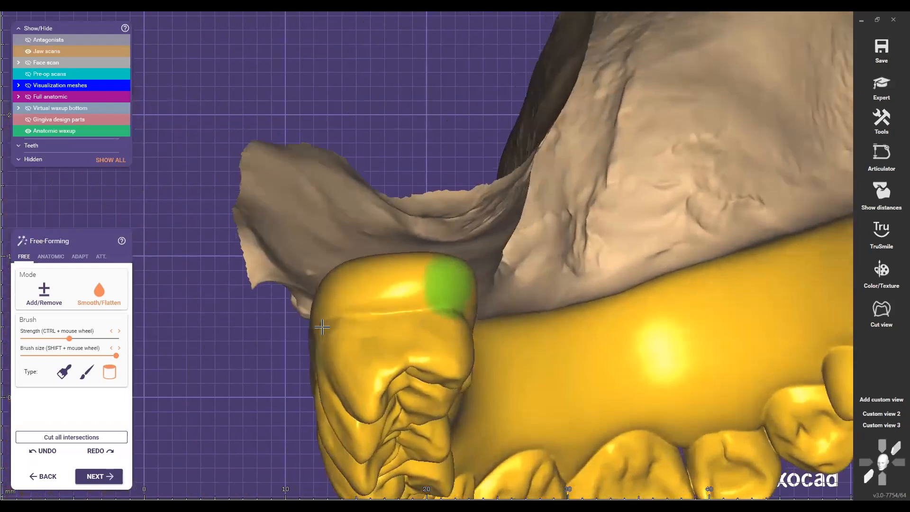
pyautogui.keyDown('shift'); pyautogui.scroll(-2, 337, 328); pyautogui.keyUp('shift')
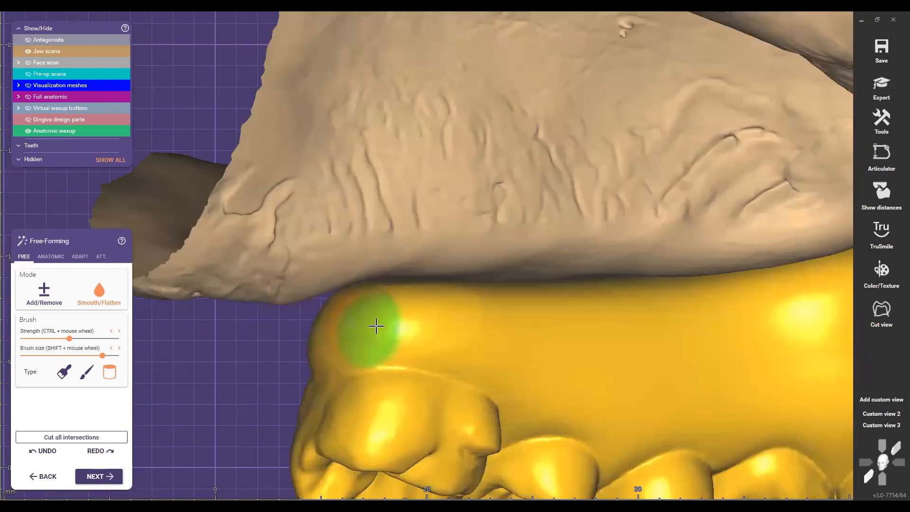
pyautogui.moveTo(544, 280); pyautogui.dragTo(593, 284, button='right')
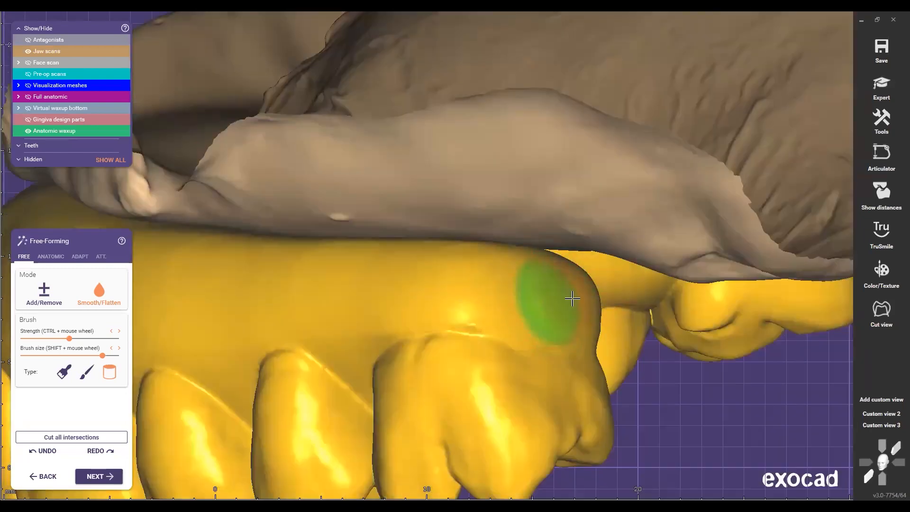
pyautogui.scroll(-4, 428, 290)
pyautogui.moveTo(331, 300); pyautogui.dragTo(510, 305, button='right')
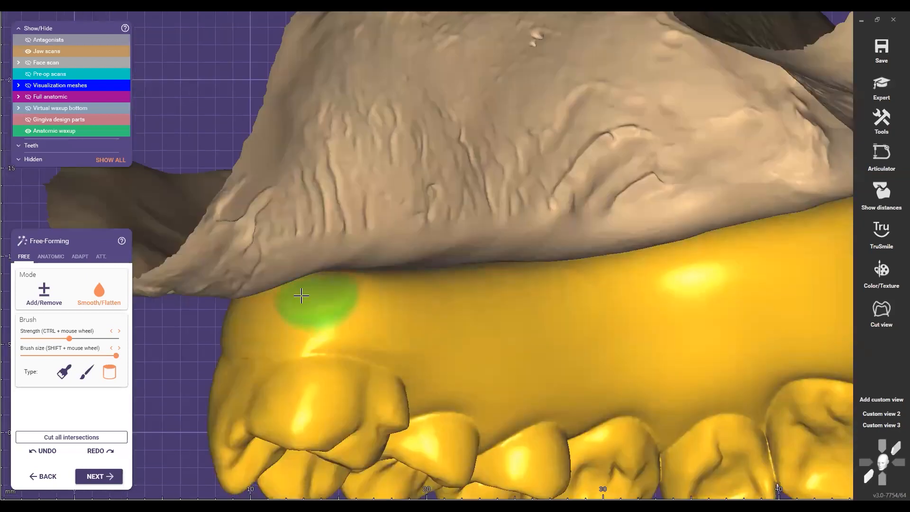
# Flatten the palatal gingiva surface from the last molar to the anterior teeth at maximum brush size
pyautogui.keyDown('shift'); pyautogui.scroll(3, 508, 349); pyautogui.keyUp('shift')
pyautogui.scroll(-2, 519, 322)
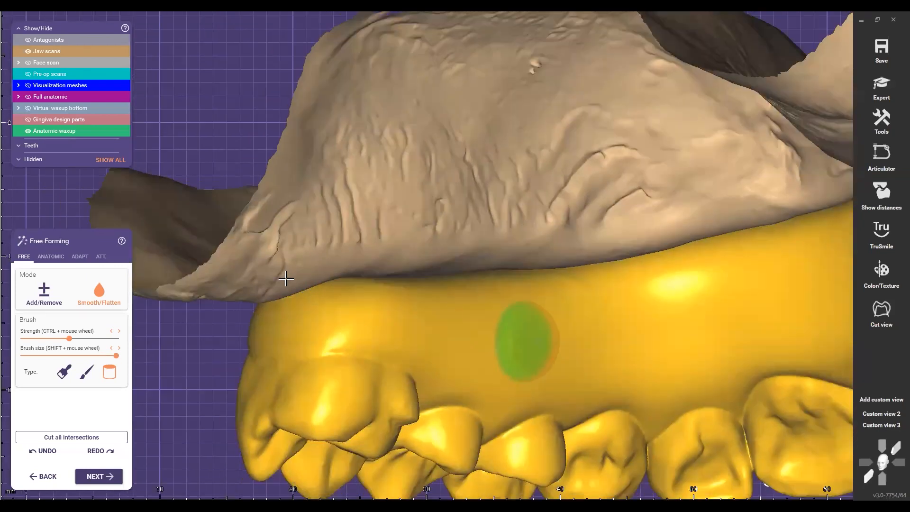
pyautogui.scroll(-2, 285, 278)
pyautogui.moveTo(390, 266); pyautogui.dragTo(411, 337, button='right')
pyautogui.scroll(4, 344, 290)
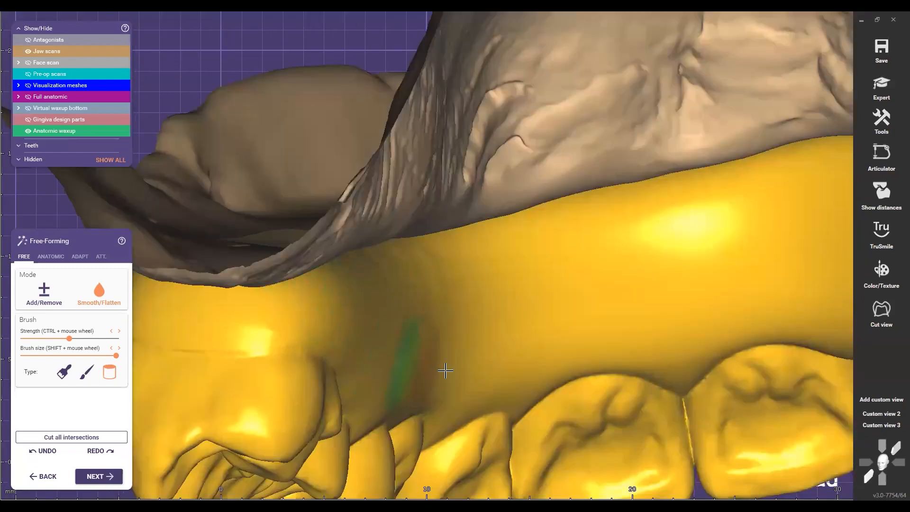
pyautogui.moveTo(628, 258)
pyautogui.mouseDown(button='middle')
pyautogui.moveTo(437, 296)
pyautogui.moveTo(168, 327)
pyautogui.mouseUp(button='middle')
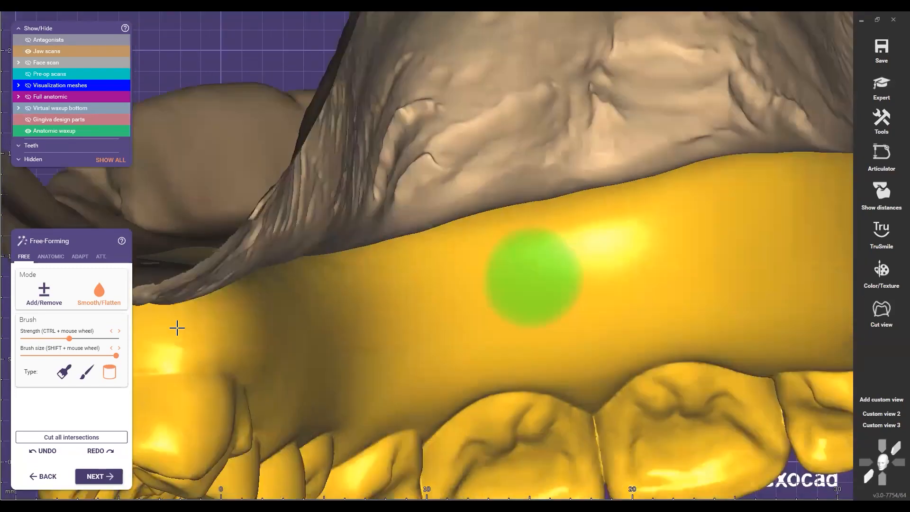
pyautogui.moveTo(270, 362); pyautogui.dragTo(228, 370, button='middle')
pyautogui.scroll(-1, 362, 245)
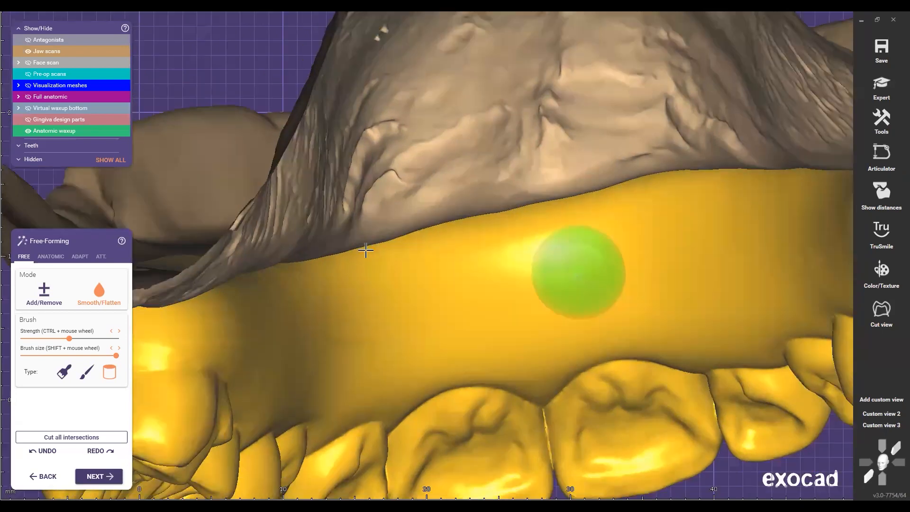
# Flatten the palatal gingiva beside the molars on the opposite side and check the whole arch from behind
pyautogui.scroll(-3, 447, 262)
pyautogui.scroll(-2, 454, 268)
pyautogui.moveTo(455, 268); pyautogui.dragTo(426, 288, button='right')
pyautogui.scroll(5, 417, 303)
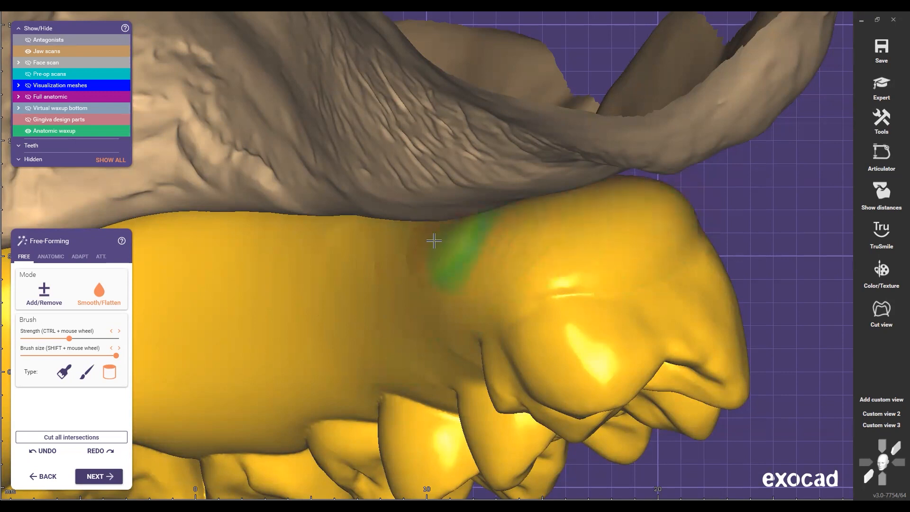
pyautogui.moveTo(364, 277)
pyautogui.mouseDown(button='right')
pyautogui.moveTo(357, 263)
pyautogui.moveTo(444, 247)
pyautogui.moveTo(260, 283)
pyautogui.mouseUp(button='right')
pyautogui.scroll(-3, 417, 262)
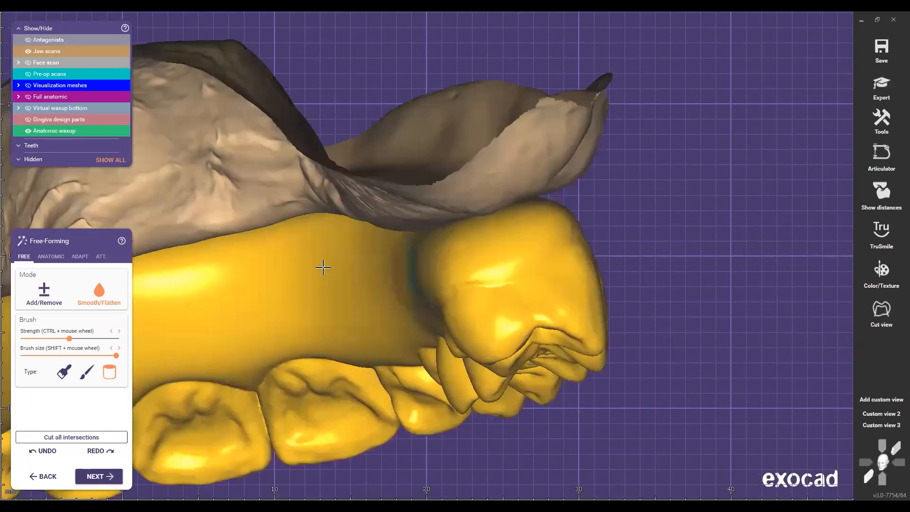
pyautogui.moveTo(323, 265); pyautogui.dragTo(338, 292, button='right')
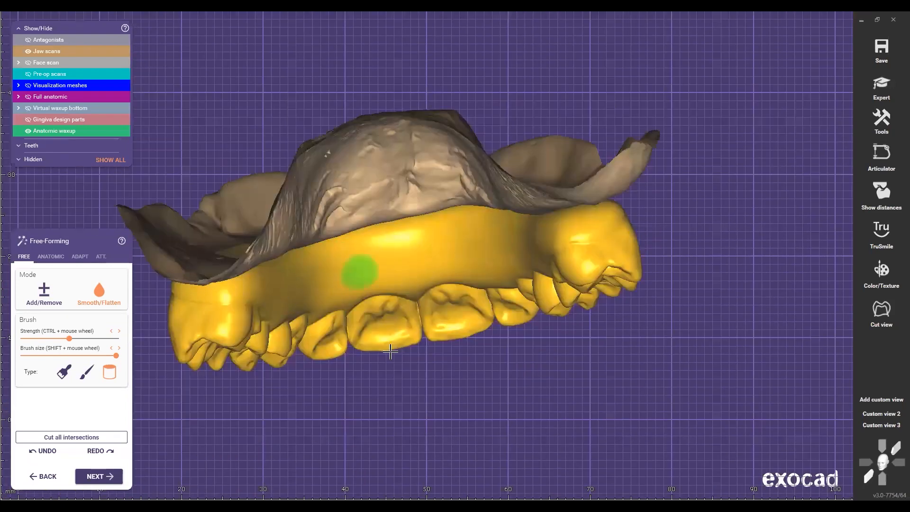
pyautogui.scroll(-5, 398, 356)
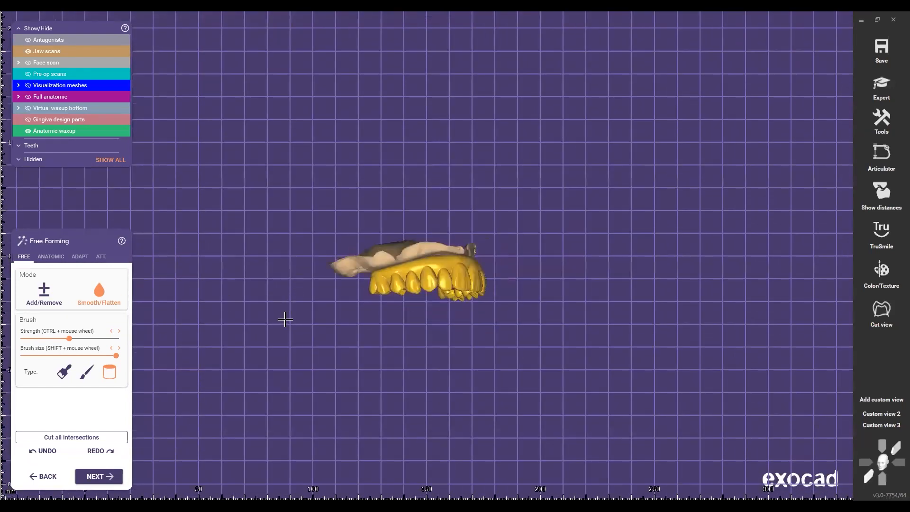
# Use anatomic free-forming with the Cusps preset to shape root contours in the outer gingiva above the molar and premolars
pyautogui.moveTo(304, 314); pyautogui.dragTo(283, 314, button='right')
pyautogui.scroll(2, 357, 417)
pyautogui.moveTo(373, 281); pyautogui.dragTo(350, 361, button='right')
pyautogui.click(44, 258)
pyautogui.click(52, 293)
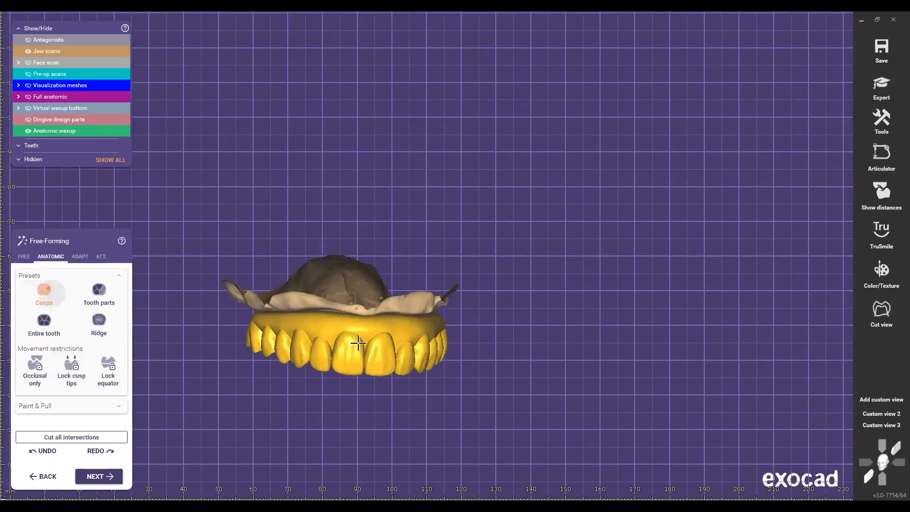
pyautogui.moveTo(216, 285); pyautogui.dragTo(384, 240, button='right')
pyautogui.scroll(4, 355, 268)
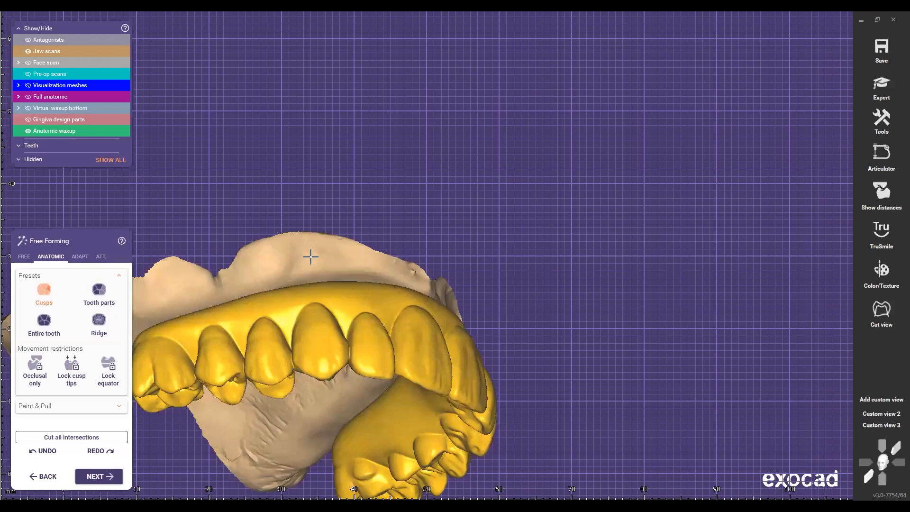
pyautogui.scroll(5, 327, 282)
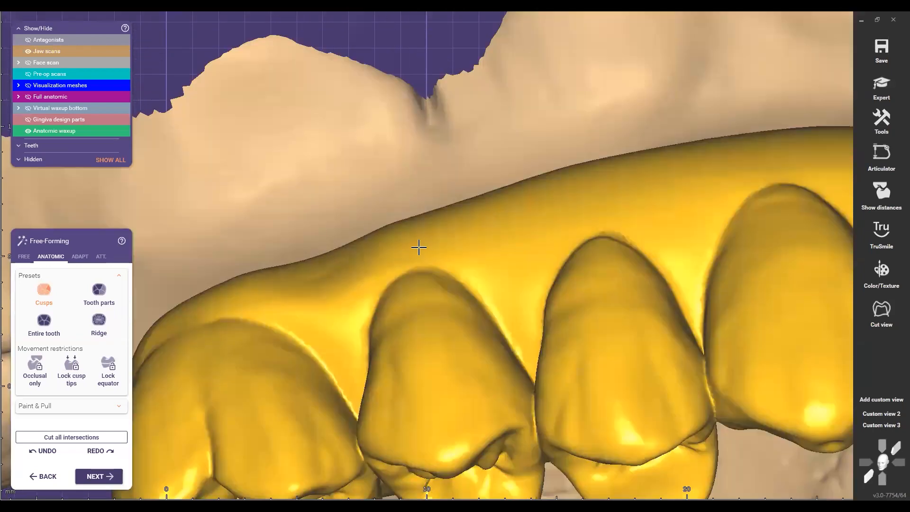
pyautogui.scroll(-4, 374, 244)
pyautogui.moveTo(454, 251); pyautogui.dragTo(370, 285, button='middle')
pyautogui.scroll(1, 372, 258)
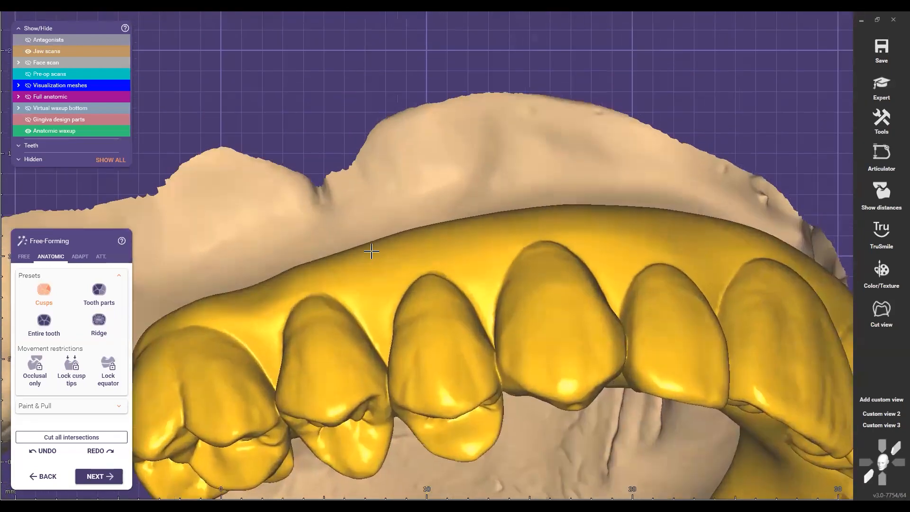
# Shape the root contours in the outer gingiva above the canine and incisors with the Cusps preset
pyautogui.scroll(1, 372, 254)
pyautogui.scroll(-3, 249, 295)
pyautogui.scroll(-2, 277, 299)
pyautogui.moveTo(277, 299); pyautogui.dragTo(354, 272, button='right')
pyautogui.scroll(2, 365, 288)
pyautogui.scroll(-3, 366, 287)
pyautogui.scroll(3, 349, 254)
pyautogui.scroll(-3, 350, 254)
pyautogui.scroll(3, 354, 272)
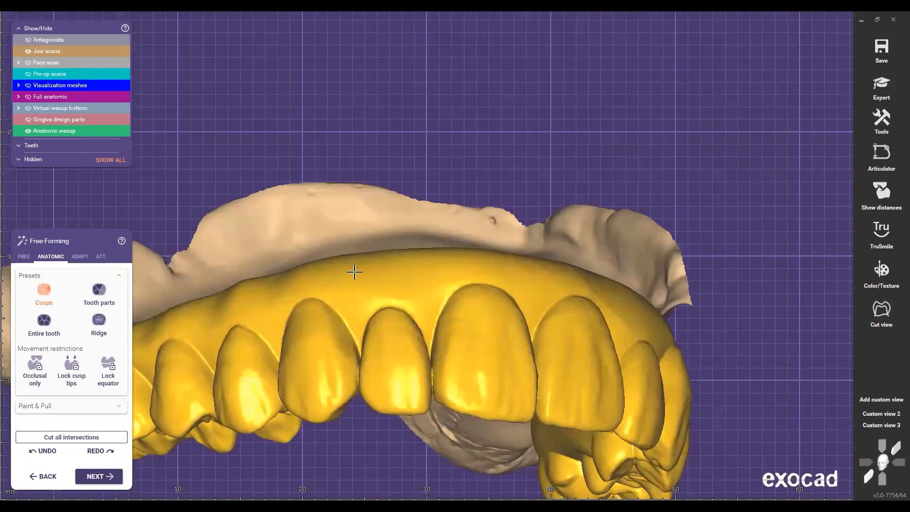
pyautogui.scroll(2, 391, 268)
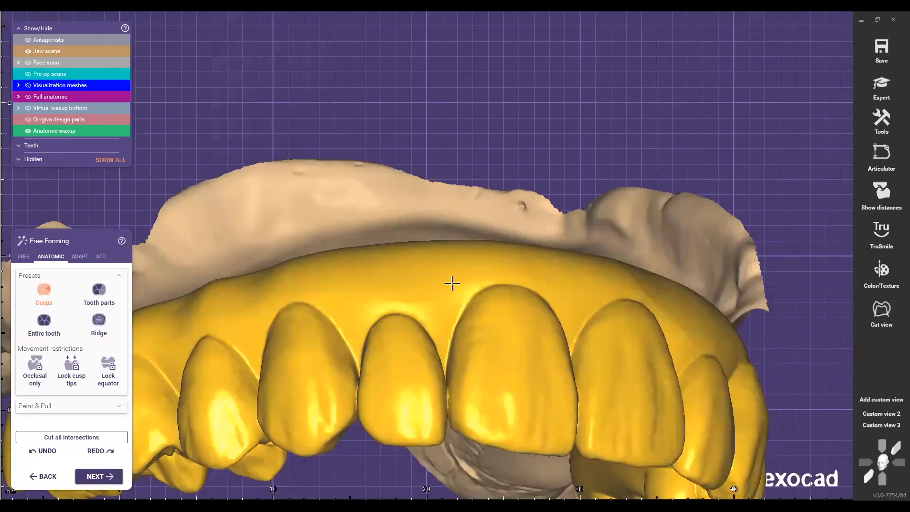
pyautogui.scroll(-5, 441, 284)
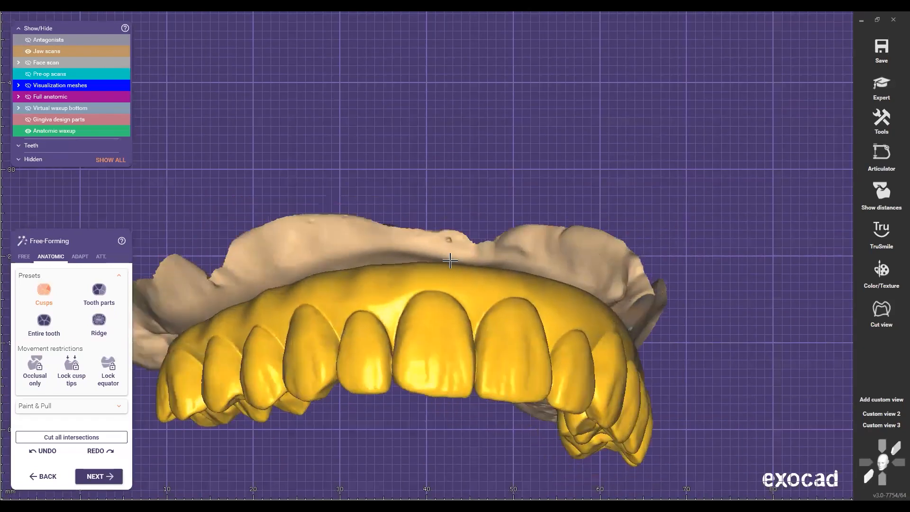
pyautogui.scroll(3, 450, 260)
pyautogui.scroll(-5, 431, 329)
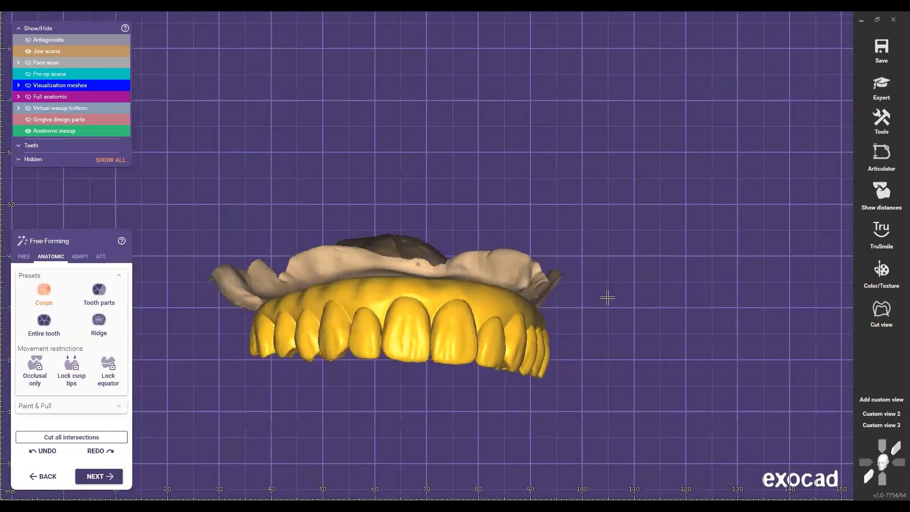
# Examine the shaped root contours of the outer gingiva from the front and side against the jaw scan
pyautogui.moveTo(607, 298); pyautogui.dragTo(699, 270, button='right')
pyautogui.scroll(4, 523, 254)
pyautogui.scroll(-4, 492, 262)
pyautogui.scroll(-2, 492, 262)
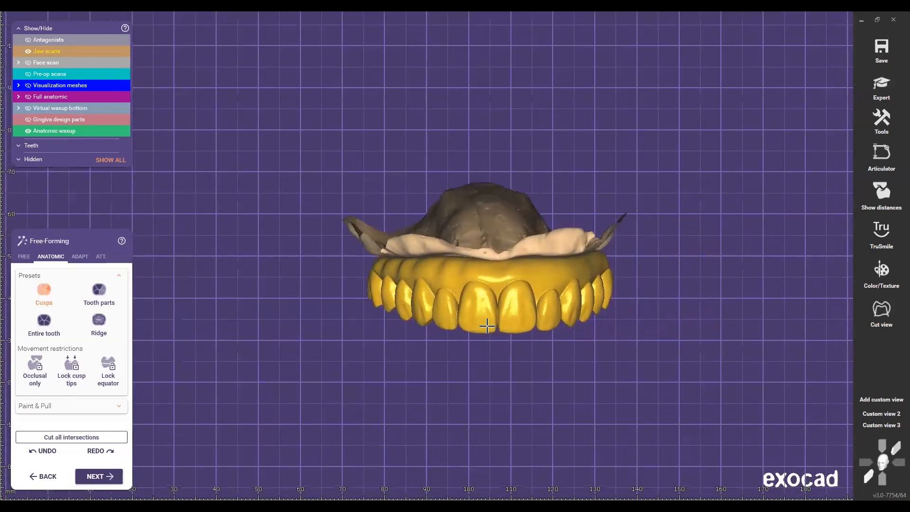
pyautogui.moveTo(493, 264); pyautogui.dragTo(480, 244, button='right')
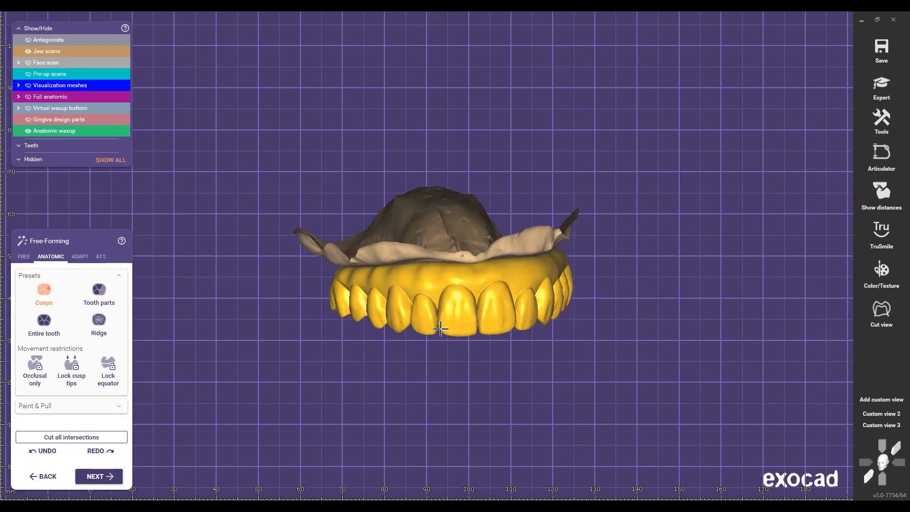
pyautogui.scroll(8, 411, 280)
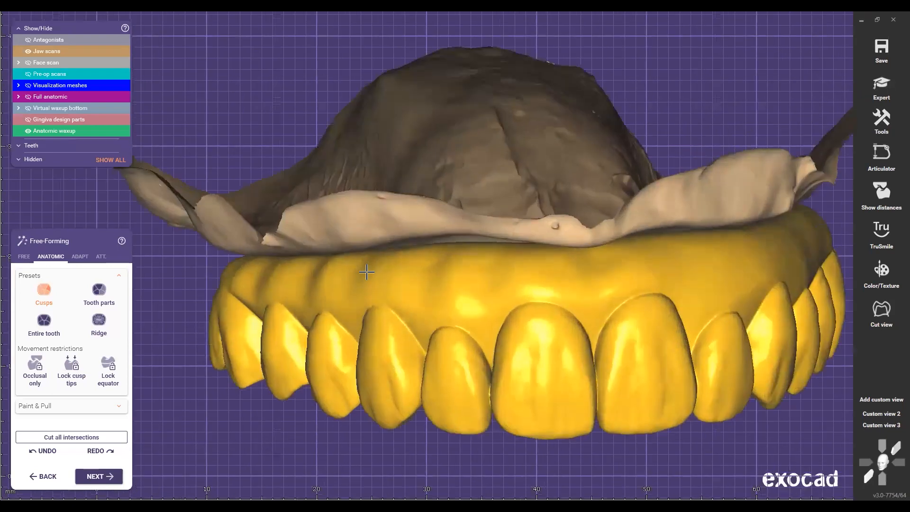
pyautogui.moveTo(366, 272); pyautogui.dragTo(393, 281, button='right')
pyautogui.moveTo(336, 272)
pyautogui.mouseDown(button='right')
pyautogui.moveTo(381, 284)
pyautogui.moveTo(400, 393)
pyautogui.moveTo(412, 278)
pyautogui.moveTo(352, 268)
pyautogui.mouseUp(button='right')
pyautogui.scroll(-4, 352, 267)
pyautogui.scroll(-2, 461, 305)
# Smooth the palatal gingiva between the molar and premolars on one side with the Smooth/Flatten free-forming mode
pyautogui.moveTo(461, 305); pyautogui.dragTo(67, 382, button='right')
pyautogui.moveTo(461, 421); pyautogui.dragTo(291, 333, button='right')
pyautogui.click(24, 257)
pyautogui.click(99, 292)
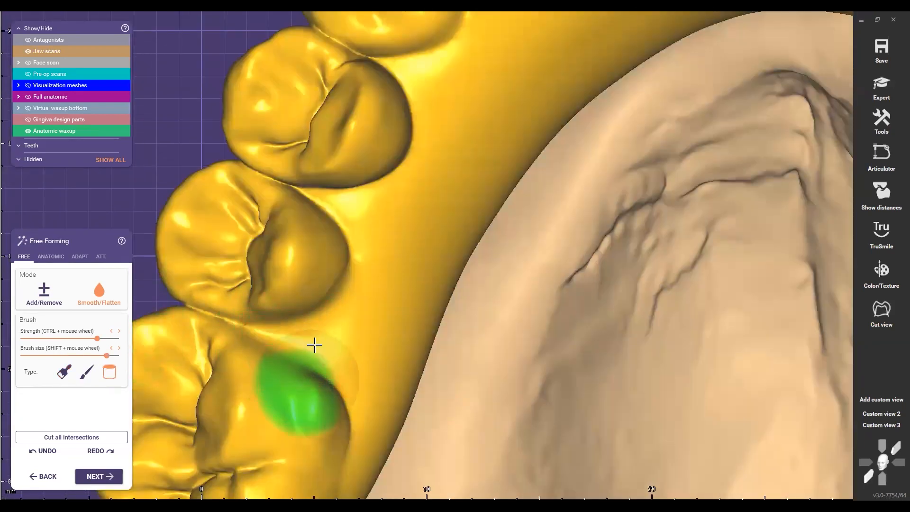
pyautogui.moveTo(357, 342); pyautogui.dragTo(310, 245, button='right')
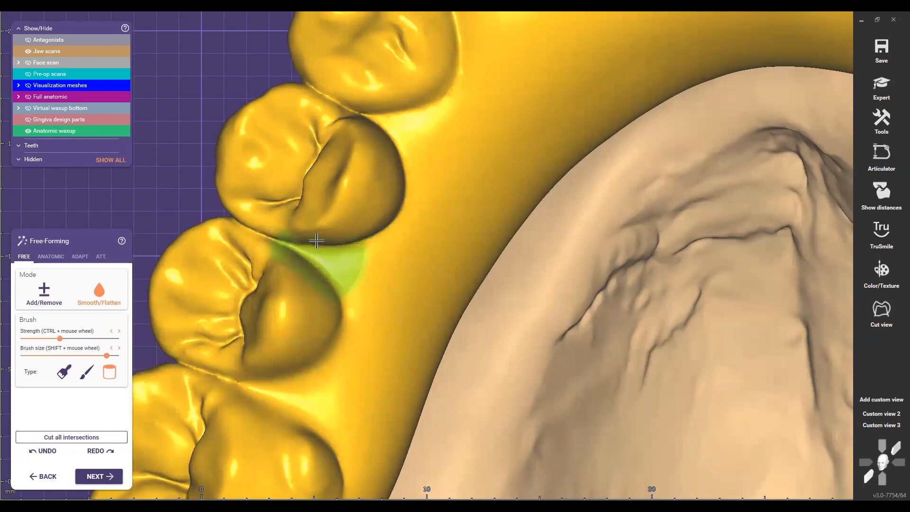
pyautogui.moveTo(423, 313); pyautogui.dragTo(362, 165, button='right')
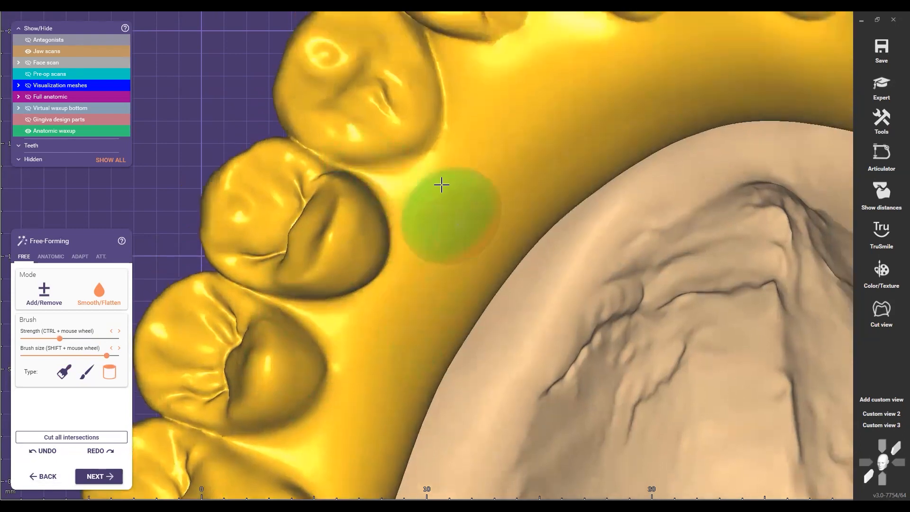
# Continue smoothing the palatal gingiva past the canine and across to the premolars and molar on the opposite side
pyautogui.scroll(-2, 442, 185)
pyautogui.scroll(-3, 452, 215)
pyautogui.moveTo(453, 215); pyautogui.dragTo(485, 223, button='middle')
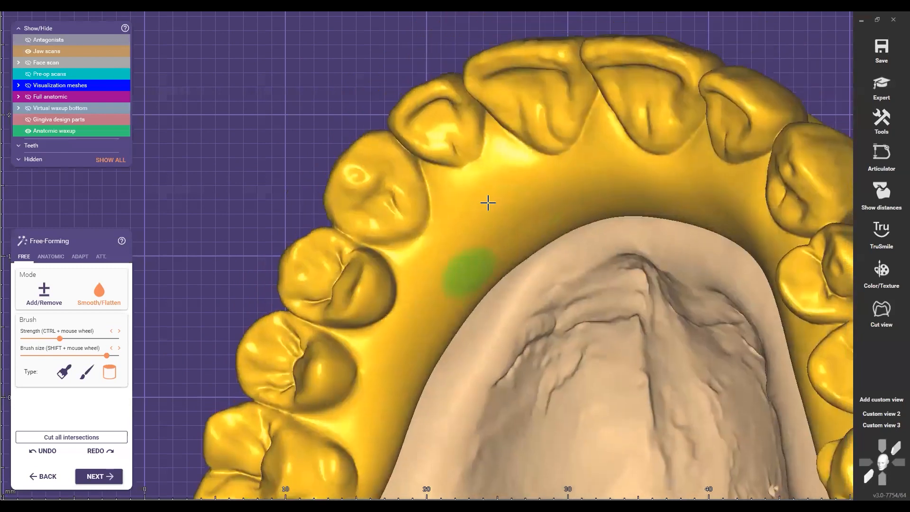
pyautogui.scroll(3, 479, 185)
pyautogui.moveTo(481, 185)
pyautogui.mouseDown(button='middle')
pyautogui.moveTo(494, 191)
pyautogui.moveTo(468, 256)
pyautogui.mouseUp(button='middle')
pyautogui.moveTo(468, 256)
pyautogui.mouseDown(button='right')
pyautogui.moveTo(603, 187)
pyautogui.moveTo(564, 258)
pyautogui.moveTo(592, 280)
pyautogui.moveTo(585, 251)
pyautogui.moveTo(530, 294)
pyautogui.moveTo(621, 311)
pyautogui.moveTo(585, 341)
pyautogui.moveTo(643, 361)
pyautogui.moveTo(579, 304)
pyautogui.moveTo(636, 398)
pyautogui.moveTo(607, 404)
pyautogui.moveTo(561, 374)
pyautogui.moveTo(621, 380)
pyautogui.moveTo(605, 402)
pyautogui.moveTo(599, 371)
pyautogui.moveTo(447, 331)
pyautogui.moveTo(284, 308)
pyautogui.mouseUp(button='right')
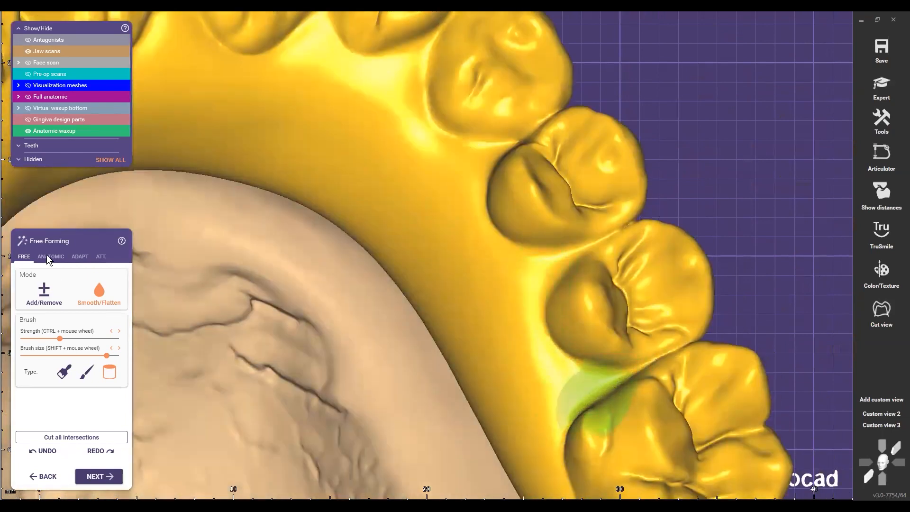
# Activate anatomic free-forming with the Cusps preset and inspect the palatal gingiva and tooth necks around the arch
pyautogui.scroll(-5, 329, 363)
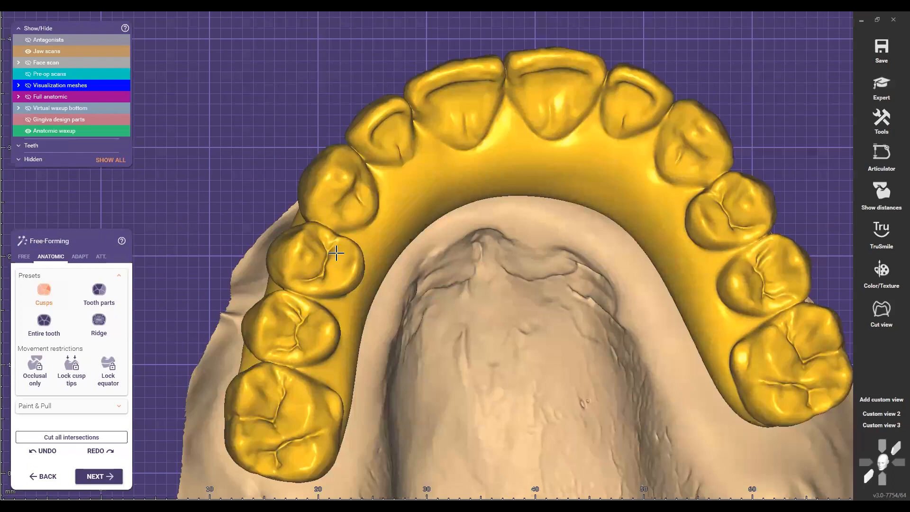
pyautogui.scroll(3, 336, 253)
pyautogui.moveTo(394, 308); pyautogui.dragTo(303, 238, button='right')
pyautogui.scroll(-3, 528, 268)
pyautogui.scroll(-2, 611, 231)
pyautogui.moveTo(611, 231); pyautogui.dragTo(588, 365, button='right')
pyautogui.scroll(-1, 411, 291)
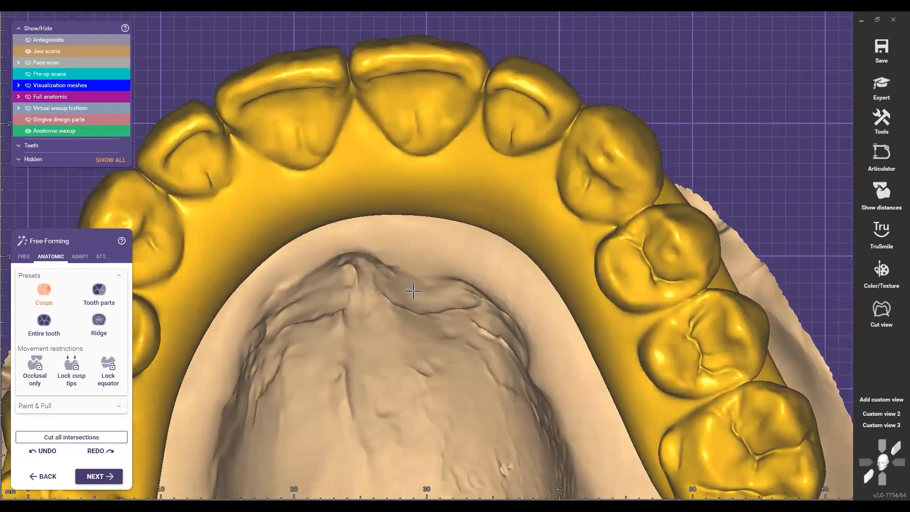
pyautogui.scroll(-6, 454, 345)
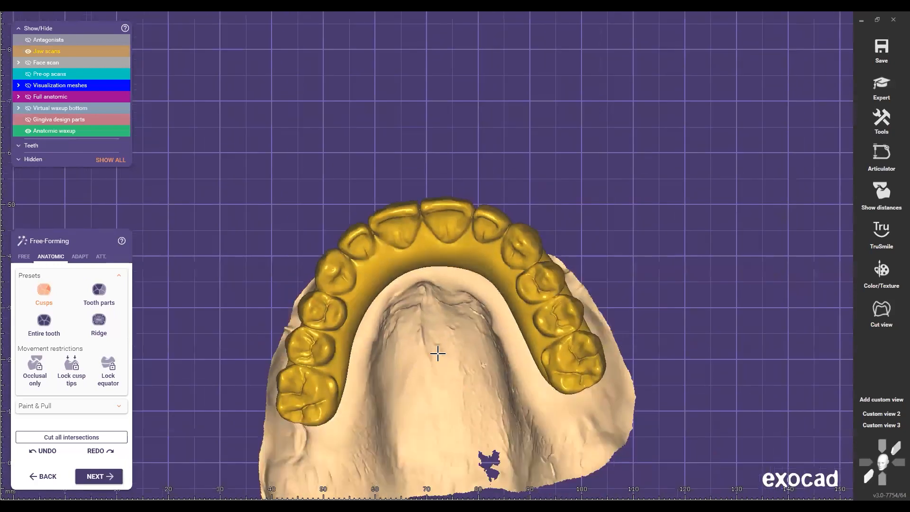
# Smooth the palatal gingiva behind the incisors with the free Smooth/Flatten mode at a higher brush strength
pyautogui.moveTo(394, 259)
pyautogui.mouseDown(button='right')
pyautogui.moveTo(396, 224)
pyautogui.moveTo(383, 246)
pyautogui.moveTo(386, 267)
pyautogui.mouseUp(button='right')
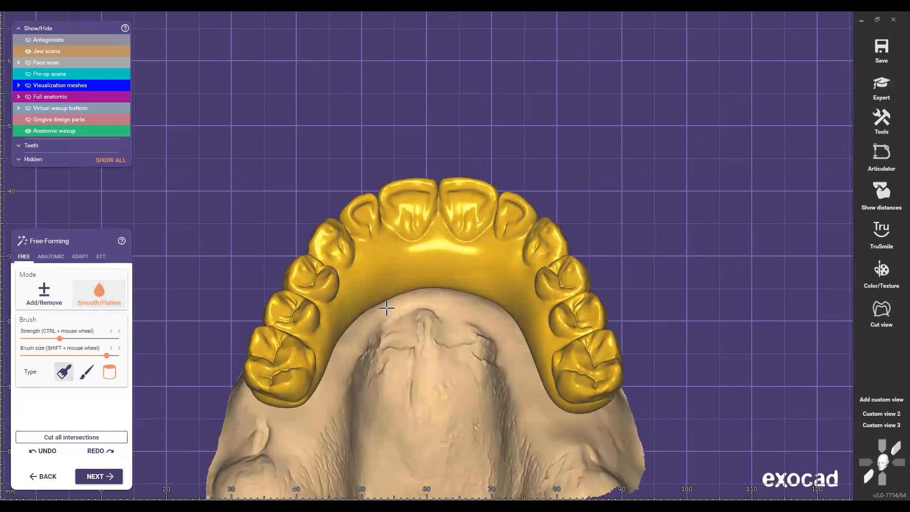
pyautogui.moveTo(342, 289); pyautogui.dragTo(381, 244, button='right')
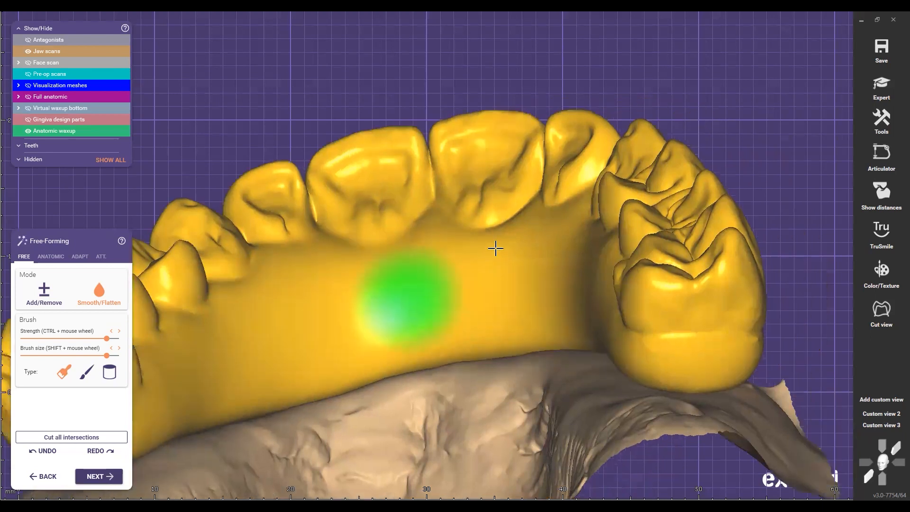
pyautogui.moveTo(495, 247); pyautogui.dragTo(358, 258, button='right')
pyautogui.moveTo(455, 270); pyautogui.dragTo(480, 418, button='right')
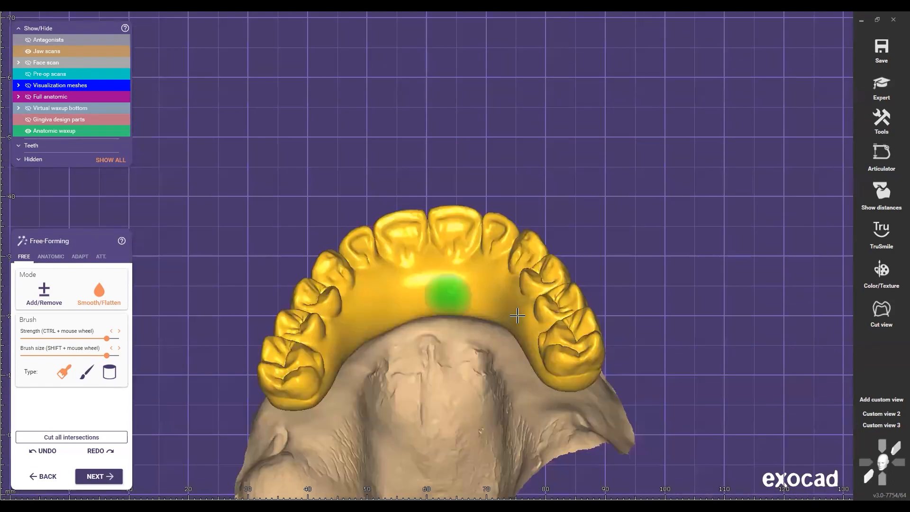
pyautogui.scroll(3, 427, 296)
pyautogui.scroll(-5, 400, 305)
pyautogui.moveTo(469, 271); pyautogui.dragTo(455, 299, button='right')
# Examine the smoothed waxup on the jaw scan from the occlusal and front sides
pyautogui.scroll(2, 402, 284)
pyautogui.scroll(2, 383, 266)
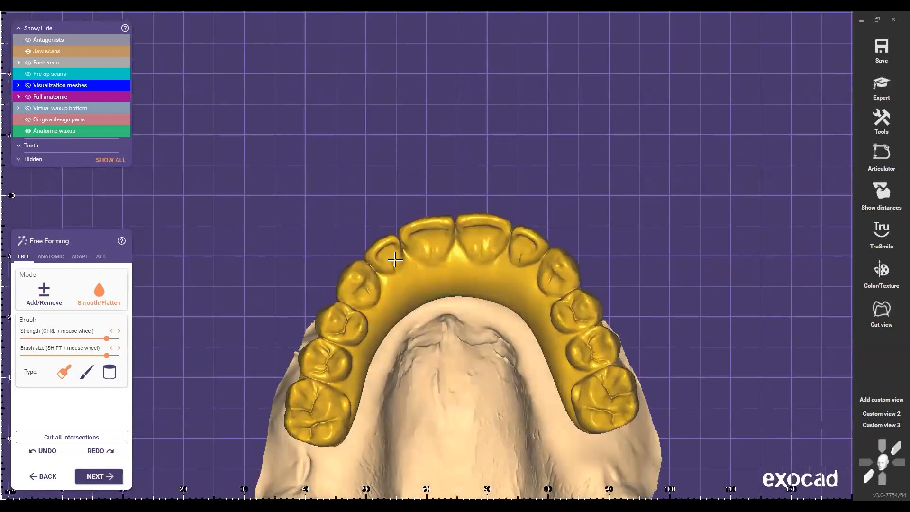
pyautogui.scroll(-1, 464, 278)
pyautogui.scroll(-2, 507, 363)
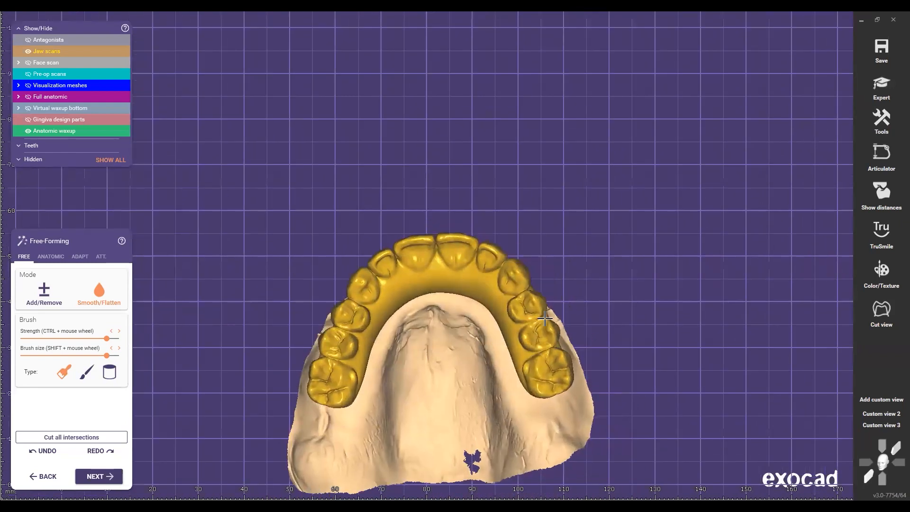
pyautogui.scroll(3, 616, 291)
pyautogui.scroll(-1, 605, 285)
pyautogui.scroll(-2, 412, 403)
pyautogui.moveTo(426, 450); pyautogui.dragTo(410, 303, button='right')
pyautogui.scroll(2, 370, 306)
pyautogui.scroll(-2, 442, 331)
pyautogui.moveTo(442, 331); pyautogui.dragTo(412, 255, button='right')
pyautogui.scroll(2, 412, 254)
pyautogui.scroll(-4, 411, 261)
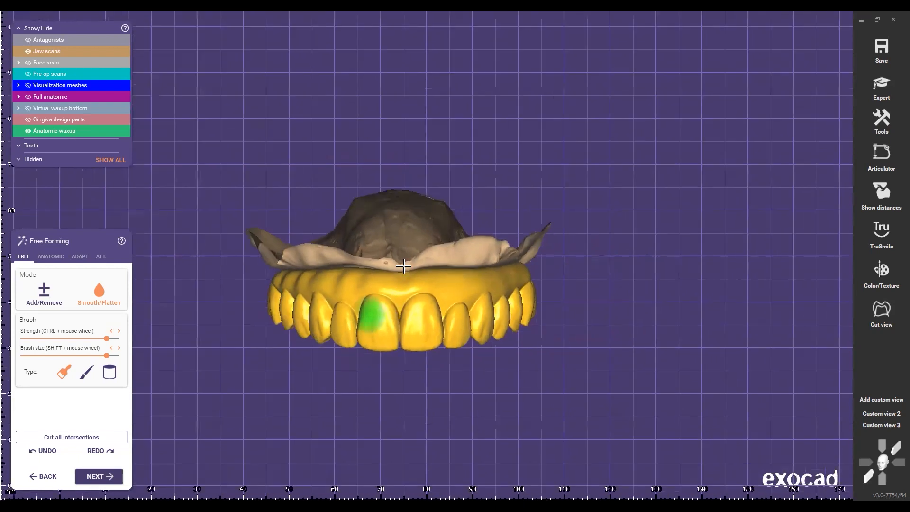
pyautogui.scroll(-1, 482, 235)
pyautogui.moveTo(482, 235); pyautogui.dragTo(480, 182, button='right')
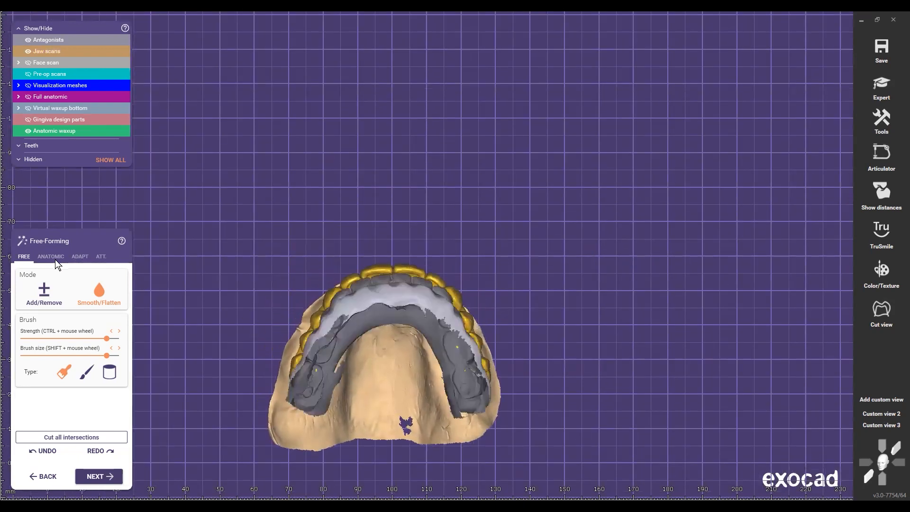
# Turn on the distance display with Show proximity to the antagonists and bring the contact areas of the arch into view
pyautogui.moveTo(882, 194); pyautogui.dragTo(456, 33, button='right')
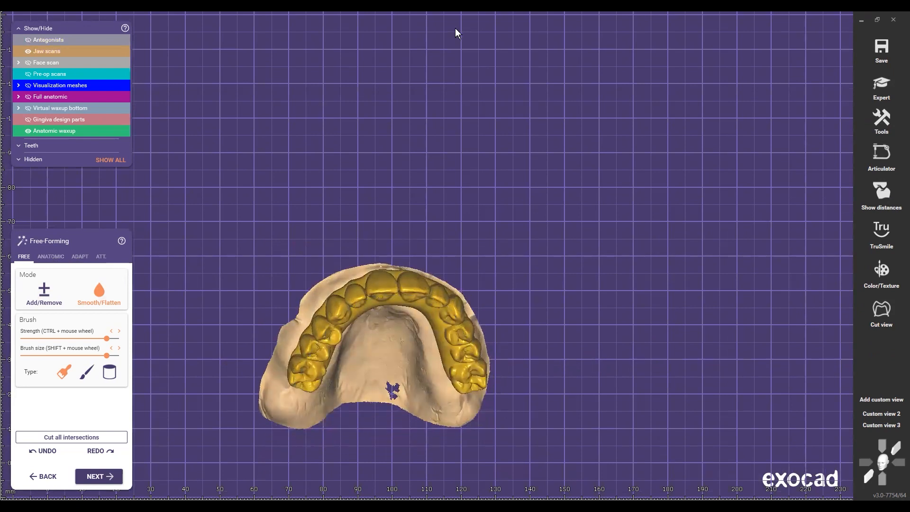
pyautogui.click(183, 52)
pyautogui.click(203, 77)
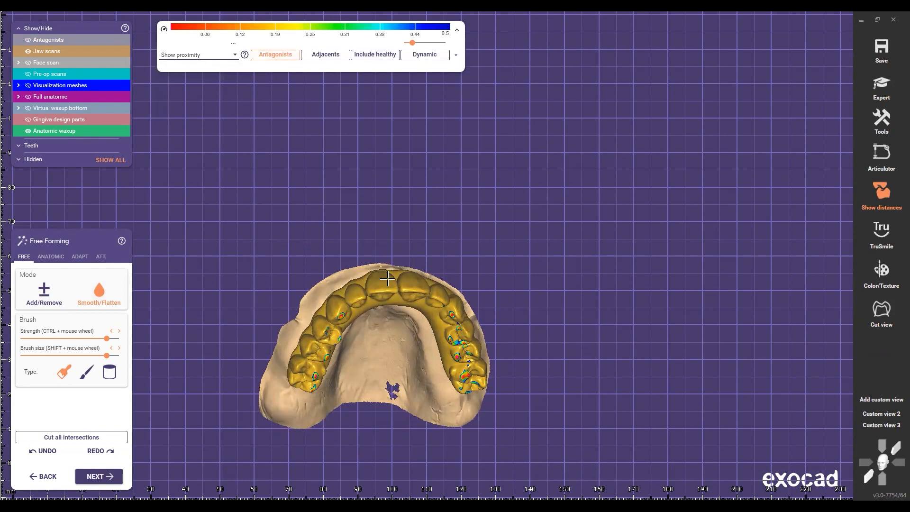
pyautogui.scroll(3, 295, 268)
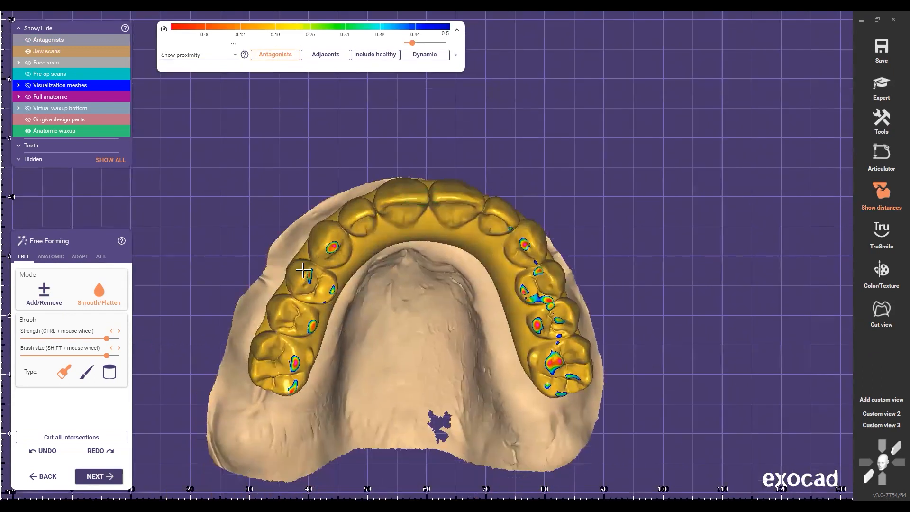
pyautogui.scroll(2, 70, 298)
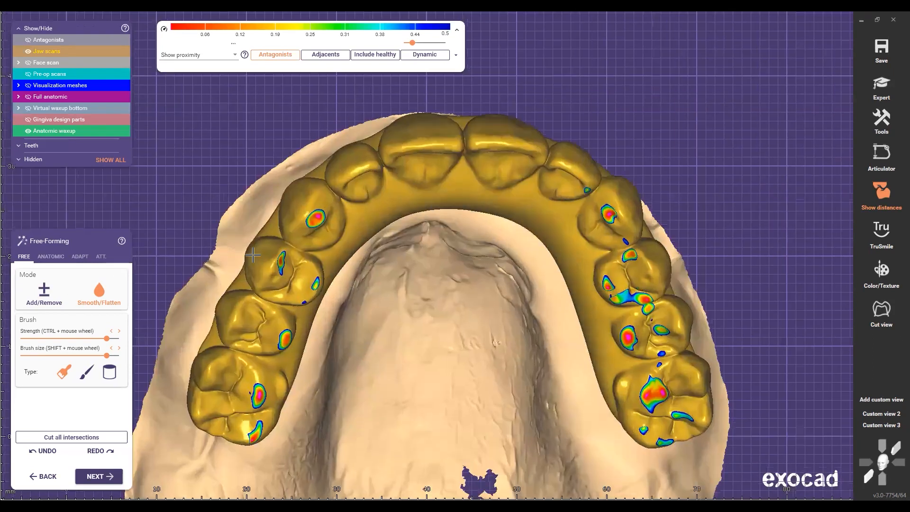
# Set Add/Remove free-forming to the smallest brush size and examine the second premolar's palatal cusp contact against the antagonist
pyautogui.scroll(10, 332, 263)
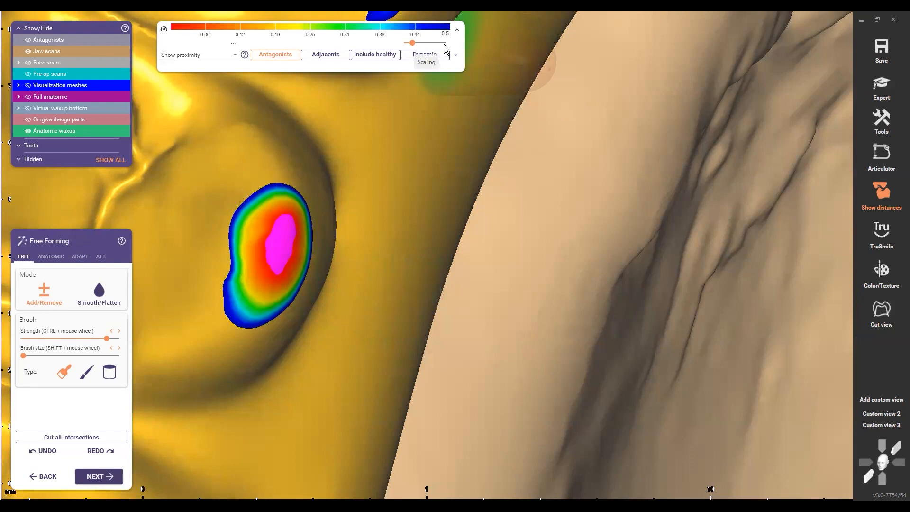
pyautogui.scroll(-2, 194, 182)
pyautogui.scroll(-2, 252, 215)
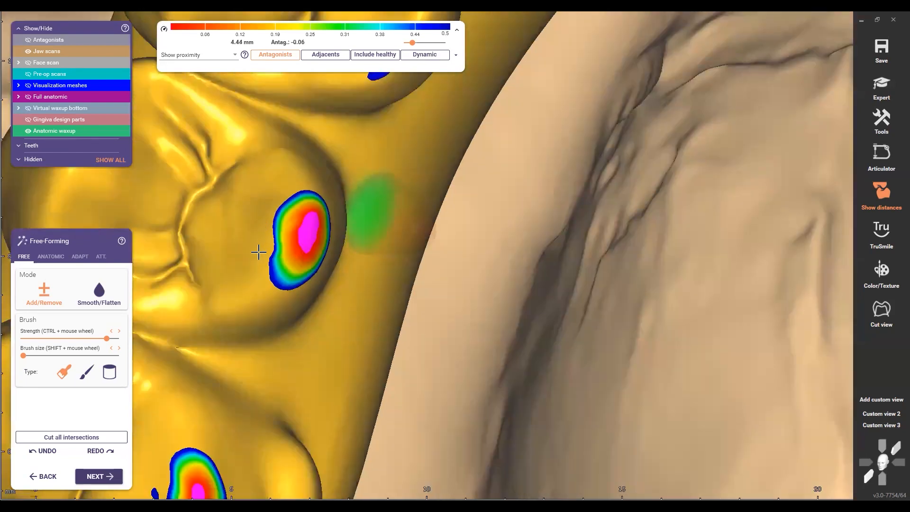
pyautogui.scroll(1, 222, 210)
pyautogui.scroll(-1, 238, 202)
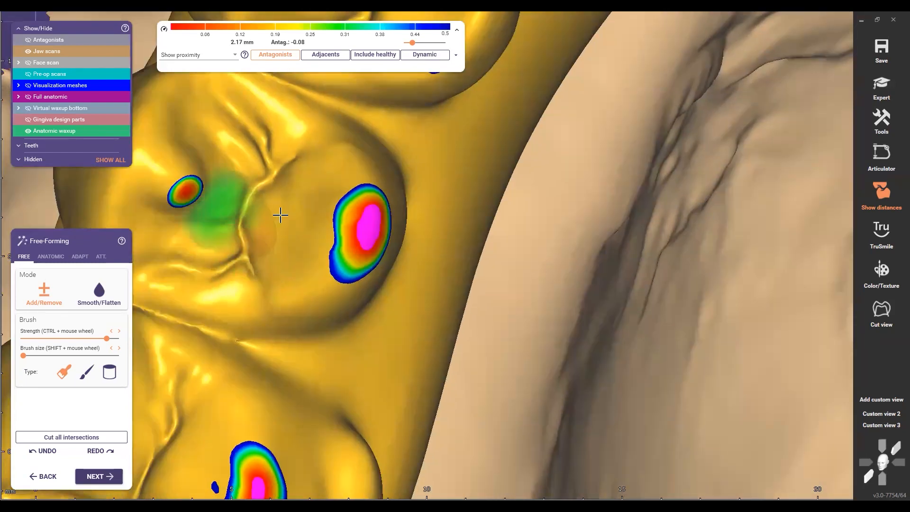
pyautogui.scroll(3, 97, 205)
pyautogui.moveTo(635, 310); pyautogui.dragTo(31, 436, button='right')
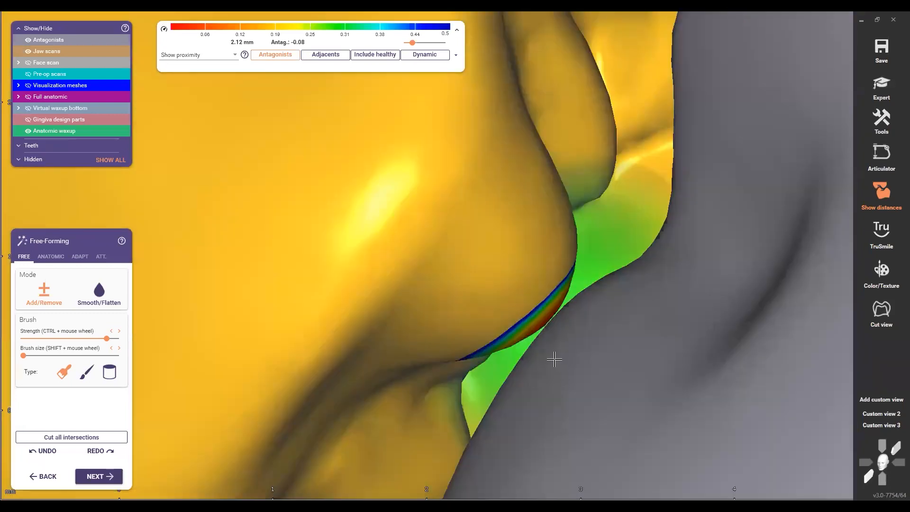
pyautogui.moveTo(553, 341); pyautogui.dragTo(532, 323, button='right')
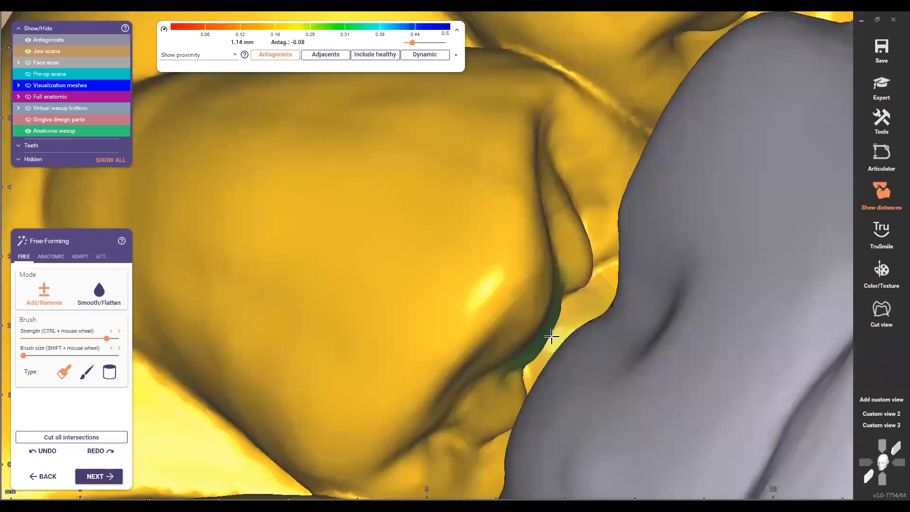
pyautogui.scroll(-3, 473, 318)
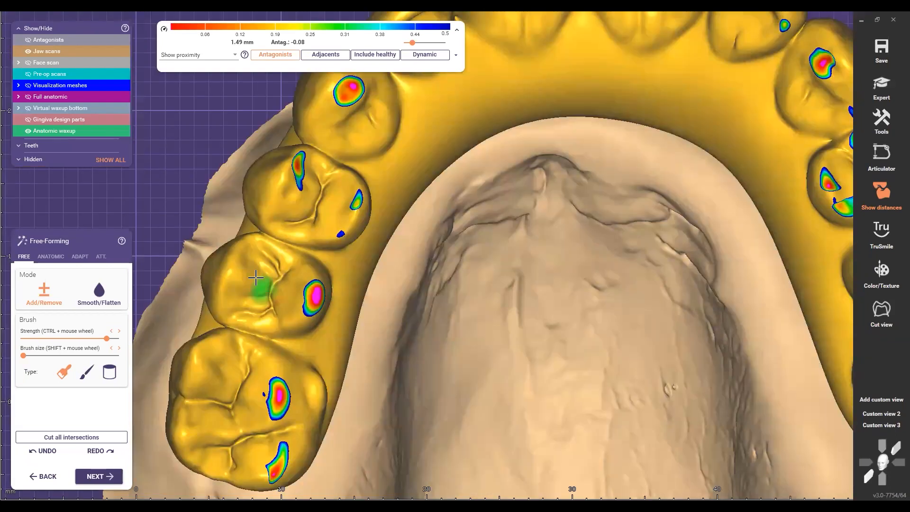
# Activate anatomic free-forming with the Tooth parts preset and hide the jaw scan, leaving the waxup and antagonist displayed
pyautogui.scroll(5, 256, 277)
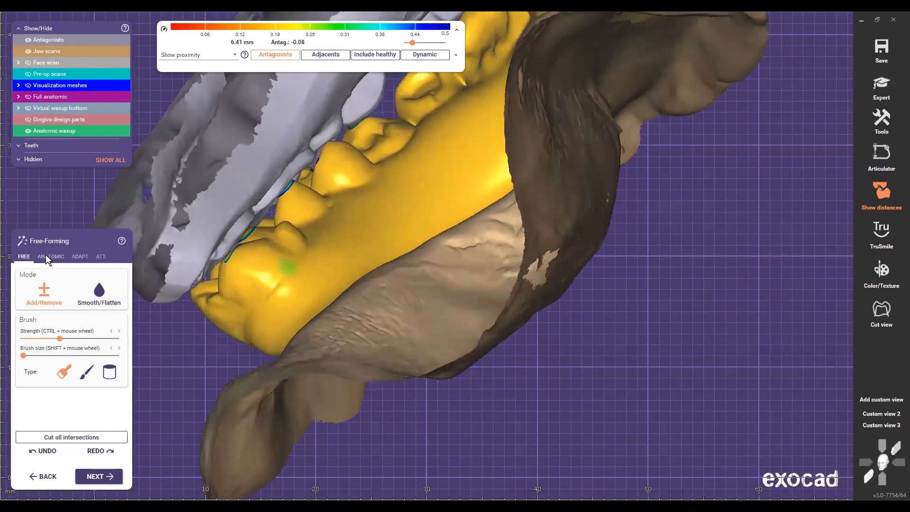
pyautogui.click(45, 254)
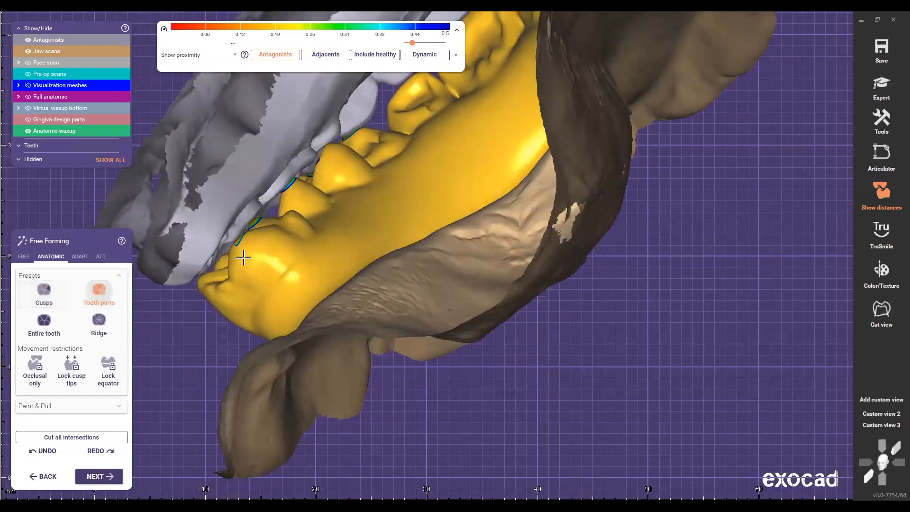
pyautogui.moveTo(337, 380); pyautogui.dragTo(386, 223, button='right')
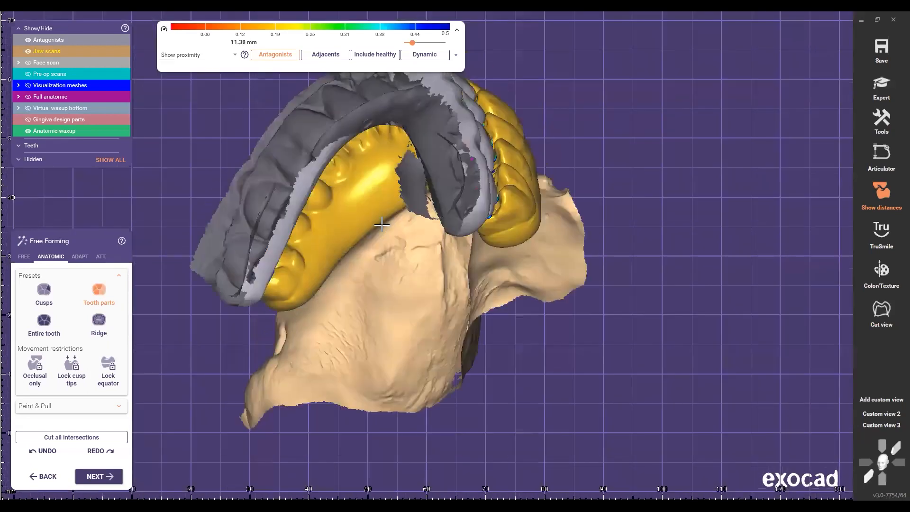
pyautogui.moveTo(404, 304); pyautogui.dragTo(443, 341, button='right')
pyautogui.scroll(5, 443, 341)
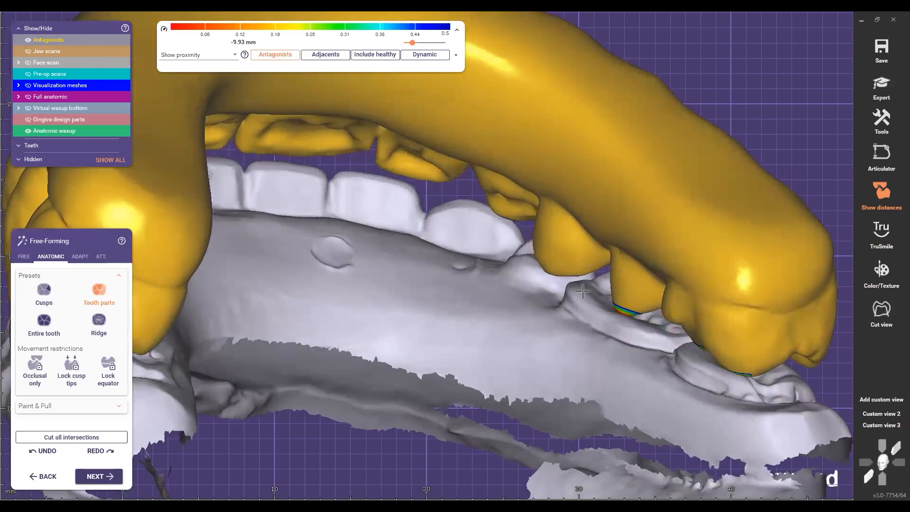
# Examine the palatal cusp contacts of the premolars and molars against the antagonist from the inner side of the arch
pyautogui.scroll(-3, 582, 292)
pyautogui.scroll(5, 542, 297)
pyautogui.scroll(-2, 544, 312)
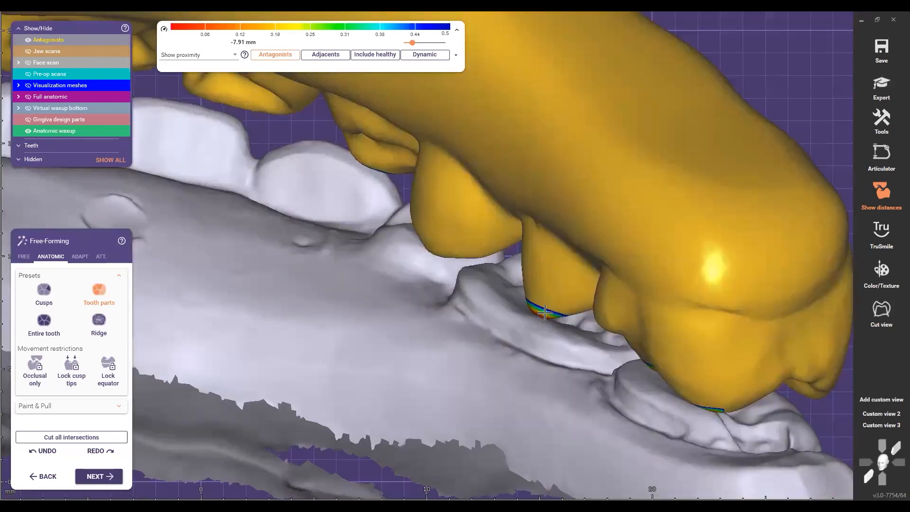
pyautogui.scroll(-1, 545, 313)
pyautogui.moveTo(553, 311); pyautogui.dragTo(466, 296, button='right')
pyautogui.scroll(2, 468, 298)
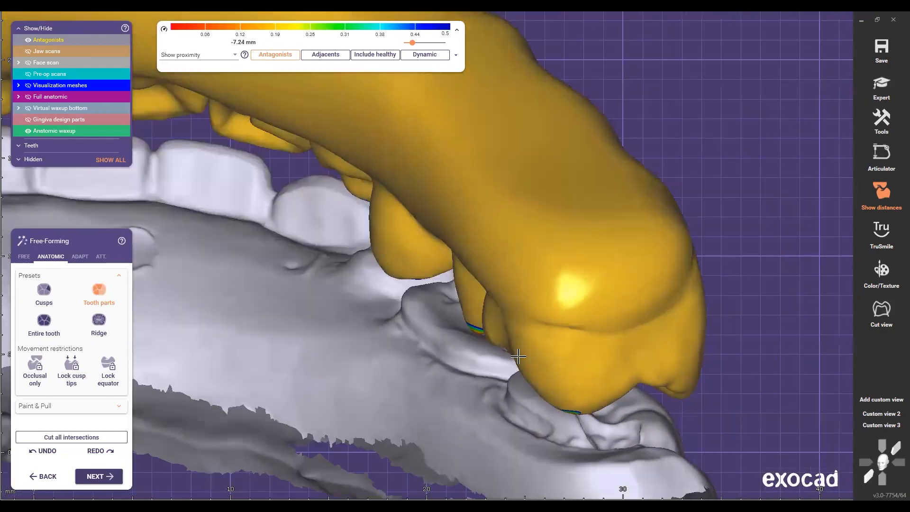
pyautogui.moveTo(518, 356); pyautogui.dragTo(325, 321, button='right')
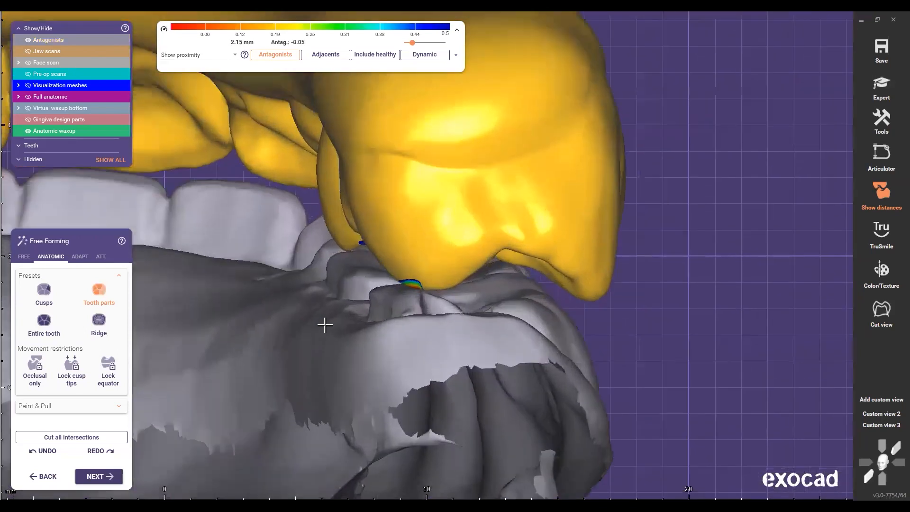
pyautogui.scroll(-5, 326, 323)
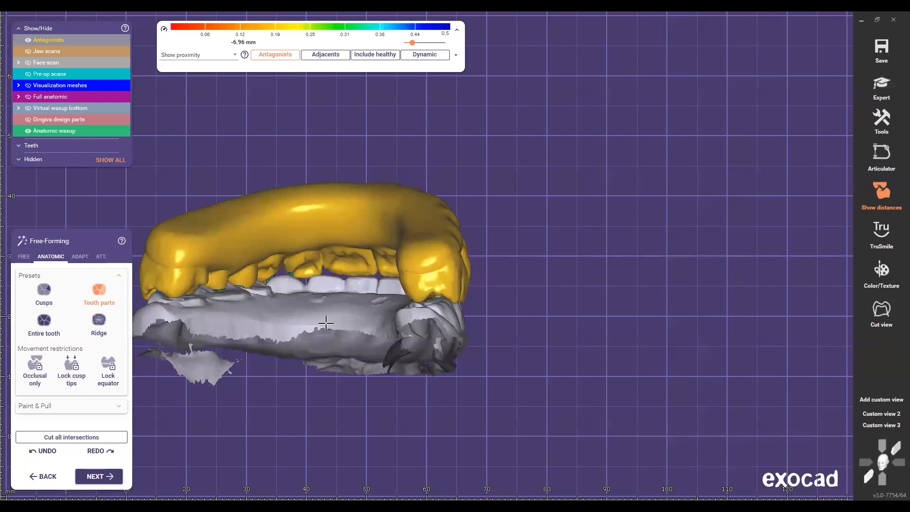
pyautogui.scroll(-2, 326, 323)
pyautogui.moveTo(326, 323); pyautogui.dragTo(408, 352, button='right')
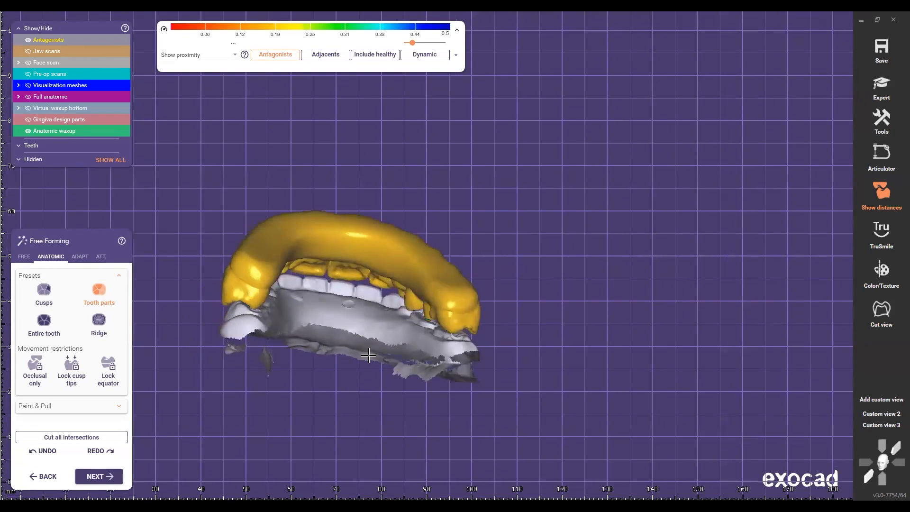
pyautogui.moveTo(317, 351); pyautogui.dragTo(370, 375, button='middle')
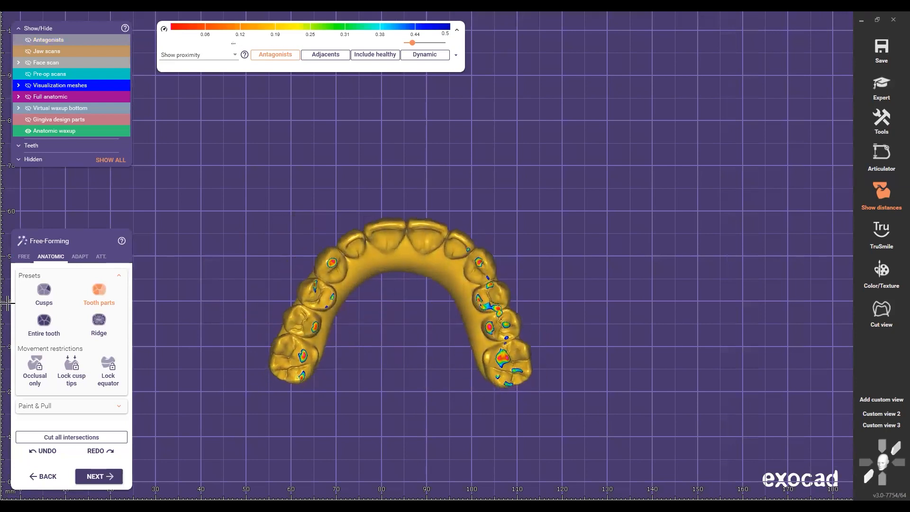
# Show the antagonist and examine the contacts of the right canine, premolars and molar from the occlusal and inner sides
pyautogui.scroll(4, 360, 272)
pyautogui.moveTo(363, 298); pyautogui.dragTo(487, 270, button='right')
pyautogui.press('a')
pyautogui.moveTo(488, 326); pyautogui.dragTo(422, 378, button='right')
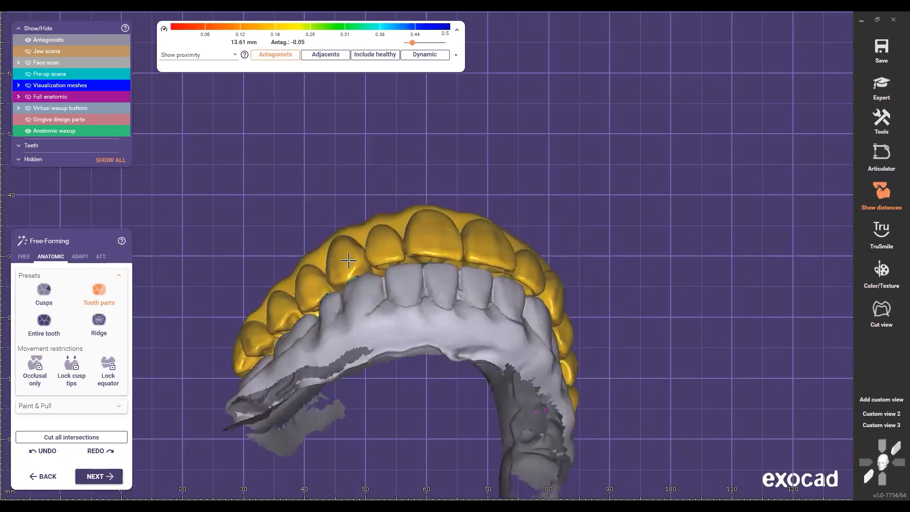
pyautogui.scroll(10, 346, 252)
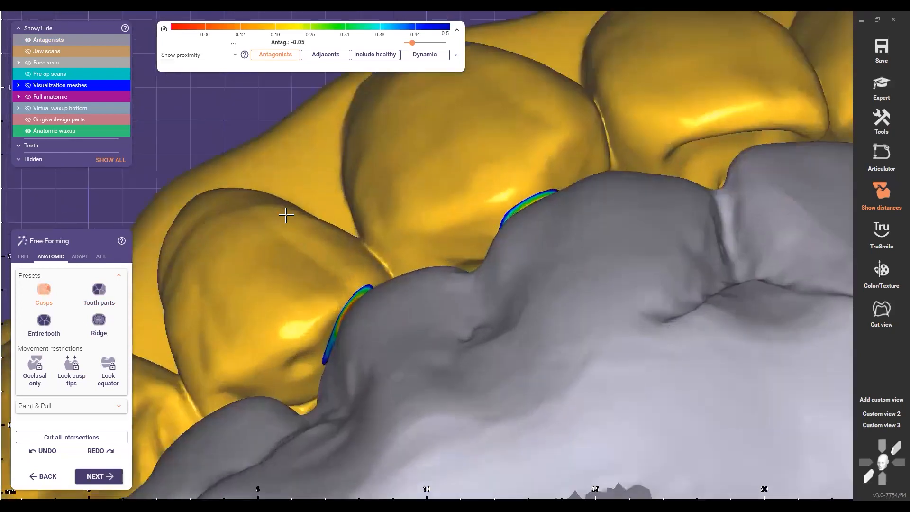
pyautogui.scroll(4, 360, 270)
pyautogui.scroll(-8, 417, 228)
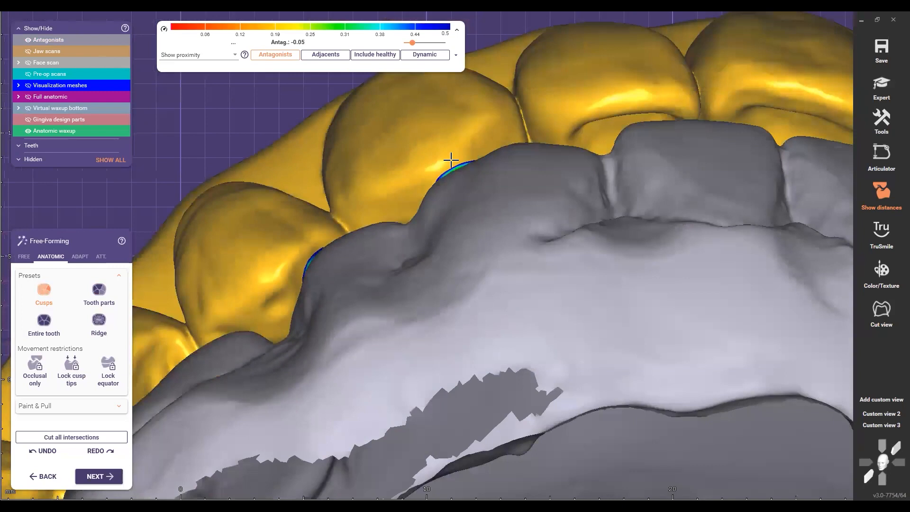
pyautogui.scroll(3, 455, 185)
pyautogui.scroll(-6, 463, 258)
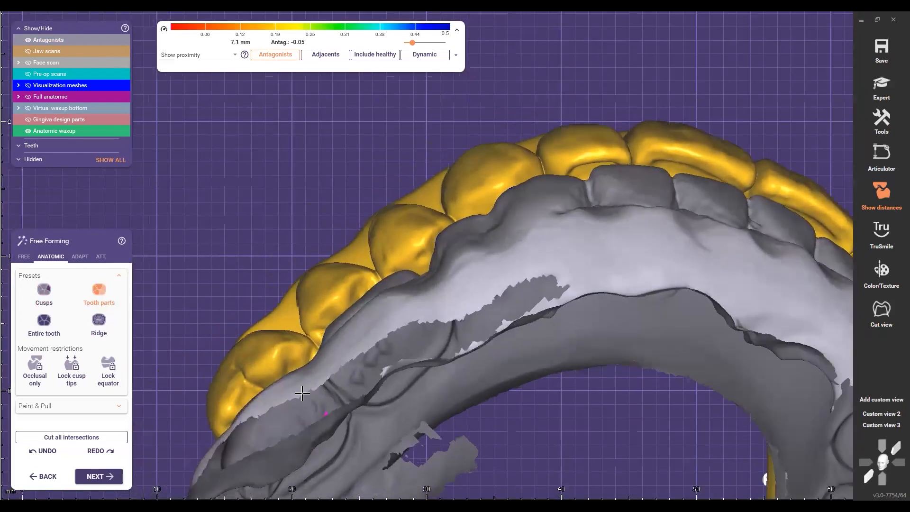
pyautogui.scroll(4, 526, 351)
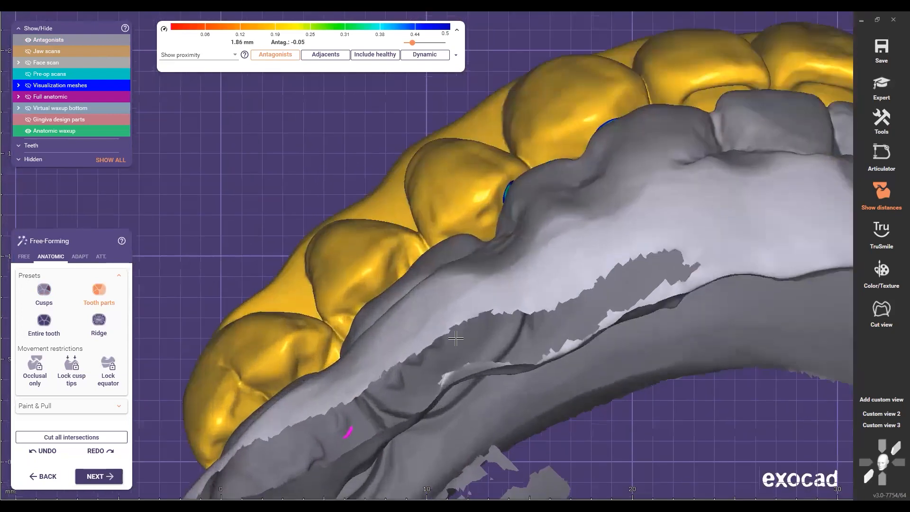
pyautogui.scroll(-6, 526, 350)
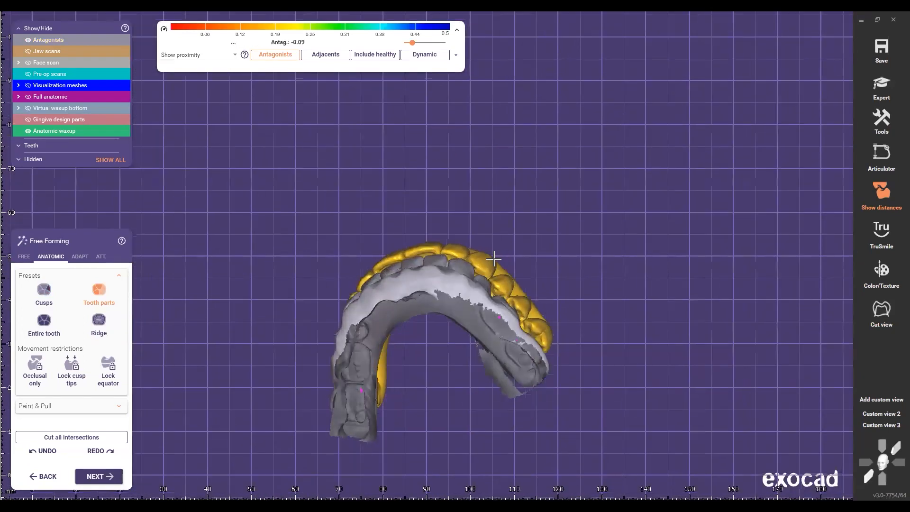
# Examine the contacts of the left canine, premolars and molar against the antagonist and return to the occlusal view with it hidden
pyautogui.scroll(3, 419, 211)
pyautogui.scroll(7, 454, 229)
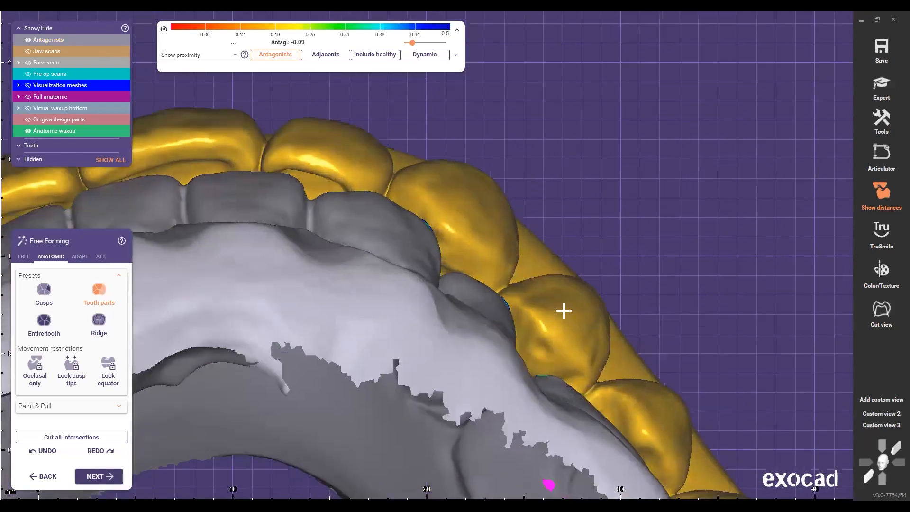
pyautogui.moveTo(564, 311)
pyautogui.mouseDown(button='right')
pyautogui.moveTo(558, 325)
pyautogui.moveTo(566, 323)
pyautogui.mouseUp(button='right')
pyautogui.scroll(-2, 425, 223)
pyautogui.scroll(-2, 426, 222)
pyautogui.scroll(4, 455, 266)
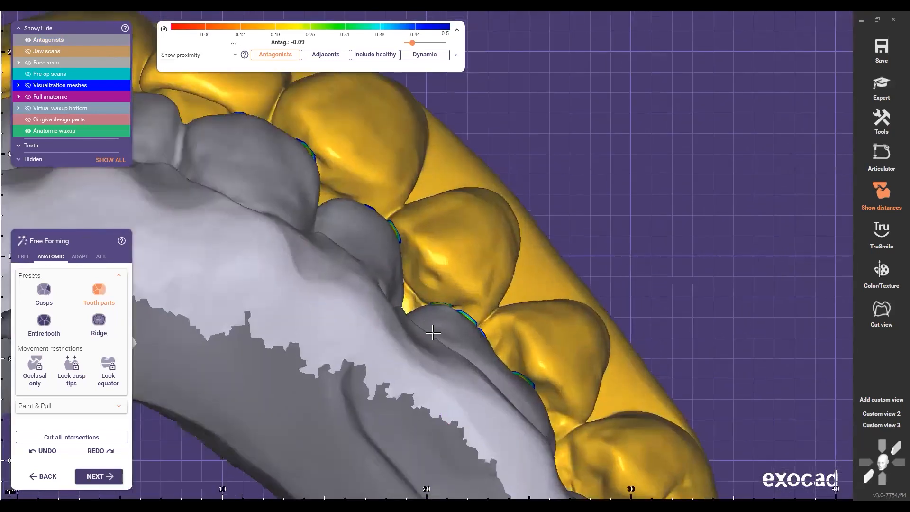
pyautogui.scroll(-2, 493, 324)
pyautogui.scroll(-2, 492, 324)
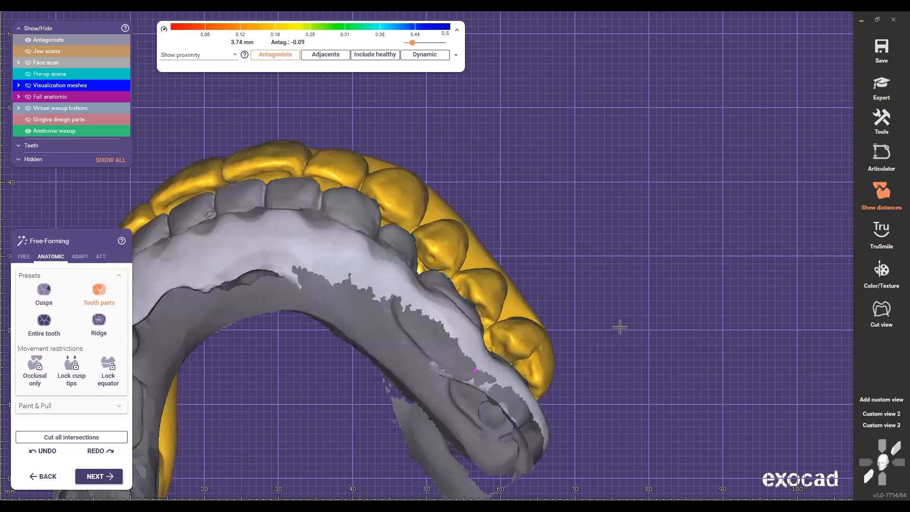
pyautogui.scroll(-2, 621, 328)
pyautogui.moveTo(622, 327); pyautogui.dragTo(505, 301, button='right')
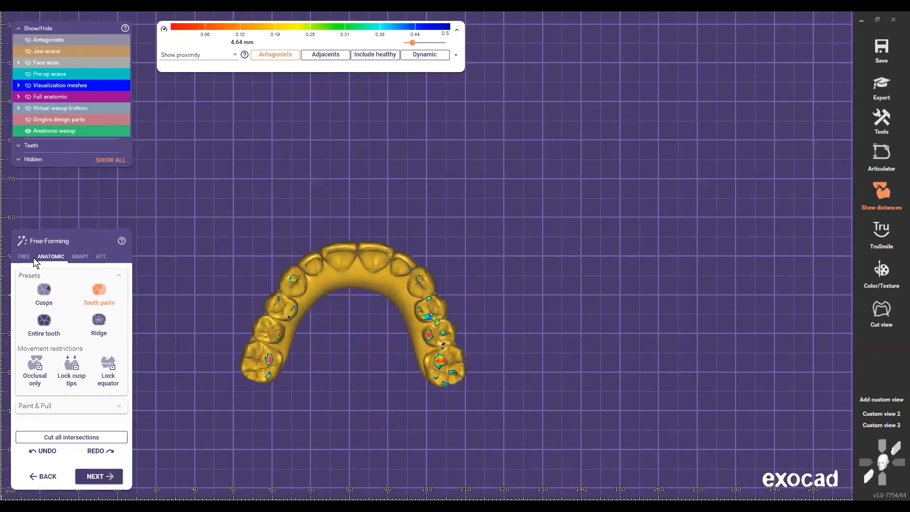
# Use Add/Remove free-forming with a slightly larger brush to build up the palatal cusp contact of the right first premolar
pyautogui.scroll(3, 346, 368)
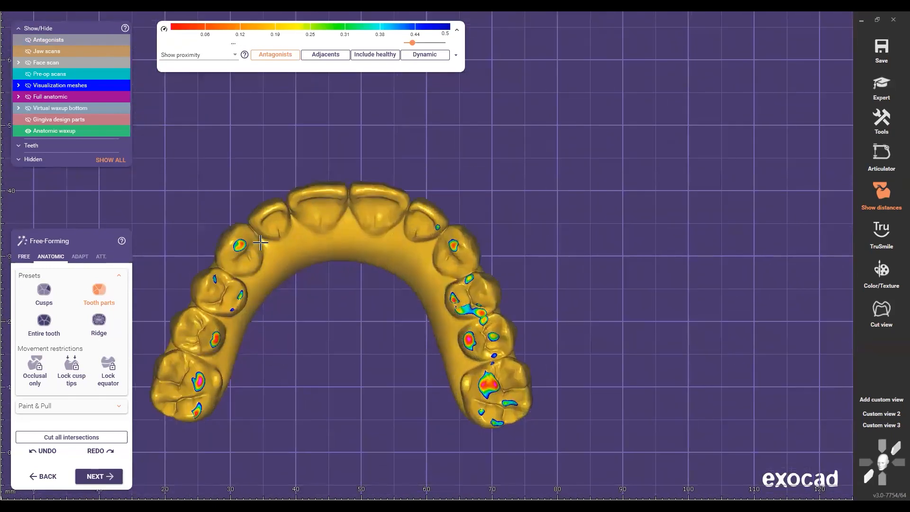
pyautogui.scroll(4, 260, 243)
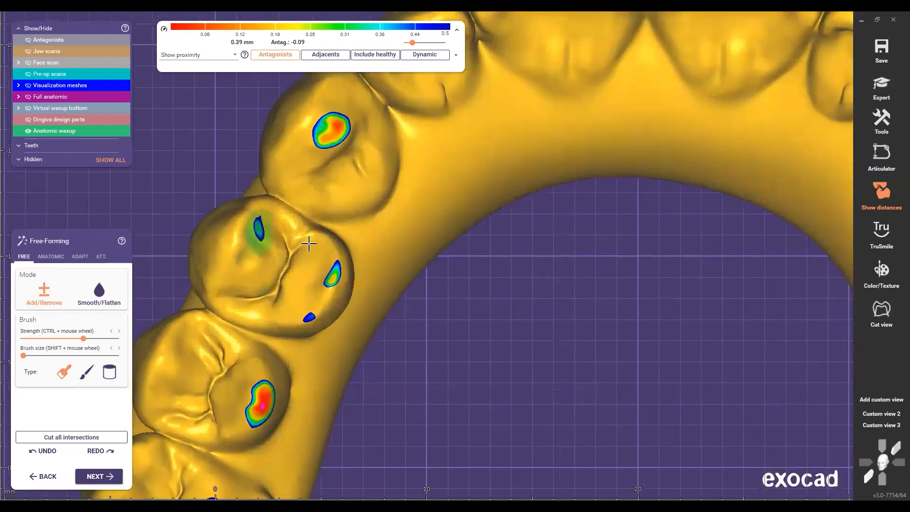
pyautogui.scroll(3, 309, 244)
pyautogui.scroll(-3, 338, 272)
pyautogui.scroll(2, 337, 273)
pyautogui.scroll(-2, 354, 268)
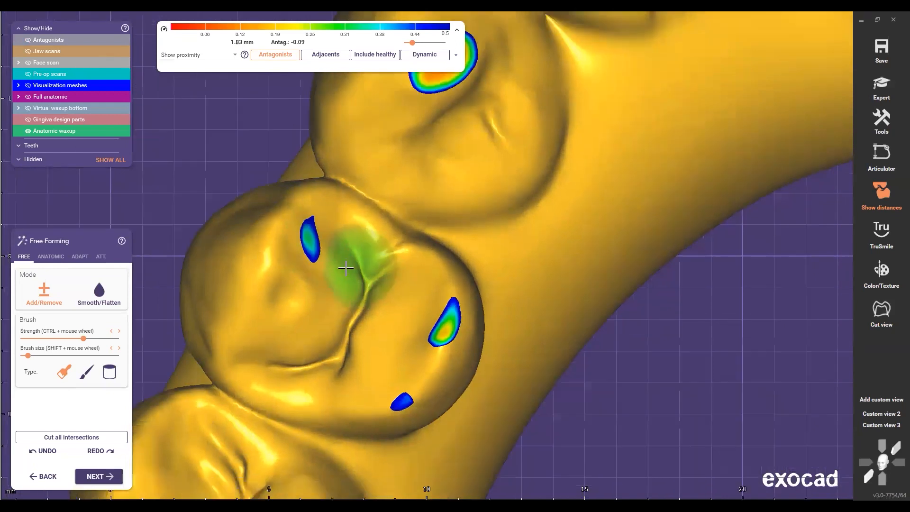
pyautogui.scroll(2, 318, 244)
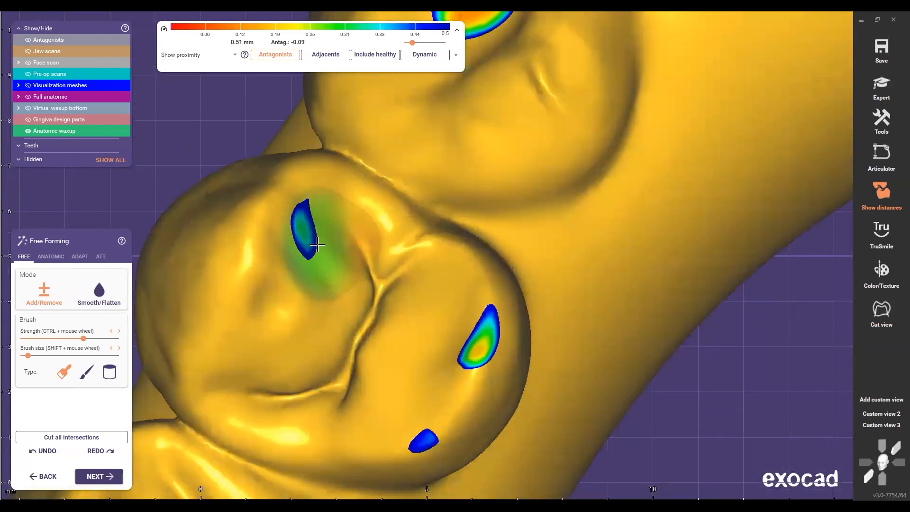
pyautogui.click(476, 337)
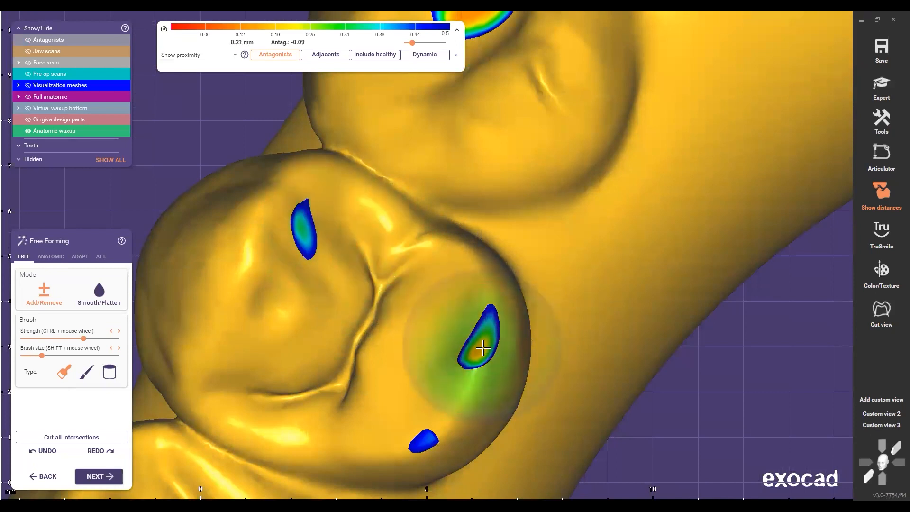
pyautogui.keyDown('shift'); pyautogui.scroll(3, 450, 331); pyautogui.keyUp('shift')
pyautogui.scroll(-3, 414, 284)
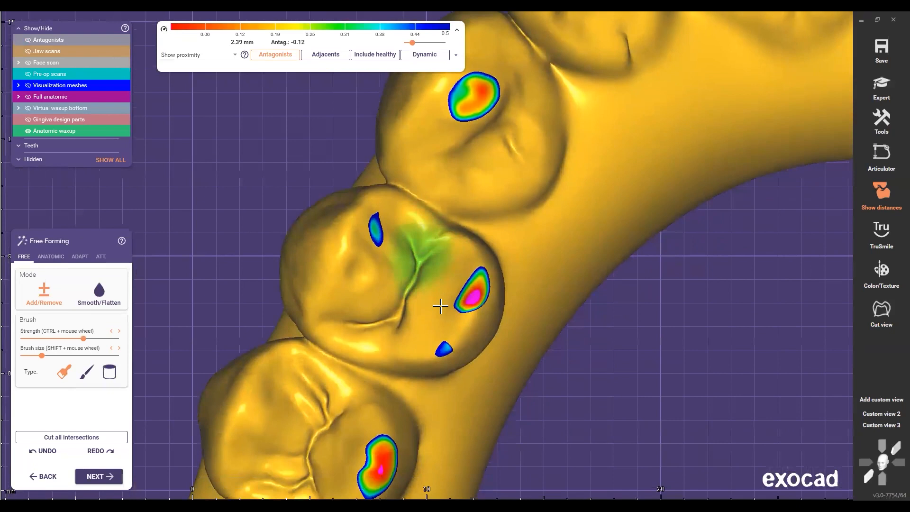
# Remove the buccal cusp contact and the small distal contact spot from the right first premolar
pyautogui.scroll(-2, 441, 306)
pyautogui.scroll(-1, 440, 306)
pyautogui.moveTo(509, 268); pyautogui.dragTo(386, 265, button='middle')
pyautogui.scroll(-1, 438, 285)
pyautogui.moveTo(306, 258); pyautogui.dragTo(307, 280, button='middle')
pyautogui.scroll(7, 325, 286)
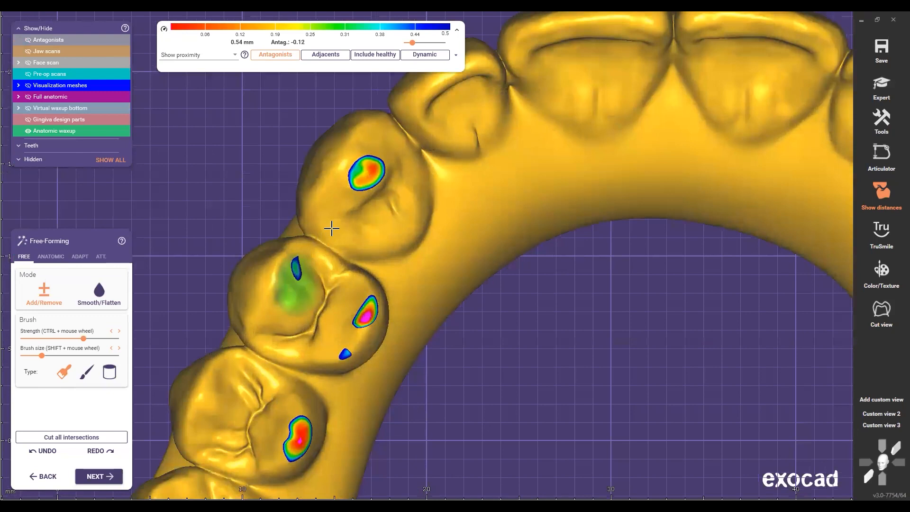
pyautogui.moveTo(336, 222); pyautogui.dragTo(343, 236, button='middle')
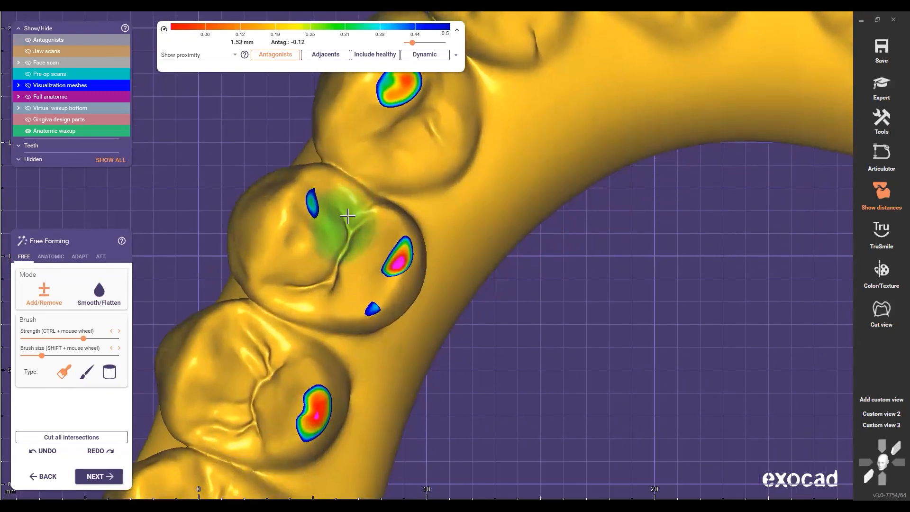
pyautogui.scroll(-3, 325, 230)
pyautogui.moveTo(331, 207); pyautogui.dragTo(334, 190, button='middle')
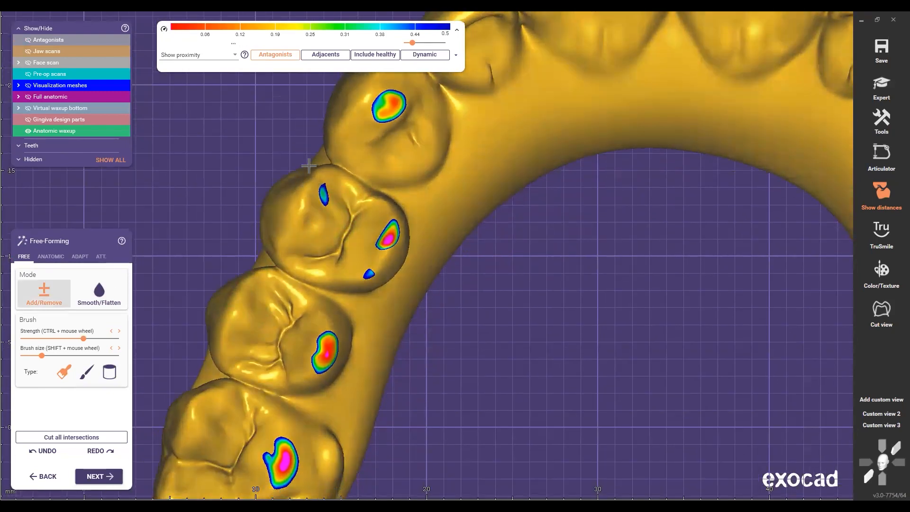
pyautogui.scroll(7, 361, 284)
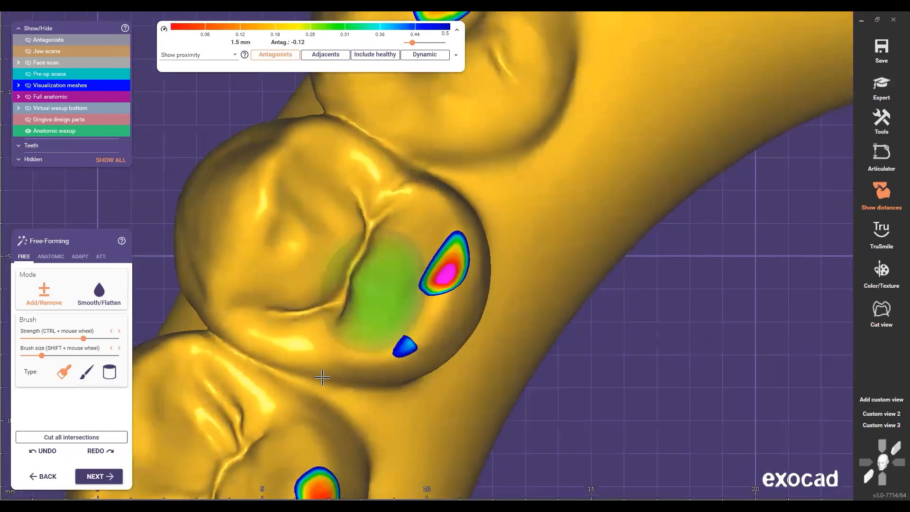
pyautogui.scroll(-3, 328, 383)
# Remove the small distal contact on the right first molar and reduce the strong contact on its mesiopalatal cusp
pyautogui.moveTo(363, 414); pyautogui.dragTo(401, 208, button='middle')
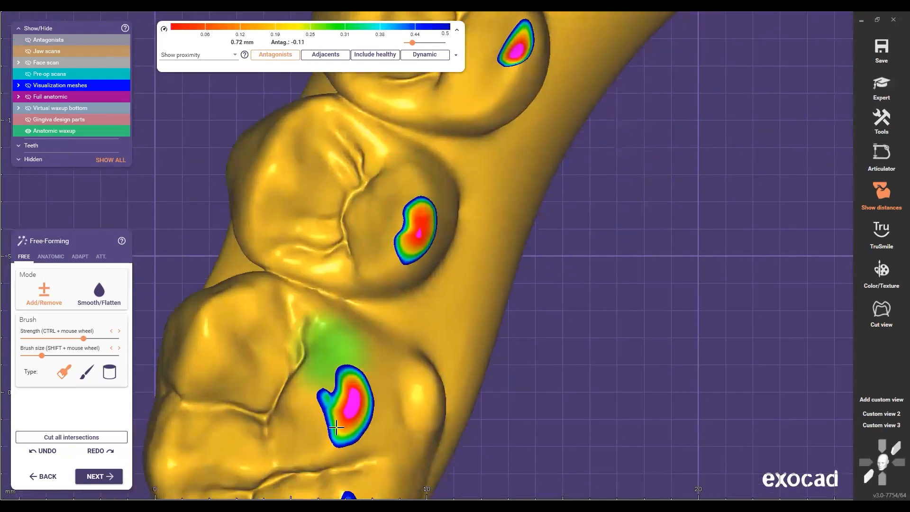
pyautogui.moveTo(304, 456); pyautogui.dragTo(328, 340, button='middle')
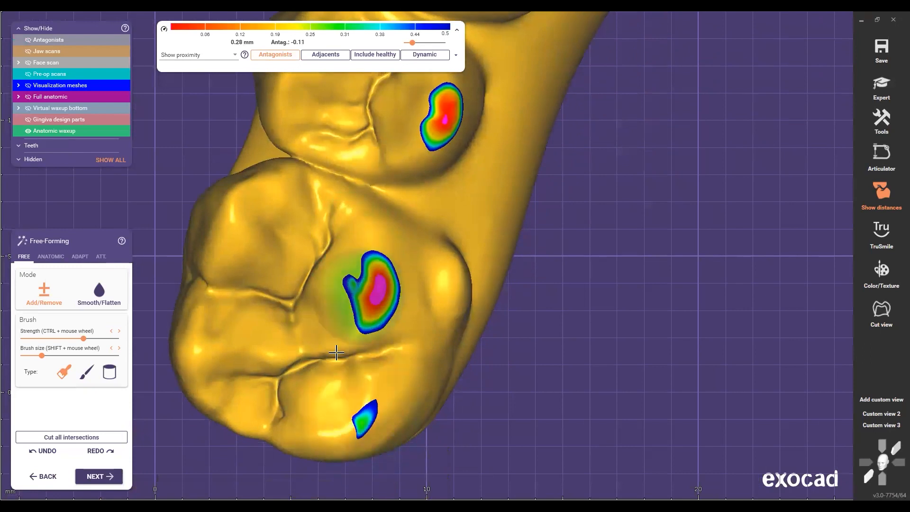
pyautogui.scroll(-2, 436, 321)
pyautogui.scroll(-2, 448, 319)
pyautogui.moveTo(339, 167); pyautogui.dragTo(288, 199, button='middle')
pyautogui.scroll(2, 479, 216)
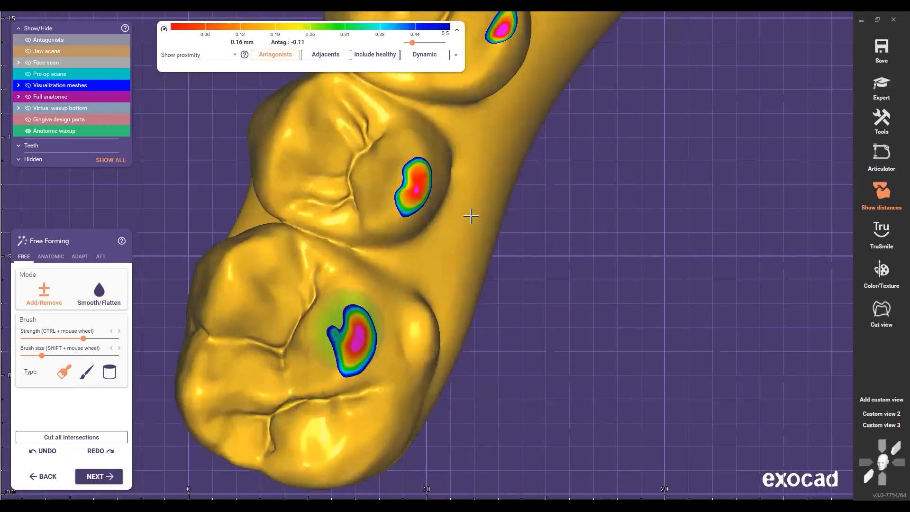
pyautogui.scroll(-2, 448, 259)
pyautogui.moveTo(461, 211); pyautogui.dragTo(438, 234, button='middle')
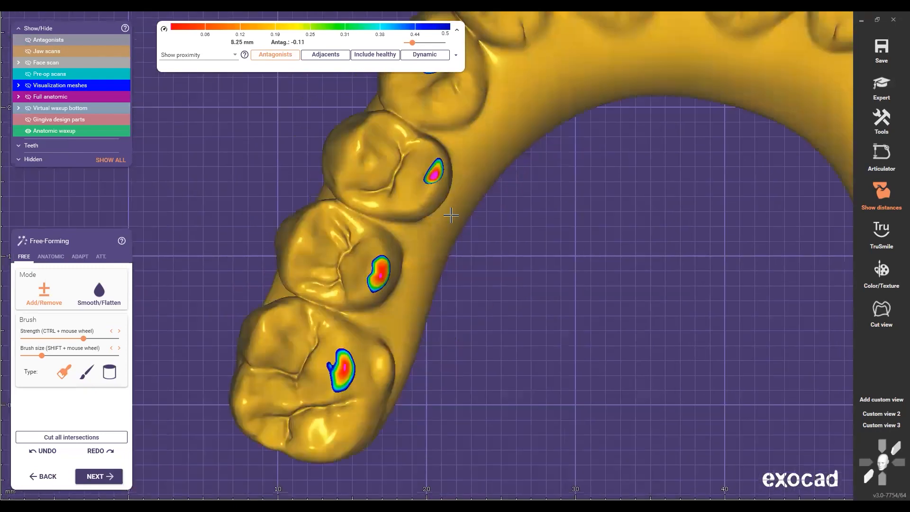
# Strengthen the left canine's palatal contact and clear the left lateral incisor's distal contact spot, checking them with the antagonist shown and hidden
pyautogui.moveTo(537, 244)
pyautogui.mouseDown(button='middle')
pyautogui.moveTo(516, 269)
pyautogui.moveTo(464, 288)
pyautogui.mouseUp(button='middle')
pyautogui.scroll(3, 465, 283)
pyautogui.press('a')
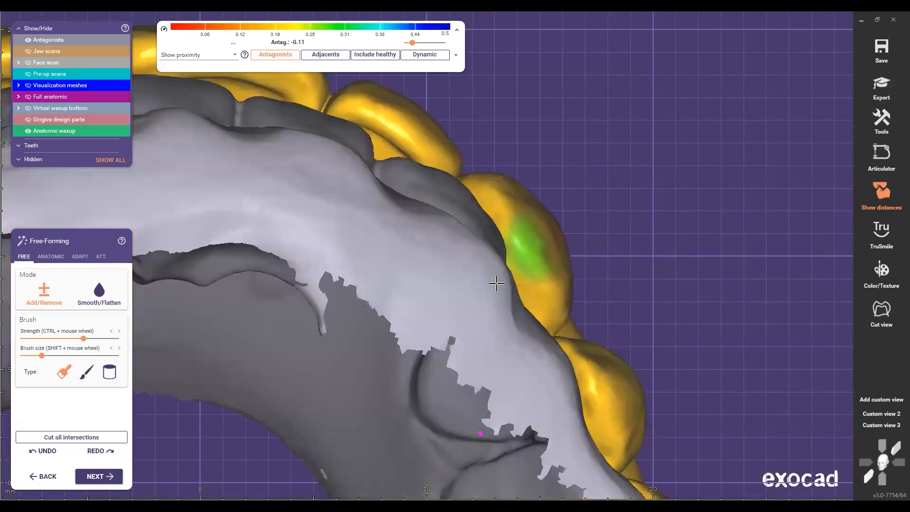
pyautogui.scroll(-2, 497, 284)
pyautogui.scroll(-1, 484, 255)
pyautogui.moveTo(483, 239)
pyautogui.mouseDown(button='right')
pyautogui.moveTo(471, 253)
pyautogui.moveTo(481, 286)
pyautogui.moveTo(471, 307)
pyautogui.mouseUp(button='right')
pyautogui.moveTo(552, 300)
pyautogui.mouseDown(button='right')
pyautogui.moveTo(525, 307)
pyautogui.moveTo(499, 269)
pyautogui.mouseUp(button='right')
pyautogui.press('a')
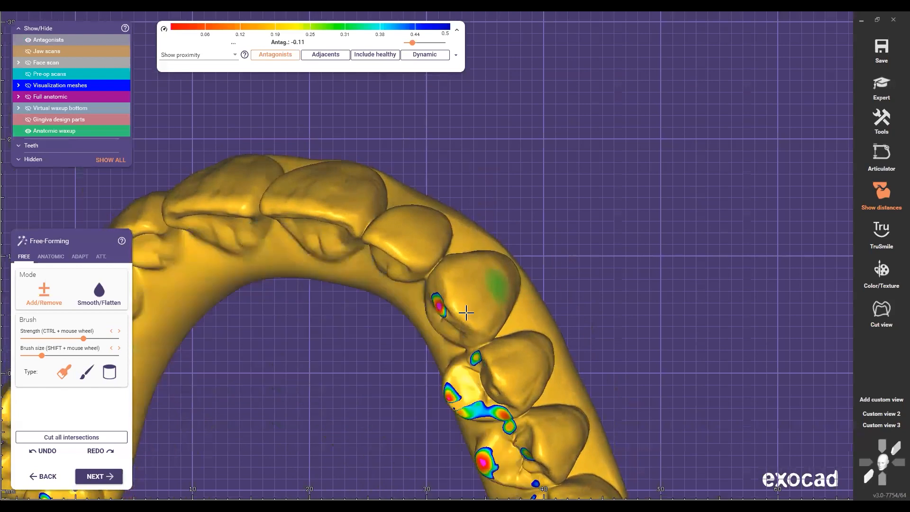
pyautogui.scroll(1, 483, 299)
pyautogui.scroll(2, 473, 283)
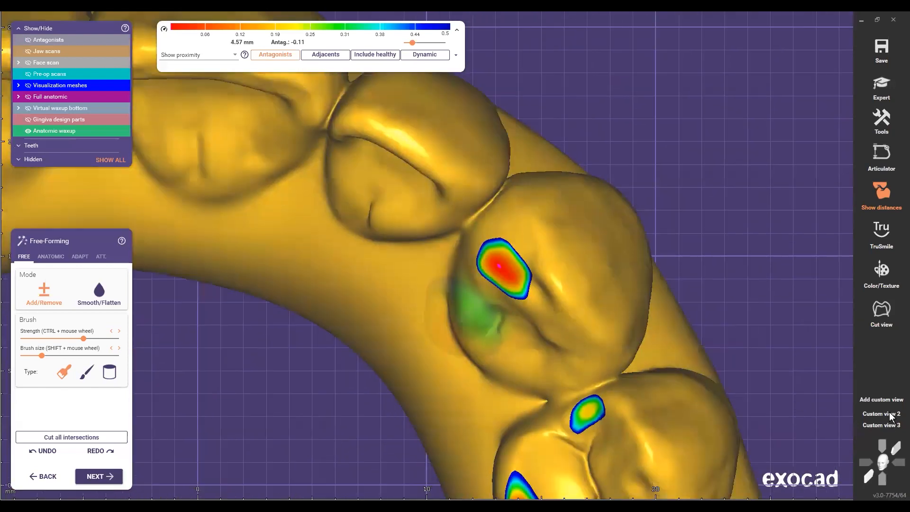
# Check the front teeth and canines against the antagonist from the front and return to the occlusal view with it hidden
pyautogui.scroll(-2, 560, 375)
pyautogui.press('a')
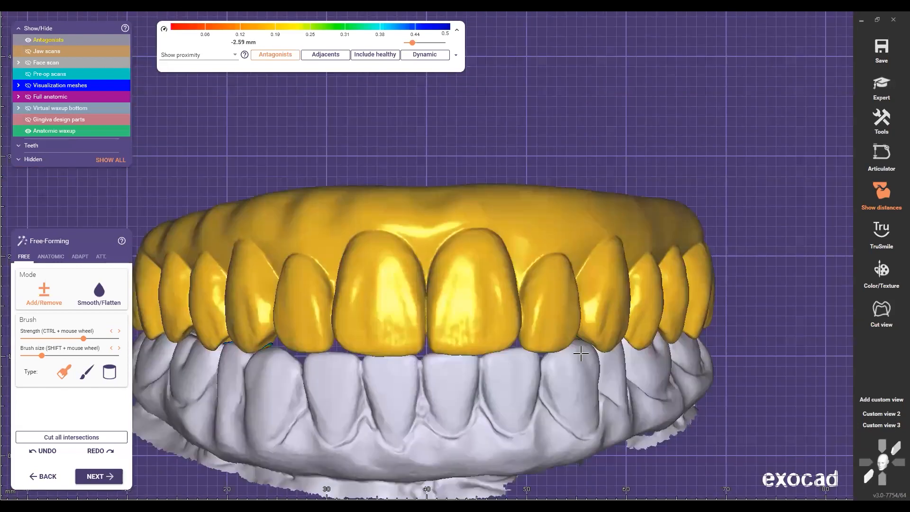
pyautogui.scroll(1, 574, 363)
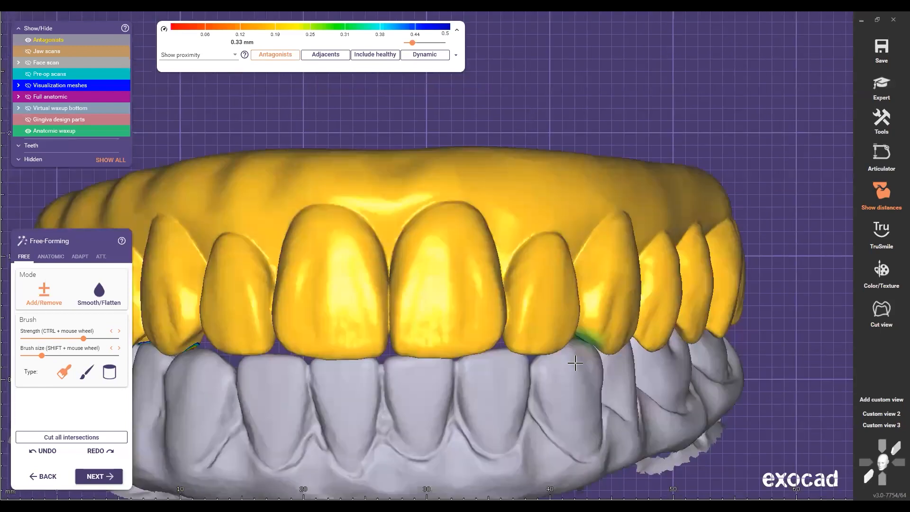
pyautogui.scroll(-2, 580, 314)
pyautogui.press('a')
pyautogui.moveTo(522, 276); pyautogui.dragTo(511, 294, button='right')
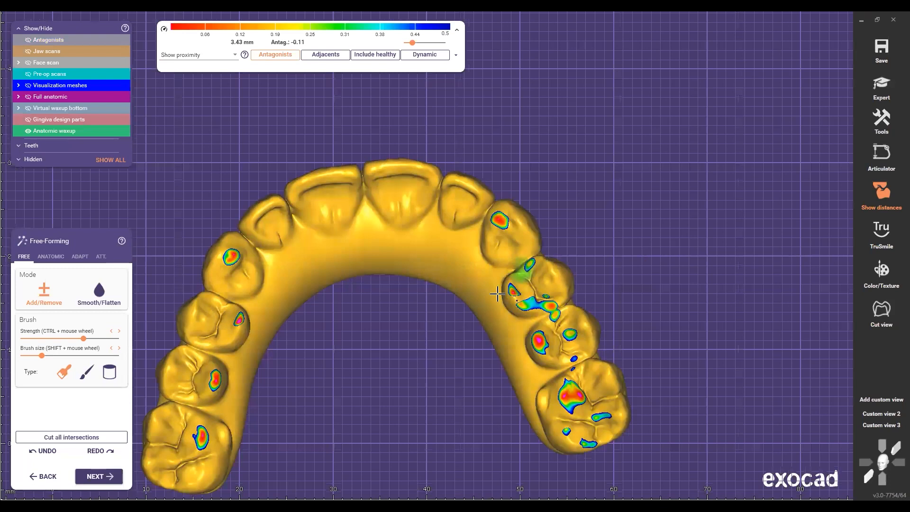
# Strengthen the mesial contact of the left first premolar, comparing its shape with the antagonist shown and hidden
pyautogui.scroll(1, 526, 301)
pyautogui.scroll(1, 520, 320)
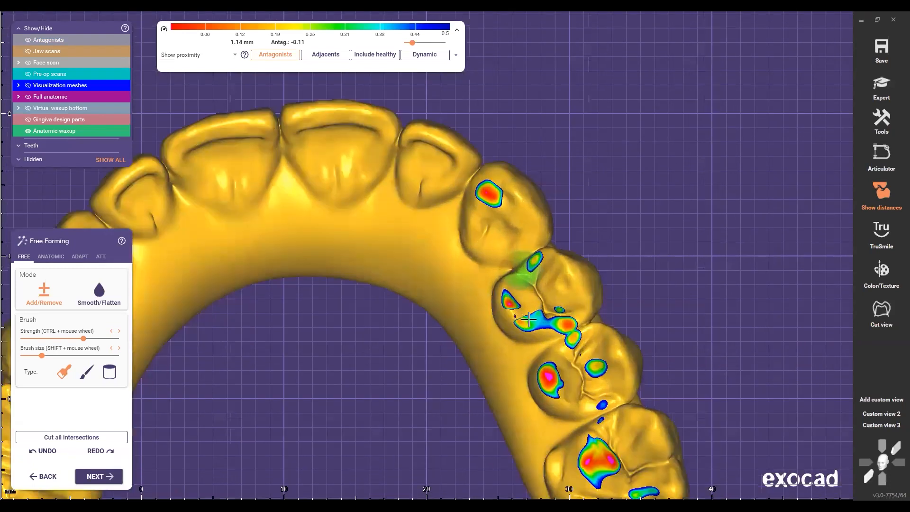
pyautogui.scroll(3, 584, 302)
pyautogui.press('a')
pyautogui.moveTo(585, 303); pyautogui.dragTo(553, 287, button='right')
pyautogui.press('a')
pyautogui.moveTo(575, 243); pyautogui.dragTo(310, 334, button='right')
pyautogui.press('a')
pyautogui.scroll(-3, 500, 391)
pyautogui.scroll(-2, 559, 340)
pyautogui.scroll(5, 561, 374)
pyautogui.press('a')
pyautogui.press('a')
pyautogui.scroll(-4, 354, 273)
pyautogui.scroll(3, 292, 386)
pyautogui.scroll(-3, 310, 334)
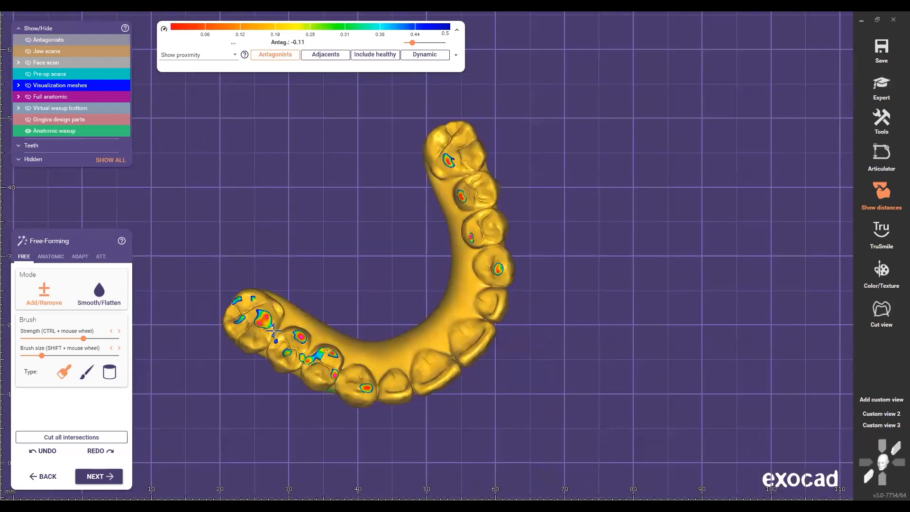
# Enlarge the Add/Remove brush and remove the contact band running across the distal part of the left first premolar
pyautogui.scroll(9, 273, 330)
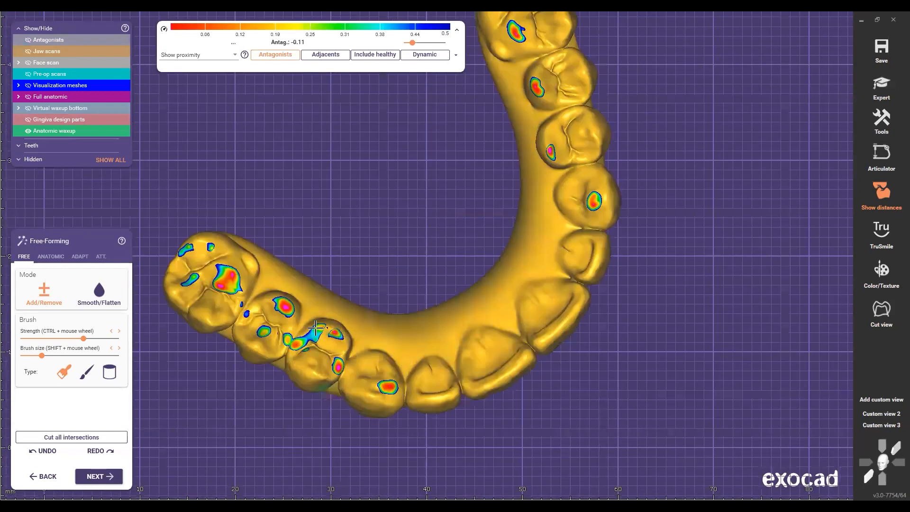
pyautogui.scroll(1, 426, 359)
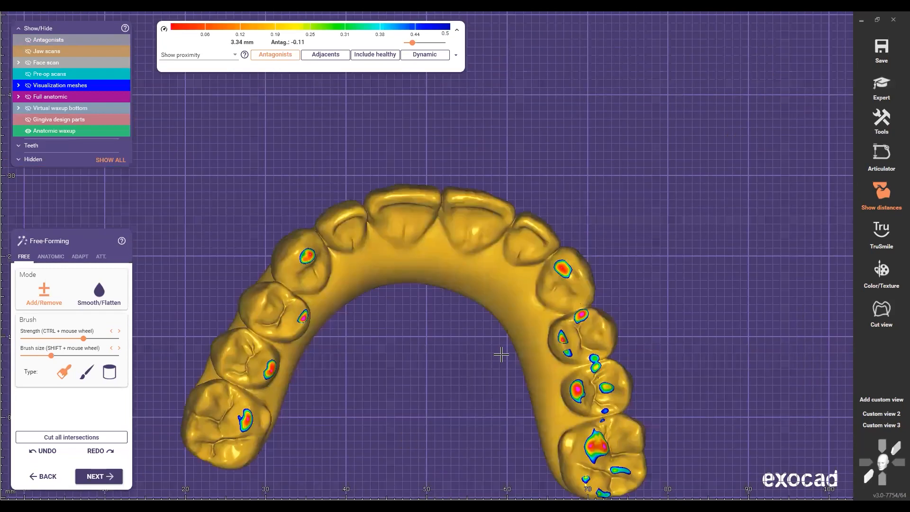
pyautogui.moveTo(501, 354); pyautogui.dragTo(539, 313, button='right')
pyautogui.moveTo(539, 313); pyautogui.dragTo(526, 283, button='middle')
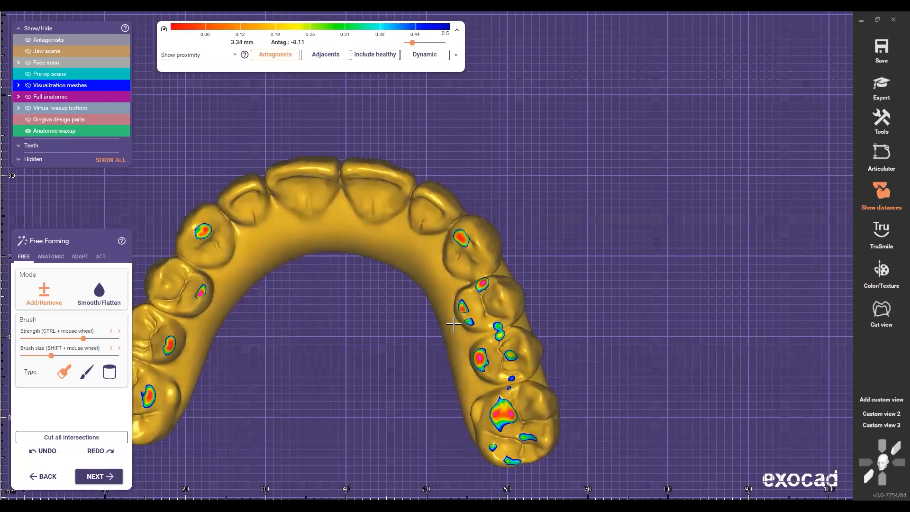
# Shrink the Add/Remove brush slightly, build up the left second premolar's mesial and central contacts, and remove its distal contact spot
pyautogui.scroll(6, 488, 360)
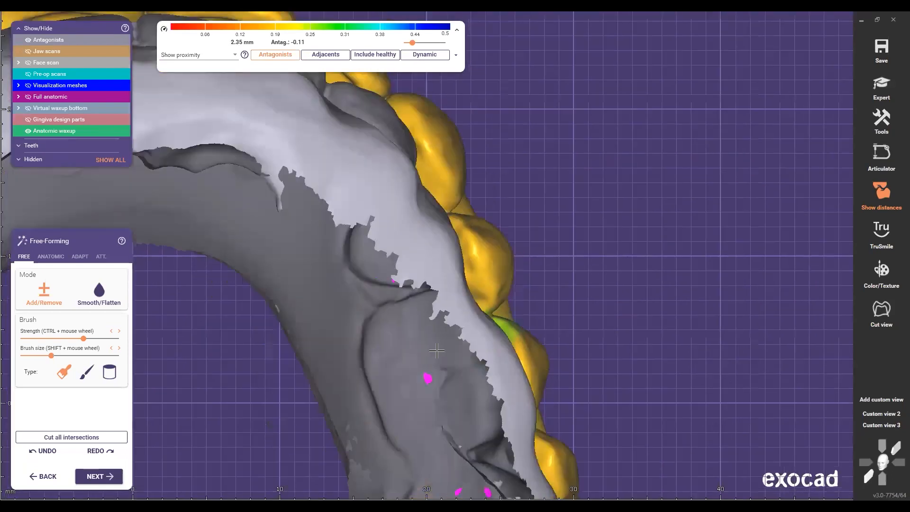
pyautogui.moveTo(433, 374); pyautogui.dragTo(335, 305, button='right')
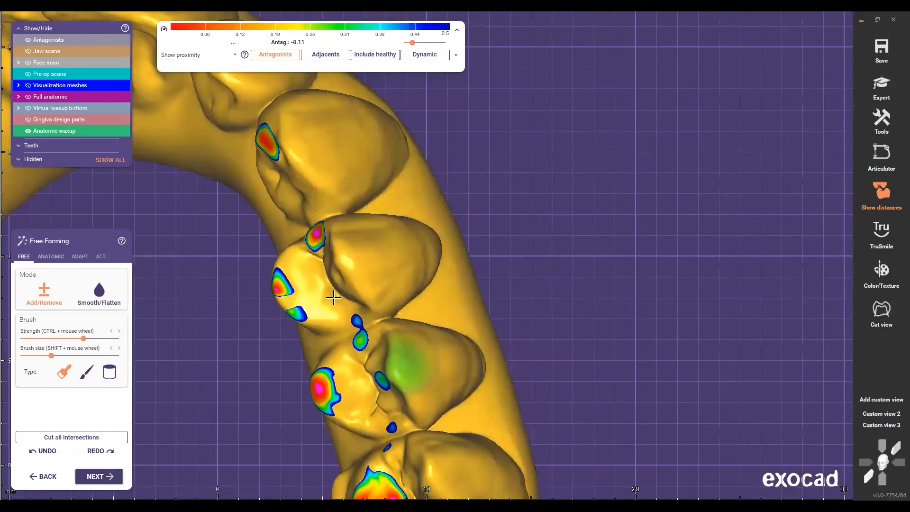
pyautogui.scroll(3, 339, 296)
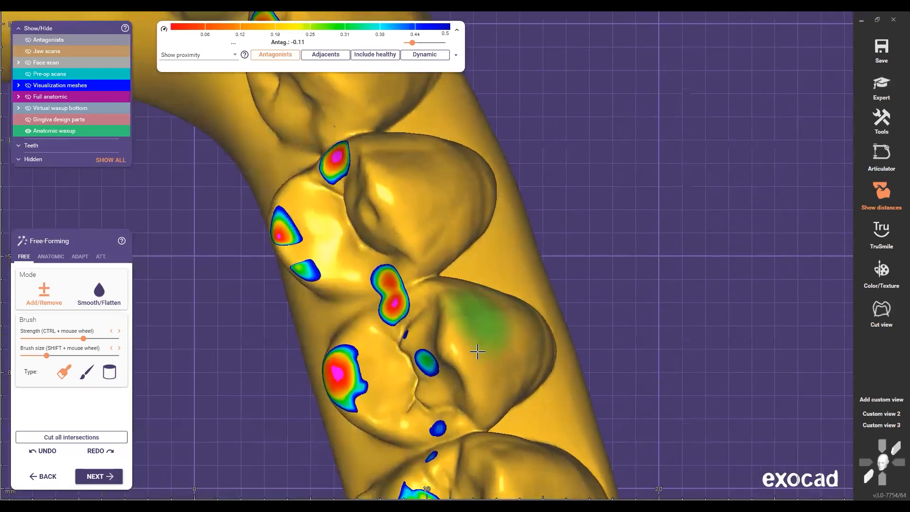
pyautogui.moveTo(477, 349); pyautogui.dragTo(483, 356, button='right')
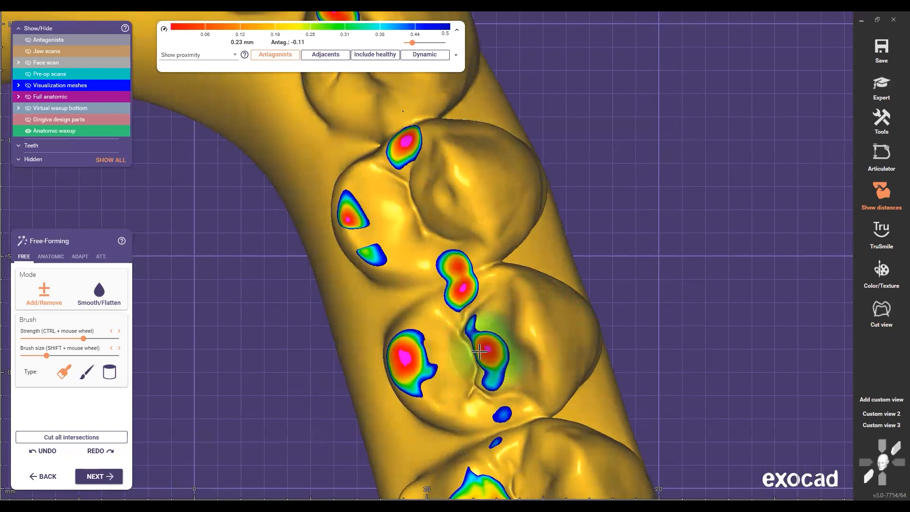
pyautogui.scroll(-3, 482, 351)
# Remove the scattered contact spots on the distal half of the left first molar, leaving its main central contact
pyautogui.moveTo(407, 249); pyautogui.dragTo(408, 338, button='right')
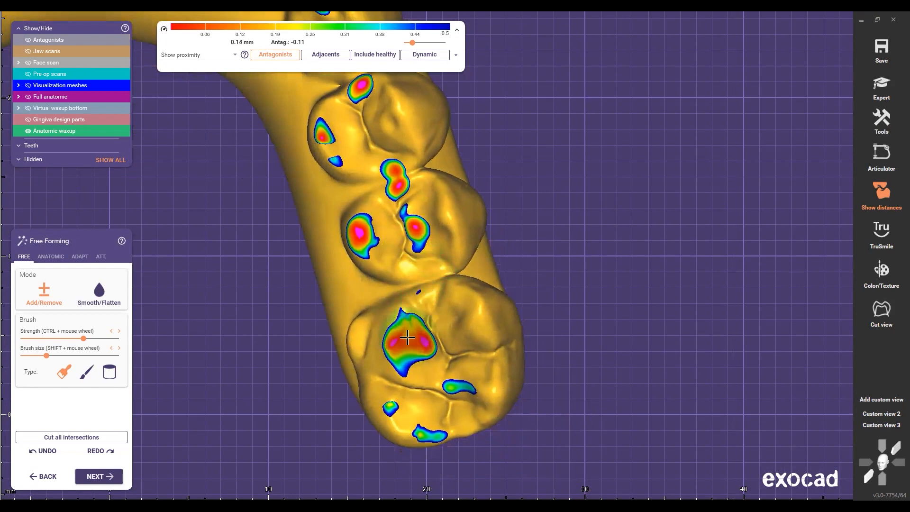
pyautogui.scroll(2, 433, 316)
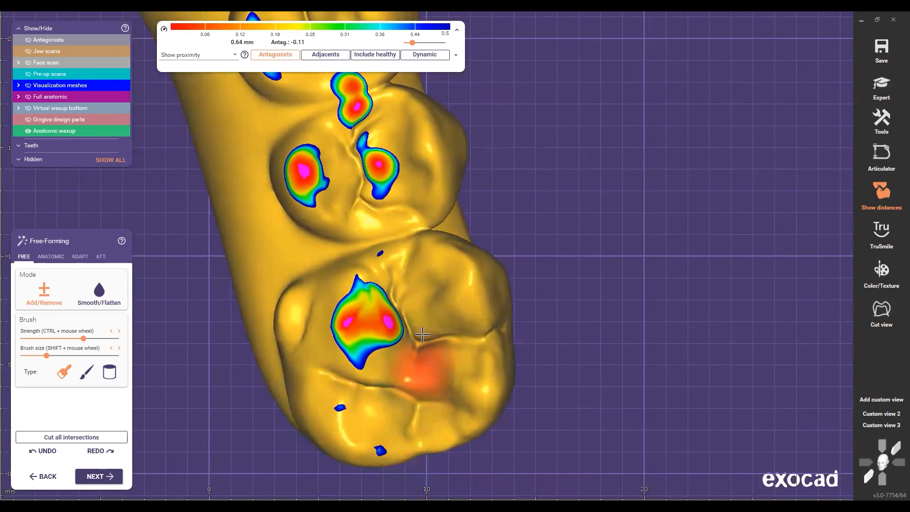
pyautogui.keyDown('shift'); pyautogui.moveTo(365, 417); pyautogui.dragTo(403, 433); pyautogui.keyUp('shift')
pyautogui.scroll(-5, 403, 432)
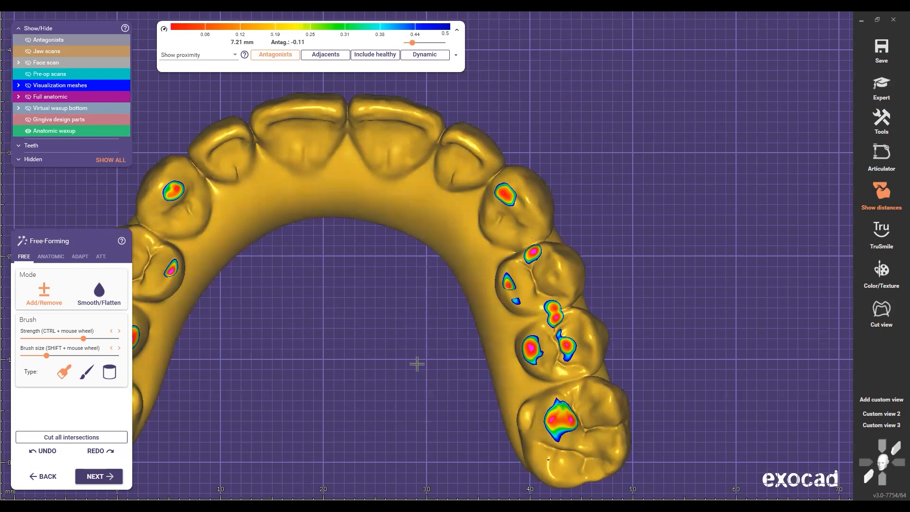
# Limit the proximity scale to 0.01 and lighten the contacts on the right posterior teeth with a much weaker Add/Remove brush
pyautogui.scroll(-4, 417, 313)
pyautogui.moveTo(404, 299); pyautogui.dragTo(432, 374, button='right')
pyautogui.scroll(4, 483, 306)
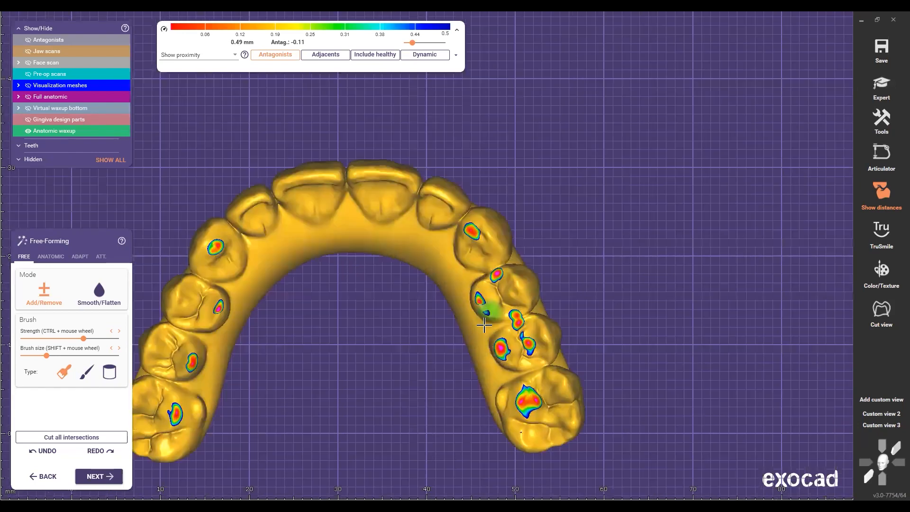
pyautogui.moveTo(474, 297); pyautogui.dragTo(601, 428, button='right')
pyautogui.scroll(3, 601, 430)
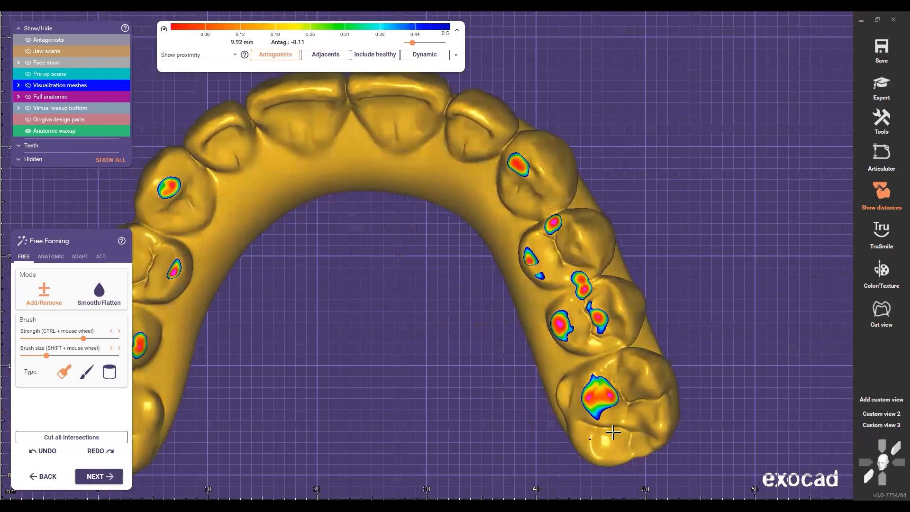
pyautogui.moveTo(588, 322); pyautogui.dragTo(339, 51, button='right')
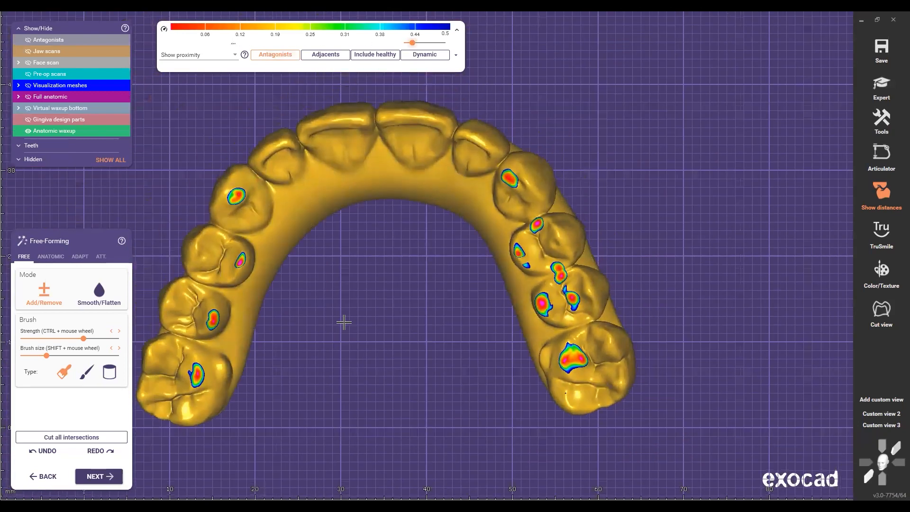
pyautogui.scroll(5, 215, 357)
pyautogui.scroll(5, 232, 356)
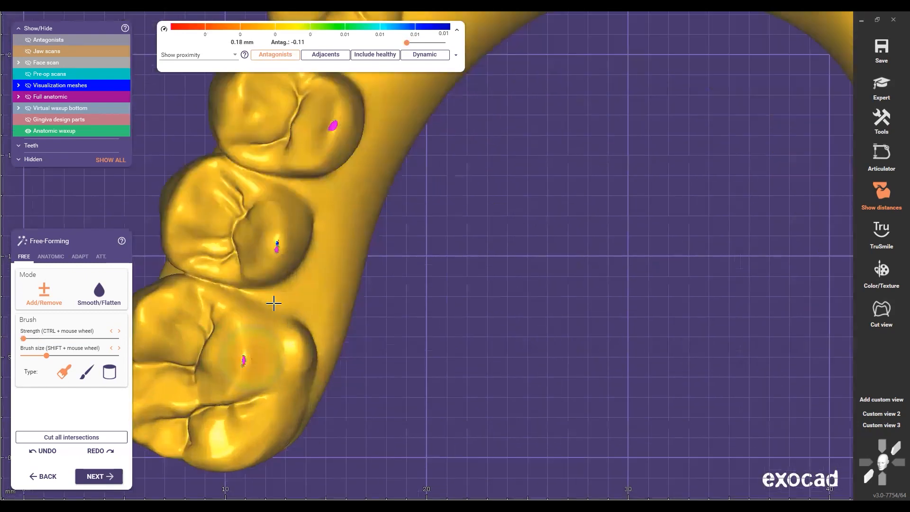
pyautogui.keyDown('ctrl'); pyautogui.scroll(-3, 319, 384); pyautogui.keyUp('ctrl')
pyautogui.keyDown('ctrl'); pyautogui.scroll(2, 364, 245); pyautogui.keyUp('ctrl')
pyautogui.keyDown('shift'); pyautogui.moveTo(360, 245); pyautogui.dragTo(361, 247); pyautogui.keyUp('shift')
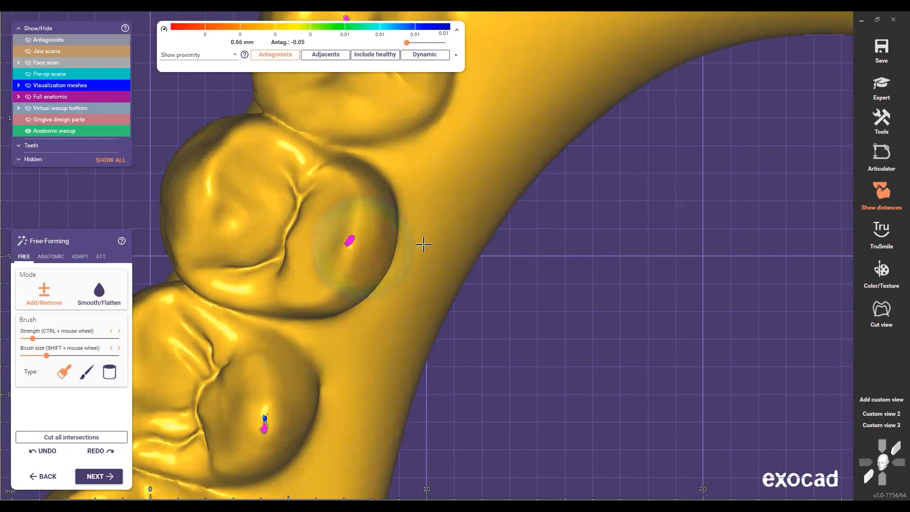
# Lighten the contacts on the left second premolar's palatal cusp and in the centre of the left first molar
pyautogui.scroll(-5, 379, 248)
pyautogui.scroll(3, 510, 266)
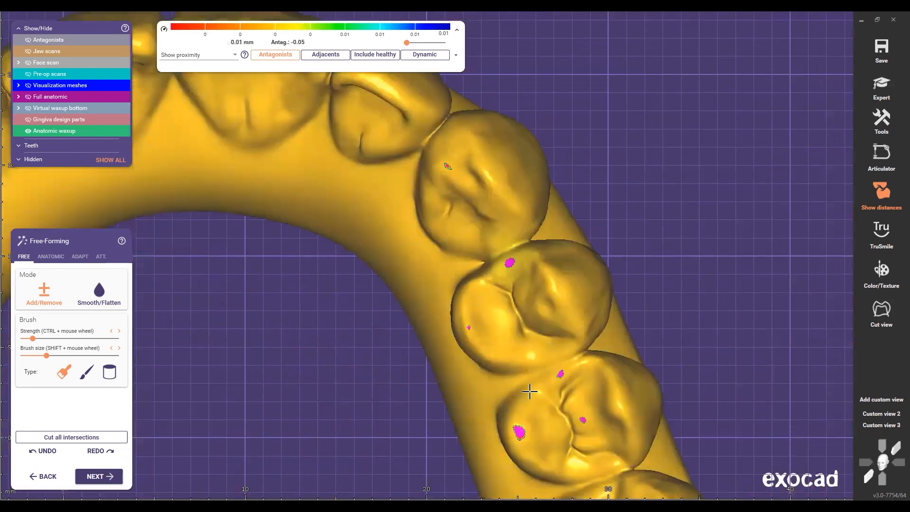
pyautogui.scroll(2, 530, 390)
pyautogui.moveTo(530, 389); pyautogui.dragTo(526, 323, button='middle')
pyautogui.keyDown('shift'); pyautogui.moveTo(523, 393); pyautogui.dragTo(524, 395); pyautogui.keyUp('shift')
pyautogui.moveTo(563, 376); pyautogui.dragTo(538, 352, button='middle')
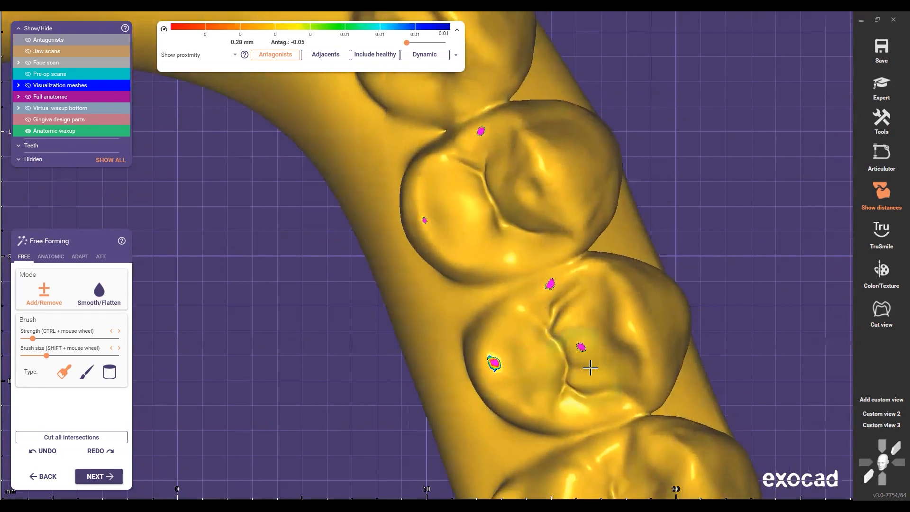
pyautogui.moveTo(599, 384); pyautogui.dragTo(574, 268, button='middle')
pyautogui.moveTo(564, 317); pyautogui.dragTo(588, 295, button='middle')
pyautogui.scroll(-2, 586, 308)
pyautogui.keyDown('shift'); pyautogui.moveTo(577, 373); pyautogui.dragTo(580, 379); pyautogui.keyUp('shift')
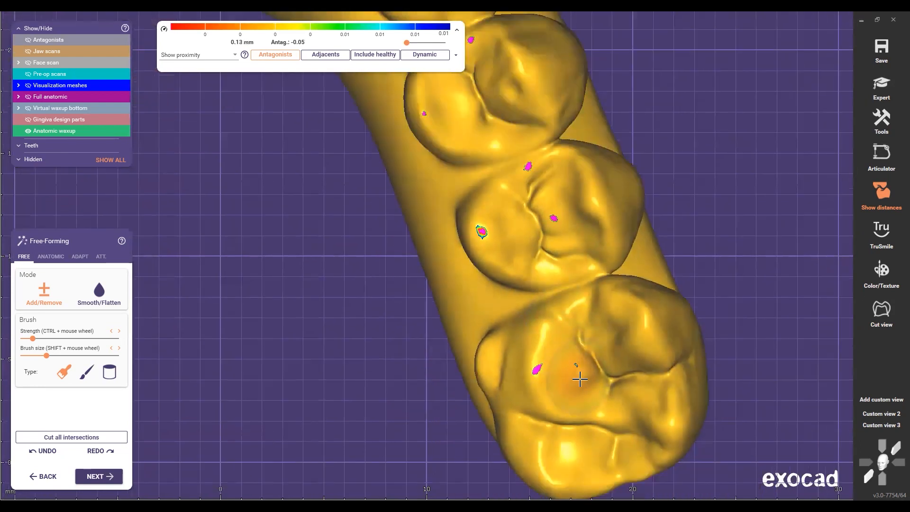
pyautogui.scroll(-4, 361, 339)
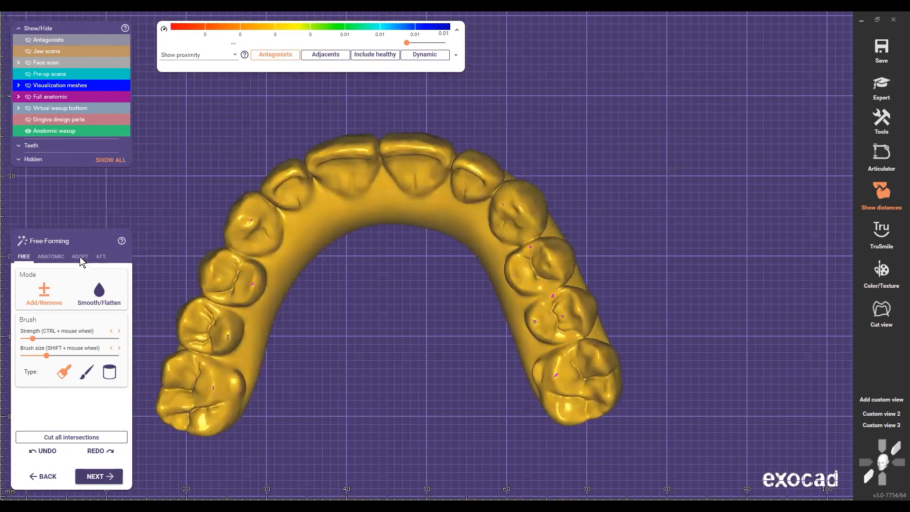
# Cut the waxup's static occlusal intersections with the antagonist at a desired distance of 0 mm
pyautogui.click(80, 256)
pyautogui.click(74, 285)
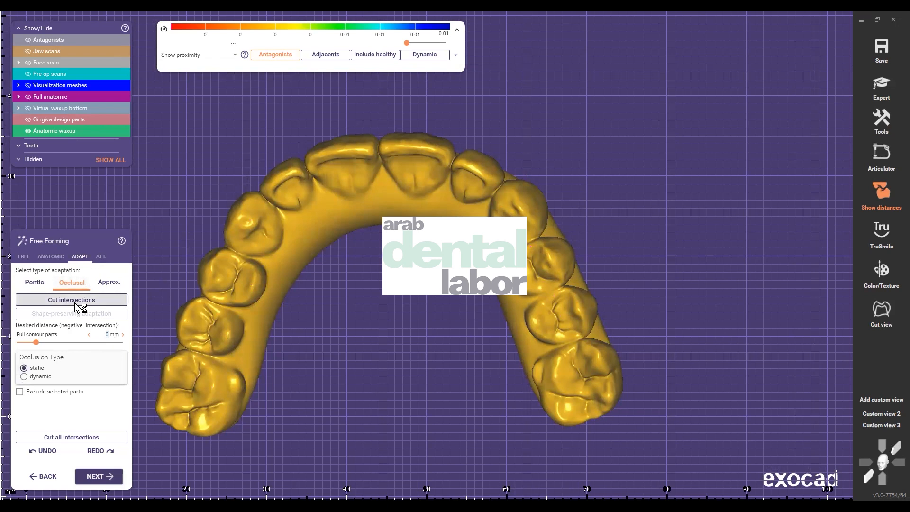
pyautogui.moveTo(522, 322); pyautogui.dragTo(493, 323, button='right')
# Simulate Laterotrusion Left and Laterotrusion Right in the articulator and examine the contacts on the waxup during each movement
pyautogui.press('a')
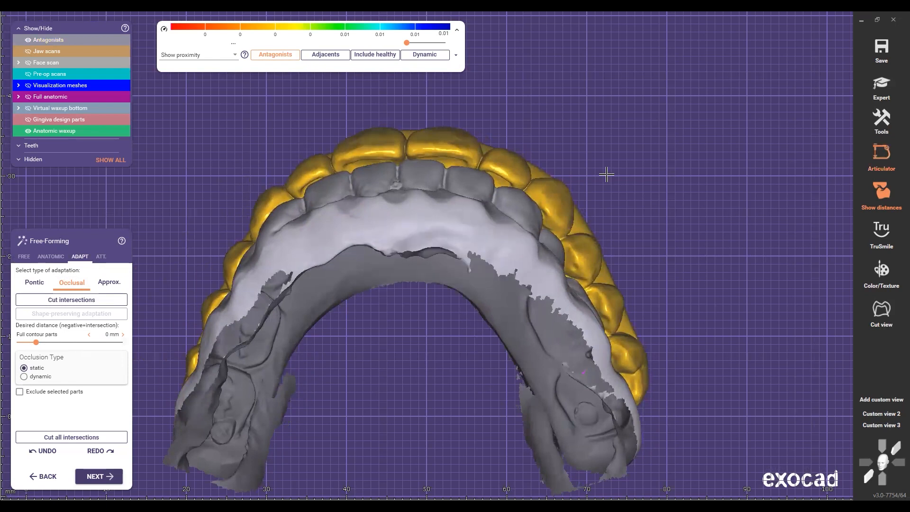
pyautogui.moveTo(723, 69); pyautogui.dragTo(720, 78)
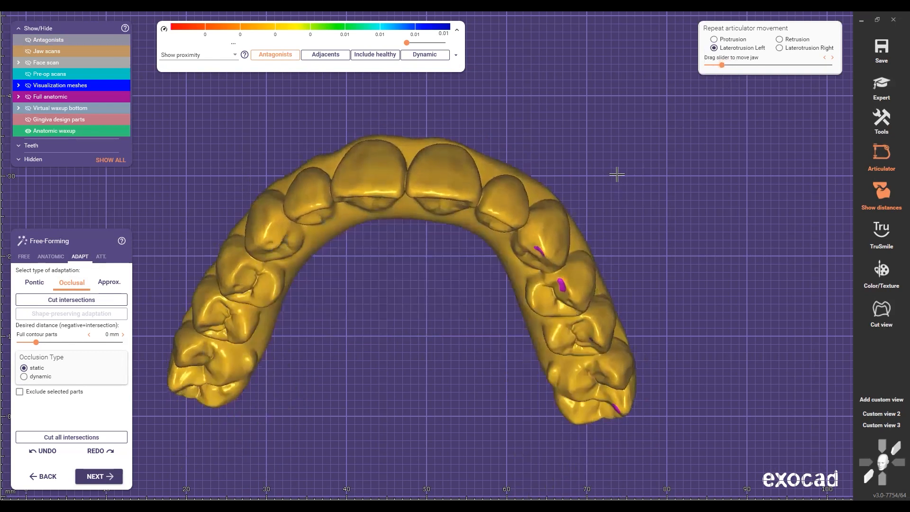
pyautogui.moveTo(722, 64)
pyautogui.mouseDown()
pyautogui.moveTo(708, 69)
pyautogui.moveTo(756, 79)
pyautogui.moveTo(708, 75)
pyautogui.moveTo(737, 72)
pyautogui.mouseUp()
pyautogui.click(779, 48)
pyautogui.moveTo(429, 265); pyautogui.dragTo(725, 142, button='right')
pyautogui.moveTo(737, 66); pyautogui.dragTo(733, 66)
pyautogui.press('a')
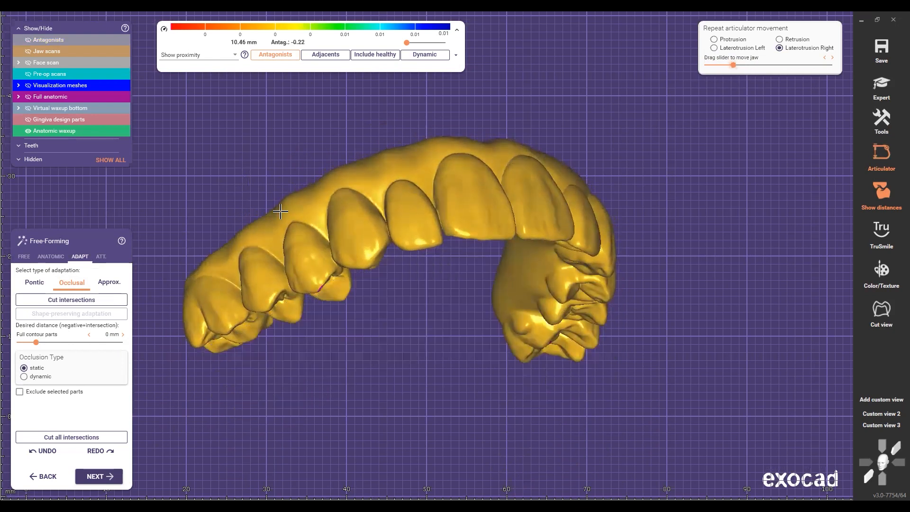
pyautogui.moveTo(294, 218); pyautogui.dragTo(11, 288, button='right')
pyautogui.scroll(4, 294, 207)
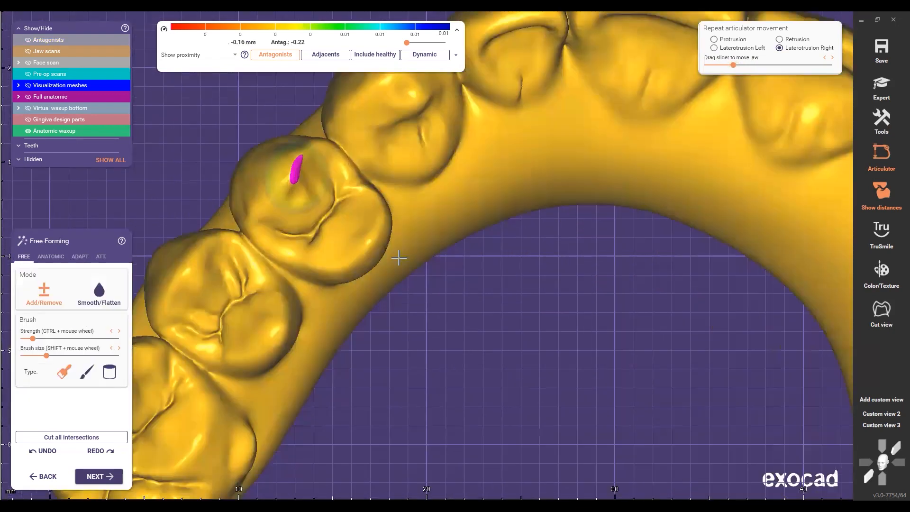
pyautogui.scroll(-3, 469, 351)
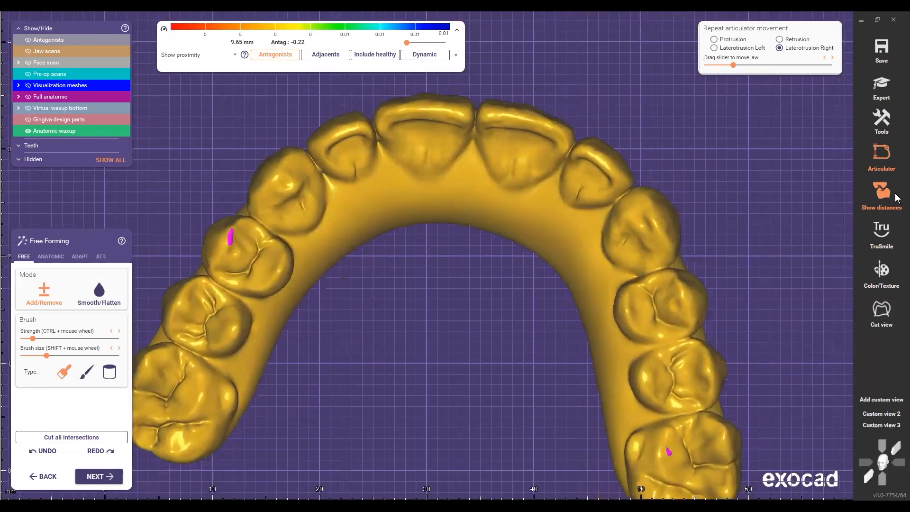
# Close the articulator, redisplay the distances, and examine the remaining static contacts across the whole occlusal surface
pyautogui.click(886, 161)
pyautogui.scroll(-3, 503, 213)
pyautogui.moveTo(497, 211); pyautogui.dragTo(499, 245, button='right')
pyautogui.moveTo(518, 288); pyautogui.dragTo(502, 256, button='right')
pyautogui.click(882, 189)
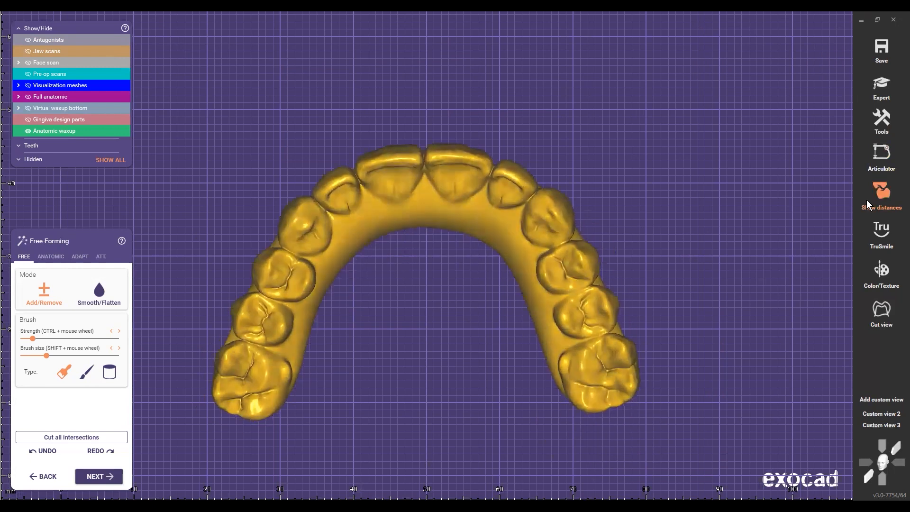
pyautogui.moveTo(428, 308); pyautogui.dragTo(421, 283, button='middle')
pyautogui.scroll(2, 571, 285)
pyautogui.scroll(2, 455, 275)
pyautogui.scroll(-2, 402, 286)
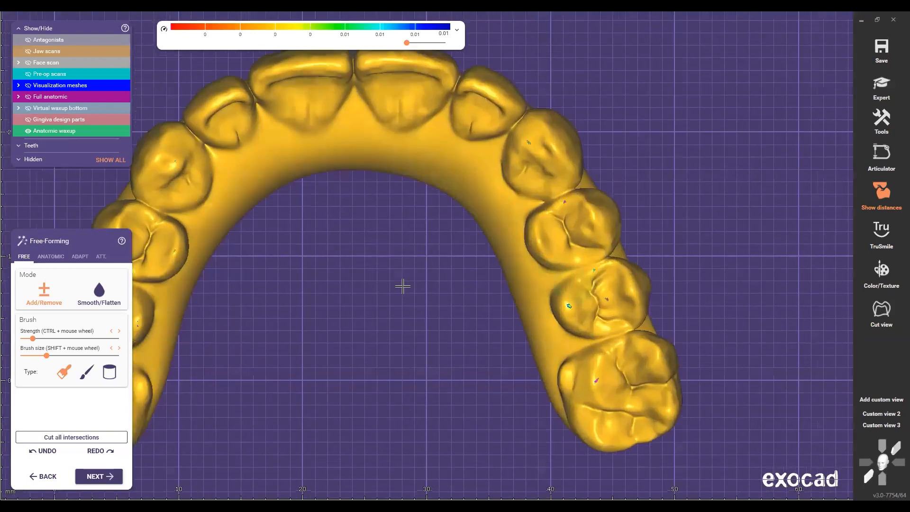
pyautogui.scroll(4, 419, 291)
pyautogui.scroll(-3, 401, 295)
pyautogui.scroll(-2, 402, 295)
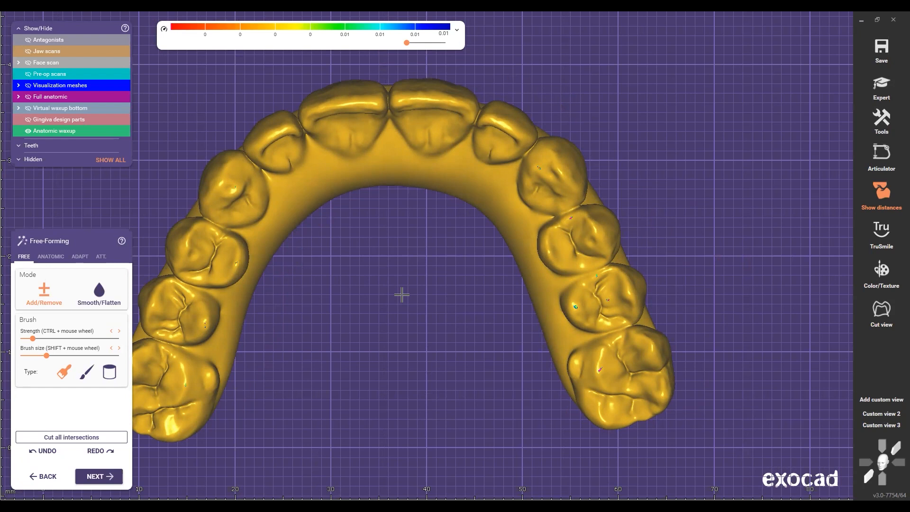
pyautogui.scroll(-4, 433, 367)
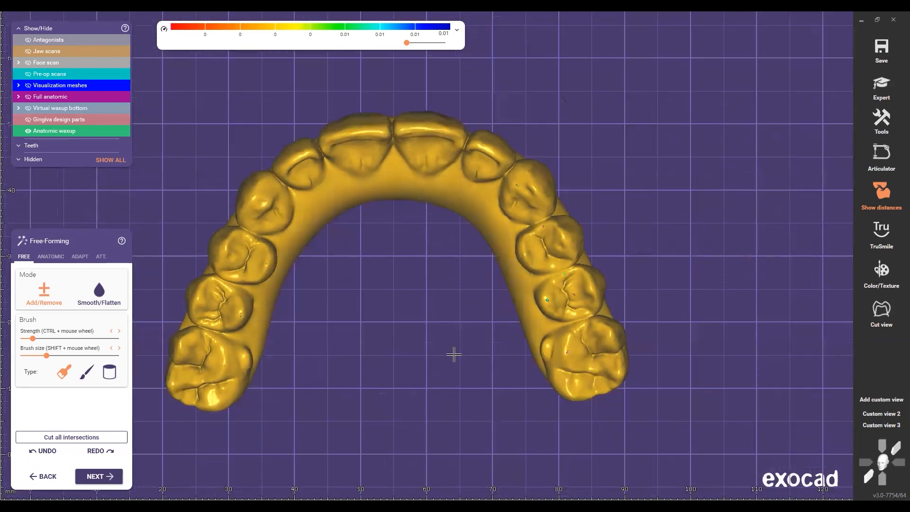
# View the waxup from the front and compare it with the DuchenneSmile face scan
pyautogui.moveTo(450, 371); pyautogui.dragTo(457, 277, button='right')
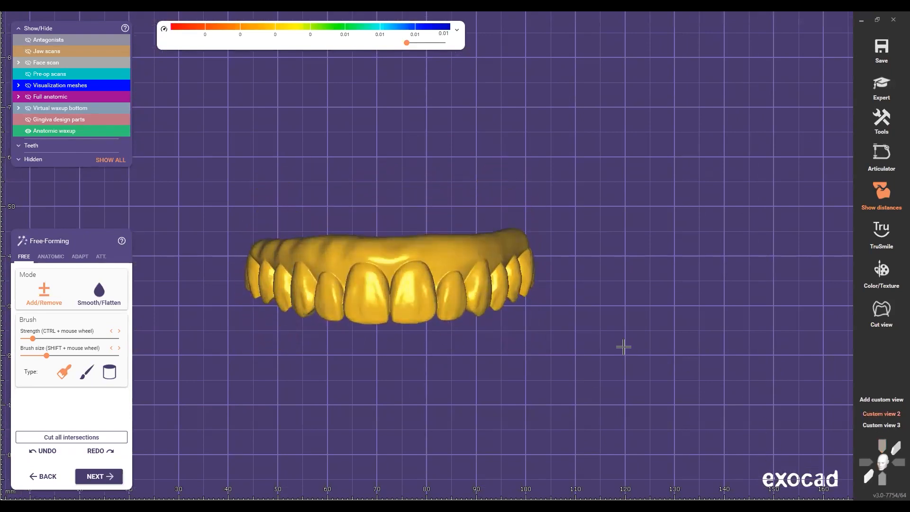
pyautogui.scroll(4, 629, 393)
pyautogui.click(877, 423)
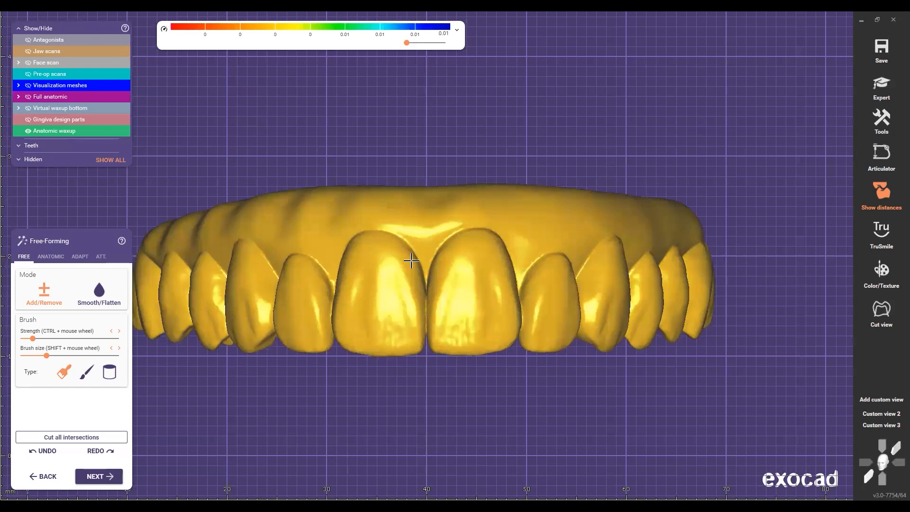
pyautogui.click(19, 63)
pyautogui.moveTo(51, 74); pyautogui.dragTo(77, 78)
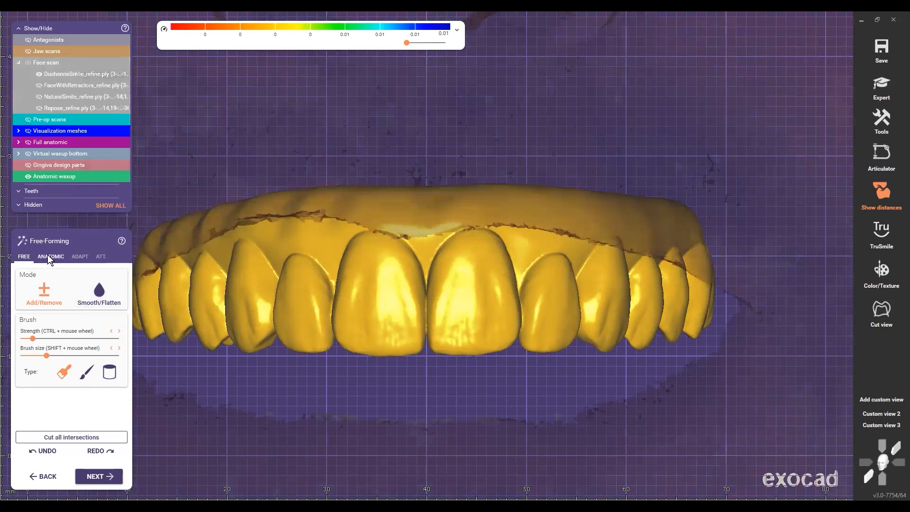
# Hide the face scan and pull the right lateral incisor's cervical margin up towards the gingiva with the anatomic Tooth parts preset
pyautogui.click(51, 256)
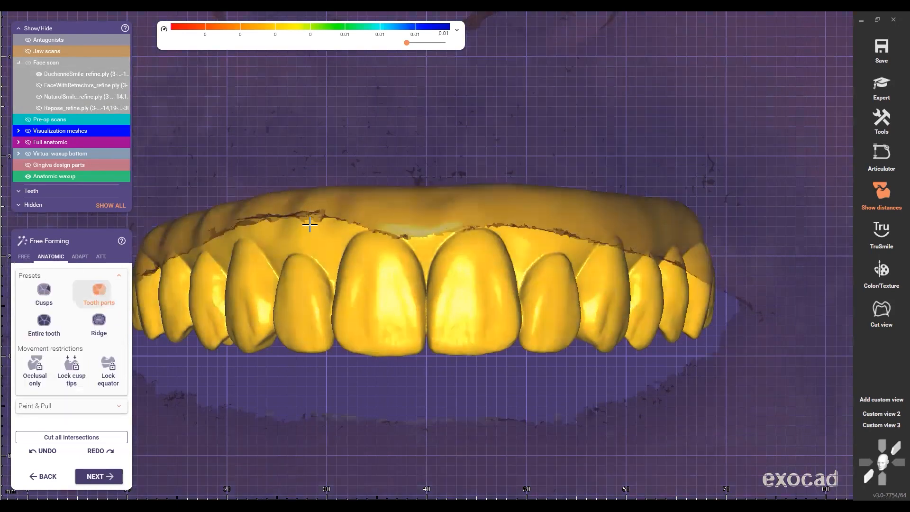
pyautogui.scroll(2, 390, 264)
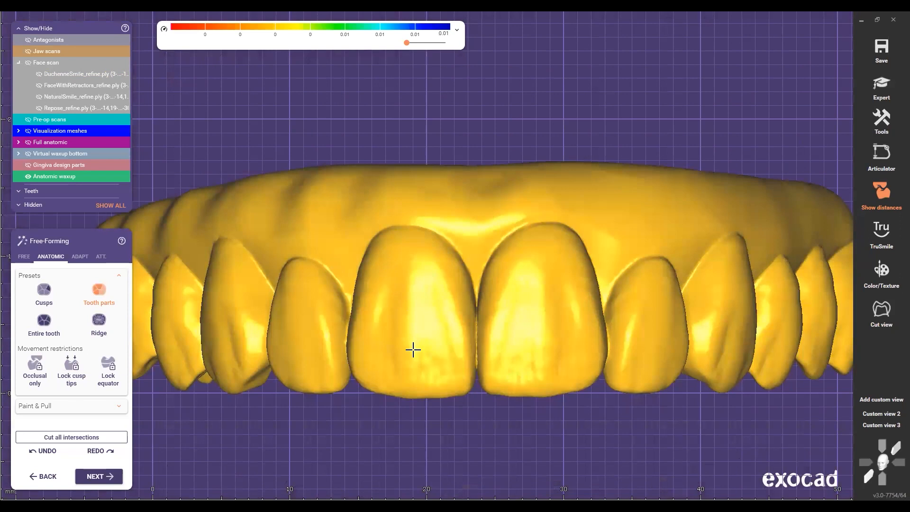
pyautogui.scroll(-3, 300, 258)
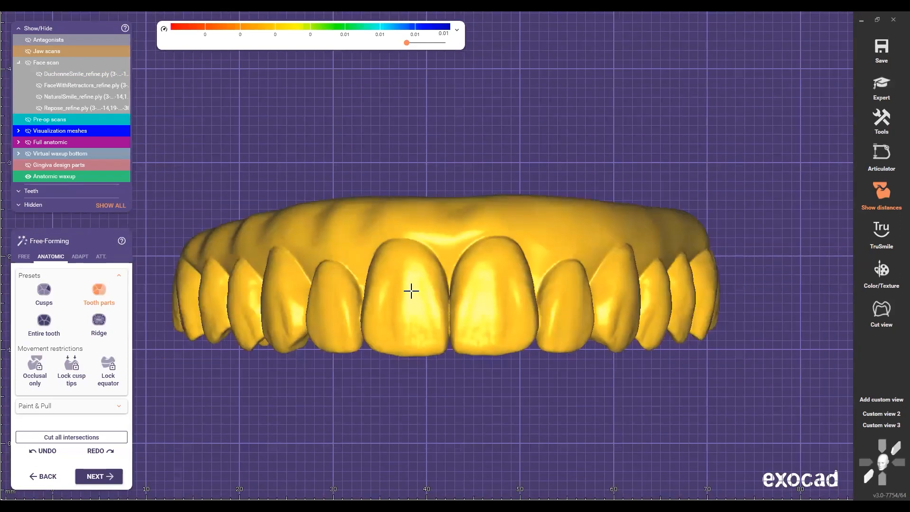
pyautogui.moveTo(358, 251); pyautogui.dragTo(364, 138, button='right')
pyautogui.moveTo(361, 150); pyautogui.dragTo(360, 140)
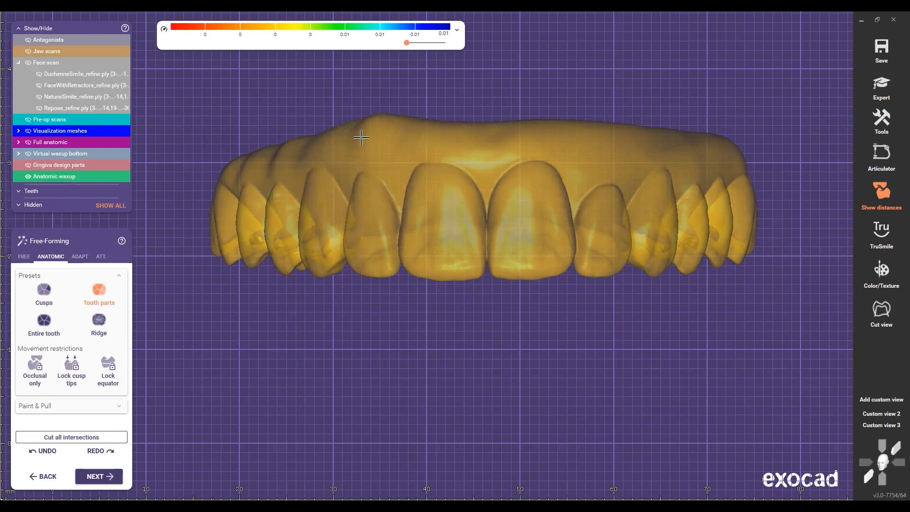
# Refine the right lateral incisor's shape with the anatomic Cusps preset
pyautogui.scroll(-2, 455, 203)
pyautogui.moveTo(455, 203); pyautogui.dragTo(399, 184, button='right')
pyautogui.scroll(4, 399, 185)
pyautogui.moveTo(49, 333); pyautogui.dragTo(51, 292, button='right')
pyautogui.click(51, 292)
pyautogui.scroll(-3, 428, 240)
pyautogui.moveTo(428, 240); pyautogui.dragTo(380, 193, button='right')
pyautogui.scroll(5, 383, 196)
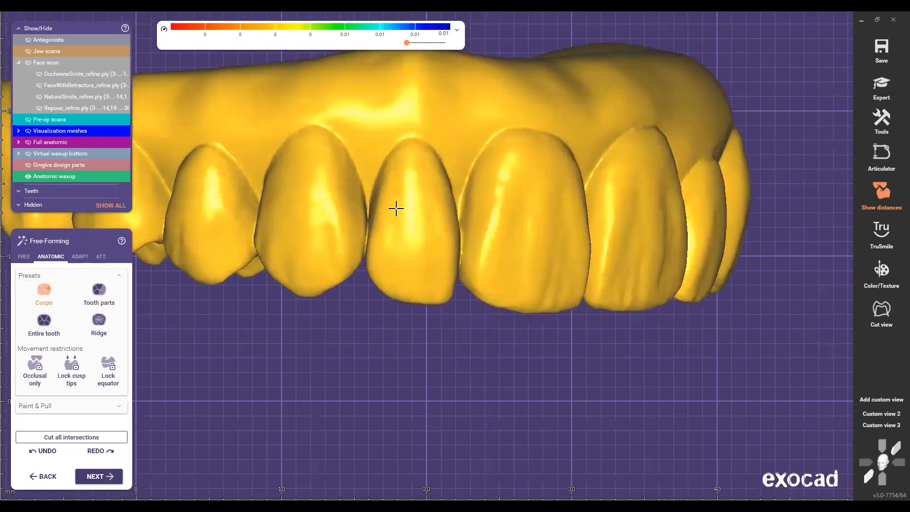
pyautogui.scroll(1, 367, 247)
pyautogui.moveTo(362, 251); pyautogui.dragTo(412, 192, button='right')
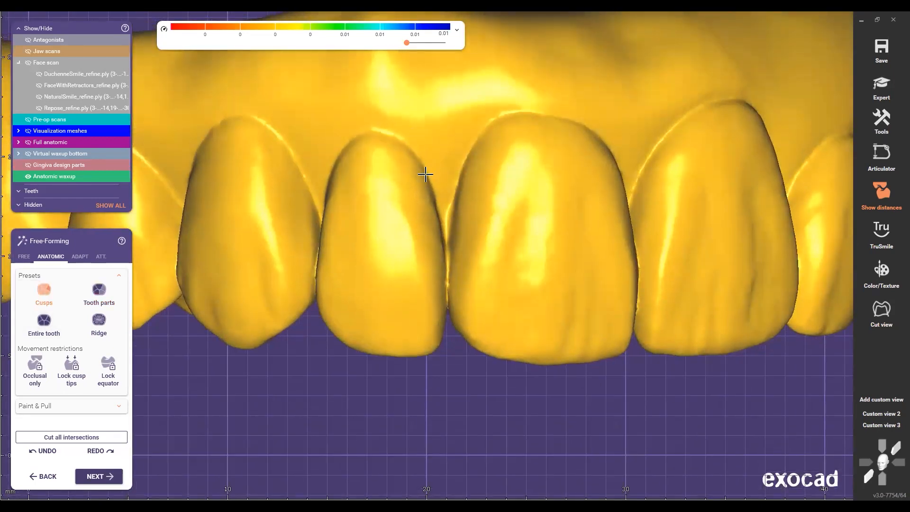
# Switch back to the anatomic Tooth parts preset and touch up the teeth around the right canine and lateral incisor
pyautogui.scroll(-4, 423, 168)
pyautogui.moveTo(469, 307); pyautogui.dragTo(431, 300, button='right')
pyautogui.click(99, 289)
pyautogui.scroll(2, 308, 176)
pyautogui.moveTo(360, 185); pyautogui.dragTo(479, 219, button='right')
pyautogui.scroll(3, 477, 203)
pyautogui.scroll(-5, 396, 237)
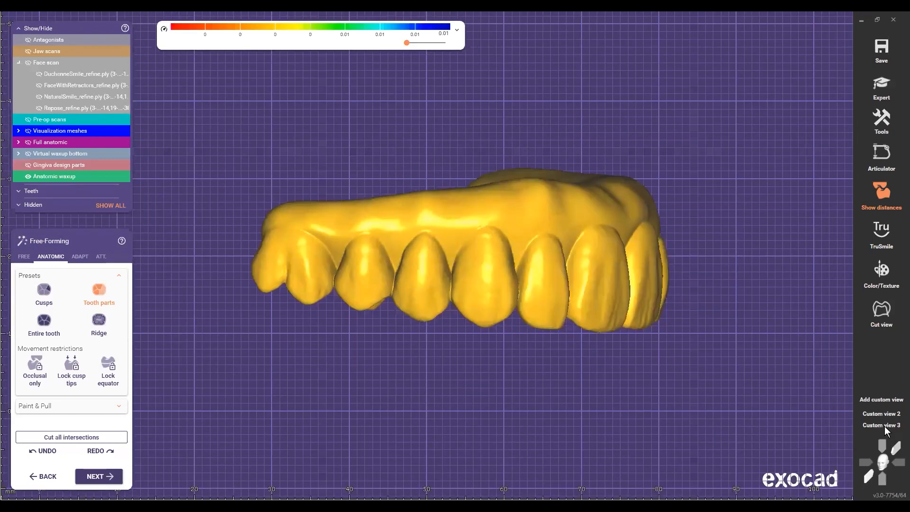
# Examine the waxup from the front in Custom view 2, with and without the antagonists, and check it from the right side
pyautogui.click(868, 415)
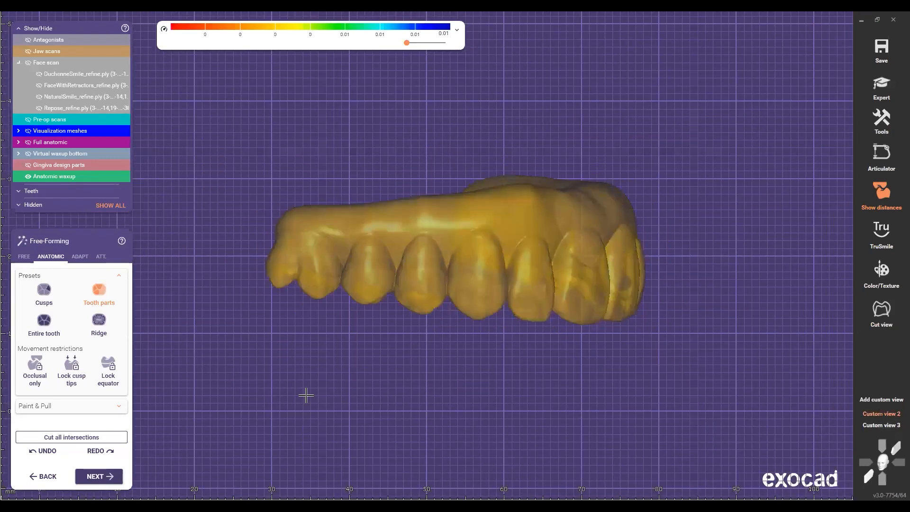
pyautogui.moveTo(399, 382); pyautogui.dragTo(301, 261, button='right')
pyautogui.scroll(-3, 320, 261)
pyautogui.moveTo(320, 261); pyautogui.dragTo(389, 269, button='middle')
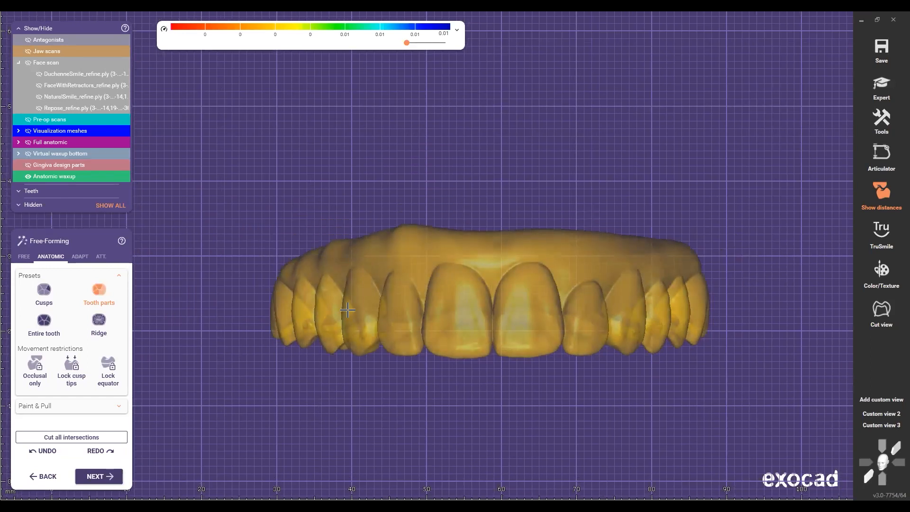
pyautogui.moveTo(349, 305)
pyautogui.mouseDown(button='right')
pyautogui.moveTo(386, 301)
pyautogui.moveTo(439, 244)
pyautogui.moveTo(472, 319)
pyautogui.moveTo(433, 190)
pyautogui.moveTo(440, 286)
pyautogui.moveTo(386, 333)
pyautogui.moveTo(326, 321)
pyautogui.moveTo(398, 329)
pyautogui.moveTo(396, 319)
pyautogui.moveTo(380, 319)
pyautogui.moveTo(833, 433)
pyautogui.moveTo(869, 416)
pyautogui.moveTo(424, 351)
pyautogui.moveTo(385, 284)
pyautogui.moveTo(390, 316)
pyautogui.moveTo(353, 308)
pyautogui.mouseUp(button='right')
pyautogui.scroll(2, 353, 308)
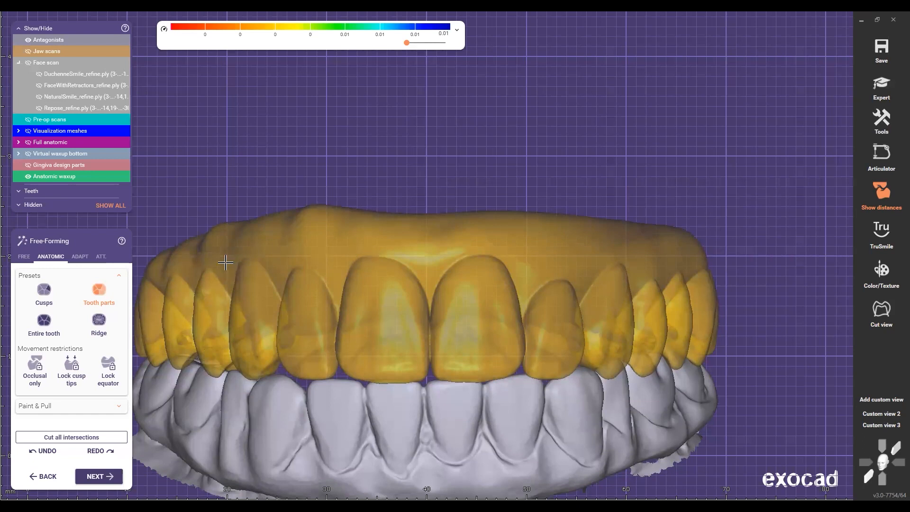
pyautogui.scroll(-1, 388, 394)
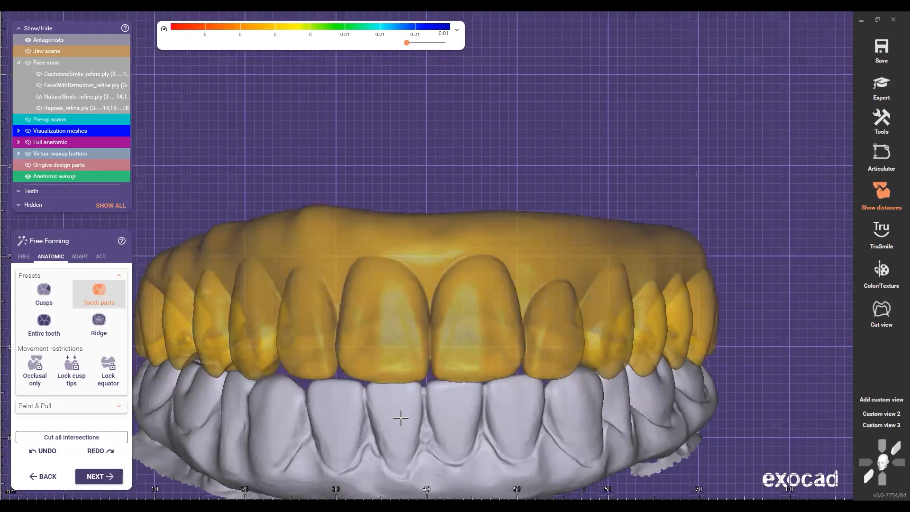
pyautogui.scroll(-3, 413, 405)
pyautogui.click(47, 40)
pyautogui.moveTo(365, 275); pyautogui.dragTo(390, 277, button='right')
pyautogui.scroll(1, 388, 276)
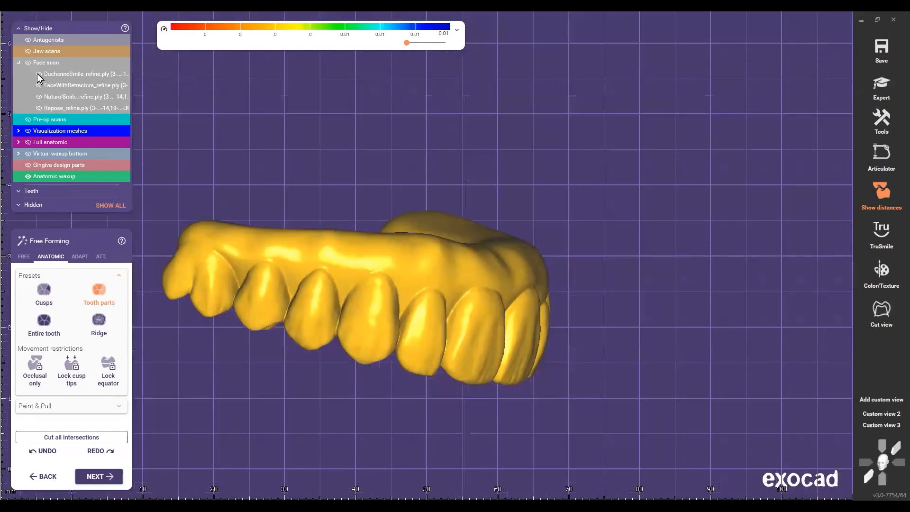
# Compare the waxup with the DuchenneSmile face scan and hide the scan again
pyautogui.scroll(-3, 385, 284)
pyautogui.scroll(1, 311, 264)
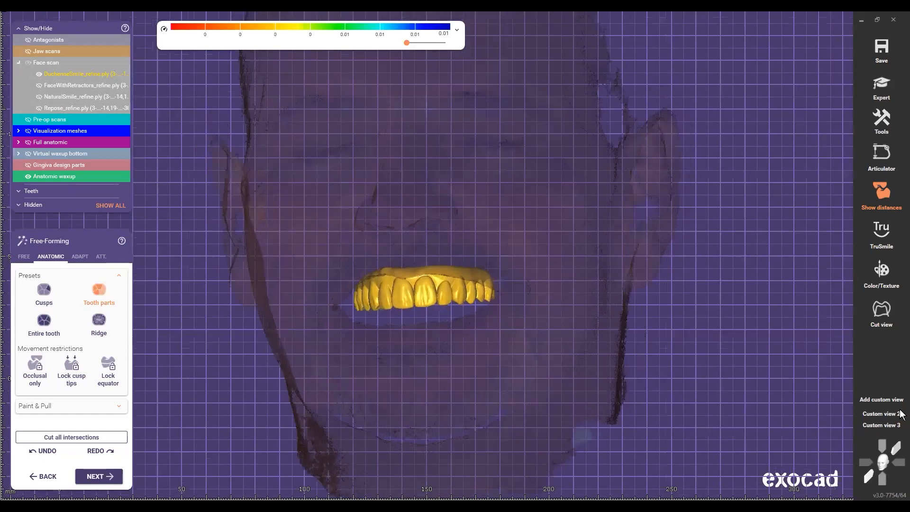
pyautogui.scroll(4, 521, 322)
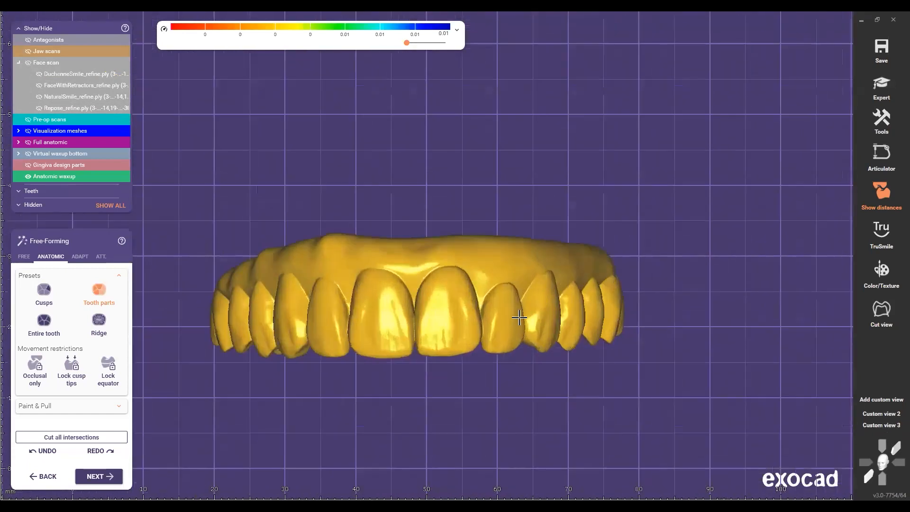
# Pull the left lateral incisor's cervical margin up towards the gingiva with the Tooth parts preset, matching the right side and undoing a faulty pull
pyautogui.scroll(1, 578, 230)
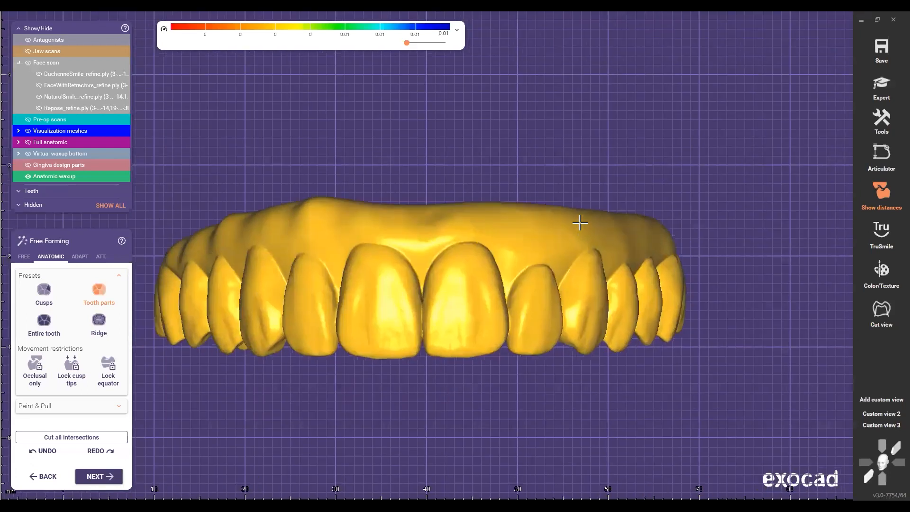
pyautogui.scroll(1, 579, 216)
pyautogui.keyDown('ctrl'); pyautogui.scroll(-3, 579, 207); pyautogui.keyUp('ctrl')
pyautogui.moveTo(580, 206); pyautogui.dragTo(597, 218, button='middle')
pyautogui.hotkey('ctrl', 'z')
pyautogui.moveTo(527, 219); pyautogui.dragTo(528, 229, button='middle')
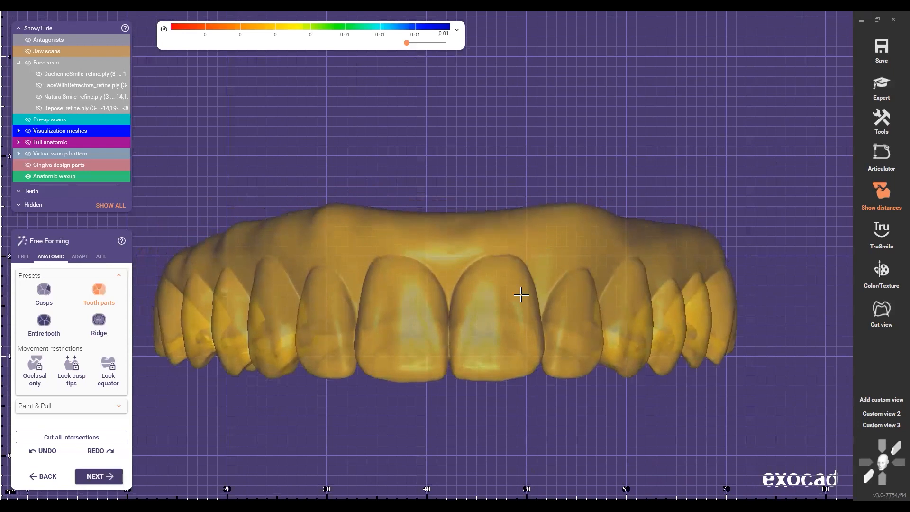
pyautogui.moveTo(507, 291); pyautogui.dragTo(513, 293, button='middle')
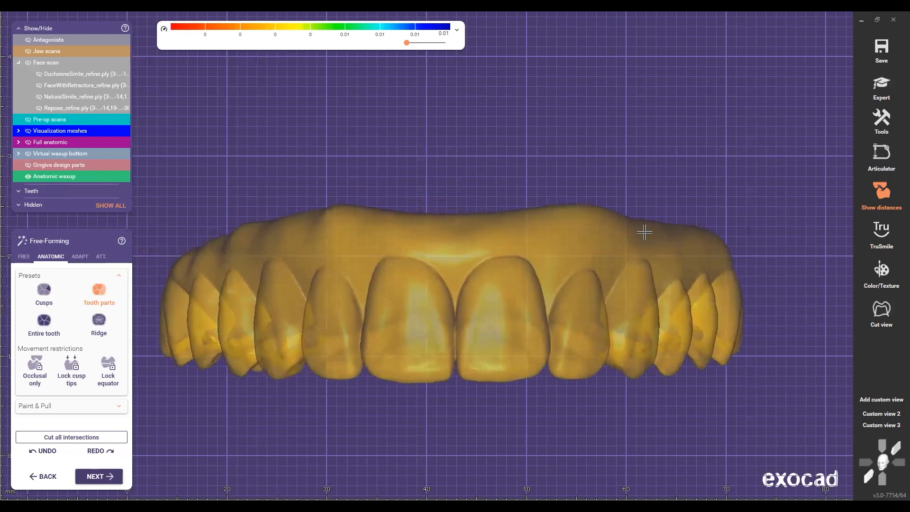
# Raise the gingiva contour above the left canine and premolars to mirror the right side
pyautogui.moveTo(558, 263); pyautogui.dragTo(562, 253, button='middle')
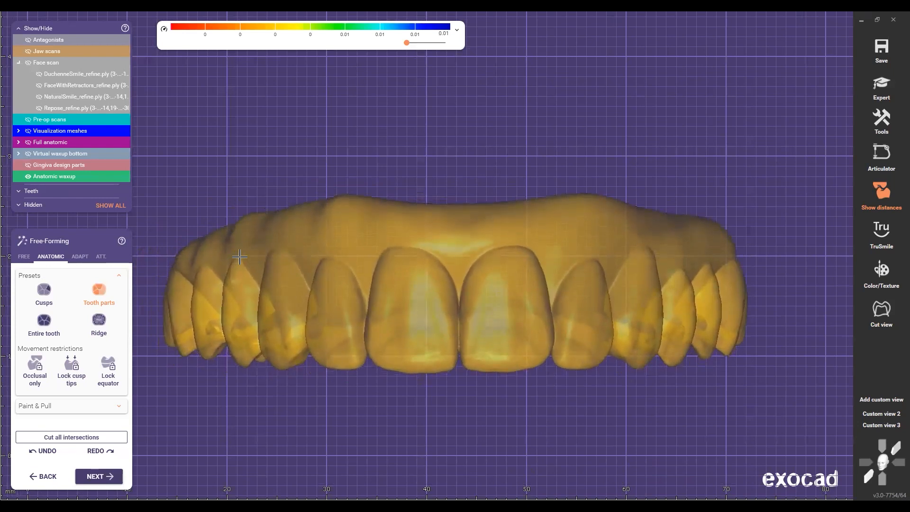
pyautogui.moveTo(549, 264); pyautogui.dragTo(551, 259, button='middle')
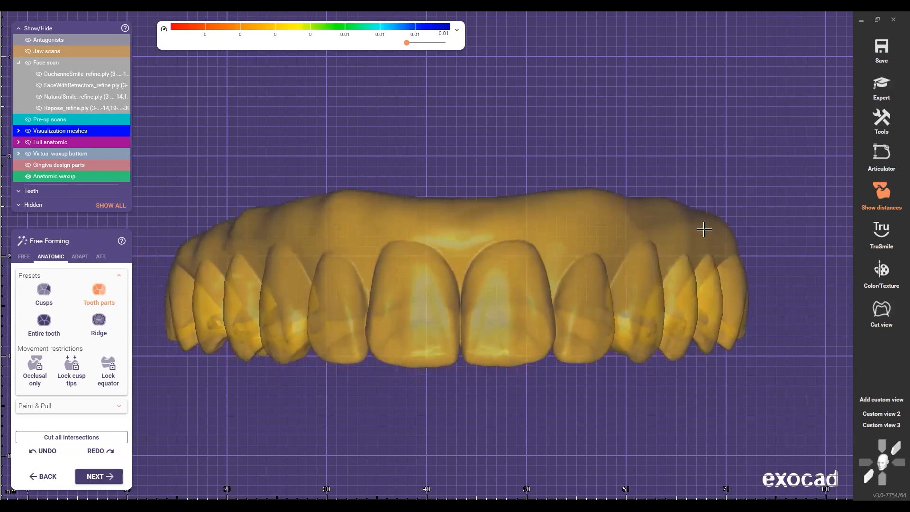
pyautogui.moveTo(651, 265); pyautogui.dragTo(629, 276, button='middle')
pyautogui.moveTo(705, 246); pyautogui.dragTo(702, 236, button='middle')
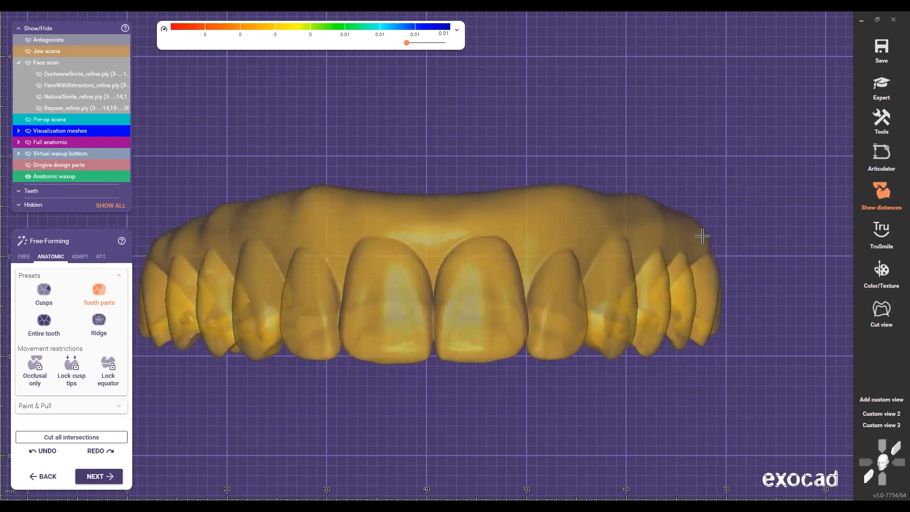
# Set the distance display to Show proximity for the antagonists and scale its colour range up to 0.51
pyautogui.scroll(-5, 520, 280)
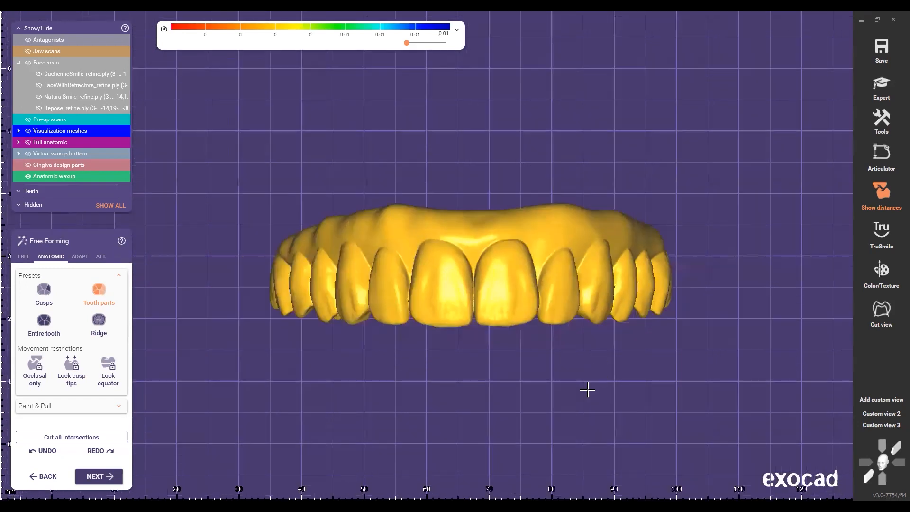
pyautogui.moveTo(652, 251); pyautogui.dragTo(699, 220, button='right')
pyautogui.click(458, 31)
pyautogui.click(229, 55)
pyautogui.click(219, 81)
pyautogui.click(419, 42)
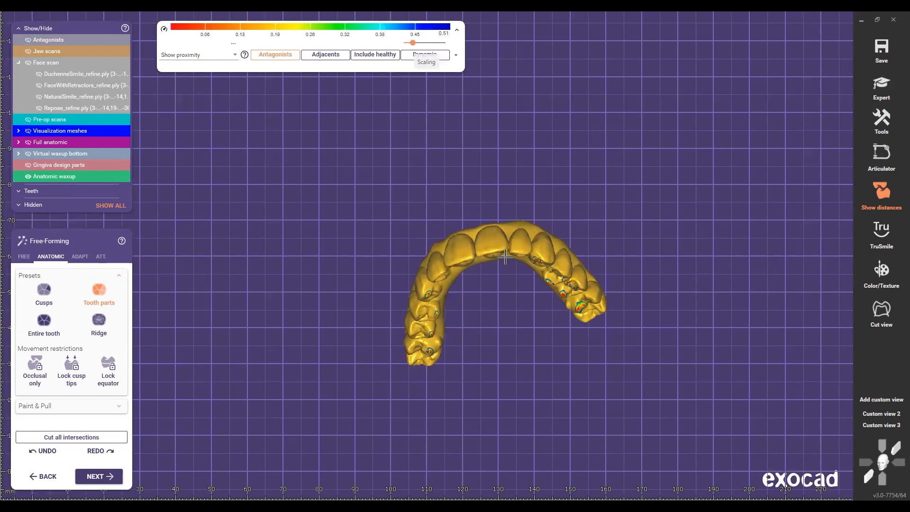
# Refine the contacts on the left canine and premolars in Free mode with the Add/Remove brush at its smallest size
pyautogui.scroll(3, 472, 319)
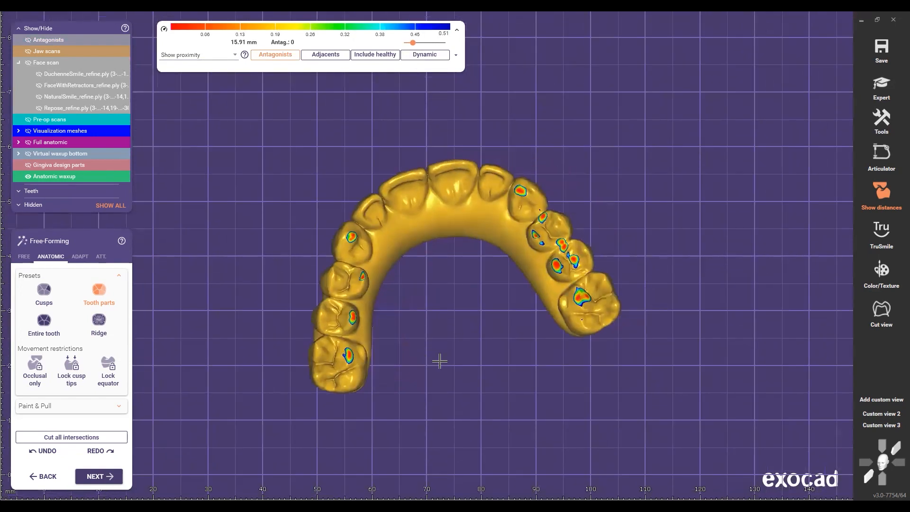
pyautogui.moveTo(439, 305); pyautogui.dragTo(482, 303, button='right')
pyautogui.scroll(2, 508, 307)
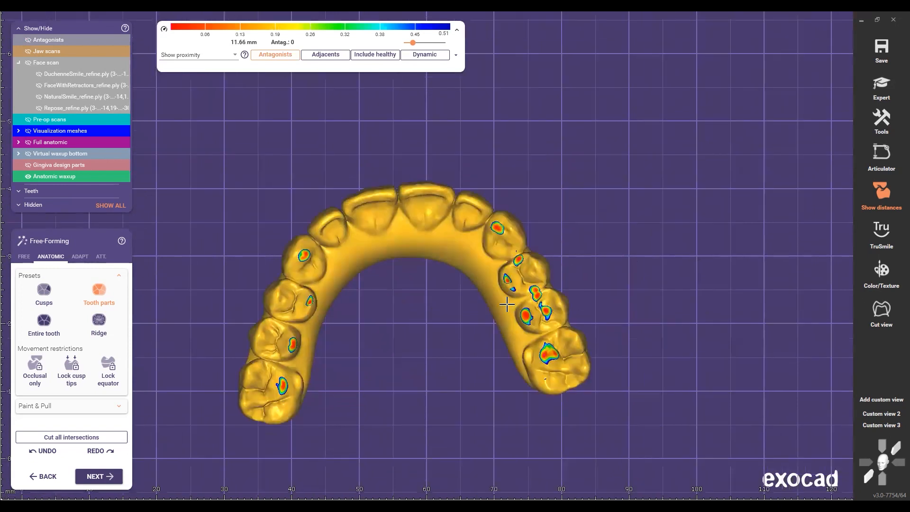
pyautogui.scroll(2, 473, 300)
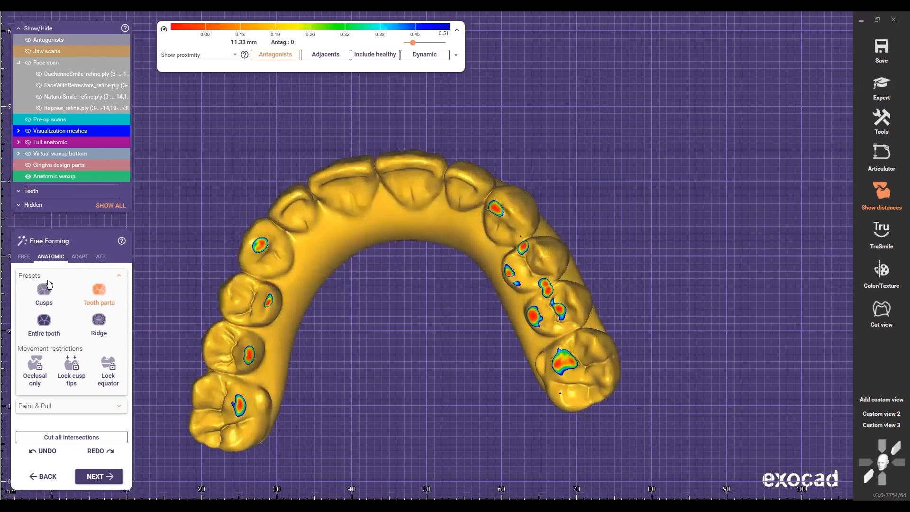
pyautogui.scroll(2, 336, 329)
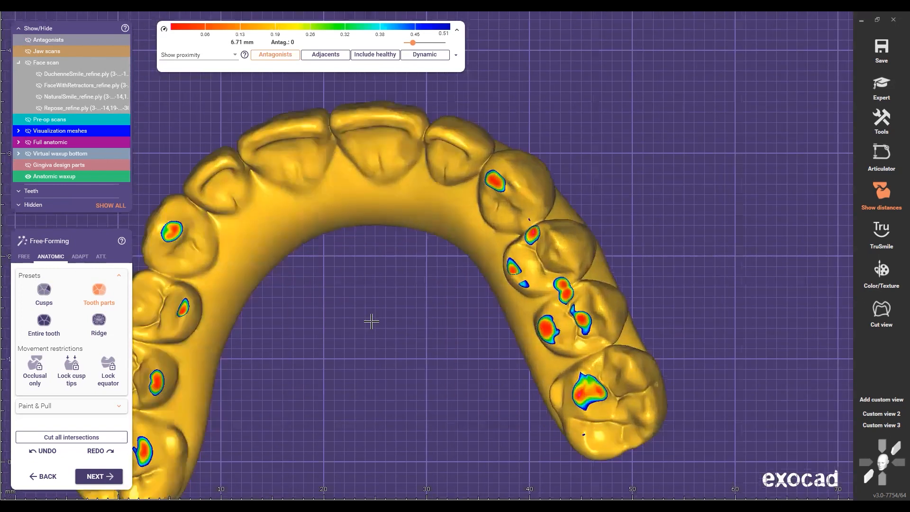
pyautogui.scroll(1, 383, 317)
pyautogui.scroll(-2, 516, 227)
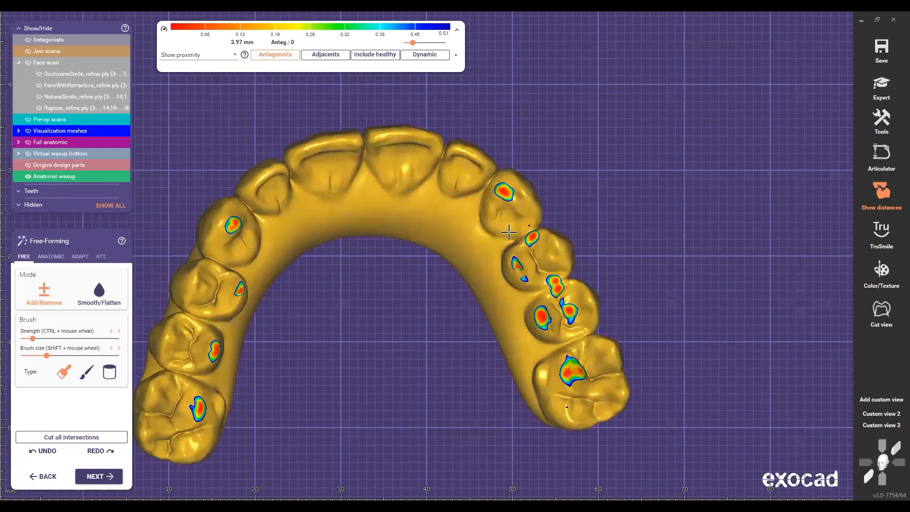
pyautogui.scroll(3, 507, 336)
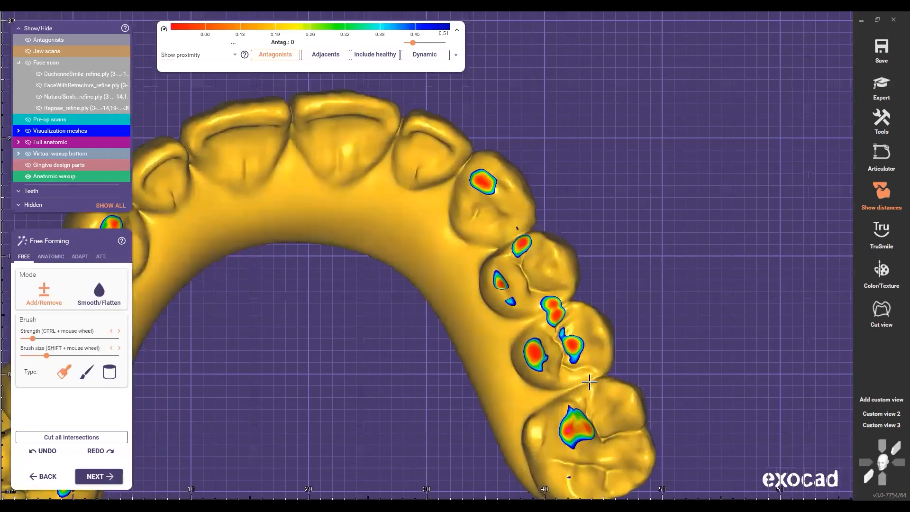
pyautogui.scroll(2, 599, 413)
pyautogui.keyDown('shift'); pyautogui.scroll(-3, 599, 413); pyautogui.keyUp('shift')
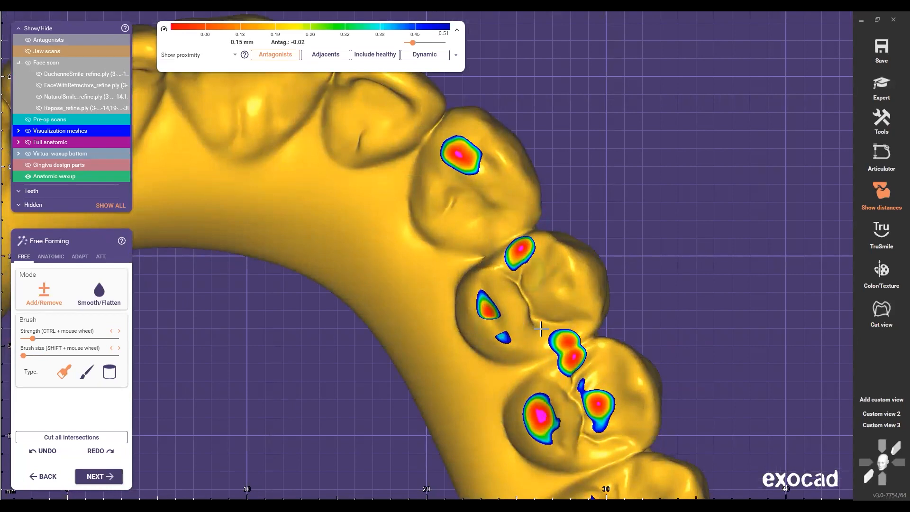
pyautogui.scroll(-2, 616, 419)
pyautogui.scroll(-3, 606, 460)
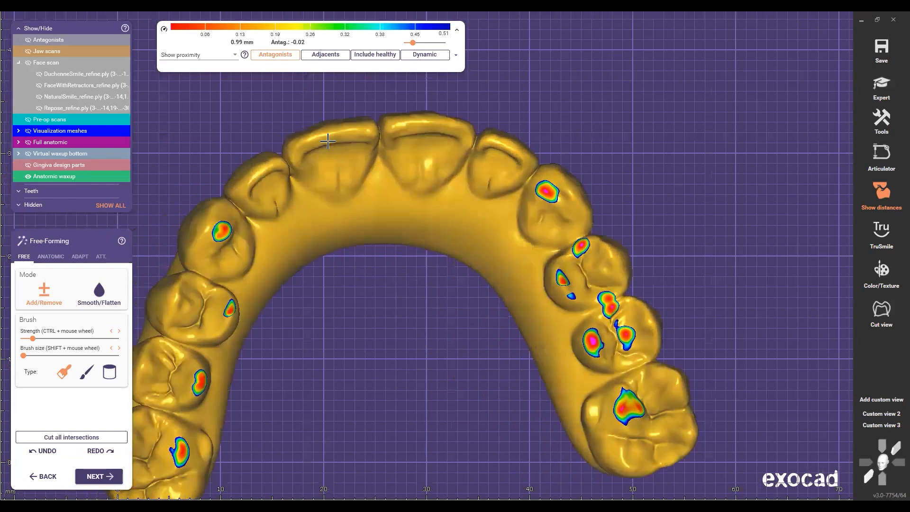
# Examine the contact points on the right canine, premolars and molar against the rest of the arch
pyautogui.scroll(1, 506, 291)
pyautogui.scroll(1, 245, 326)
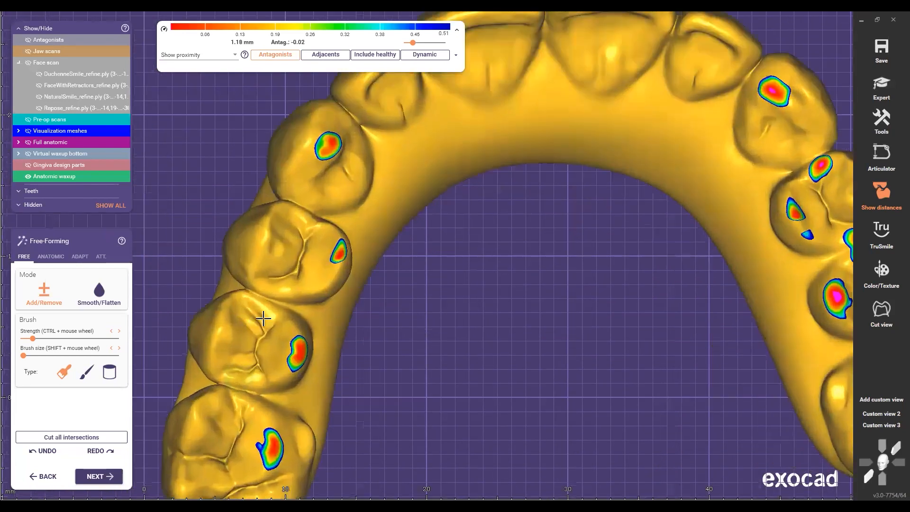
pyautogui.scroll(-1, 281, 291)
pyautogui.scroll(-1, 280, 292)
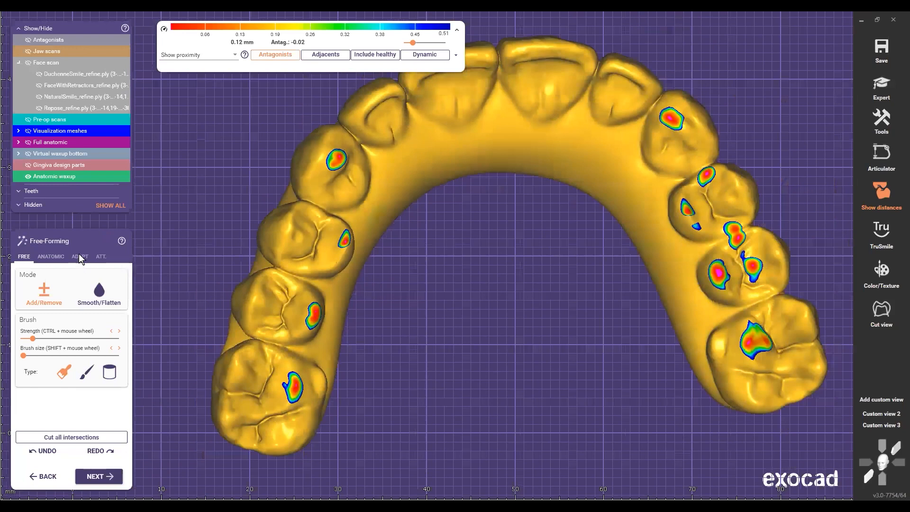
pyautogui.scroll(-2, 75, 286)
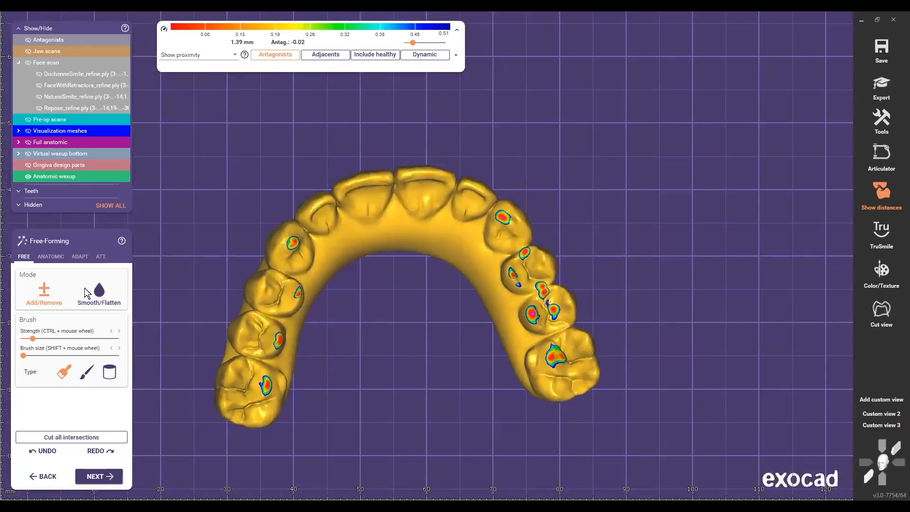
# Review the Occlusal and Approx. adaptation settings and view the waxup together with the jaw scan
pyautogui.click(79, 257)
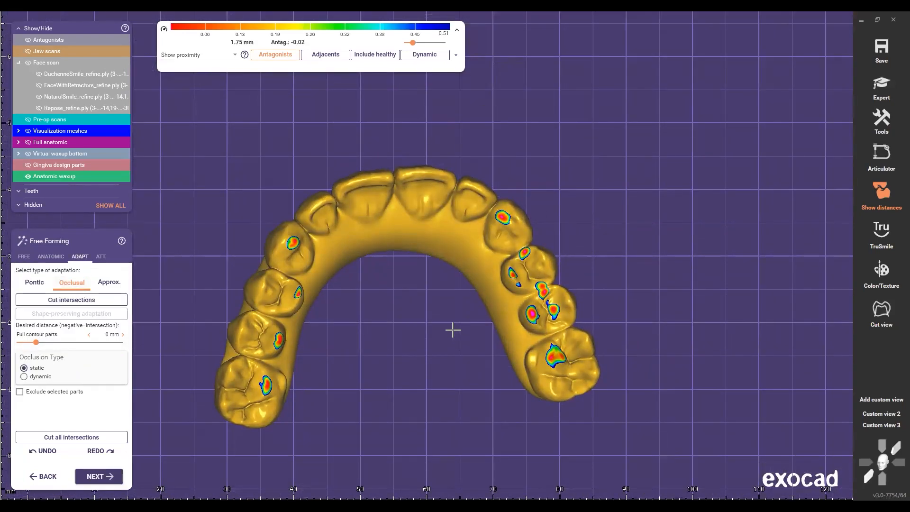
pyautogui.moveTo(420, 372); pyautogui.dragTo(424, 404, button='right')
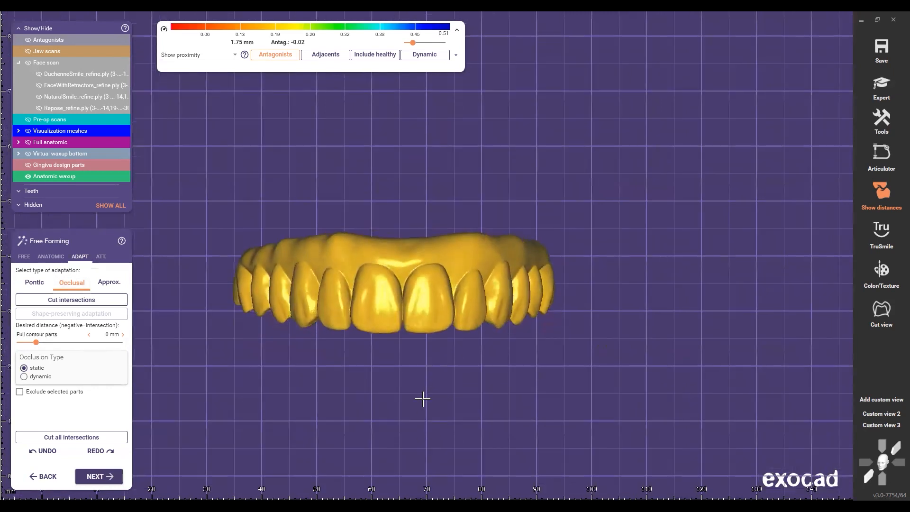
pyautogui.moveTo(413, 258); pyautogui.dragTo(387, 365, button='right')
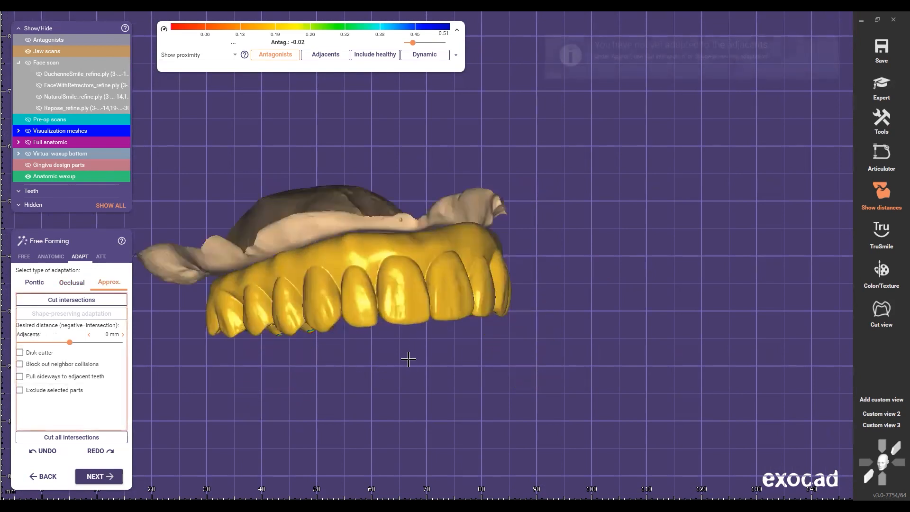
# Smooth the gingiva along the upper front and side in Free mode with the Smooth/Flatten brush at increased strength
pyautogui.click(22, 256)
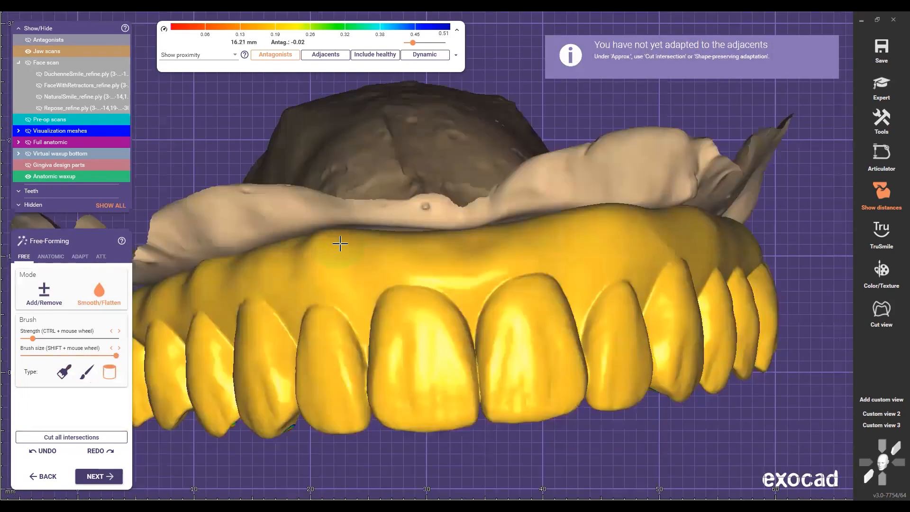
pyautogui.keyDown('ctrl'); pyautogui.scroll(5, 339, 244); pyautogui.keyUp('ctrl')
pyautogui.moveTo(339, 244)
pyautogui.mouseDown(button='right')
pyautogui.moveTo(350, 268)
pyautogui.moveTo(266, 241)
pyautogui.mouseUp(button='right')
pyautogui.scroll(4, 322, 273)
pyautogui.moveTo(307, 281)
pyautogui.mouseDown()
pyautogui.moveTo(408, 251)
pyautogui.moveTo(270, 256)
pyautogui.mouseUp()
pyautogui.moveTo(269, 256); pyautogui.dragTo(441, 262, button='middle')
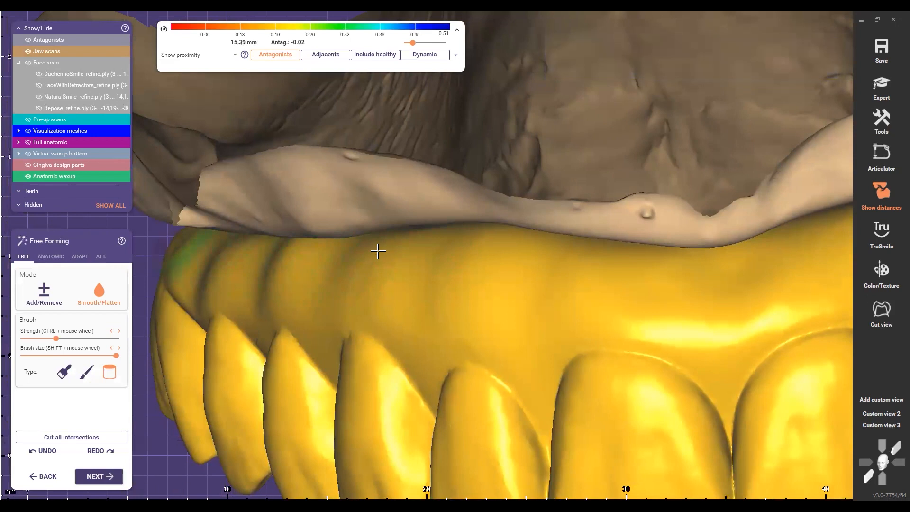
pyautogui.scroll(-2, 420, 265)
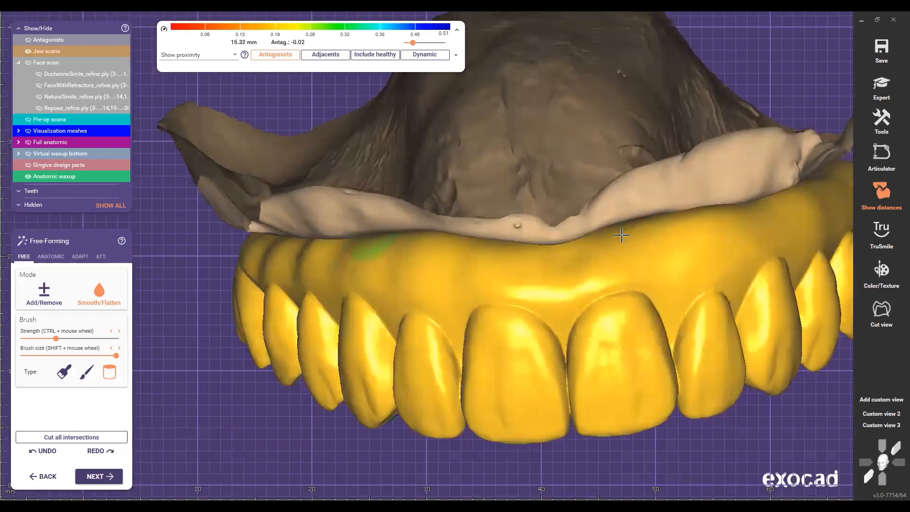
pyautogui.moveTo(621, 233); pyautogui.dragTo(407, 275, button='right')
pyautogui.scroll(-6, 407, 275)
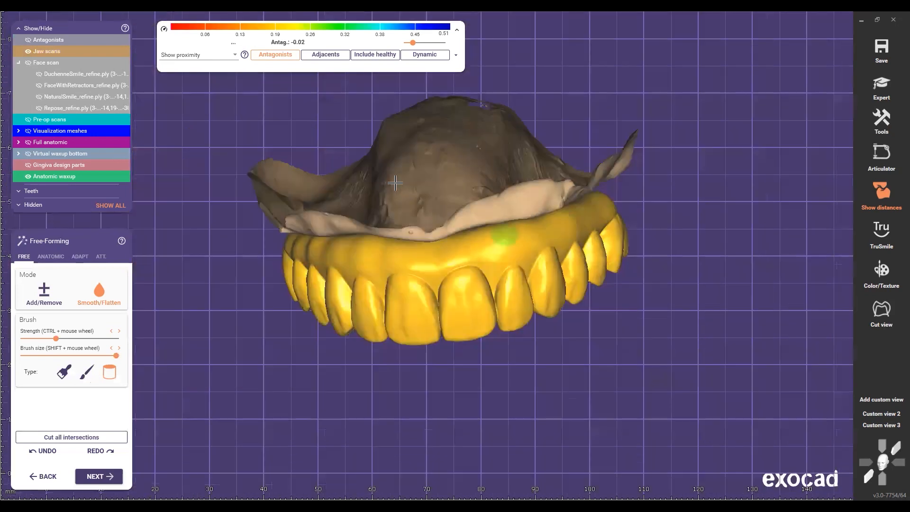
pyautogui.scroll(-2, 608, 134)
pyautogui.scroll(-2, 470, 320)
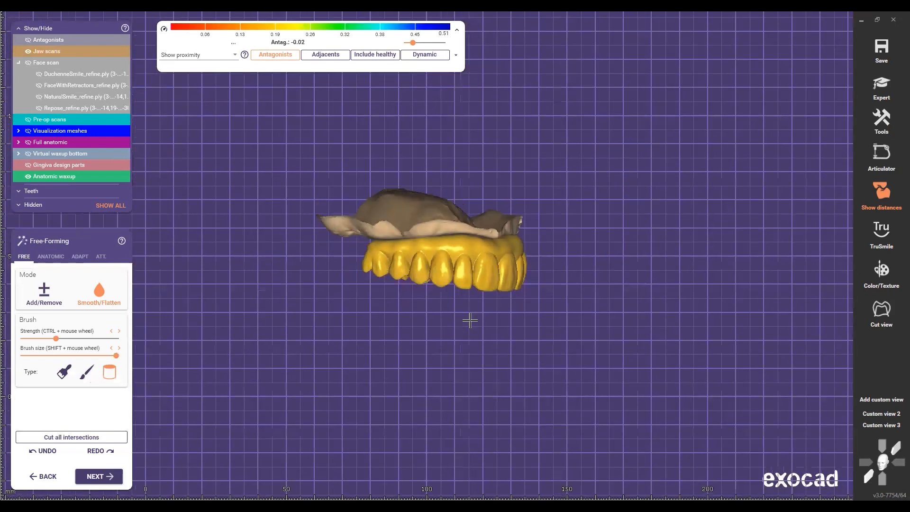
pyautogui.moveTo(469, 320); pyautogui.dragTo(544, 233, button='right')
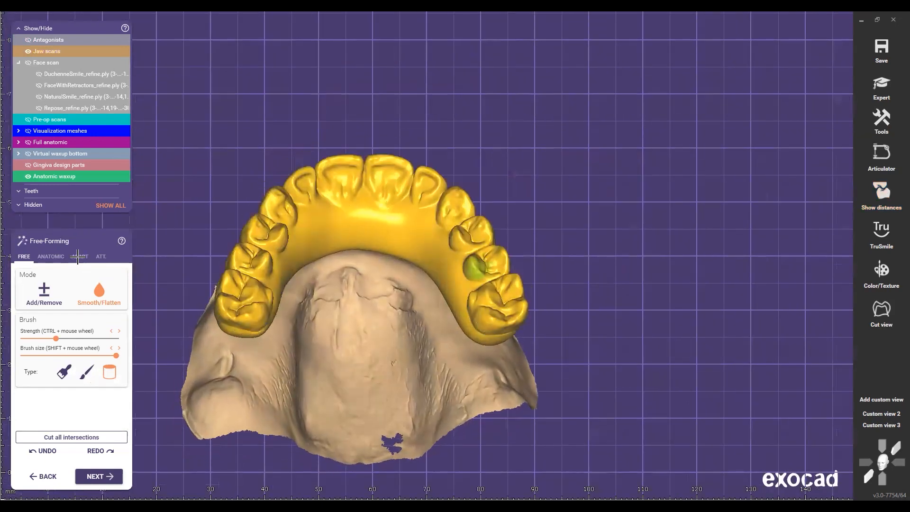
# Cut the occlusal intersections of the waxup with static occlusion and a desired distance of 0 mm
pyautogui.click(78, 257)
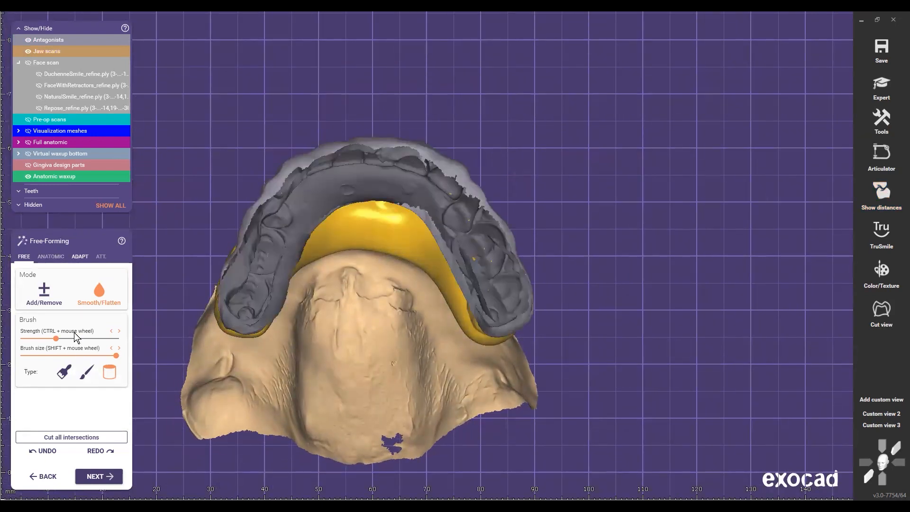
pyautogui.click(77, 257)
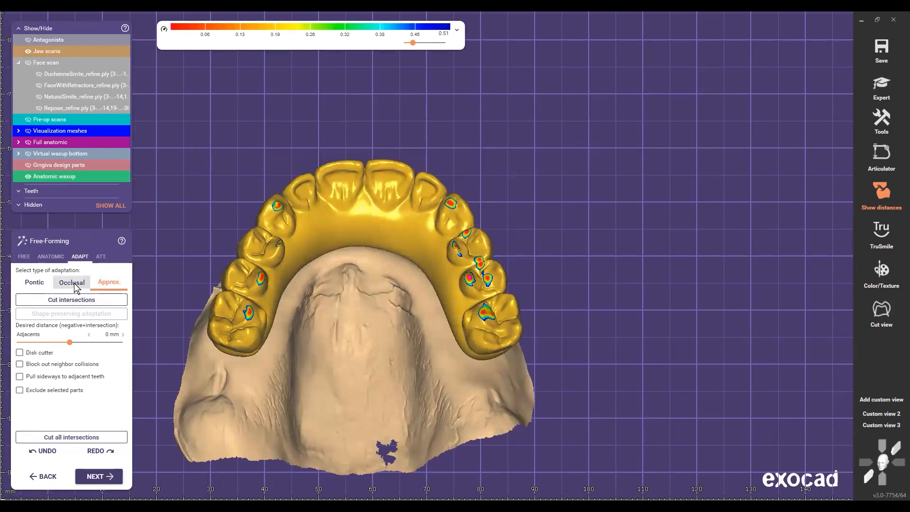
pyautogui.click(72, 283)
pyautogui.click(74, 299)
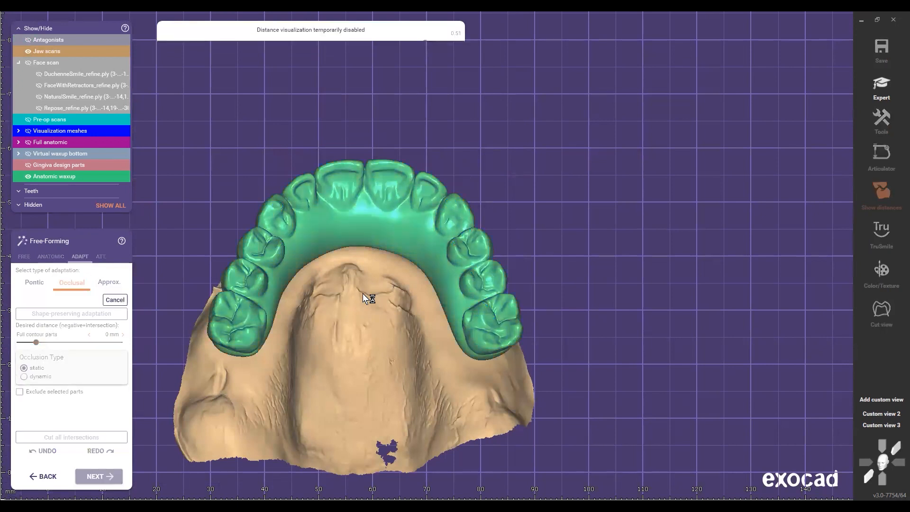
# Examine the waxup from the occlusal side together with the antagonists and the jaw scan
pyautogui.moveTo(372, 265); pyautogui.dragTo(464, 326, button='right')
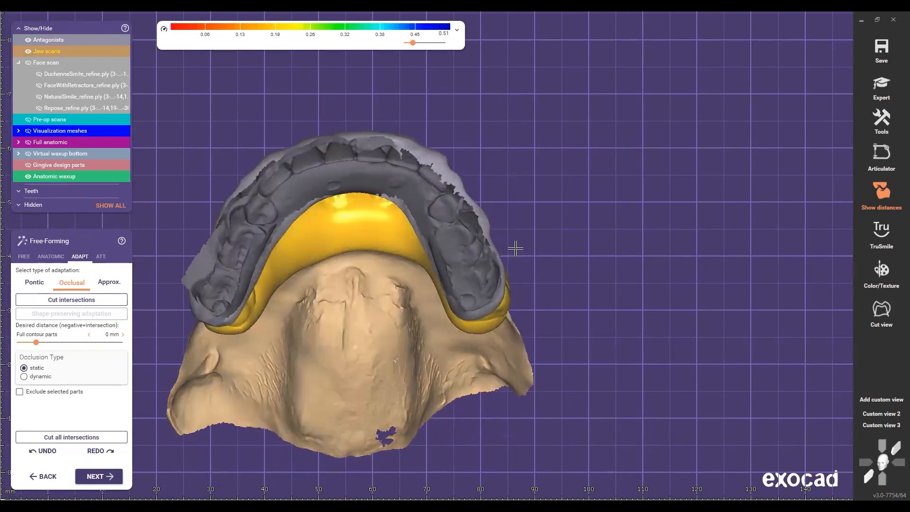
pyautogui.scroll(5, 514, 252)
pyautogui.scroll(5, 543, 237)
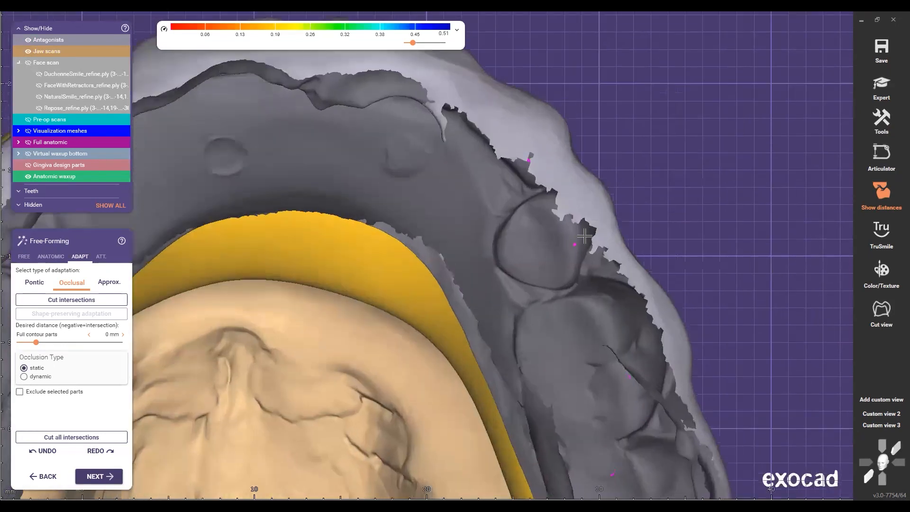
pyautogui.moveTo(522, 233); pyautogui.dragTo(523, 233, button='right')
pyautogui.scroll(-7, 523, 232)
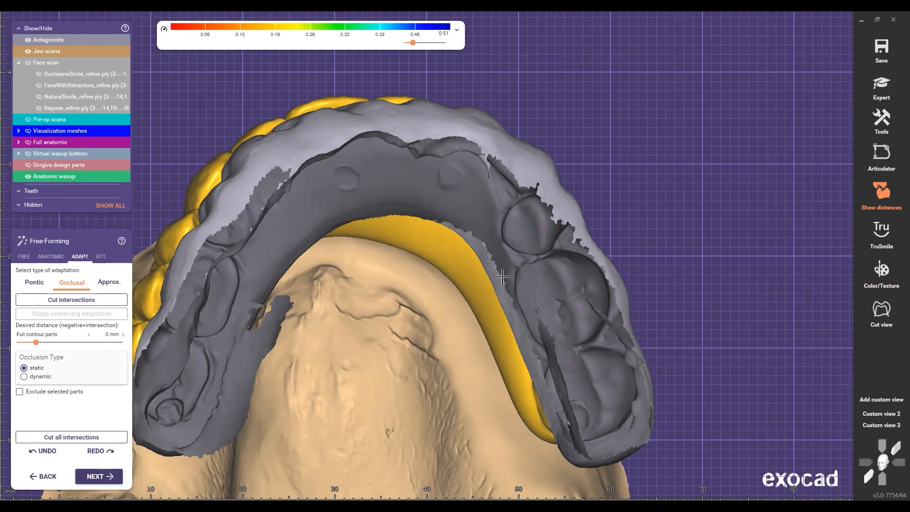
pyautogui.scroll(-3, 503, 413)
pyautogui.moveTo(503, 413); pyautogui.dragTo(491, 320, button='right')
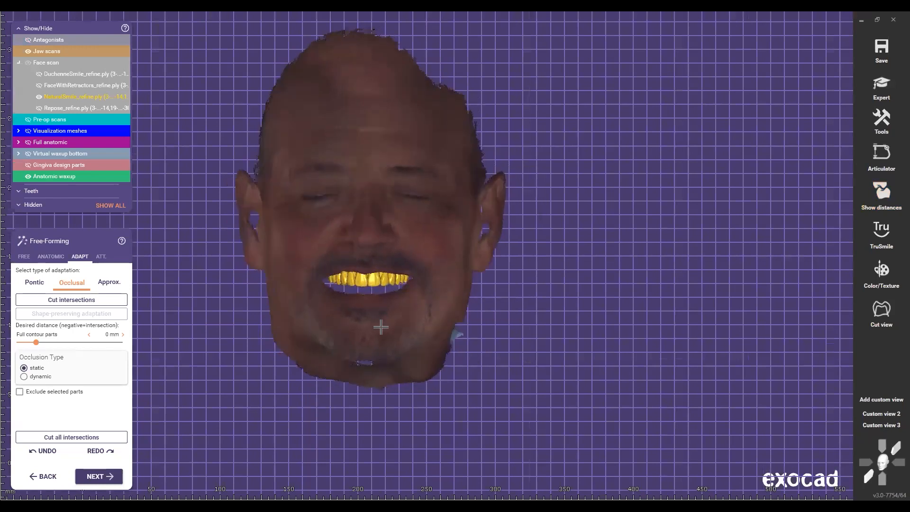
# Compare the waxup with the NaturalSmile and DuchenneSmile face scans, making the DuchenneSmile scan see-through around the teeth
pyautogui.scroll(2, 362, 335)
pyautogui.moveTo(362, 335); pyautogui.dragTo(406, 258, button='right')
pyautogui.click(40, 97)
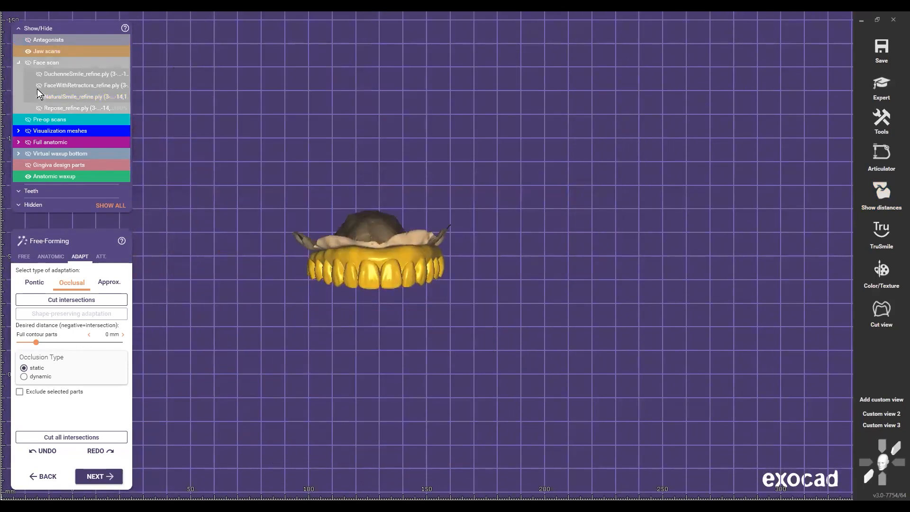
pyautogui.scroll(-2, 402, 232)
pyautogui.moveTo(402, 232); pyautogui.dragTo(382, 248, button='right')
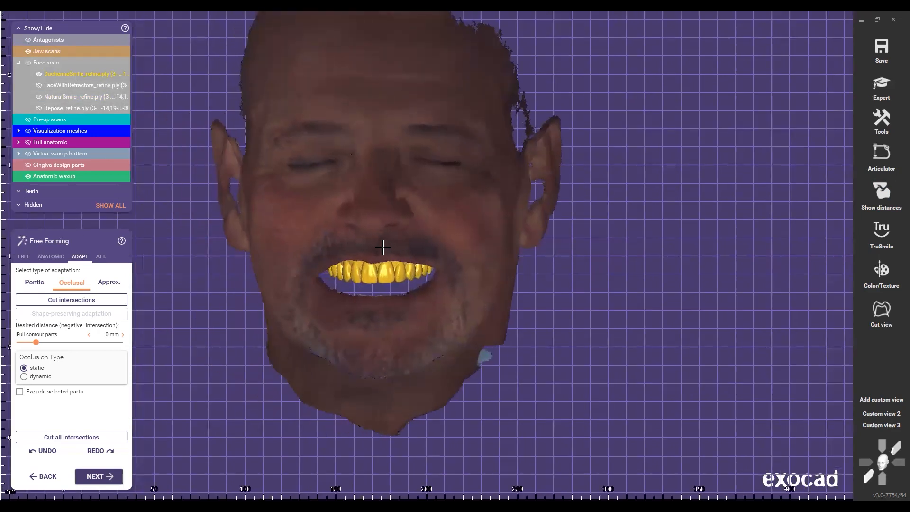
pyautogui.scroll(2, 392, 249)
pyautogui.scroll(3, 395, 237)
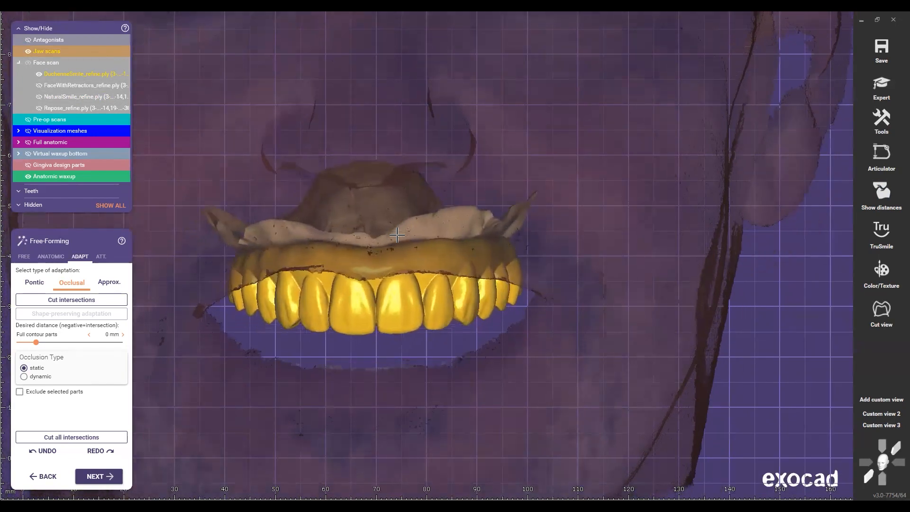
pyautogui.keyDown('ctrl'); pyautogui.keyDown('shift'); pyautogui.scroll(-3, 418, 228); pyautogui.keyUp('shift'); pyautogui.keyUp('ctrl')
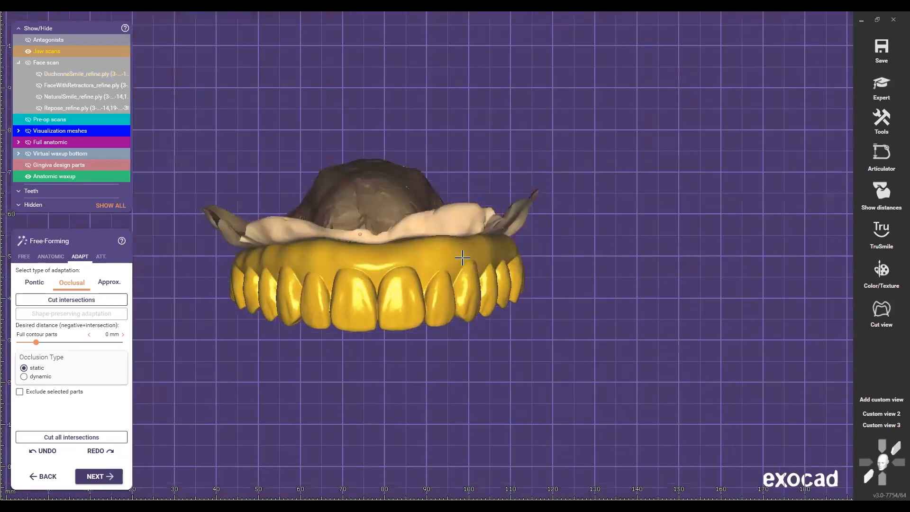
# Fade the displayed scans and the waxup in and out to inspect the bare jaw scan
pyautogui.scroll(-5, 416, 260)
pyautogui.keyDown('ctrl'); pyautogui.keyDown('shift'); pyautogui.scroll(-5, 416, 246); pyautogui.keyUp('shift'); pyautogui.keyUp('ctrl')
pyautogui.moveTo(416, 244)
pyautogui.mouseDown(button='right')
pyautogui.moveTo(403, 262)
pyautogui.moveTo(422, 260)
pyautogui.moveTo(413, 257)
pyautogui.mouseUp(button='right')
pyautogui.keyDown('ctrl'); pyautogui.keyDown('shift'); pyautogui.scroll(5, 416, 245); pyautogui.keyUp('shift'); pyautogui.keyUp('ctrl')
pyautogui.keyDown('ctrl'); pyautogui.keyDown('shift'); pyautogui.scroll(-2, 402, 262); pyautogui.keyUp('shift'); pyautogui.keyUp('ctrl')
pyautogui.scroll(3, 433, 260)
pyautogui.scroll(2, 435, 260)
pyautogui.keyDown('ctrl'); pyautogui.keyDown('shift'); pyautogui.scroll(-5, 403, 193); pyautogui.keyUp('shift'); pyautogui.keyUp('ctrl')
pyautogui.moveTo(400, 179); pyautogui.dragTo(396, 138, button='right')
pyautogui.scroll(-5, 396, 138)
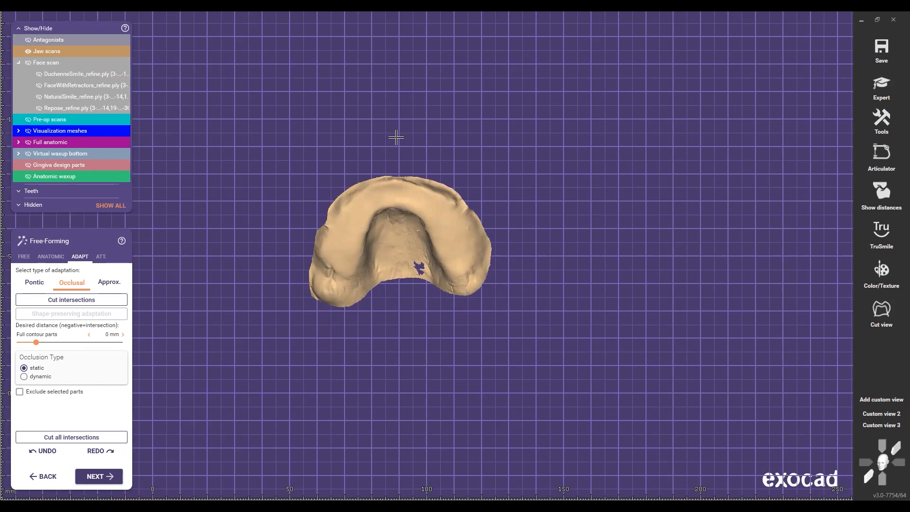
# Check the Repose face scan without and with the waxup for tooth display at rest
pyautogui.moveTo(396, 137); pyautogui.dragTo(406, 274, button='right')
pyautogui.moveTo(353, 256); pyautogui.dragTo(350, 270, button='middle')
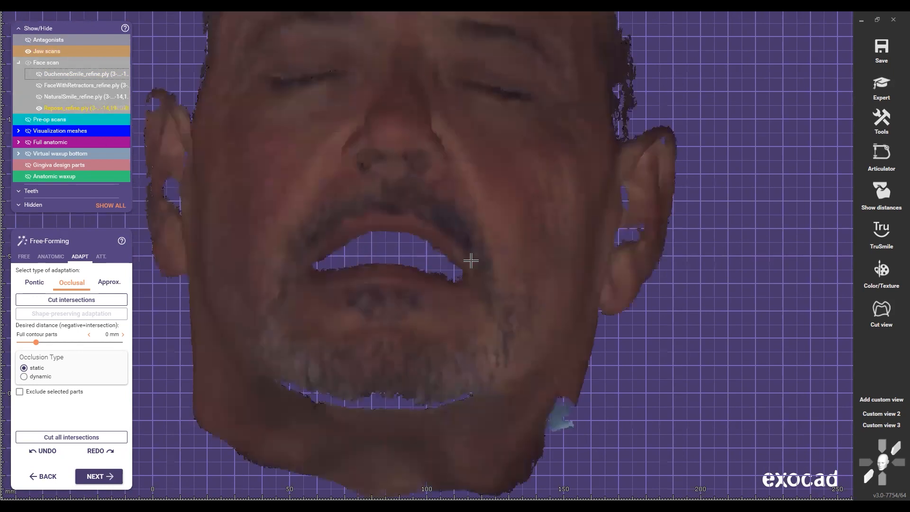
pyautogui.moveTo(482, 281); pyautogui.dragTo(450, 266, button='right')
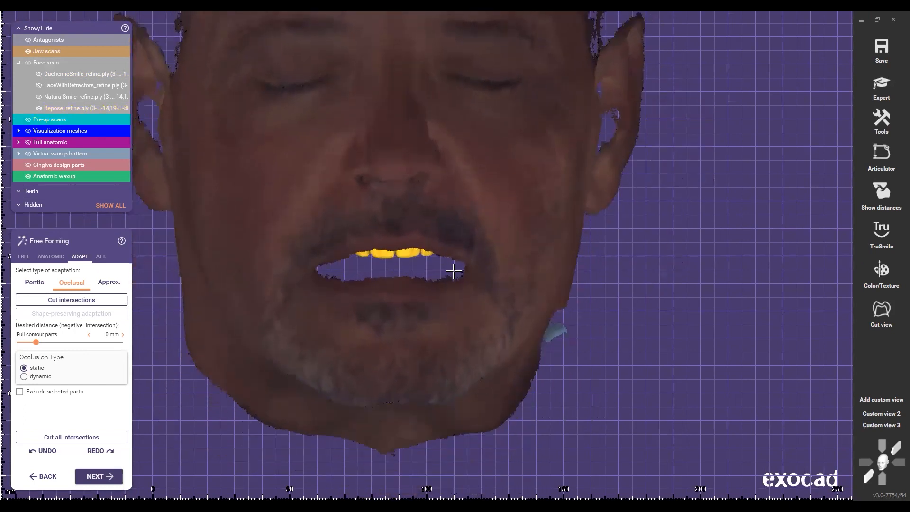
pyautogui.scroll(-3, 442, 251)
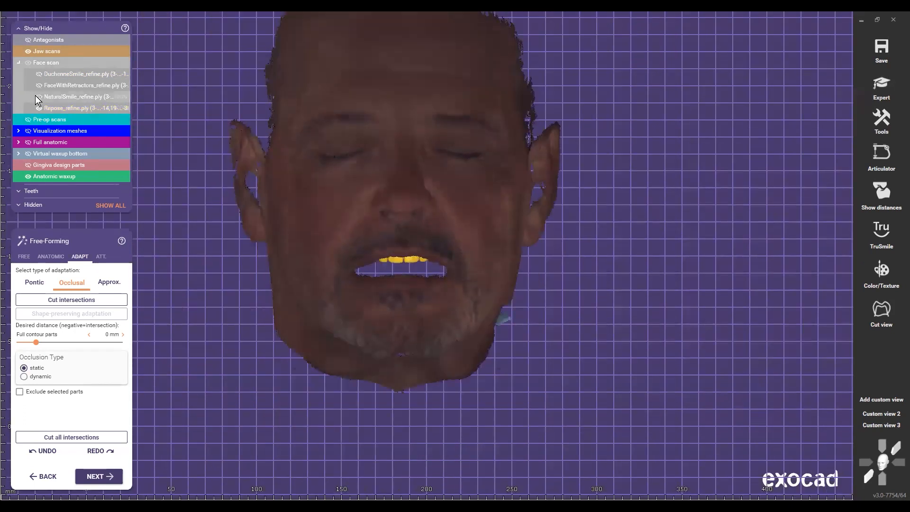
# Check the waxup in the NaturalSmile face scan from the front and side, and hide the face and jaw scans
pyautogui.click(38, 97)
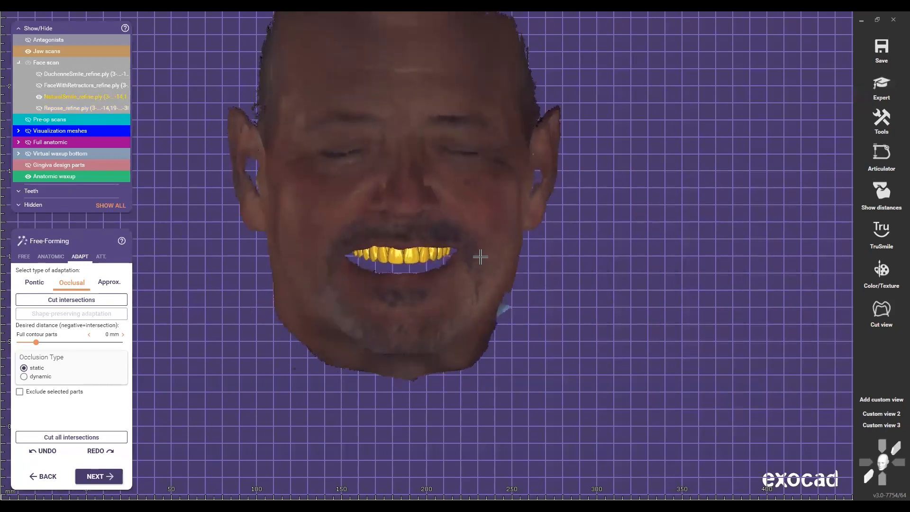
pyautogui.moveTo(479, 257); pyautogui.dragTo(413, 306, button='right')
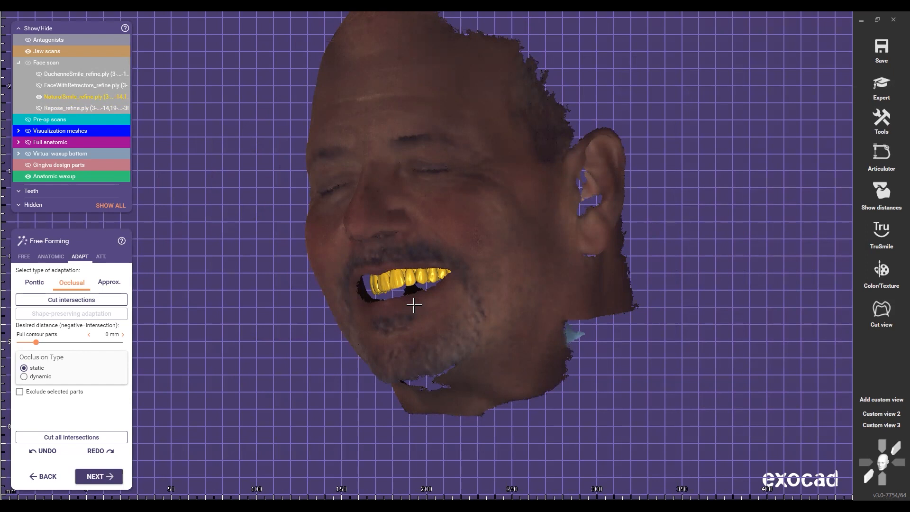
pyautogui.moveTo(446, 314); pyautogui.dragTo(477, 330, button='right')
pyautogui.keyDown('ctrl'); pyautogui.middleClick(407, 244); pyautogui.keyUp('ctrl')
pyautogui.moveTo(407, 261); pyautogui.dragTo(417, 343, button='right')
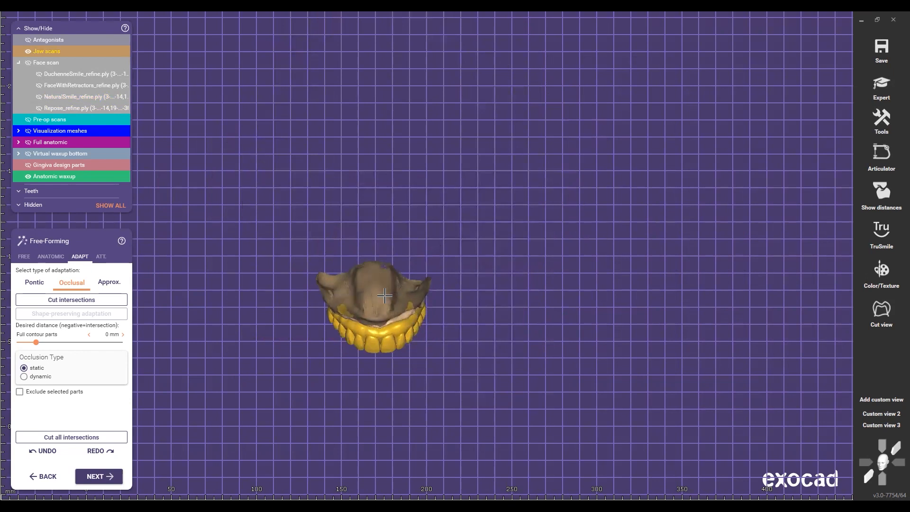
pyautogui.scroll(3, 414, 268)
pyautogui.moveTo(392, 297); pyautogui.dragTo(405, 258, button='right')
pyautogui.keyDown('ctrl'); pyautogui.middleClick(402, 274); pyautogui.keyUp('ctrl')
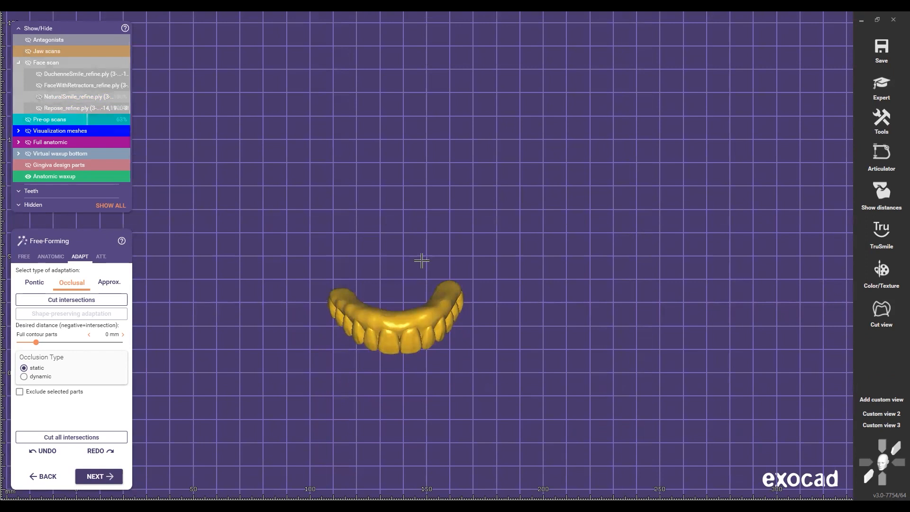
# Review the waxup in the NaturalSmile face scan without the jaw scan, and hide the face scan again
pyautogui.scroll(-2, 370, 262)
pyautogui.moveTo(355, 270)
pyautogui.mouseDown(button='right')
pyautogui.moveTo(402, 263)
pyautogui.moveTo(369, 267)
pyautogui.mouseUp(button='right')
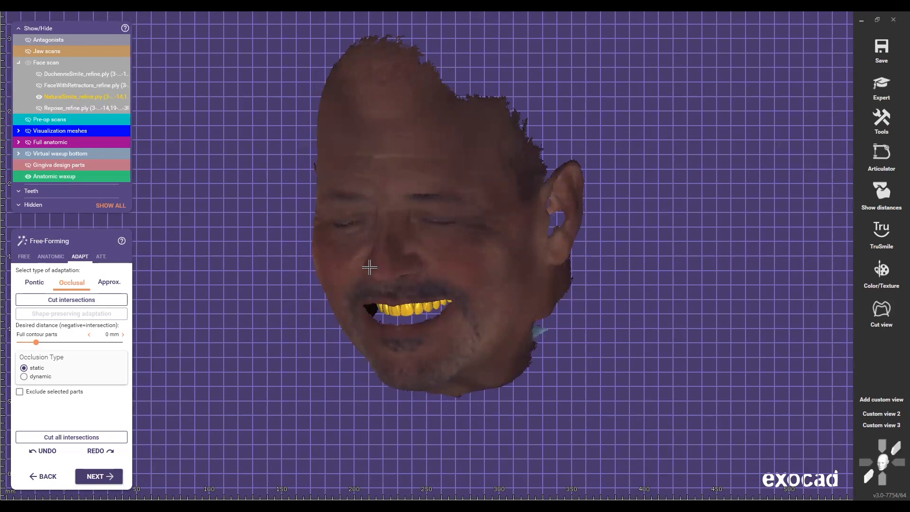
pyautogui.moveTo(383, 267); pyautogui.dragTo(395, 290, button='right')
pyautogui.keyDown('ctrl'); pyautogui.middleClick(426, 273); pyautogui.keyUp('ctrl')
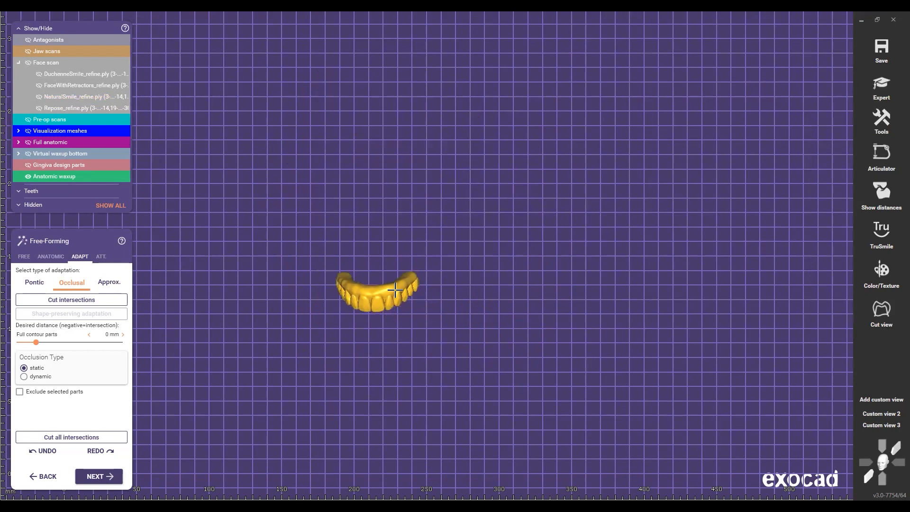
pyautogui.scroll(3, 368, 295)
pyautogui.moveTo(379, 295); pyautogui.dragTo(411, 262, button='right')
pyautogui.moveTo(409, 286); pyautogui.dragTo(429, 285, button='middle')
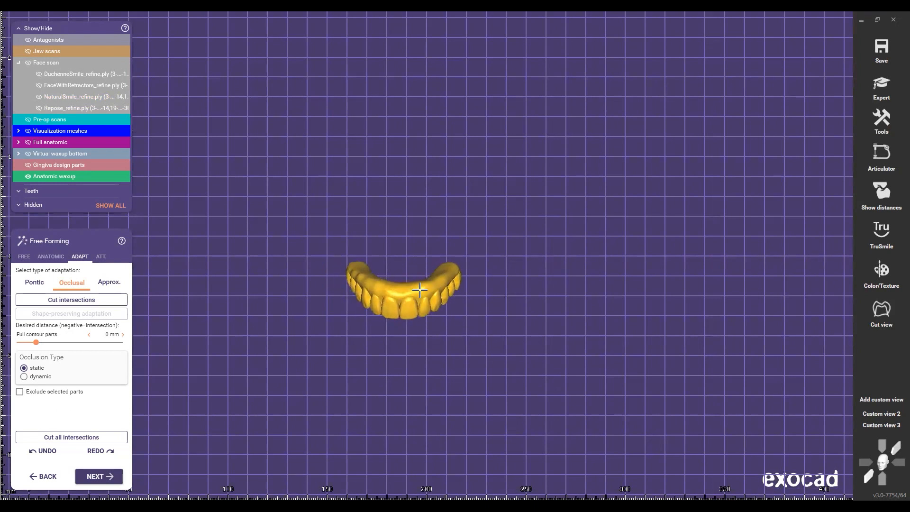
pyautogui.scroll(2, 400, 264)
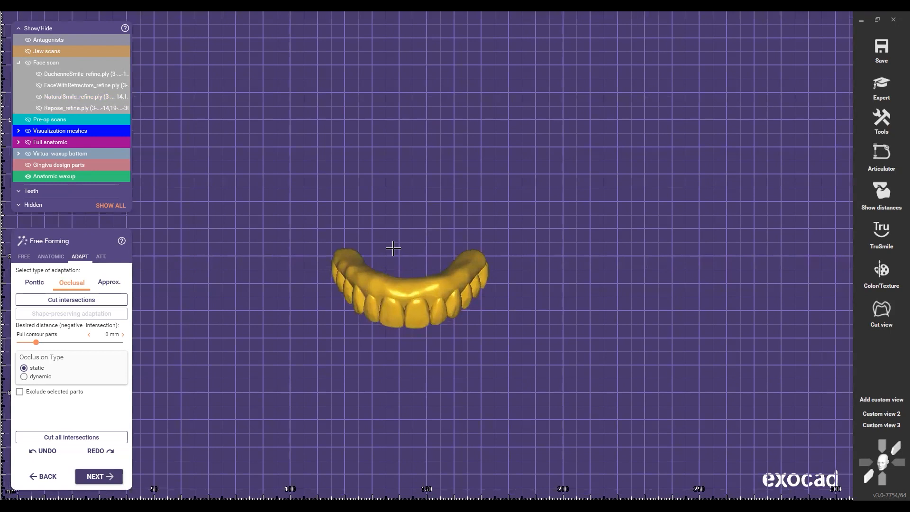
pyautogui.scroll(2, 391, 255)
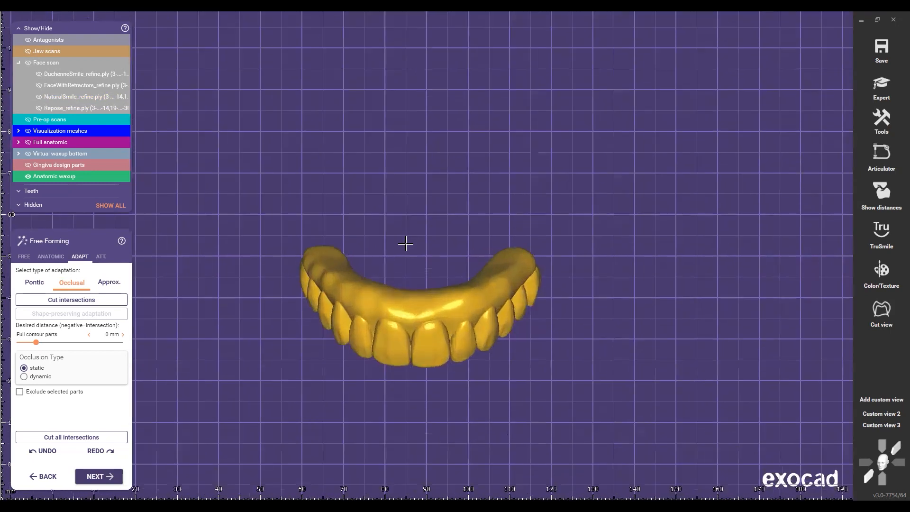
pyautogui.moveTo(309, 172); pyautogui.dragTo(327, 201, button='middle')
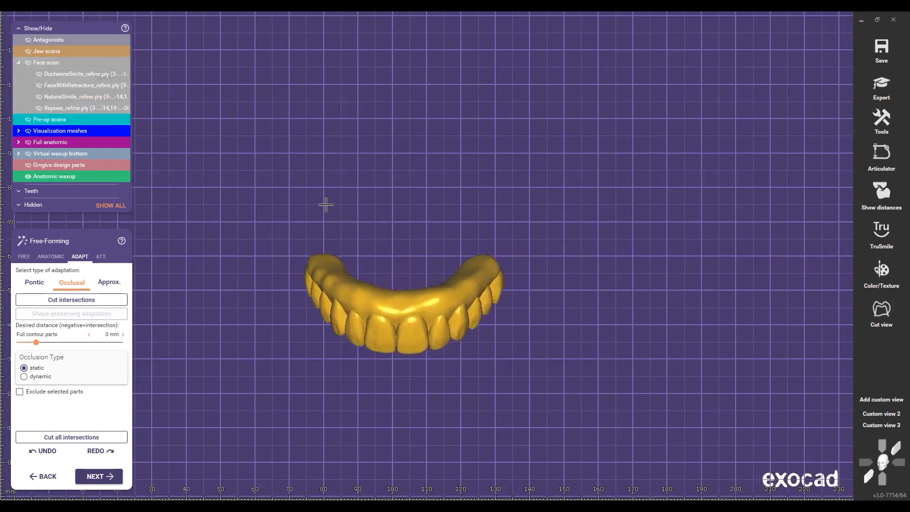
pyautogui.moveTo(394, 242); pyautogui.dragTo(374, 259, button='right')
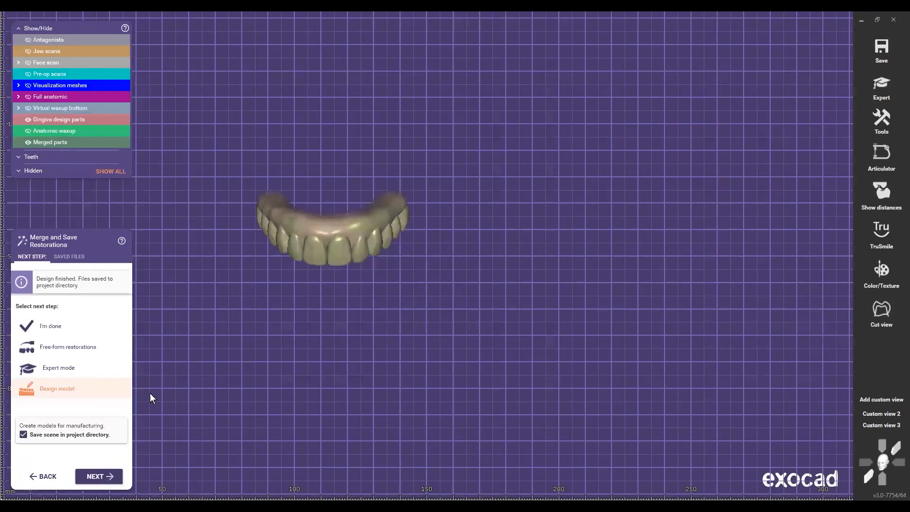
# Switch to Expert mode and view the merged parts on the jaw scan with the antagonists and gingiva design parts hidden
pyautogui.doubleClick(51, 351)
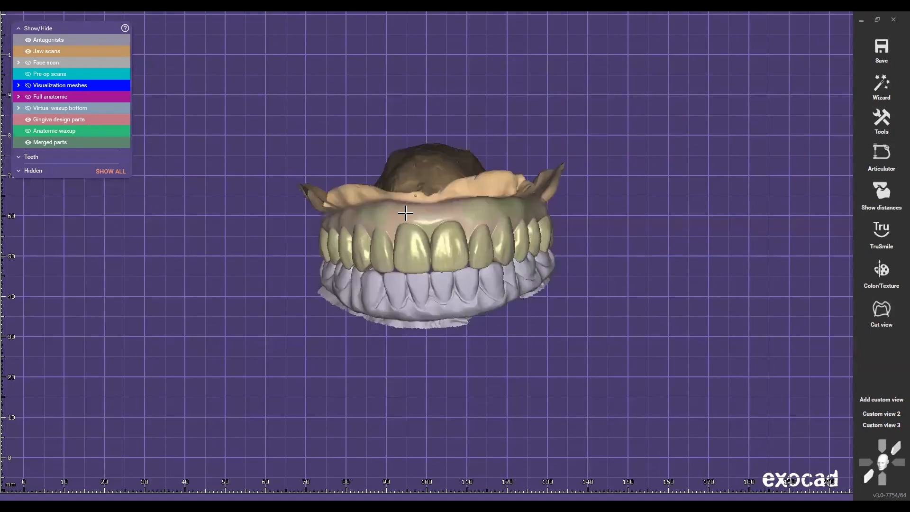
pyautogui.moveTo(400, 213); pyautogui.dragTo(455, 345, button='right')
pyautogui.moveTo(451, 313); pyautogui.dragTo(443, 378, button='right')
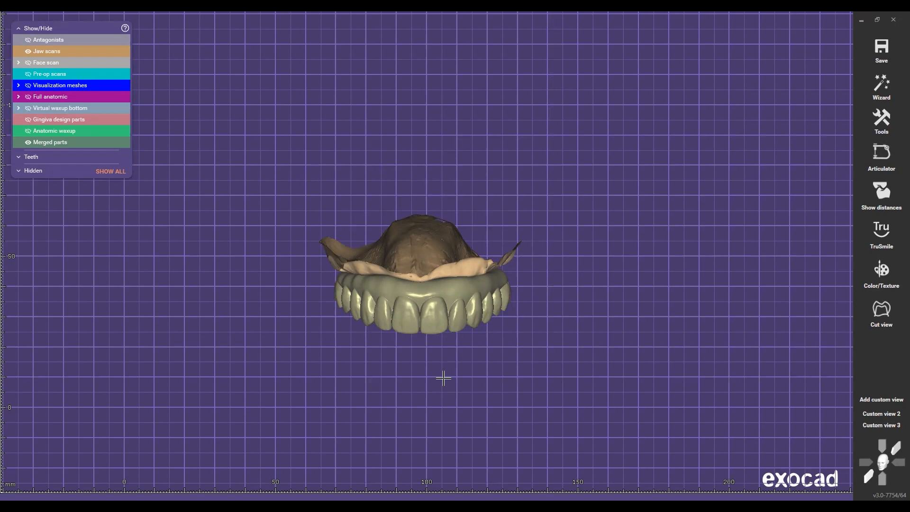
pyautogui.moveTo(443, 378); pyautogui.dragTo(422, 362, button='right')
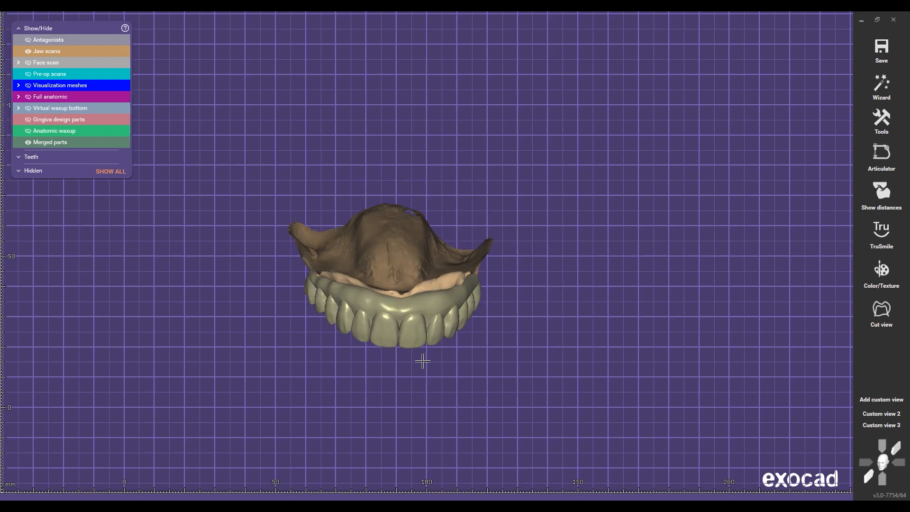
# Inspect the merged parts with the jaw scans hidden, and show the antagonists to check them against the lower arch
pyautogui.moveTo(420, 362); pyautogui.dragTo(422, 276, button='right')
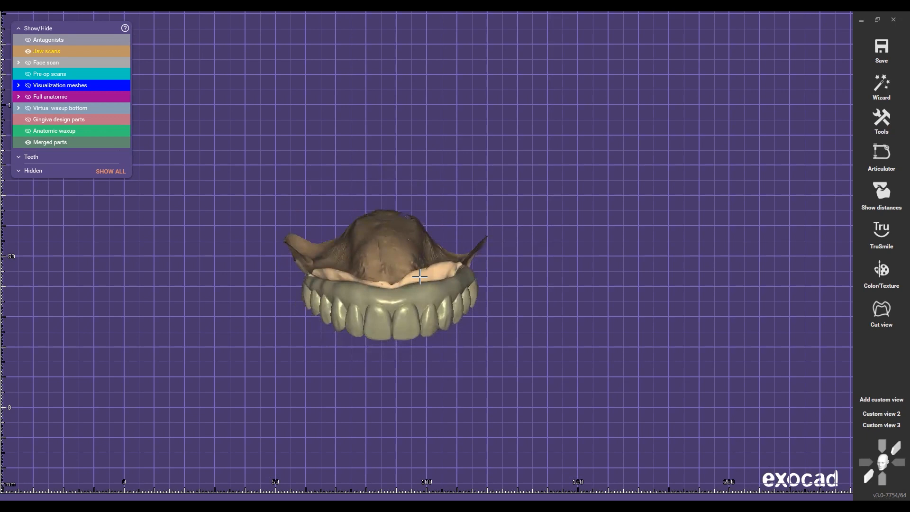
pyautogui.moveTo(398, 274)
pyautogui.mouseDown(button='right')
pyautogui.moveTo(417, 248)
pyautogui.moveTo(383, 268)
pyautogui.mouseUp(button='right')
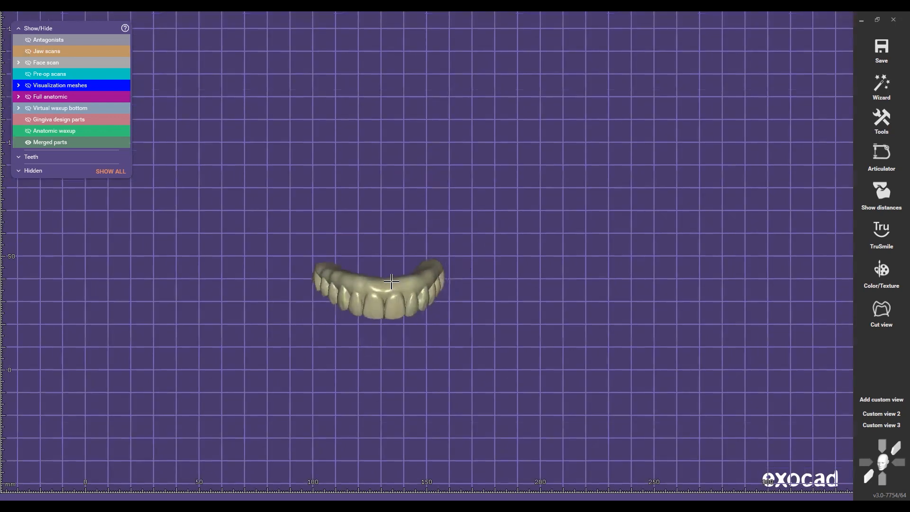
pyautogui.moveTo(390, 273); pyautogui.dragTo(482, 299, button='right')
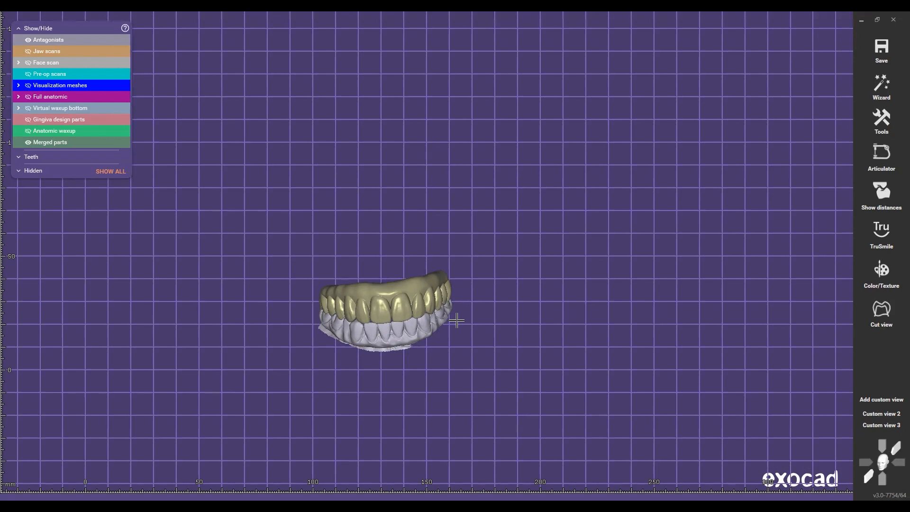
pyautogui.moveTo(460, 318); pyautogui.dragTo(482, 317, button='middle')
pyautogui.moveTo(481, 317)
pyautogui.mouseDown(button='right')
pyautogui.moveTo(486, 285)
pyautogui.moveTo(479, 315)
pyautogui.moveTo(496, 340)
pyautogui.moveTo(480, 332)
pyautogui.mouseUp(button='right')
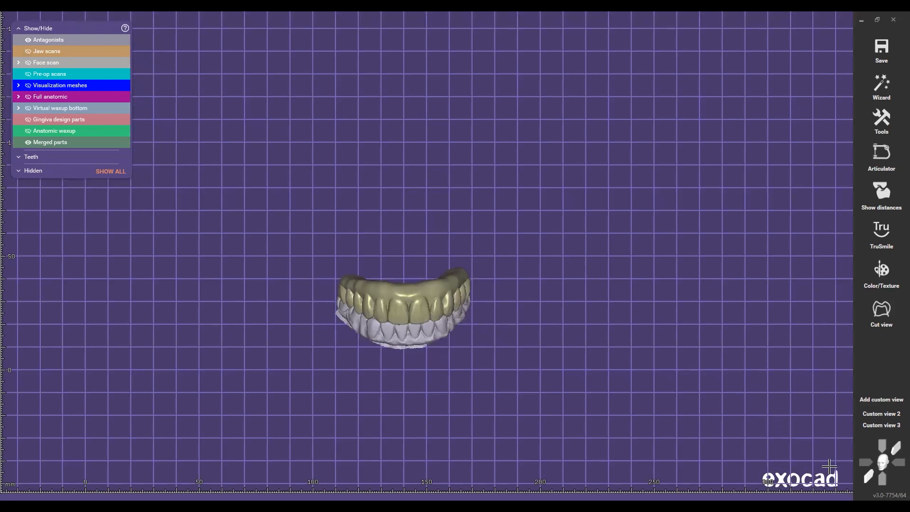
# Compare the merged parts and antagonists from the front with the Smile Creator 8MM and 8.5X10.8 rim plate visualization meshes shown
pyautogui.click(869, 476)
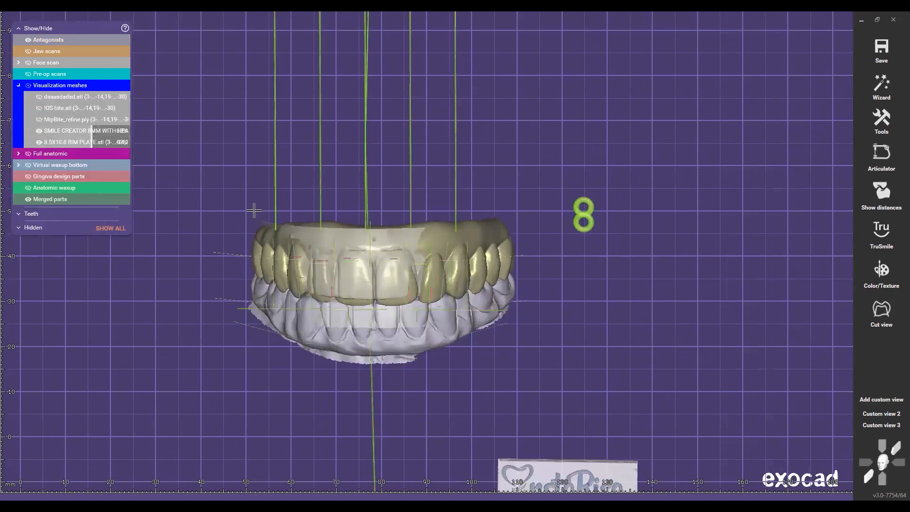
pyautogui.scroll(-3, 359, 260)
pyautogui.scroll(2, 359, 260)
pyautogui.moveTo(359, 260); pyautogui.dragTo(407, 280, button='right')
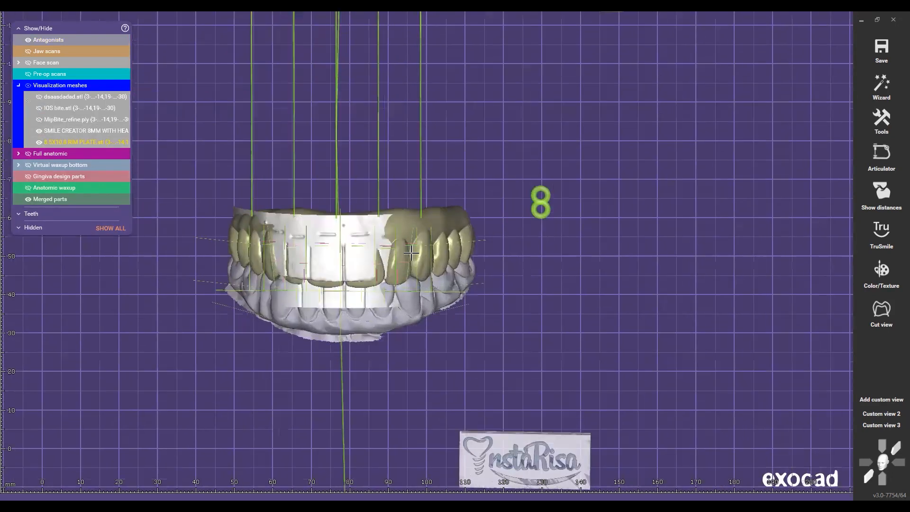
pyautogui.scroll(-4, 407, 279)
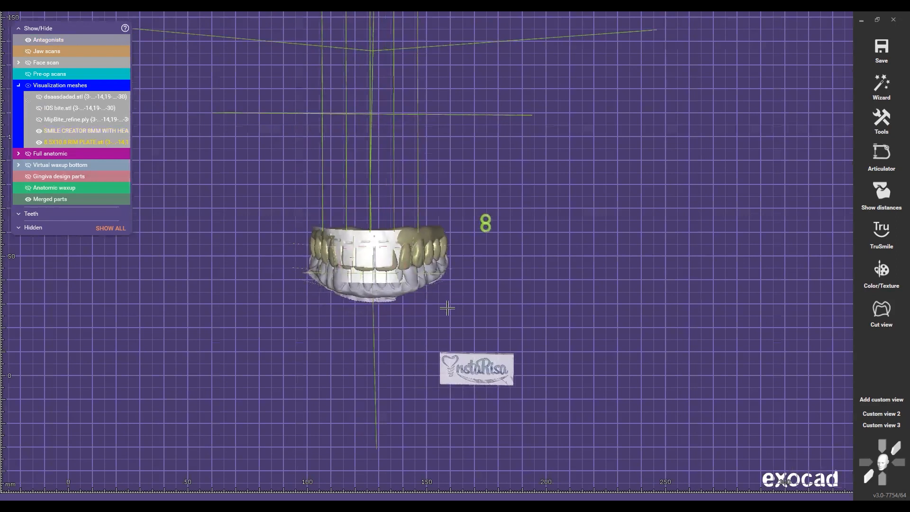